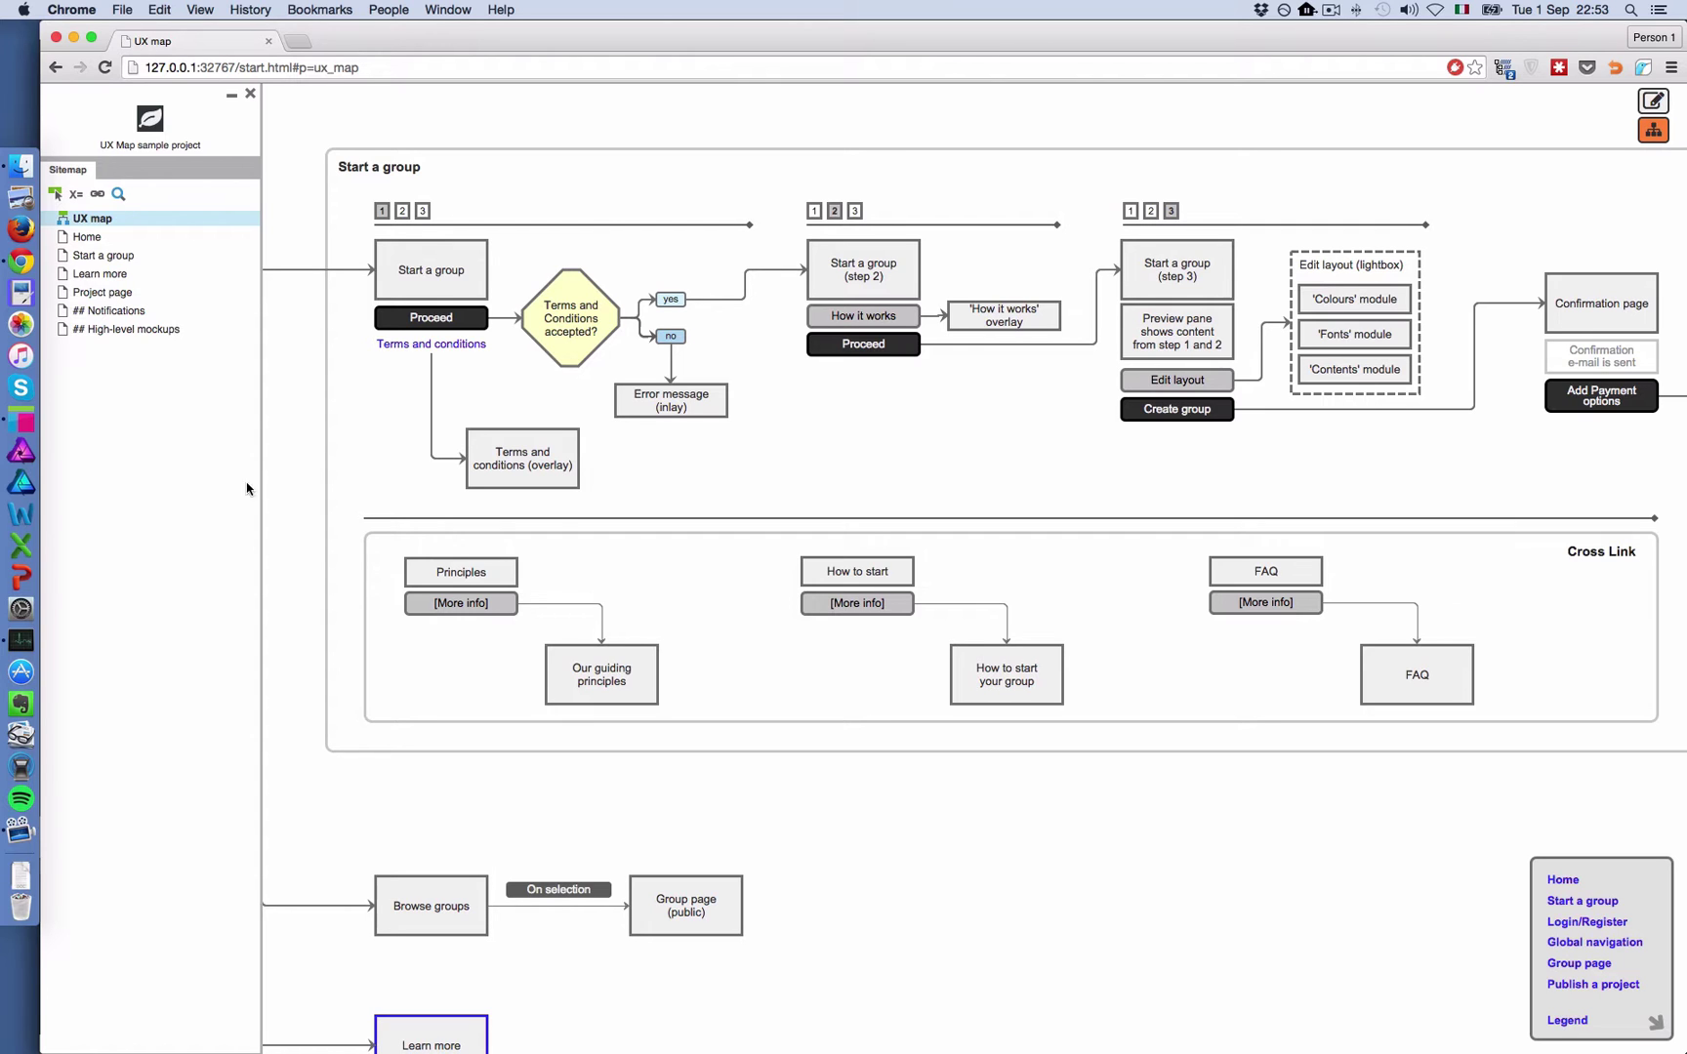
Preview the demo file, empty template and UX Map-v1_1_8.rplib library in UX Map v1_1, then return to Axure
left_click(19, 166)
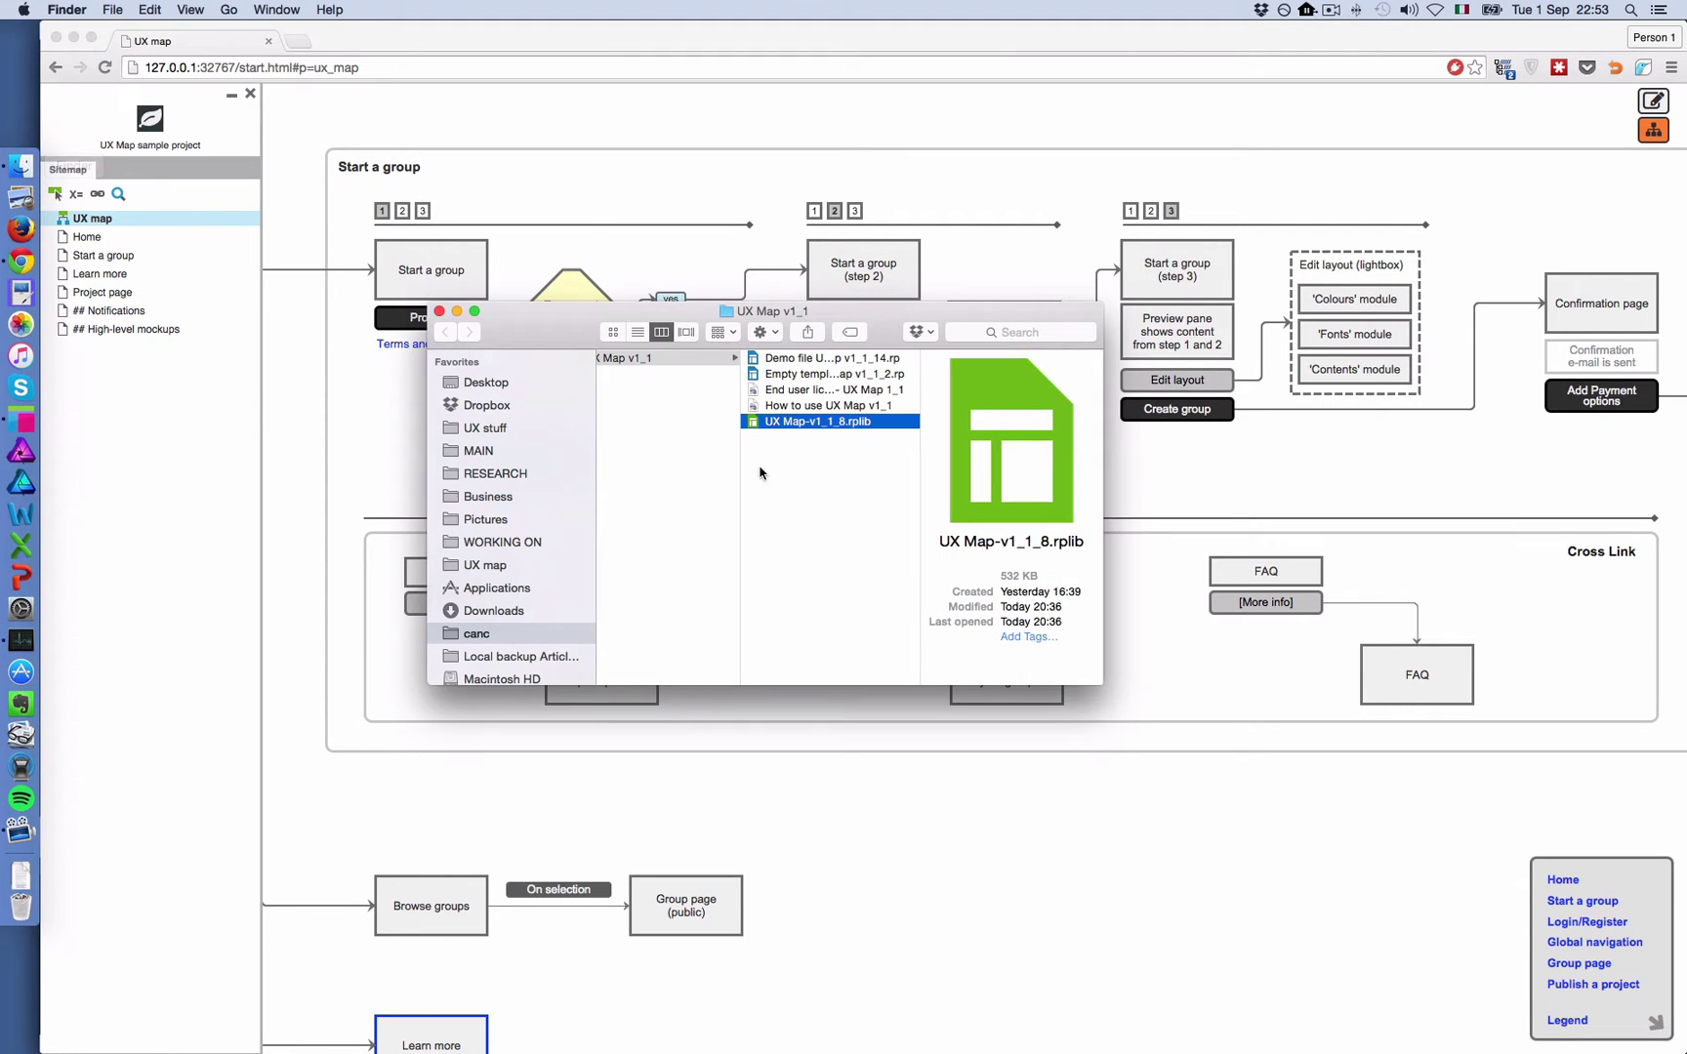
left_click(825, 359)
mouse_move(797, 364)
left_mouse_down()
mouse_move(820, 367)
mouse_move(812, 460)
mouse_move(817, 377)
left_mouse_up()
left_click(817, 377)
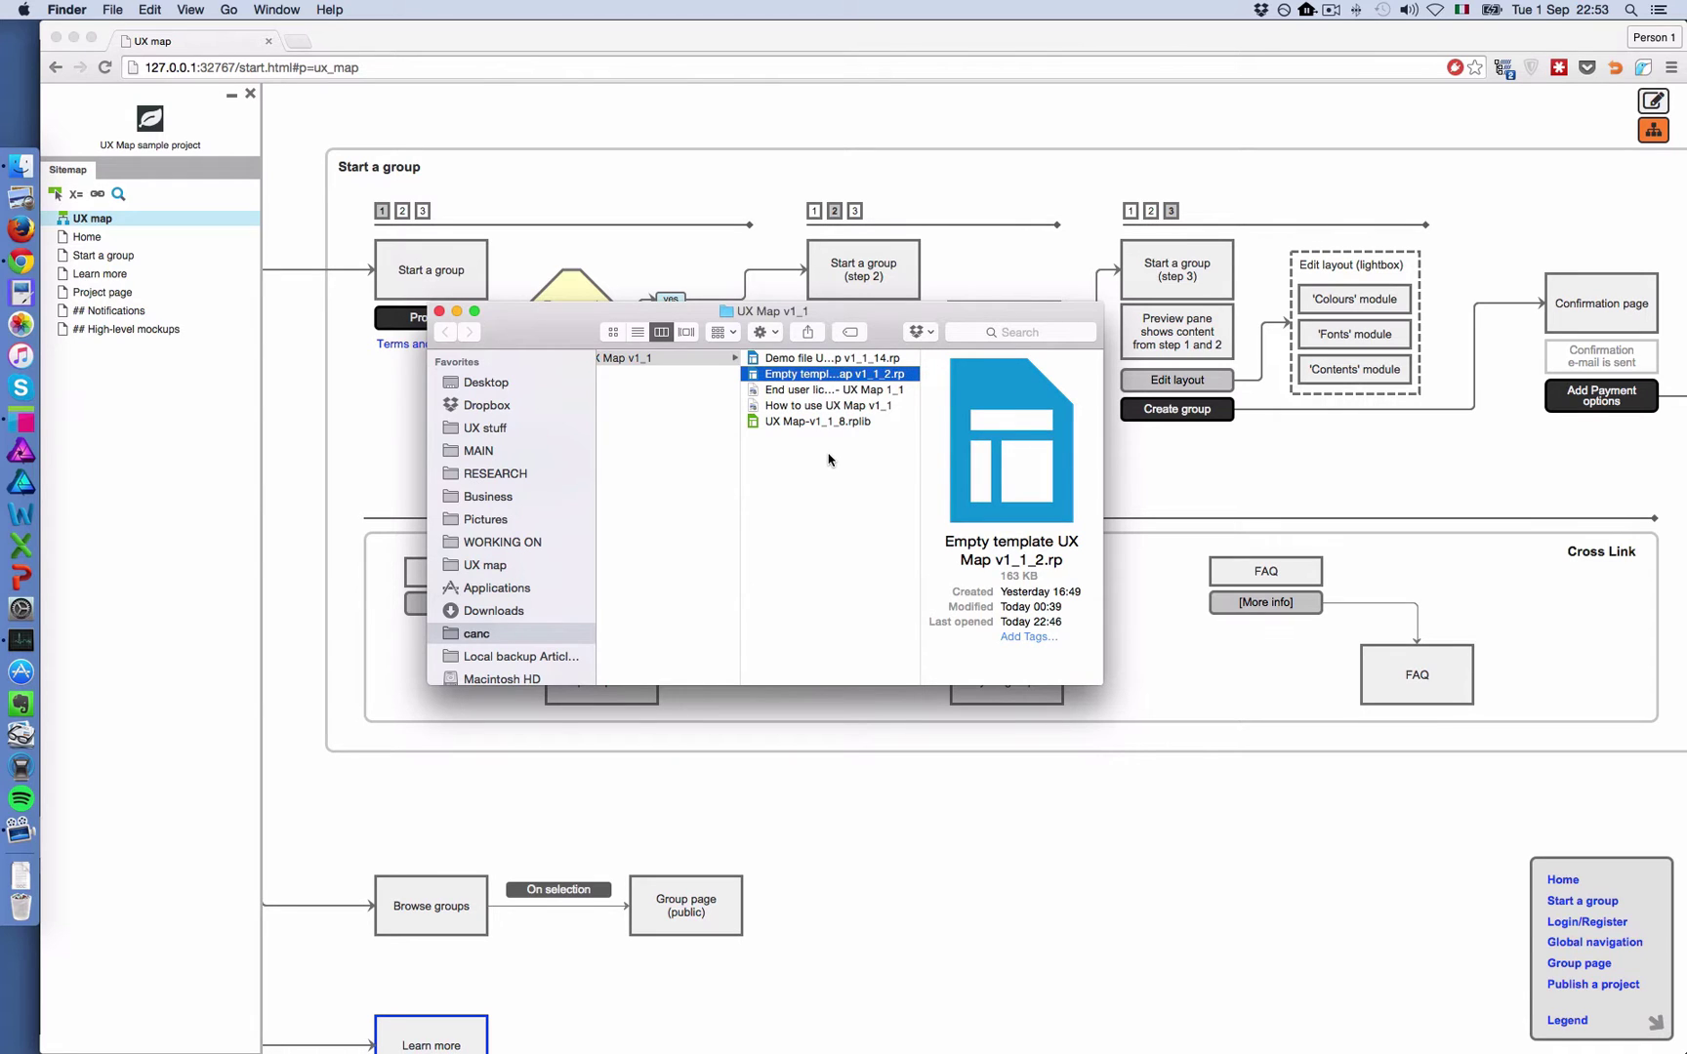
left_click(821, 421)
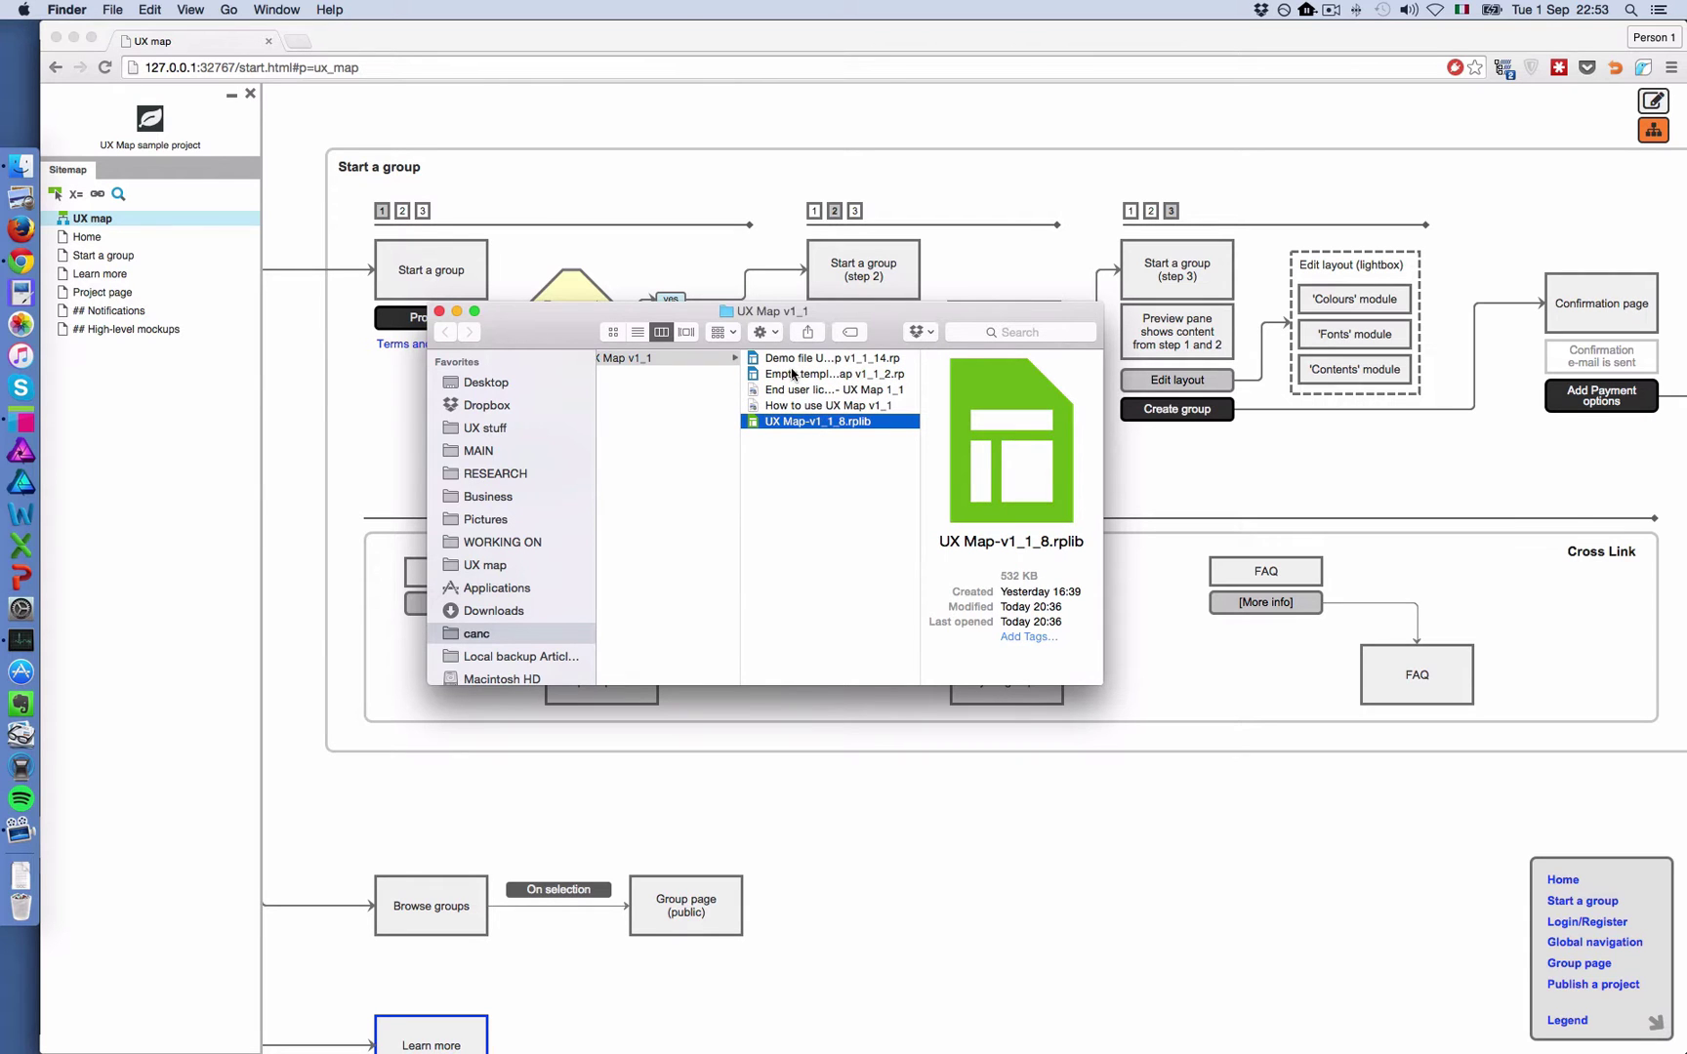
left_click(19, 424)
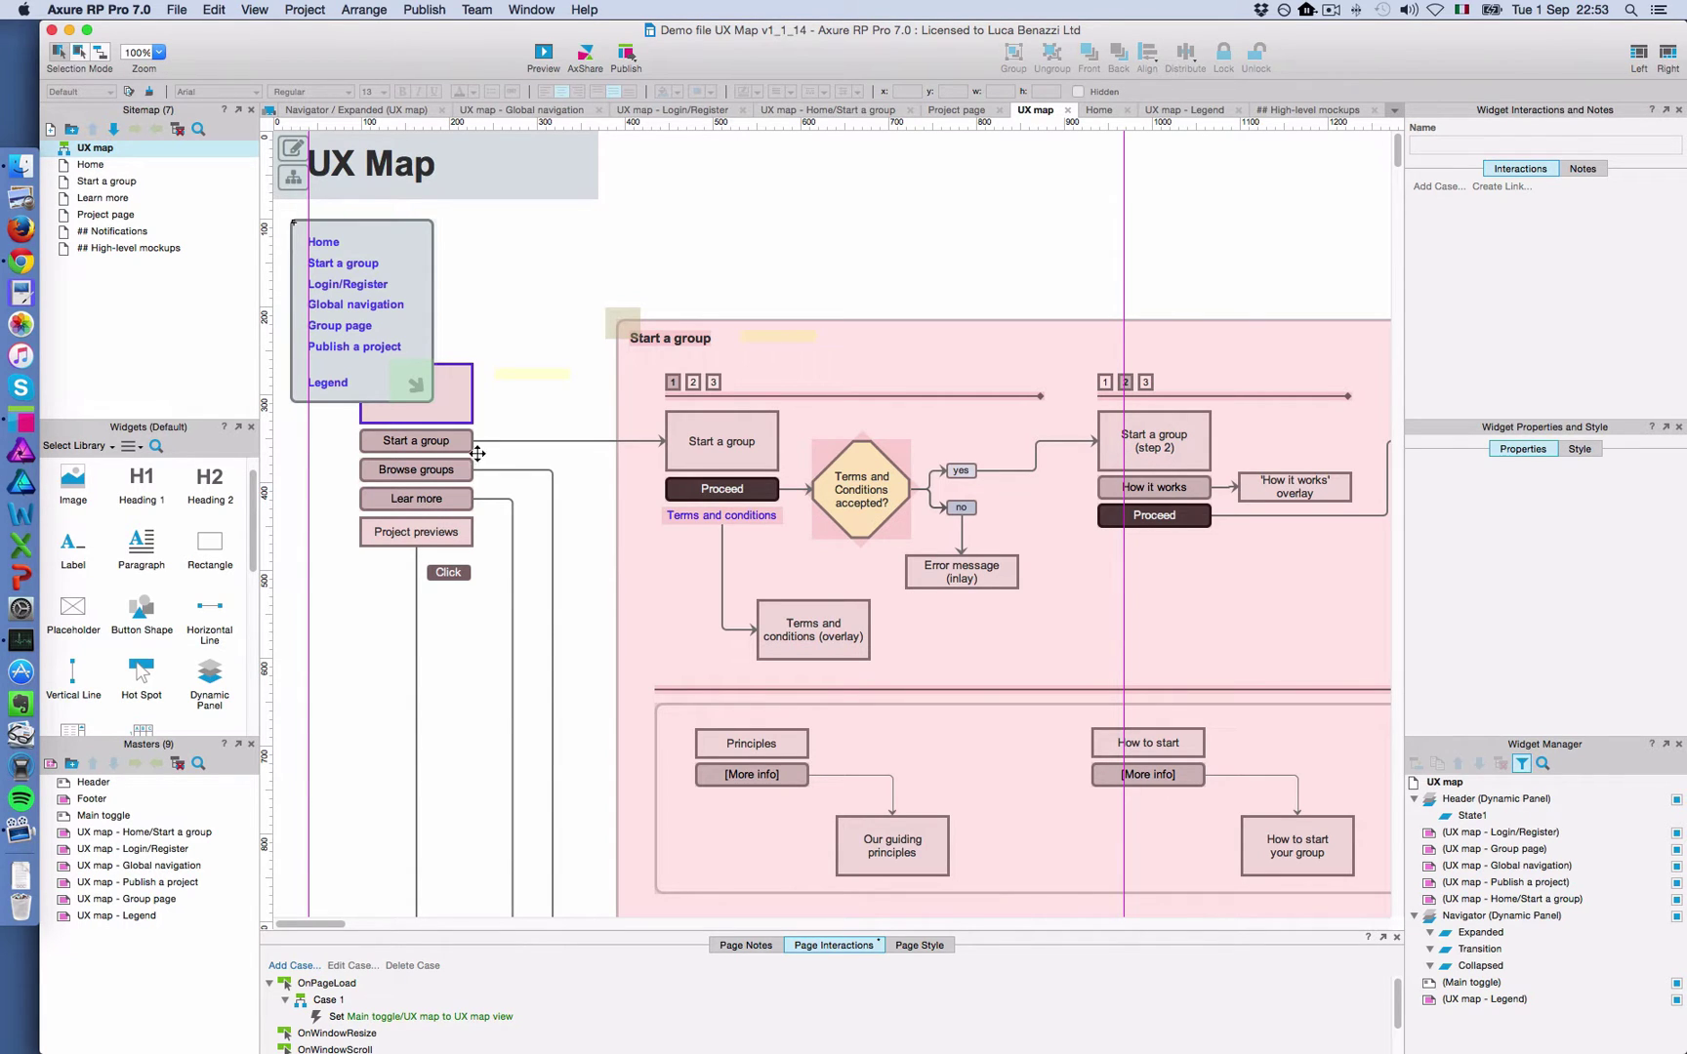
Open the Home, Start a group and Learn more pages as tabs, then reopen UX map
left_click(89, 166)
double_click(88, 166)
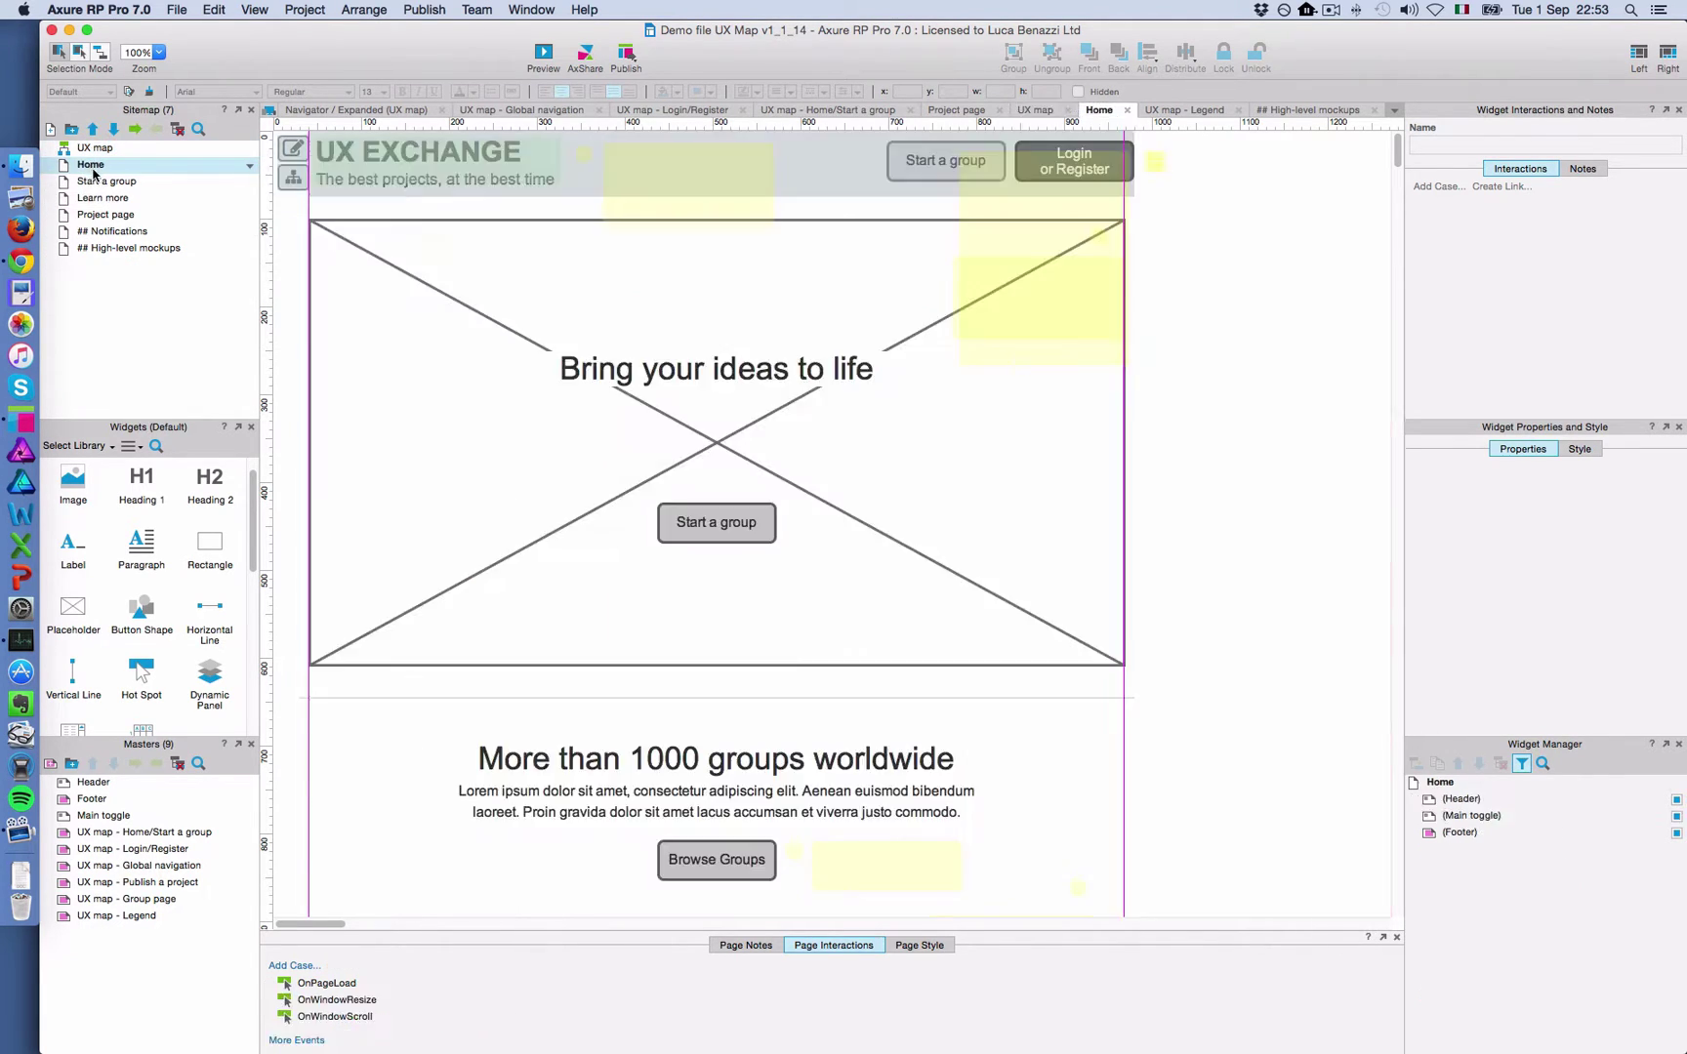
double_click(101, 183)
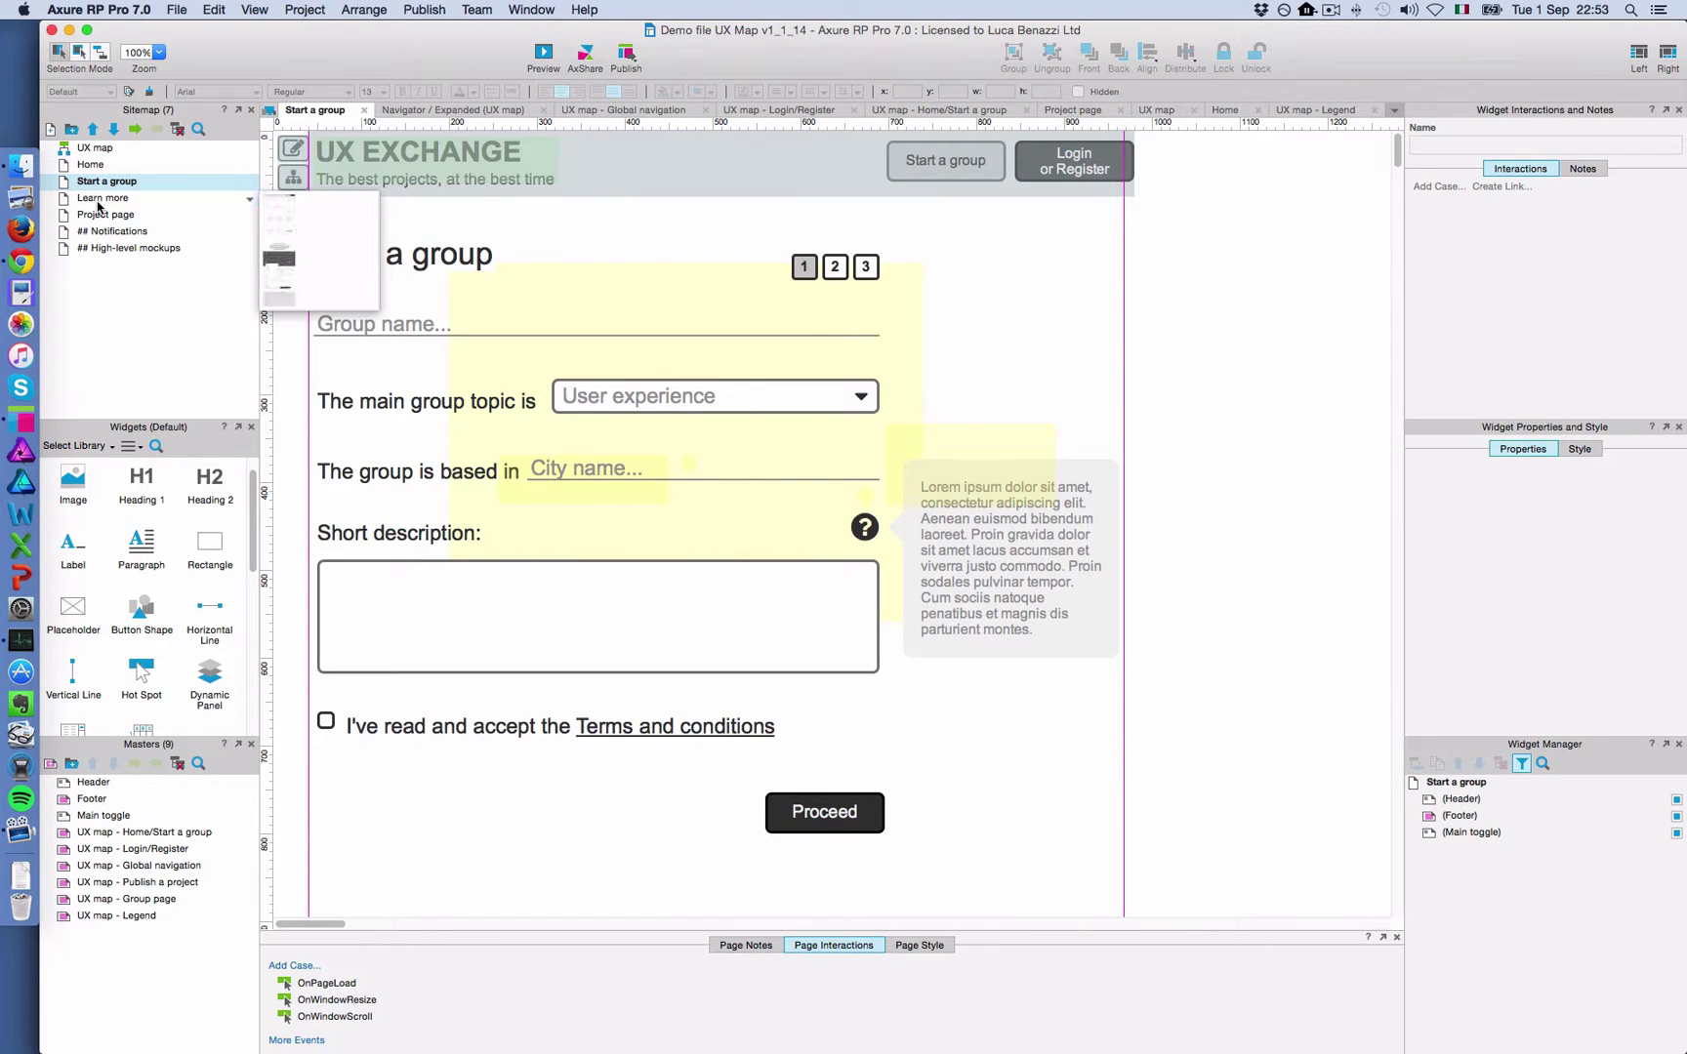
left_click(101, 198)
double_click(101, 198)
left_click(96, 149)
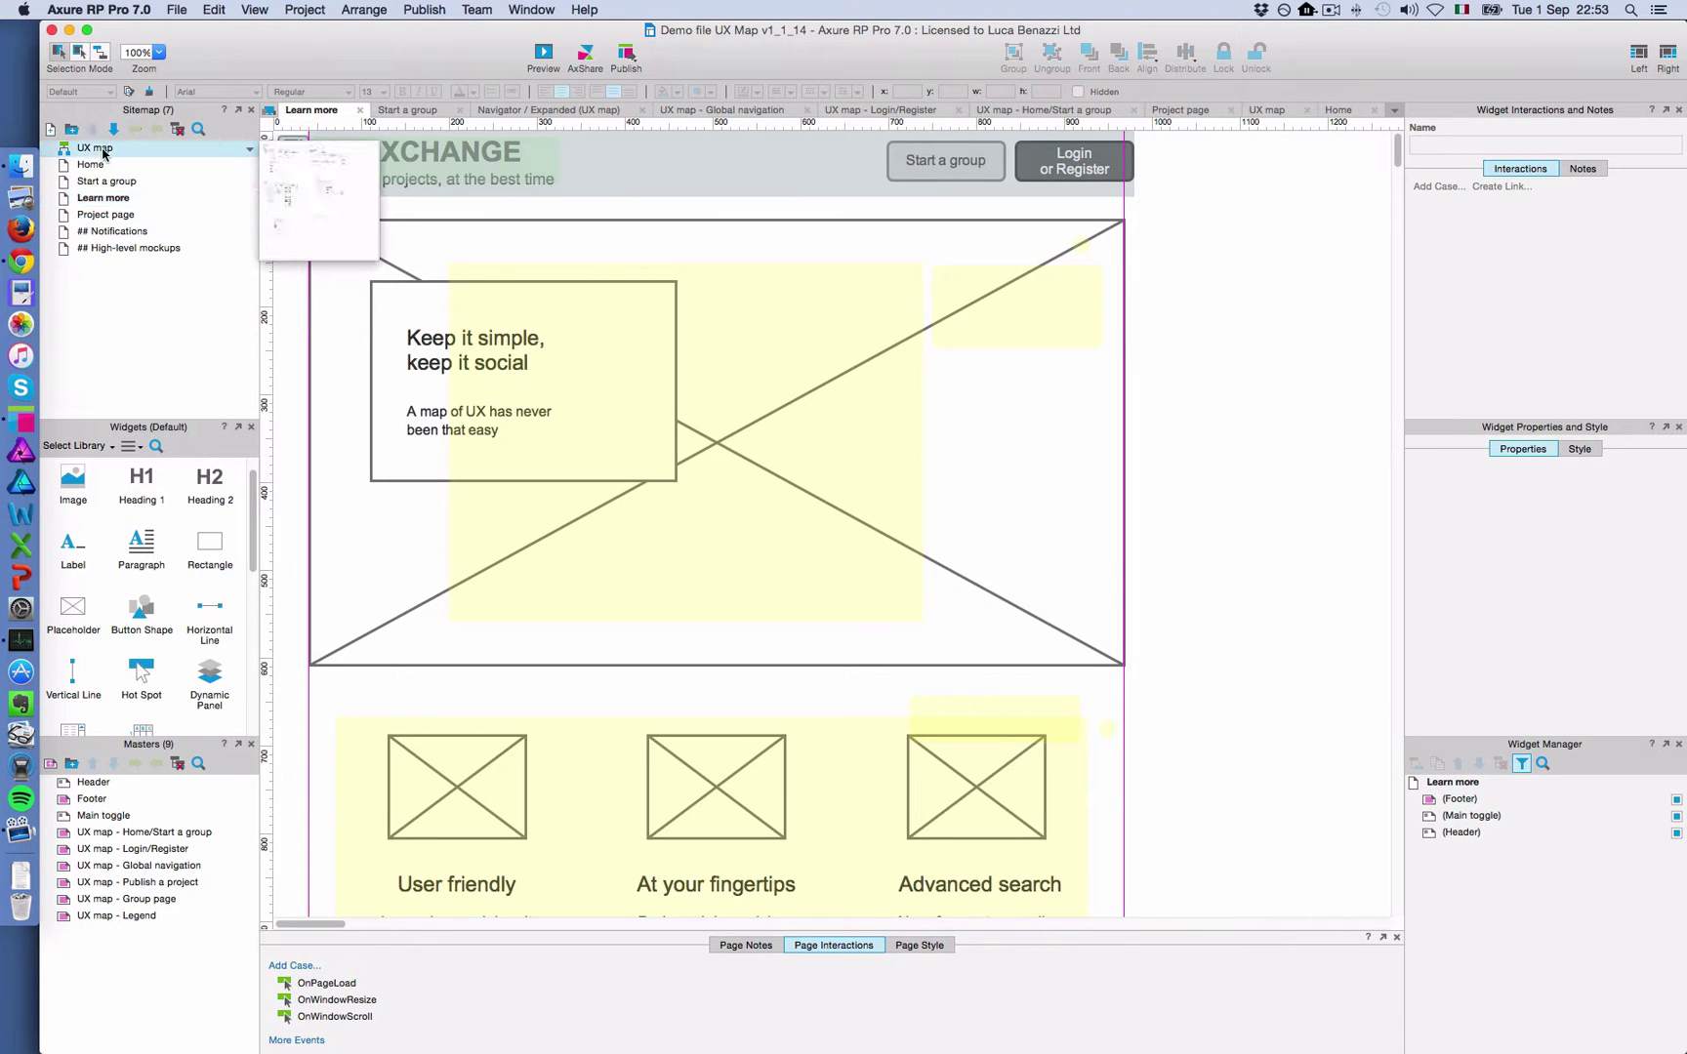
double_click(95, 148)
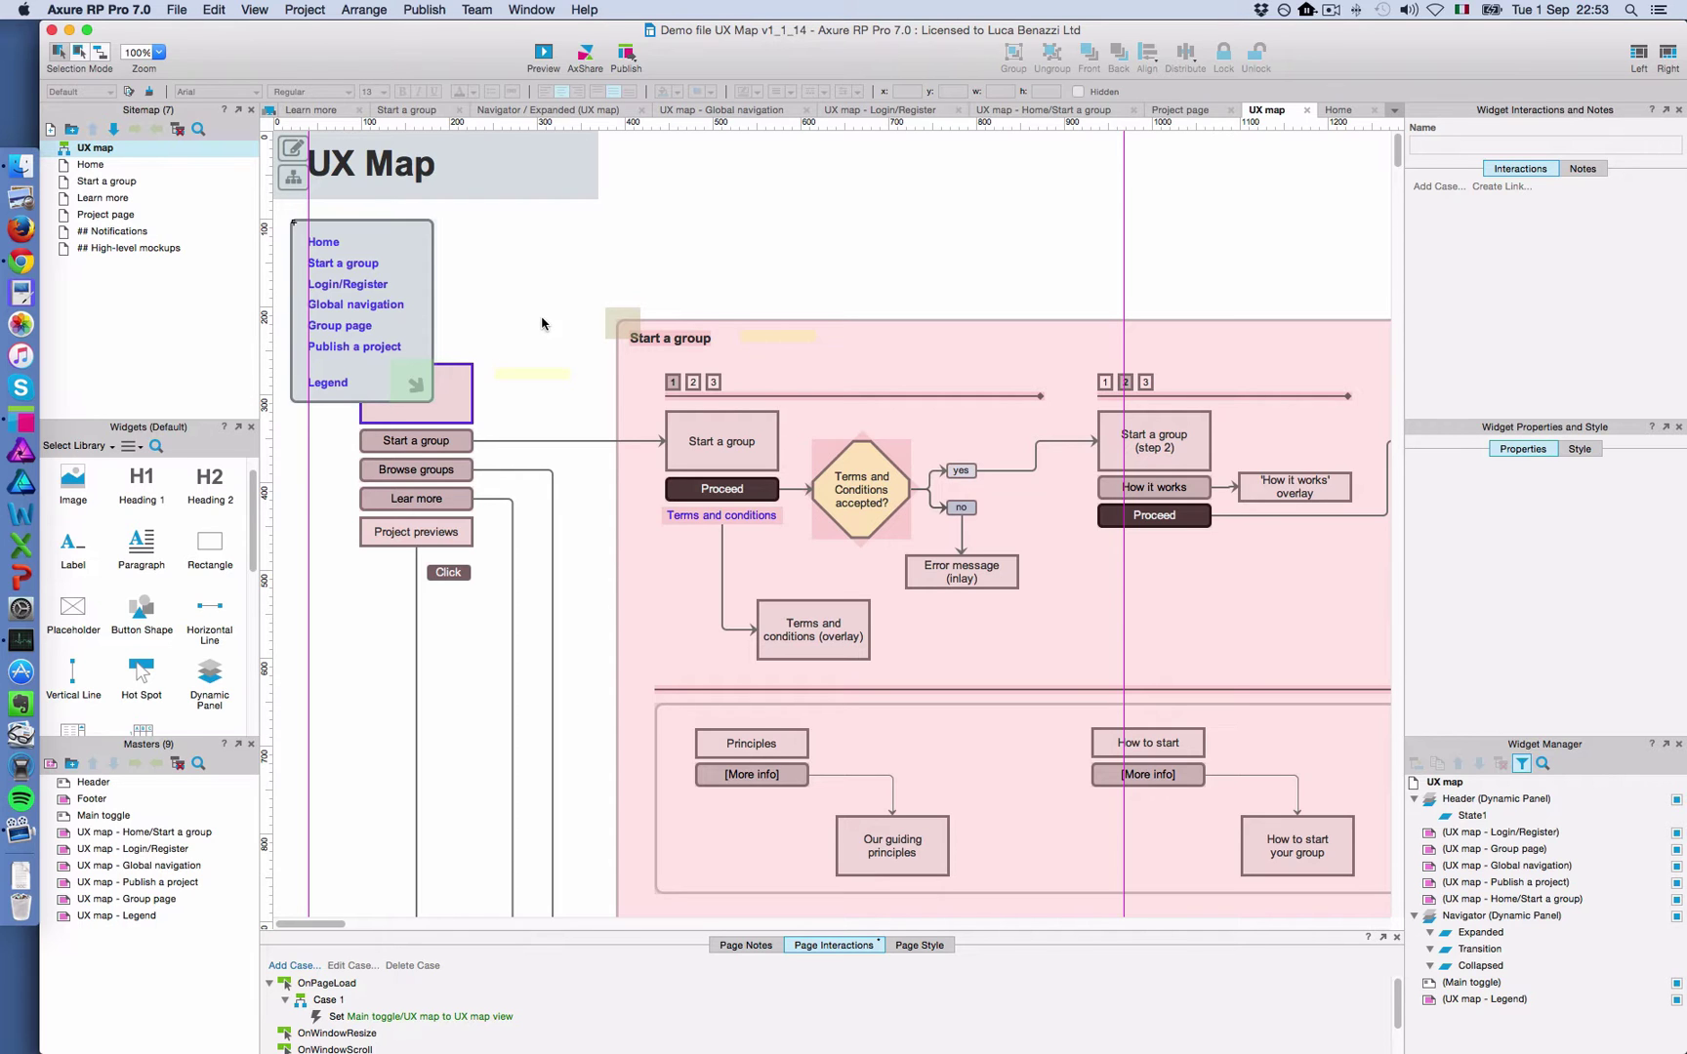
Scroll the Chrome prototype right along Start a group to the Confirmation page and Checkout nodes
left_click(10, 263)
scroll(650, 299, "left", 5)
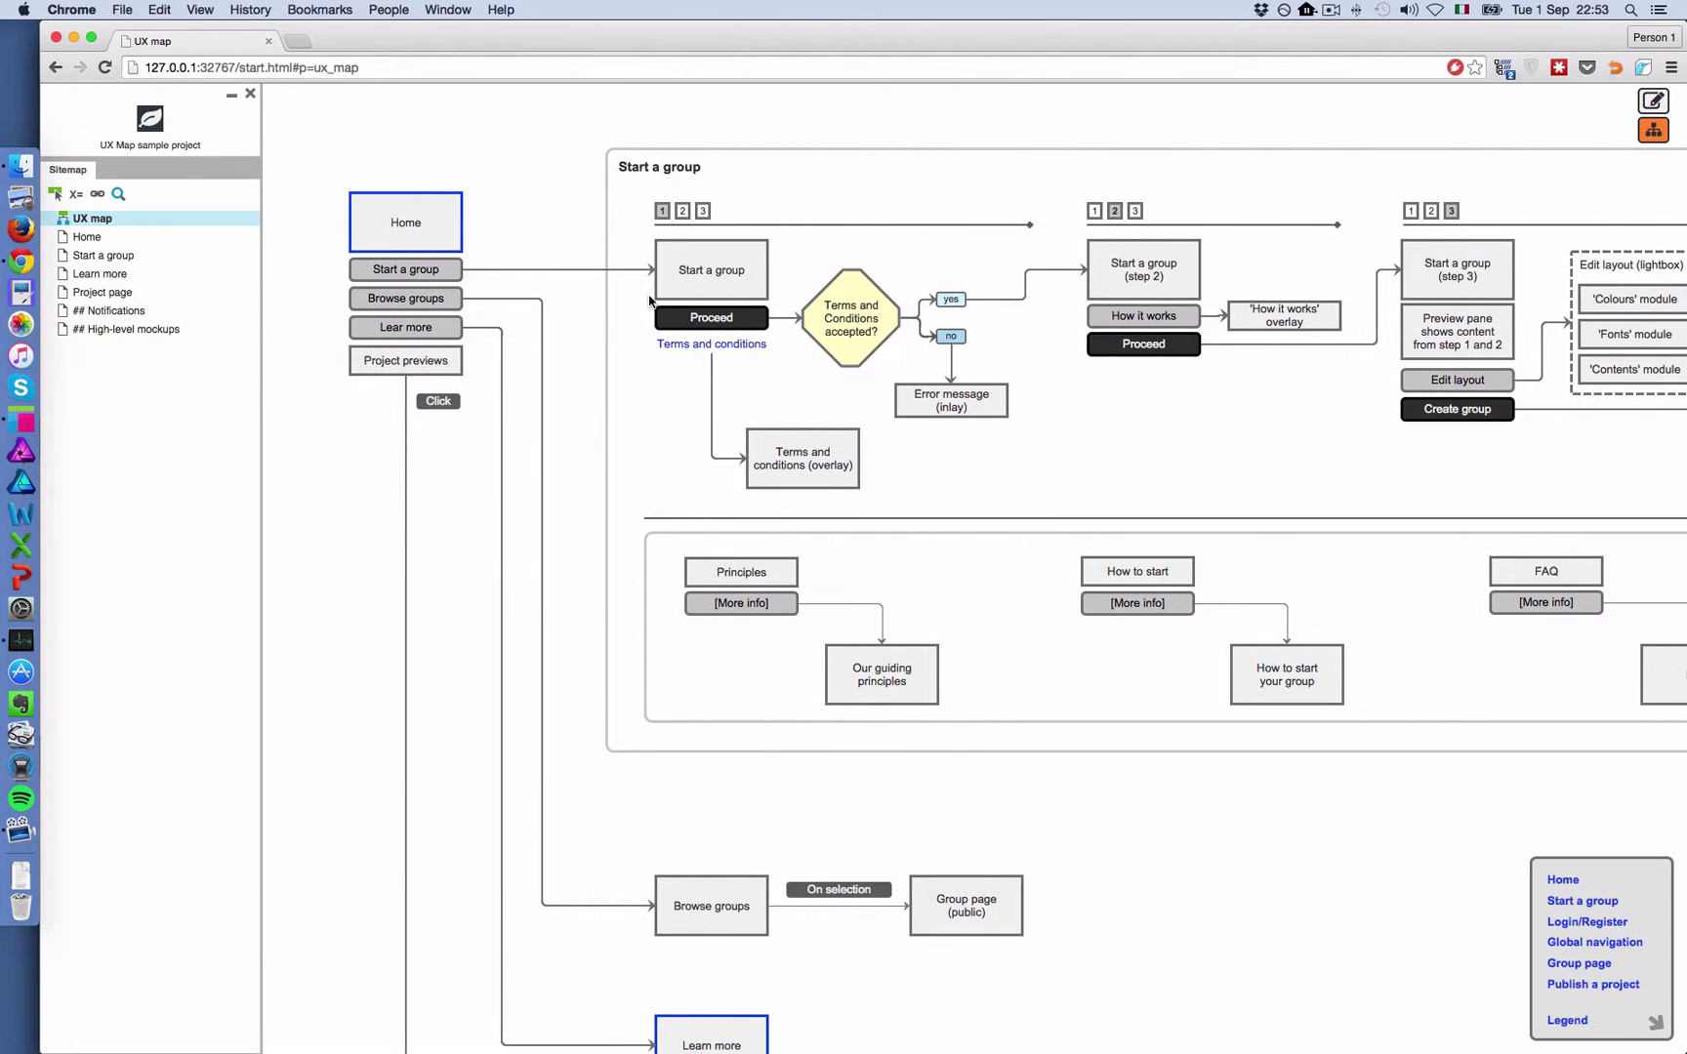
scroll(650, 299, "right", 2)
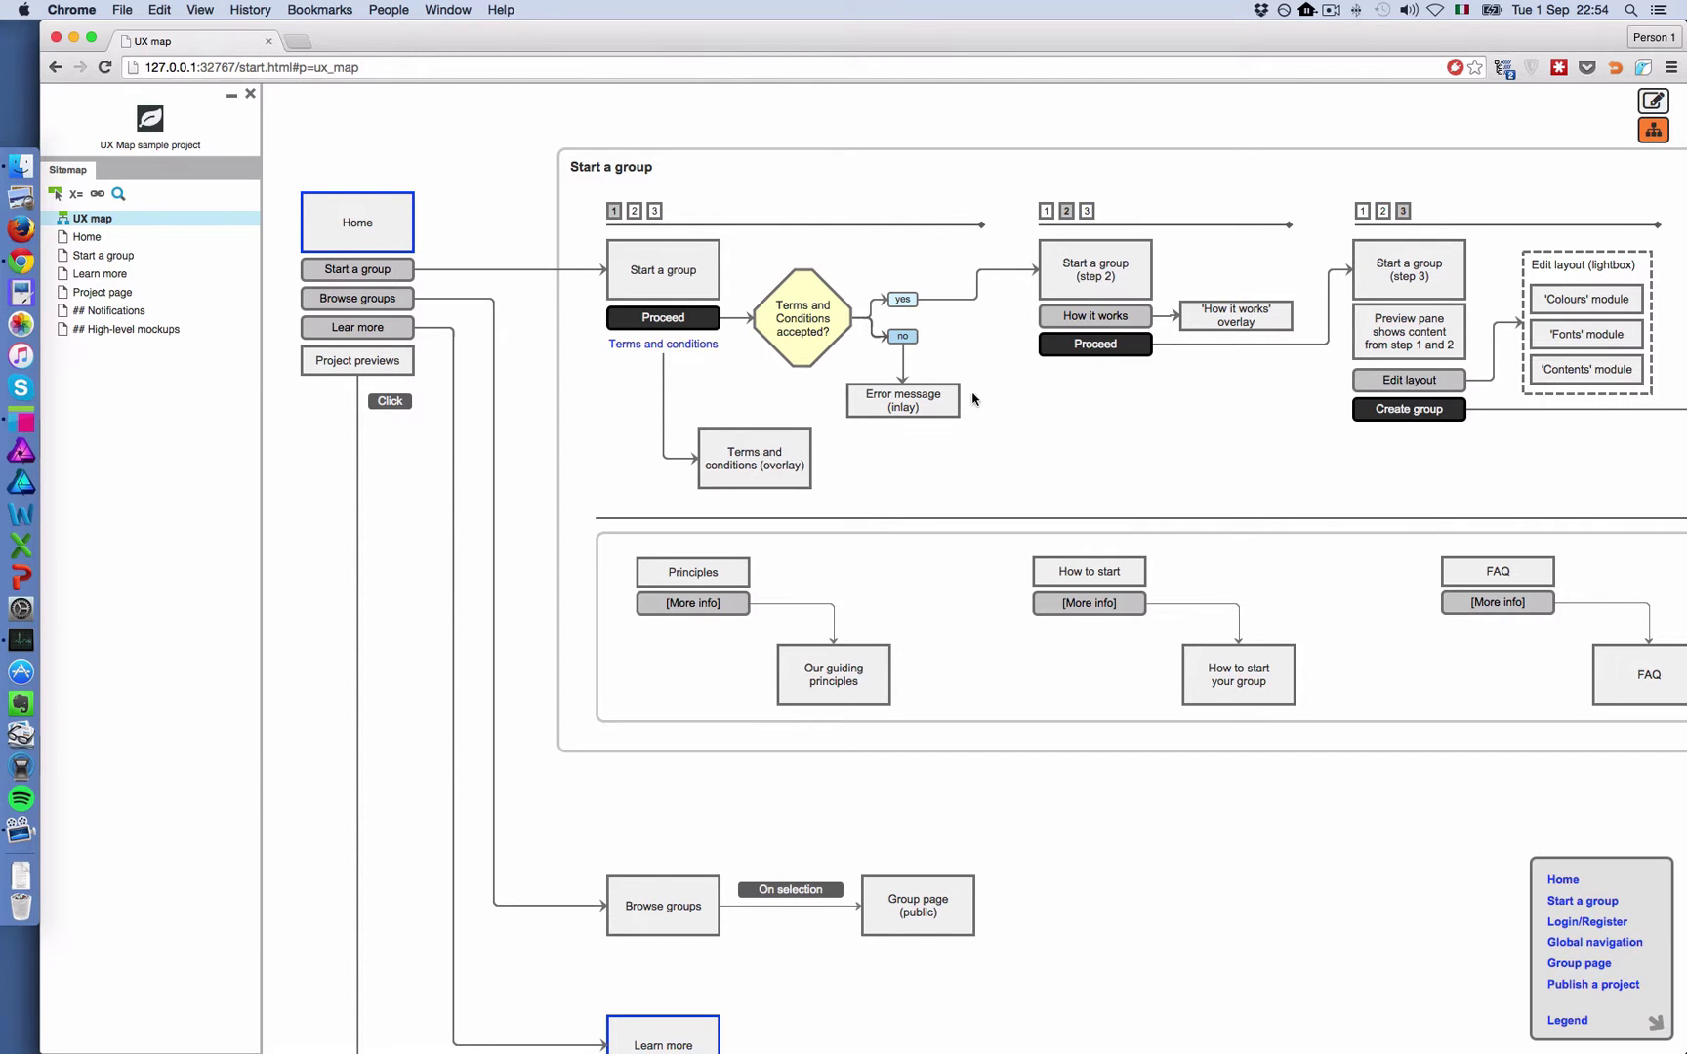
scroll(1178, 449, "right", 10)
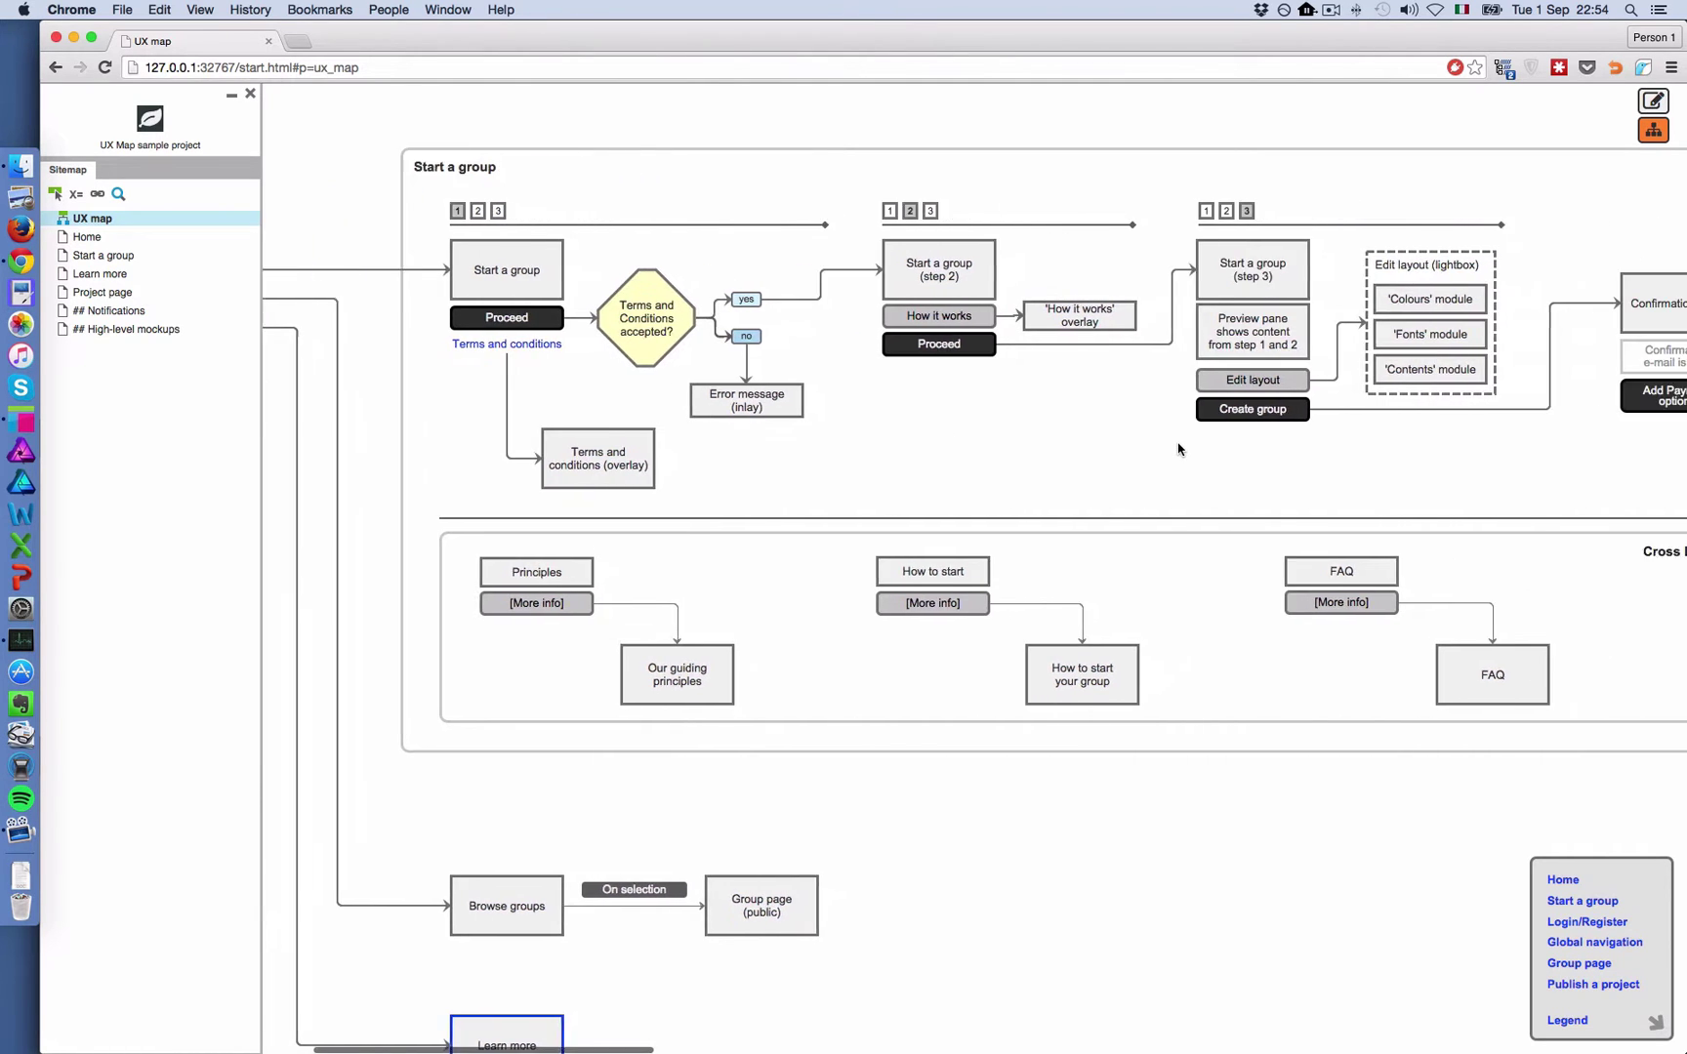
scroll(1239, 425, "right", 1)
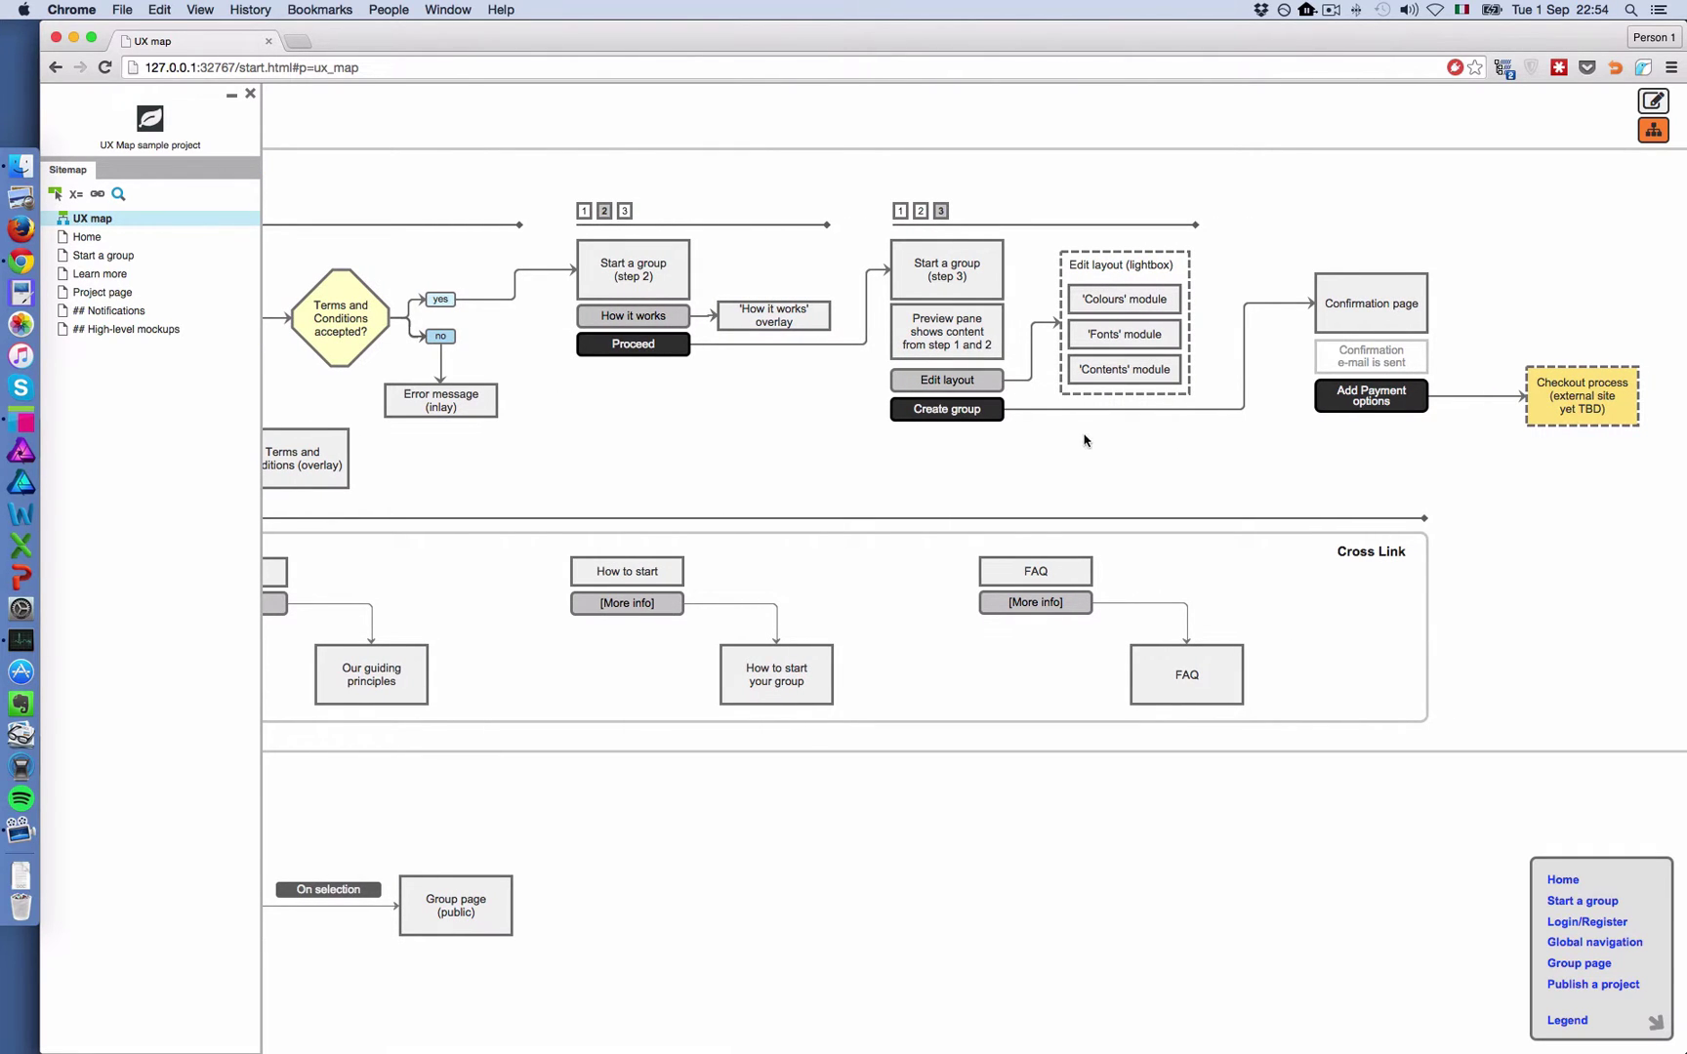
Jump through the Start a group, Login/Register, Global navigation and Legend sections, ending at Home
left_click(1583, 904)
left_click(1582, 924)
left_click(1582, 945)
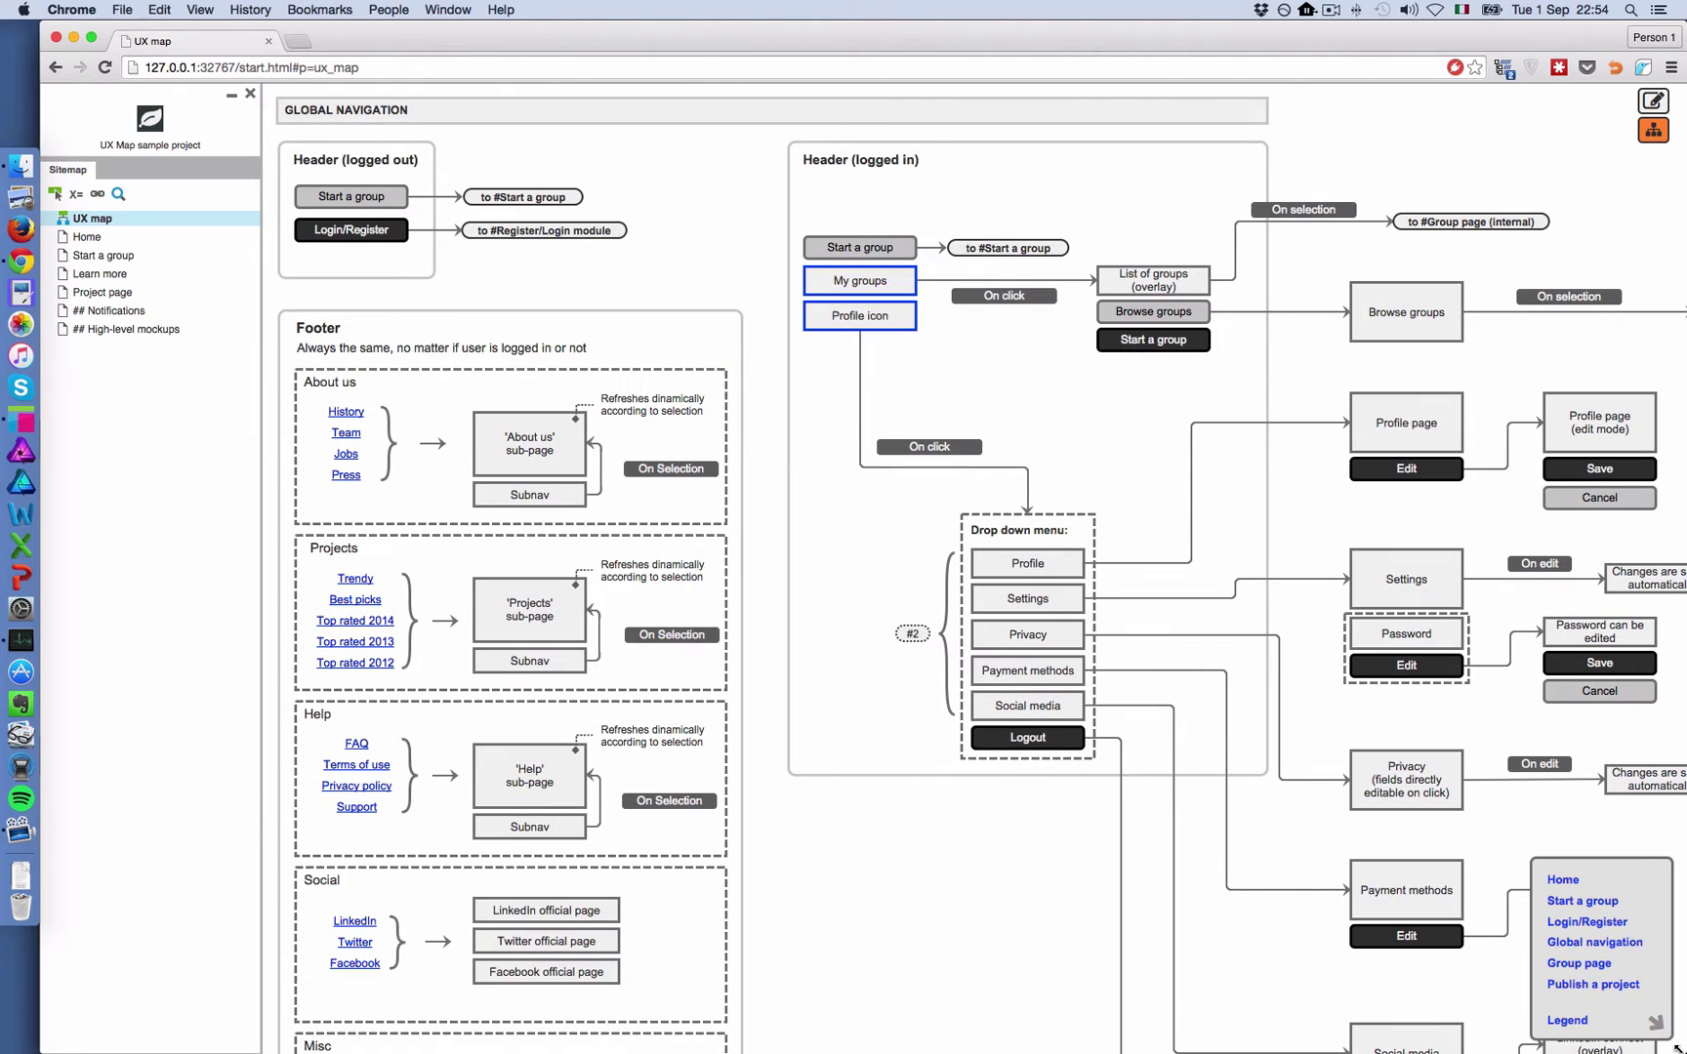
left_click(1656, 1022)
left_click(1657, 1024)
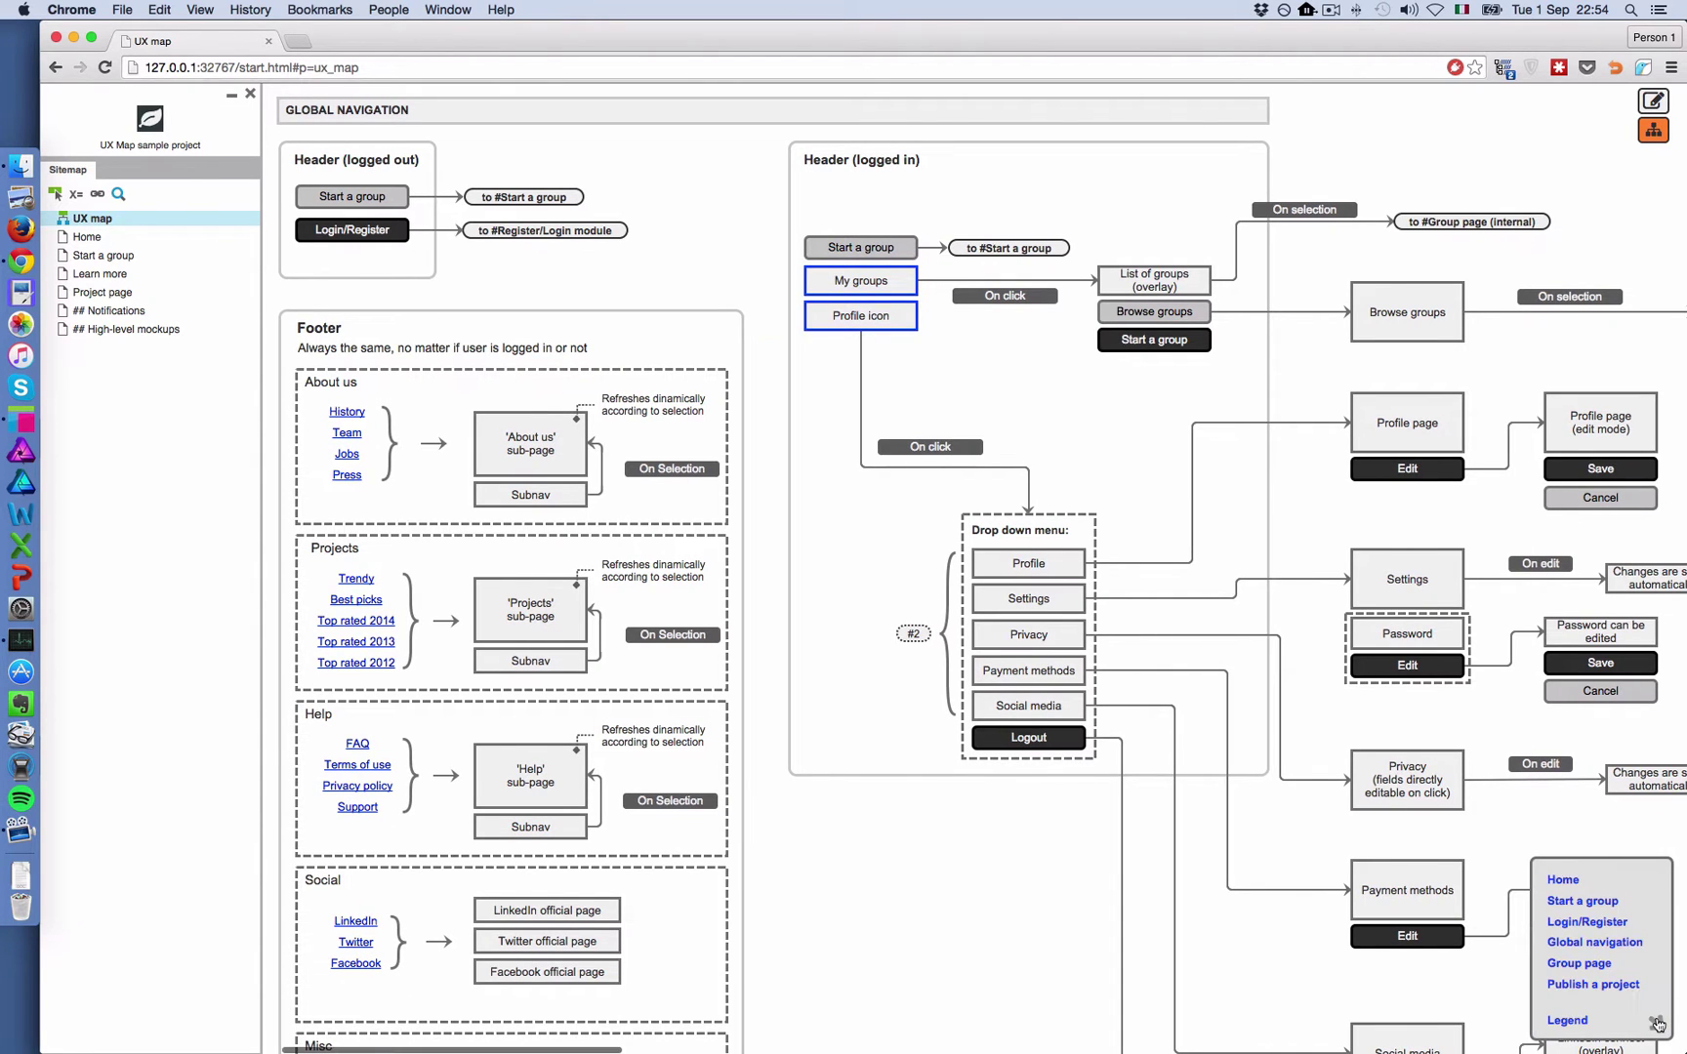
left_click(1567, 1022)
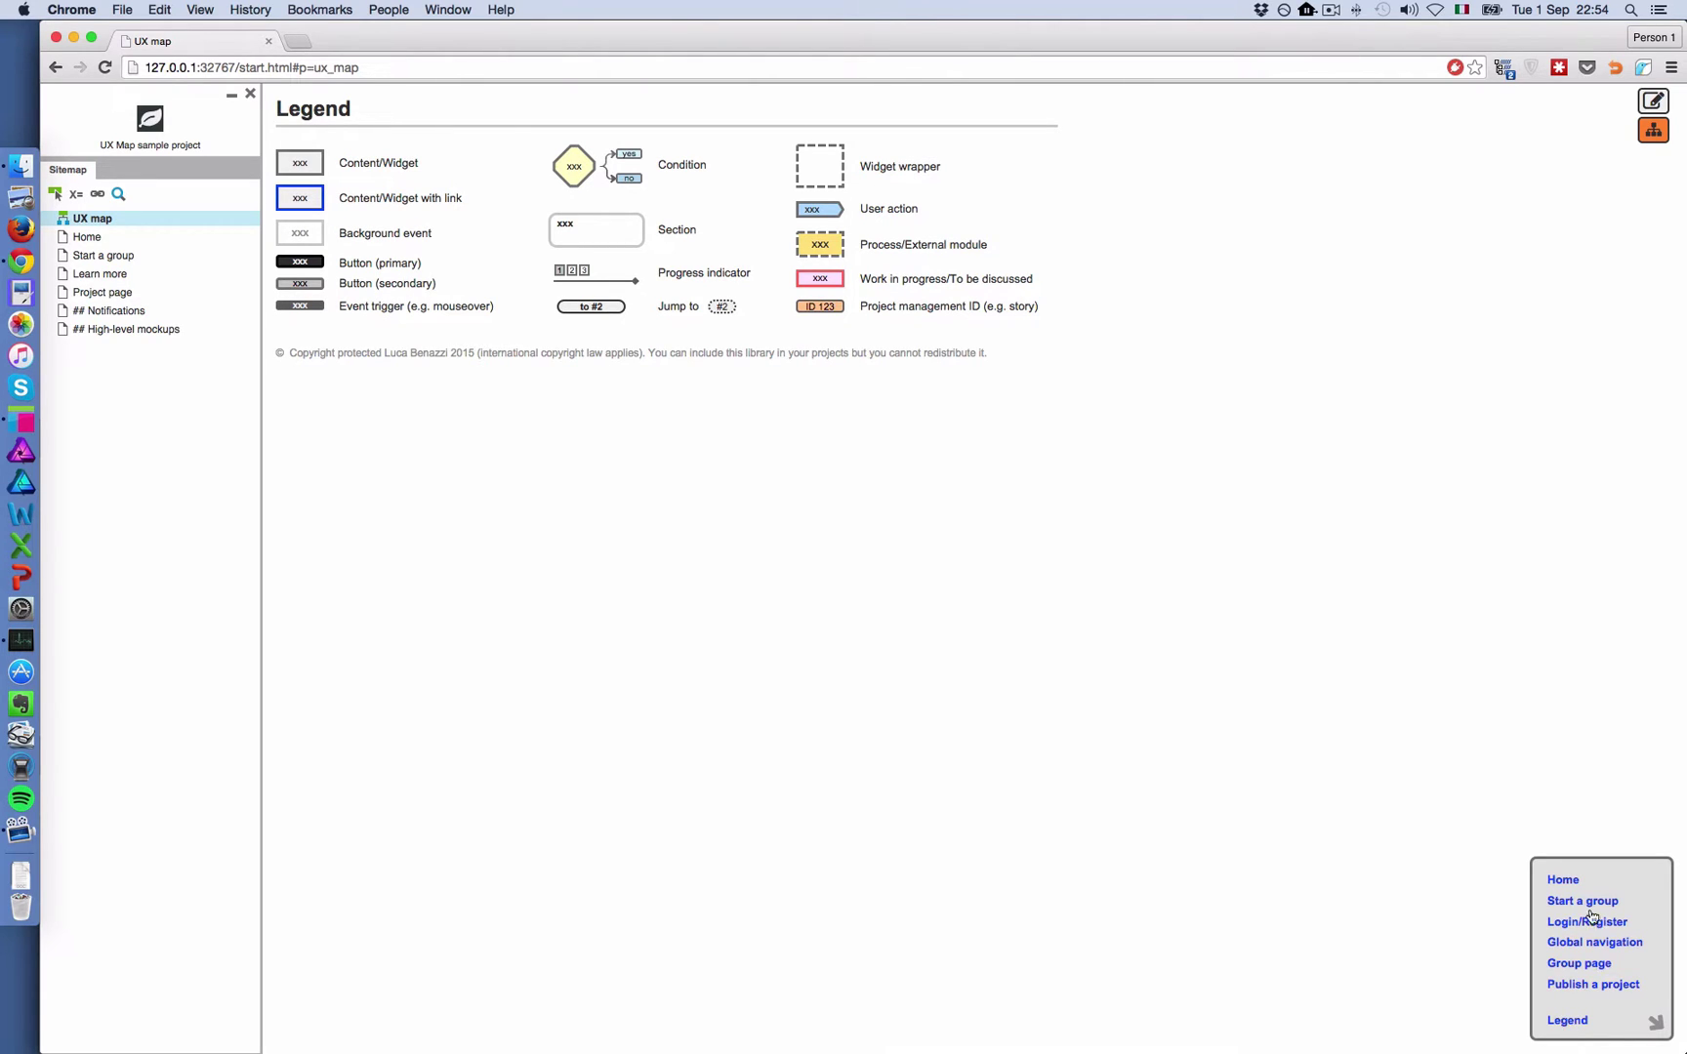
left_click(1564, 881)
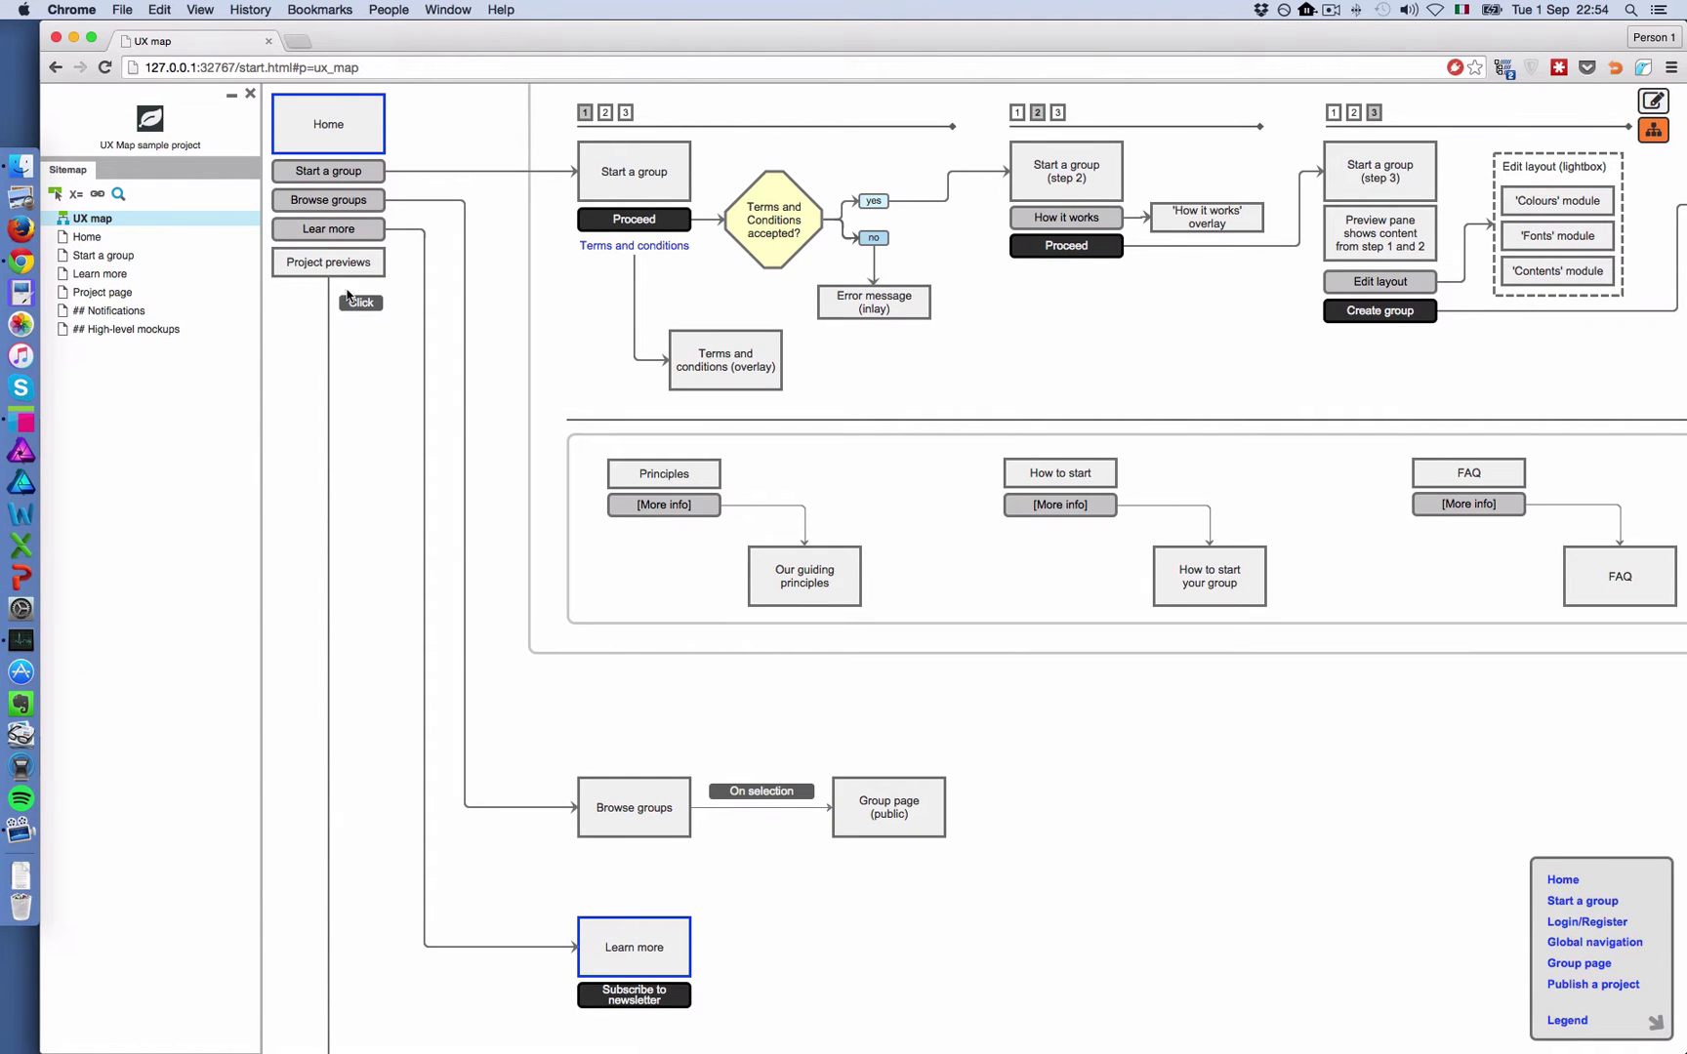
left_click(100, 241)
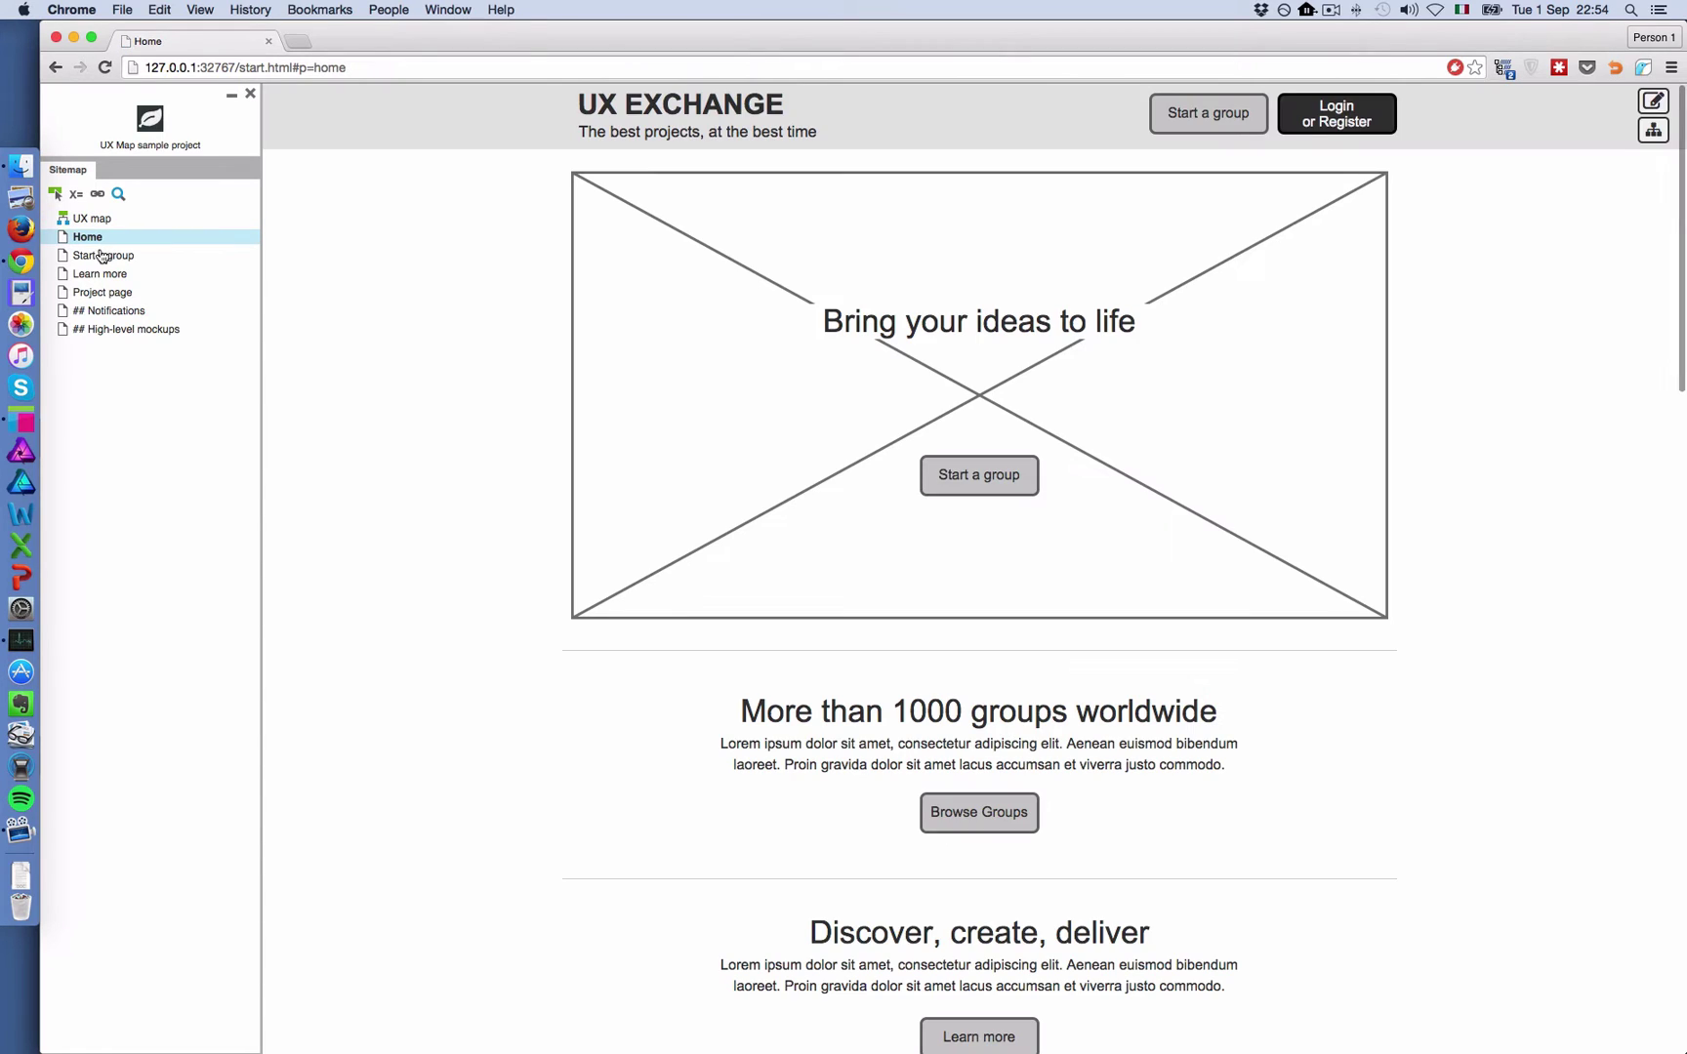
left_click(102, 257)
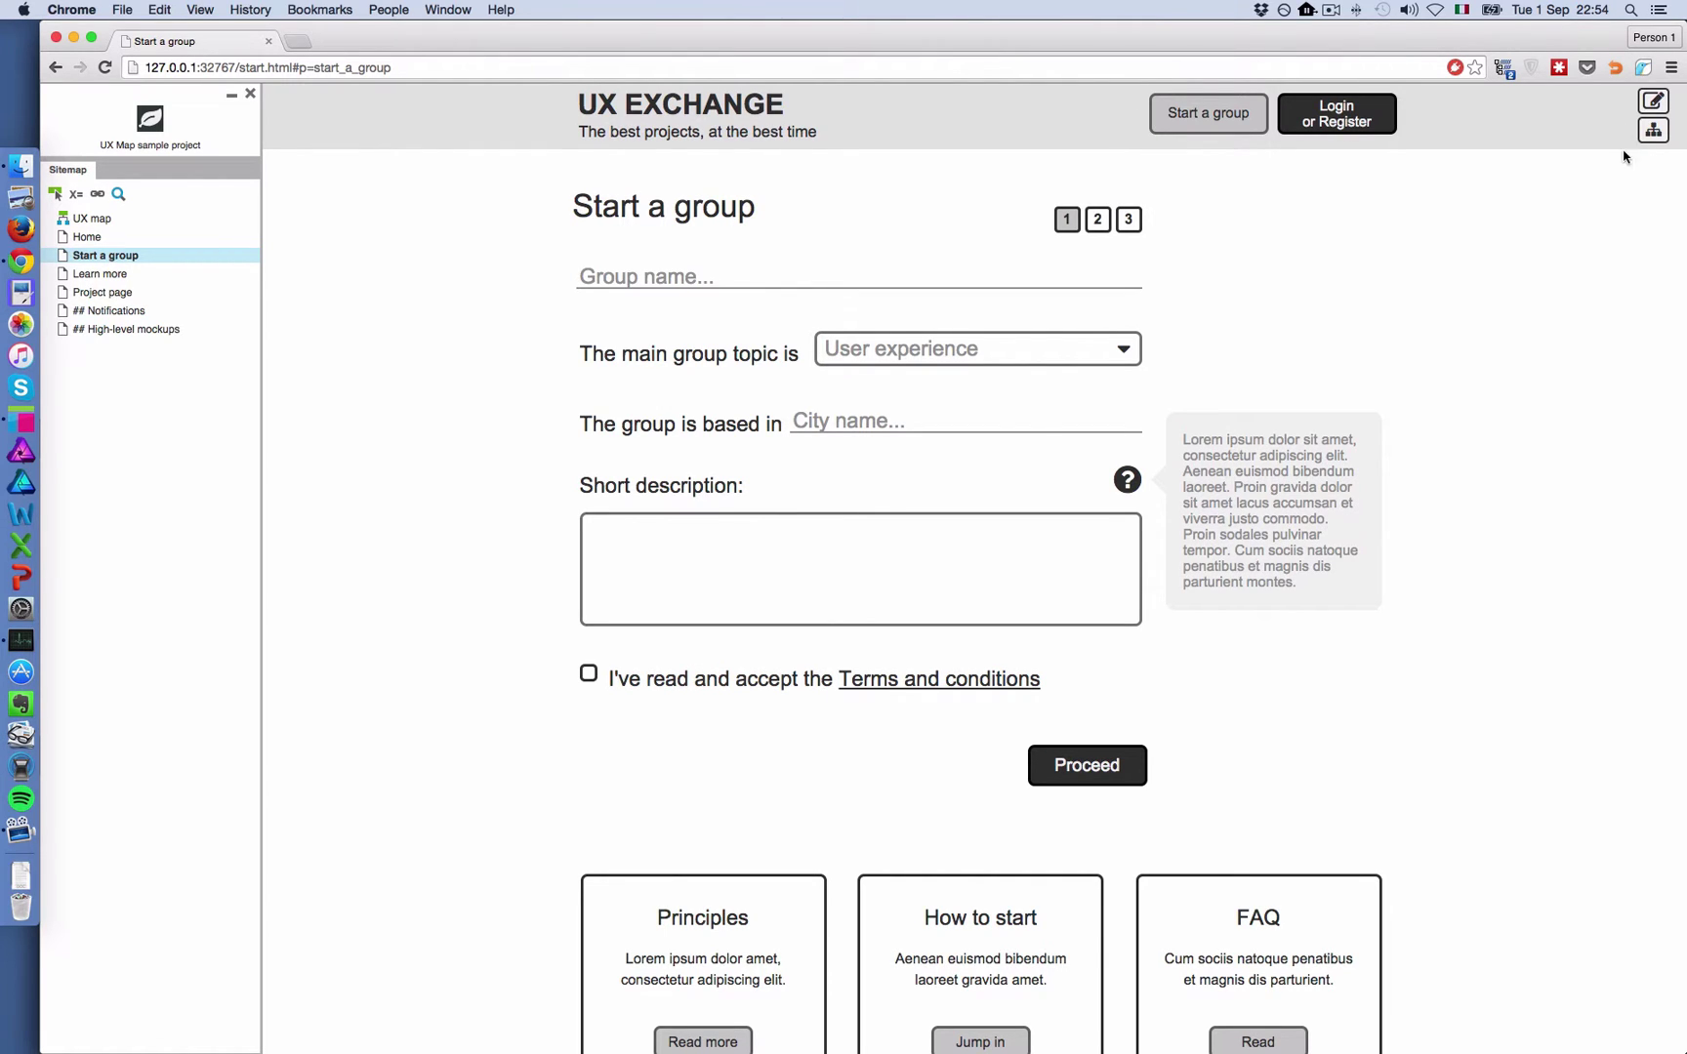
left_click(1656, 104)
left_click(86, 282)
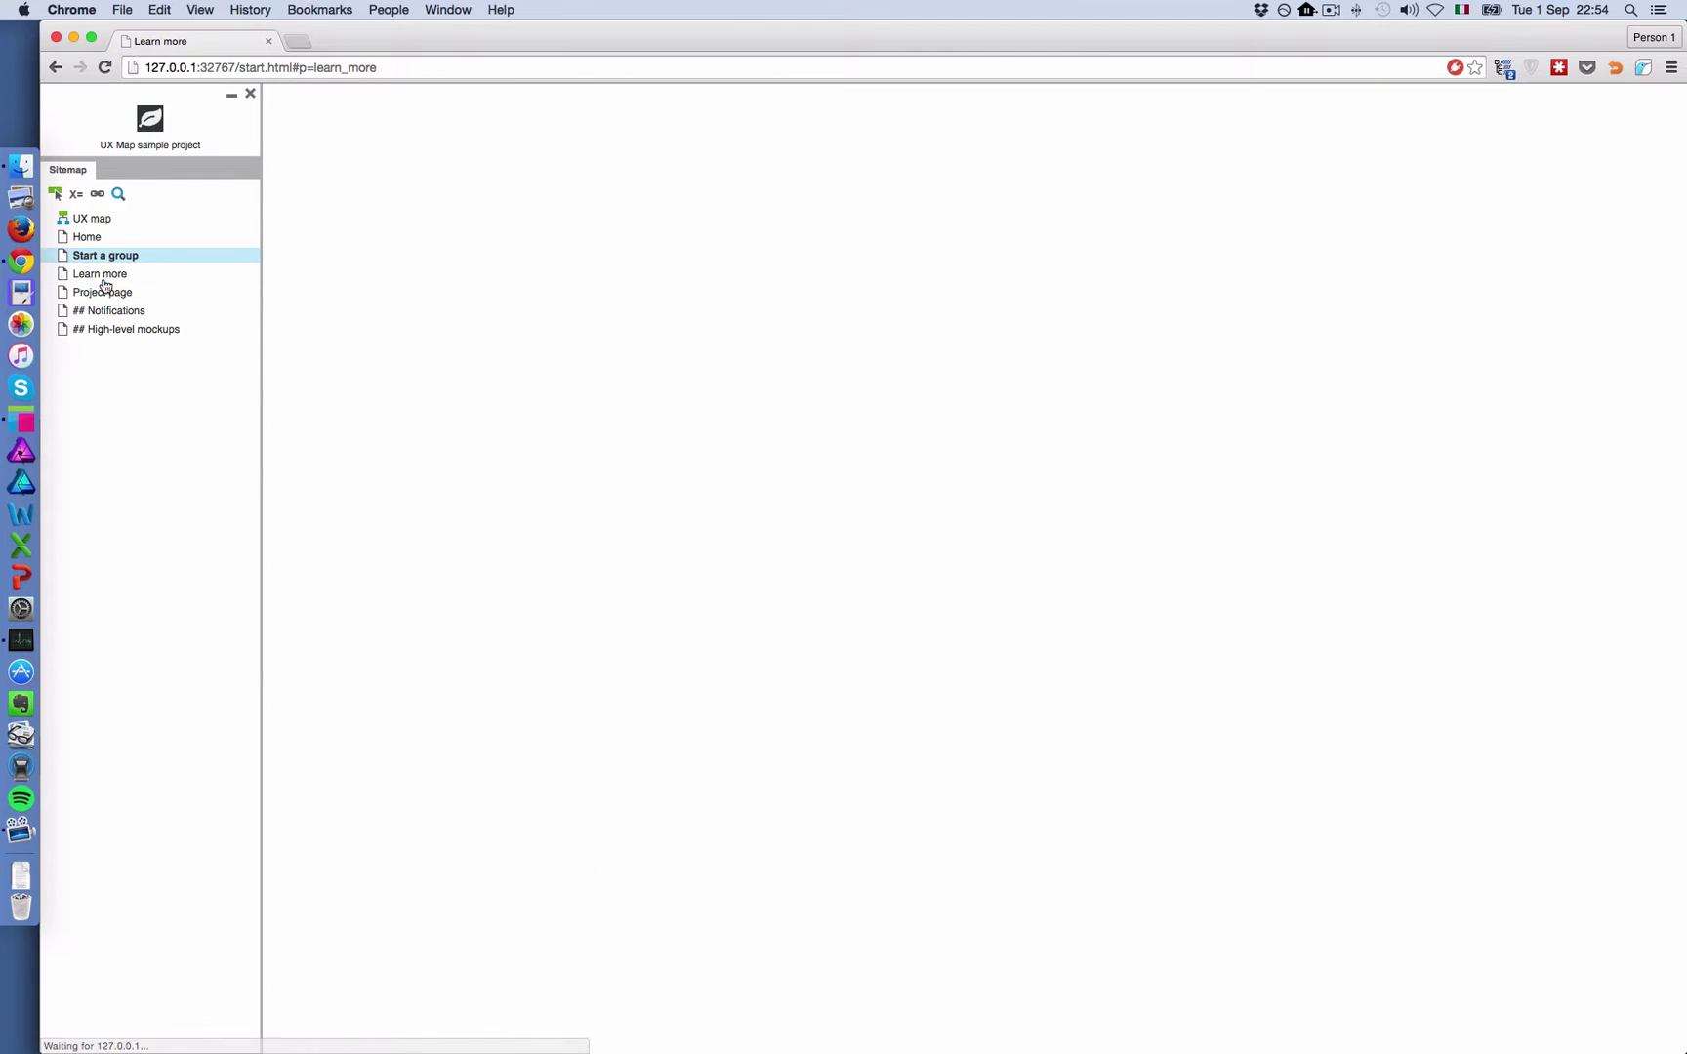
mouse_move(1343, 202)
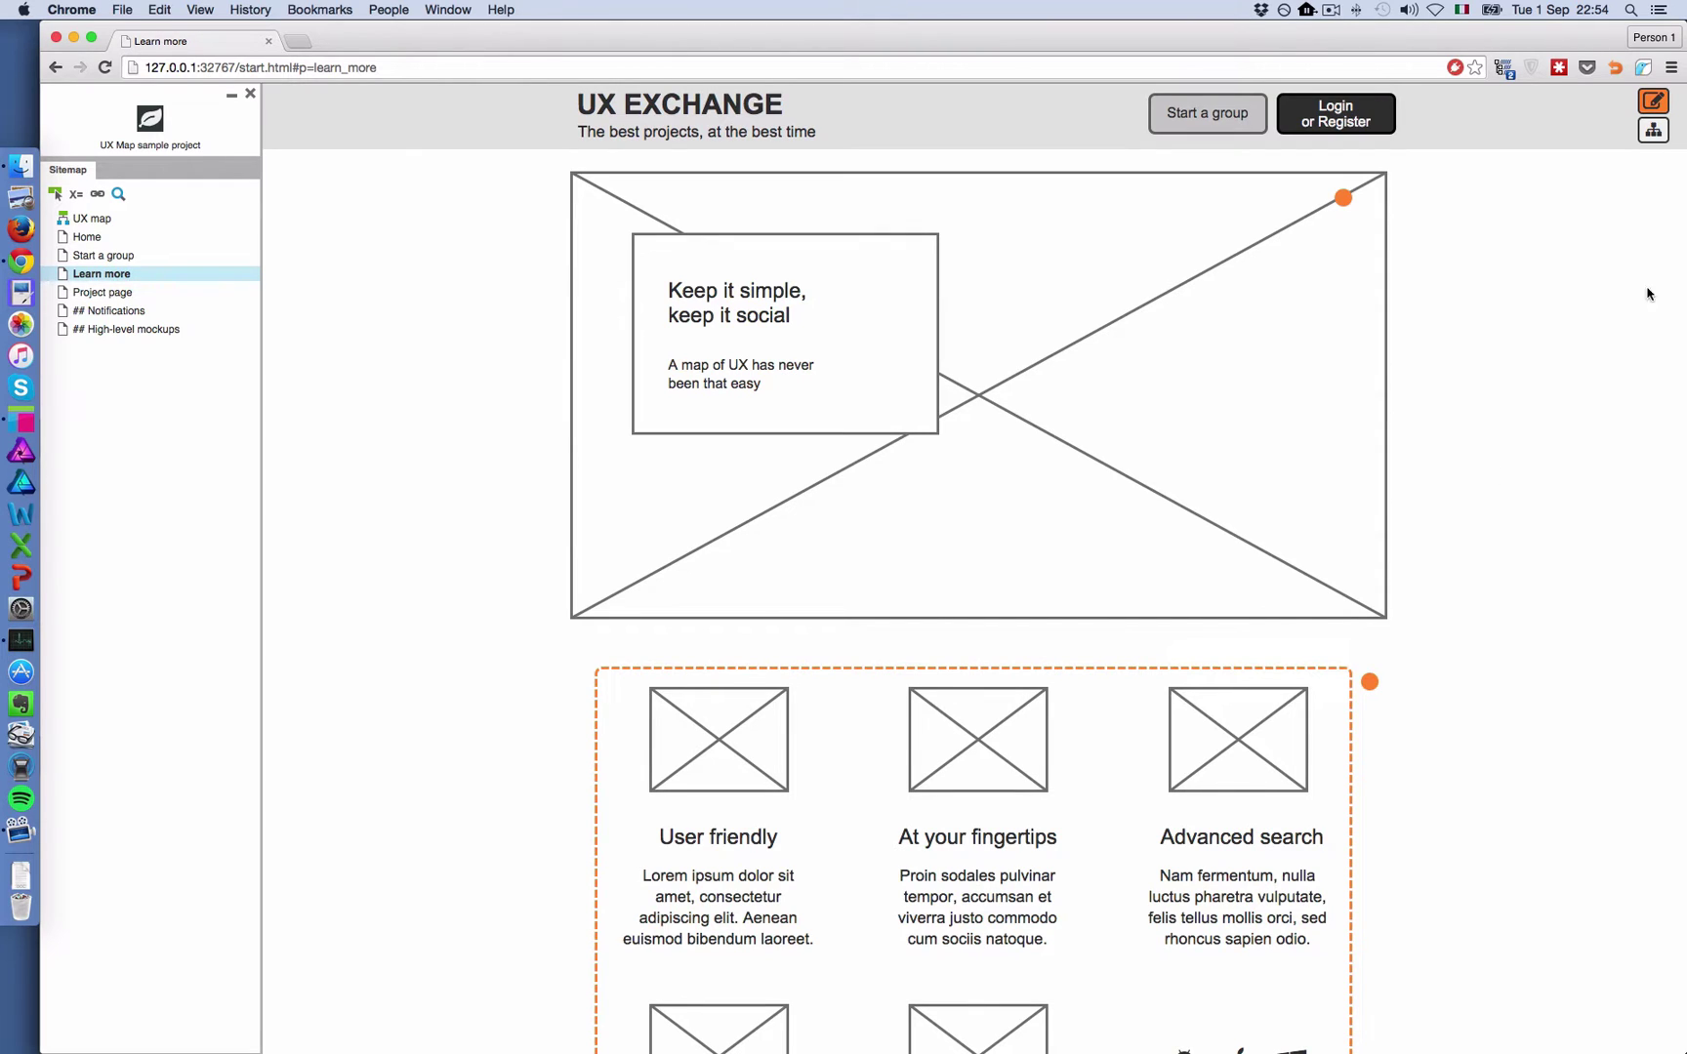
left_click(1653, 101)
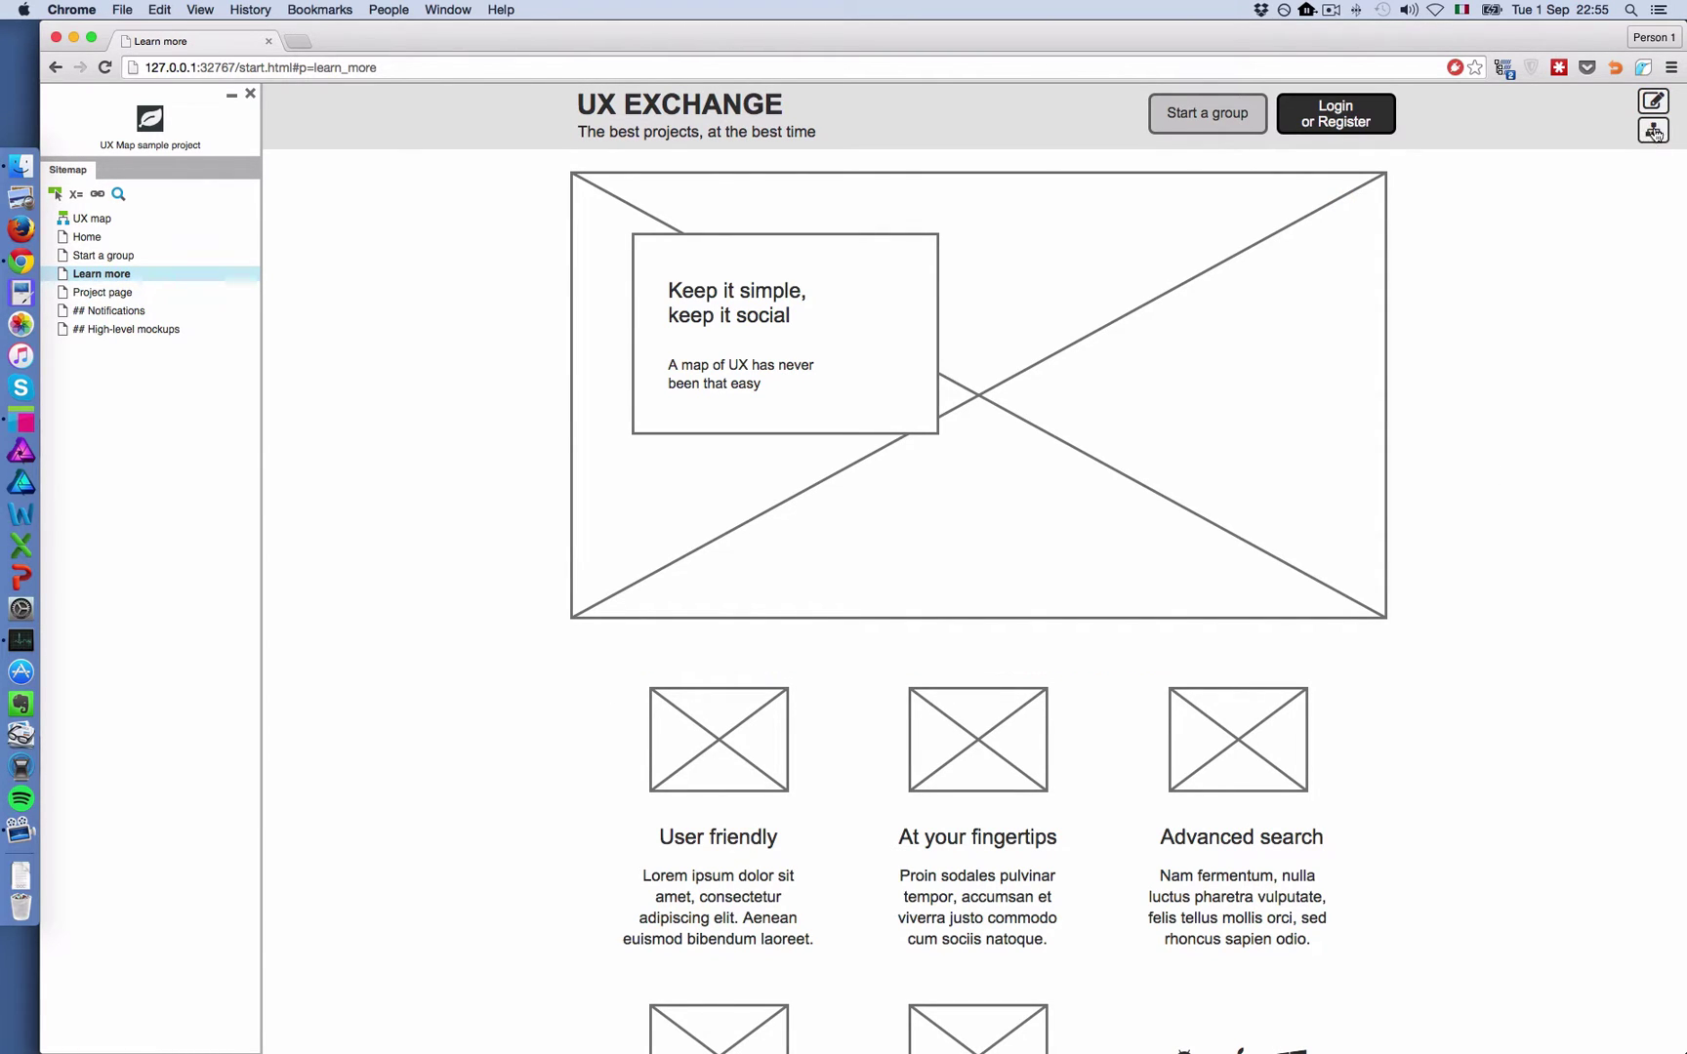
left_click(1654, 131)
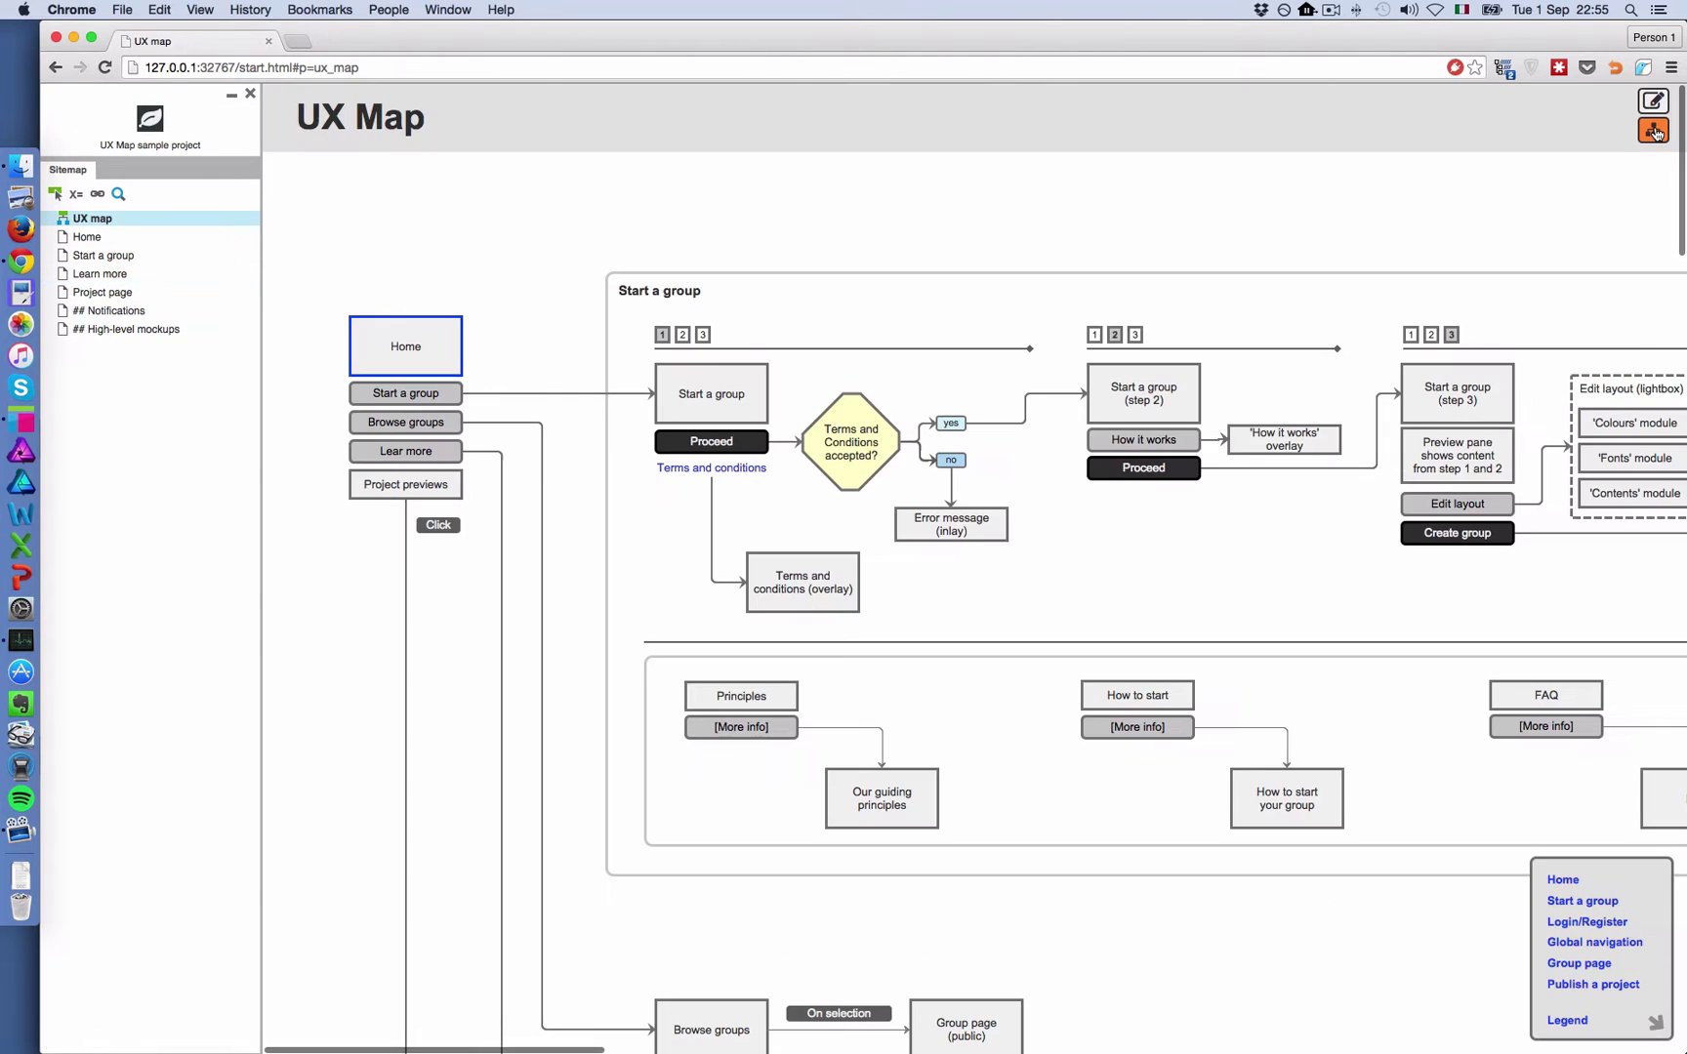
scroll(1260, 225, "right", 1)
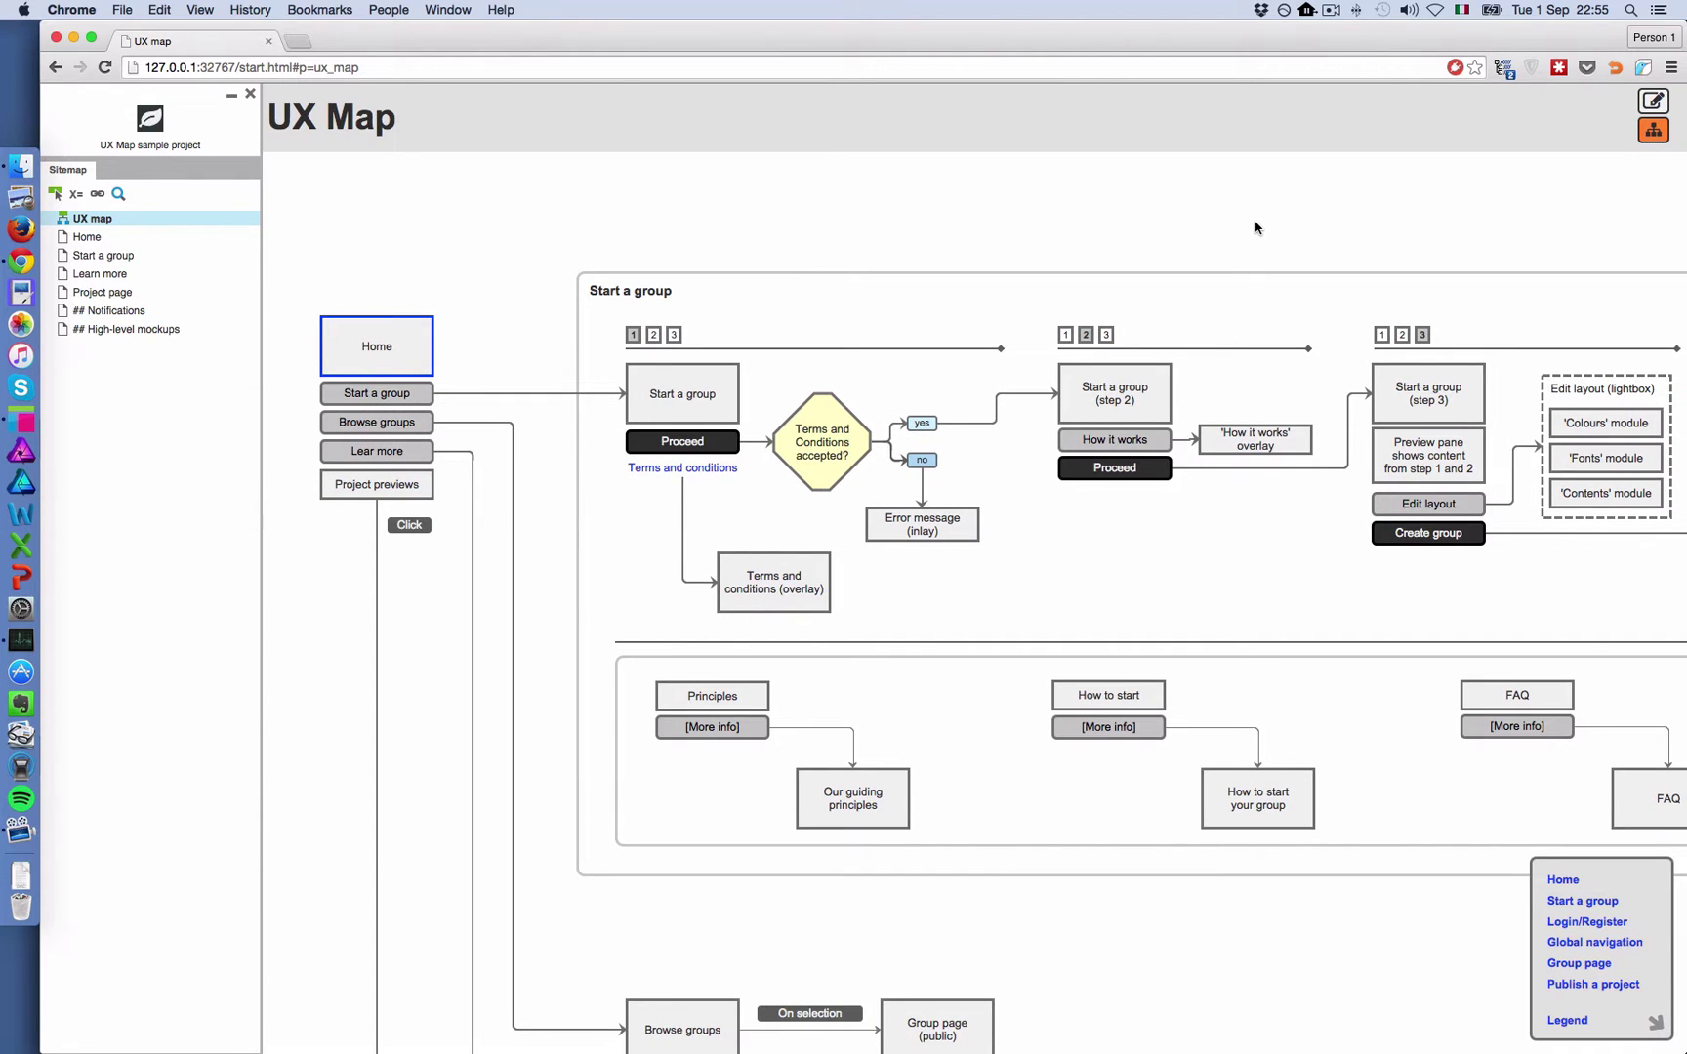
Open Empty template UX Map v1_1_2.rp from Finder and stretch its window to full screen
left_click(21, 168)
double_click(821, 375)
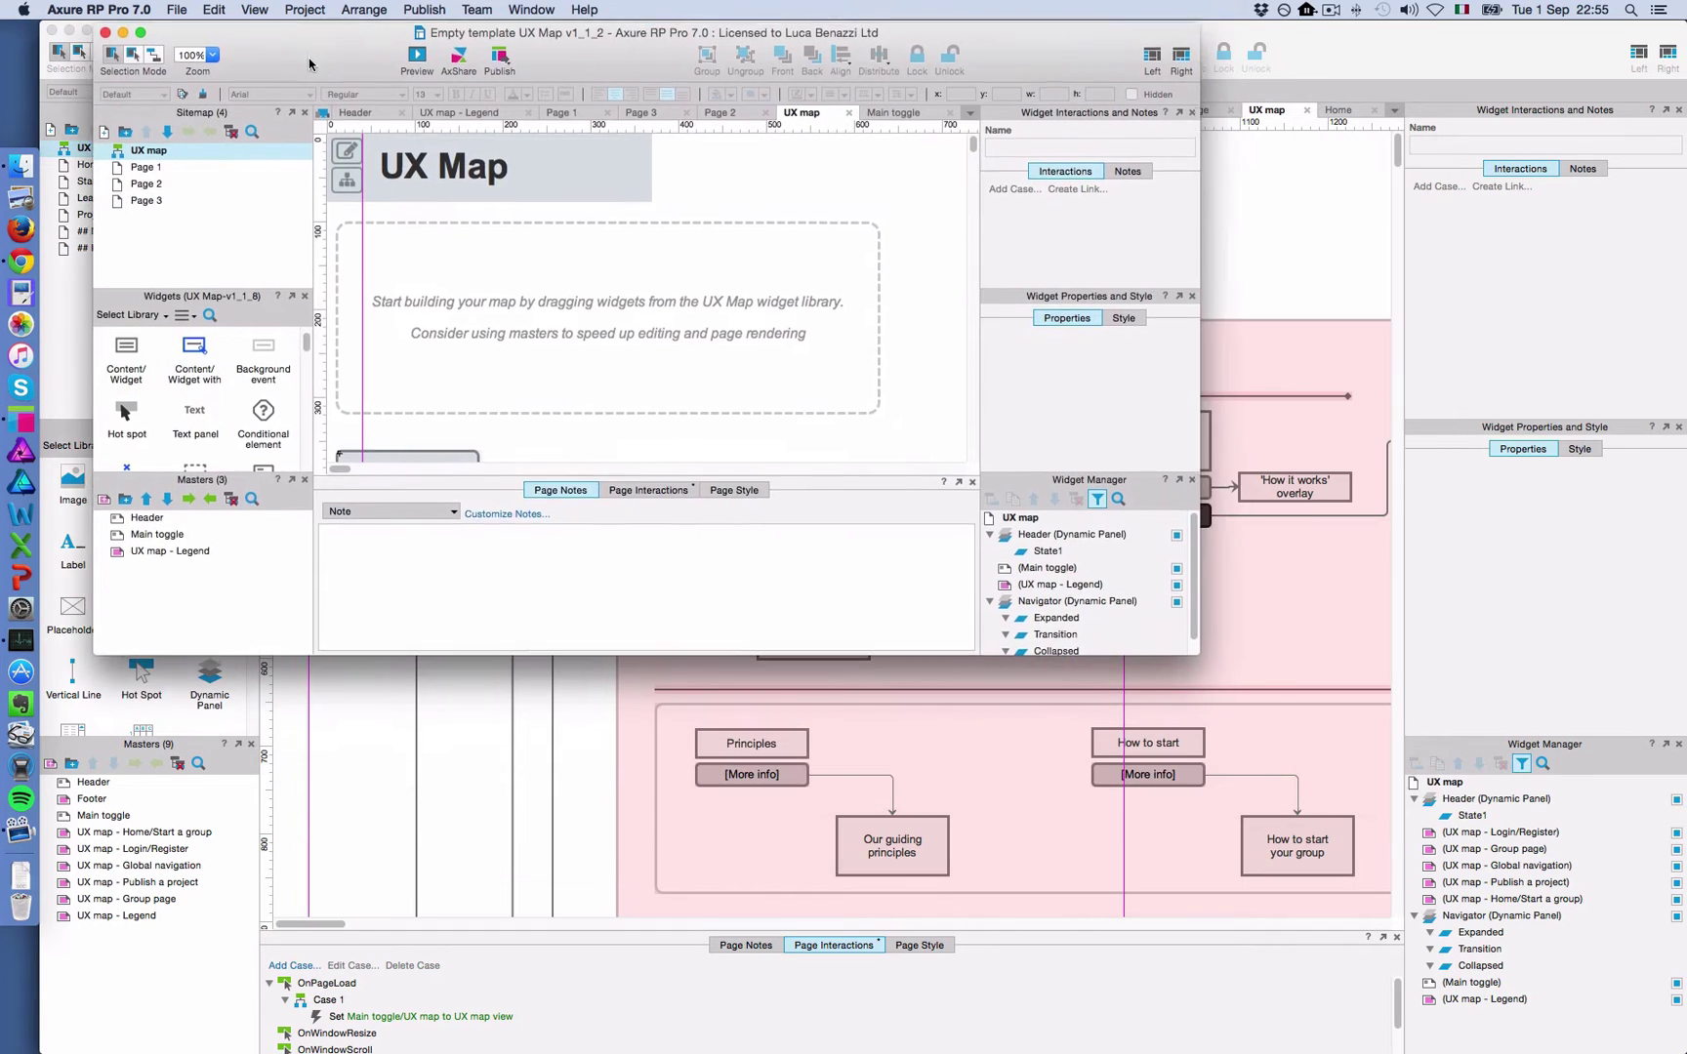
left_click_drag(310, 65, 256, 61)
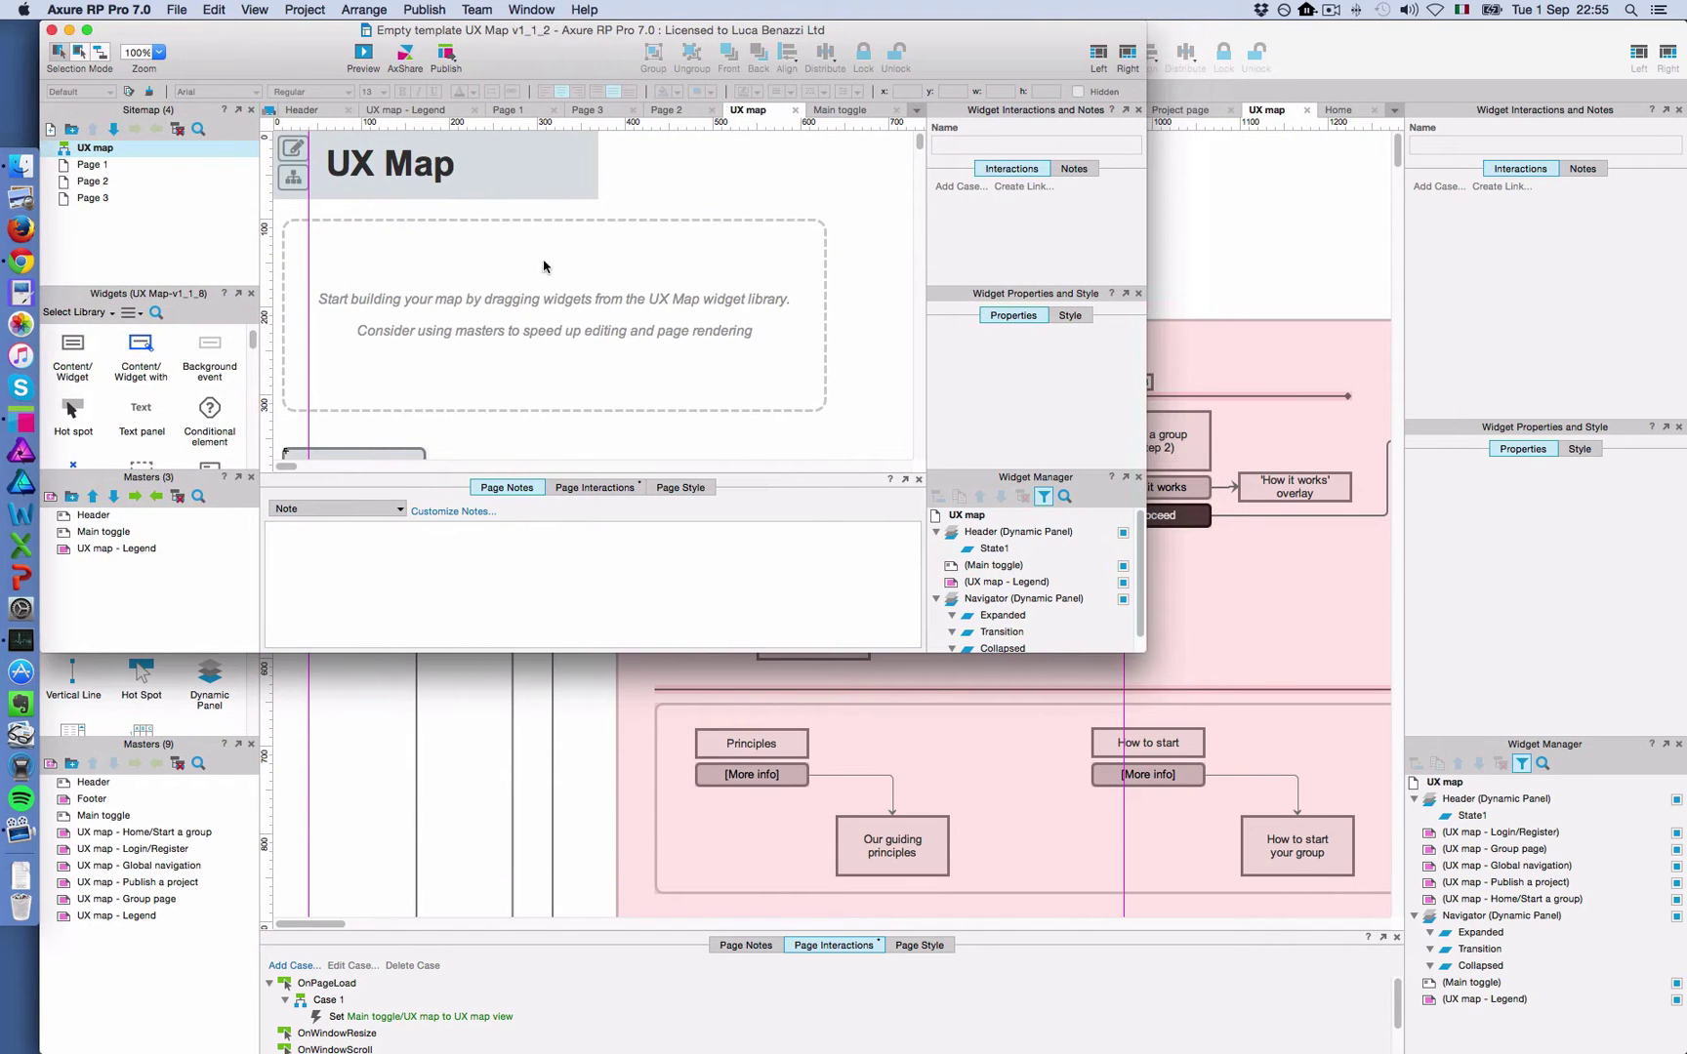
left_click_drag(1145, 646, 1684, 1051)
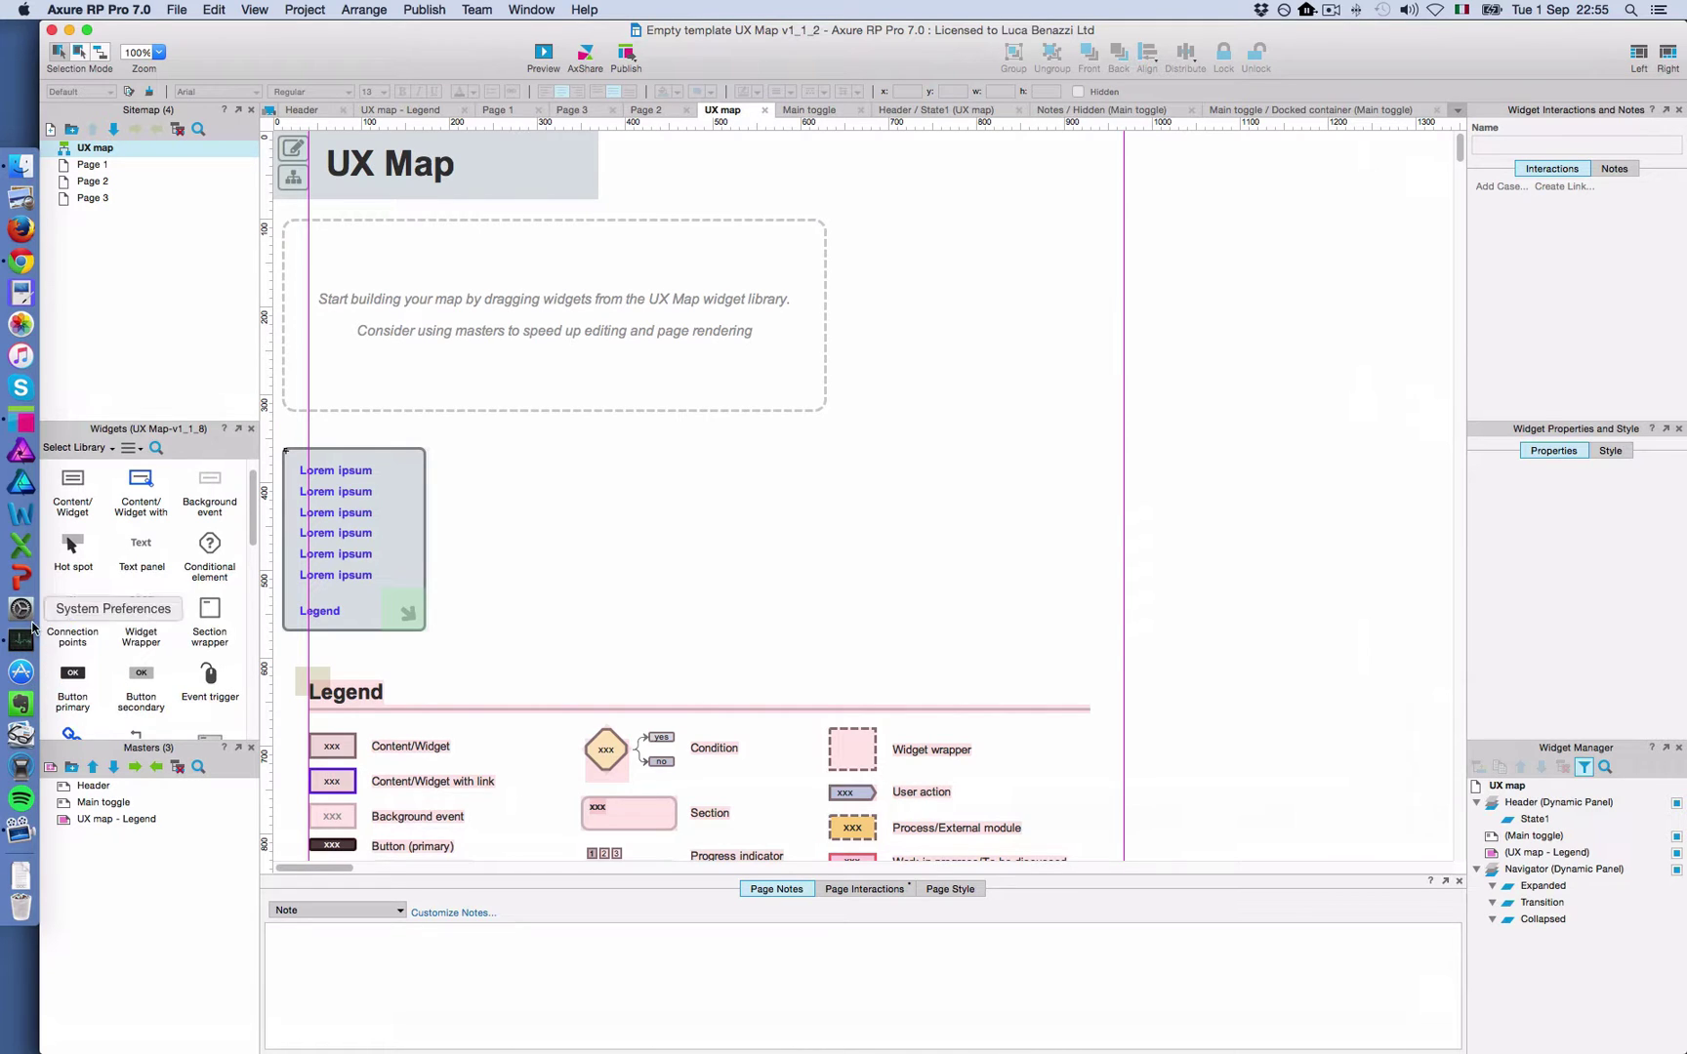
Open the Main toggle master and its Wireframe view state, colour the UX map icon red, then reopen UX map
double_click(98, 802)
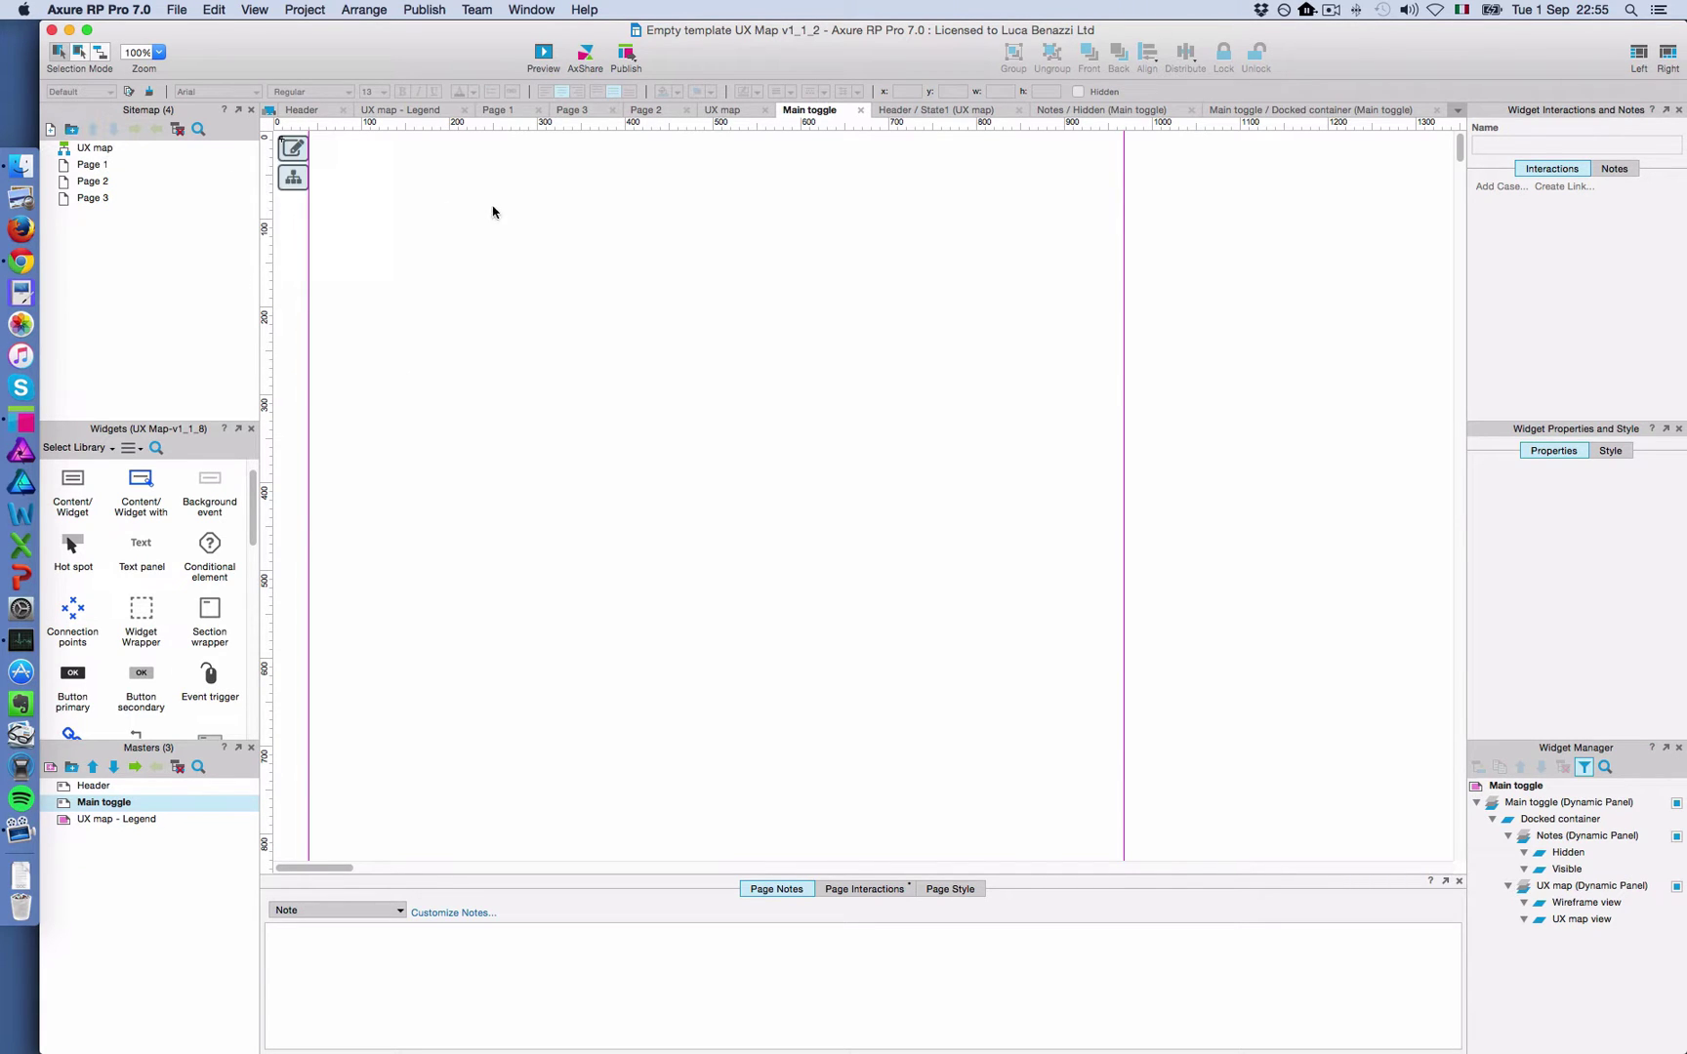
double_click(1586, 902)
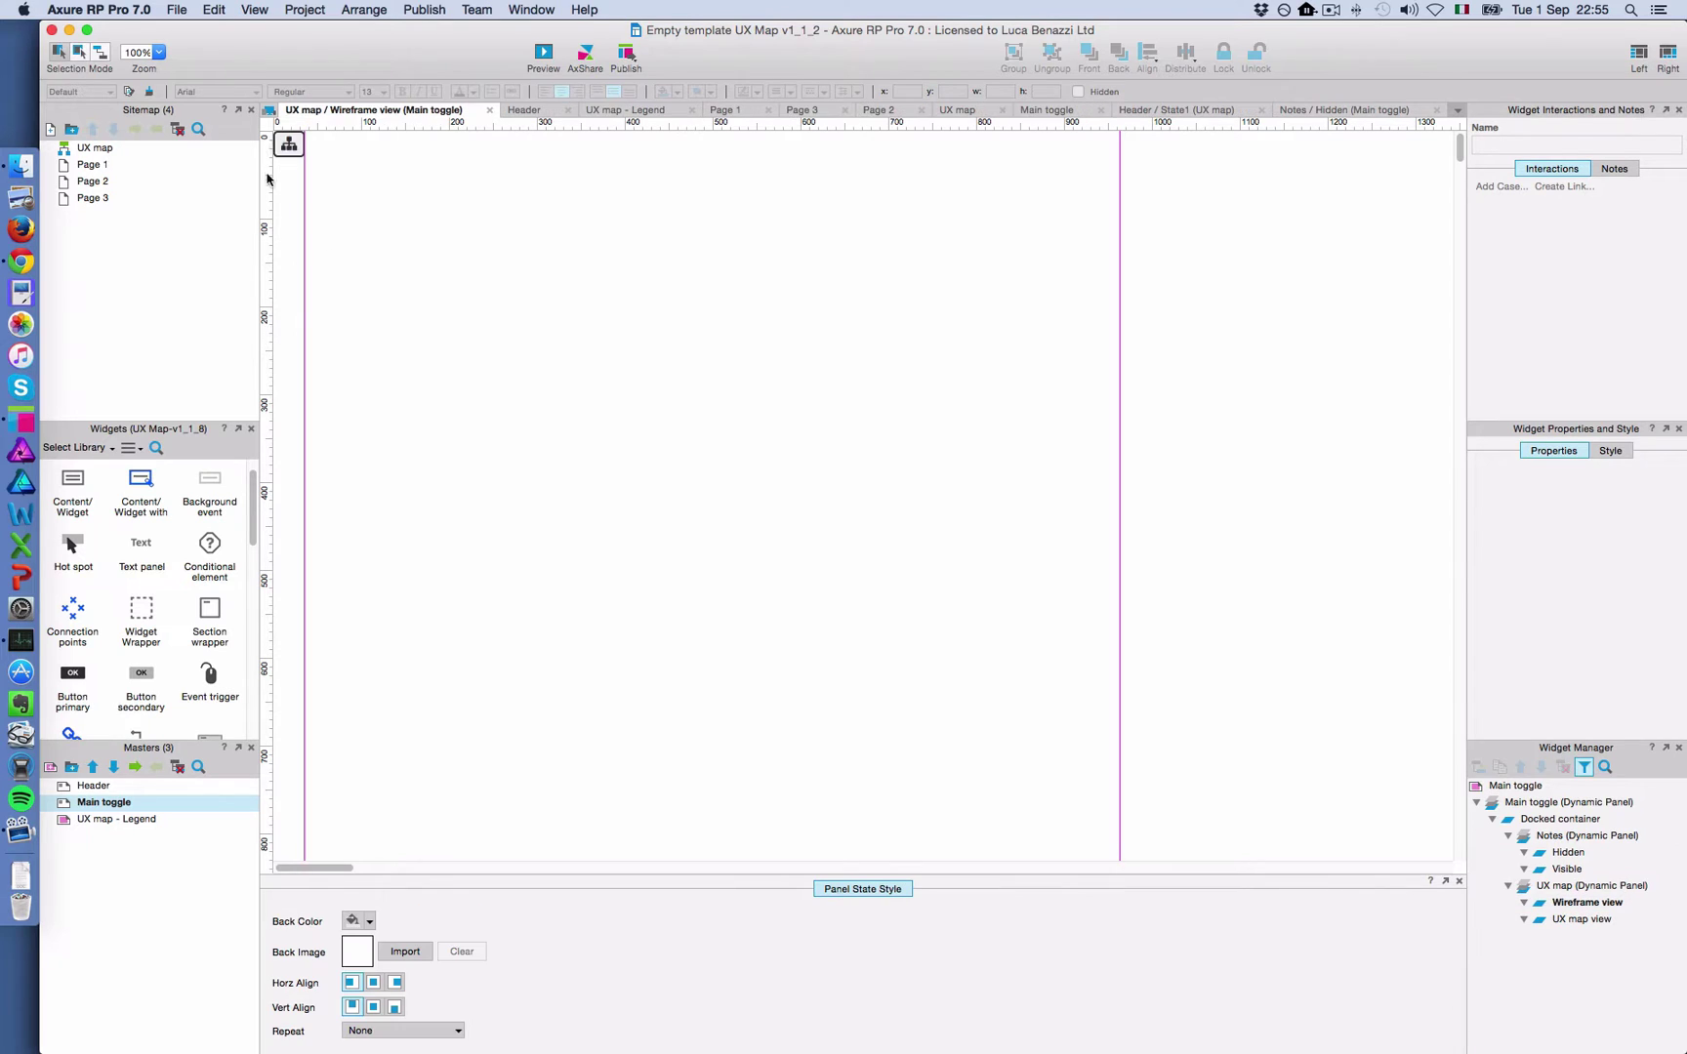
left_click(286, 145)
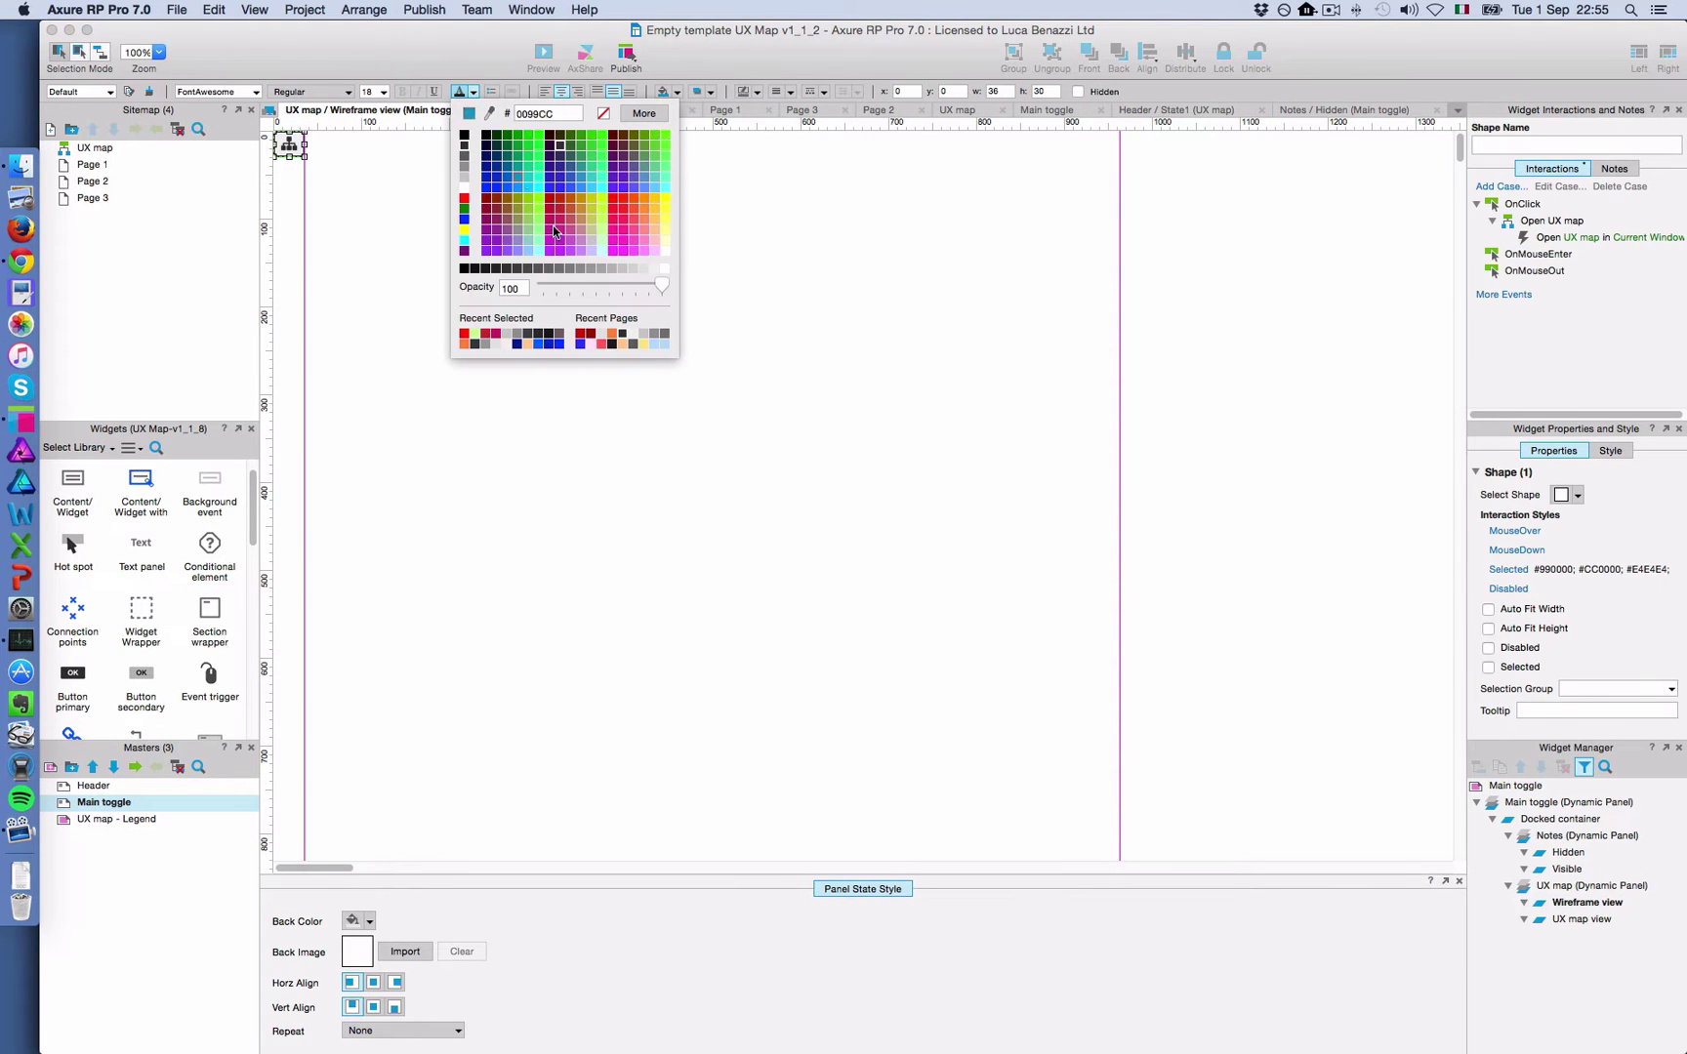
left_click(465, 199)
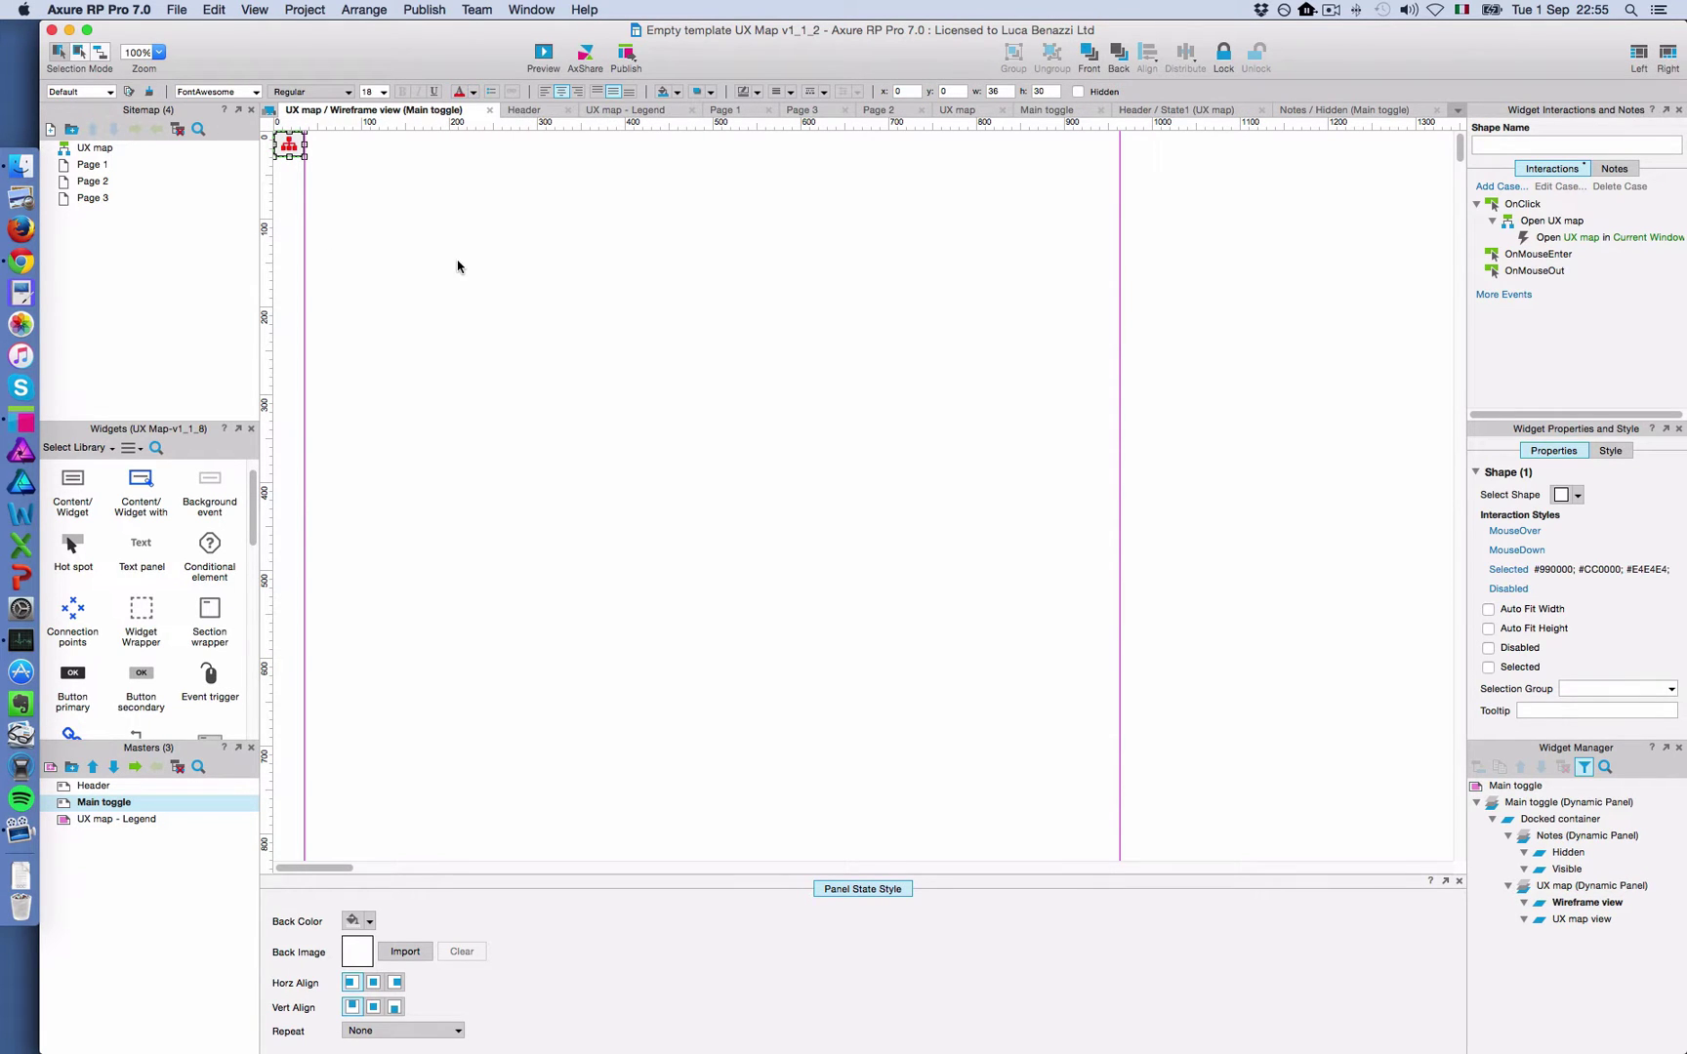
double_click(95, 149)
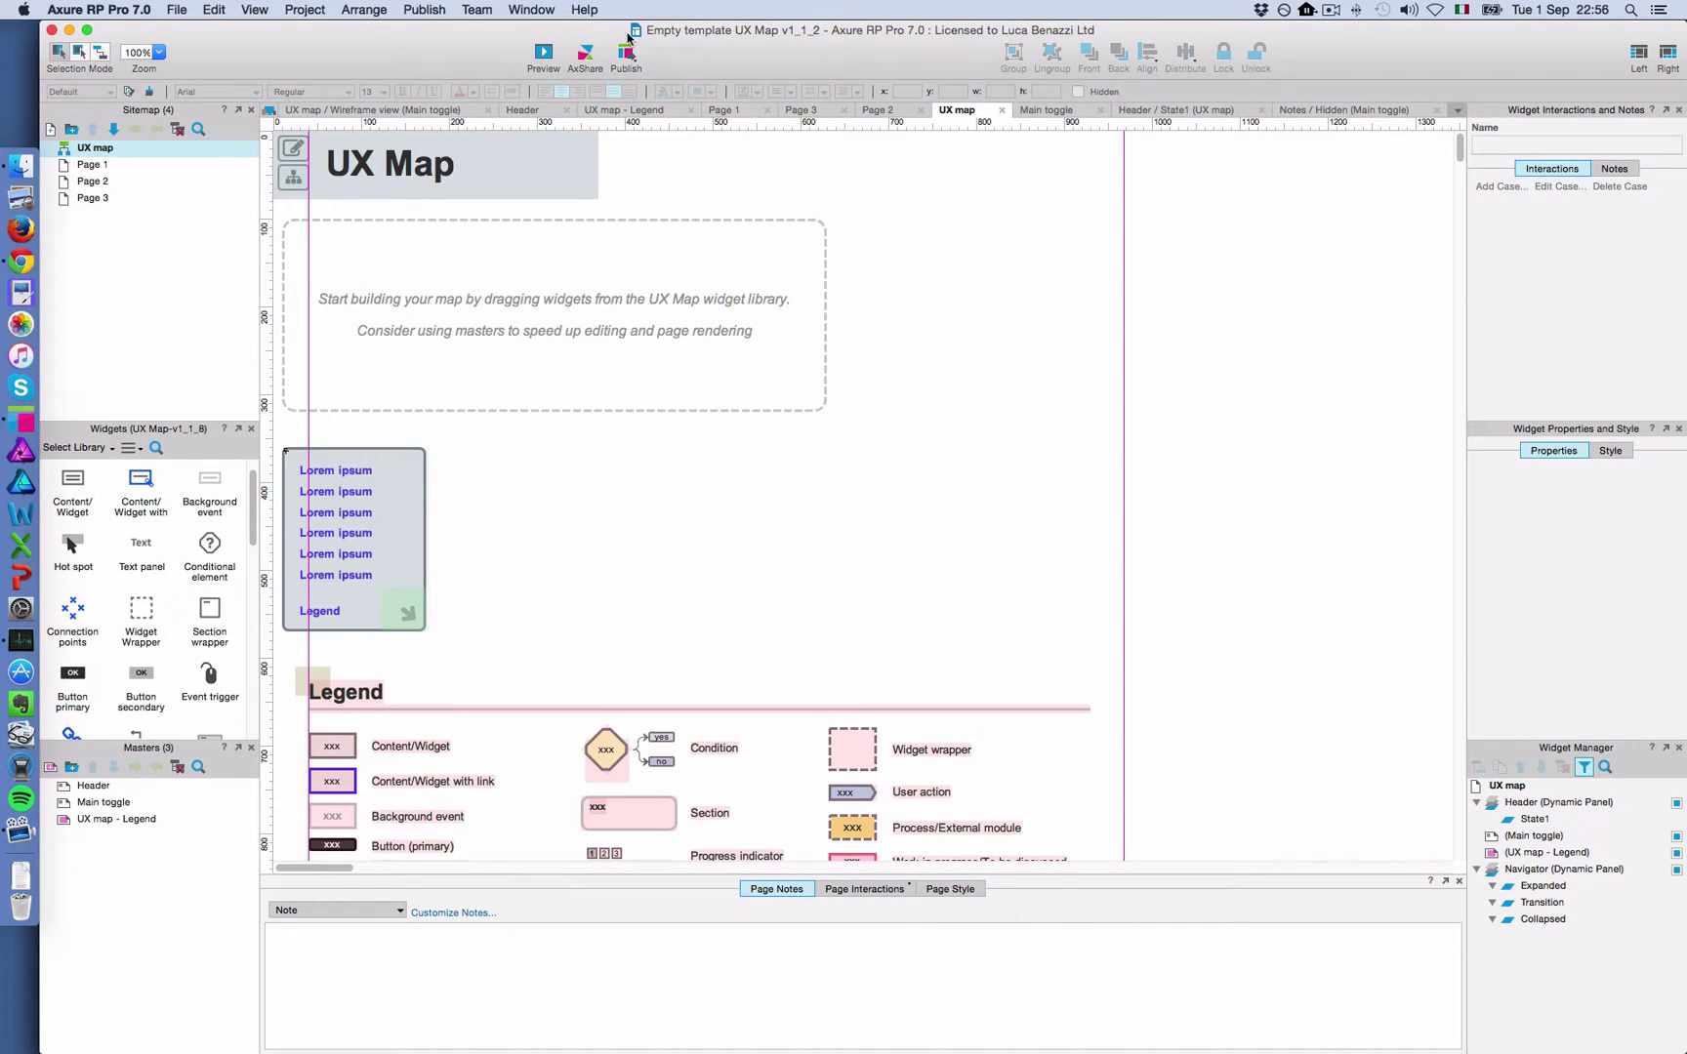
left_click(426, 9)
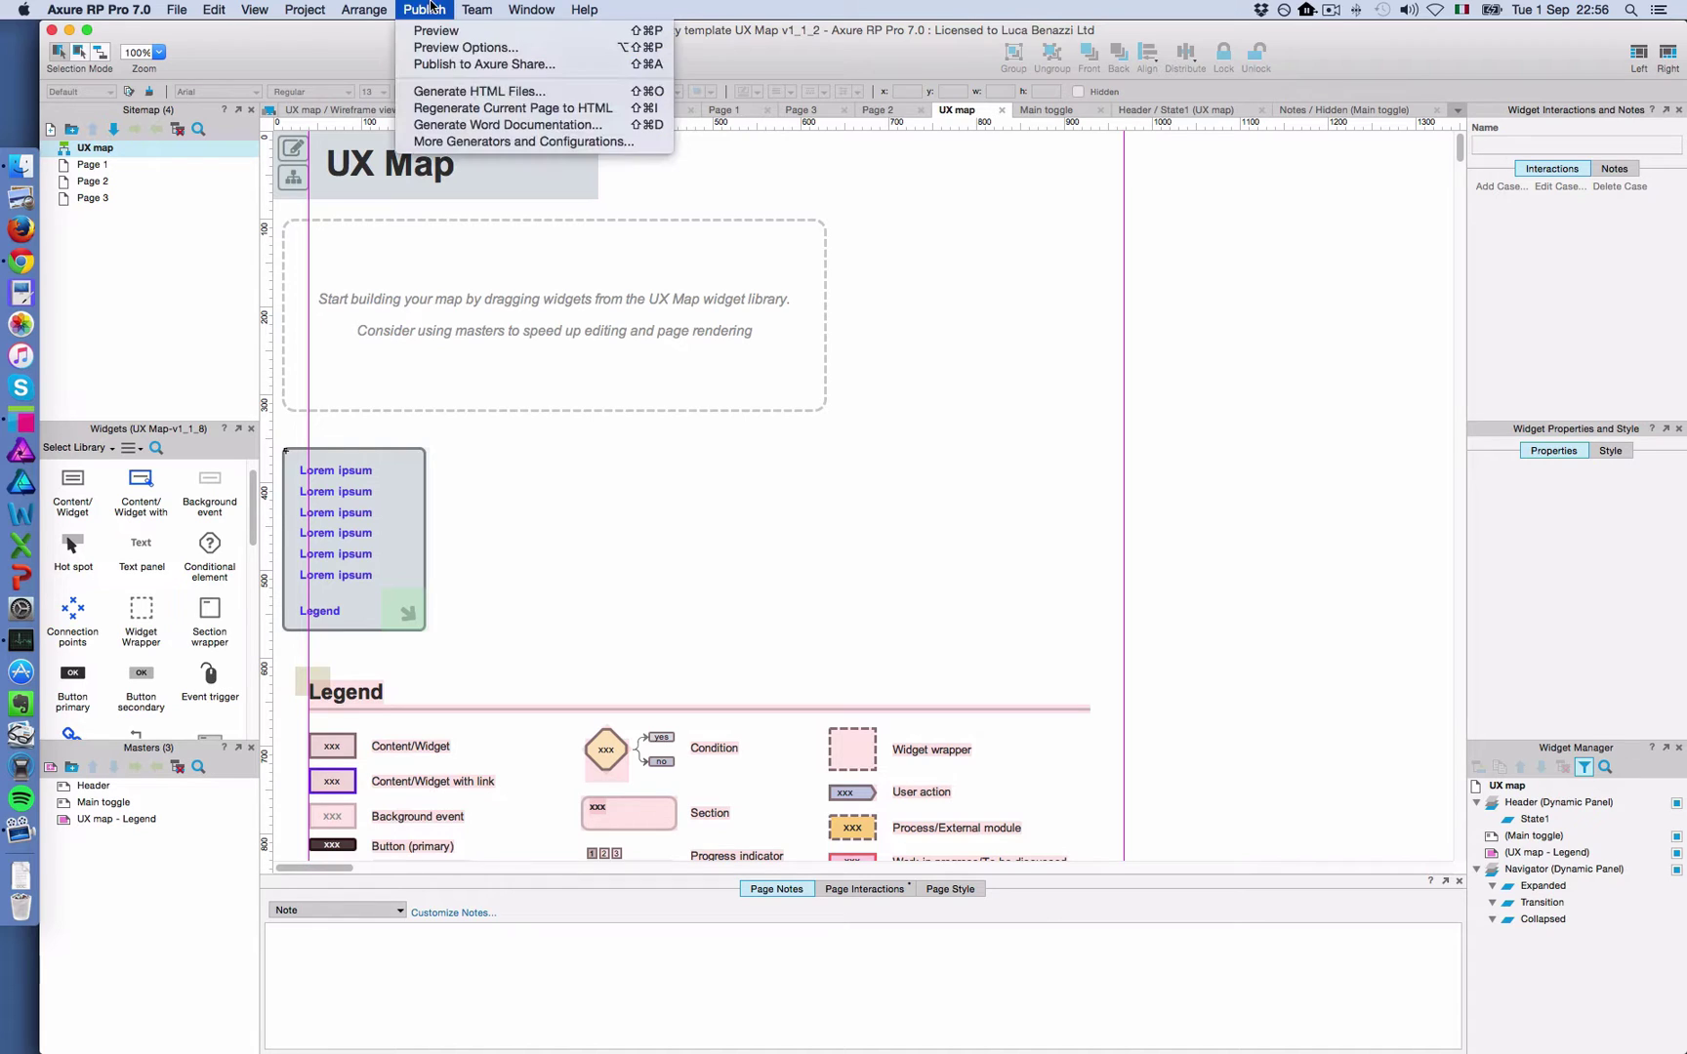
left_click(437, 93)
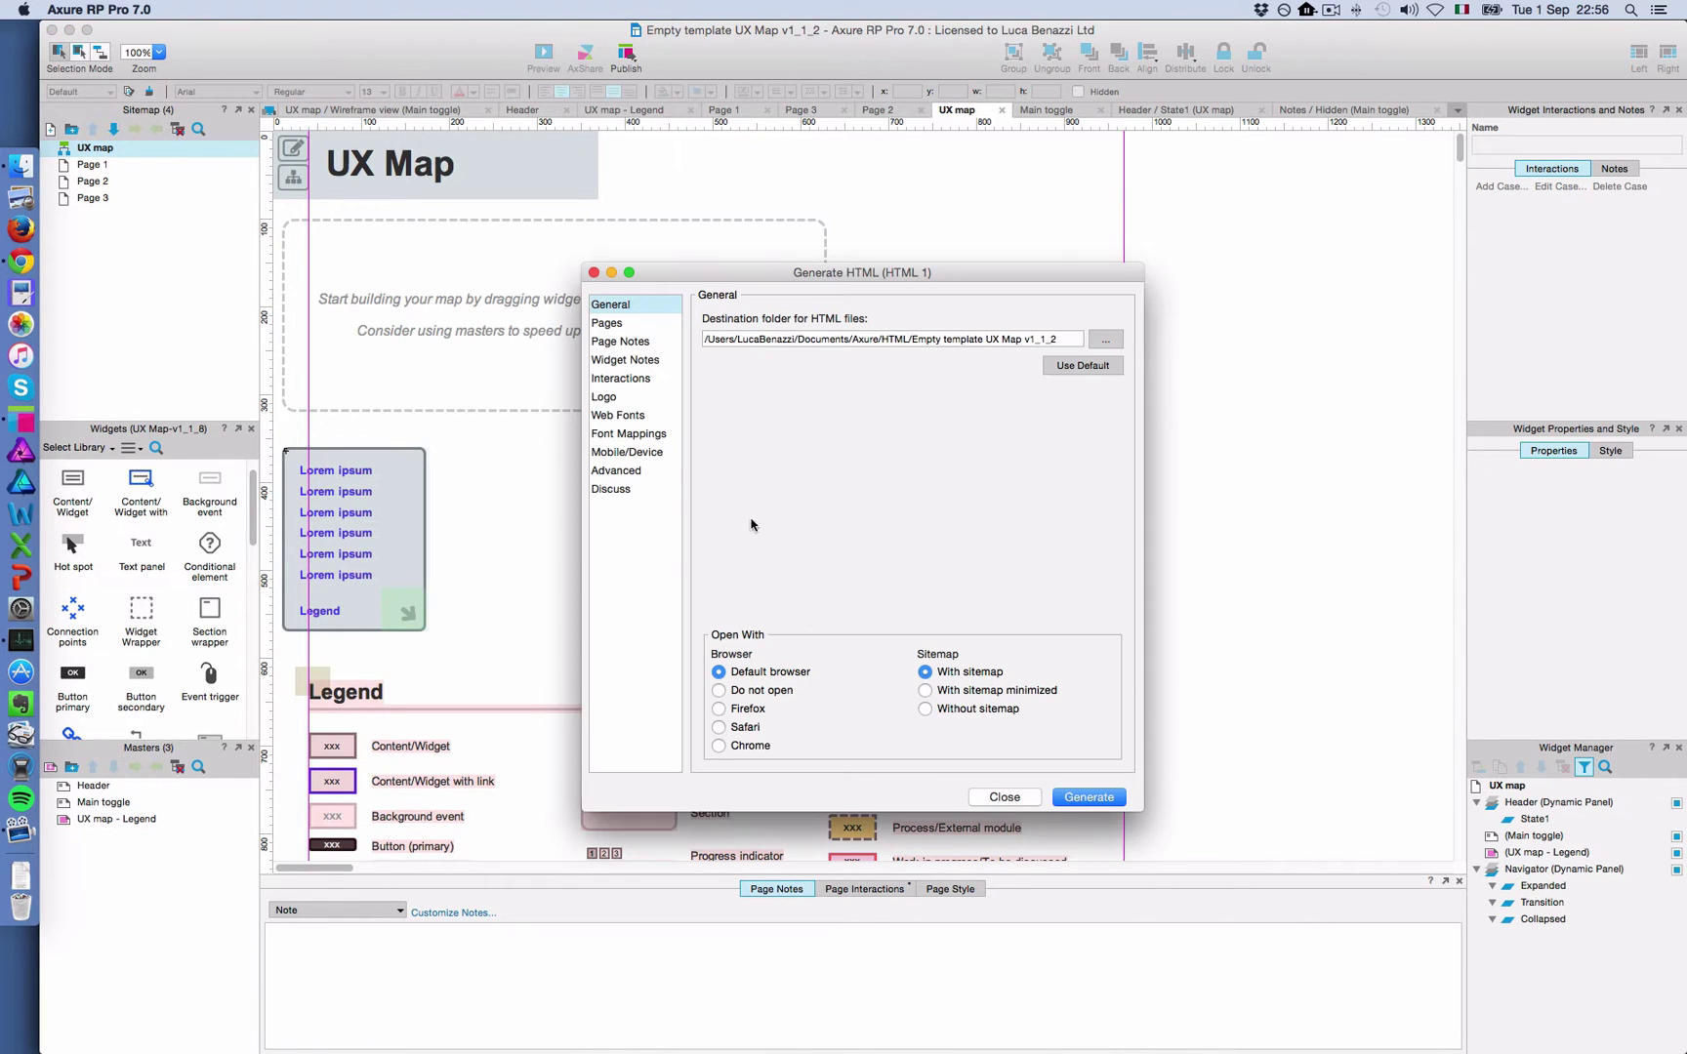
left_click(633, 420)
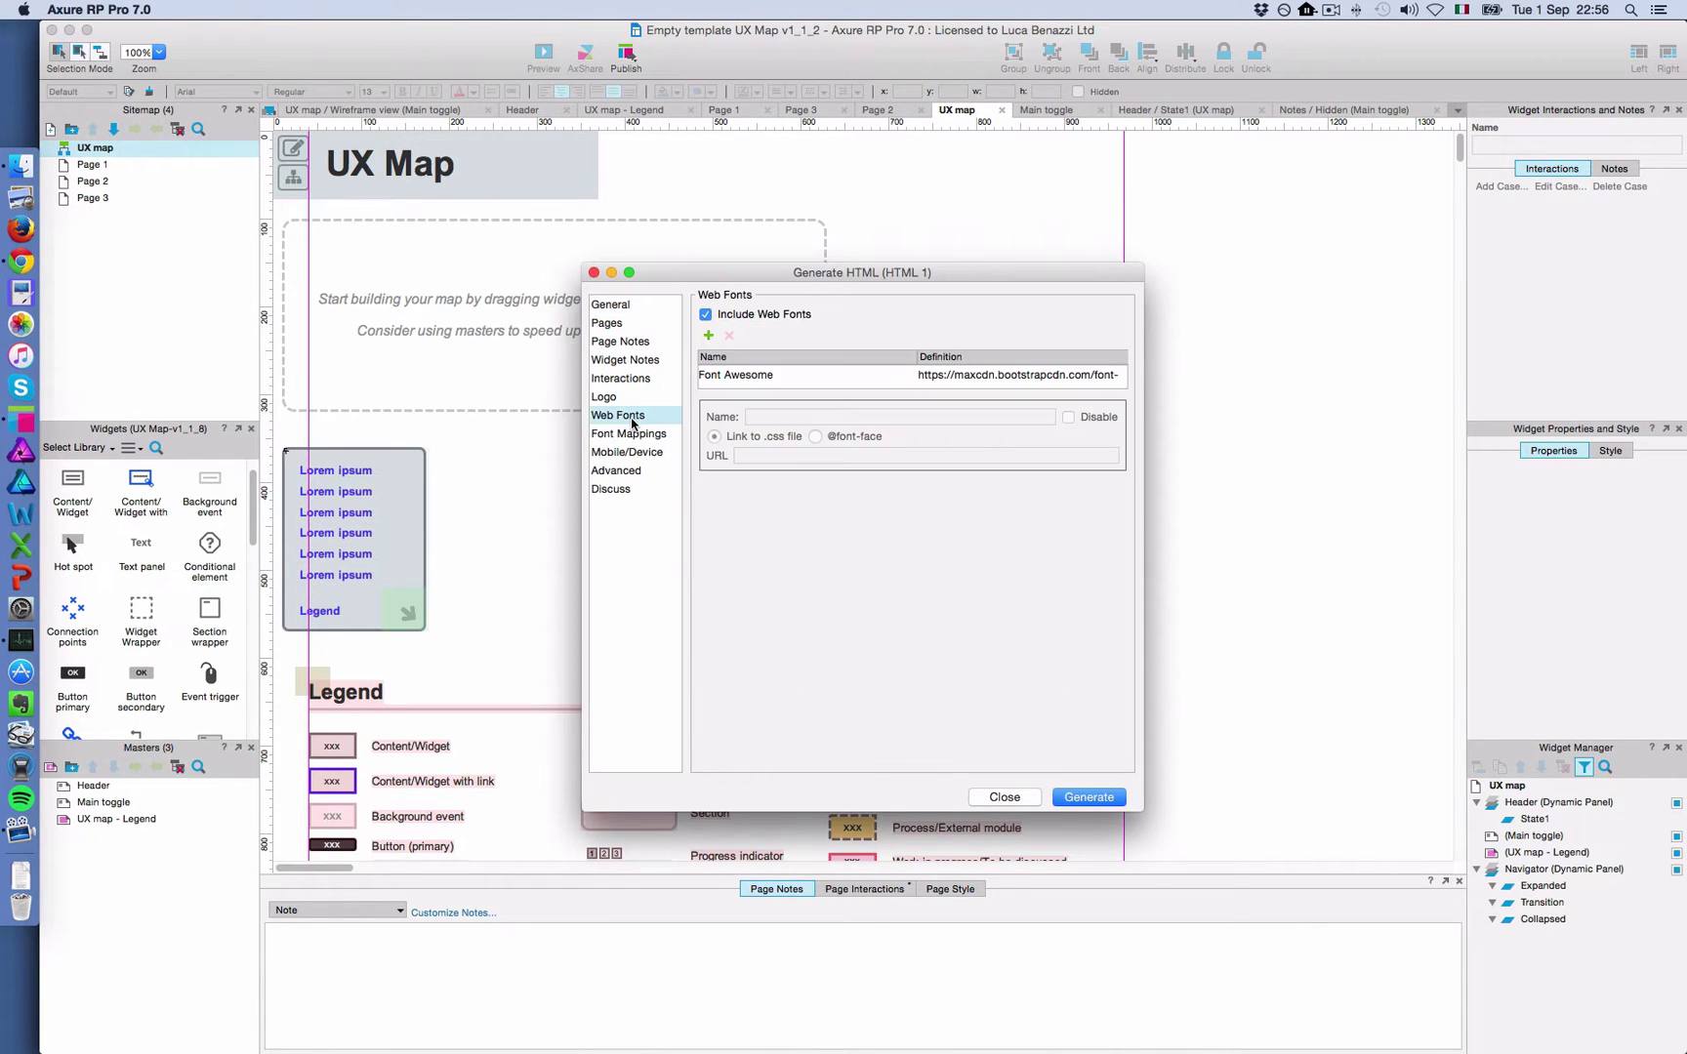
left_click(912, 381)
left_click(826, 456)
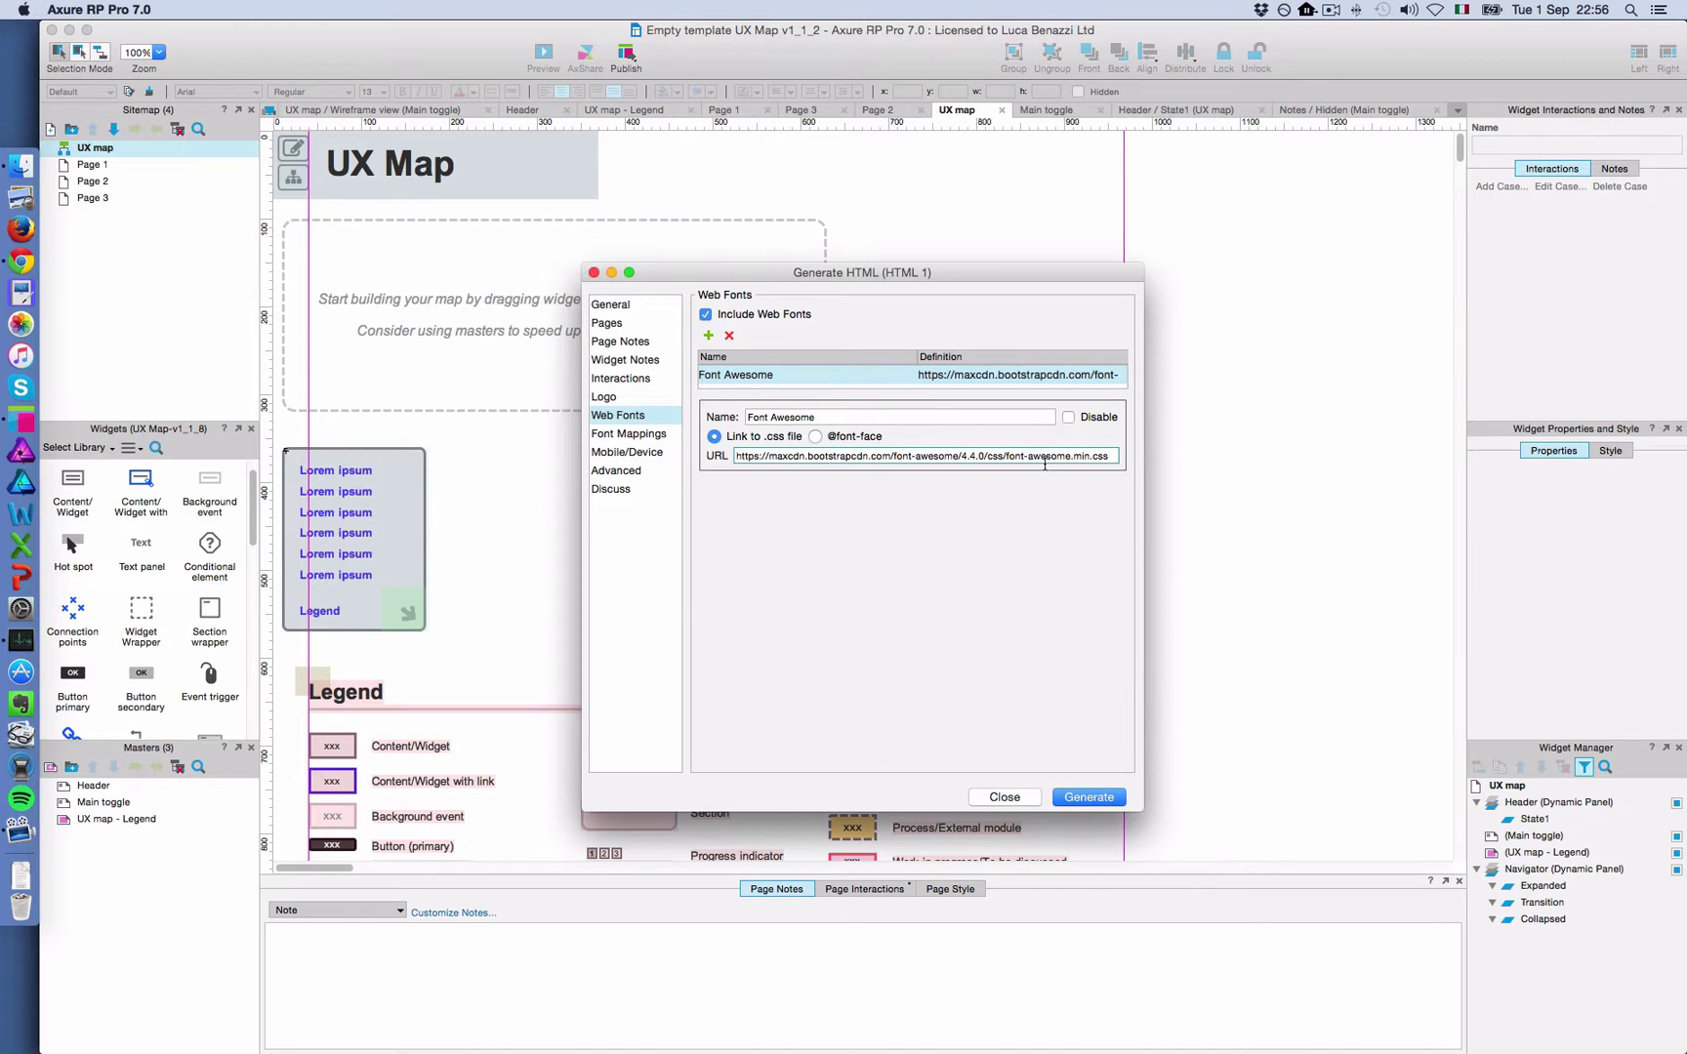
left_click(1015, 799)
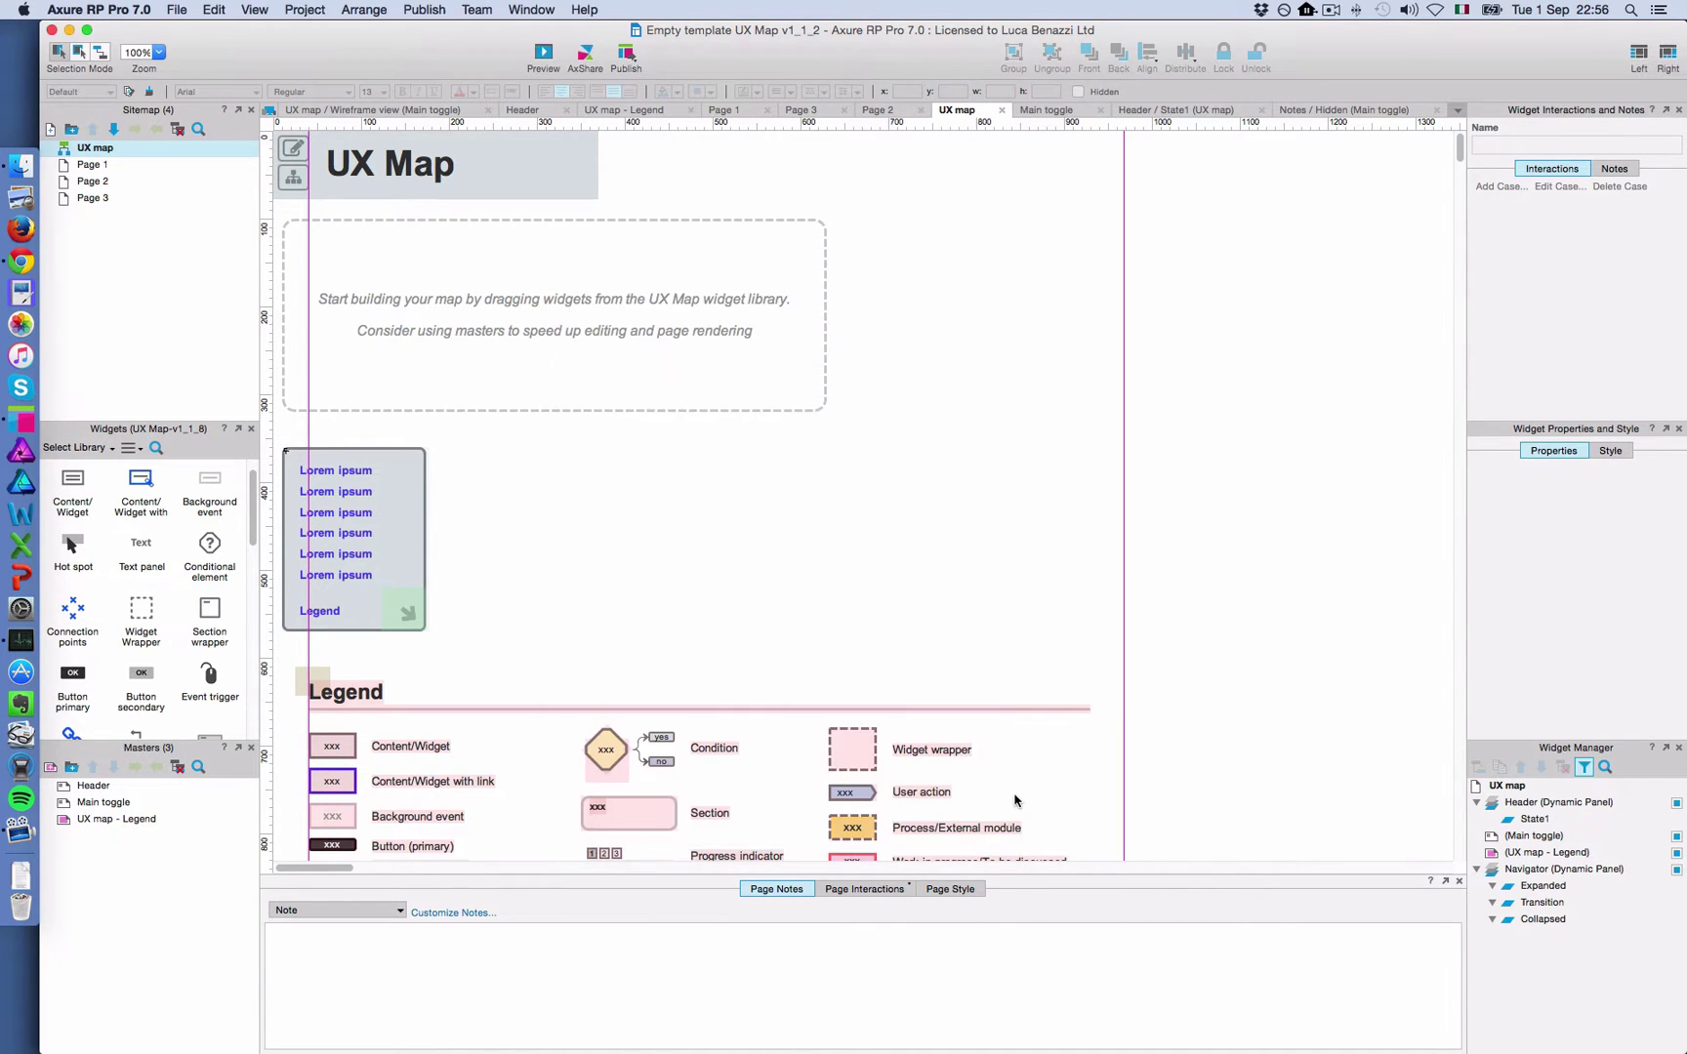
left_click(6, 166)
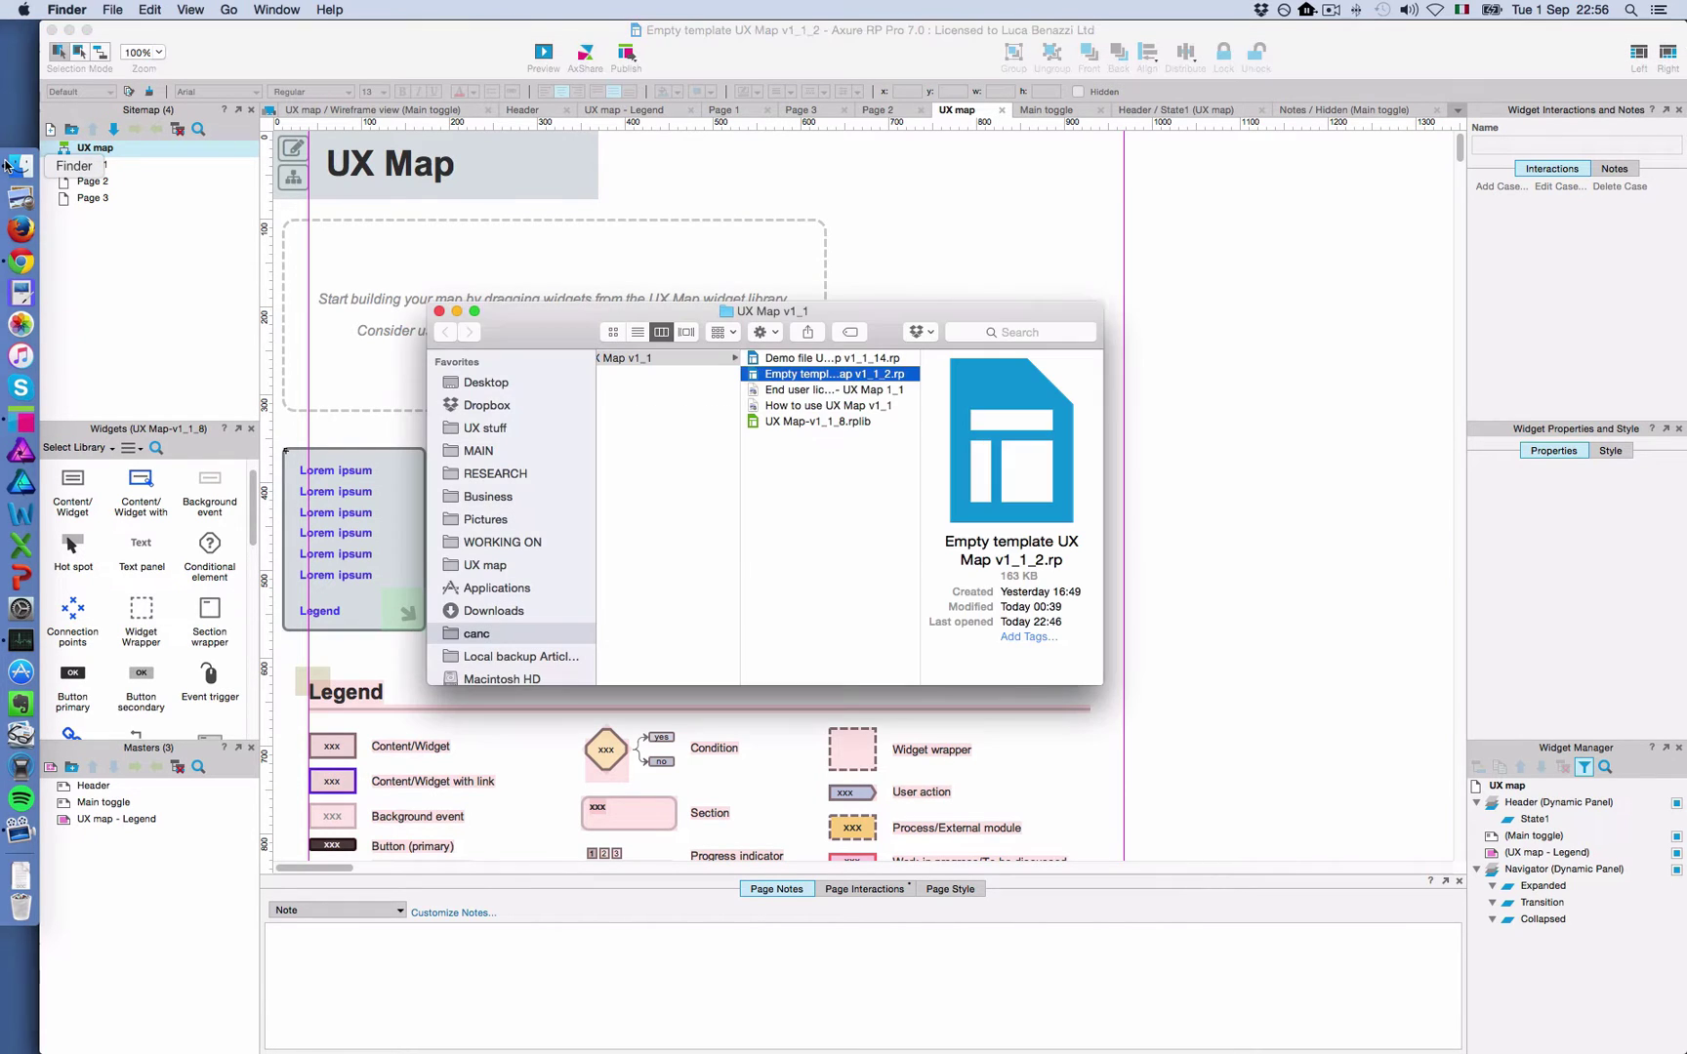
left_click(813, 406)
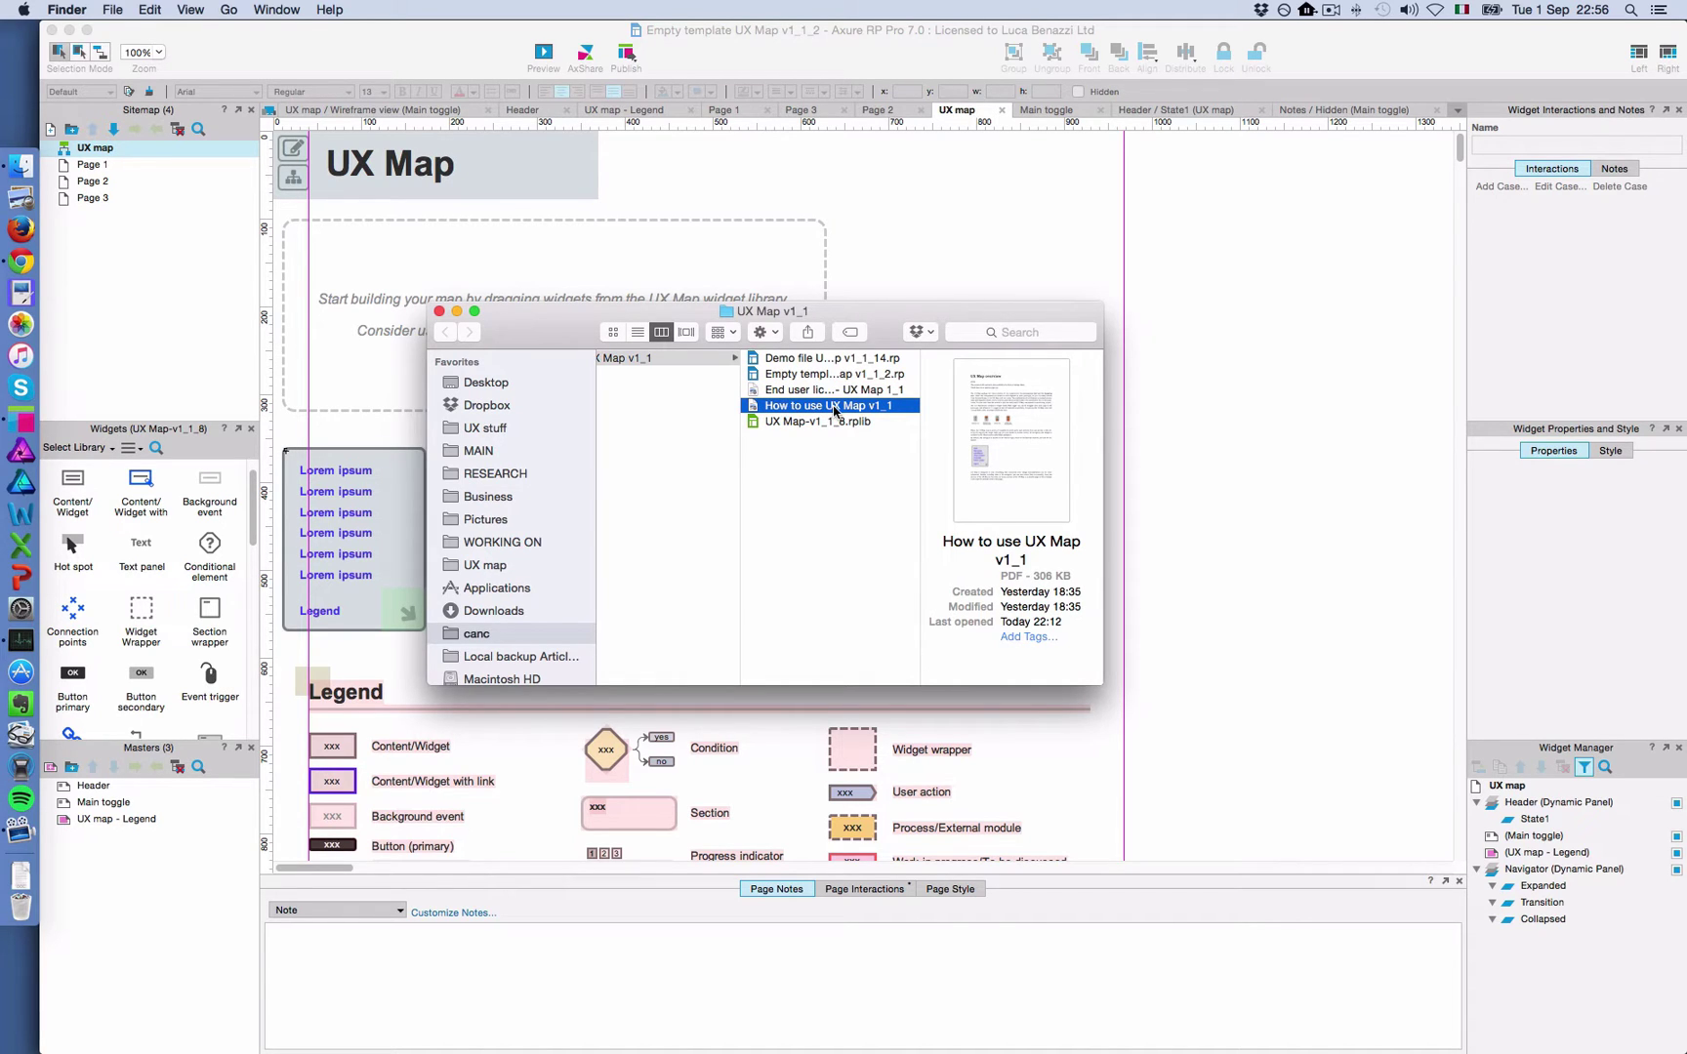
left_click(438, 313)
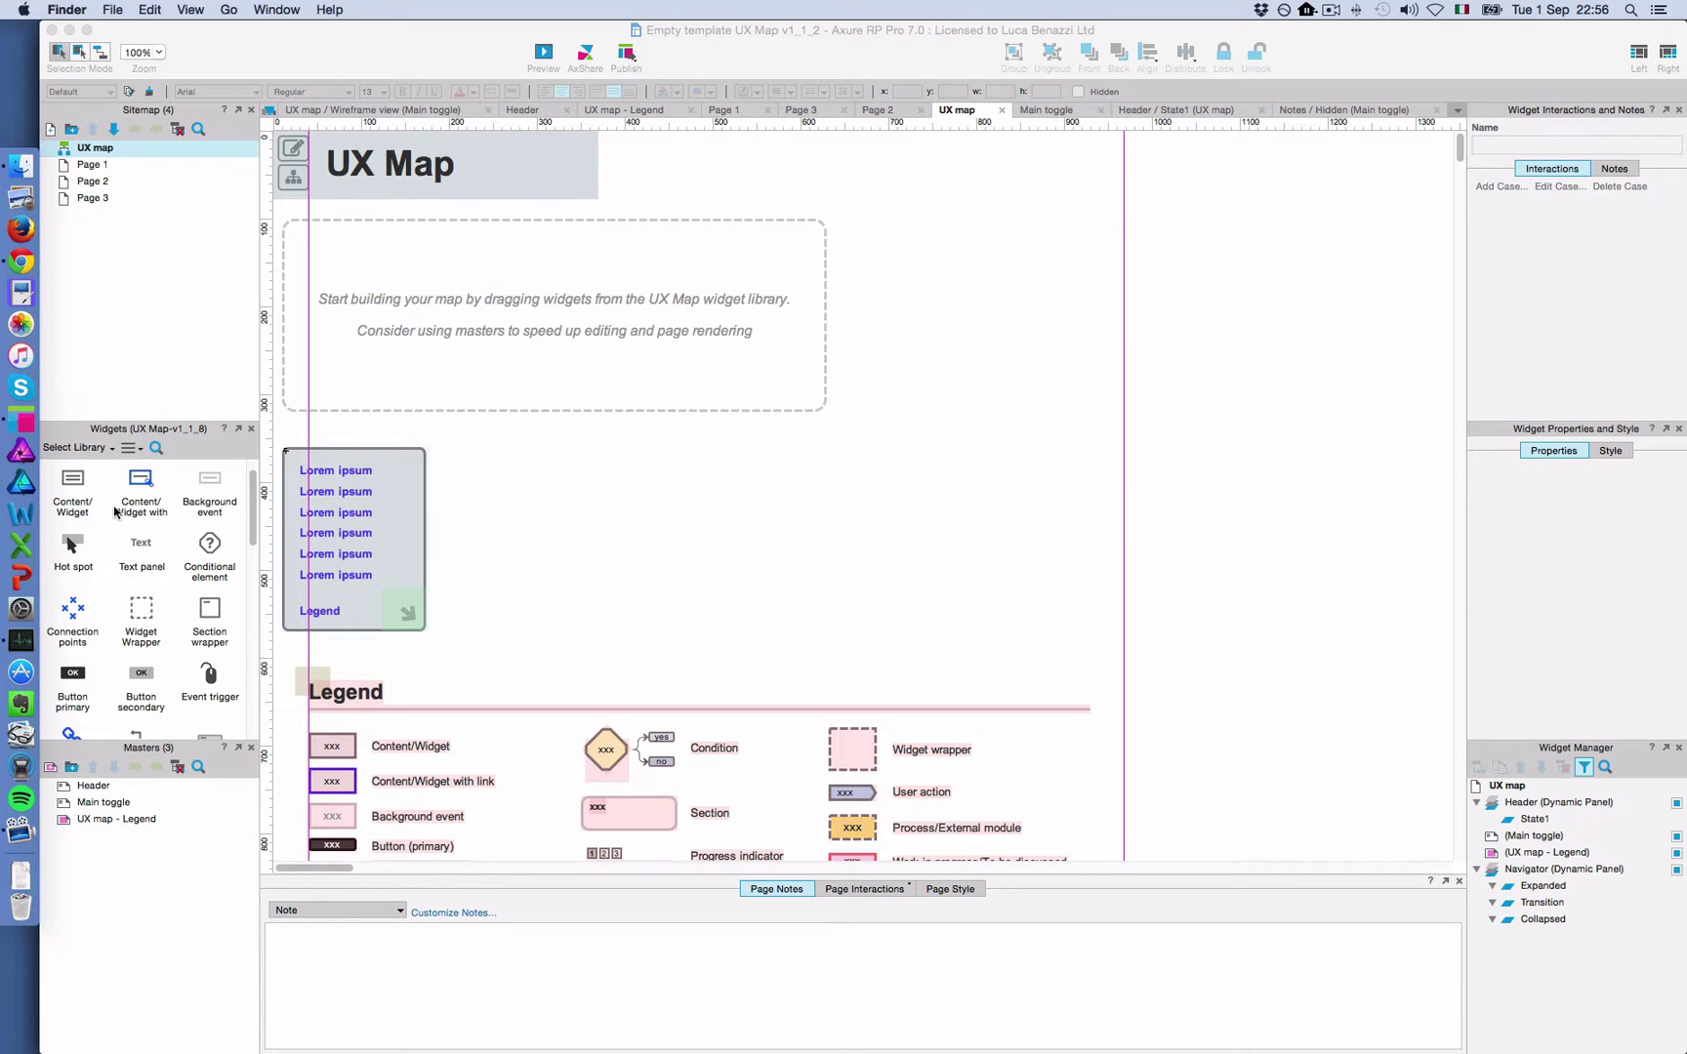
Cancel loading the UX Map-v1_1_8.rplib library, then select and delete the dashed placeholder box
left_click(129, 448)
left_click(165, 495)
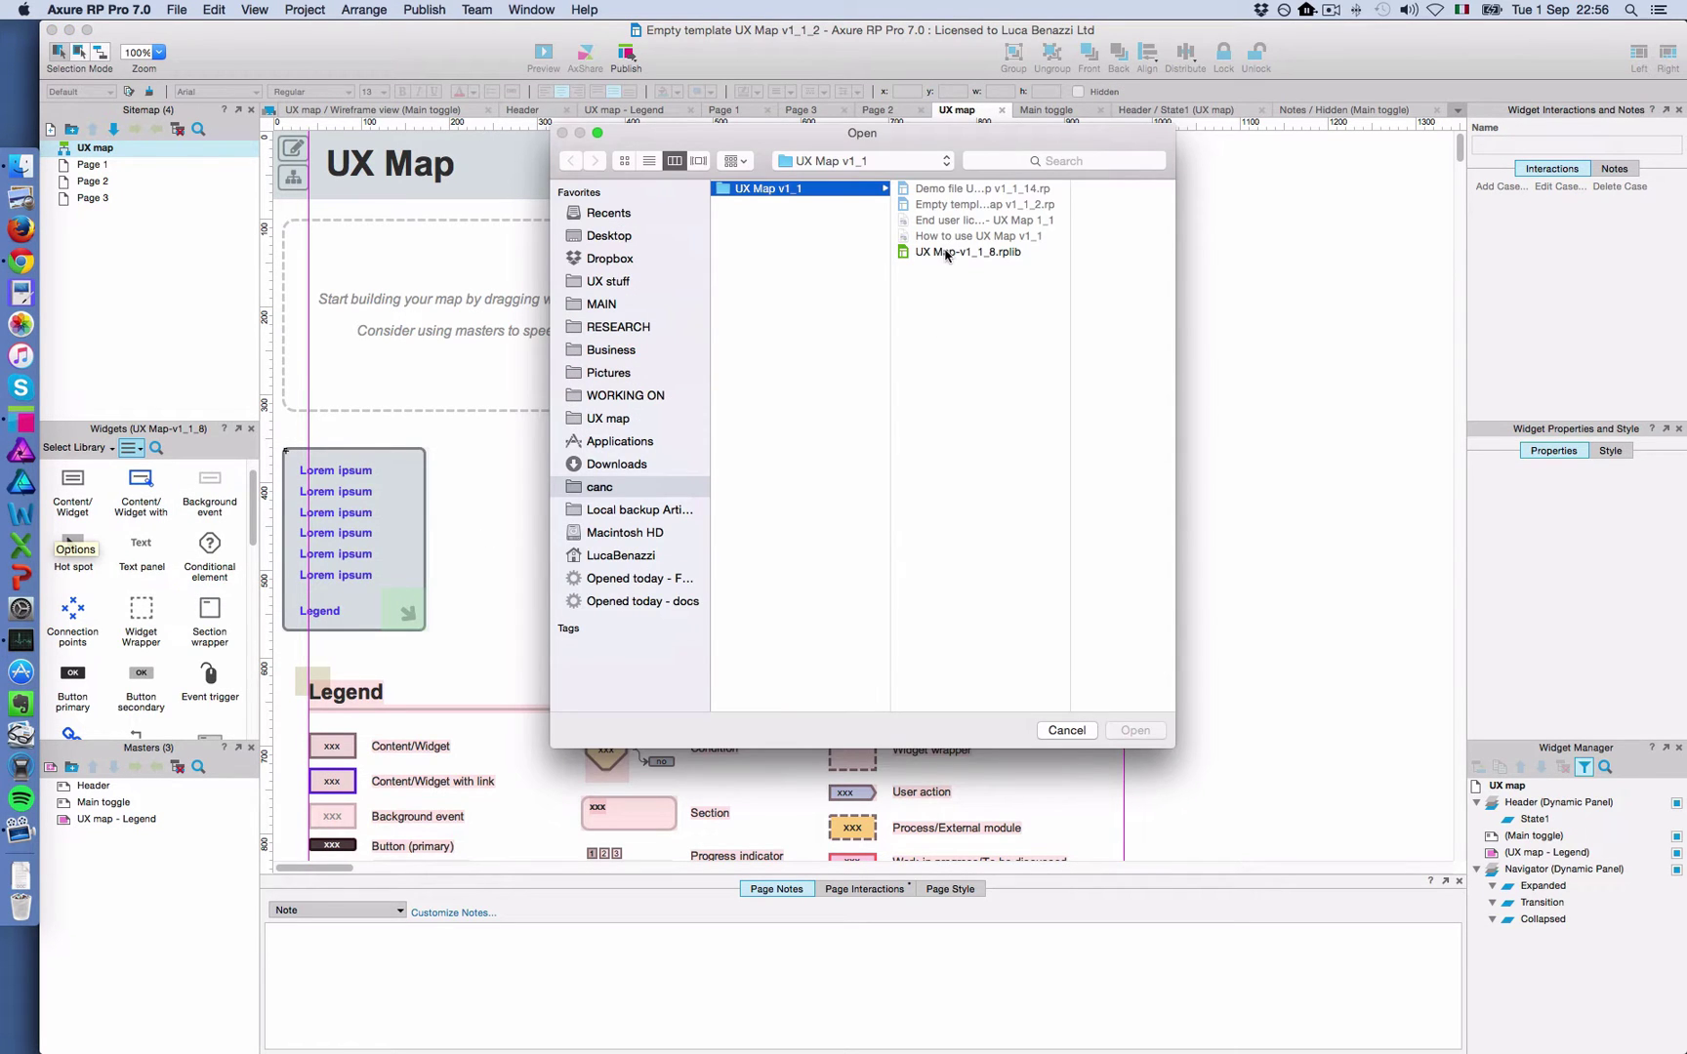
left_click(945, 252)
left_click(1074, 732)
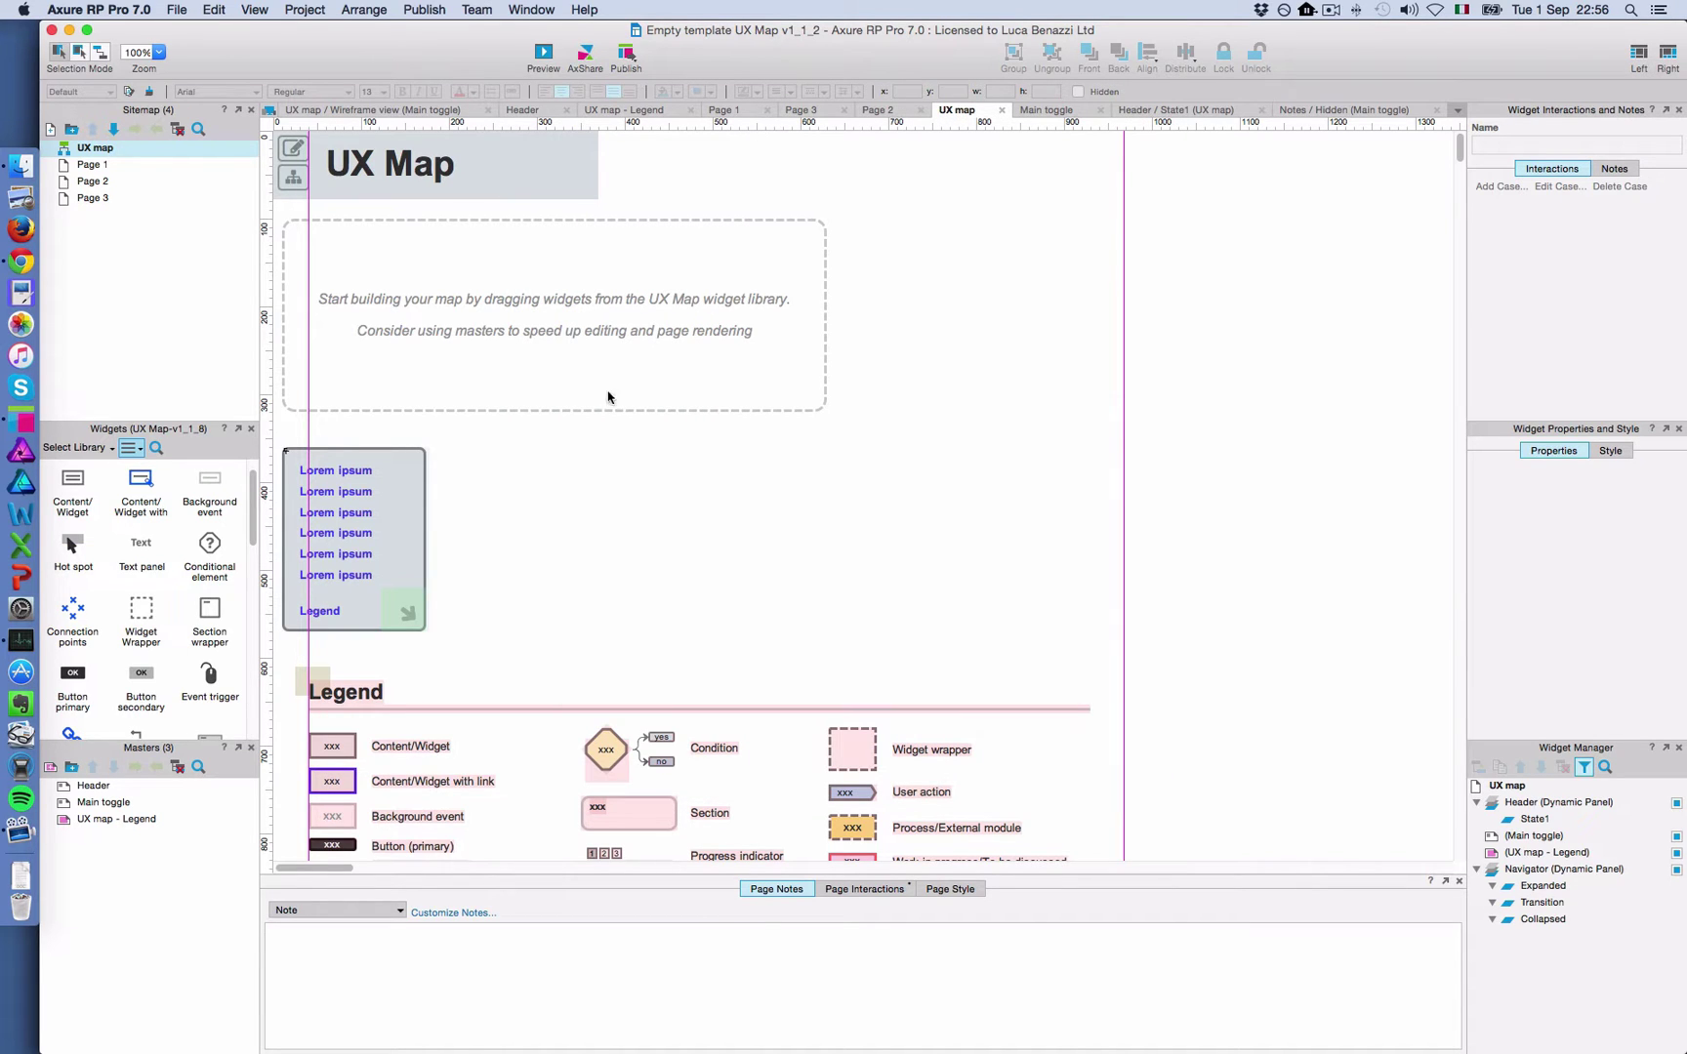
left_click(597, 337)
key("Delete")
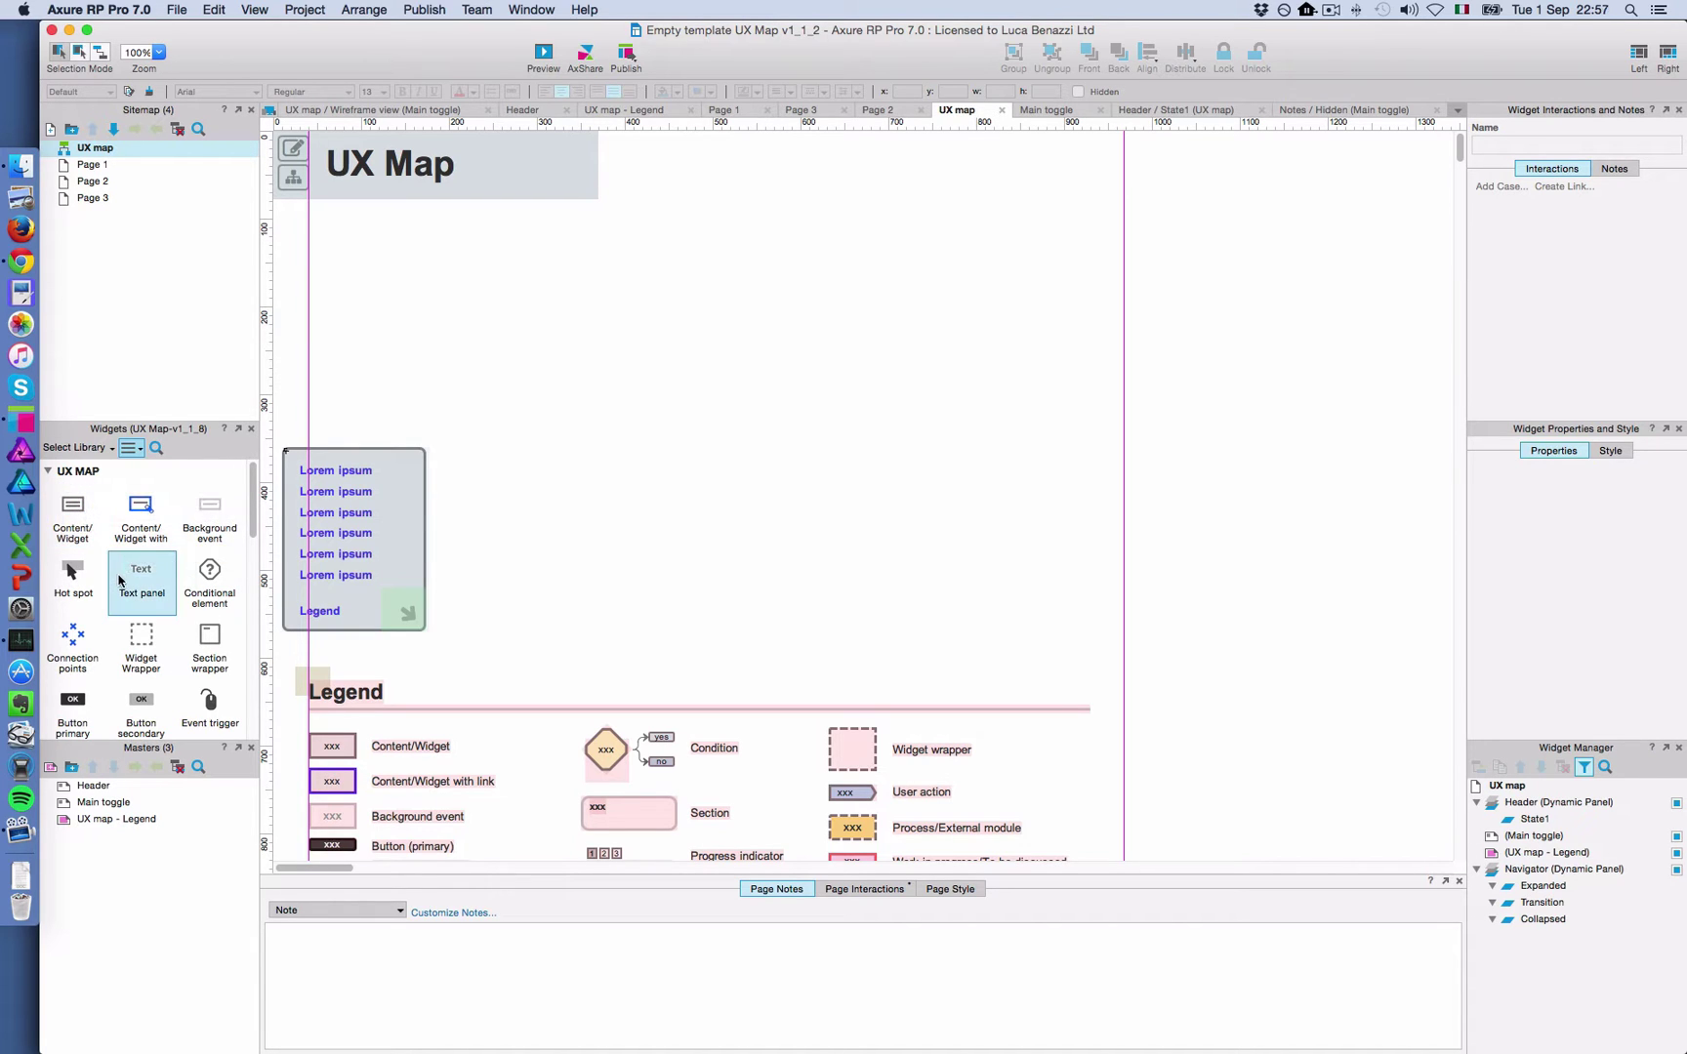
scroll(125, 578, "down", 3)
scroll(163, 609, "down", 8)
scroll(163, 610, "down", 3)
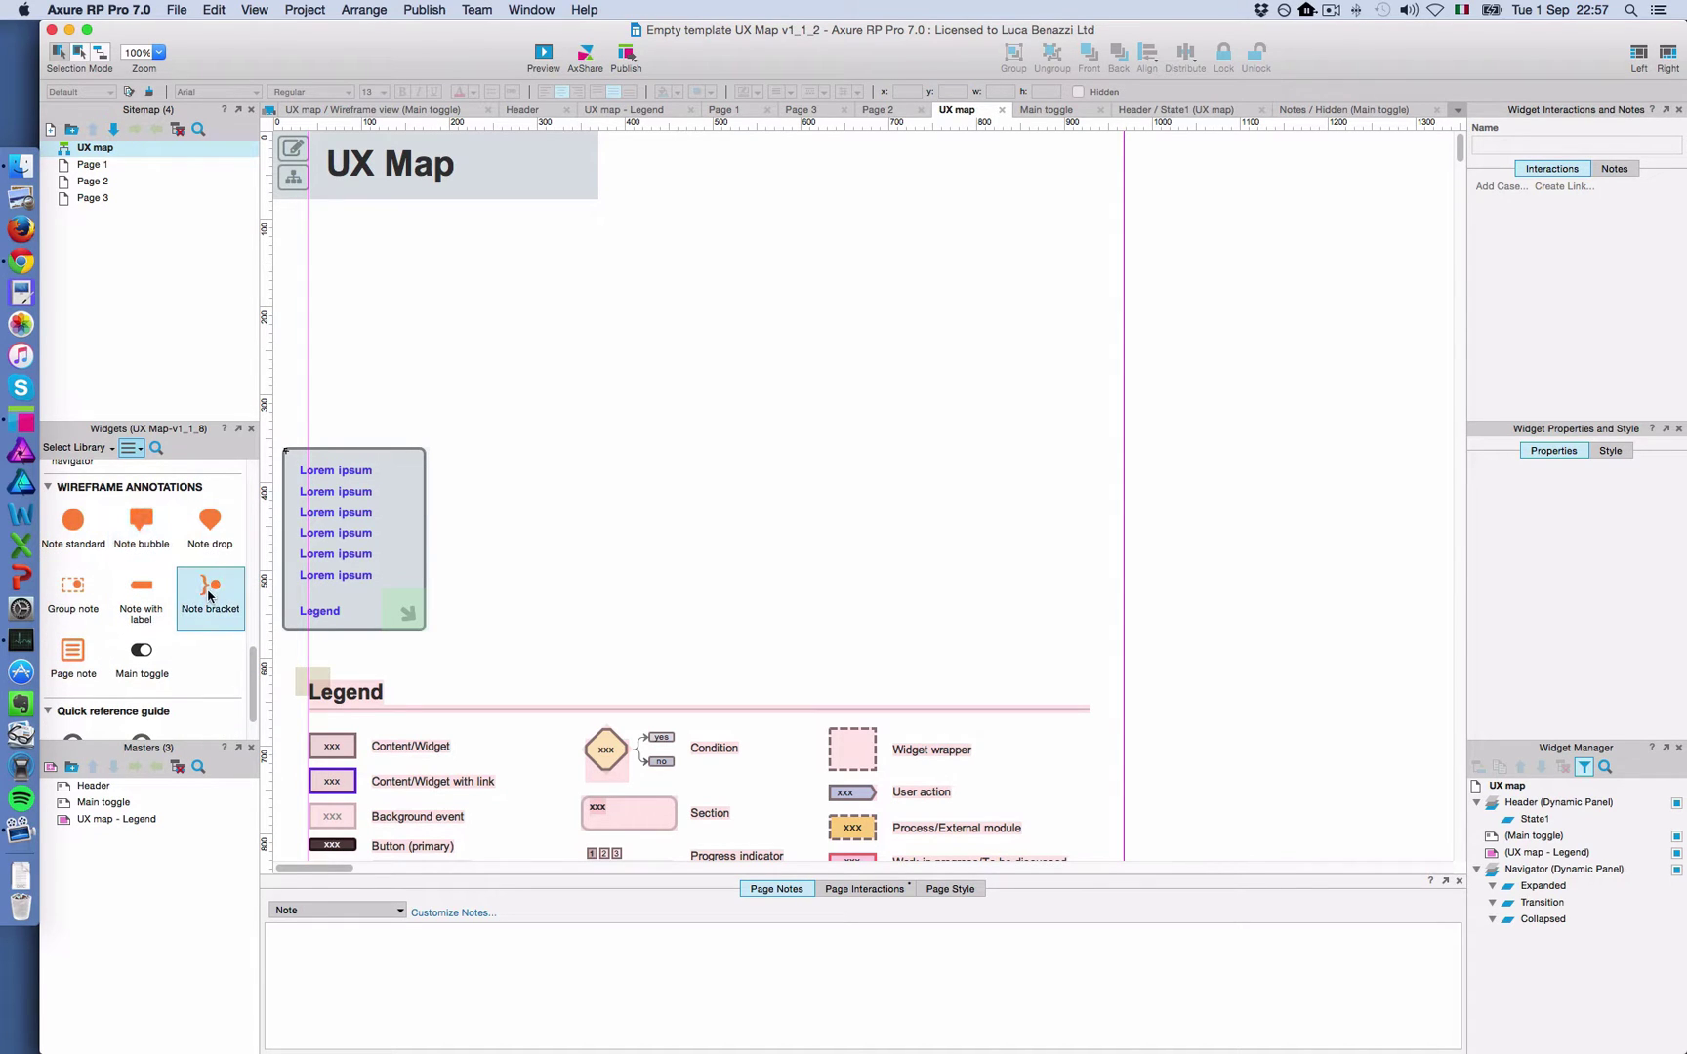
scroll(208, 596, "down", 2)
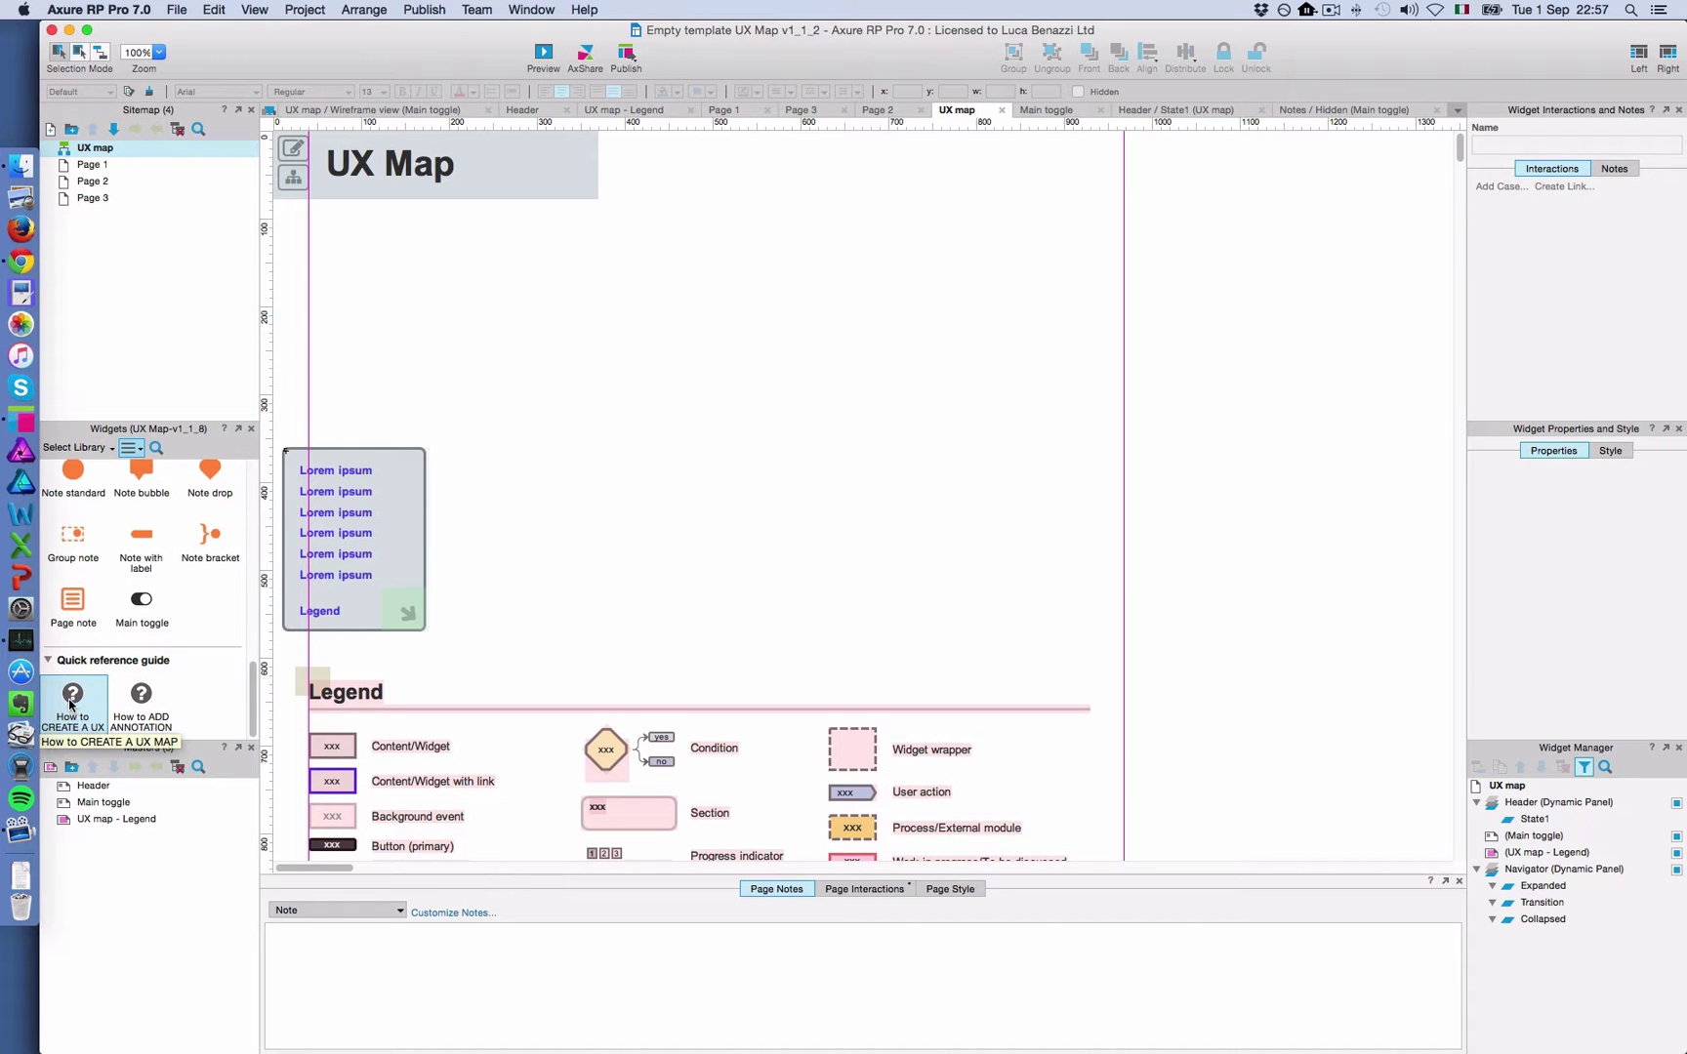
left_click_drag(79, 701, 896, 197)
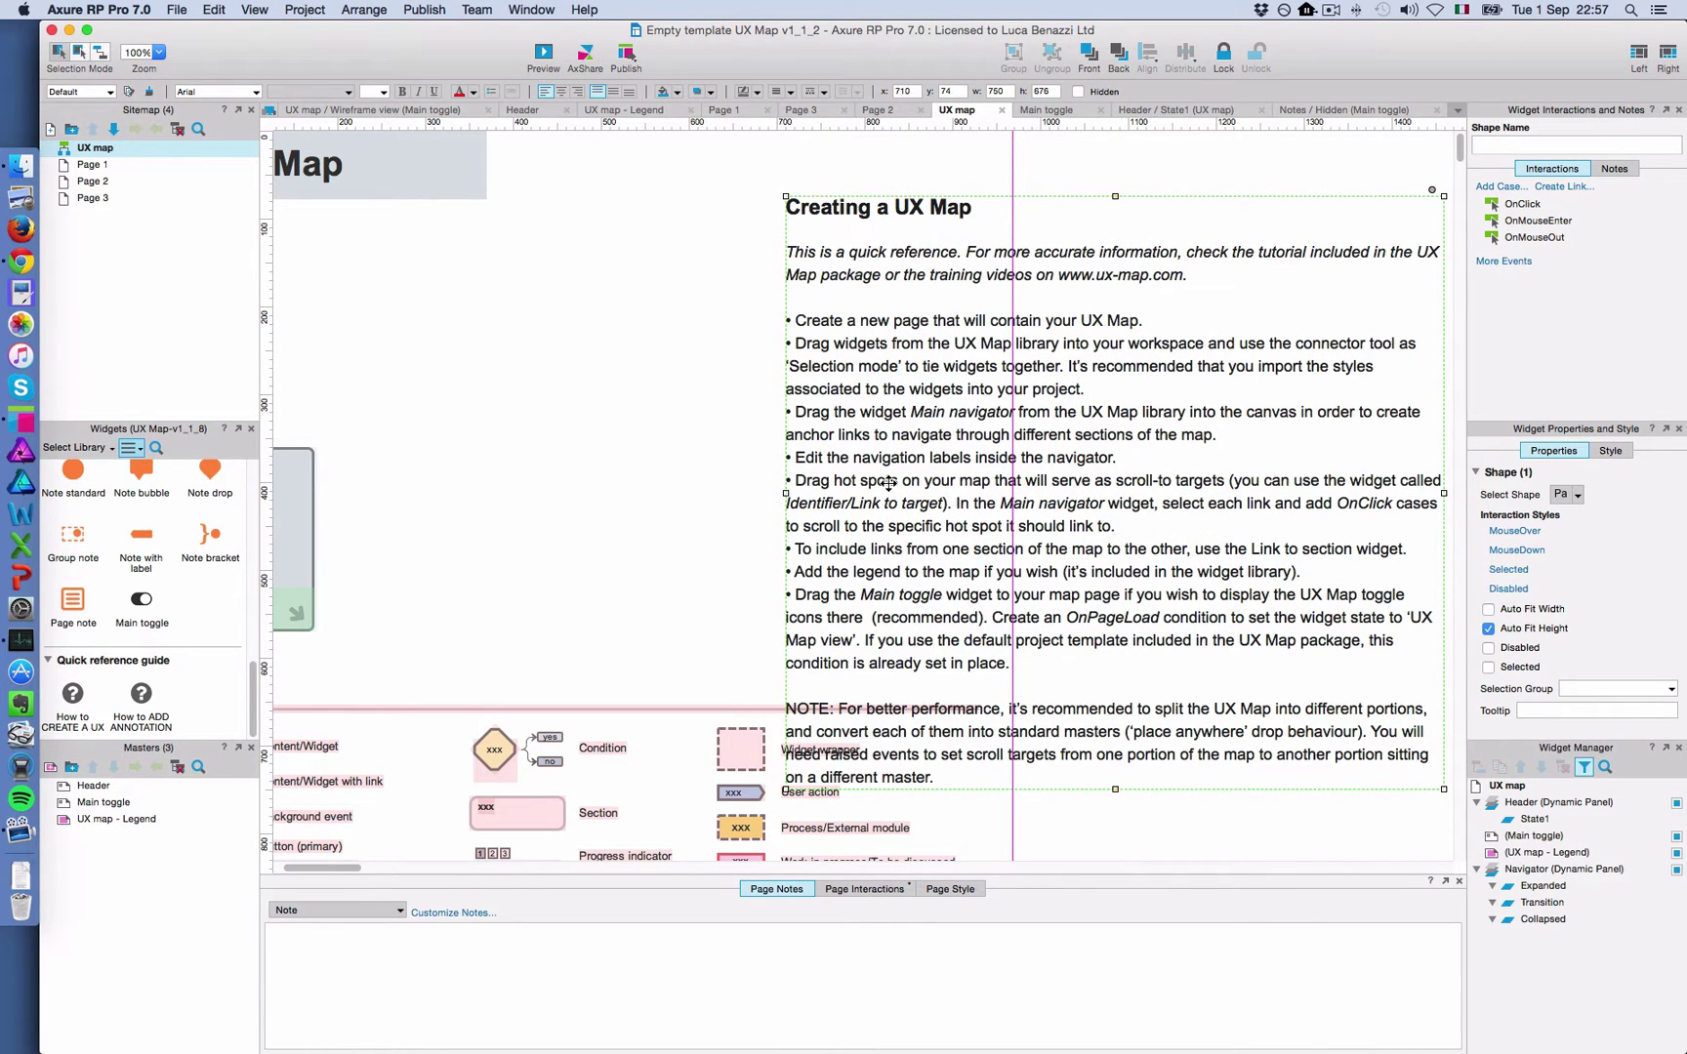
left_click_drag(889, 484, 972, 457)
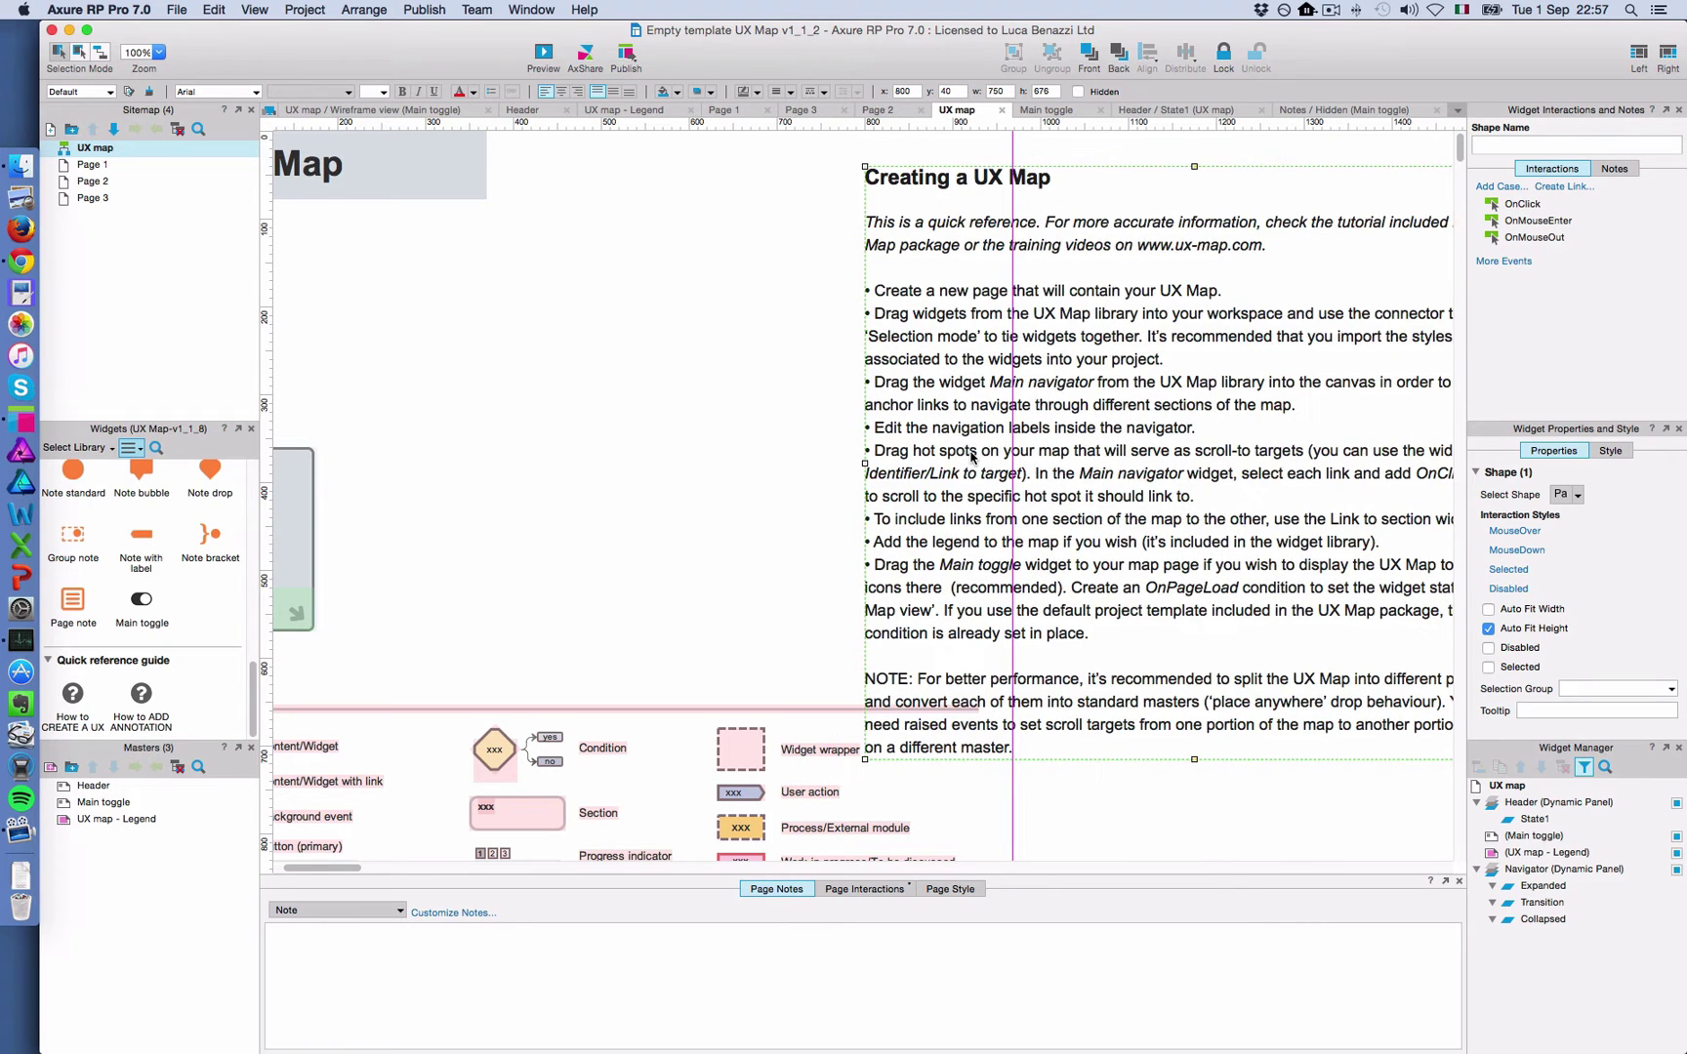
key("Delete")
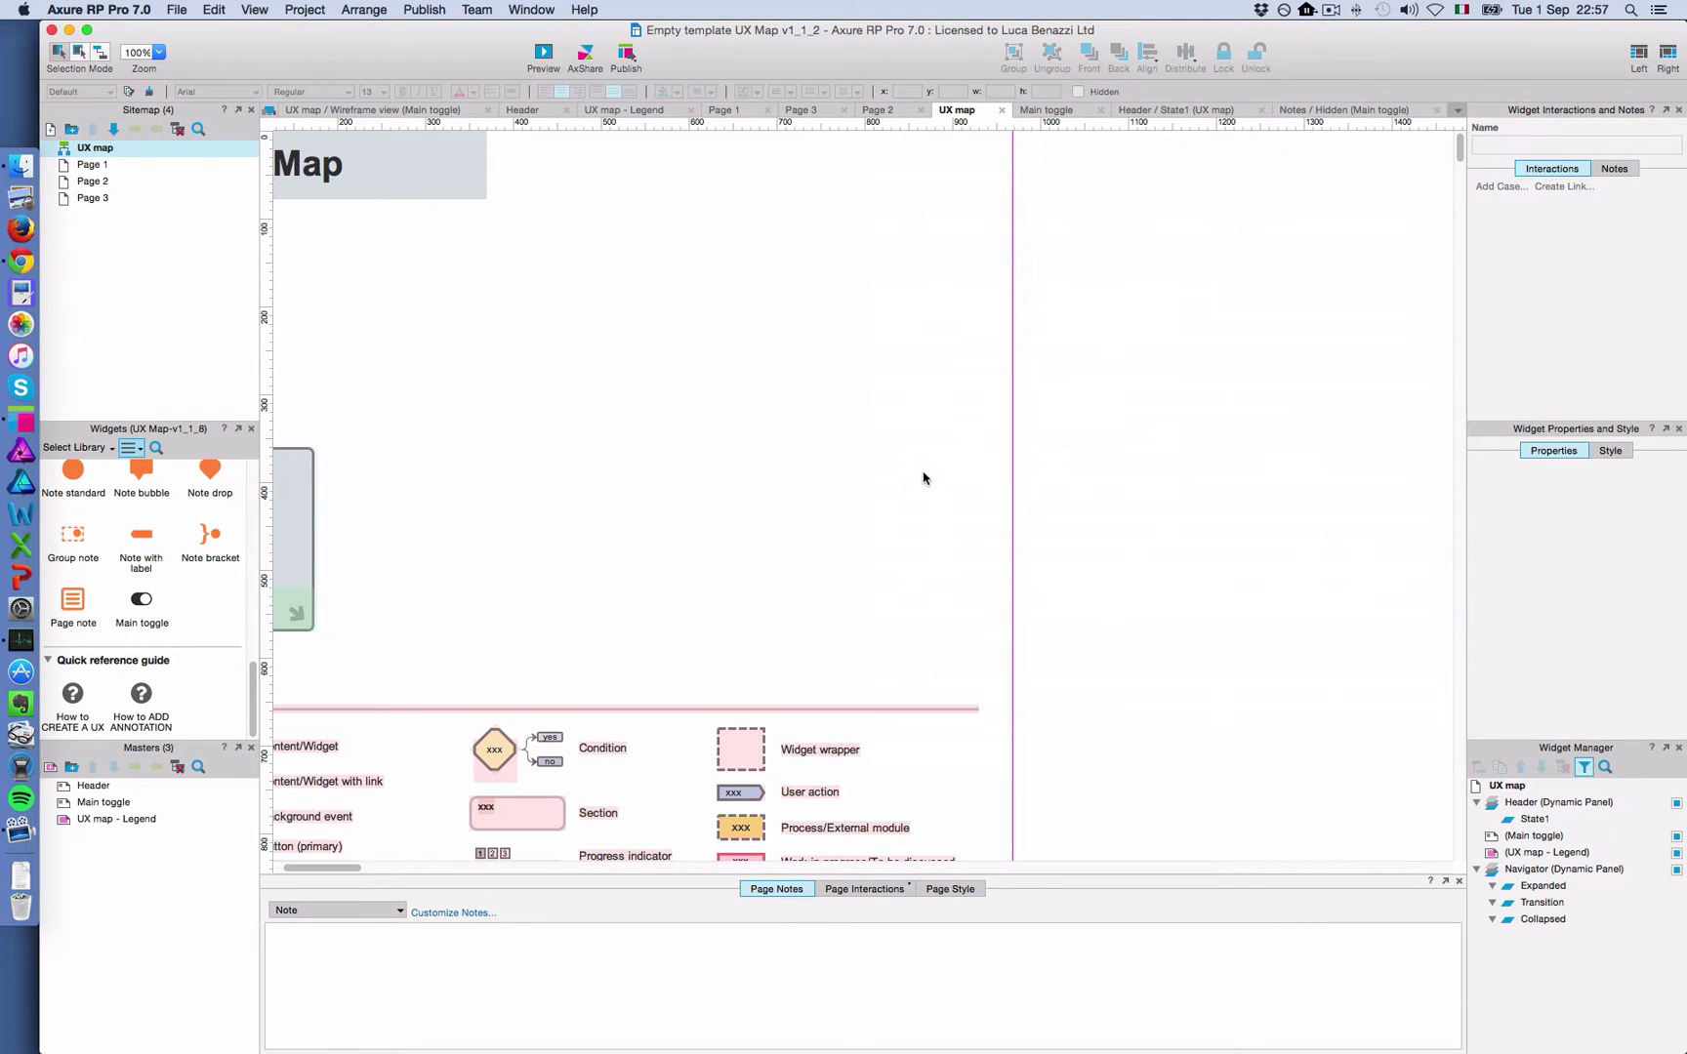
Place a description box, a description box with link, and a yes/no condition diamond on the map
scroll(788, 493, "left", 5)
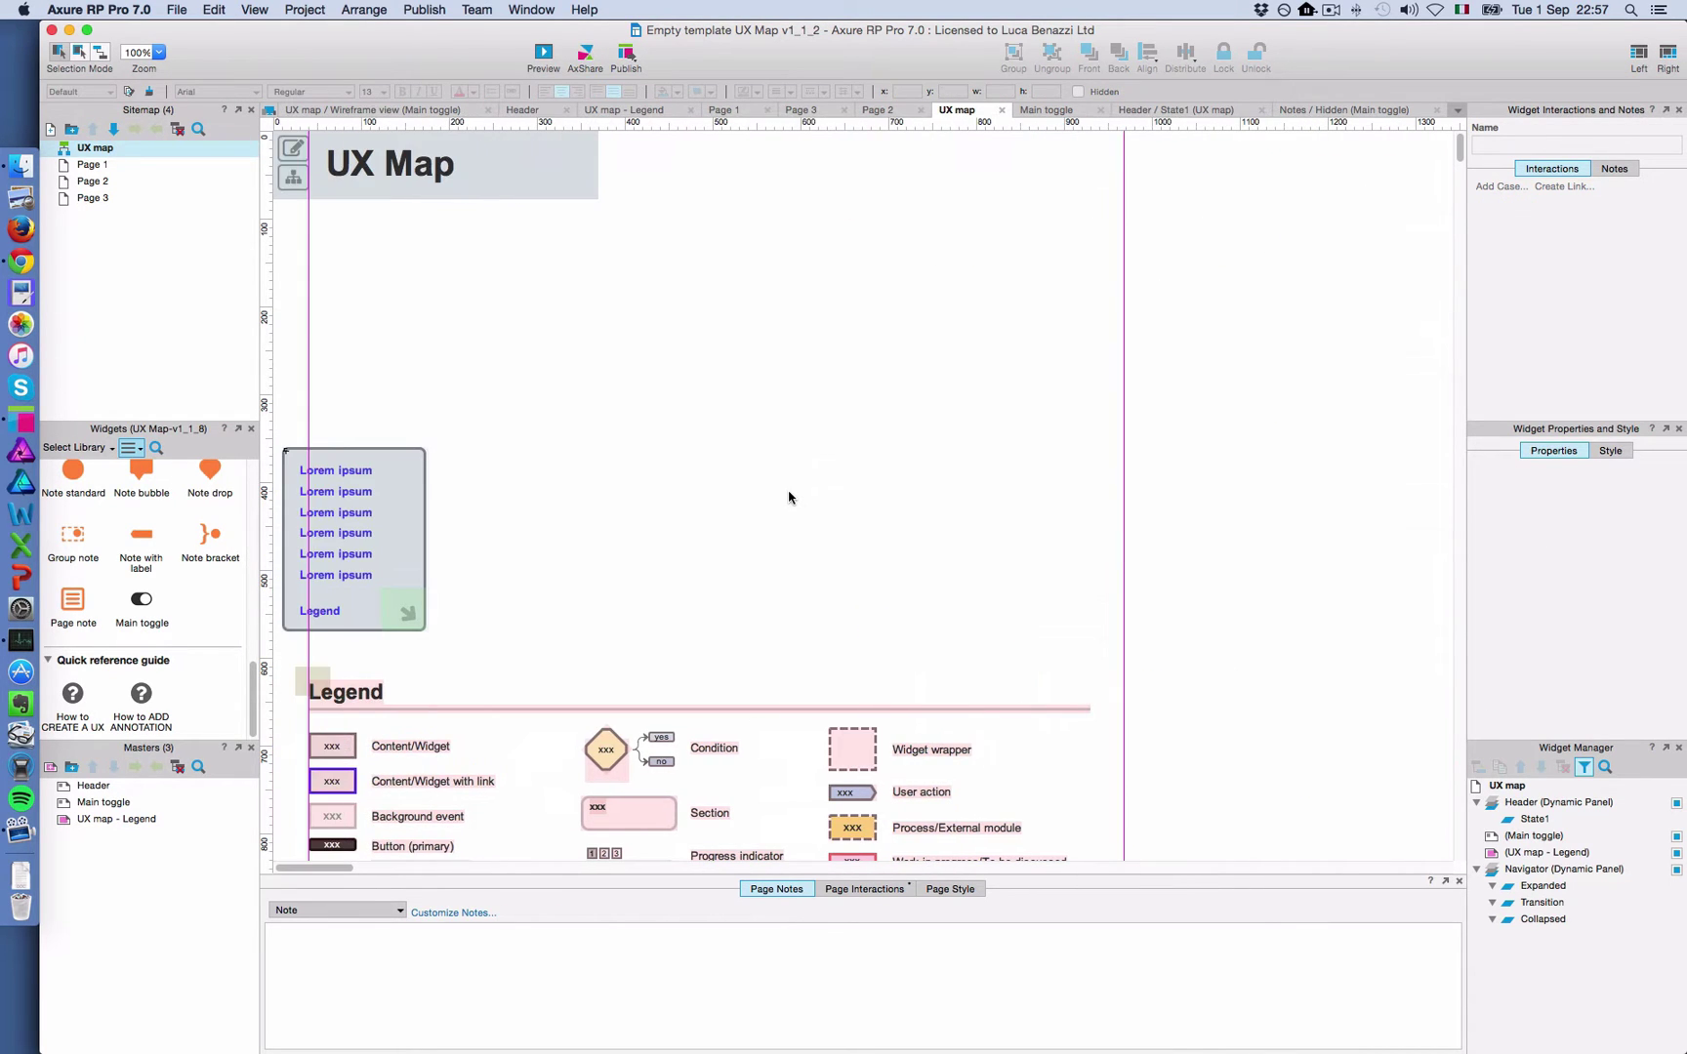
scroll(195, 576, "up", 10)
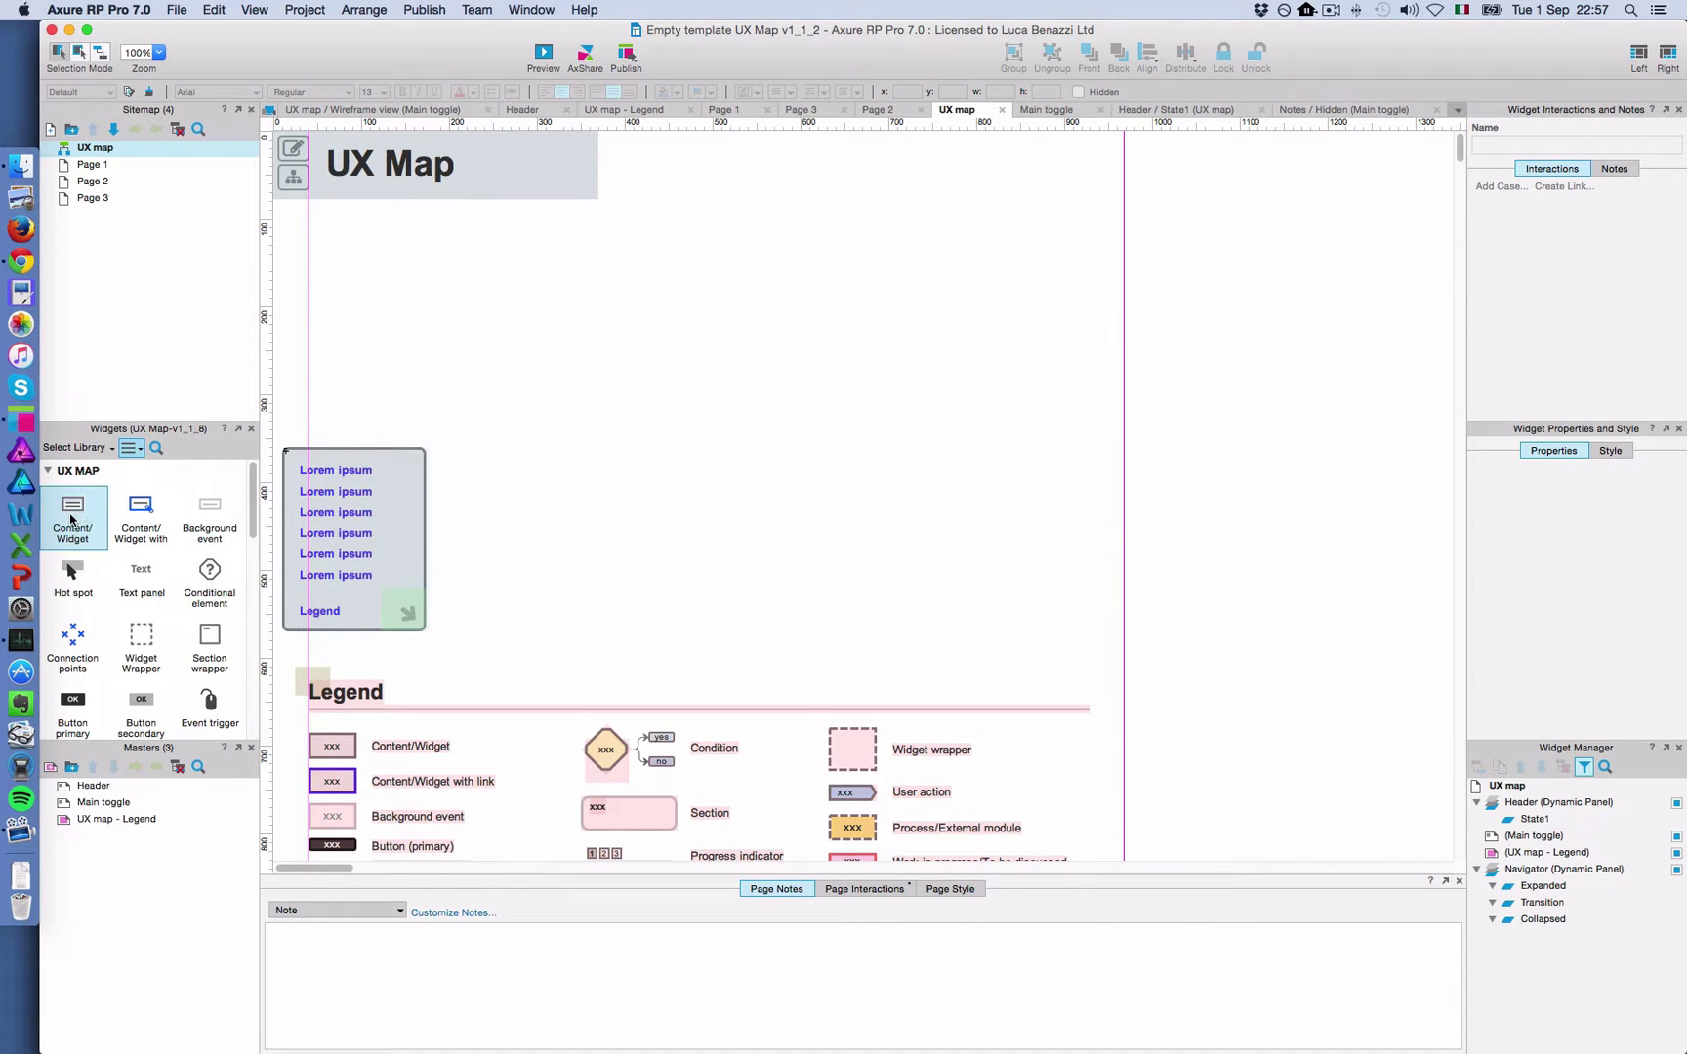
left_click_drag(71, 519, 574, 264)
left_click_drag(141, 513, 700, 231)
left_click_drag(204, 588, 687, 344)
left_click(495, 401)
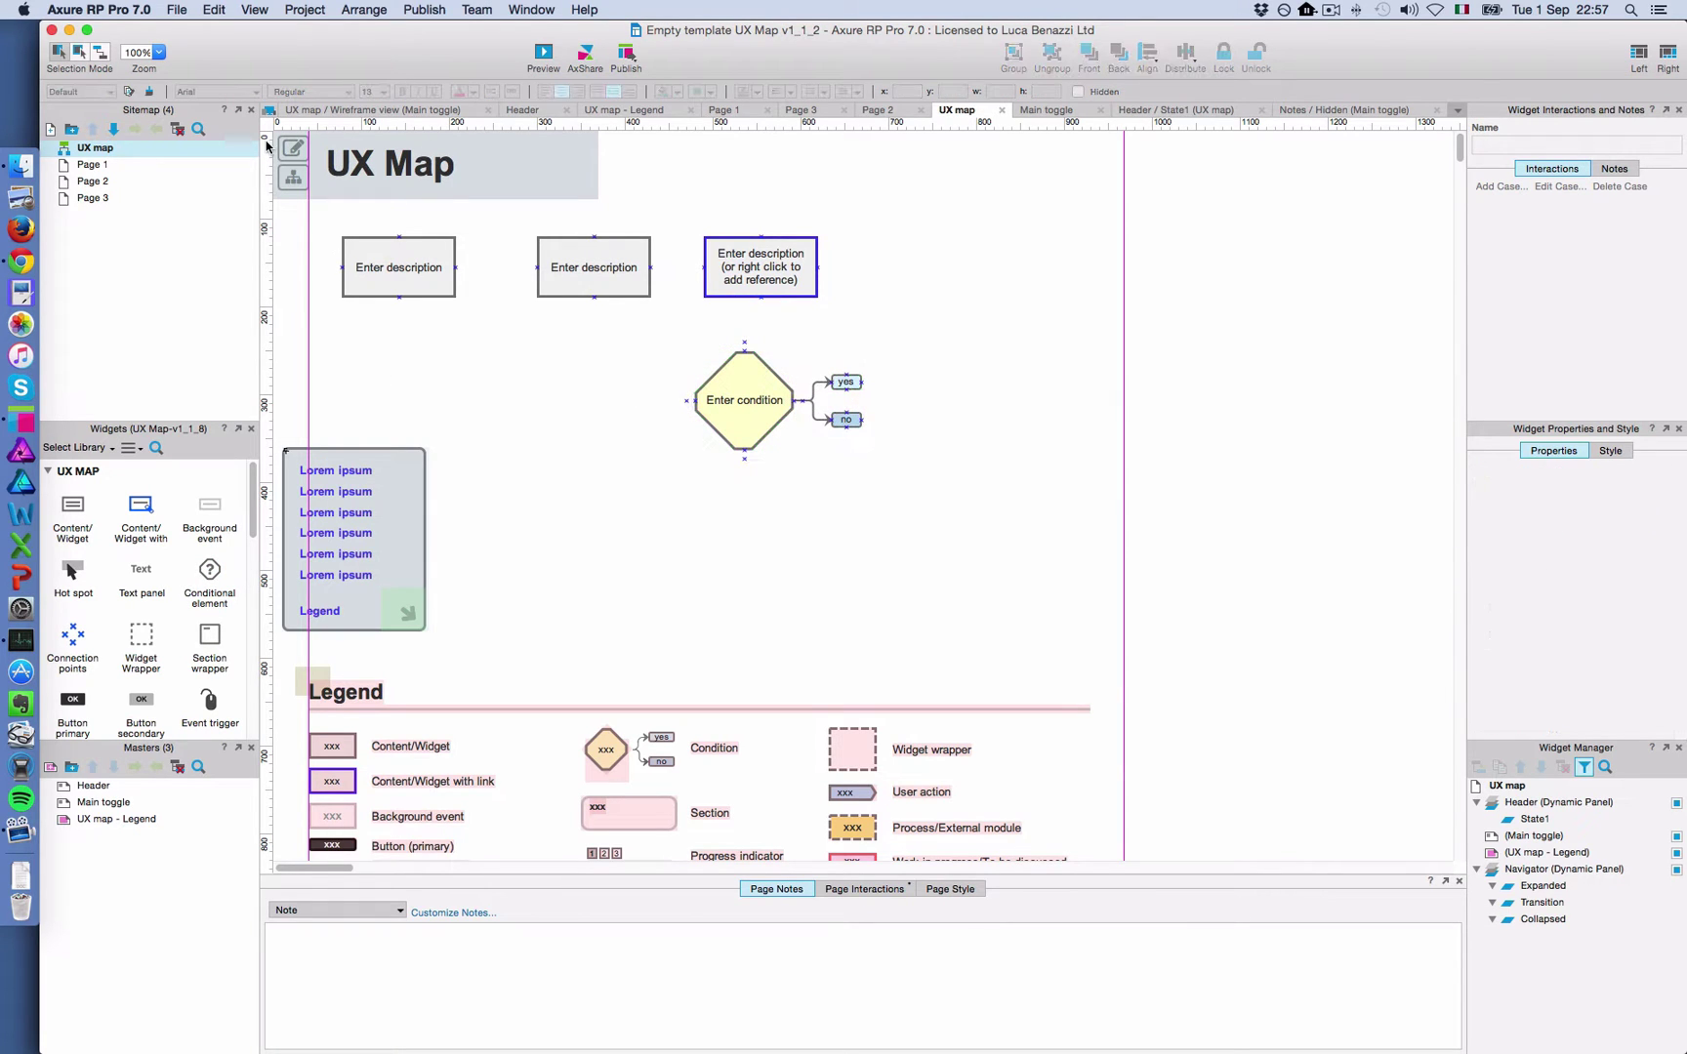
In Connector Mode, link the first description box to the second and the second to the third
left_click(100, 52)
left_click_drag(455, 268, 537, 268)
left_click_drag(651, 270, 748, 353)
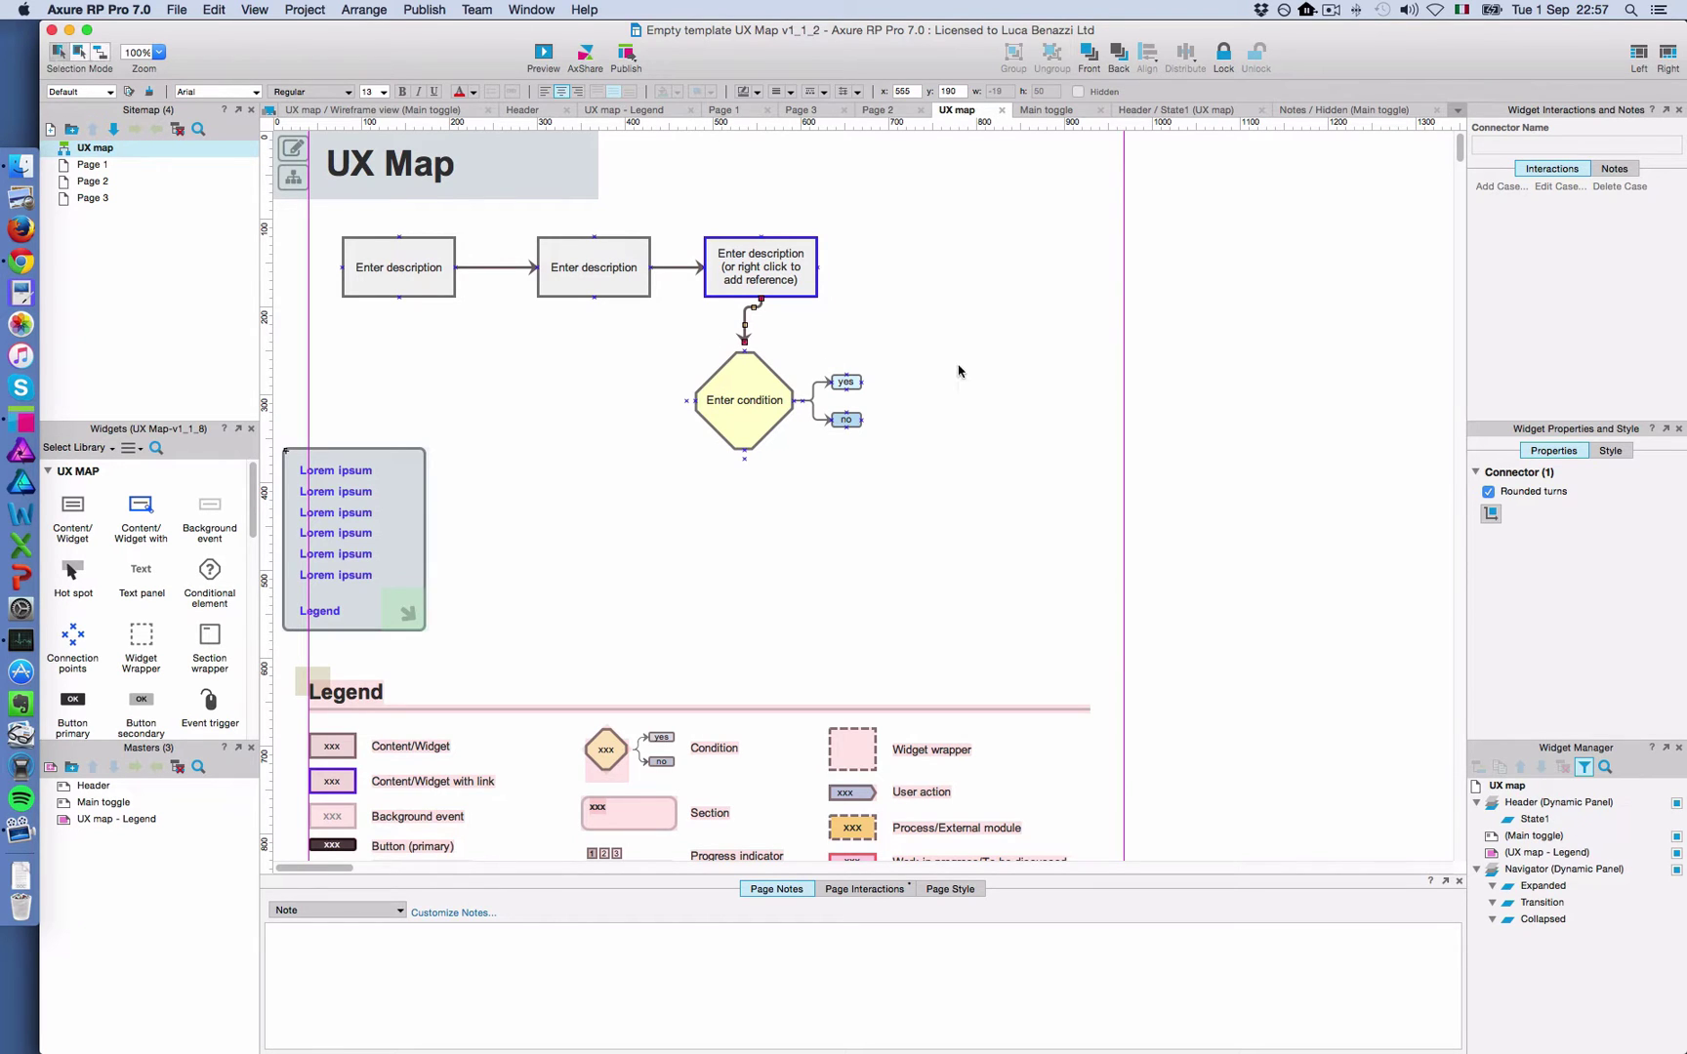
Move the condition diamond group right and apply Reflow Connectors to its yes/no branches
left_click_drag(943, 378, 867, 425)
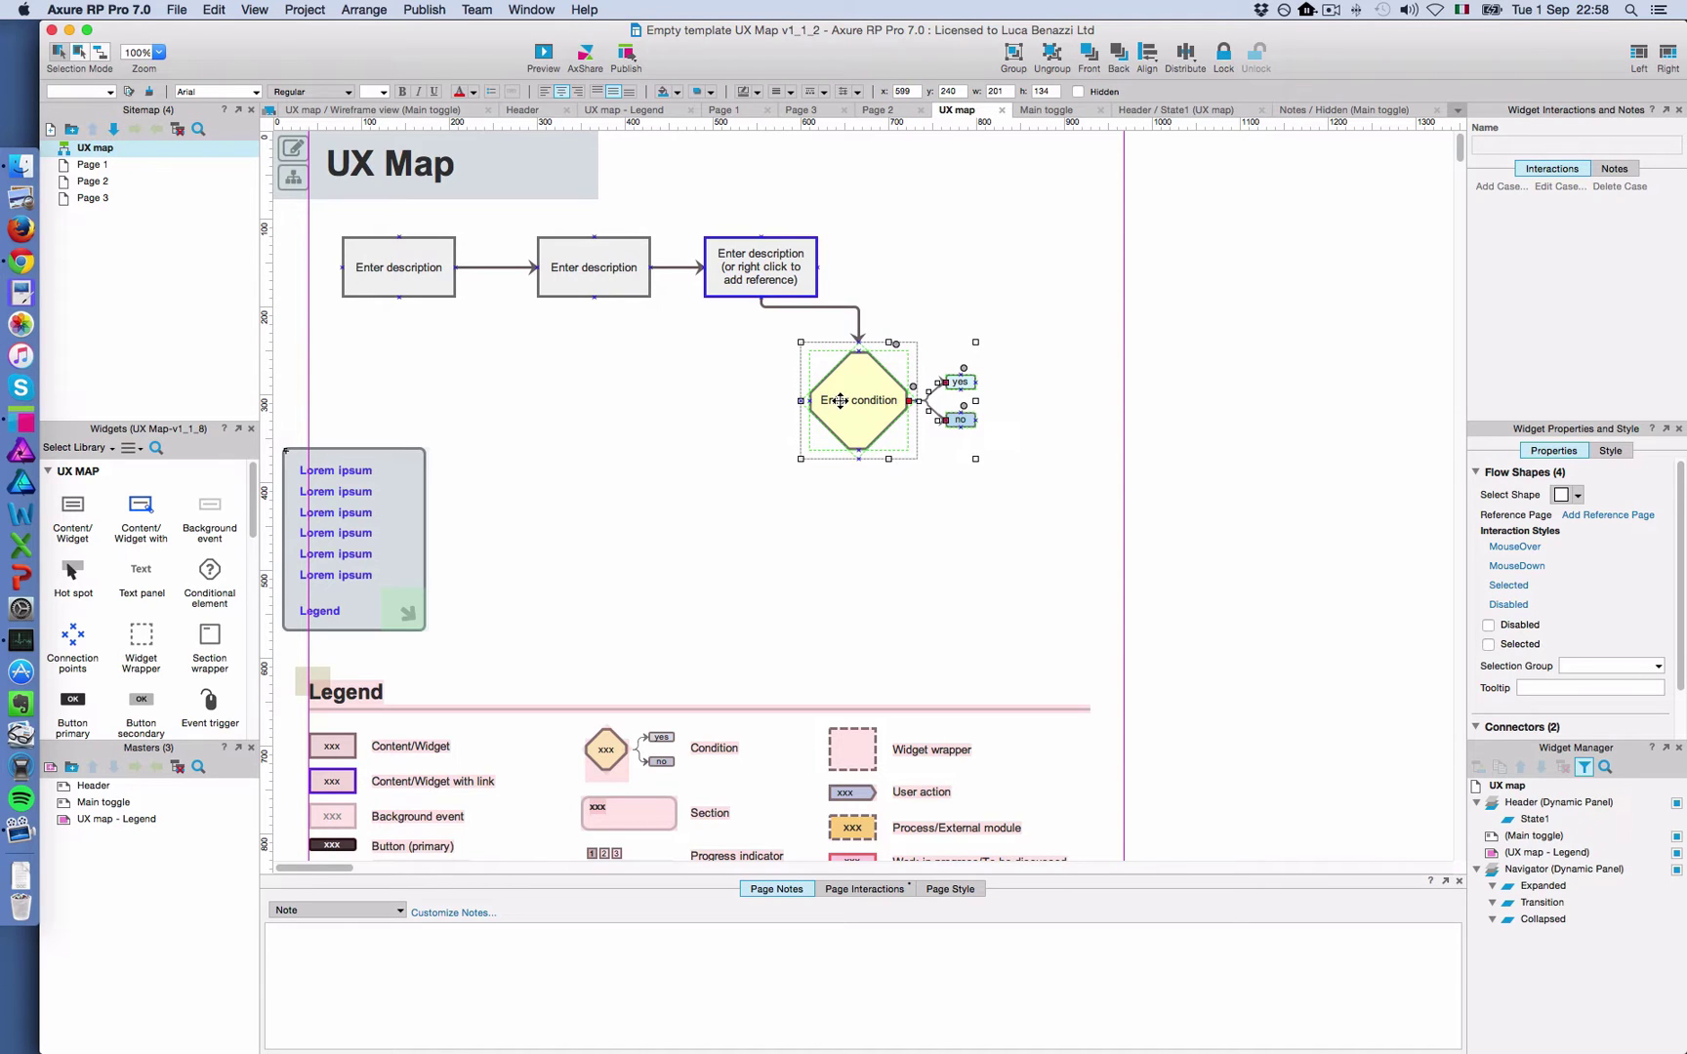
left_click(970, 554)
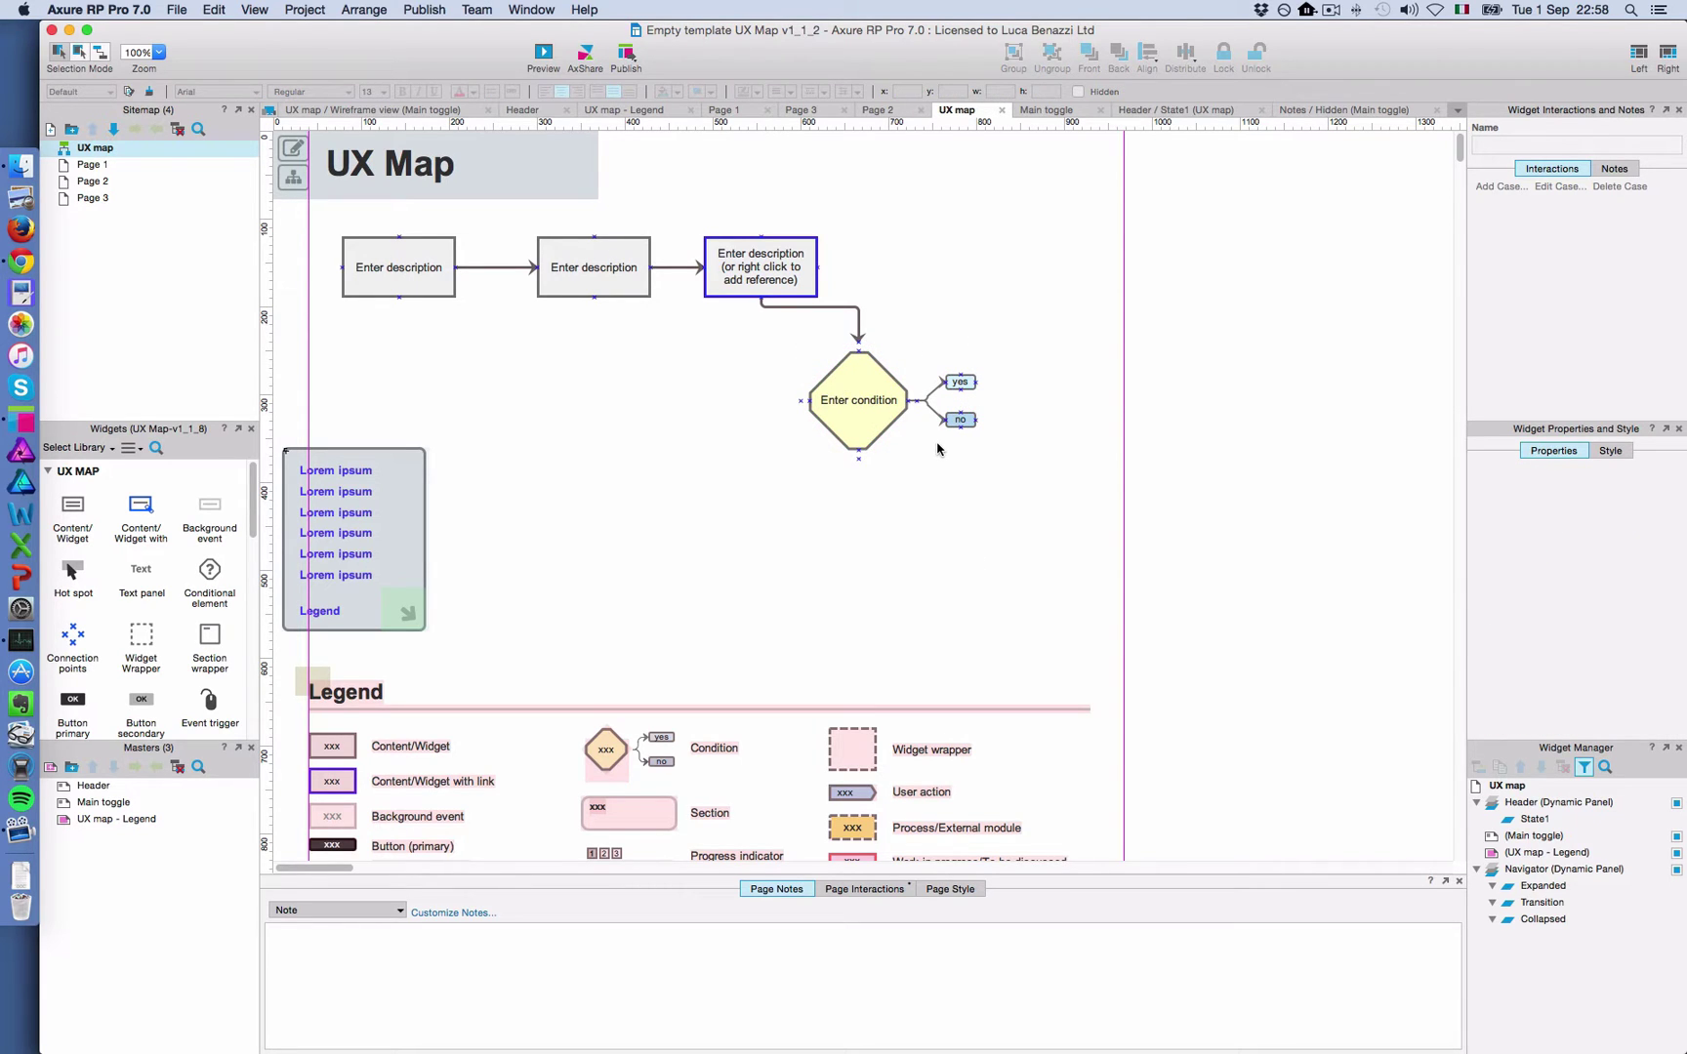
left_click(927, 390)
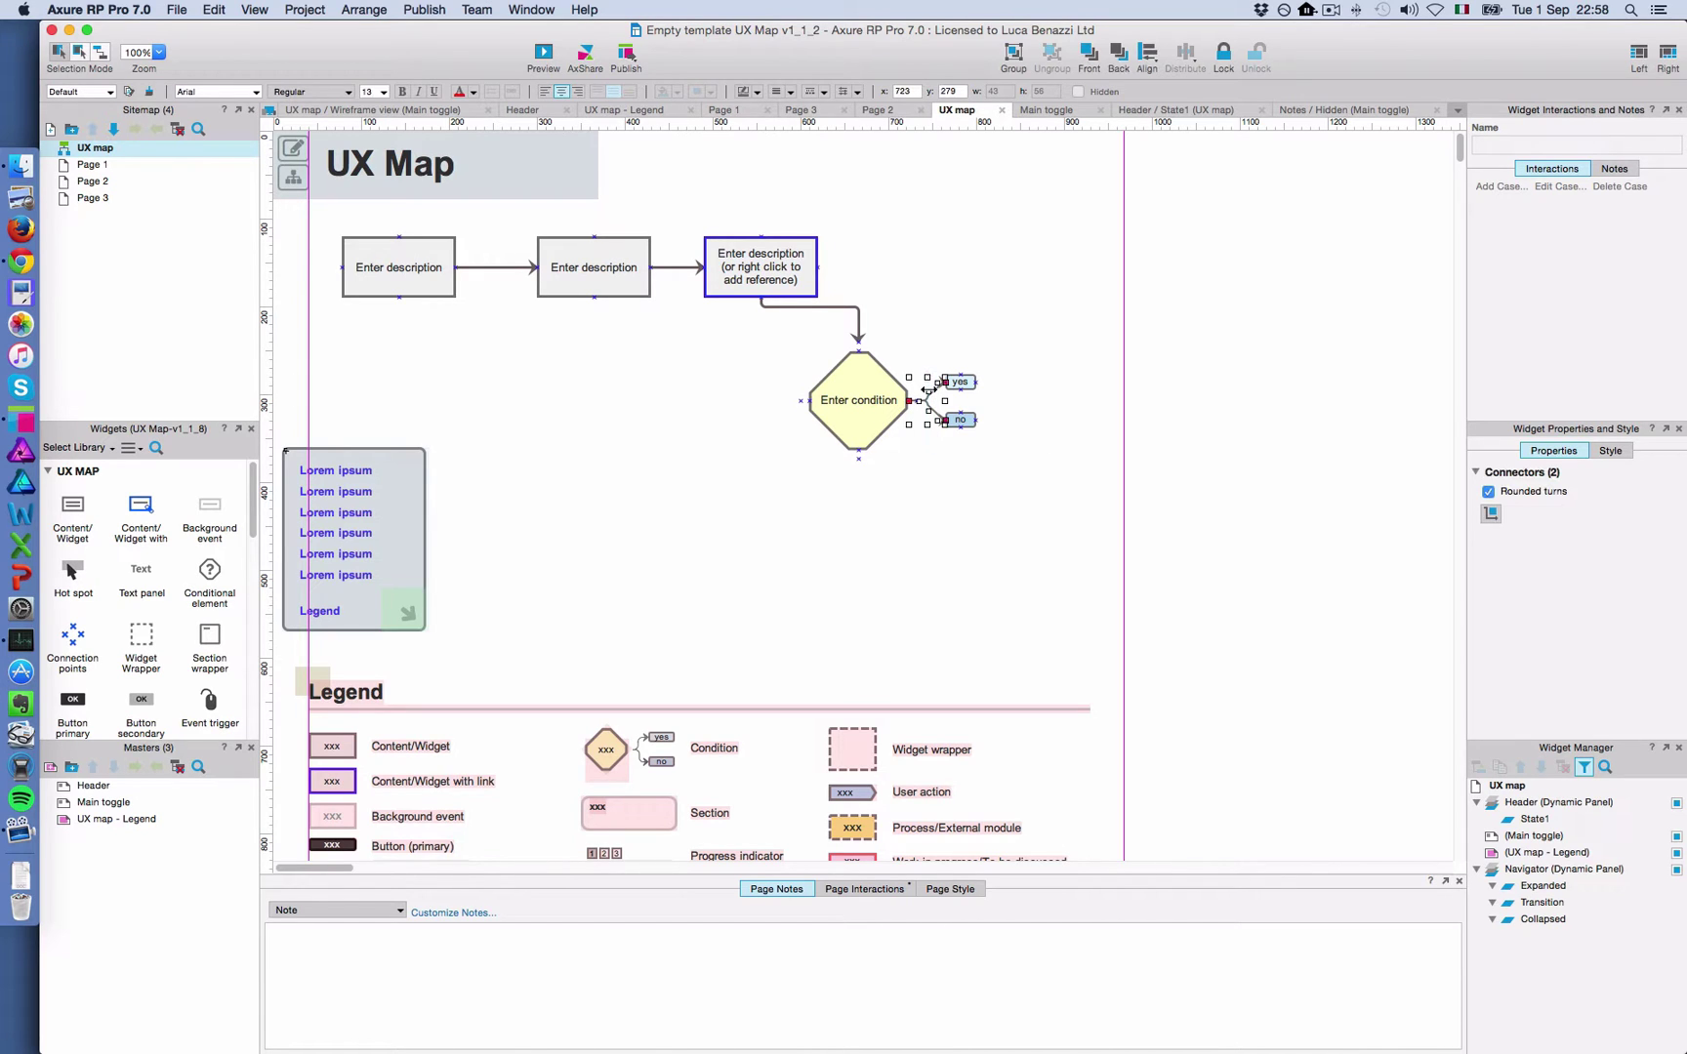
right_click(932, 390)
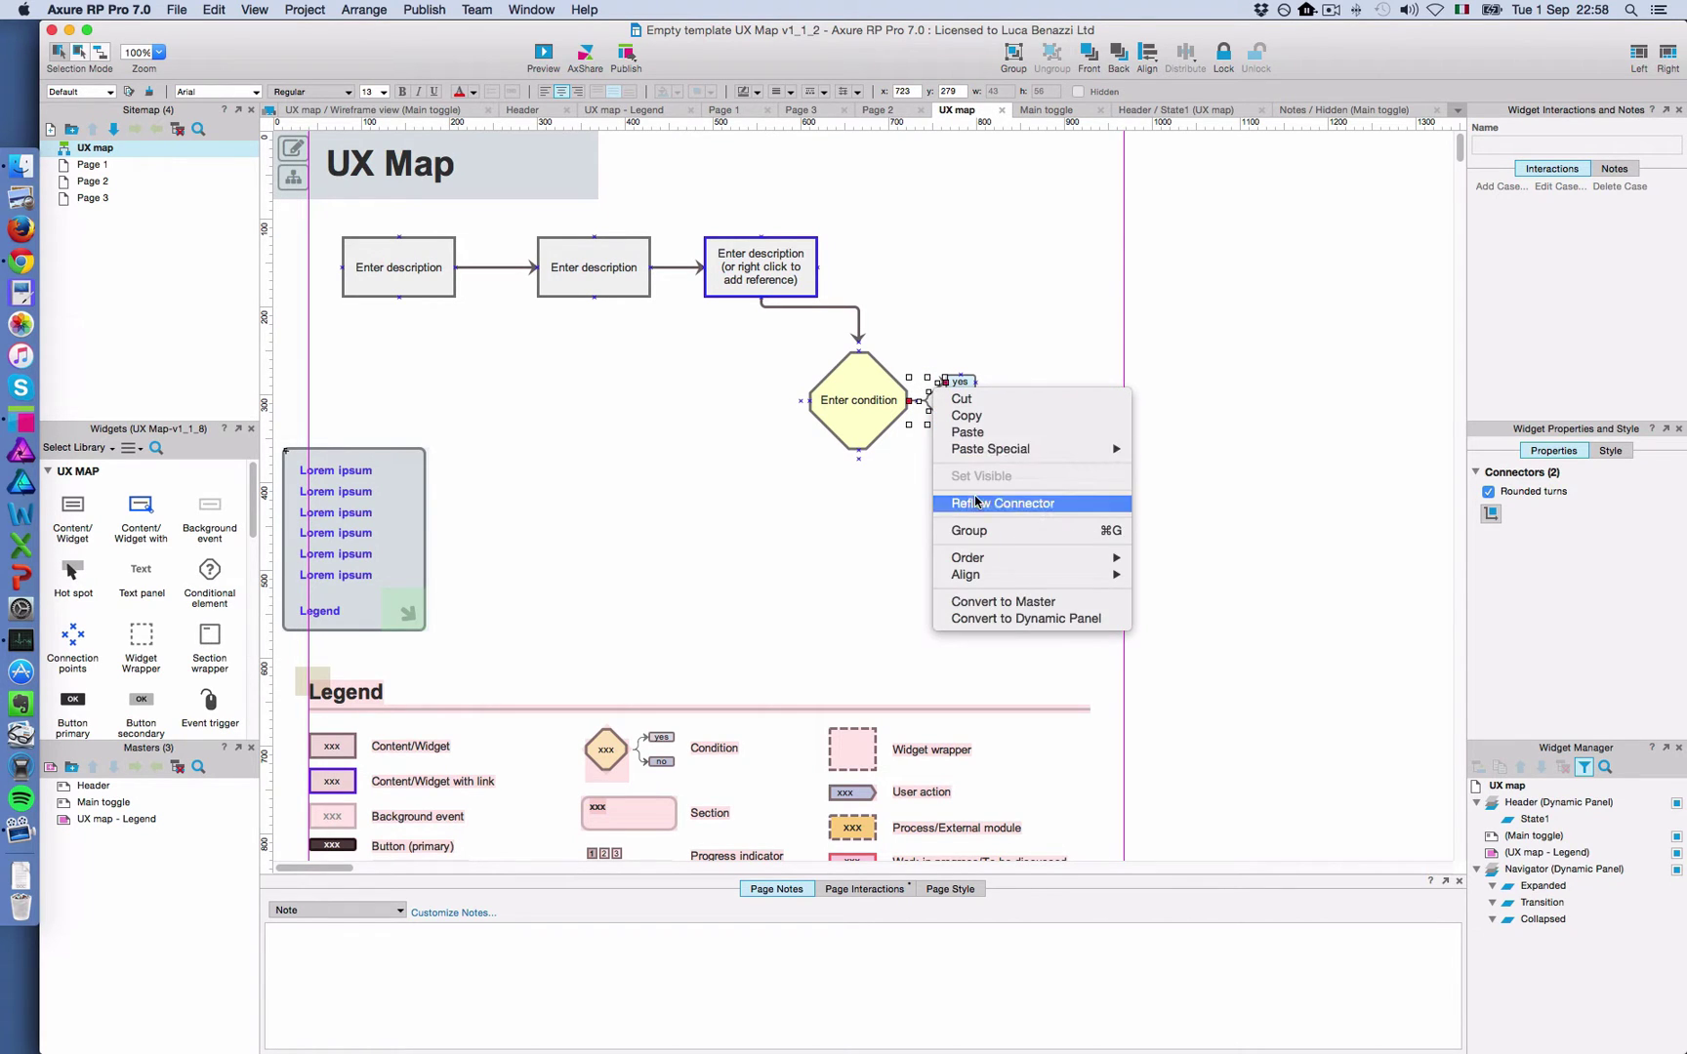
left_click(976, 502)
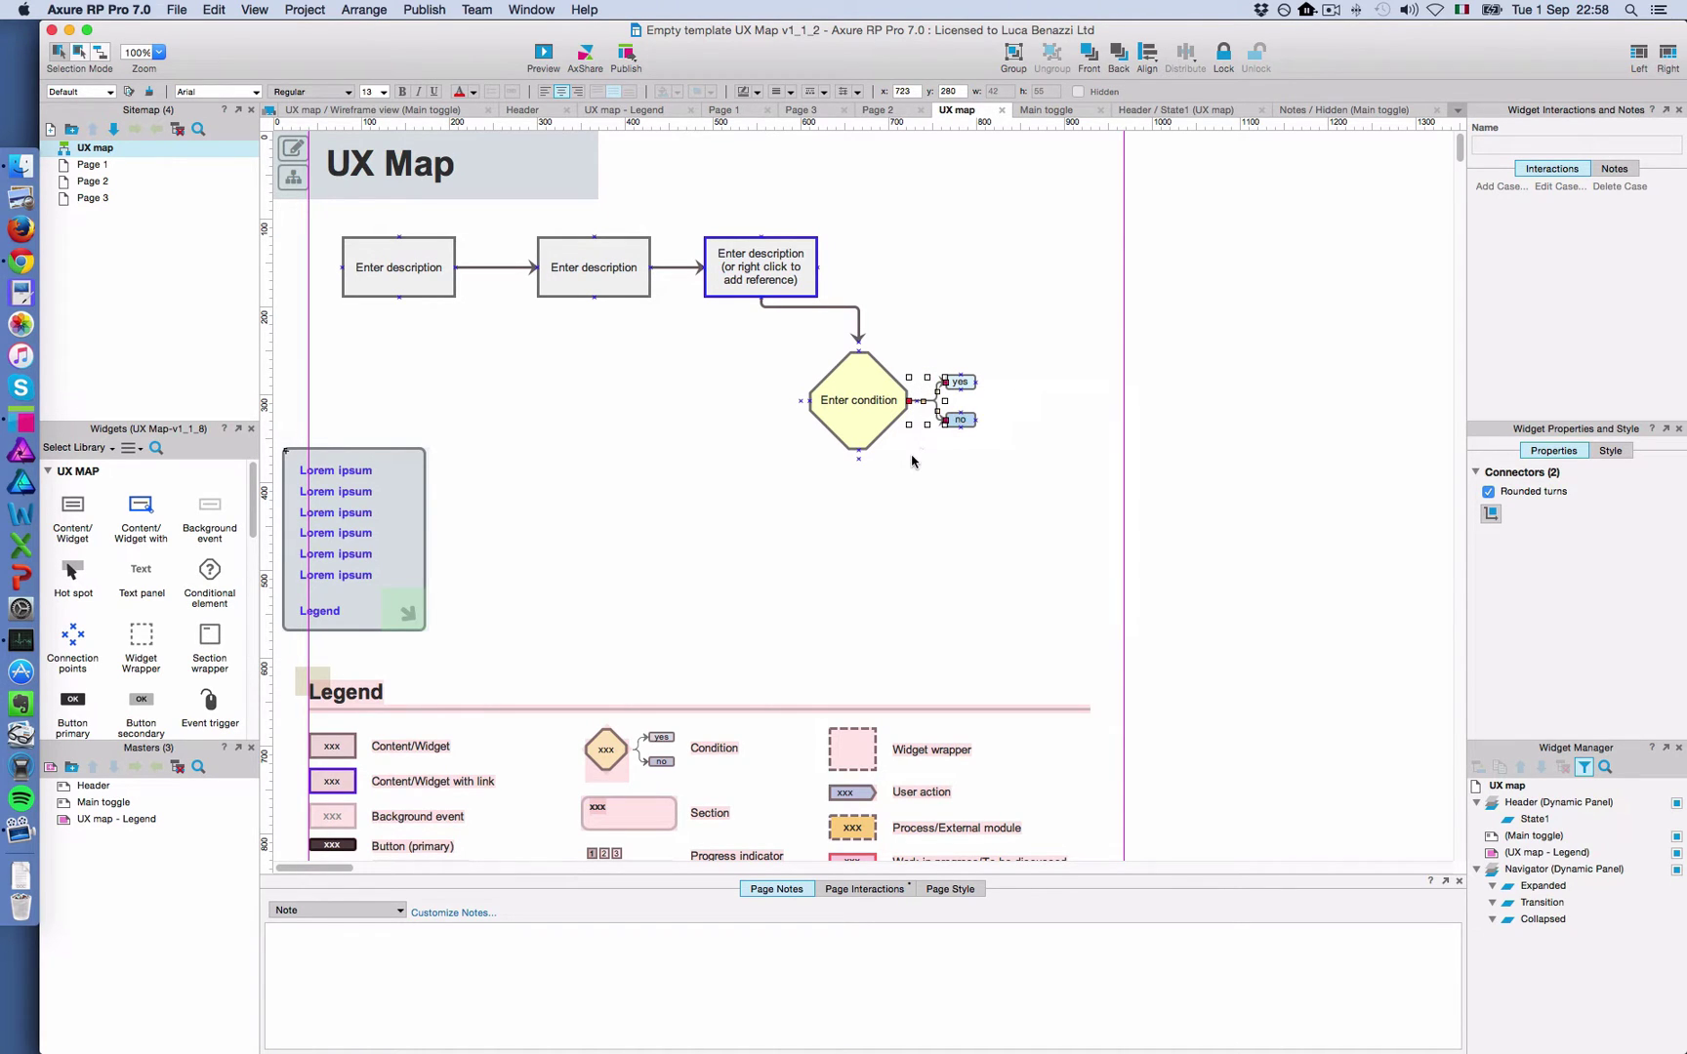
mouse_move(988, 441)
left_mouse_down()
mouse_move(961, 363)
mouse_move(961, 422)
left_mouse_up()
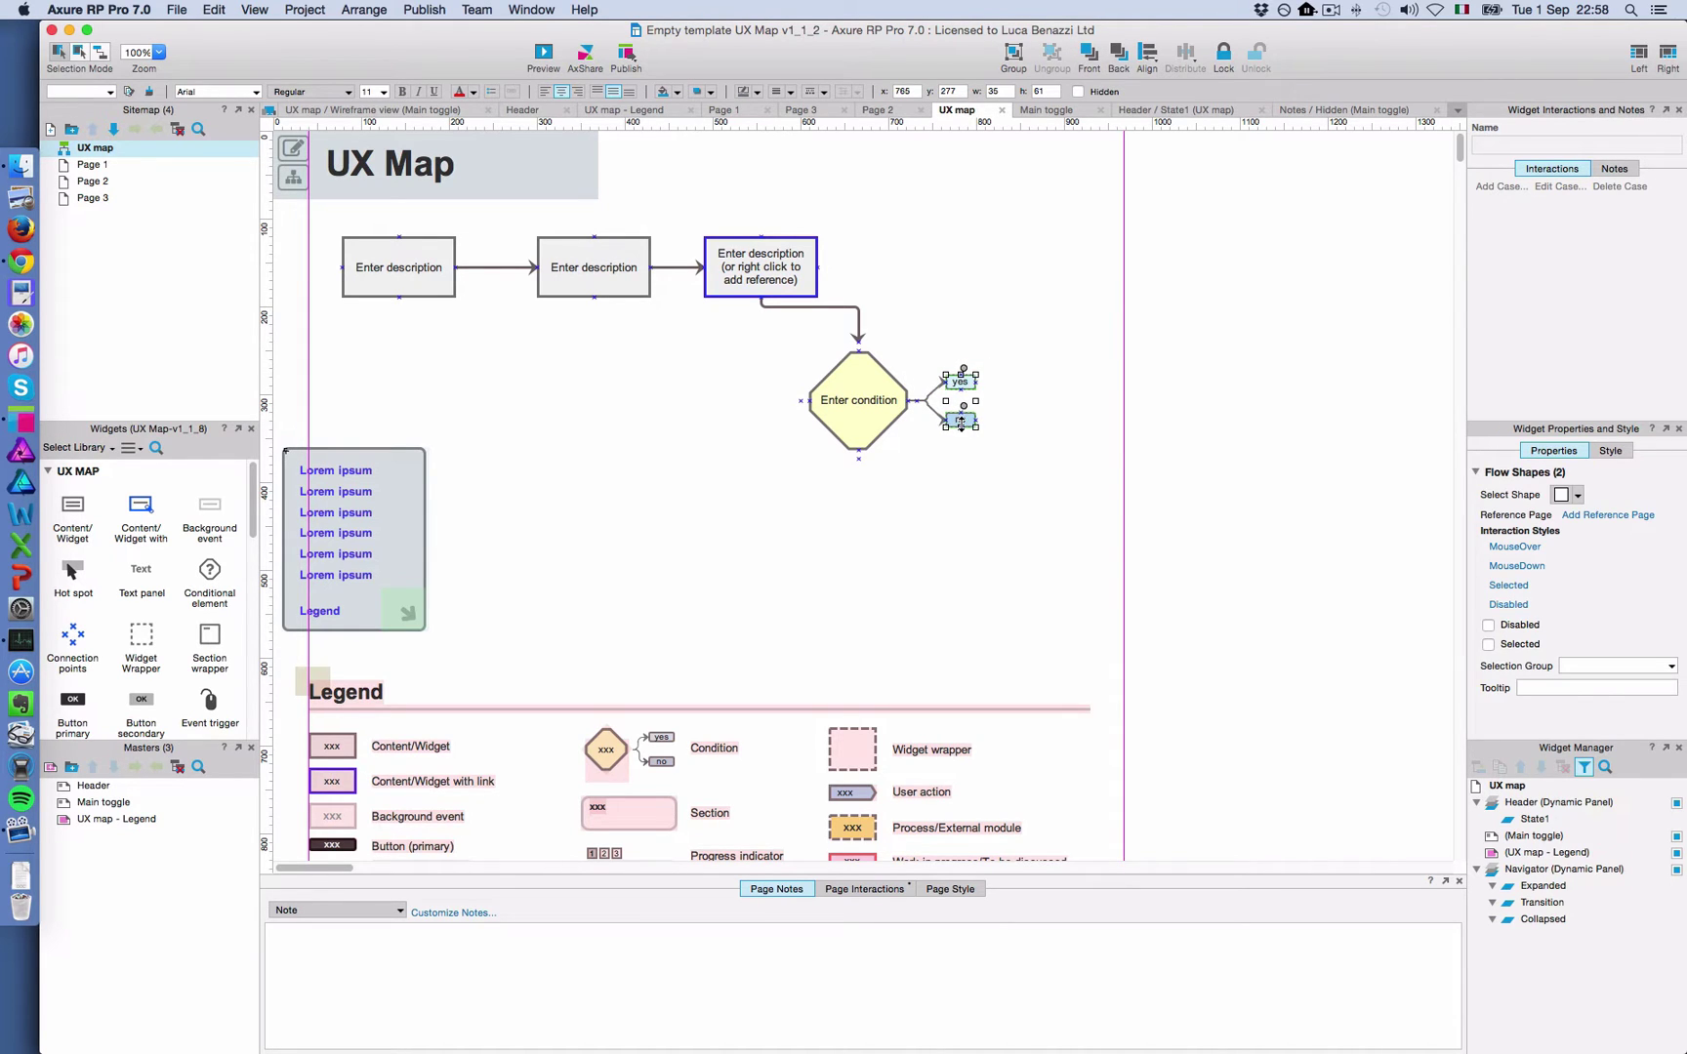
left_click(926, 532)
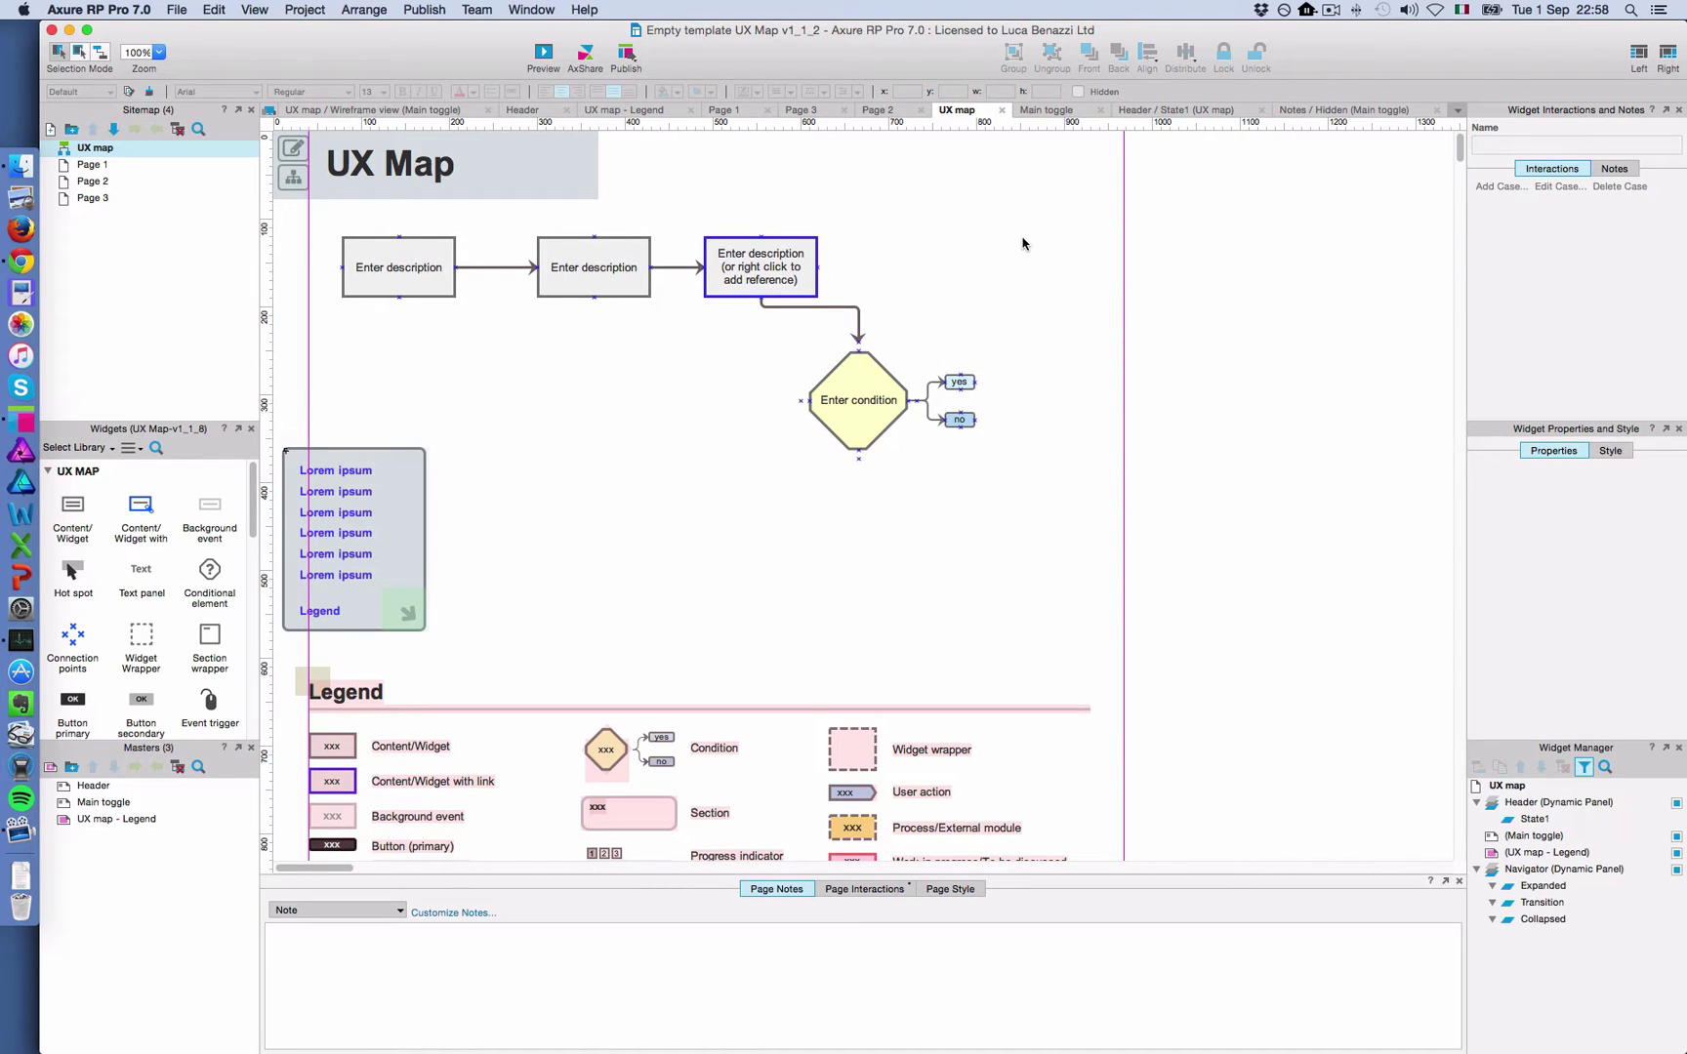
Move the whole flow diagram right and down on the UX map page
left_click_drag(1024, 262, 338, 422)
left_click_drag(431, 277, 615, 355)
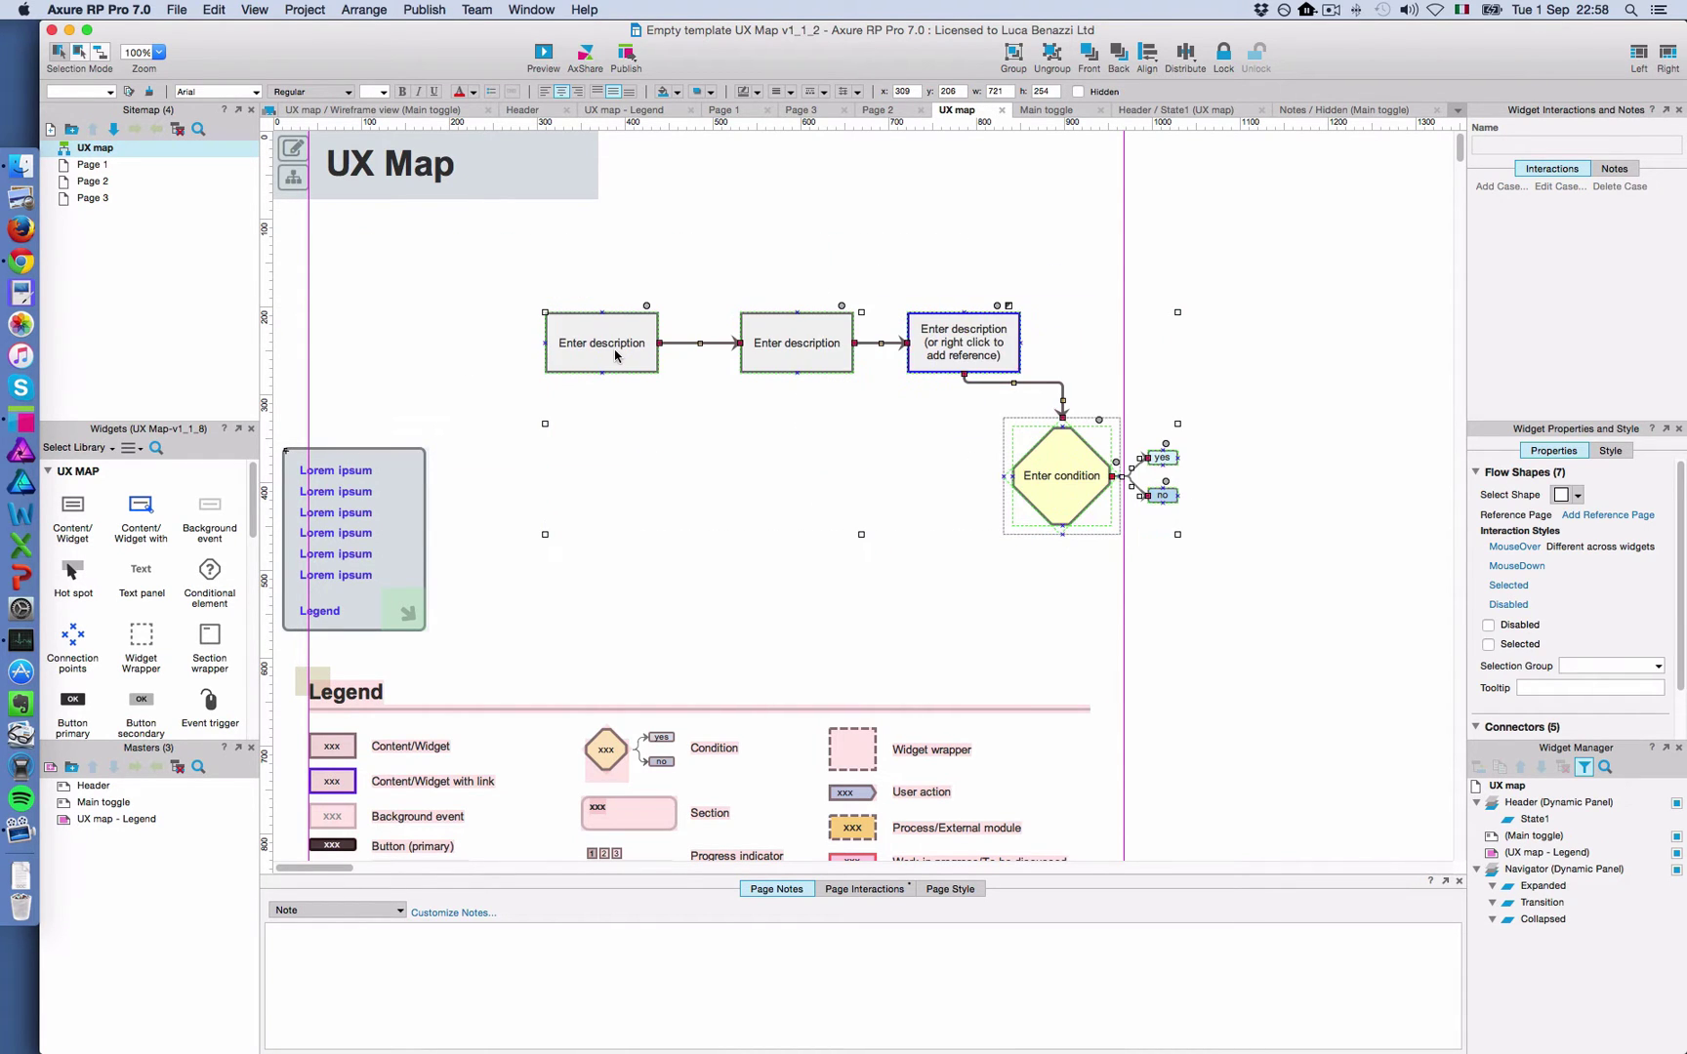
left_click(1238, 457)
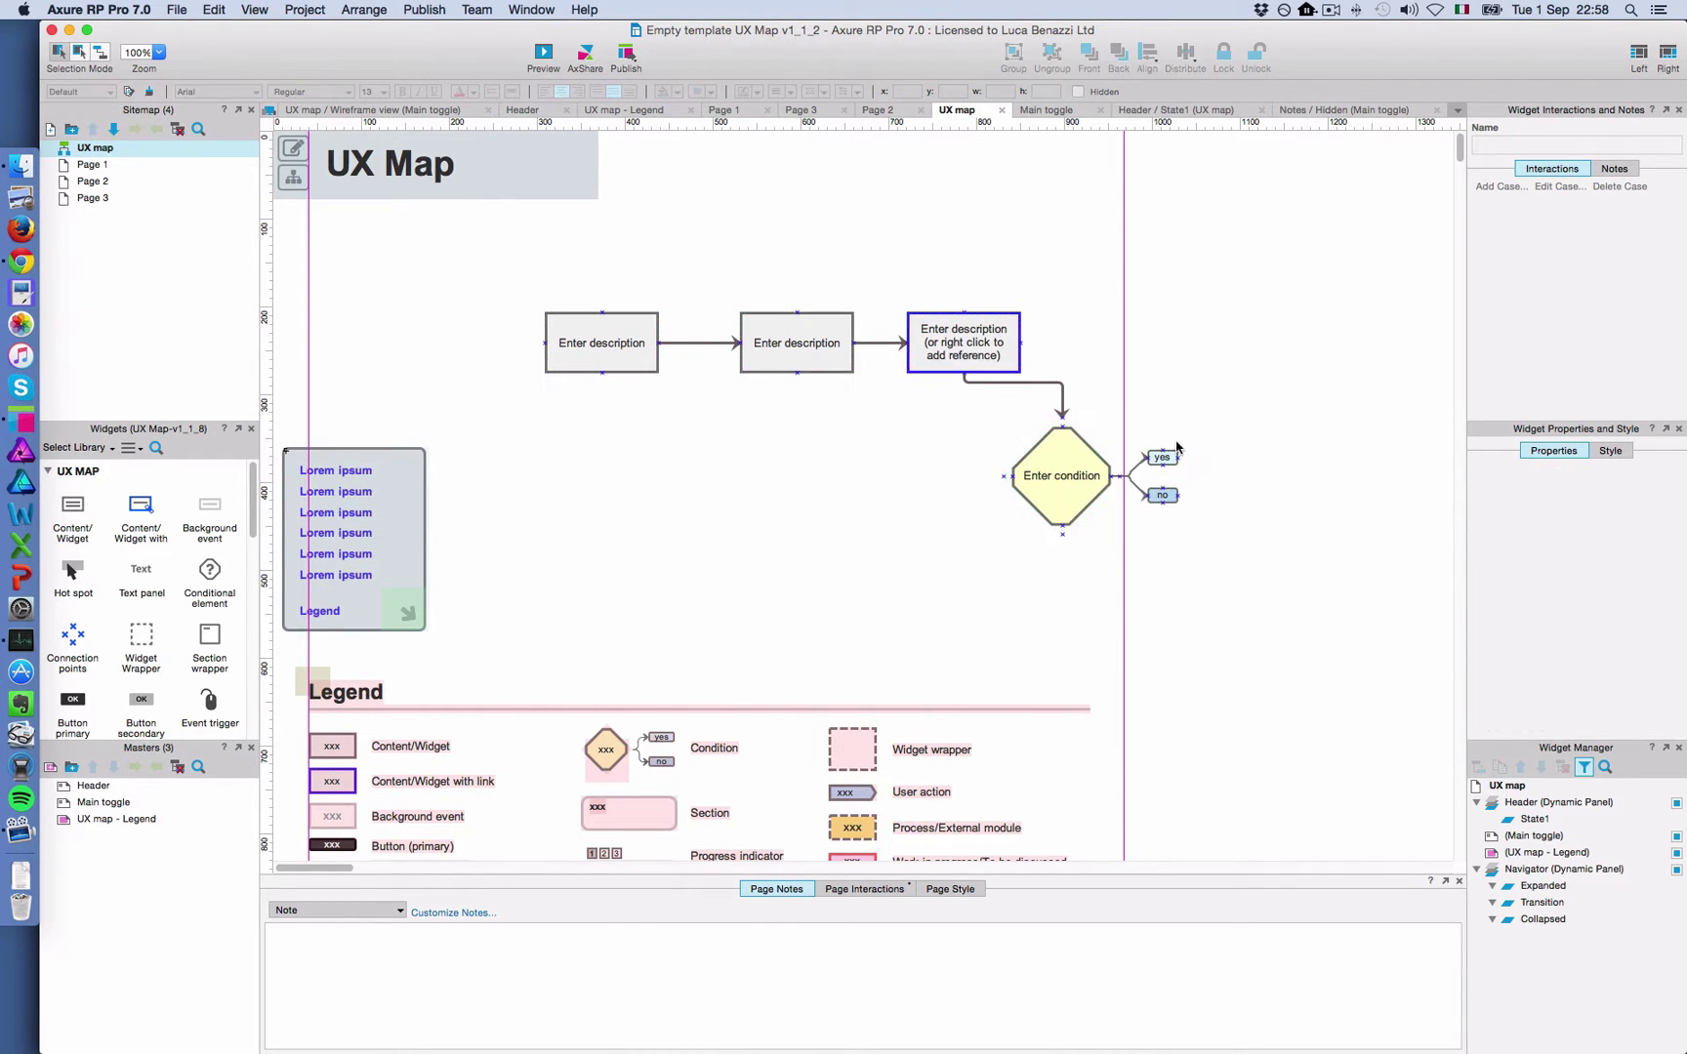
left_click_drag(1176, 444, 1166, 505)
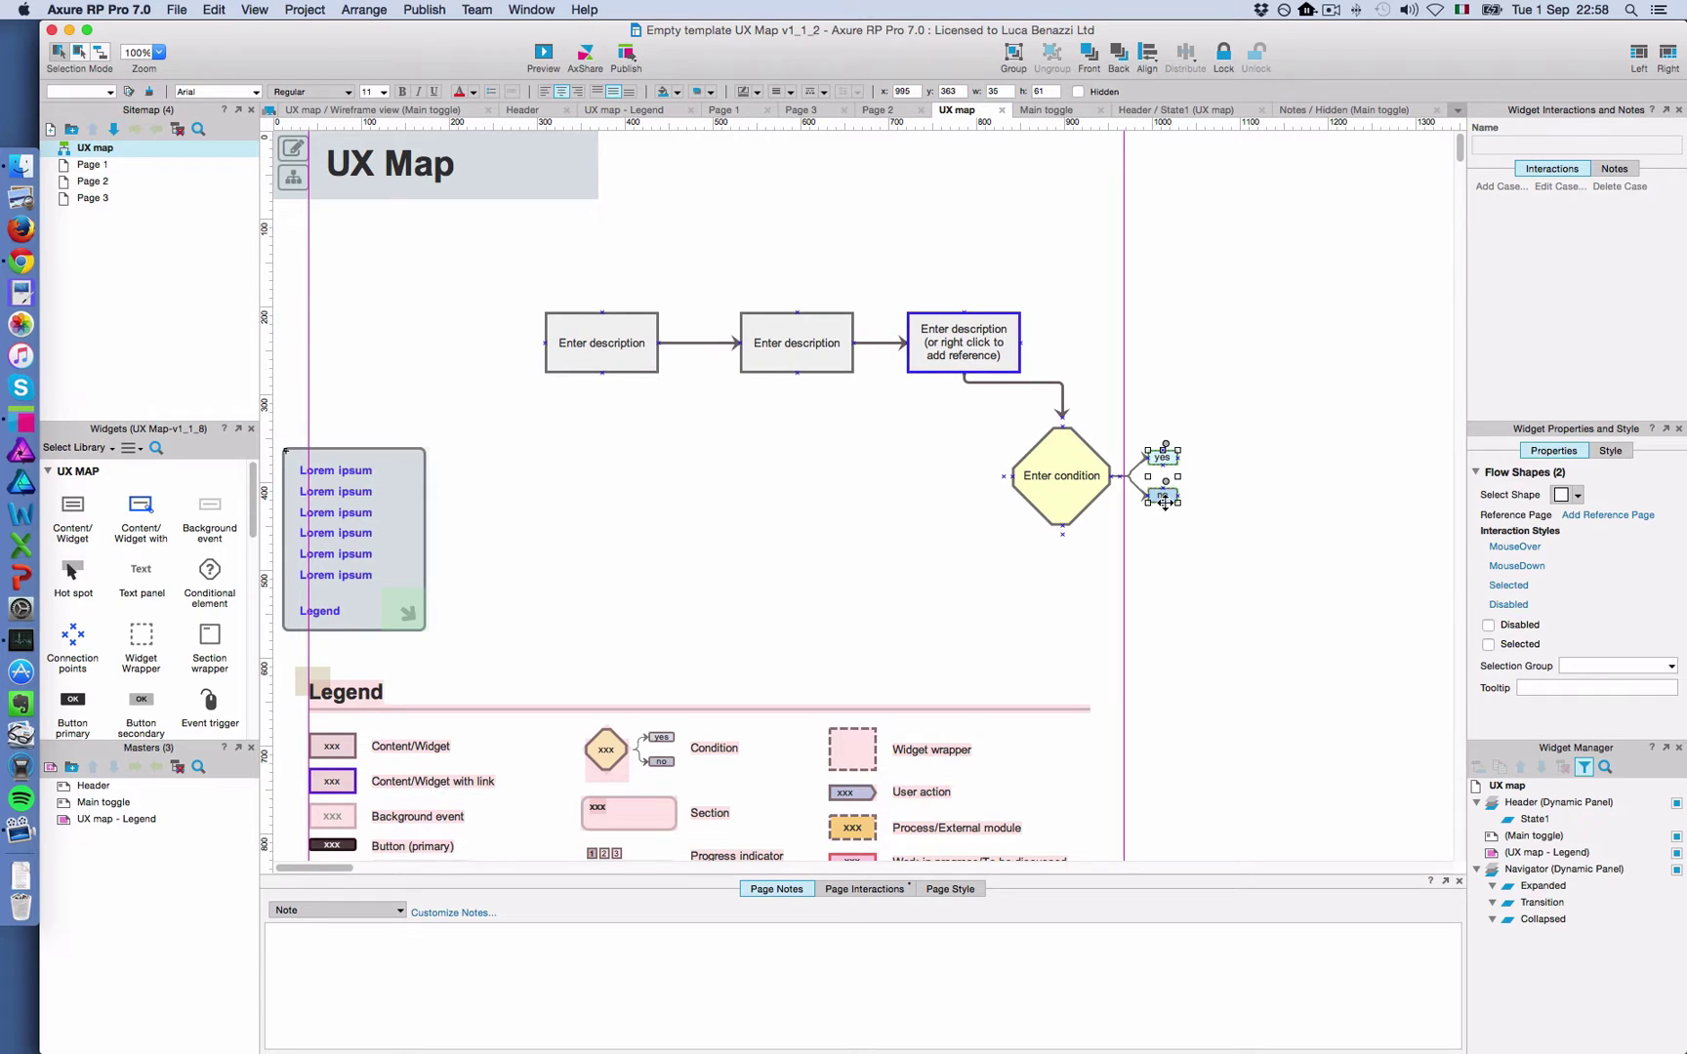
left_click(1189, 603)
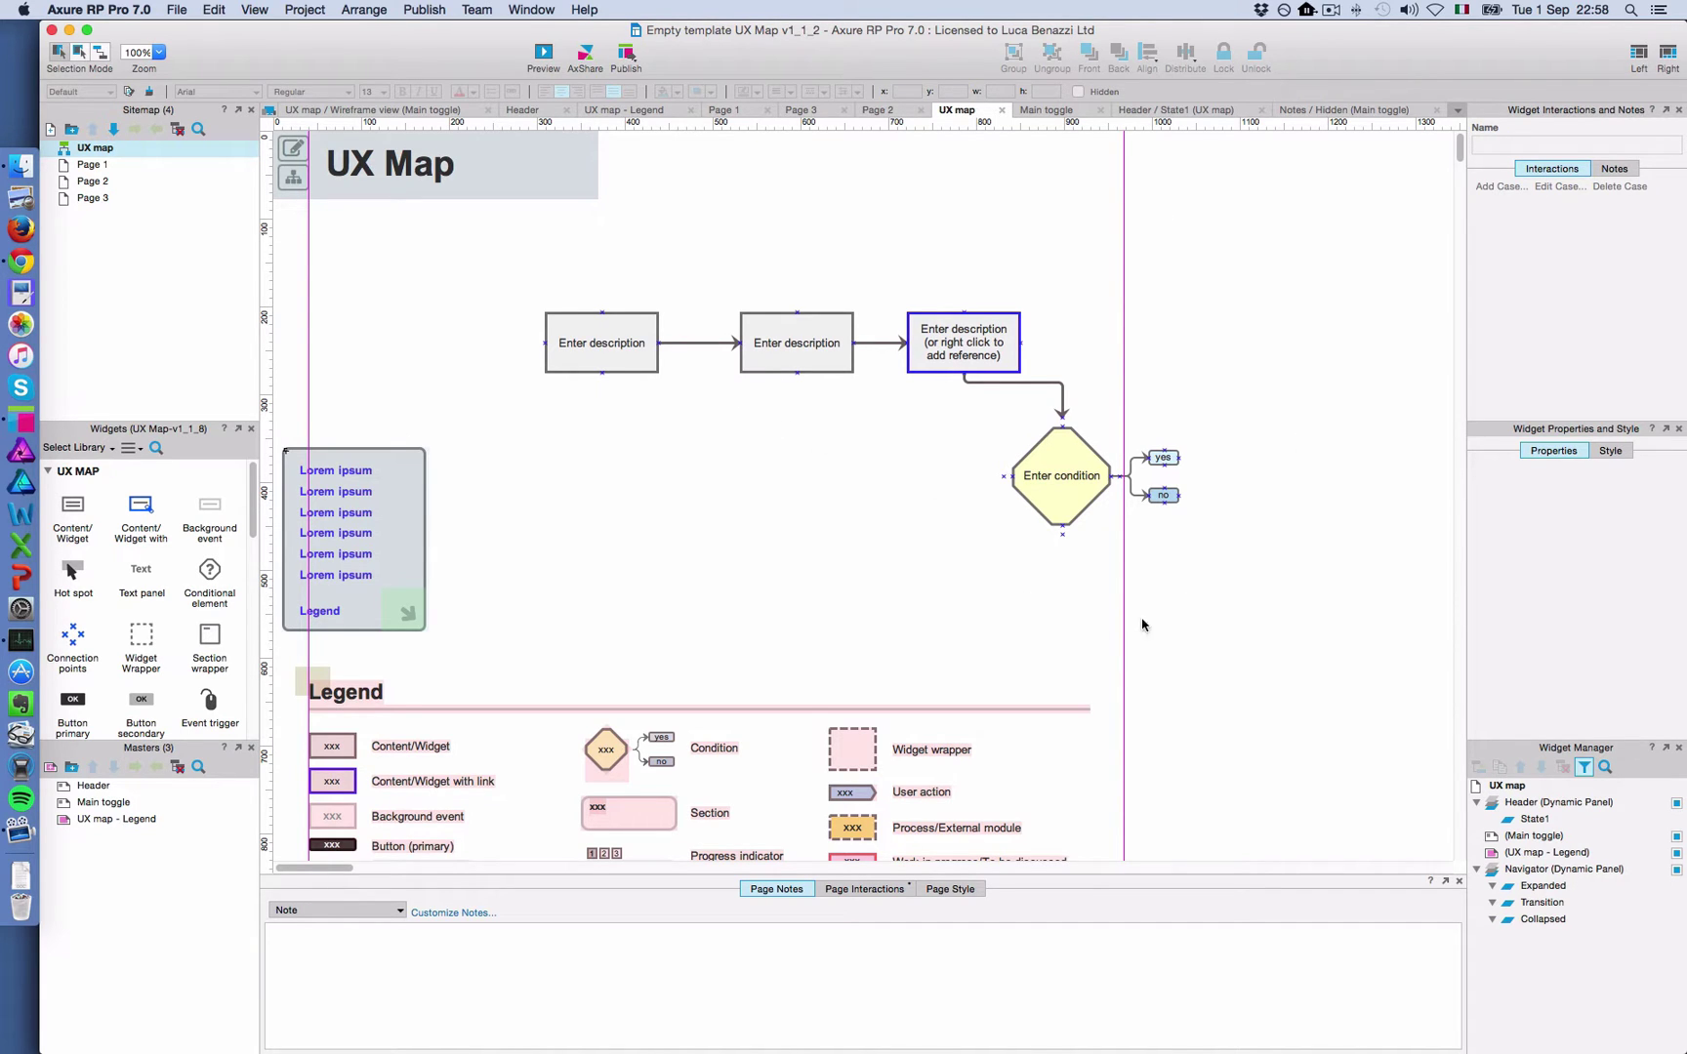
Drag the Legend block further down, well below the flow diagram
scroll(836, 594, "down", 5)
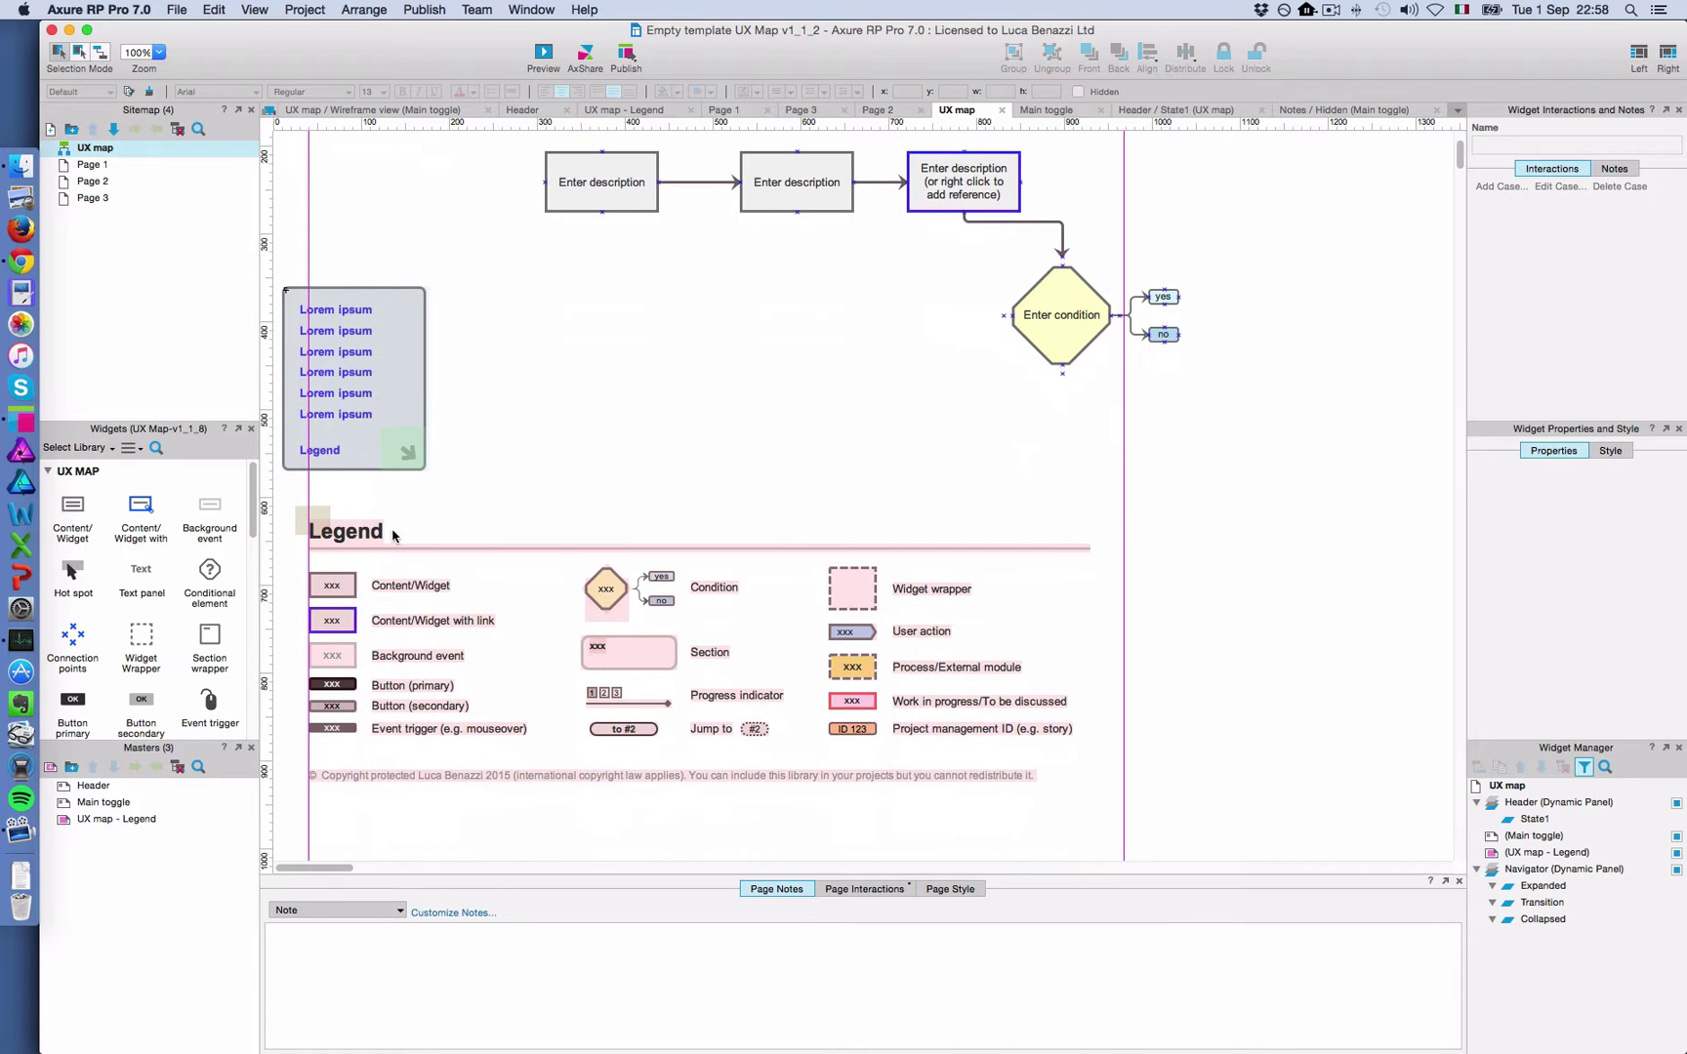
left_click_drag(366, 532, 401, 714)
scroll(401, 714, "up", 5)
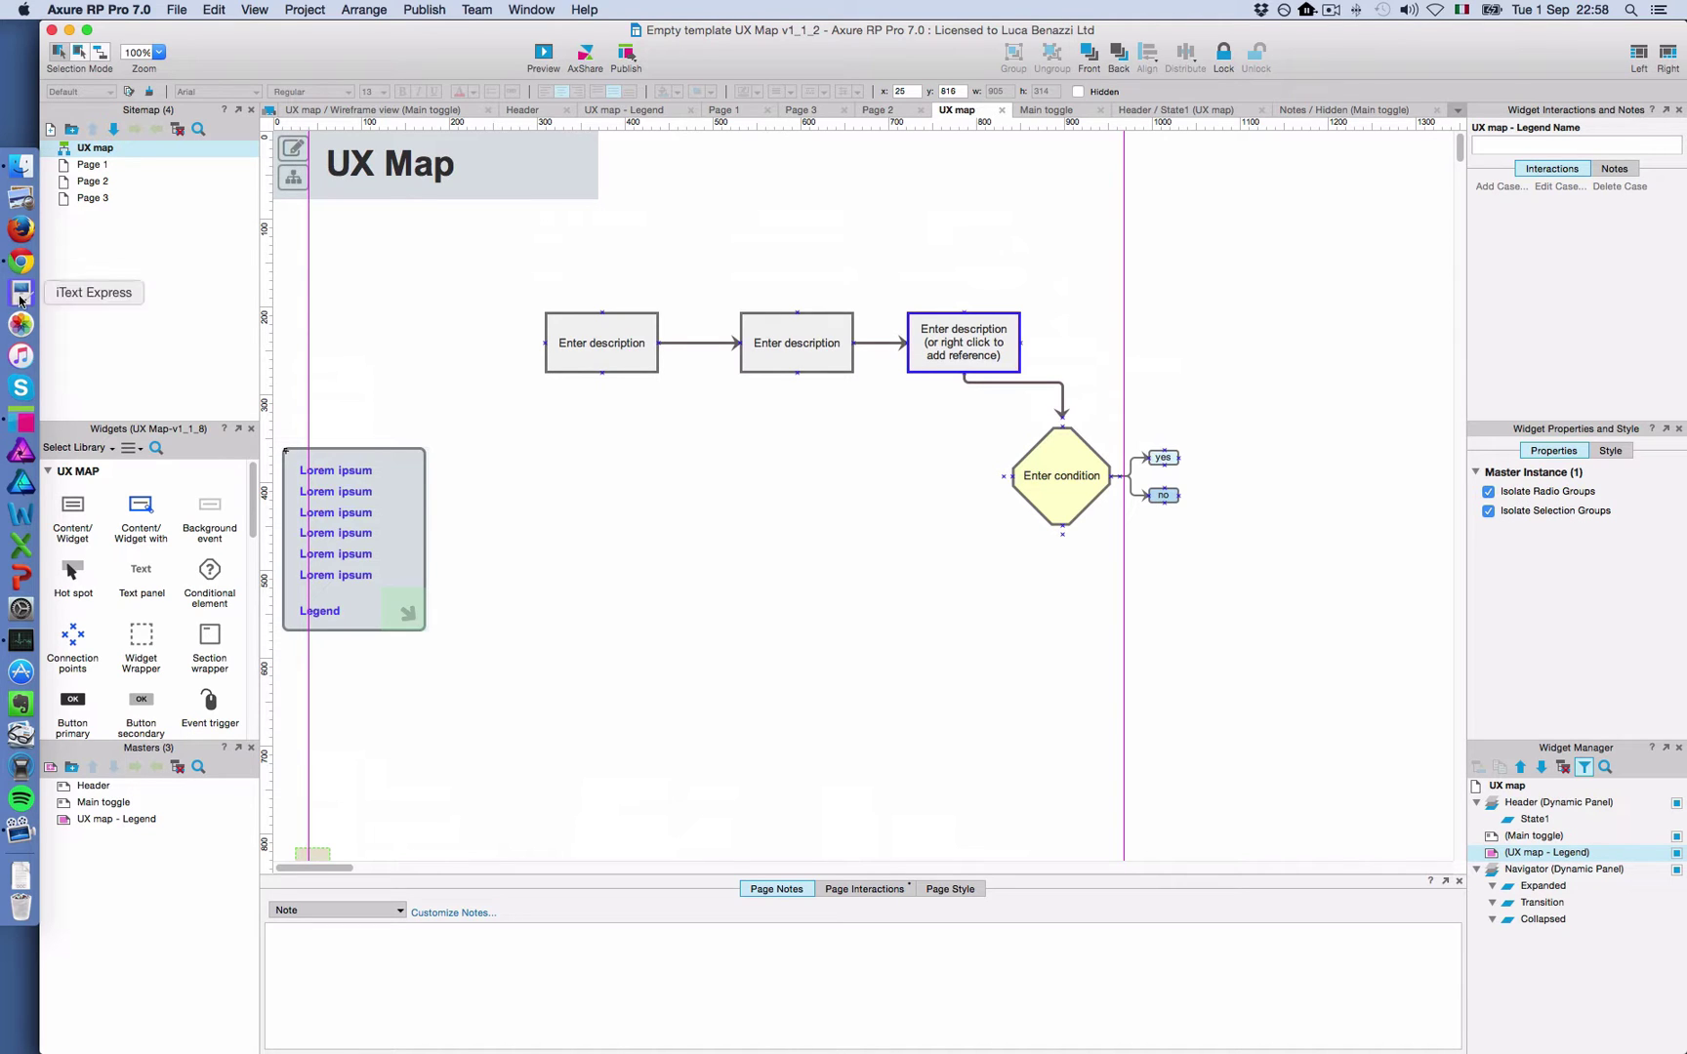
Test the Login/Register and Group page section links in the Chrome prototype, then return to Axure
left_click(21, 261)
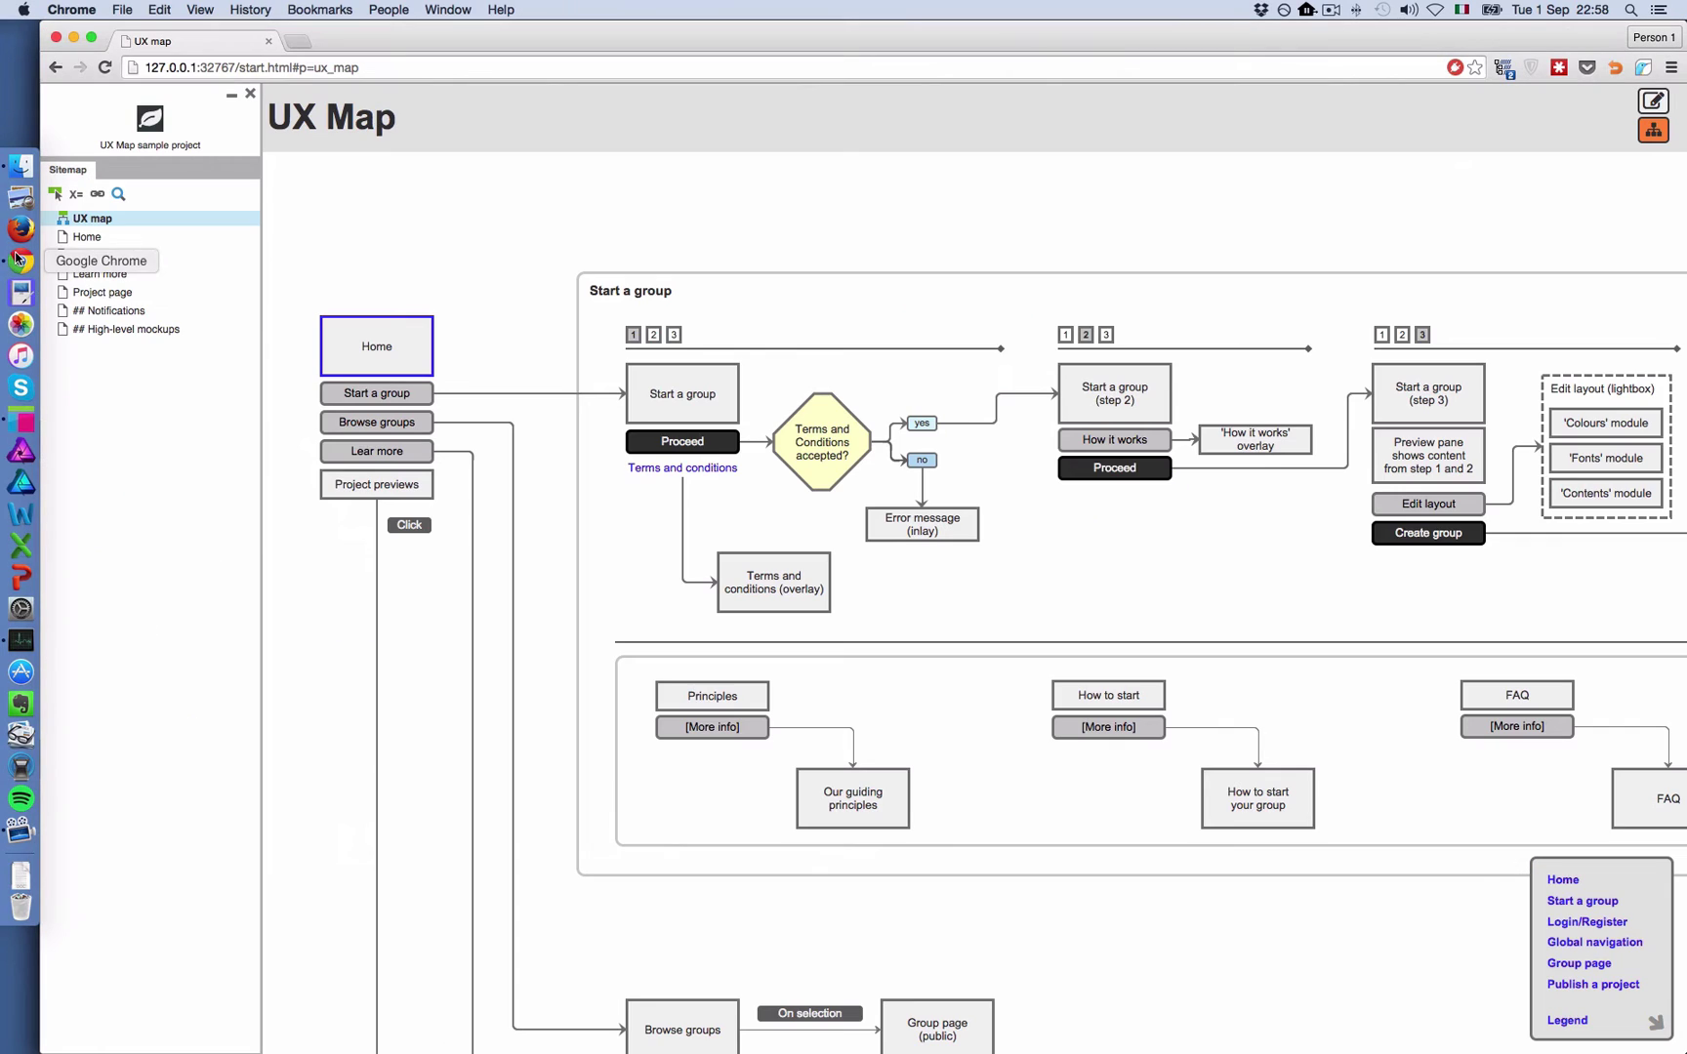
left_click(1574, 923)
left_click(1572, 963)
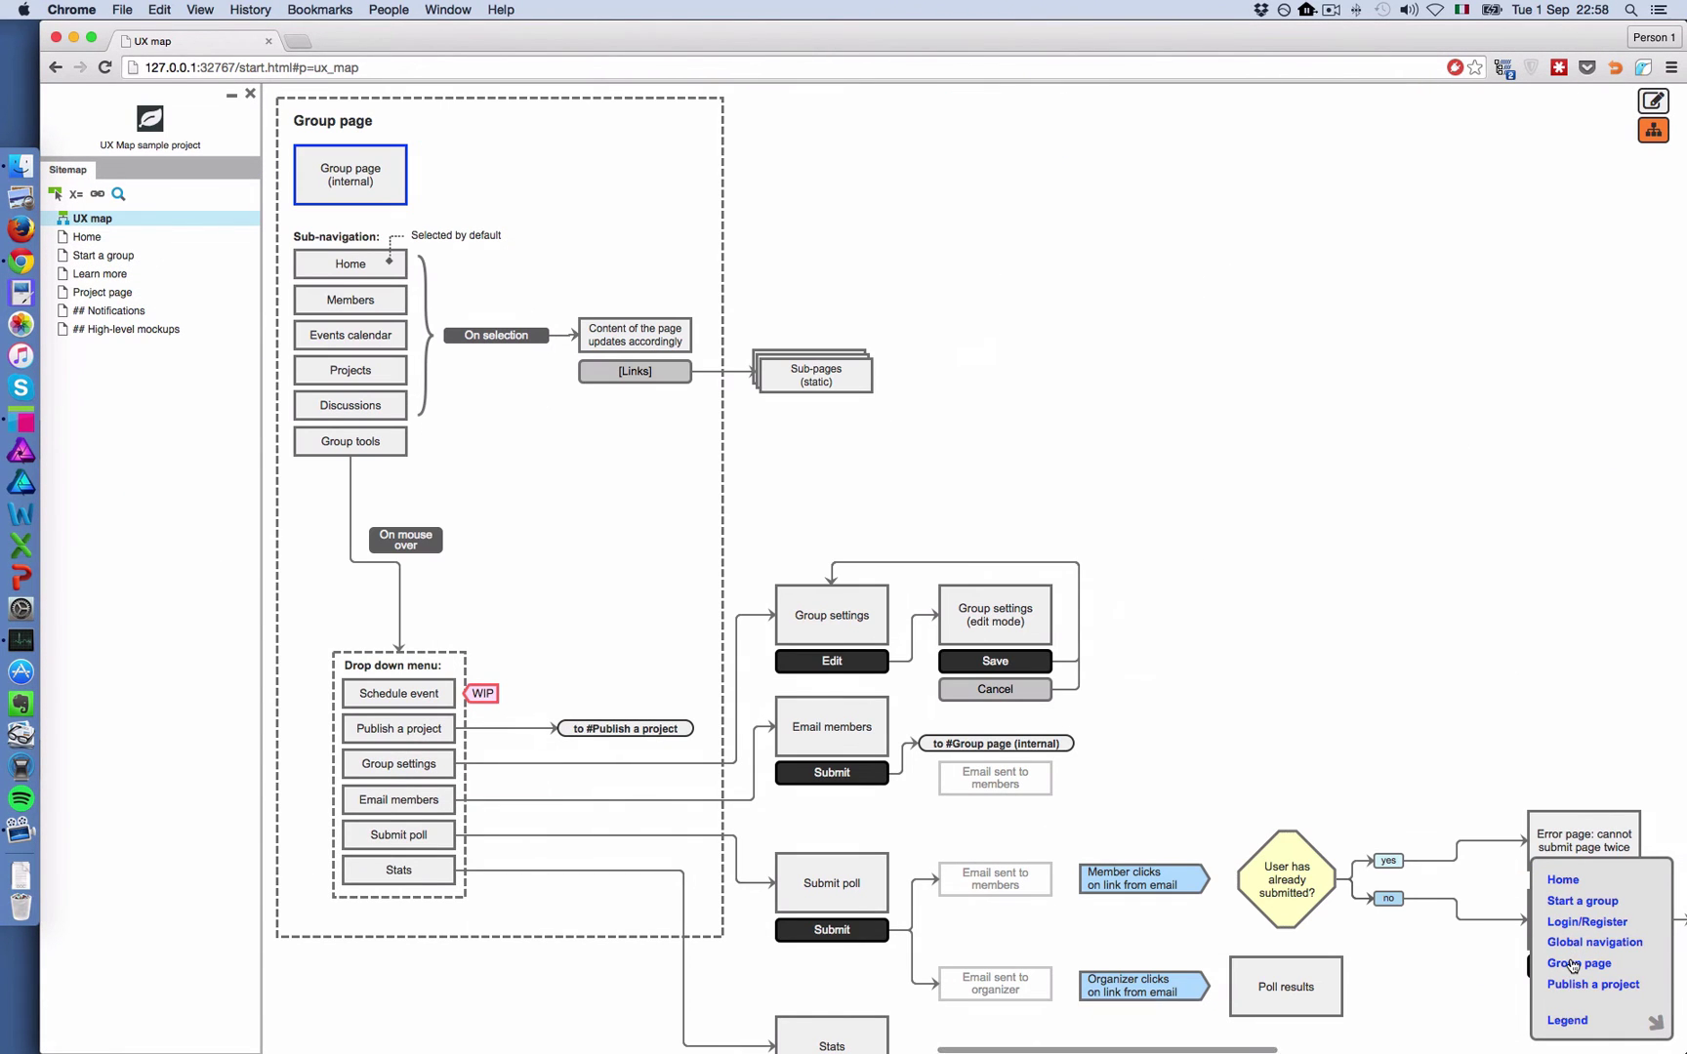
left_click(22, 426)
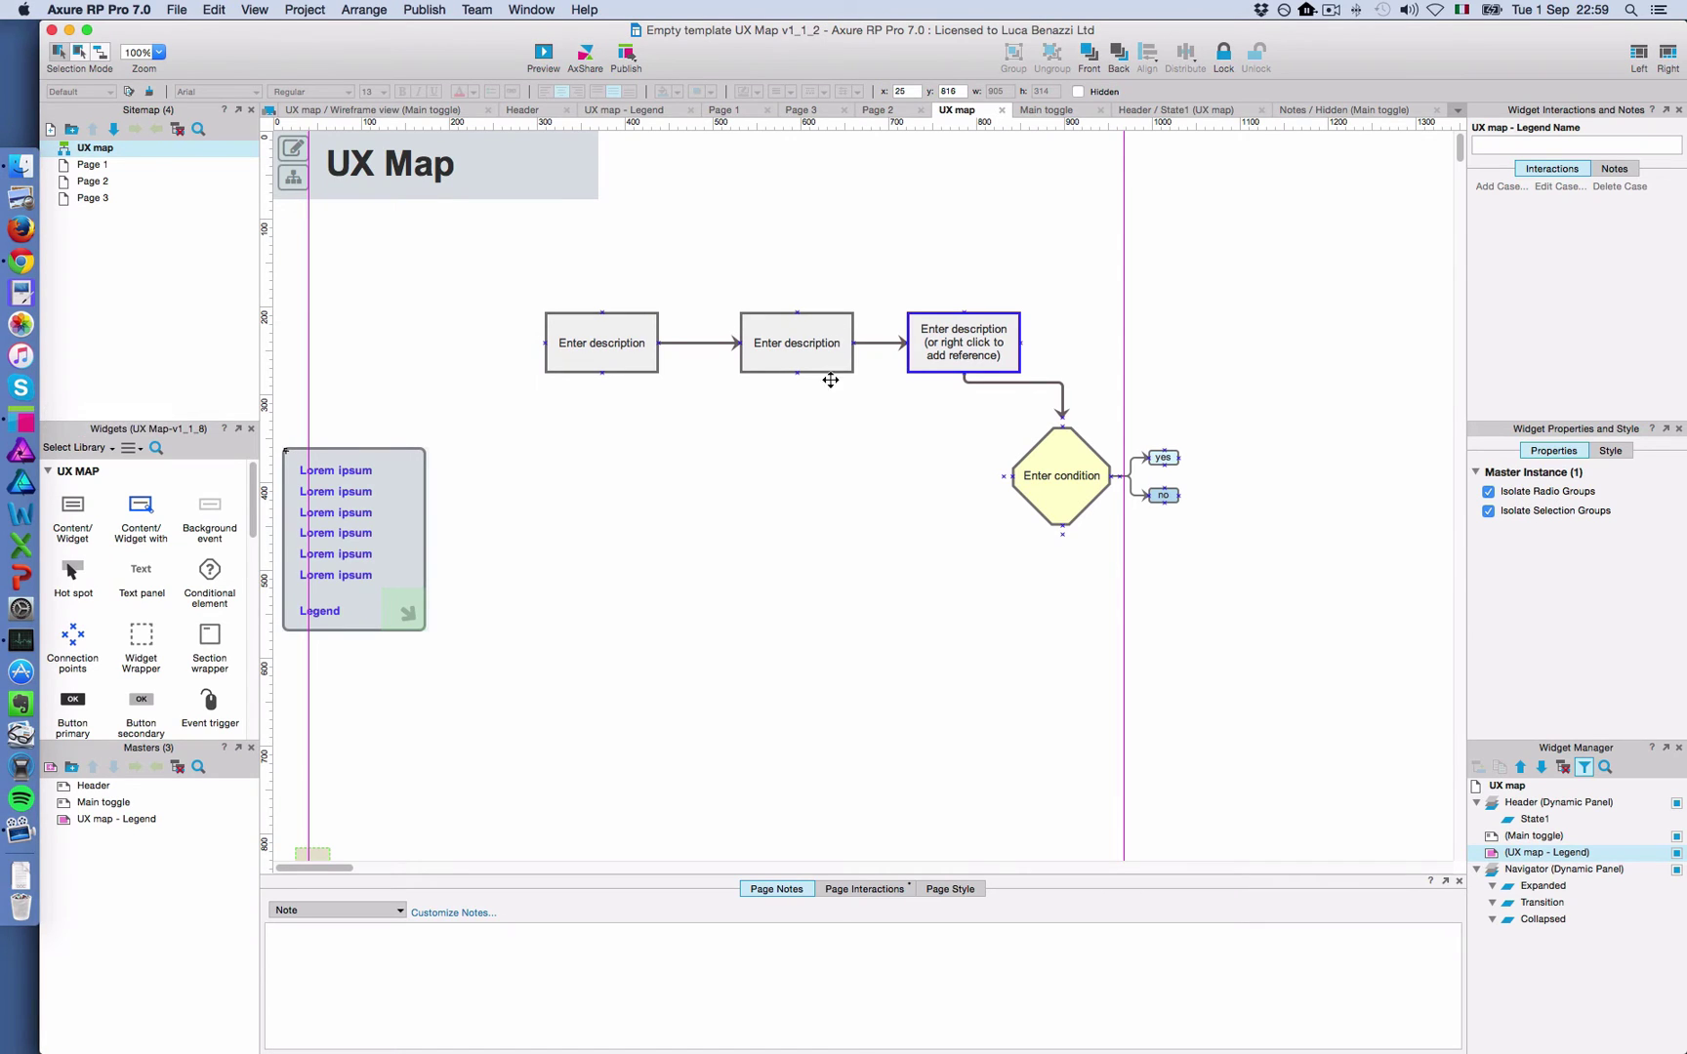
Switch to the Demo file UX Map window and zoom out to see its sections
key("ctrl+Down")
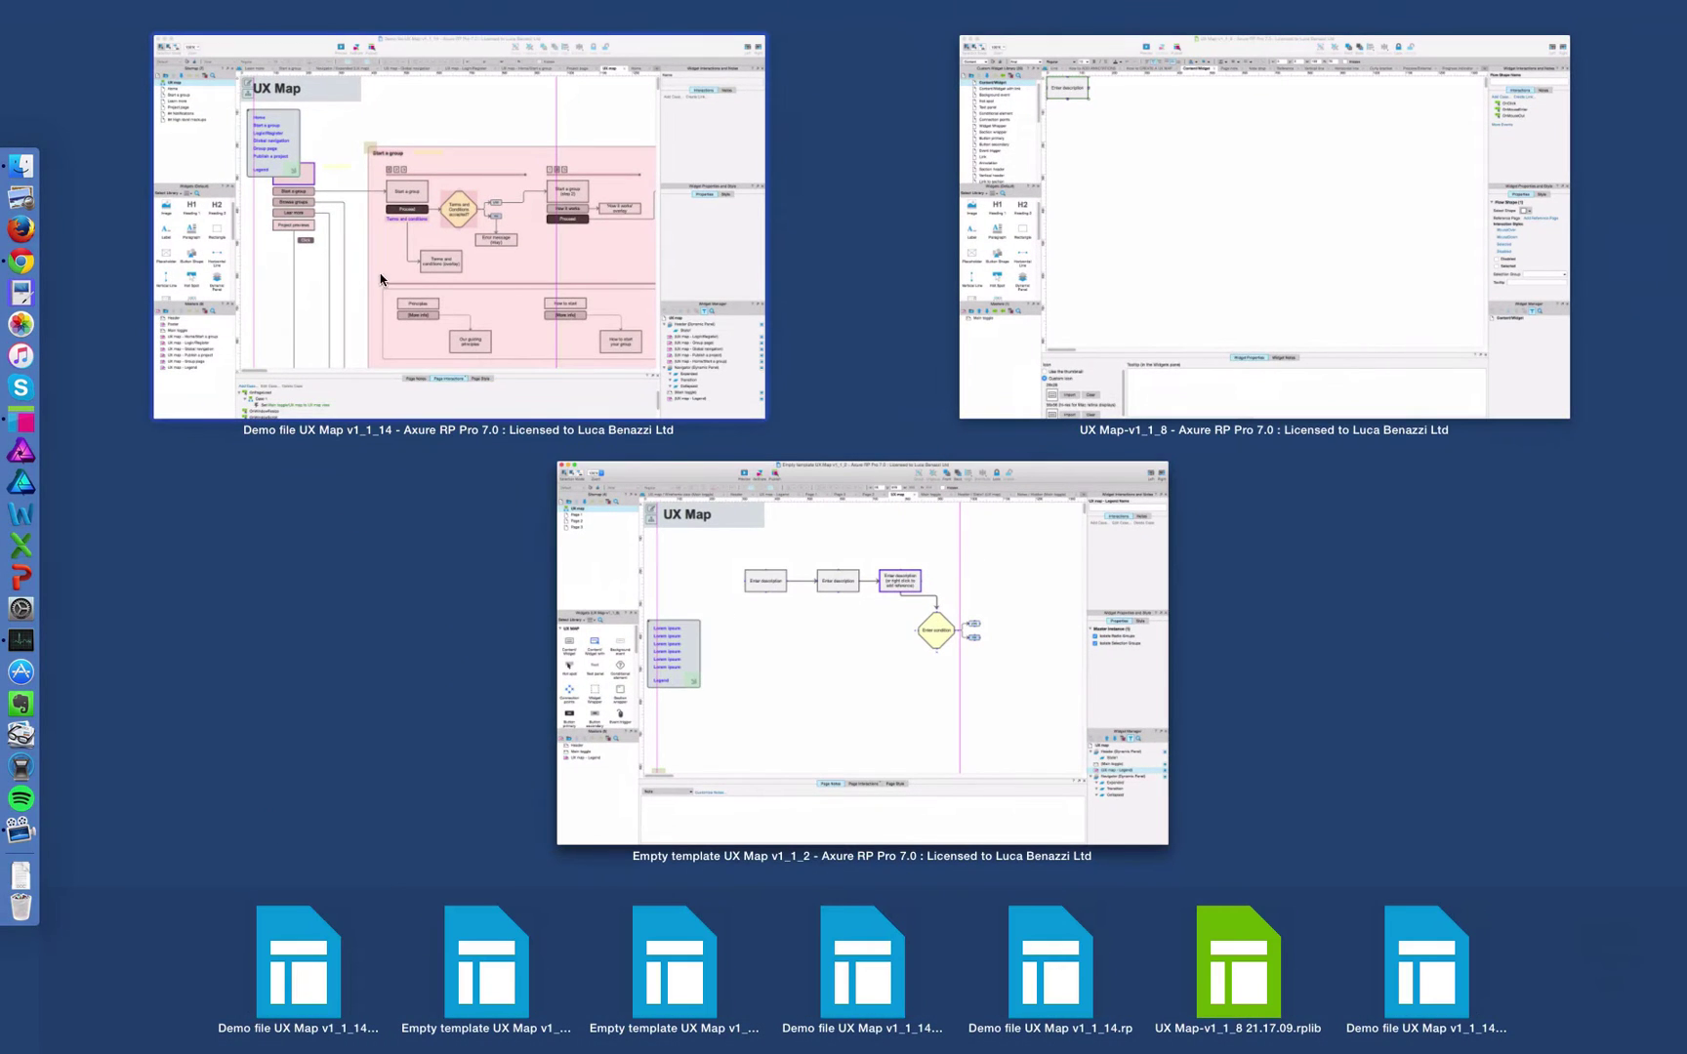
left_click(315, 275)
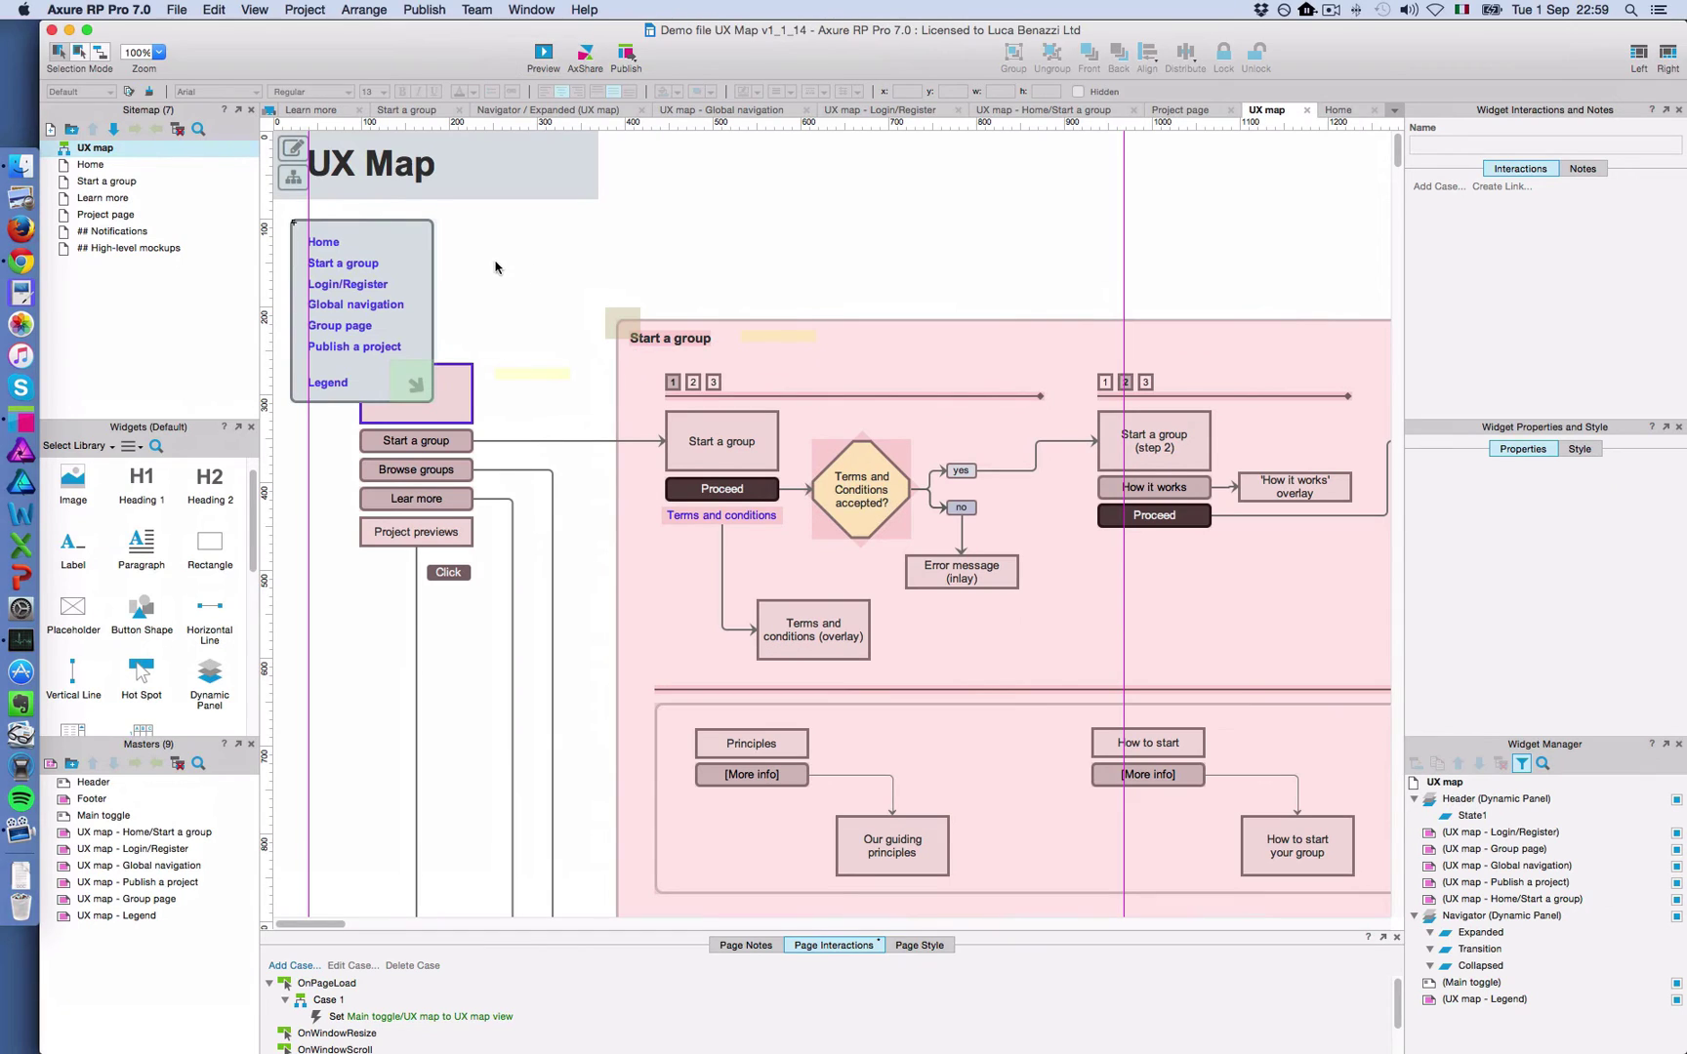
scroll(496, 270, "down", 6)
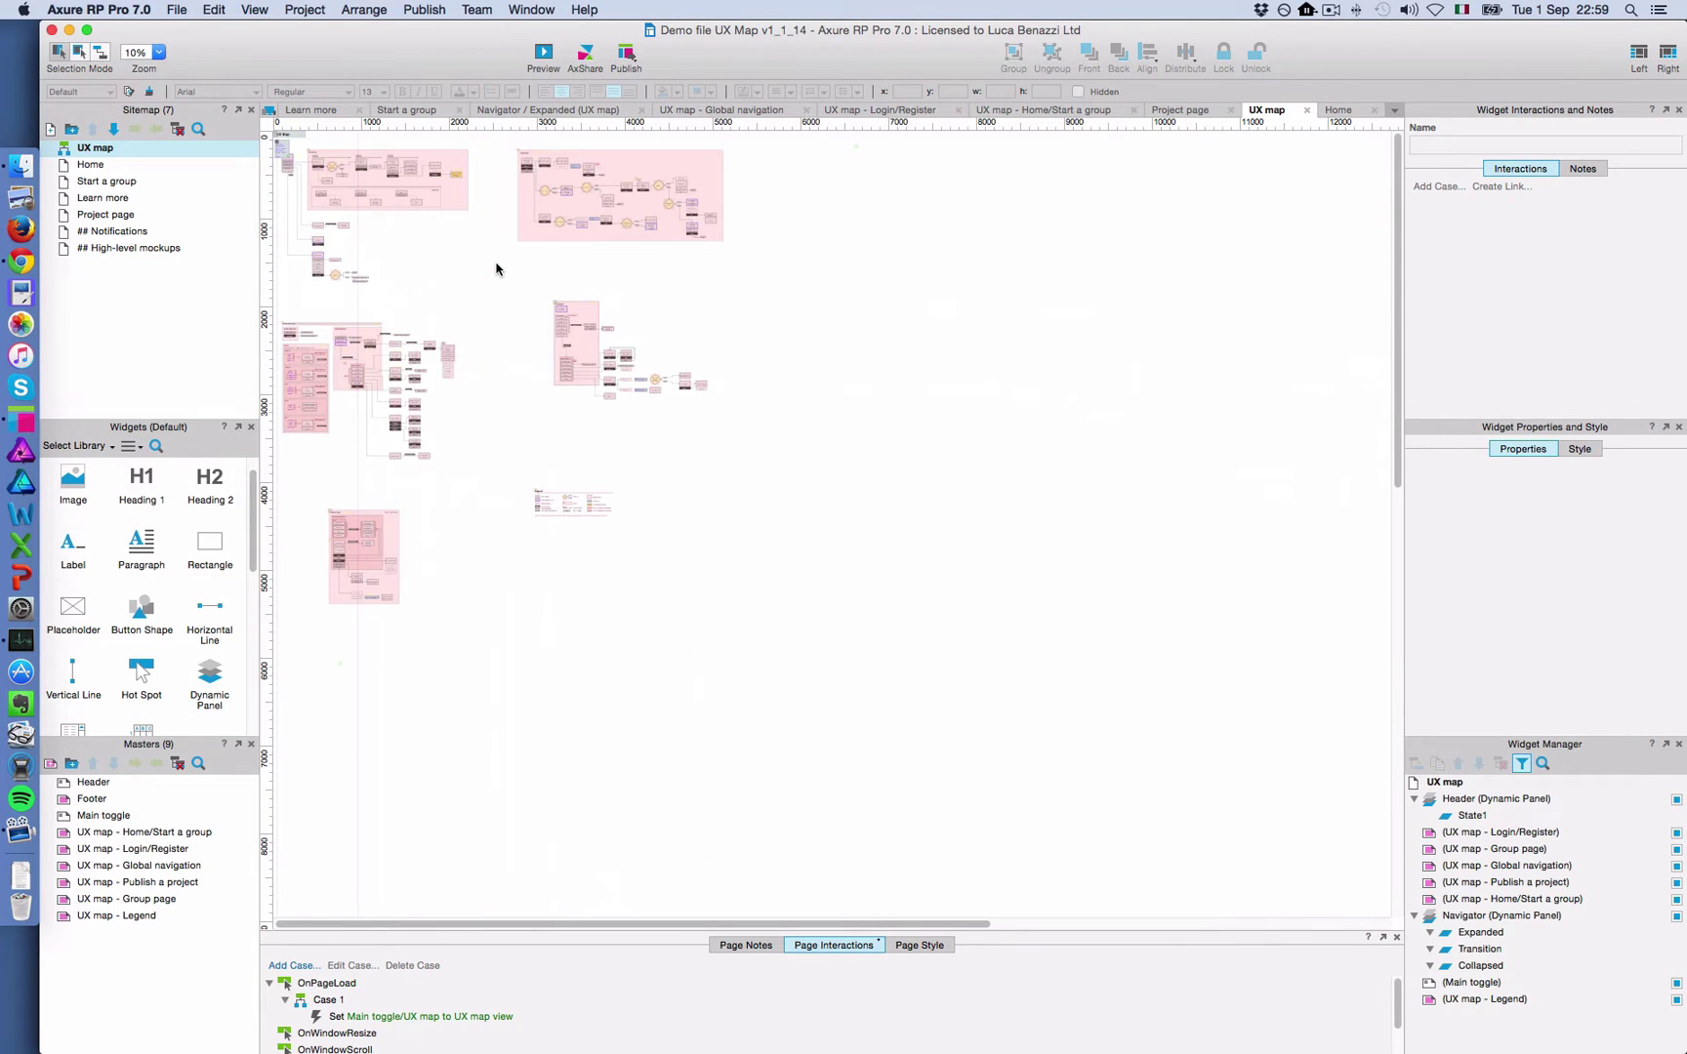
scroll(496, 270, "up", 1)
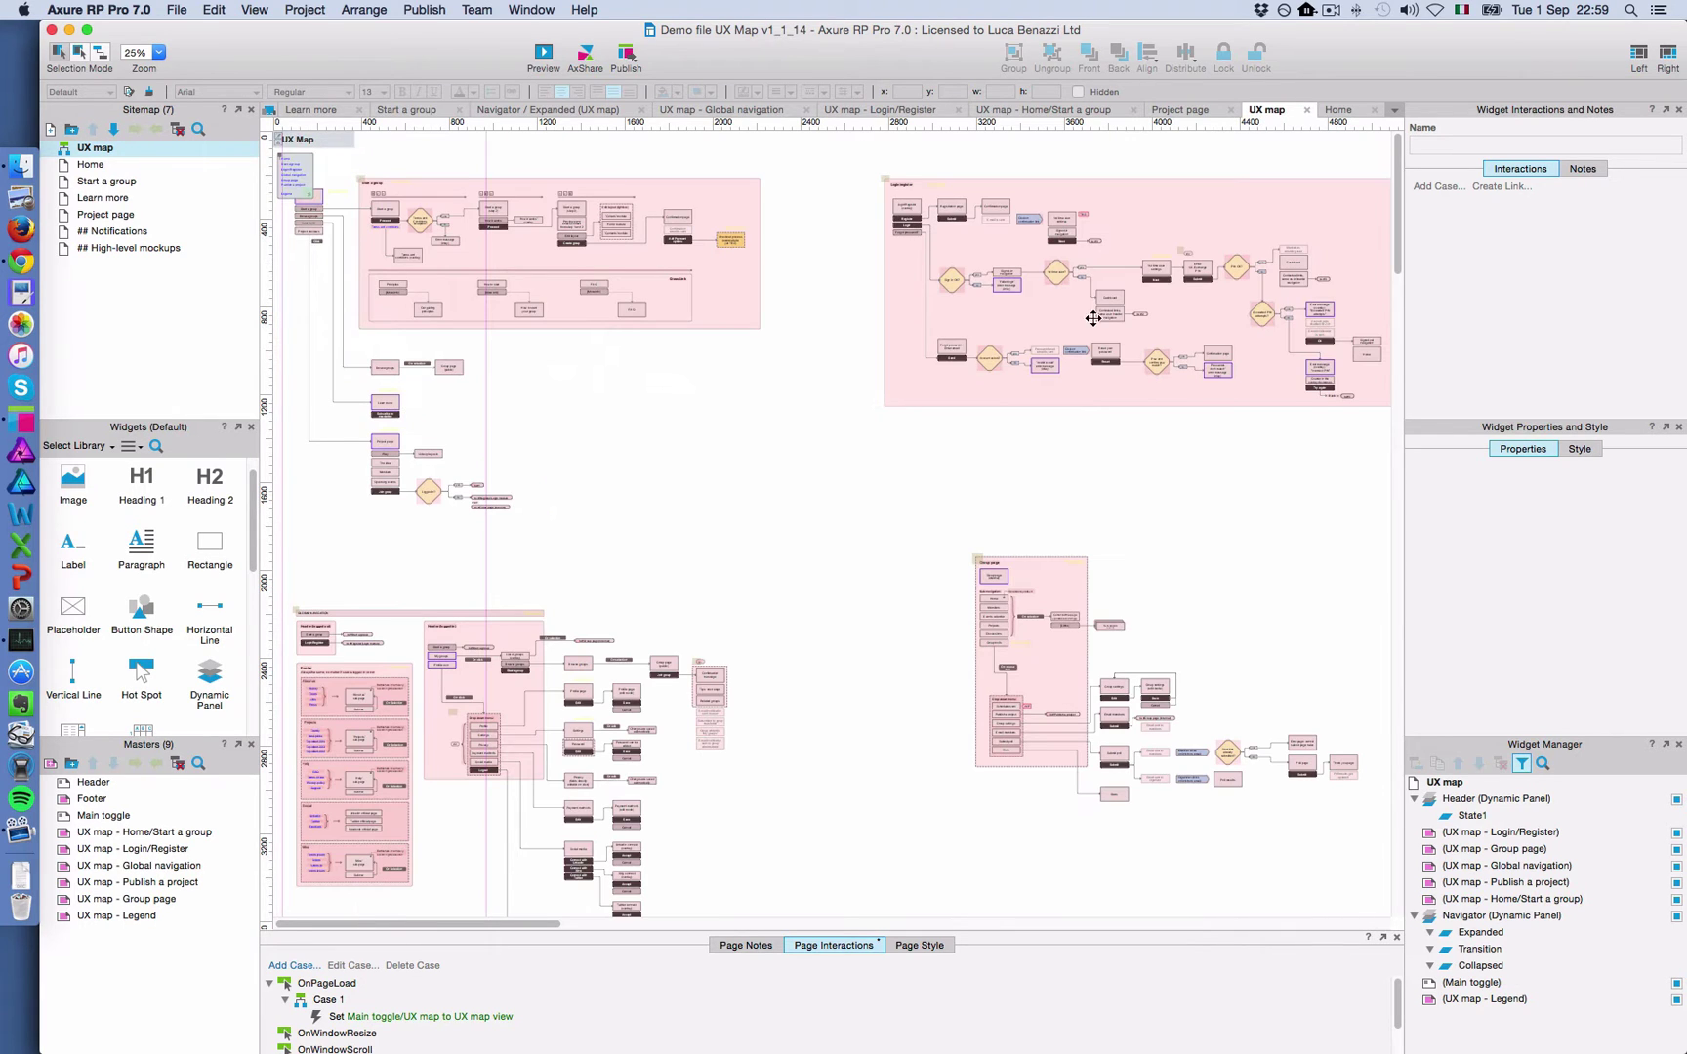
scroll(564, 705, "down", 5)
scroll(606, 705, "up", 1)
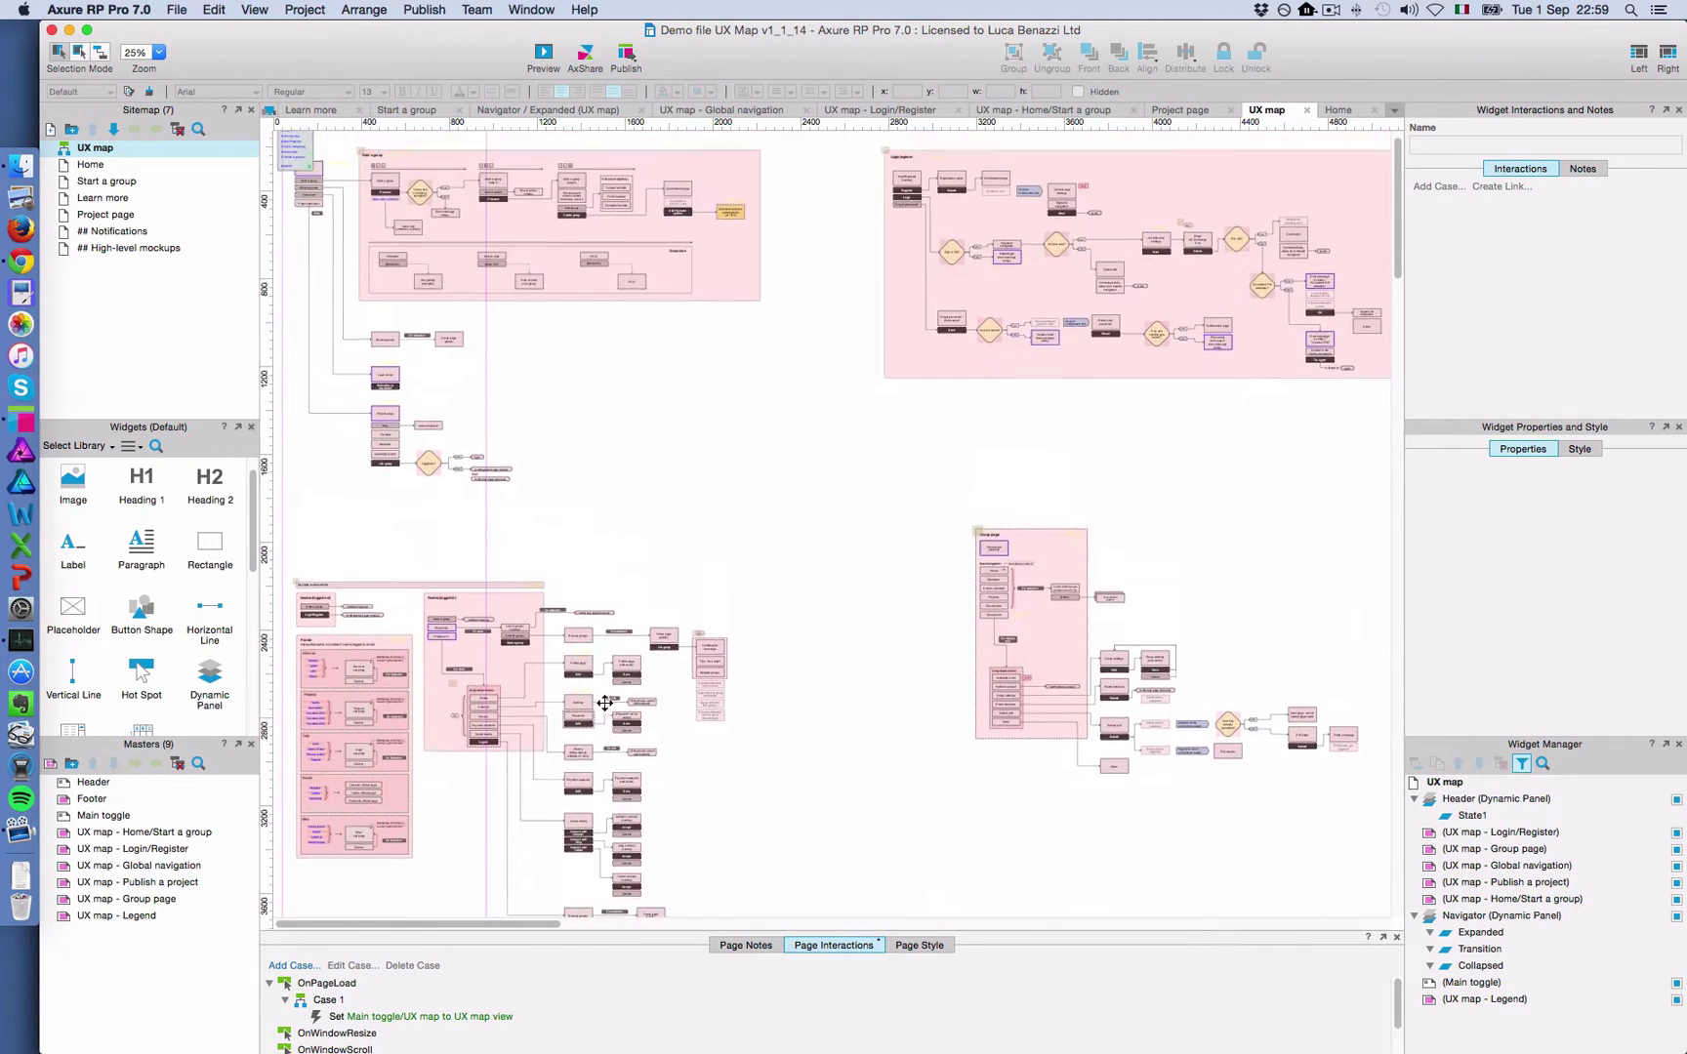
scroll(606, 707, "up", 2)
Inspect the Home/Start a group and Login/Register sections' scroll-to links, undoing a test move
left_click(626, 252)
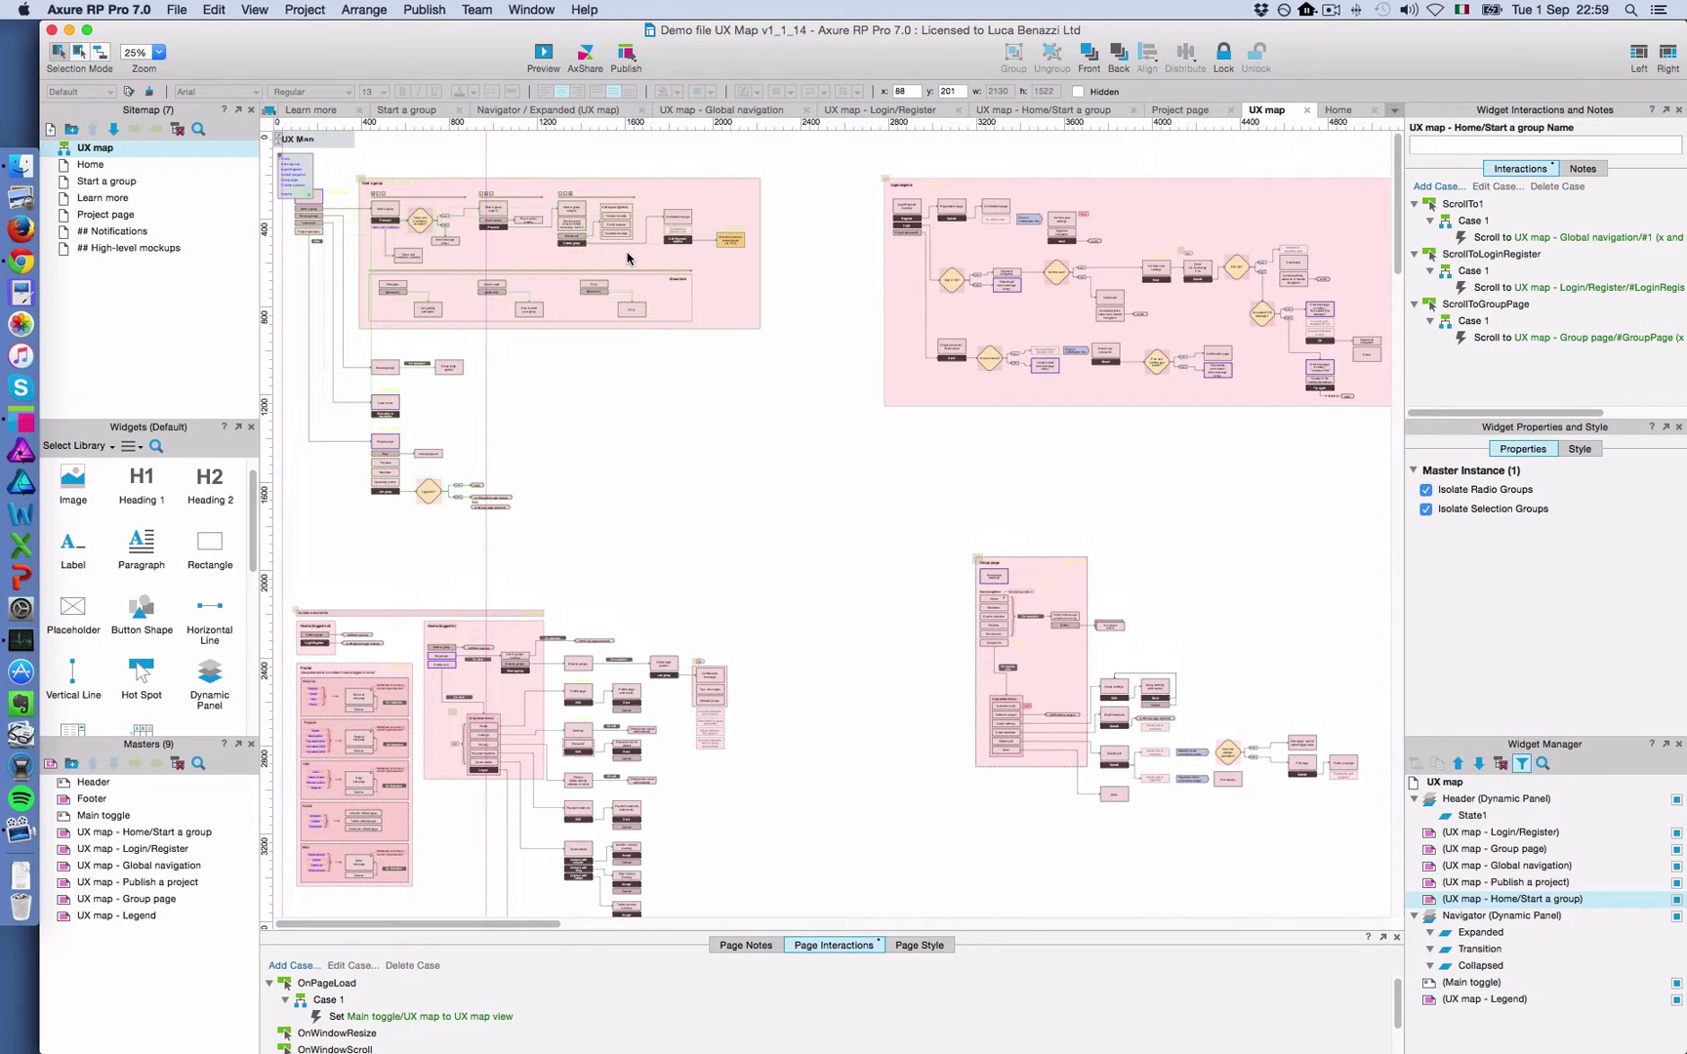
left_click(990, 262)
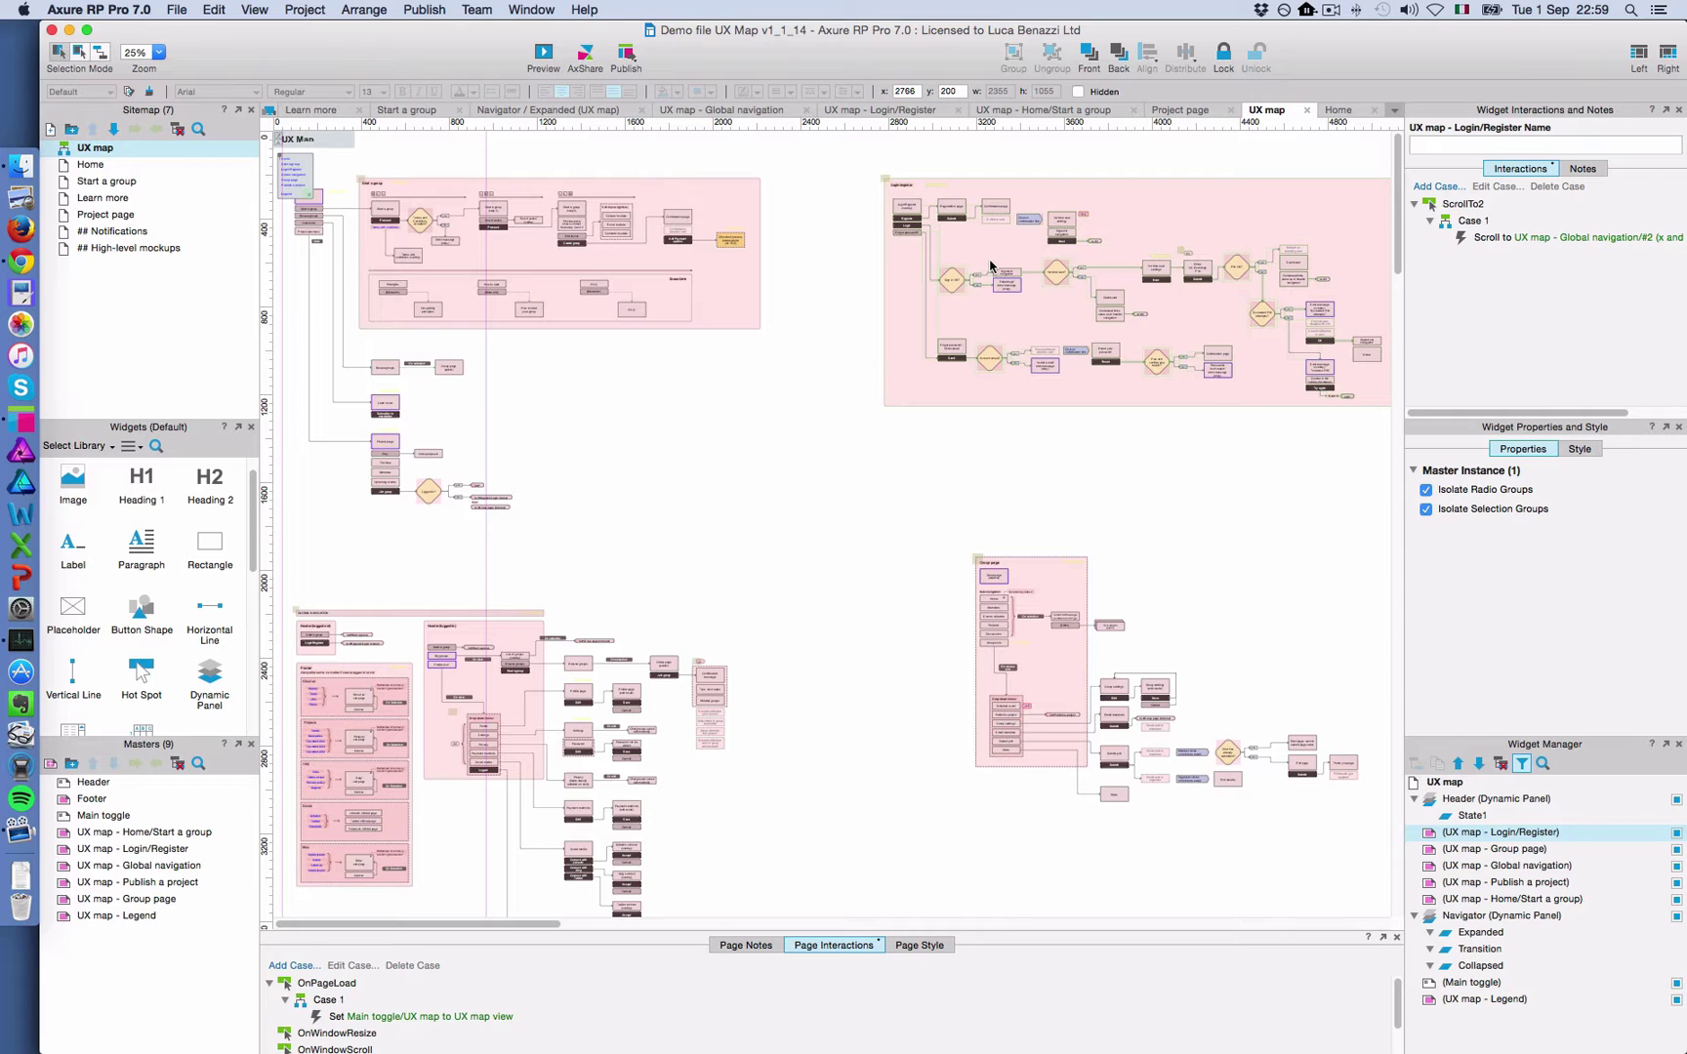
left_click_drag(964, 285, 886, 425)
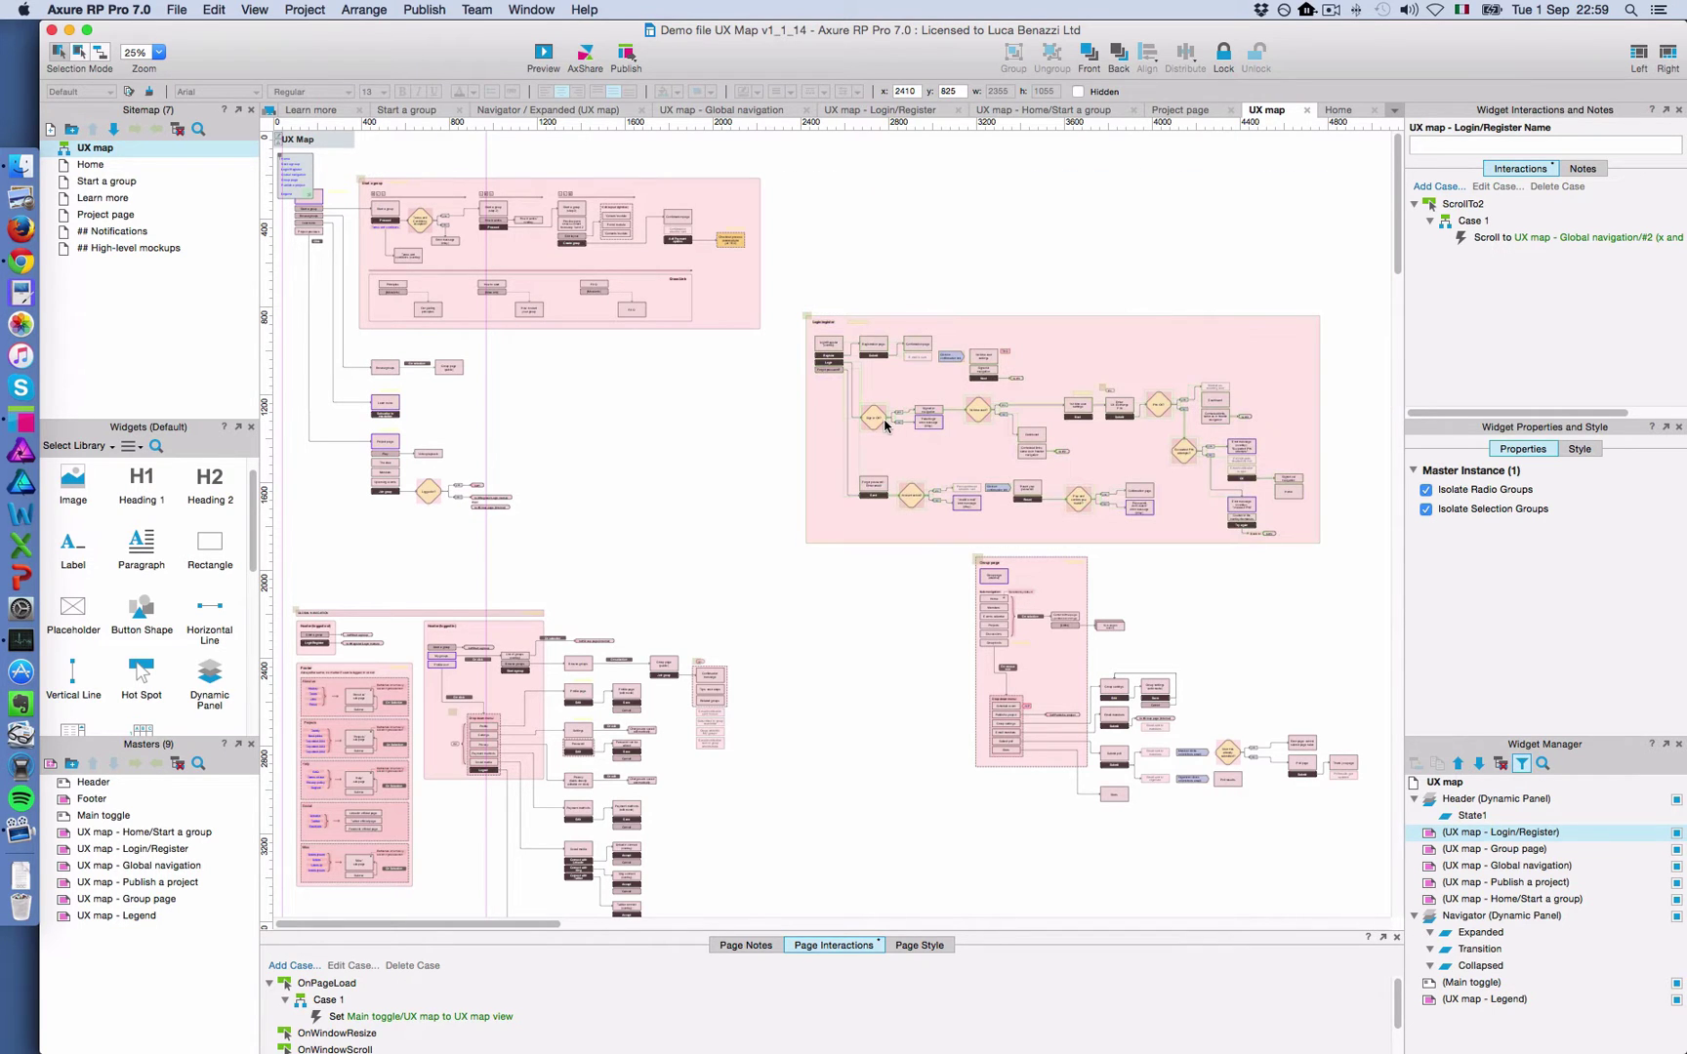
key("super+z")
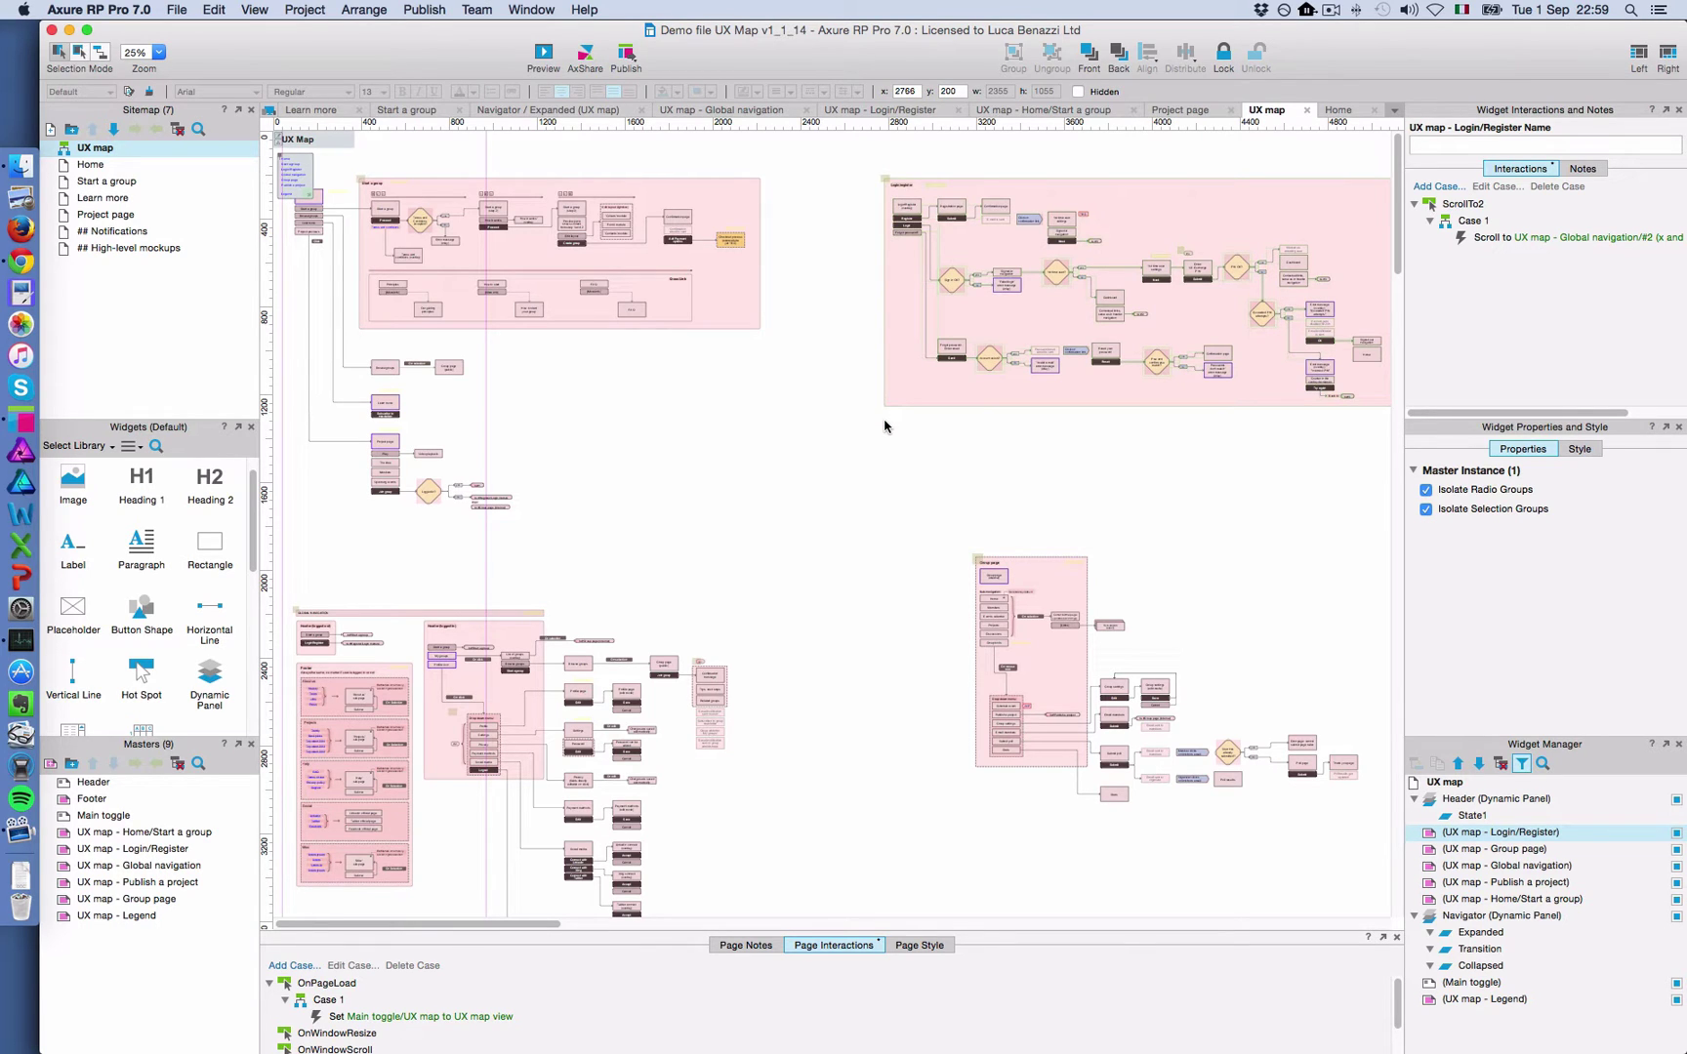
In the Empty template, connect the lower second box to the condition diamond and delete the third box's connector
mouse_move(152, 154)
key("ctrl+Down")
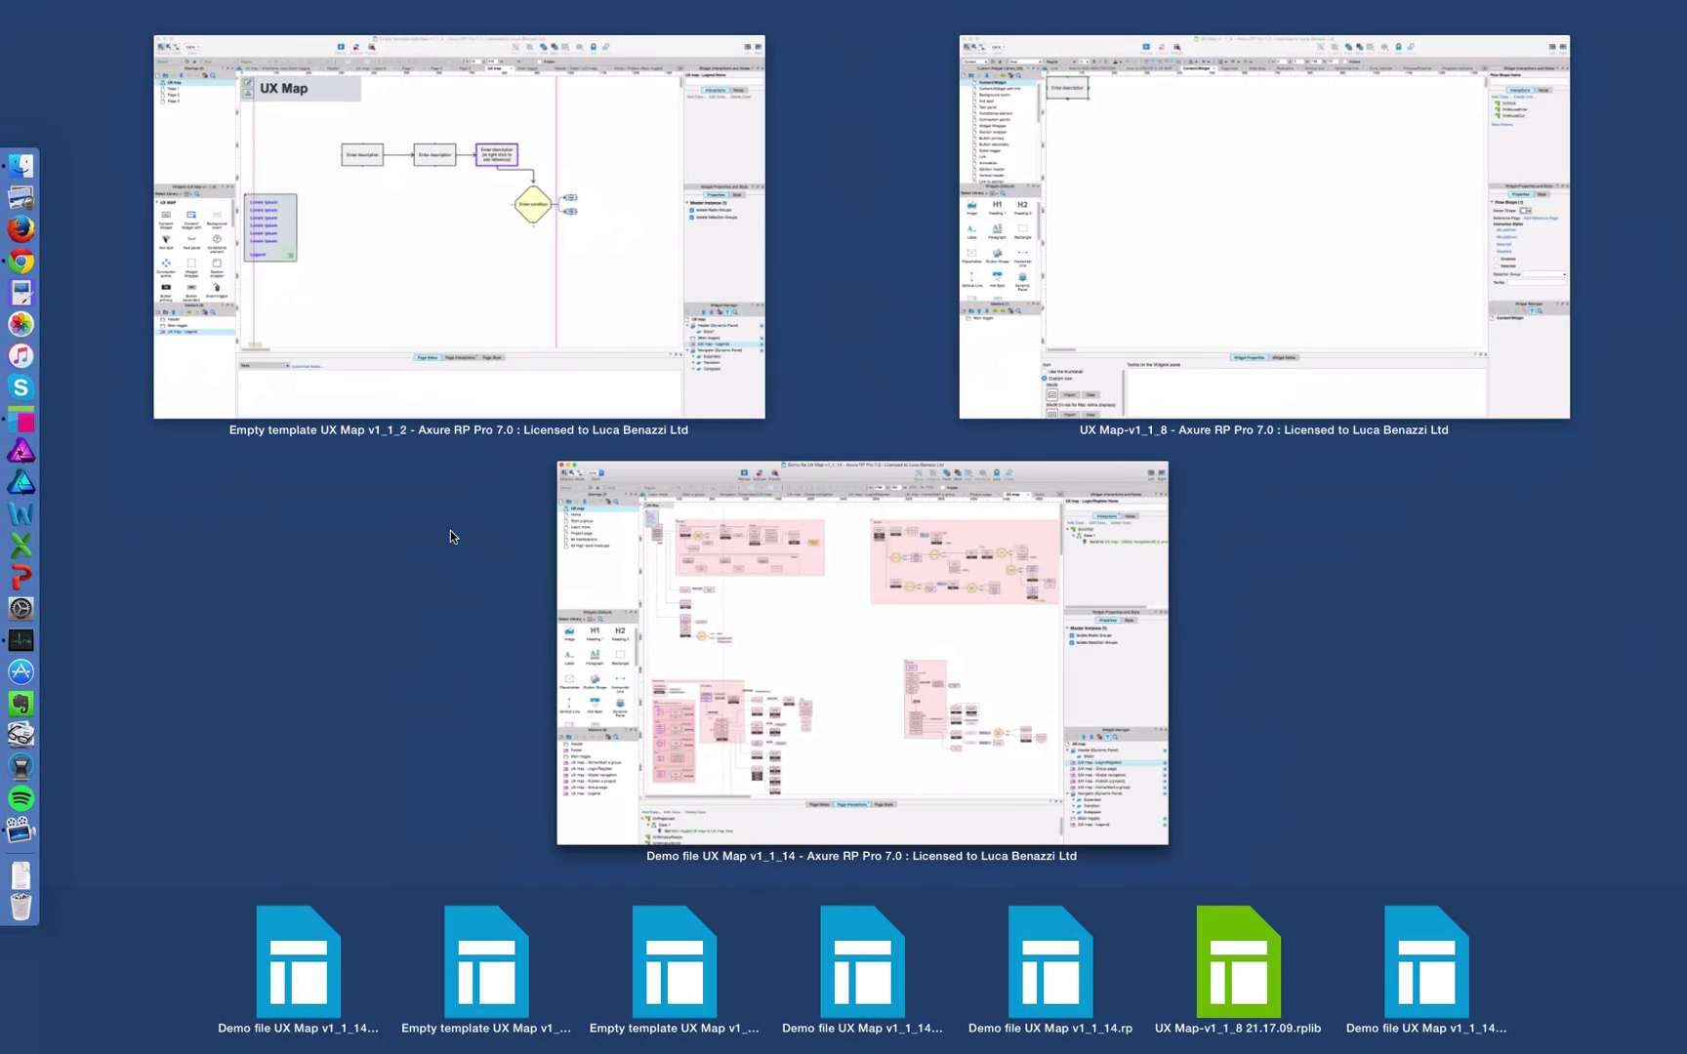
left_click(437, 268)
left_click_drag(528, 295, 810, 477)
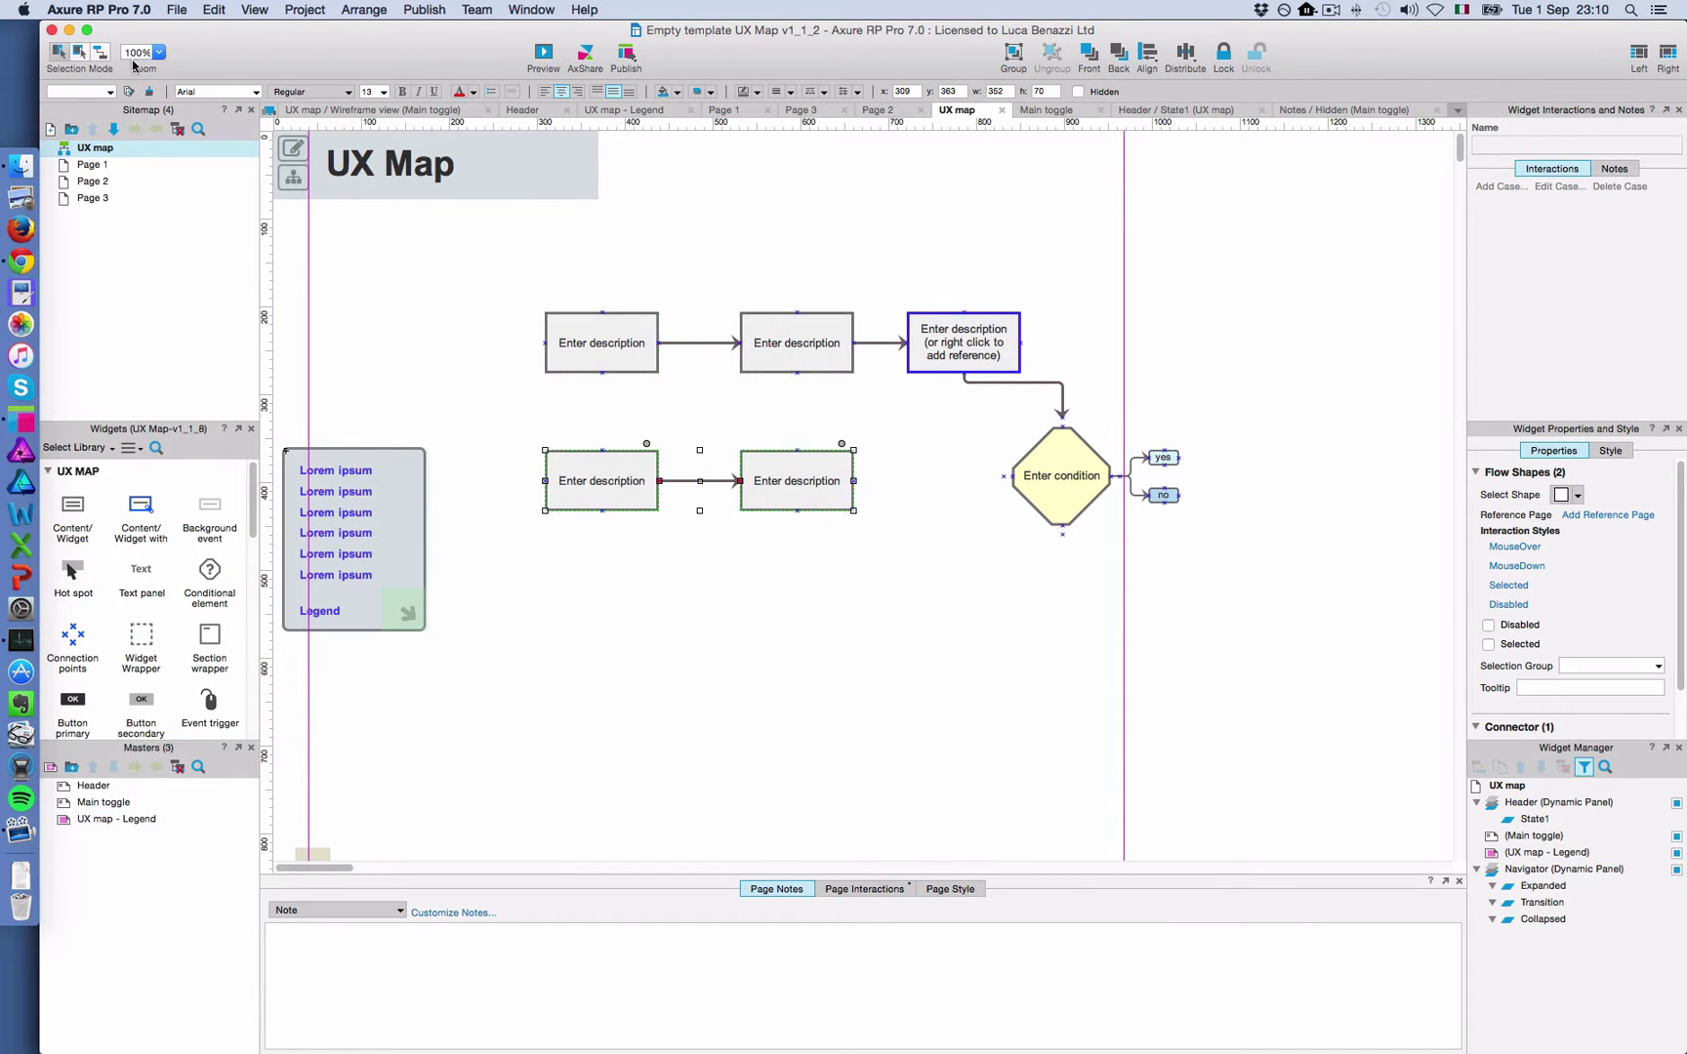
left_click(99, 55)
left_click_drag(863, 478, 1010, 477)
left_click(1064, 401)
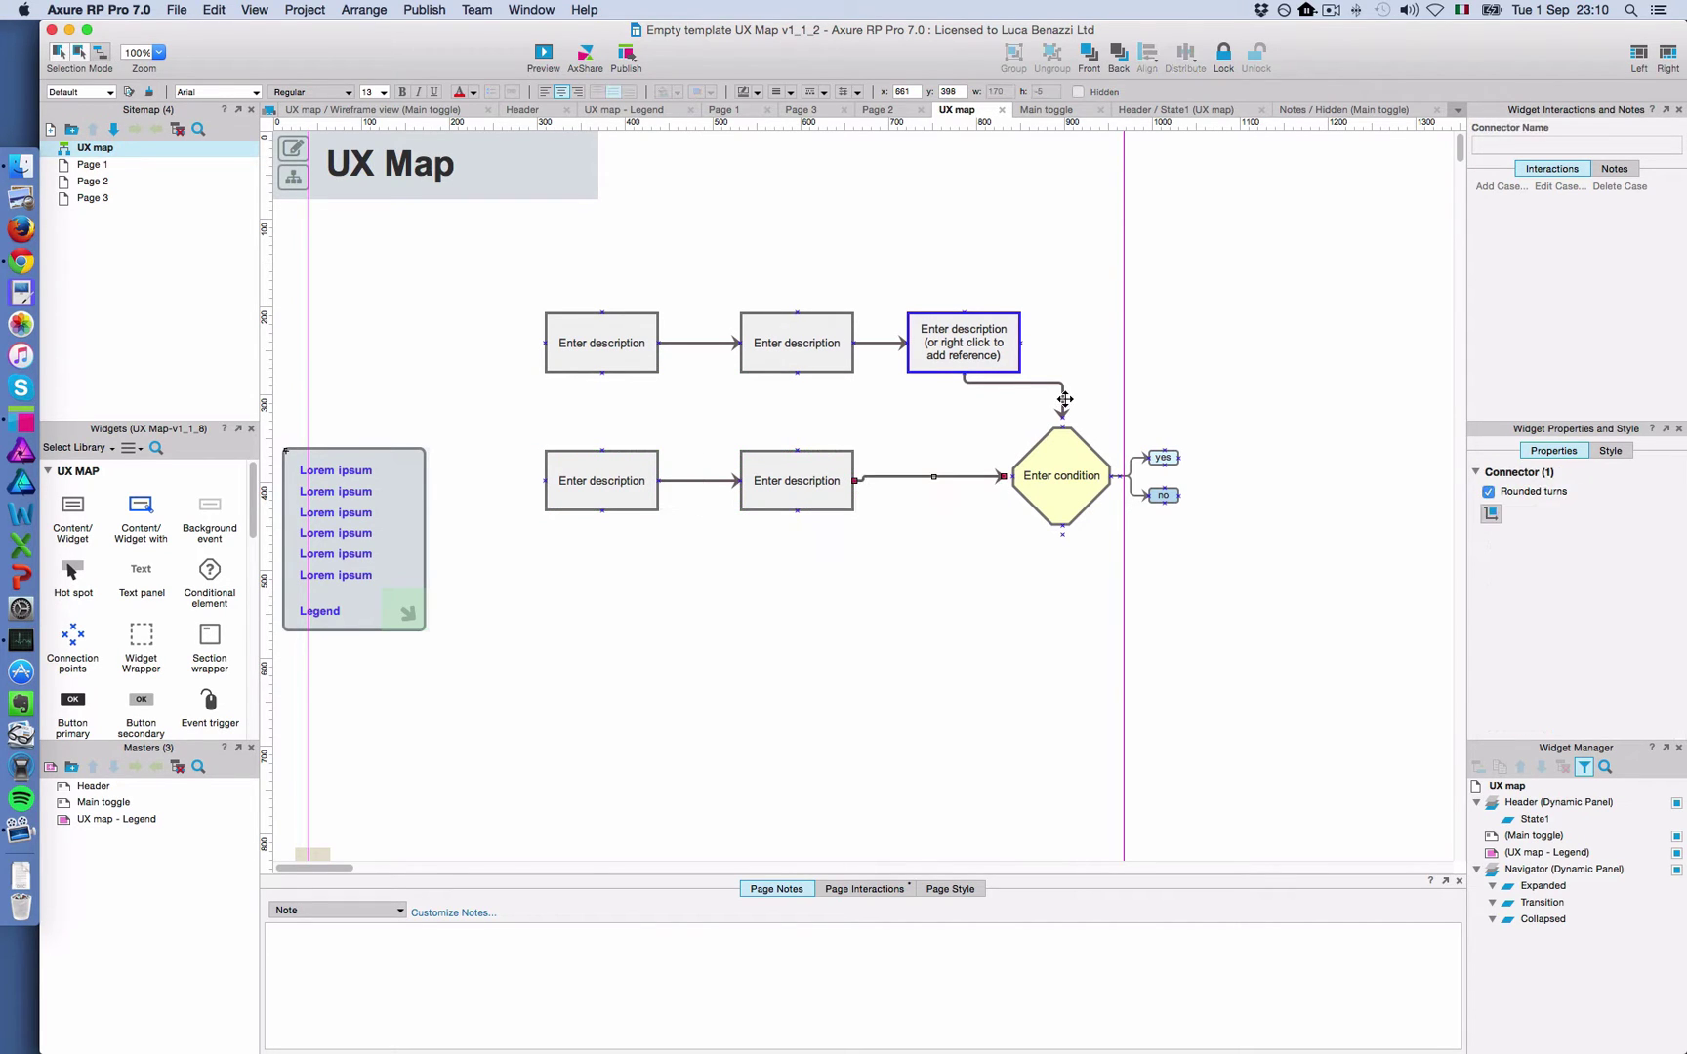
key("Delete")
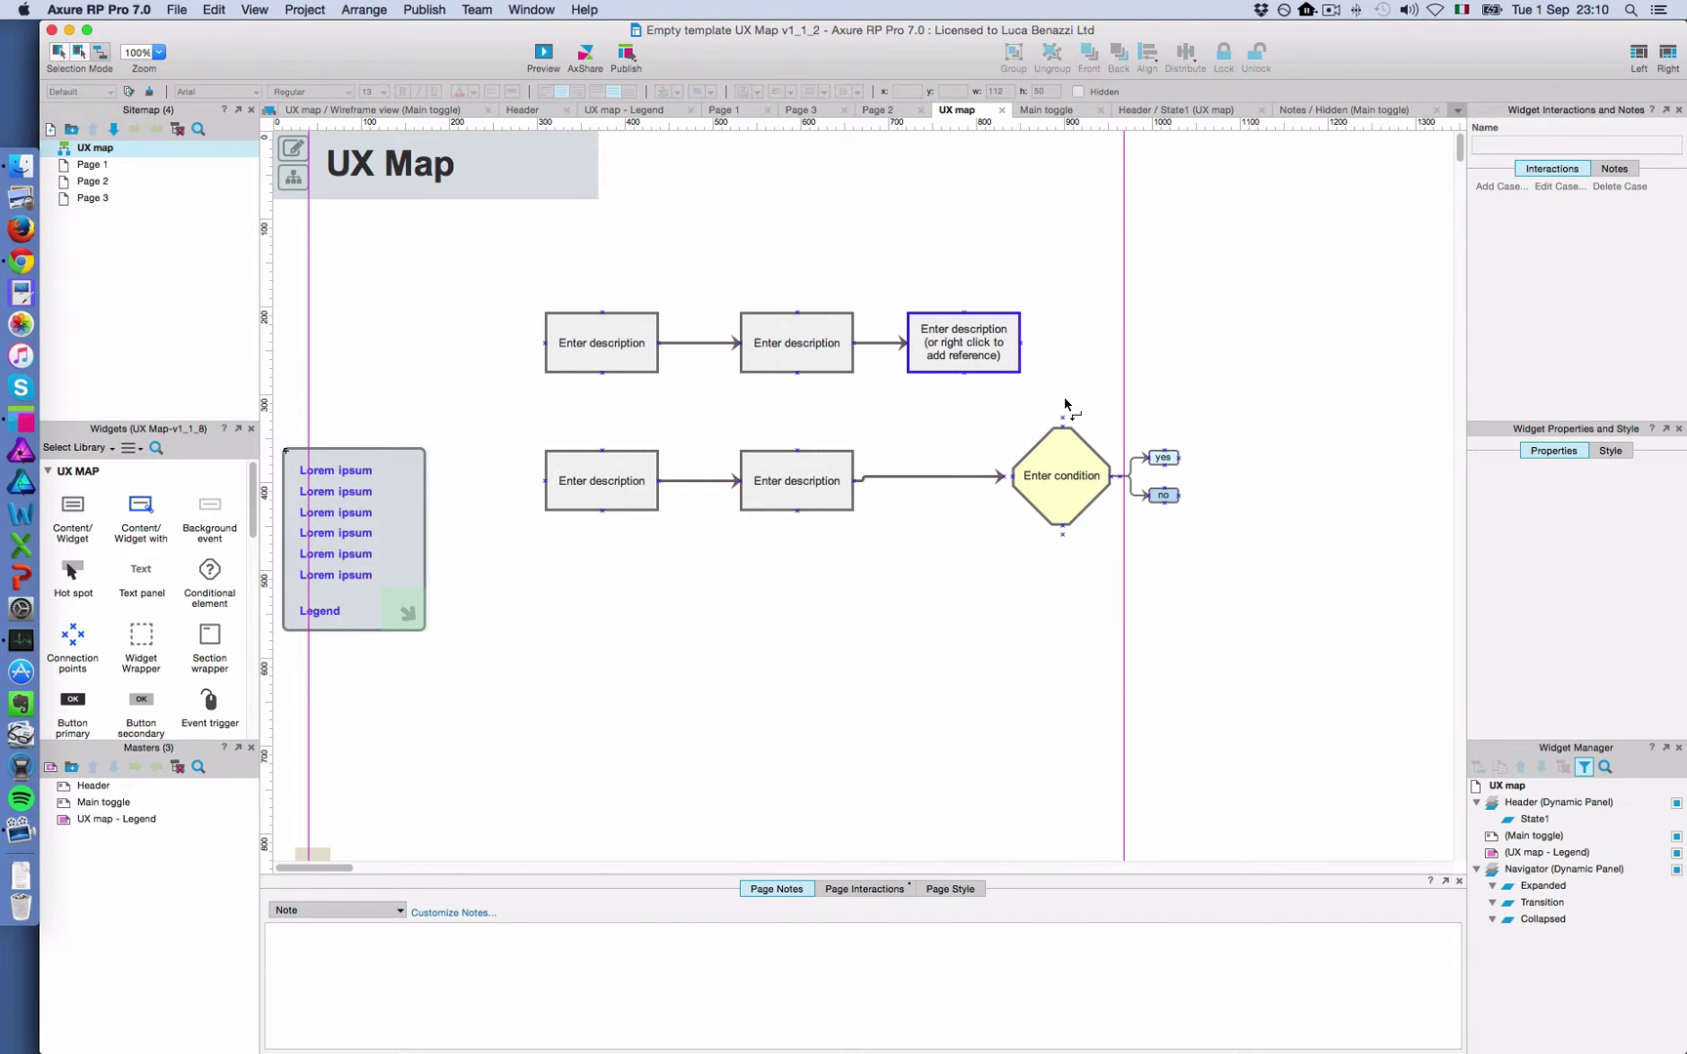
Convert the whole flow diagram into a new master named MODULE A
left_click(61, 53)
left_click_drag(531, 271, 1232, 663)
right_click(962, 342)
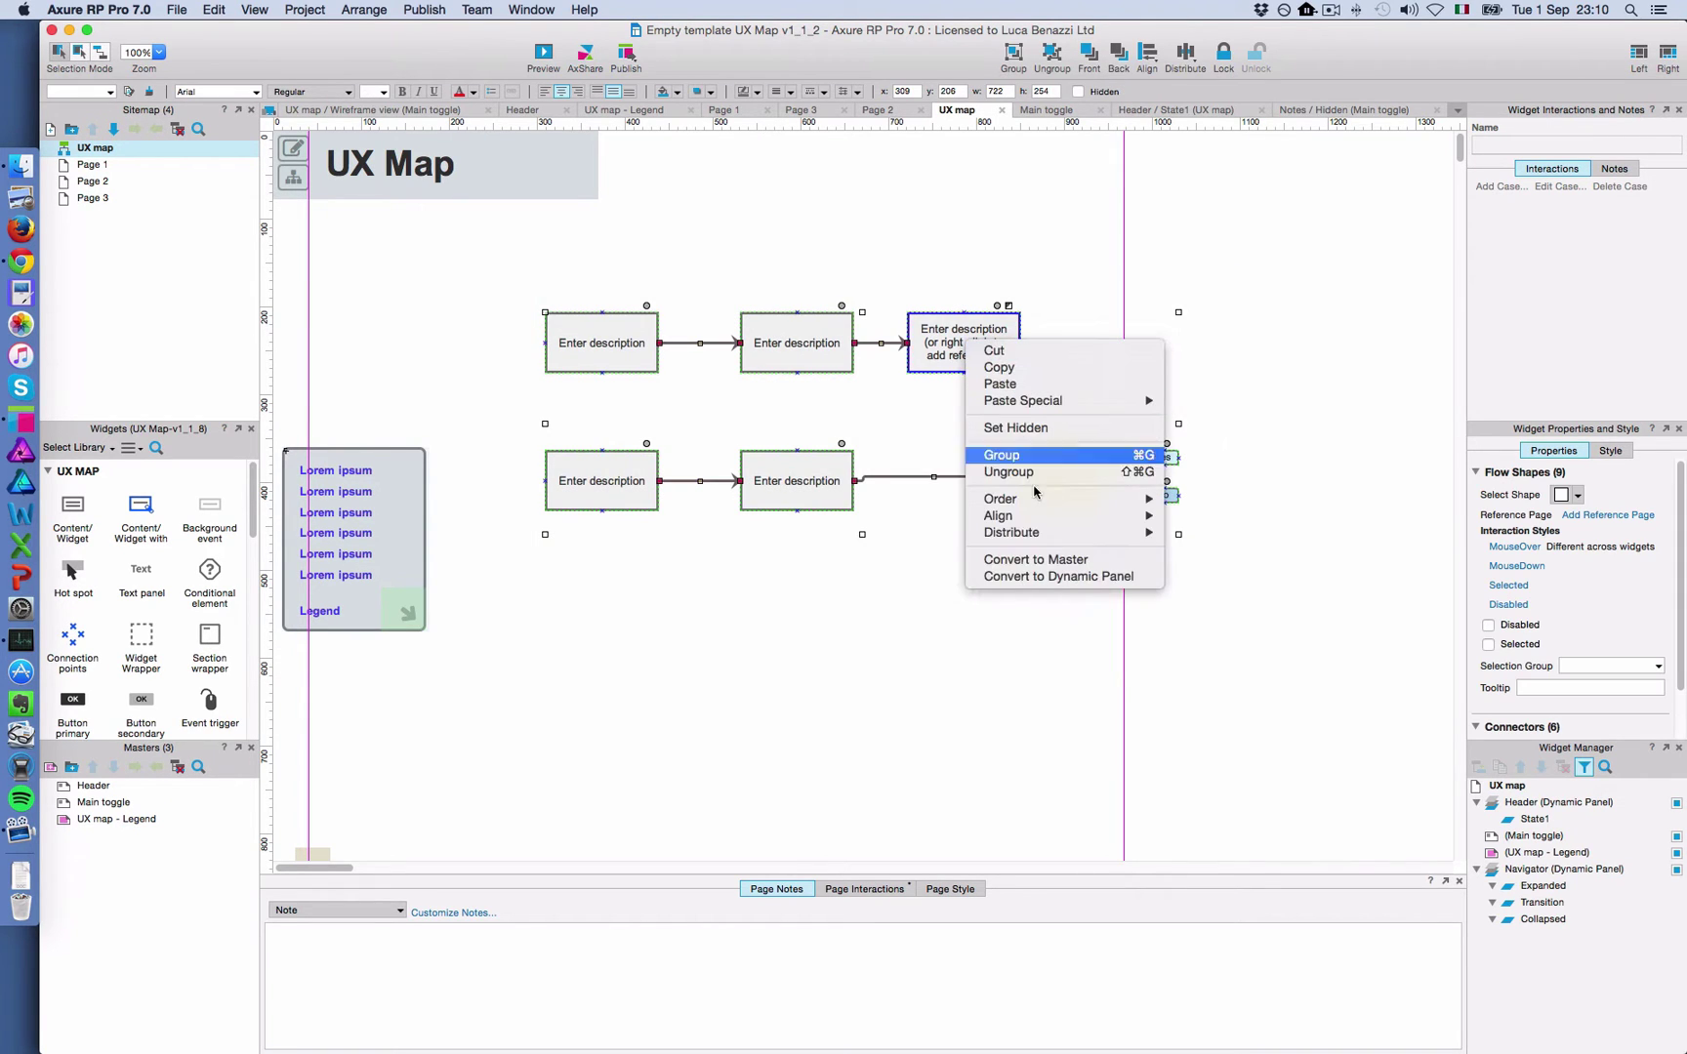
left_click(1043, 560)
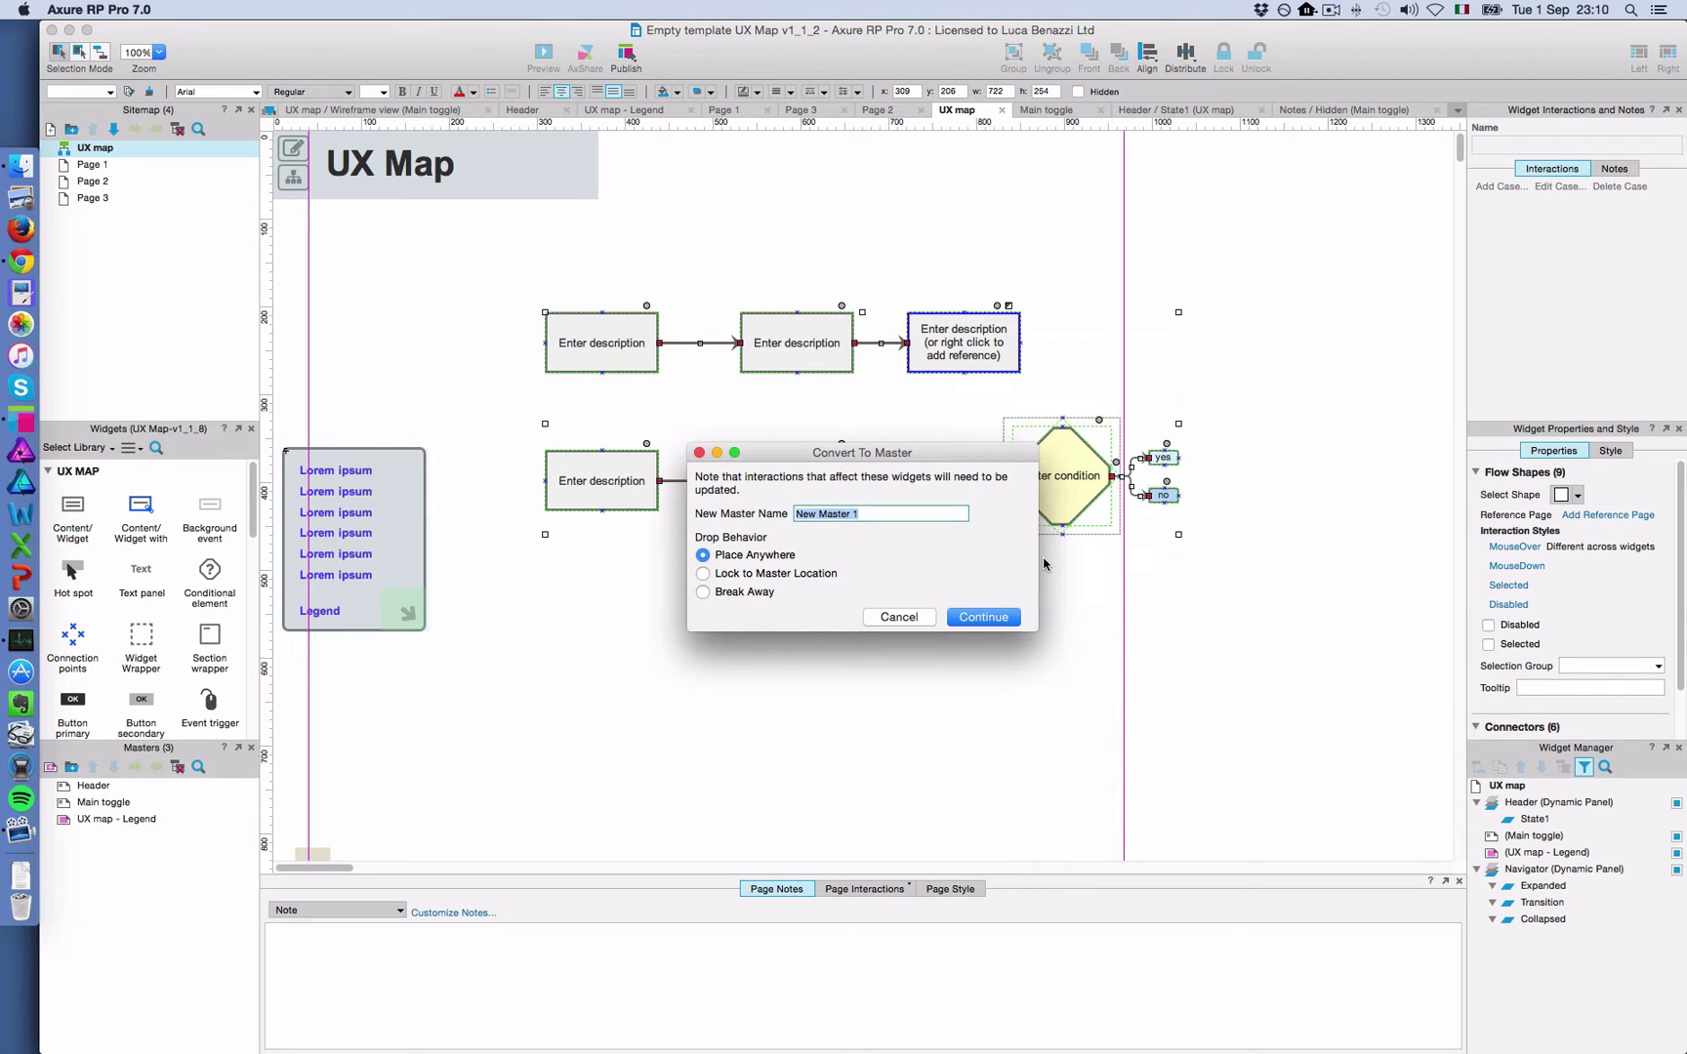
type("MODULE A")
key("Return")
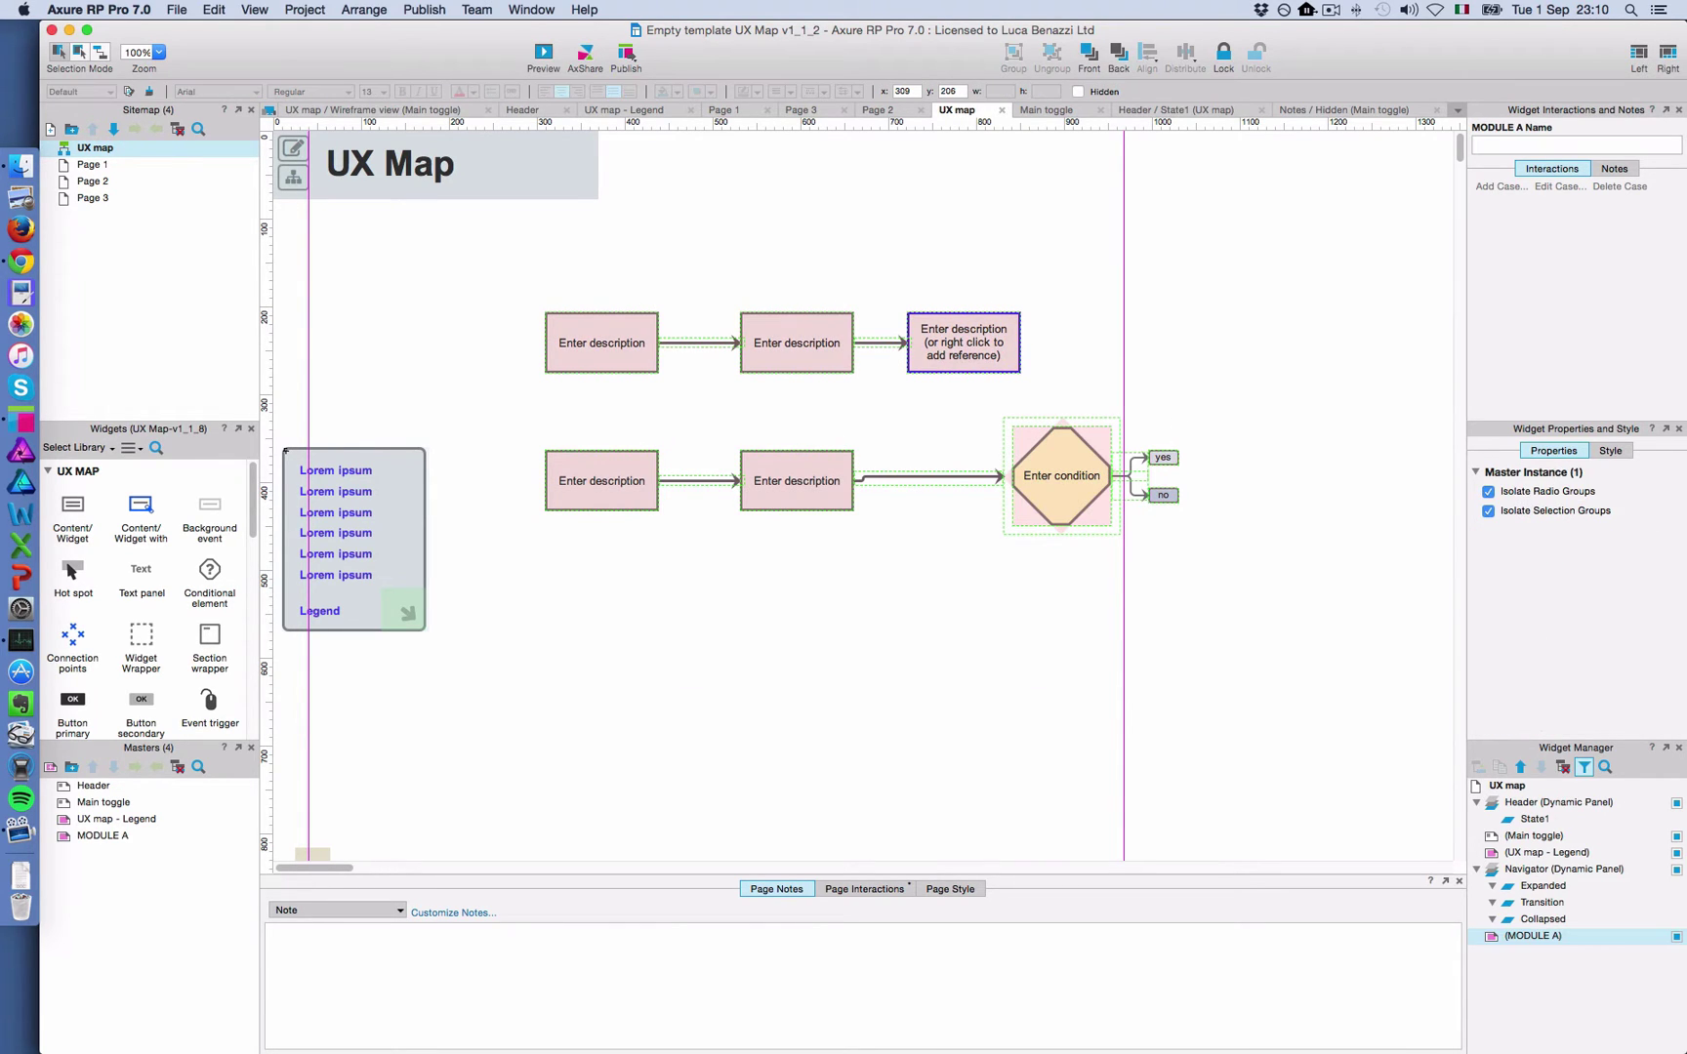
left_click(124, 836)
left_click(195, 819)
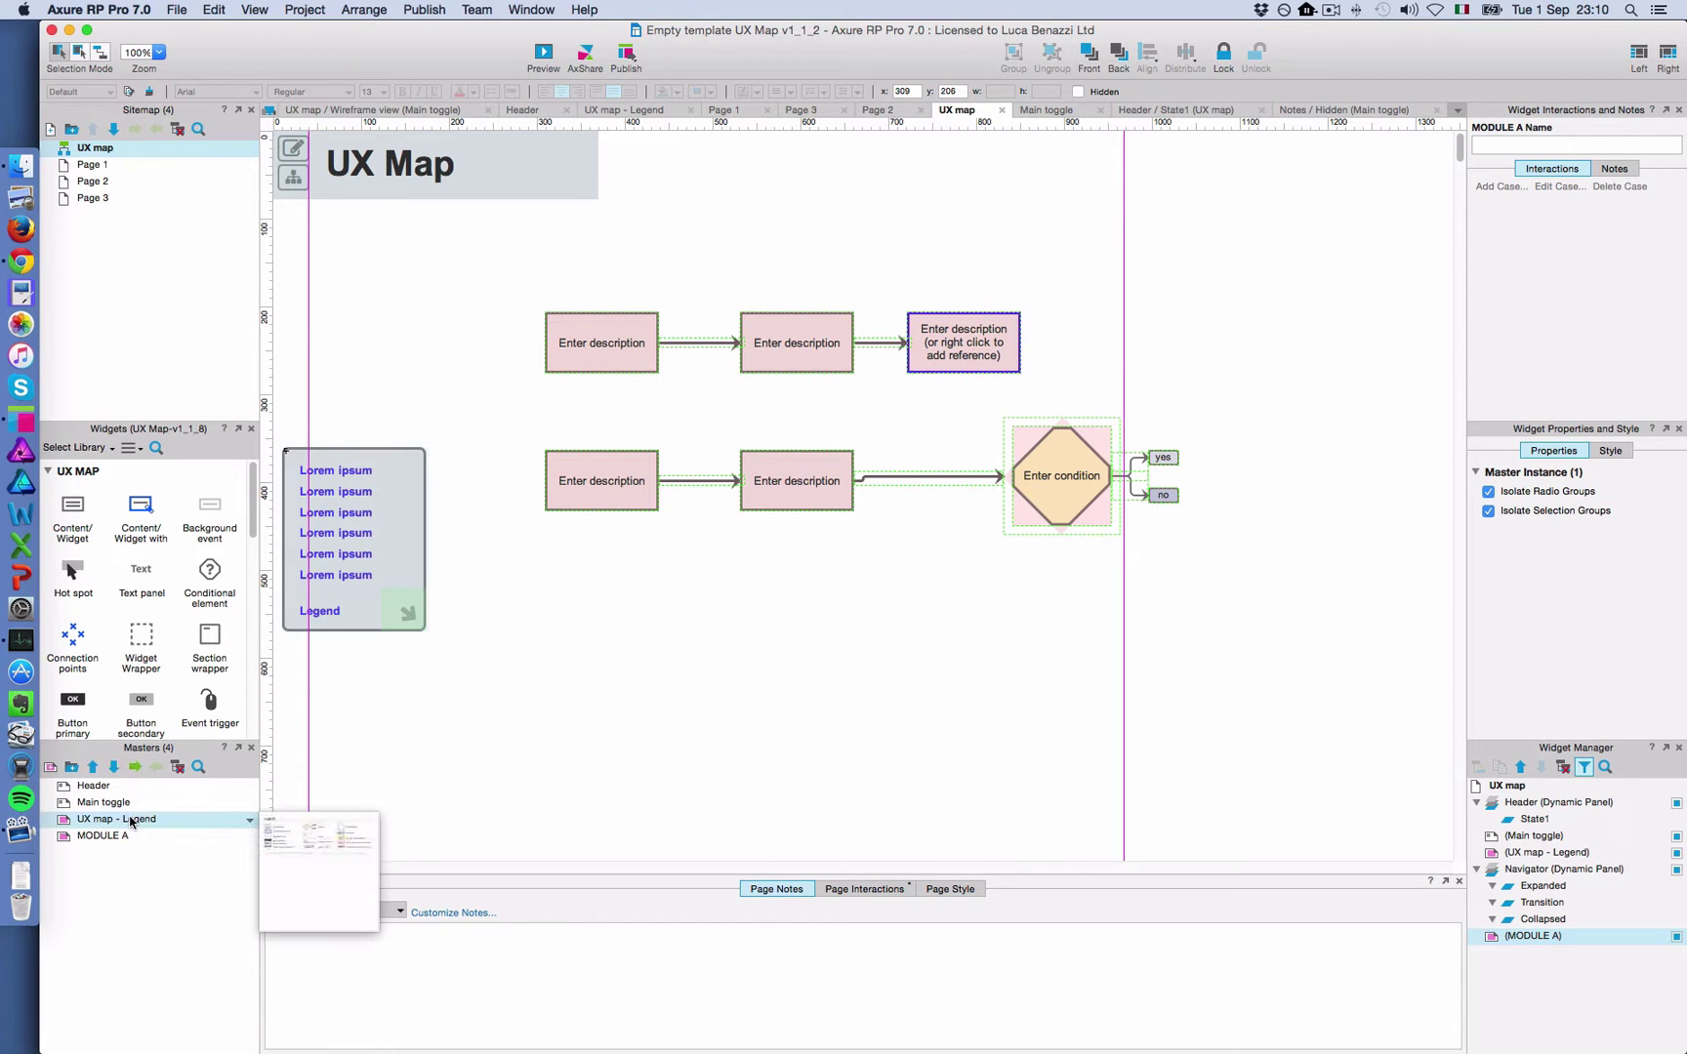
scroll(436, 790, "down", 3)
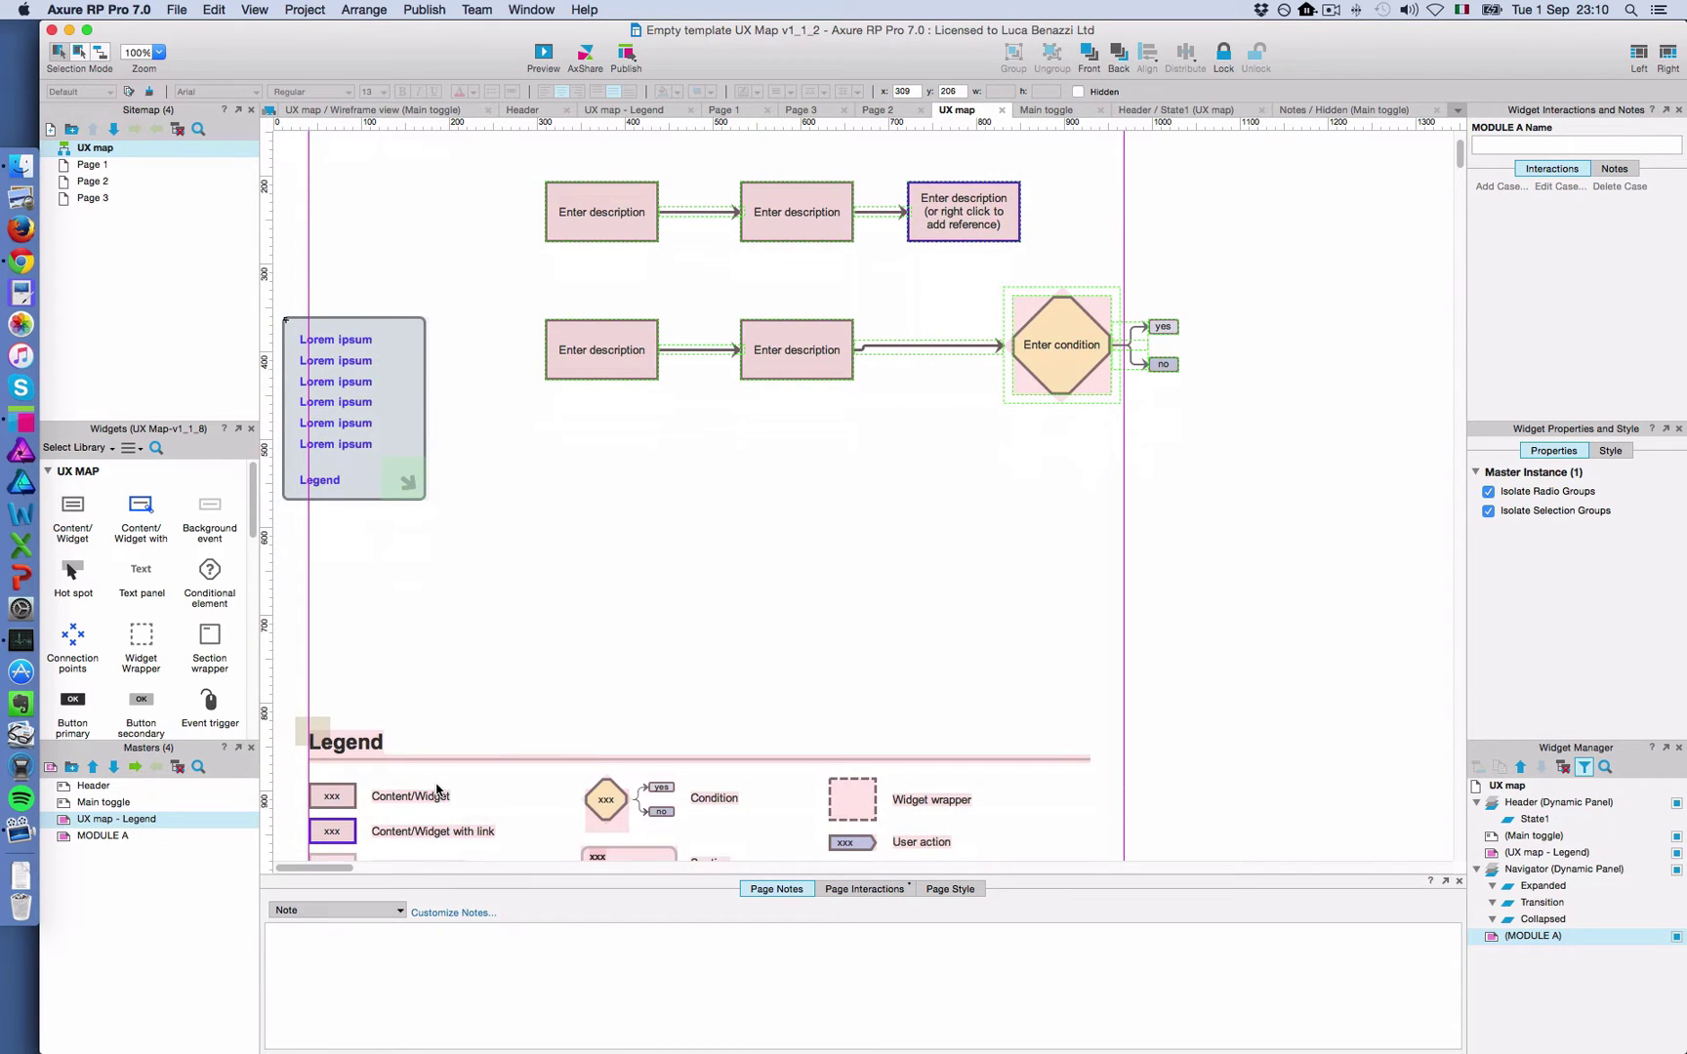
Rename the navigator's first Lorem ipsum link to 'Module A', then open the MODULE A master
left_click(383, 382)
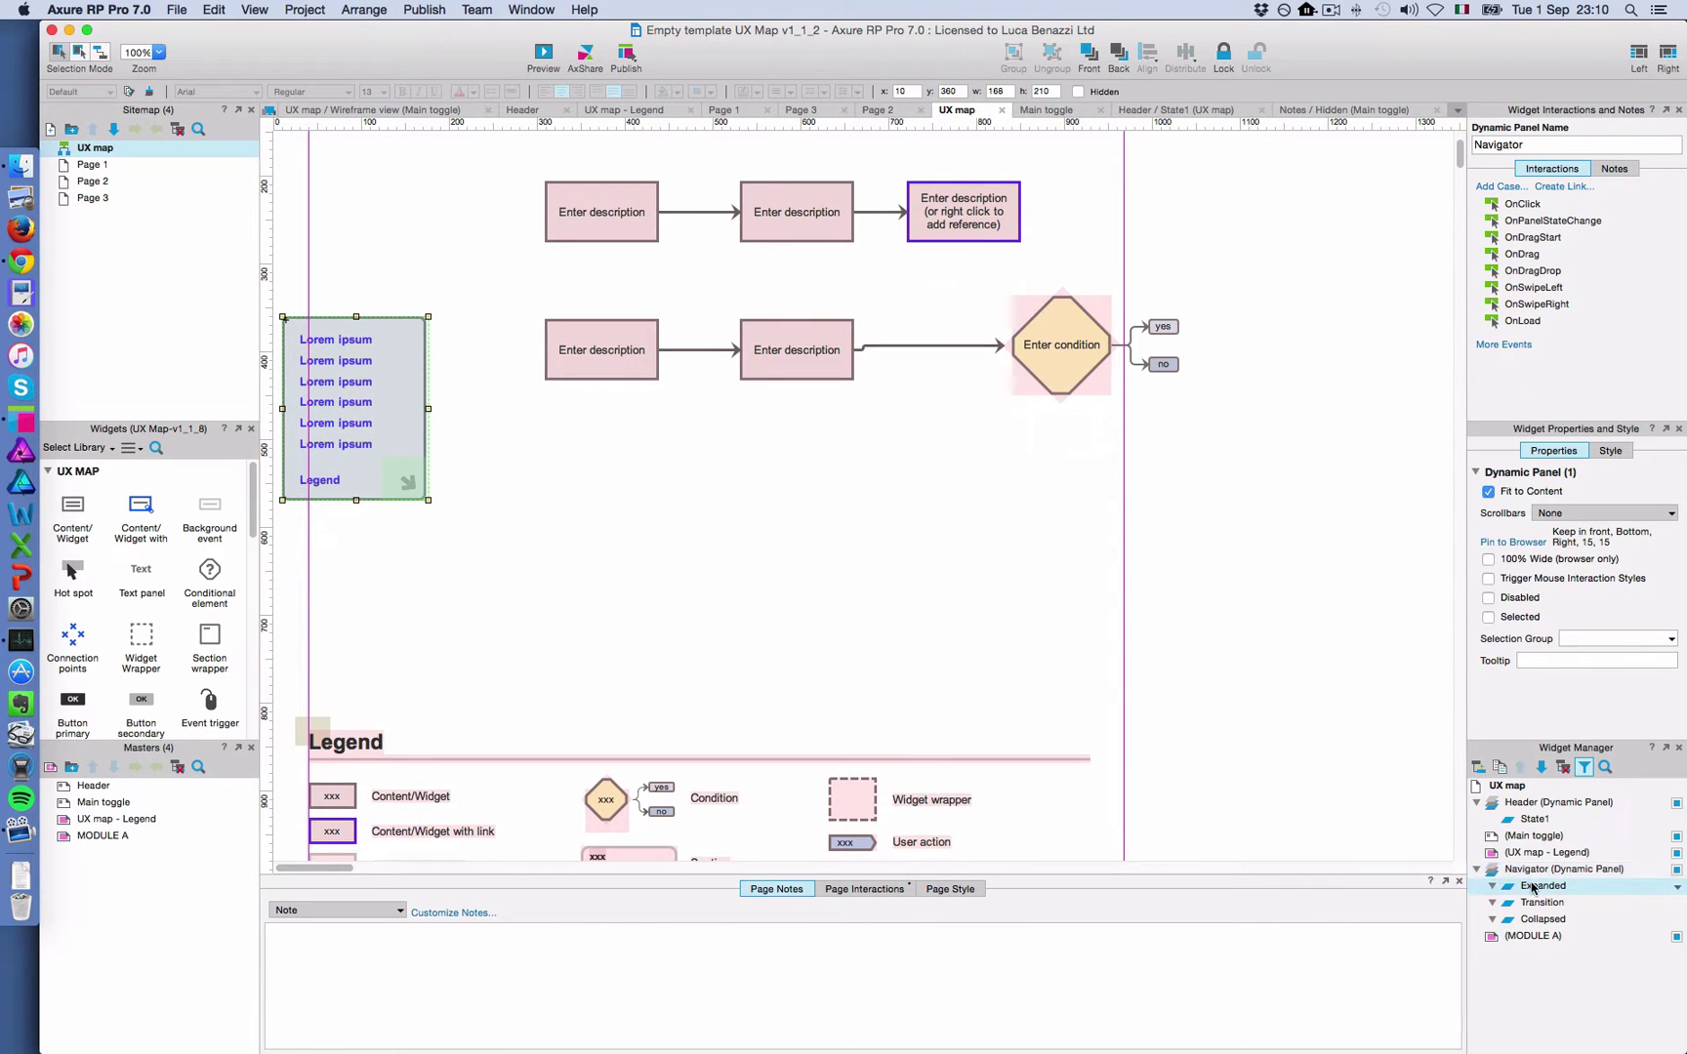
double_click(1581, 889)
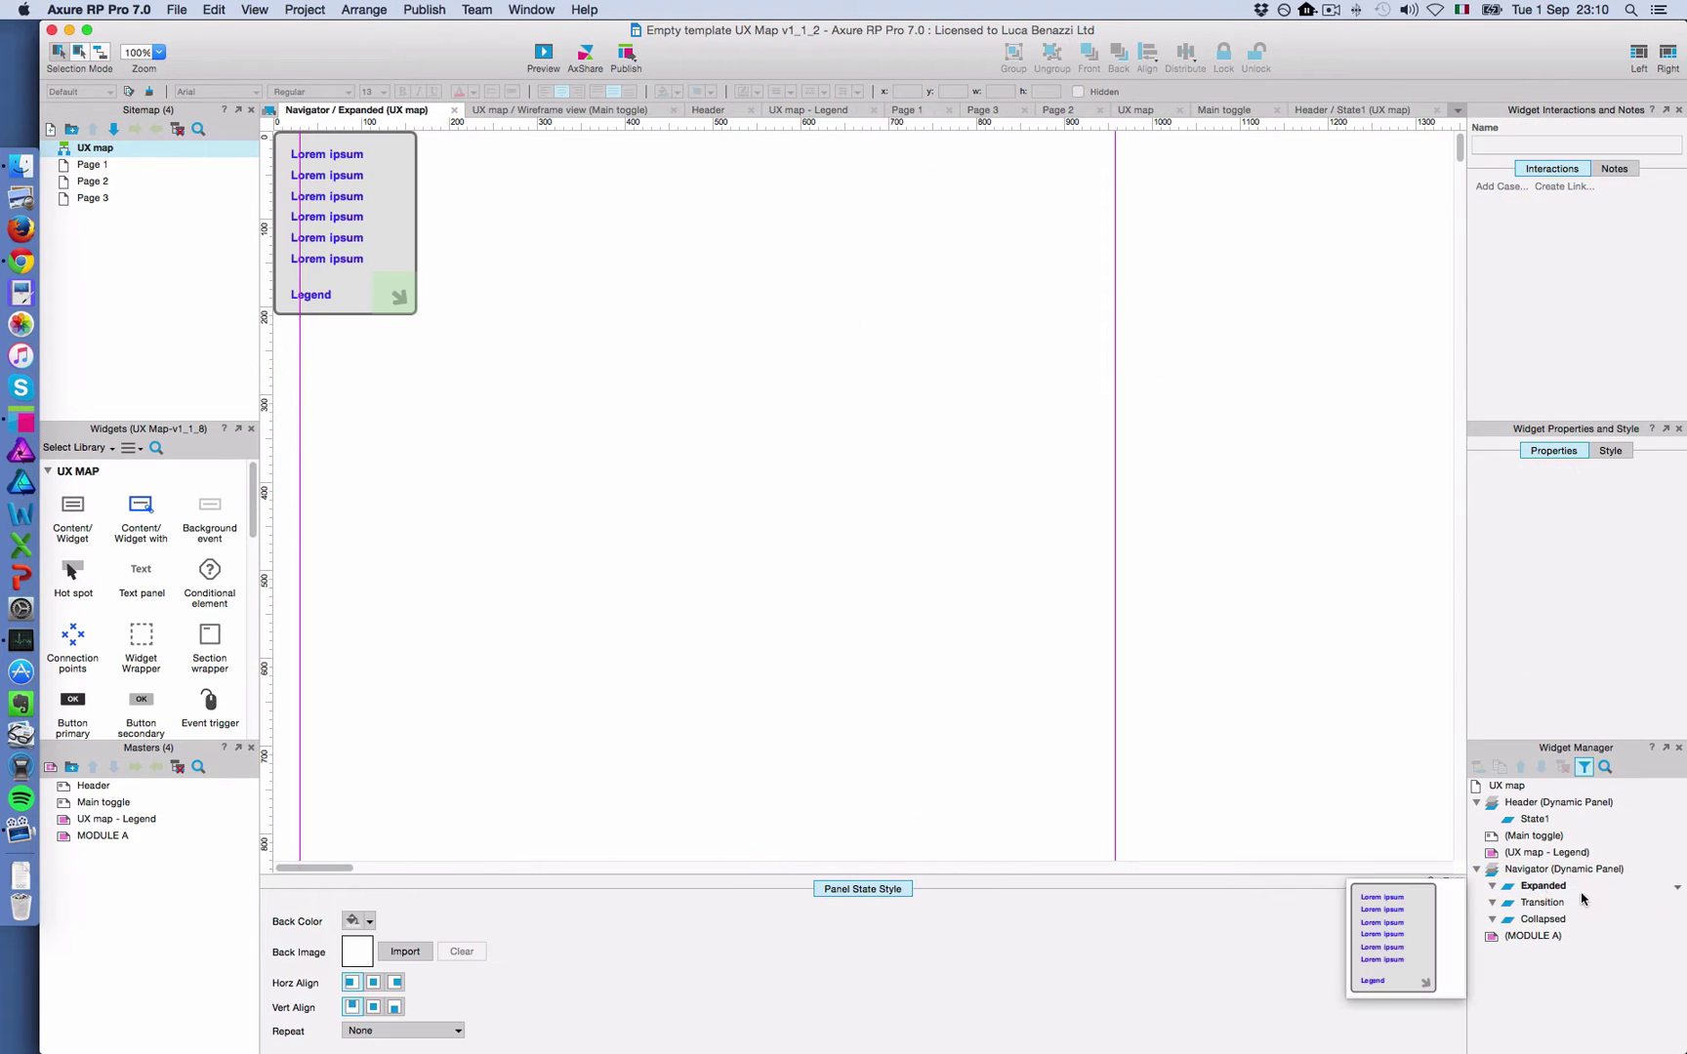
left_click(343, 154)
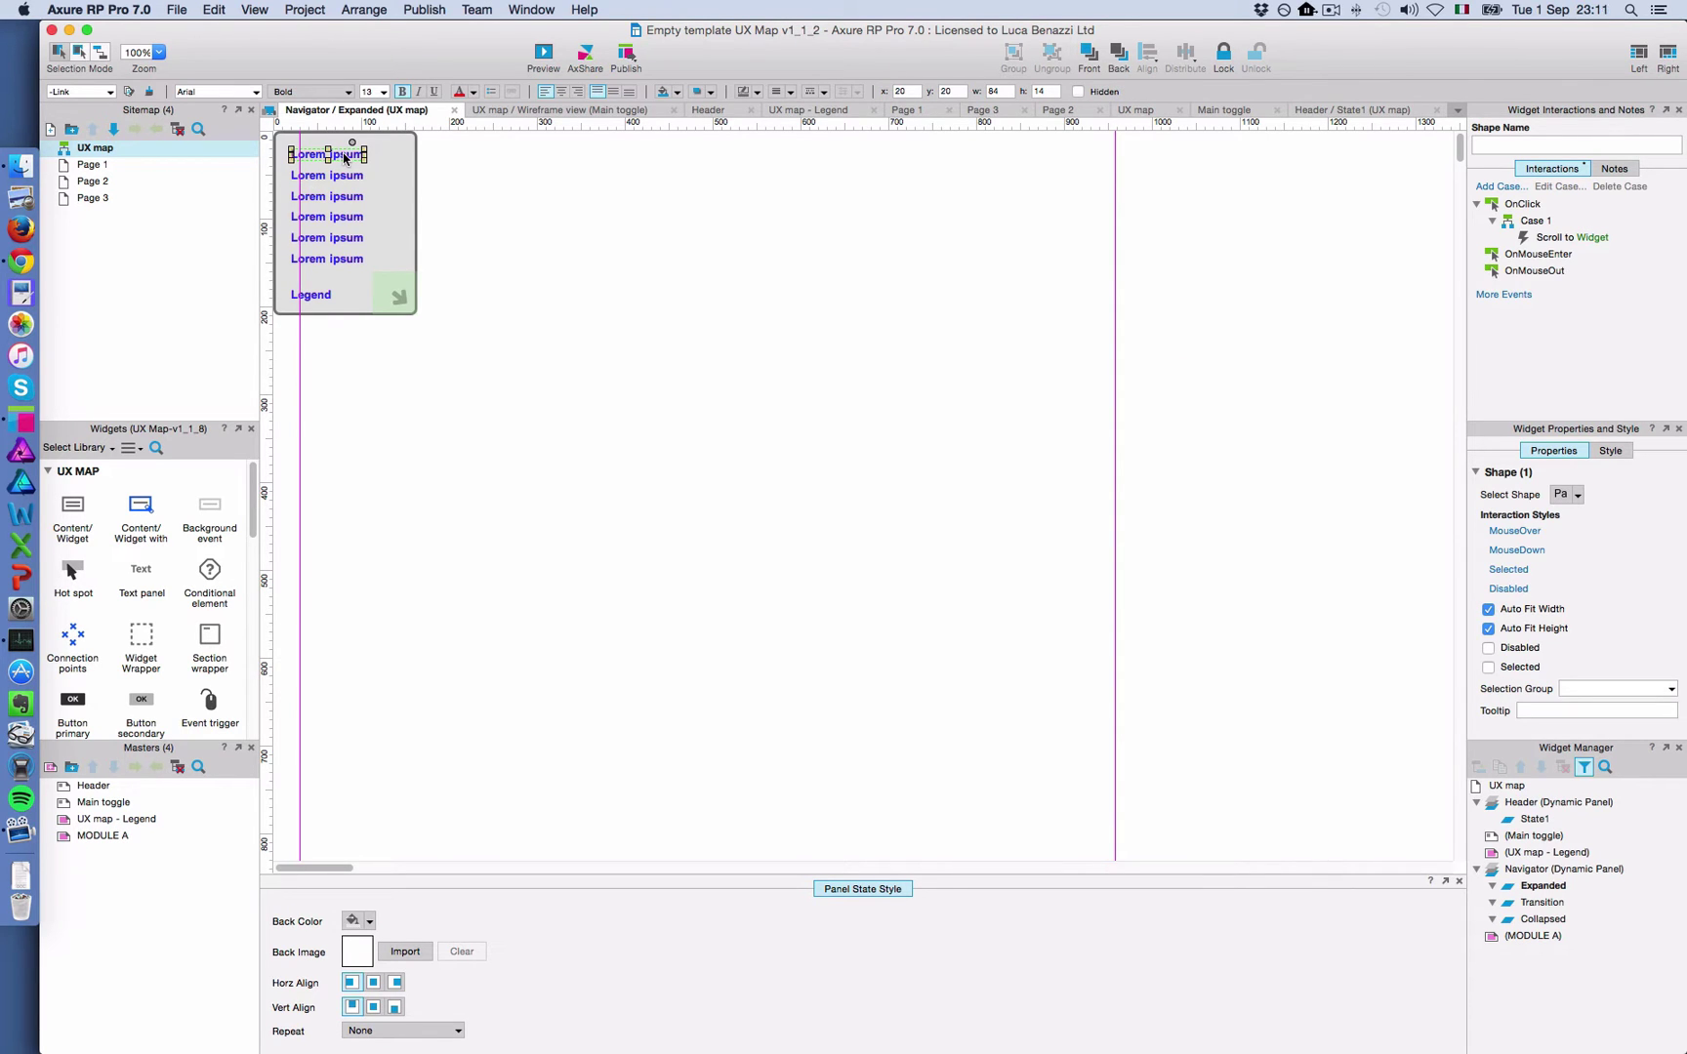
double_click(344, 154)
type("Module A")
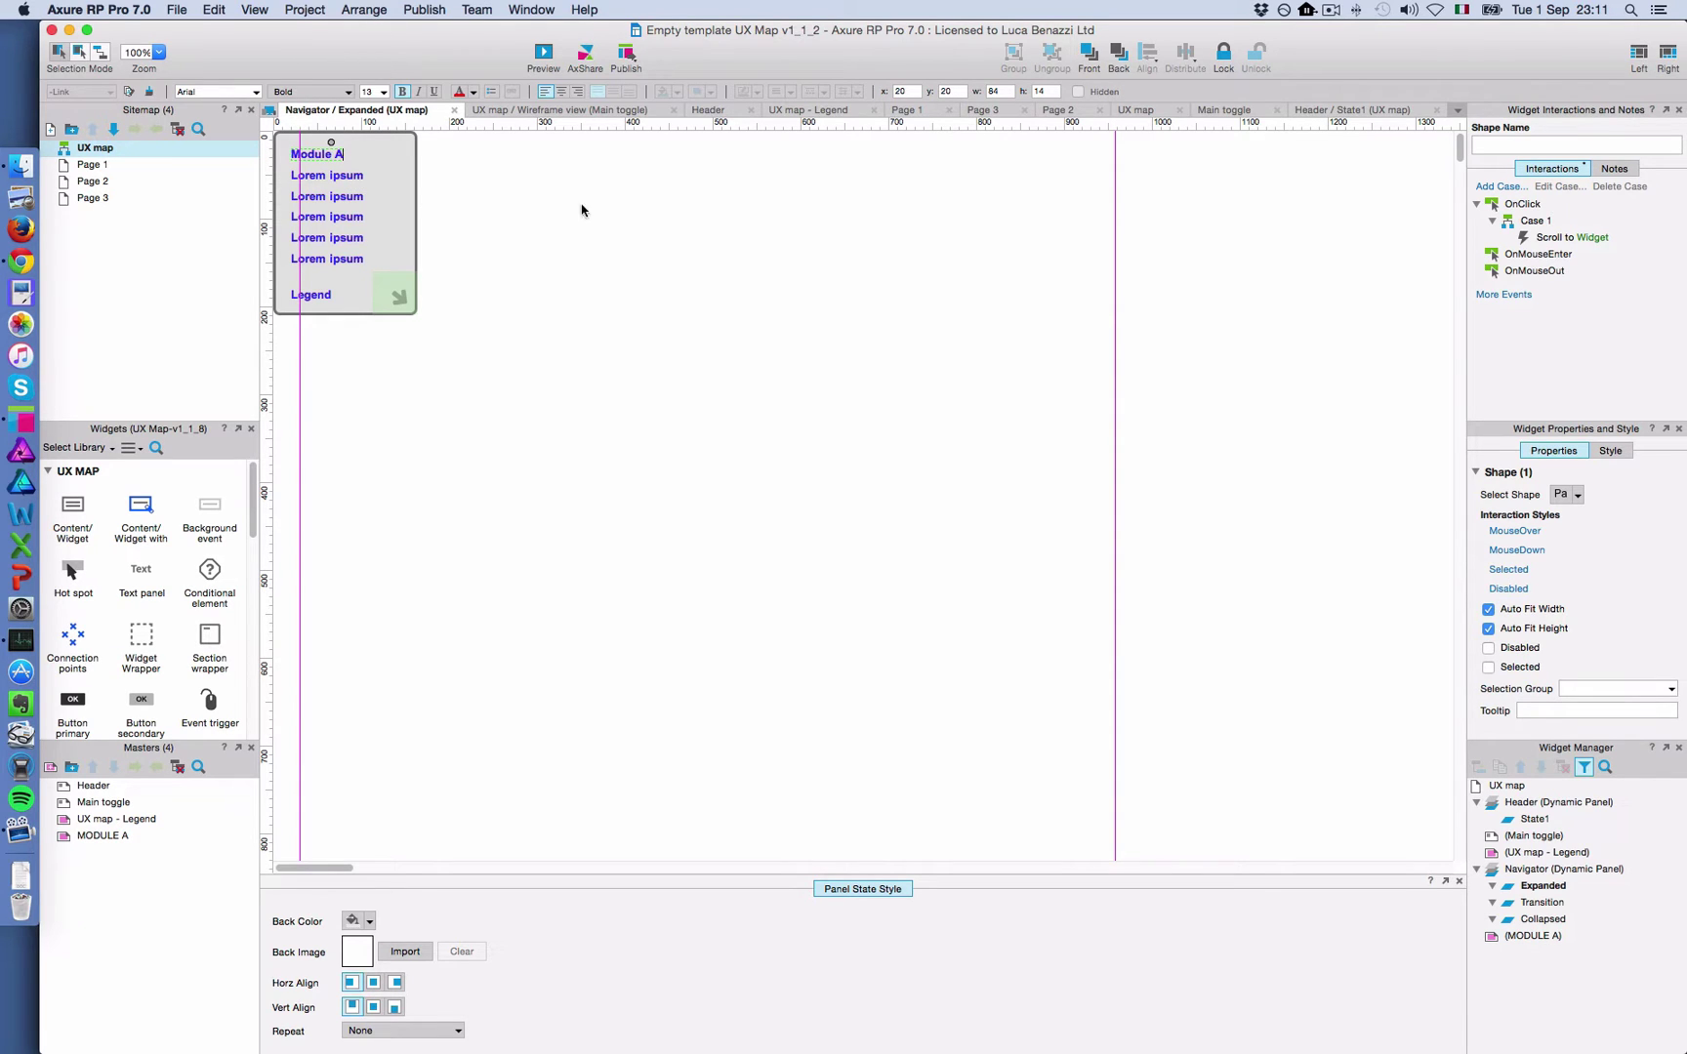
left_click(1558, 238)
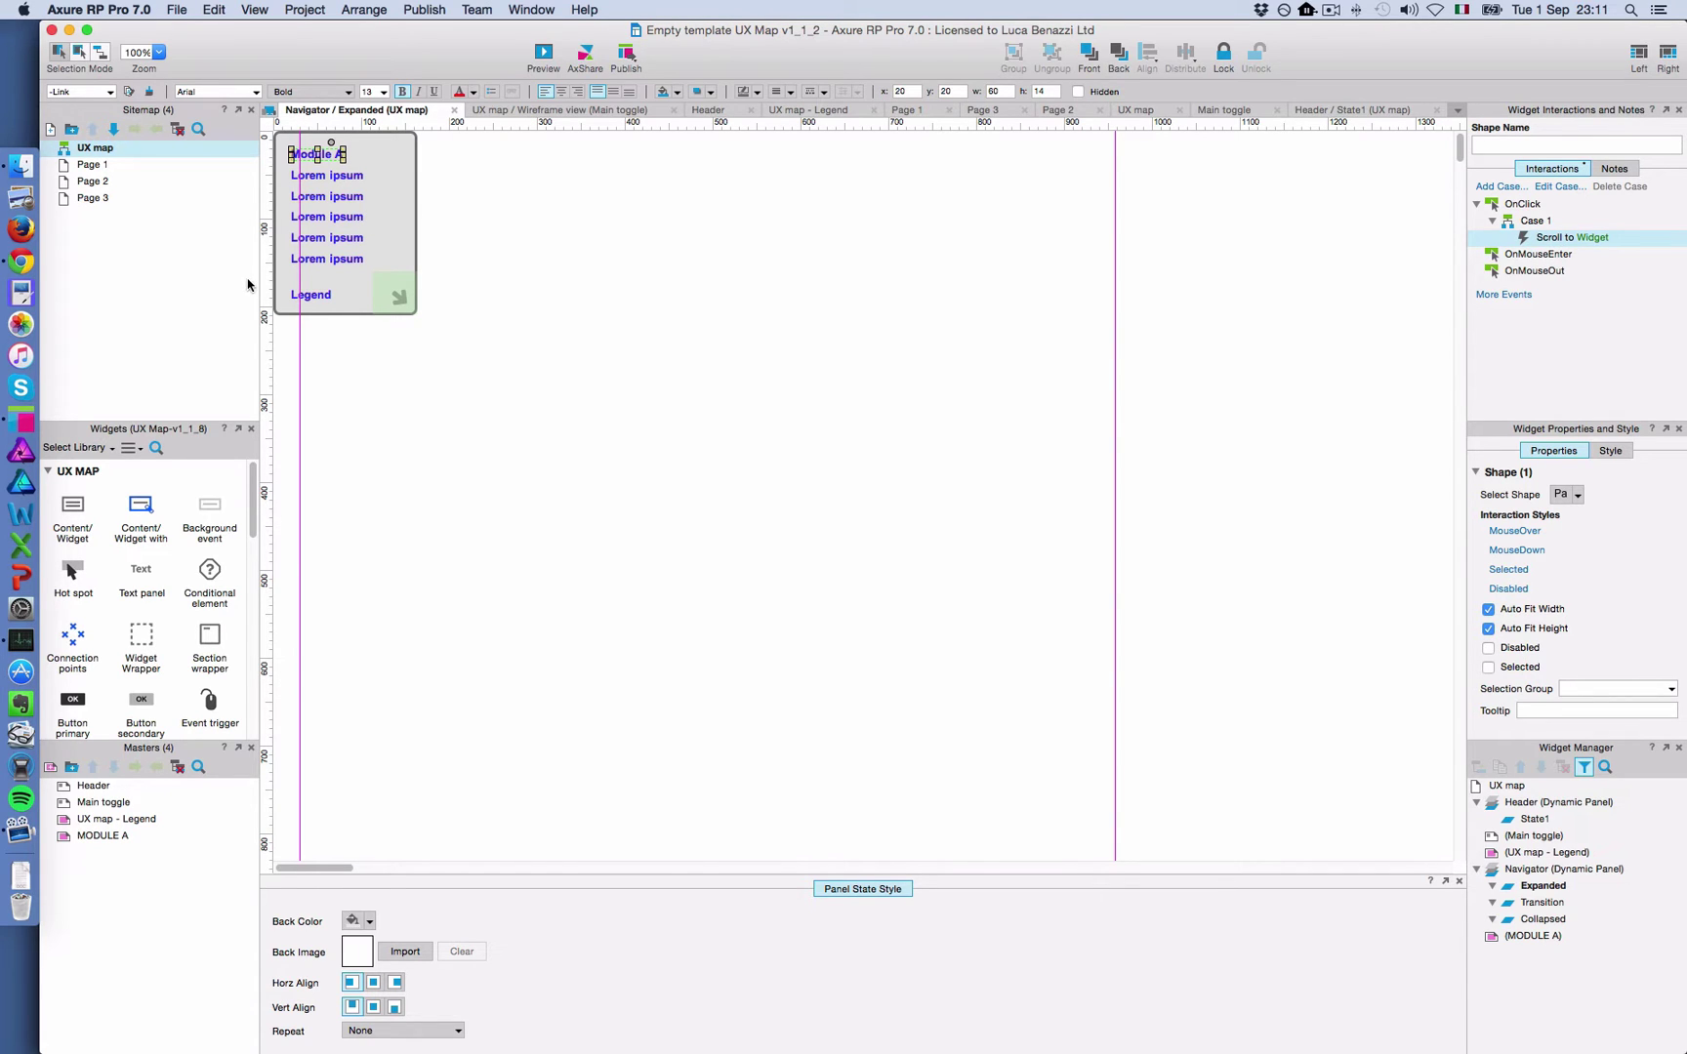
double_click(102, 836)
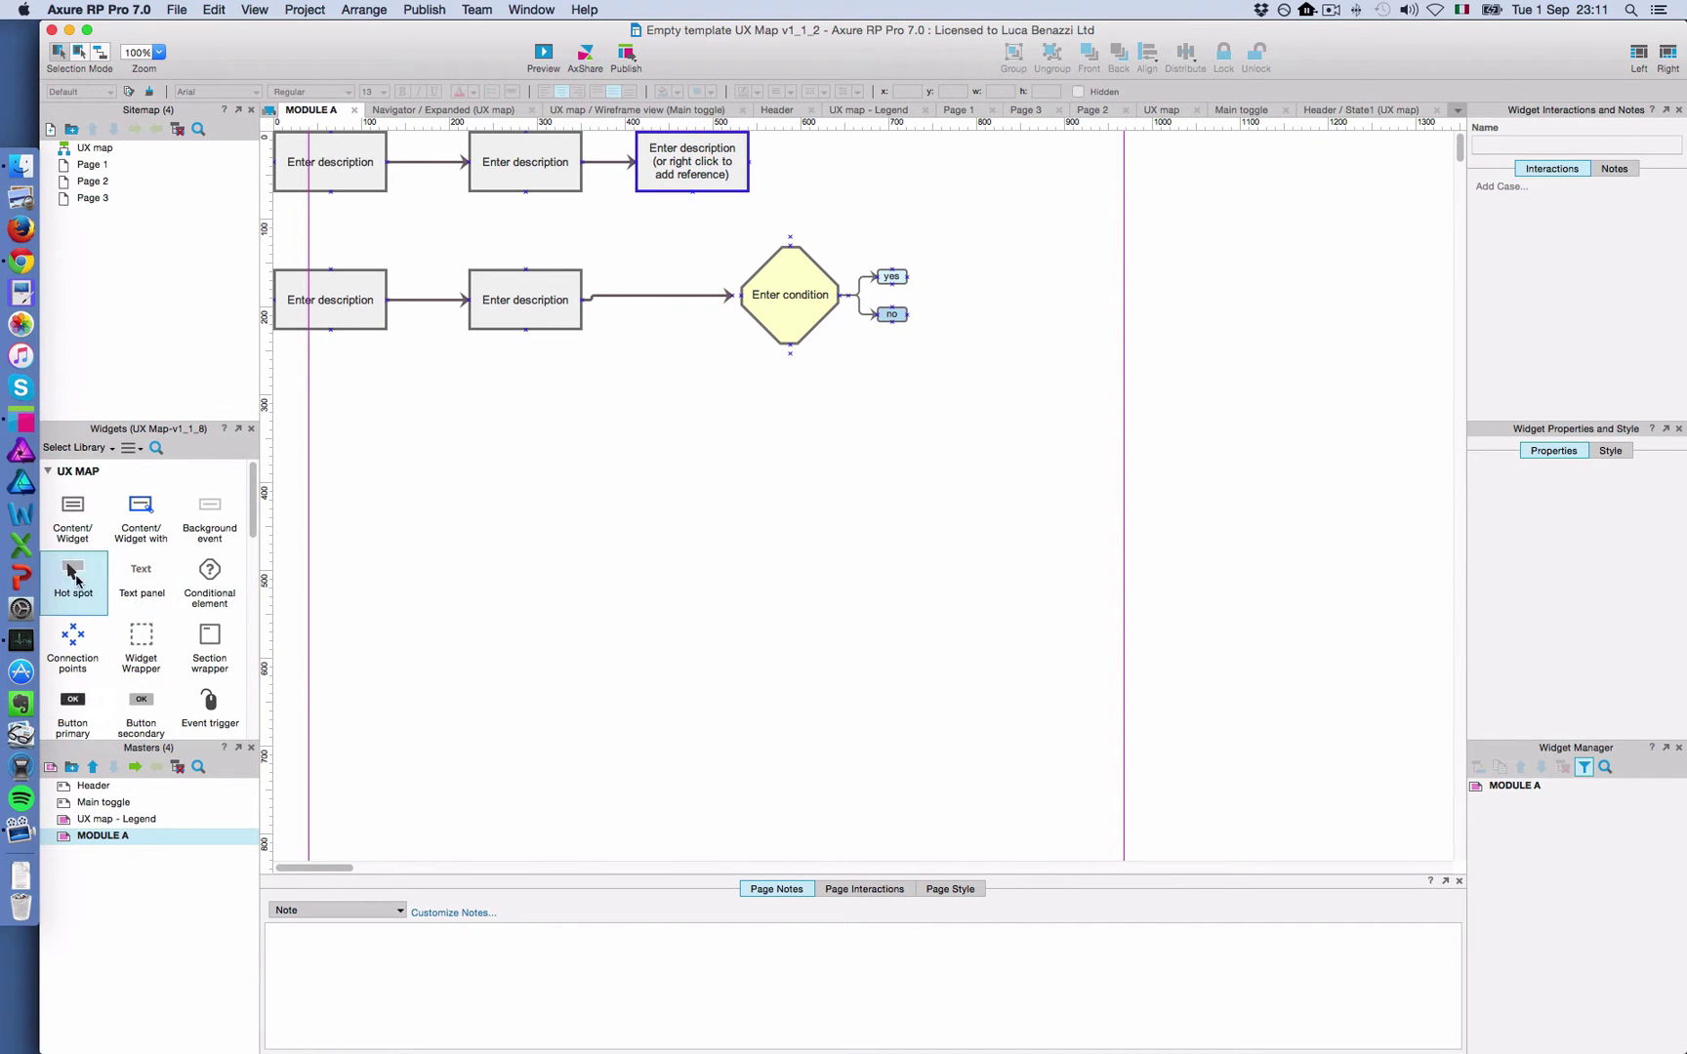
Place a hot spot at MODULE A's top-left corner and shift the flow shapes down and right
left_click_drag(142, 581, 275, 133)
left_click_drag(693, 210, 972, 383)
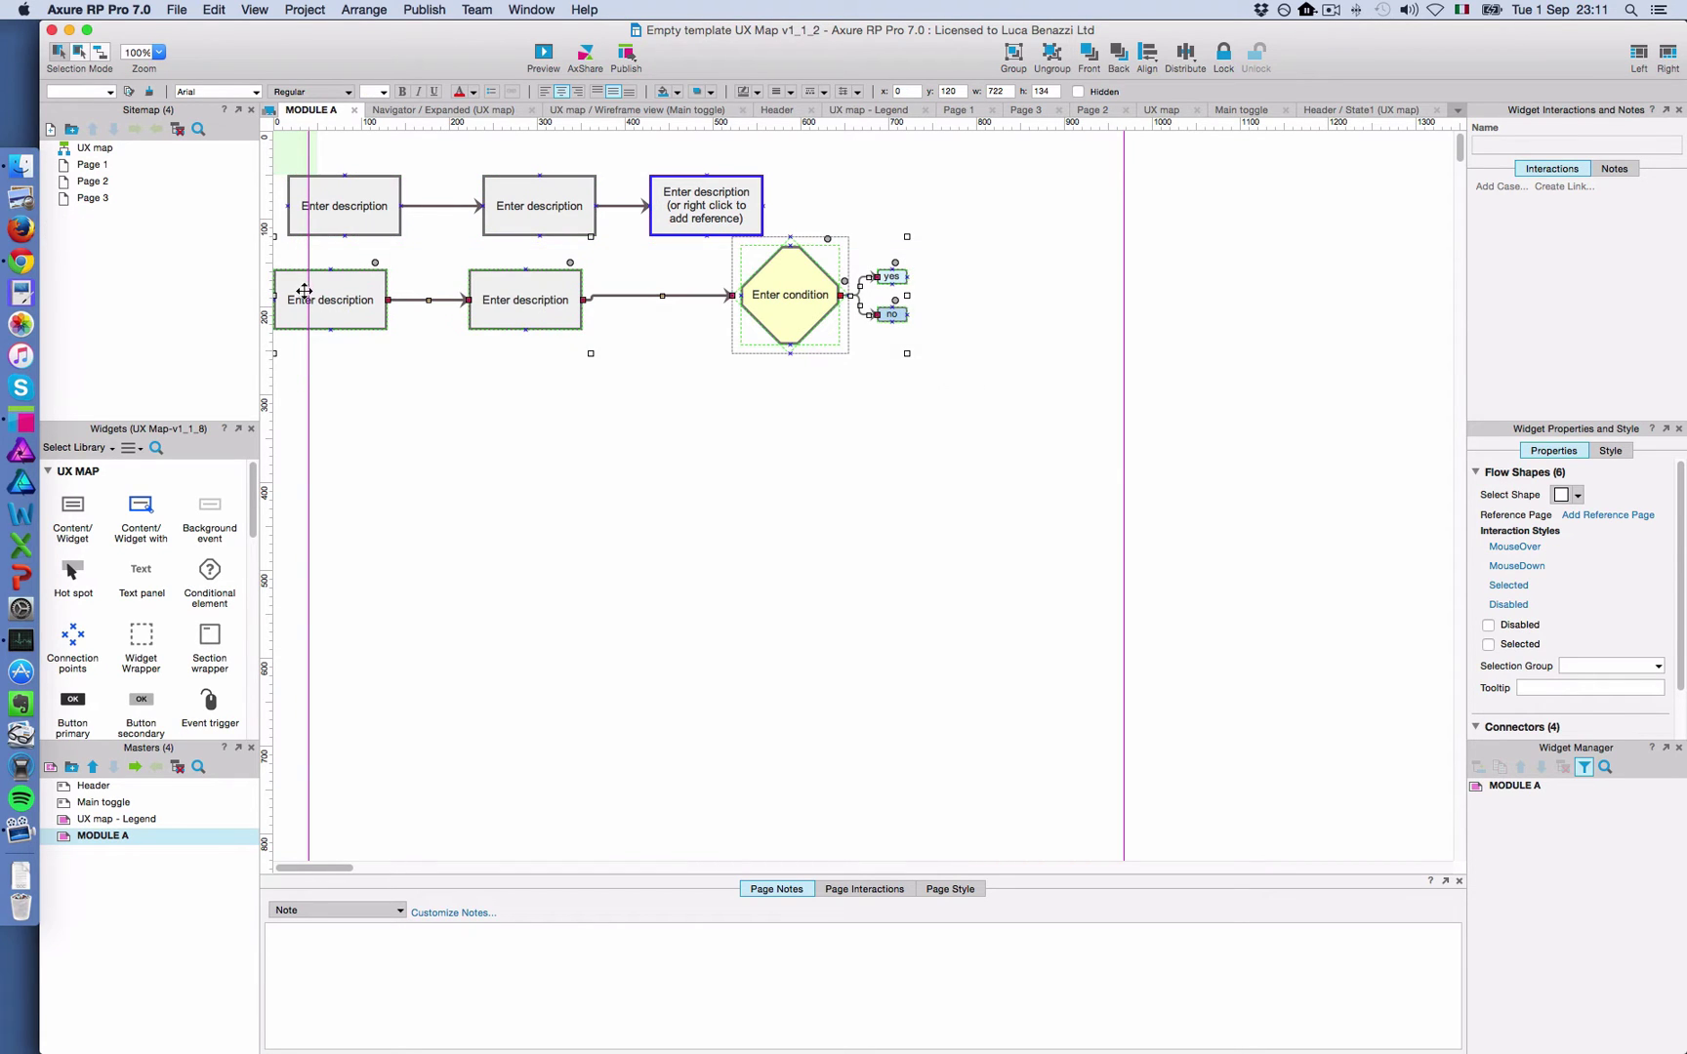
left_click_drag(305, 291, 319, 306)
left_click_drag(928, 395, 910, 286)
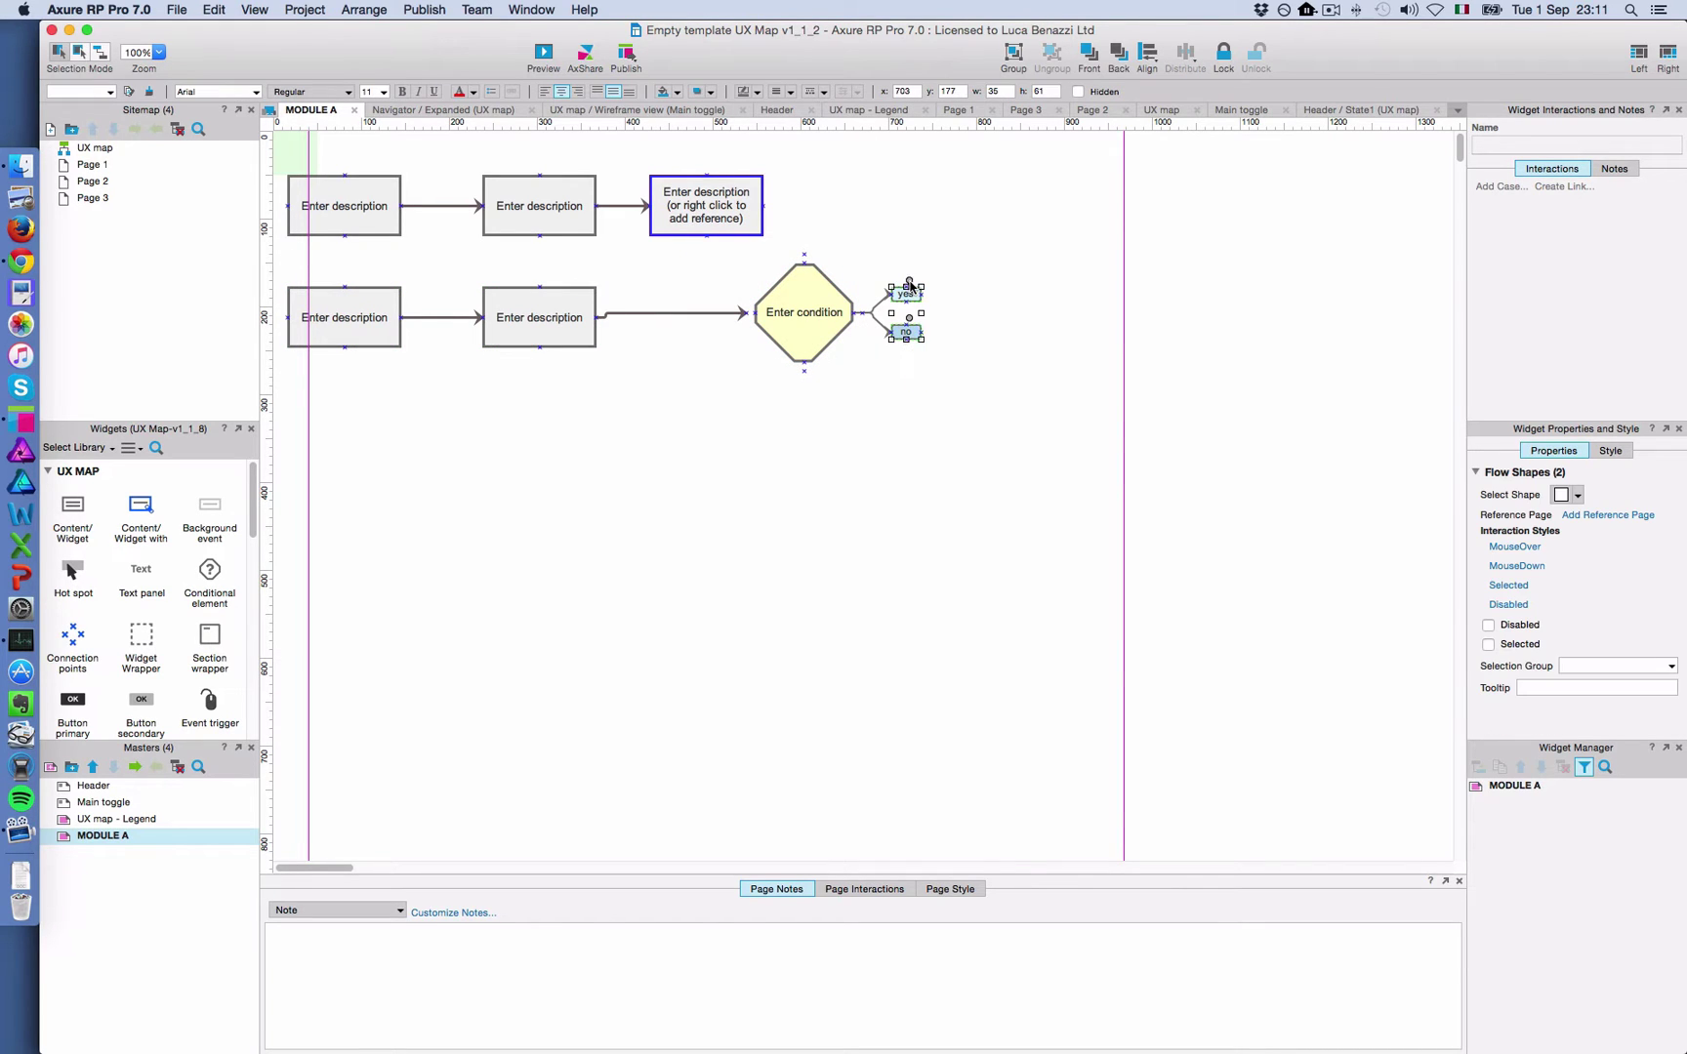
Name the hot spot #A, then open the UX map page and select its Navigator panel
left_click(301, 152)
left_click(1537, 146)
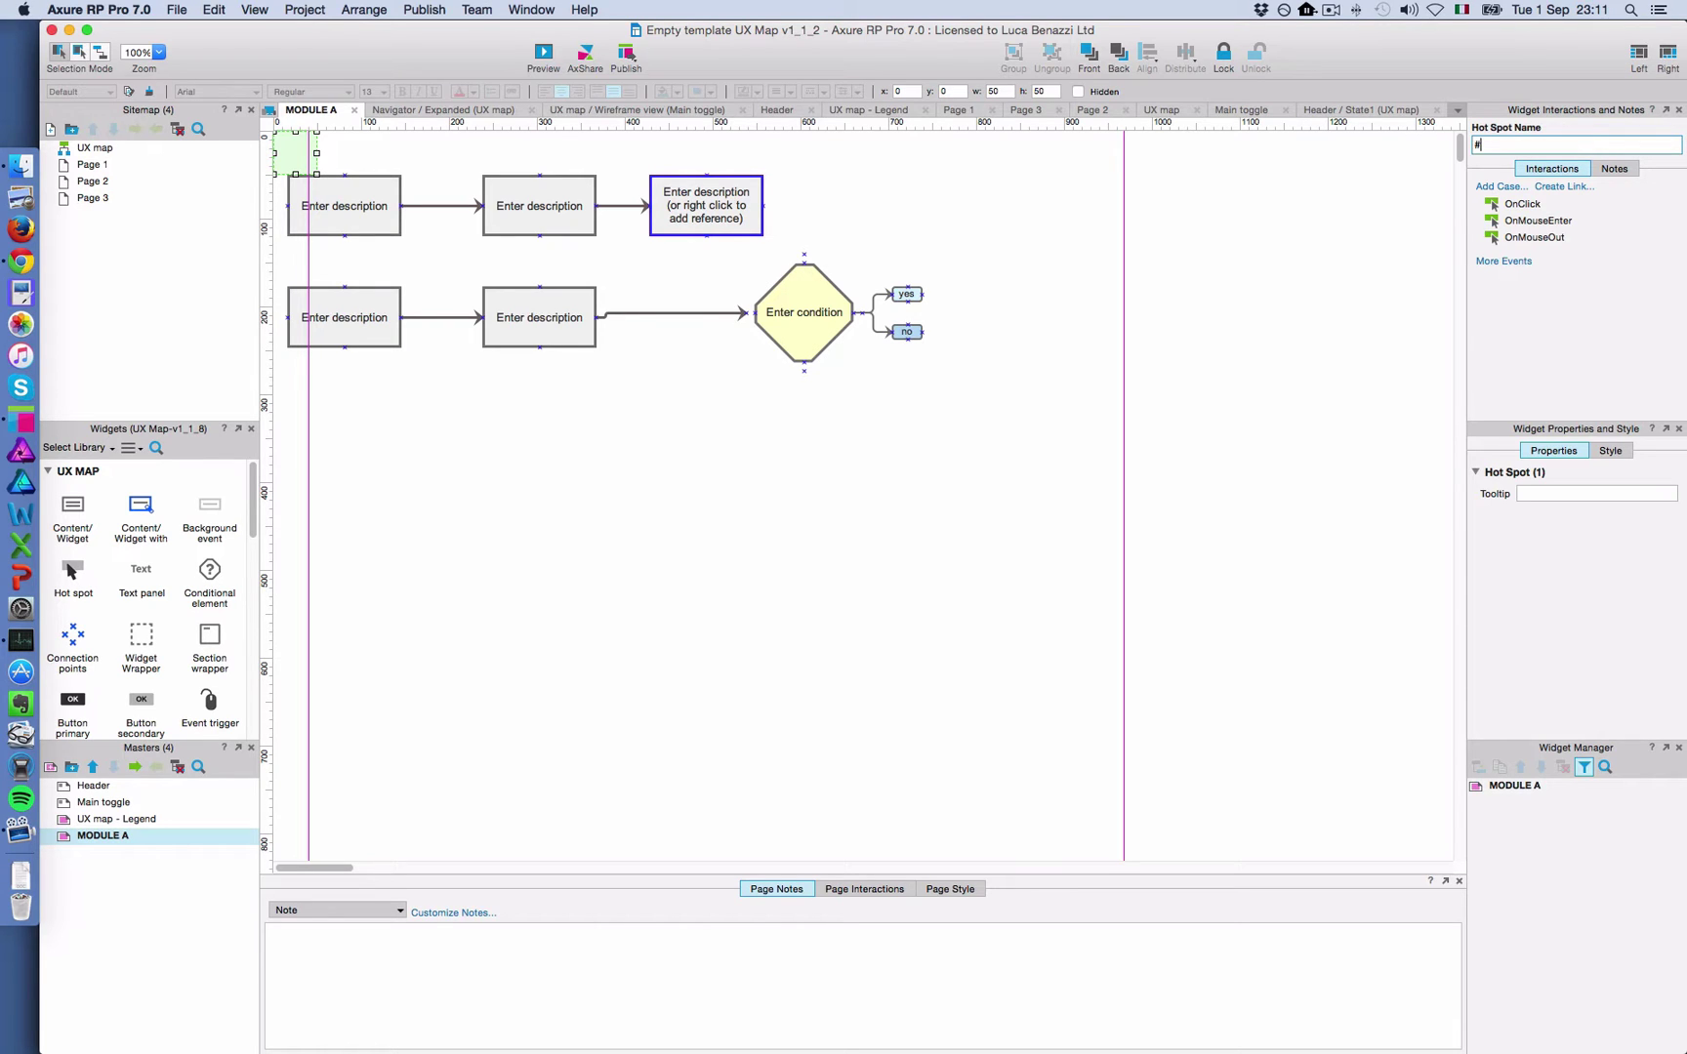
double_click(104, 148)
left_click(389, 393)
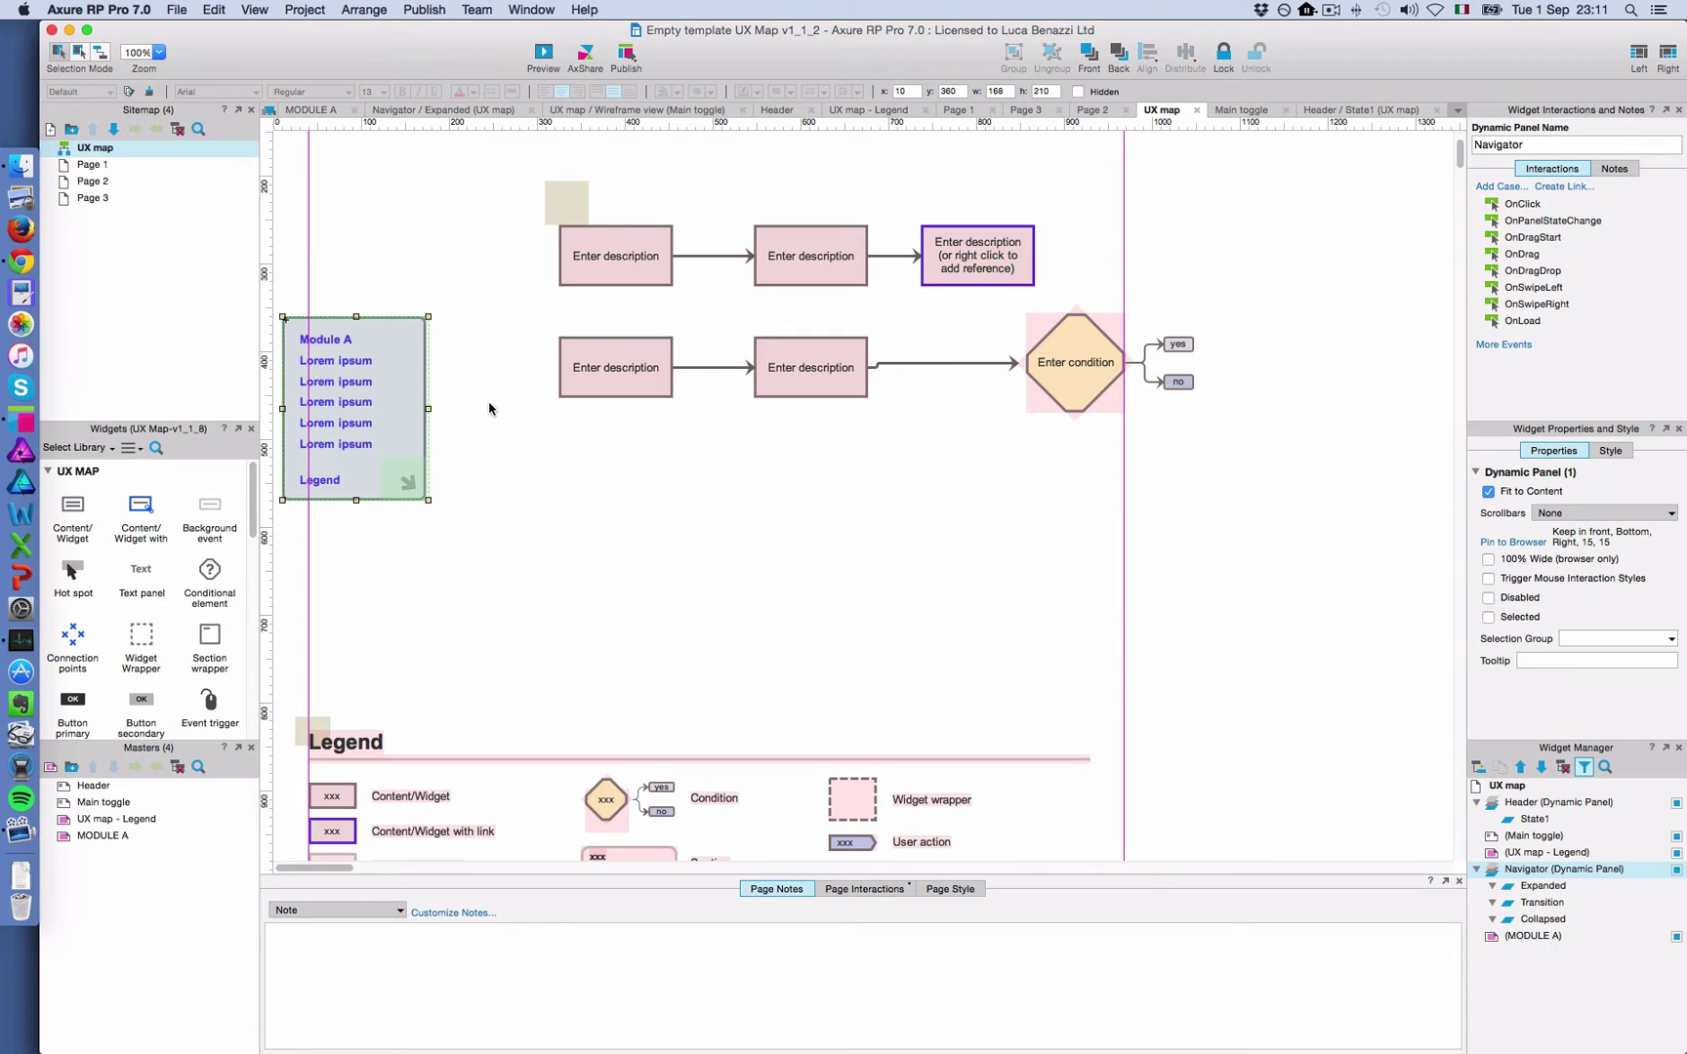
Point the Module A link's Scroll to Widget action at the #A hot spot, then open the Legend link's action
double_click(1544, 885)
double_click(1574, 238)
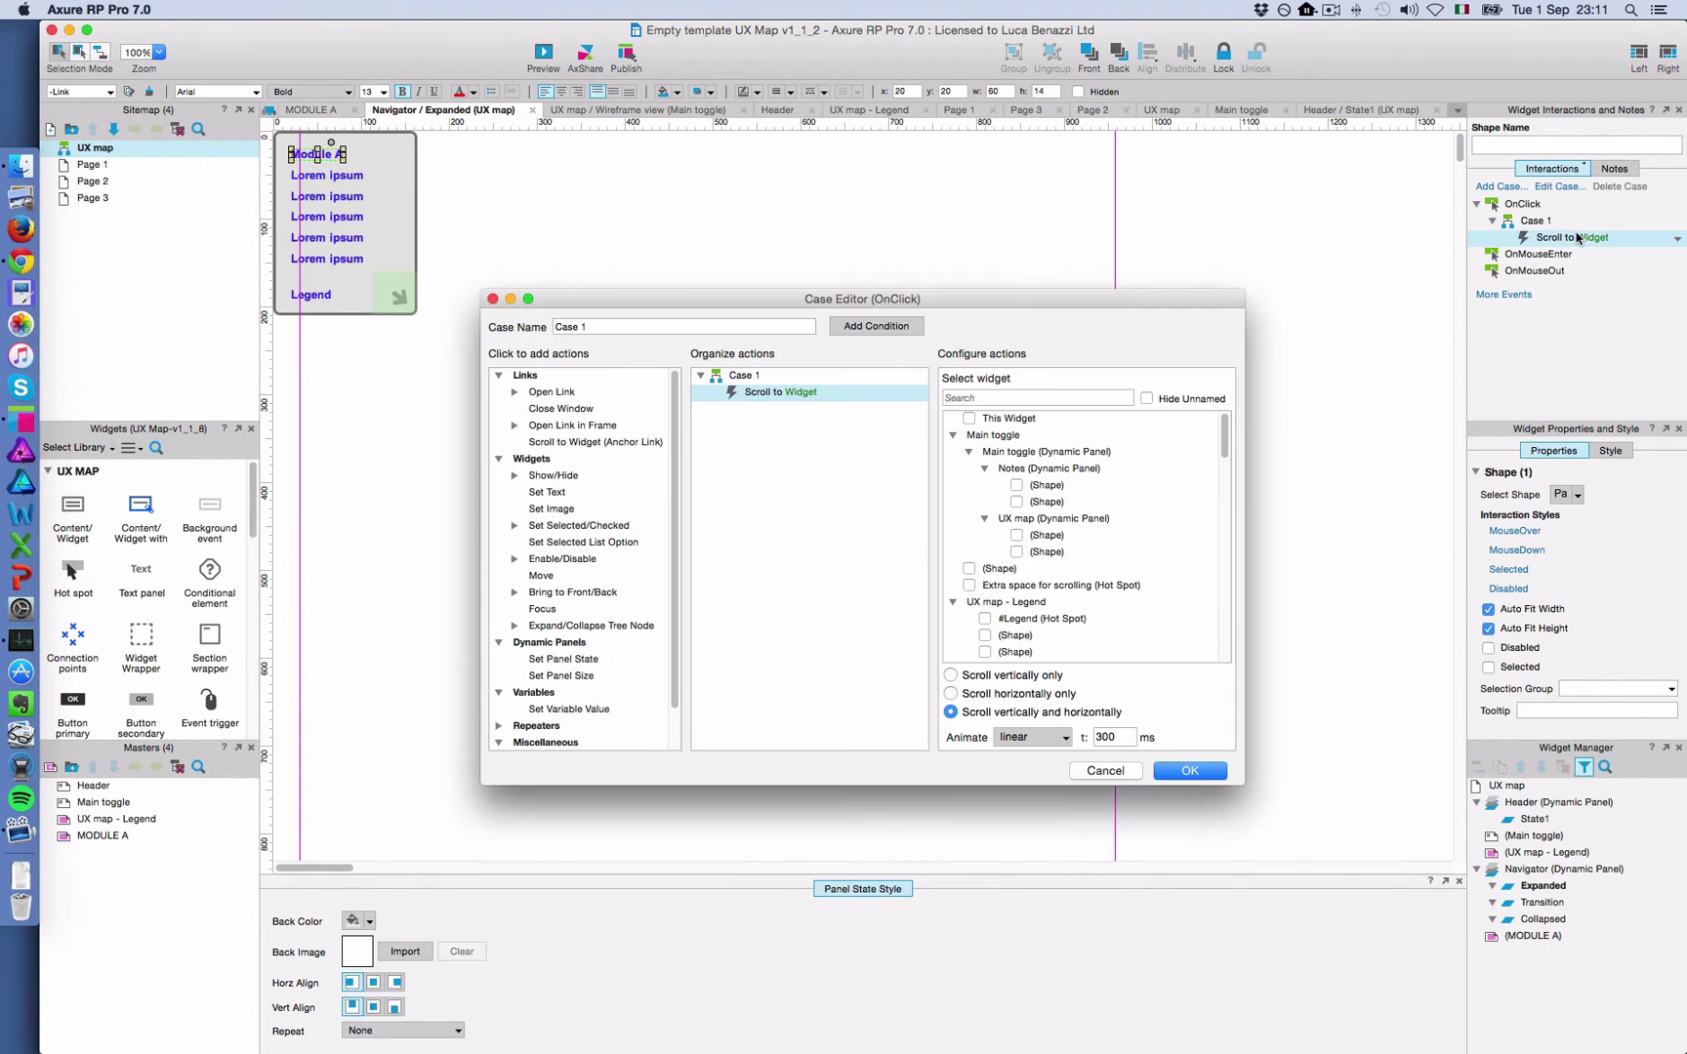
left_click(1035, 395)
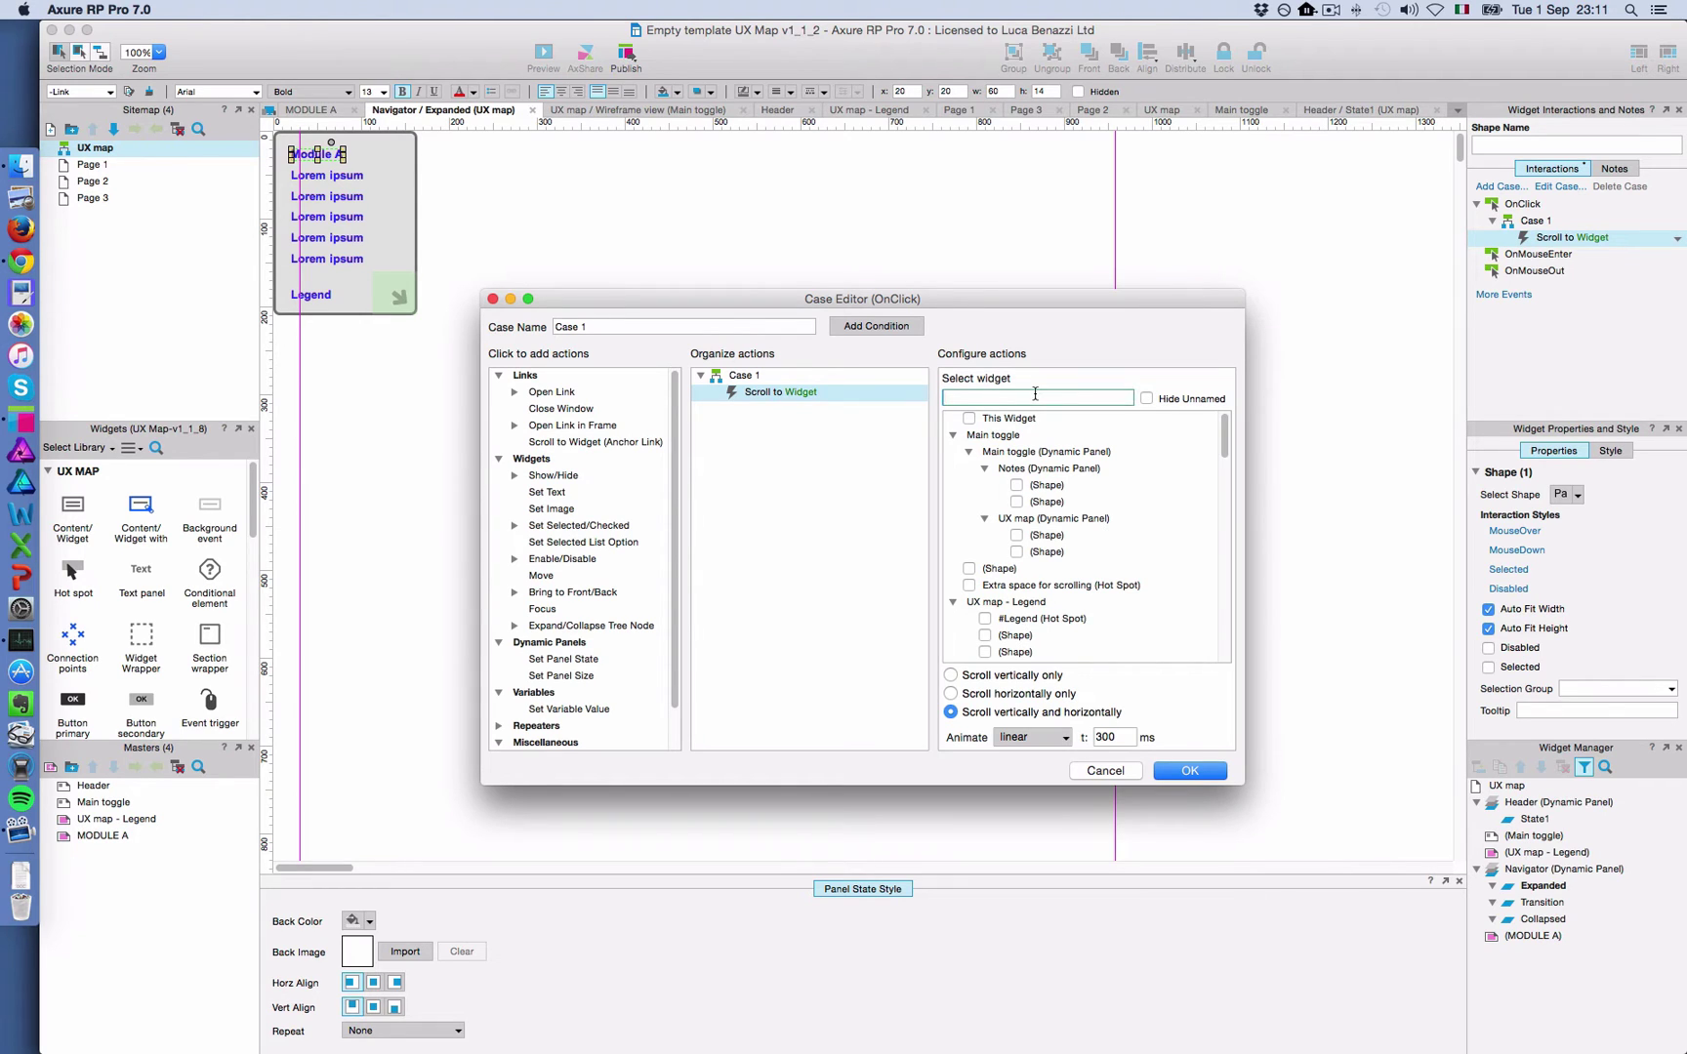
type("#")
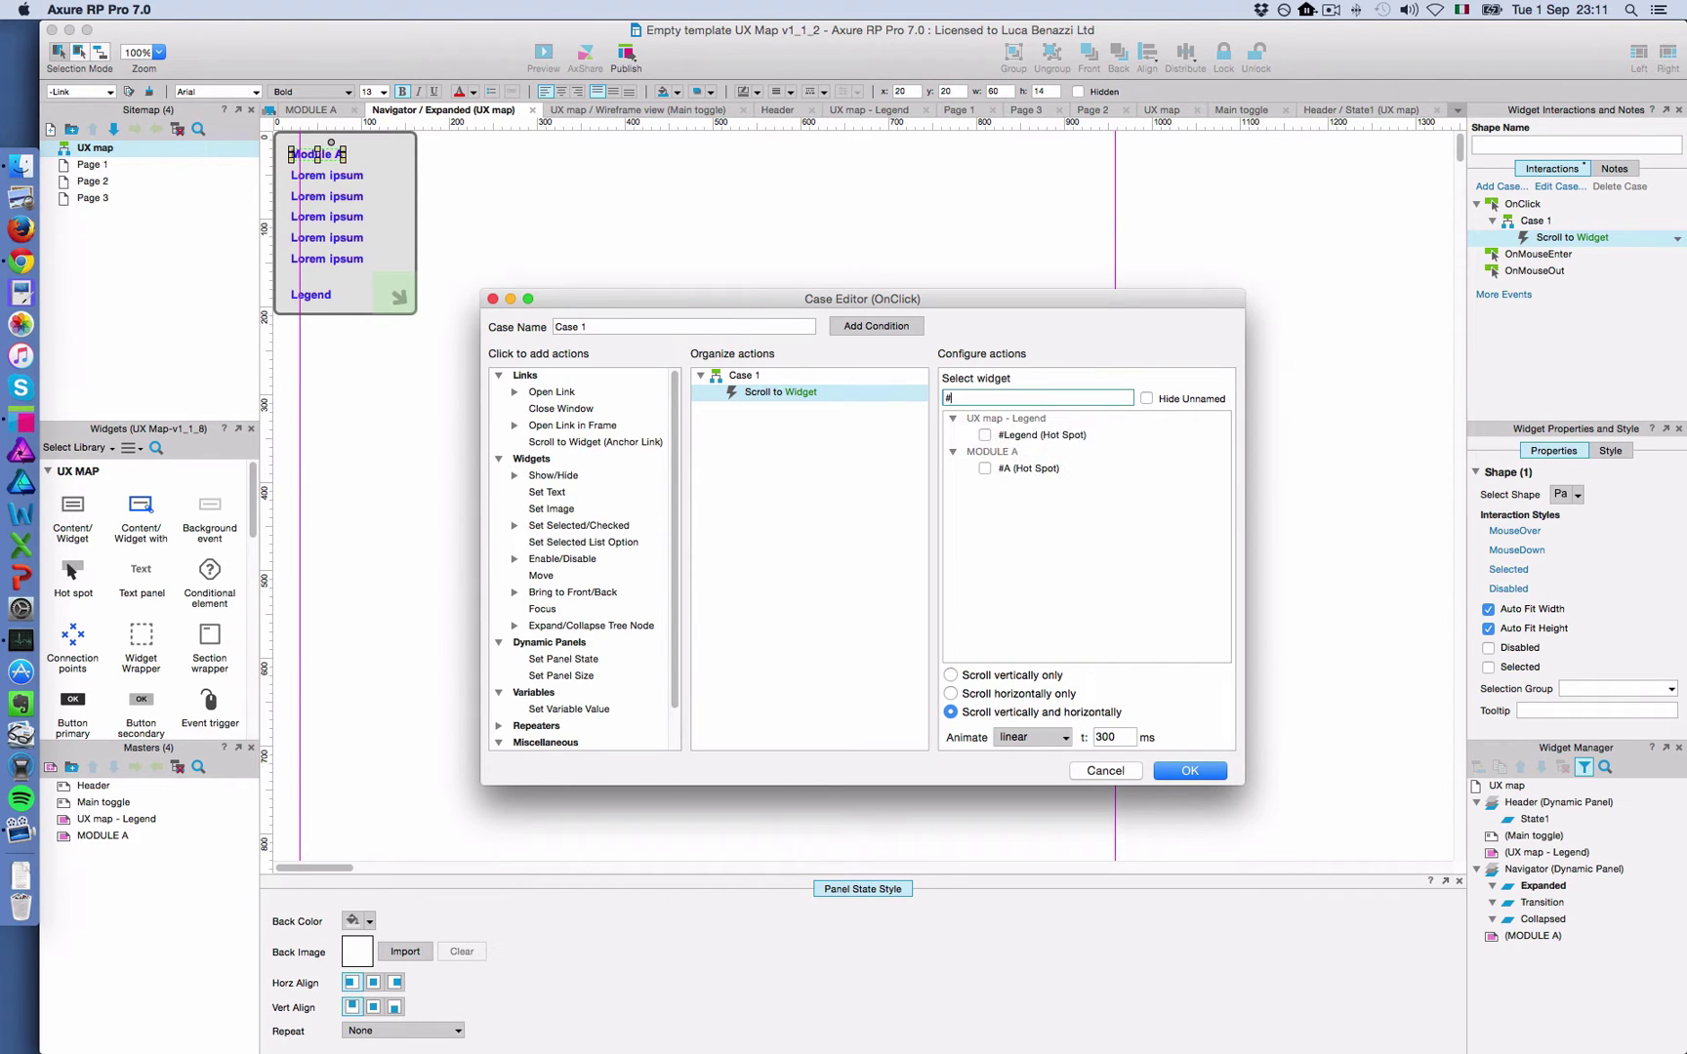
left_click(986, 469)
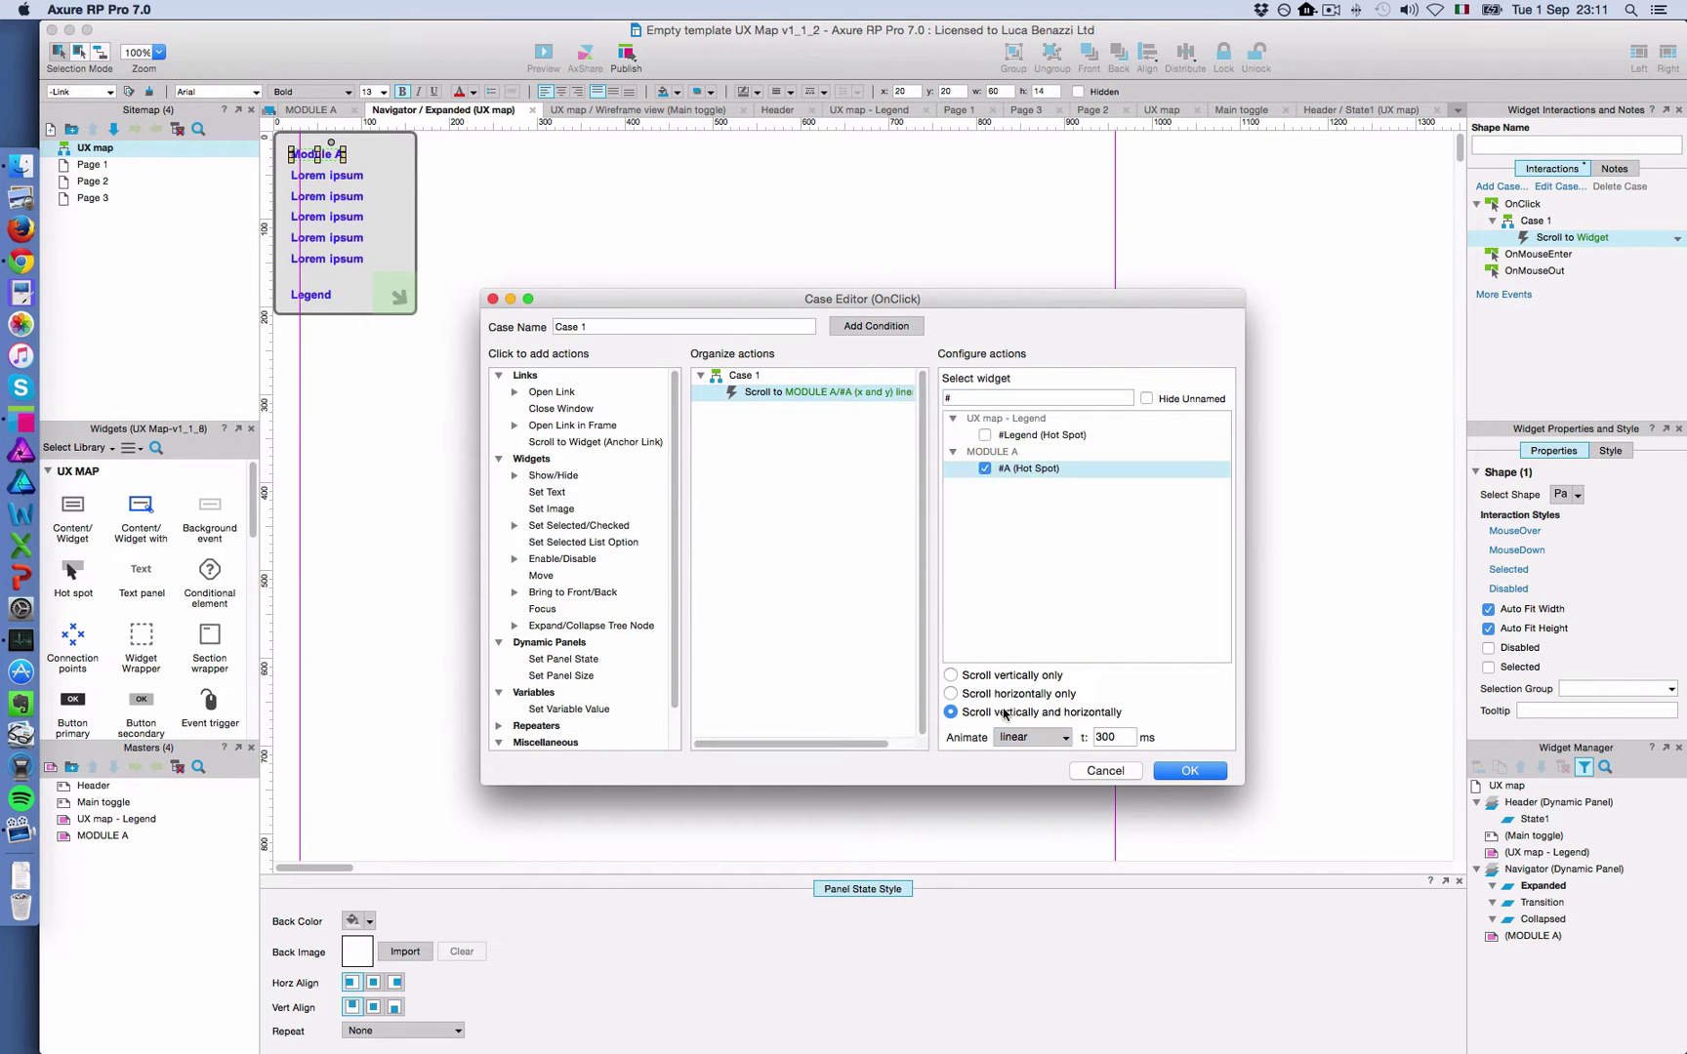
left_click(1057, 742)
left_click(1125, 737)
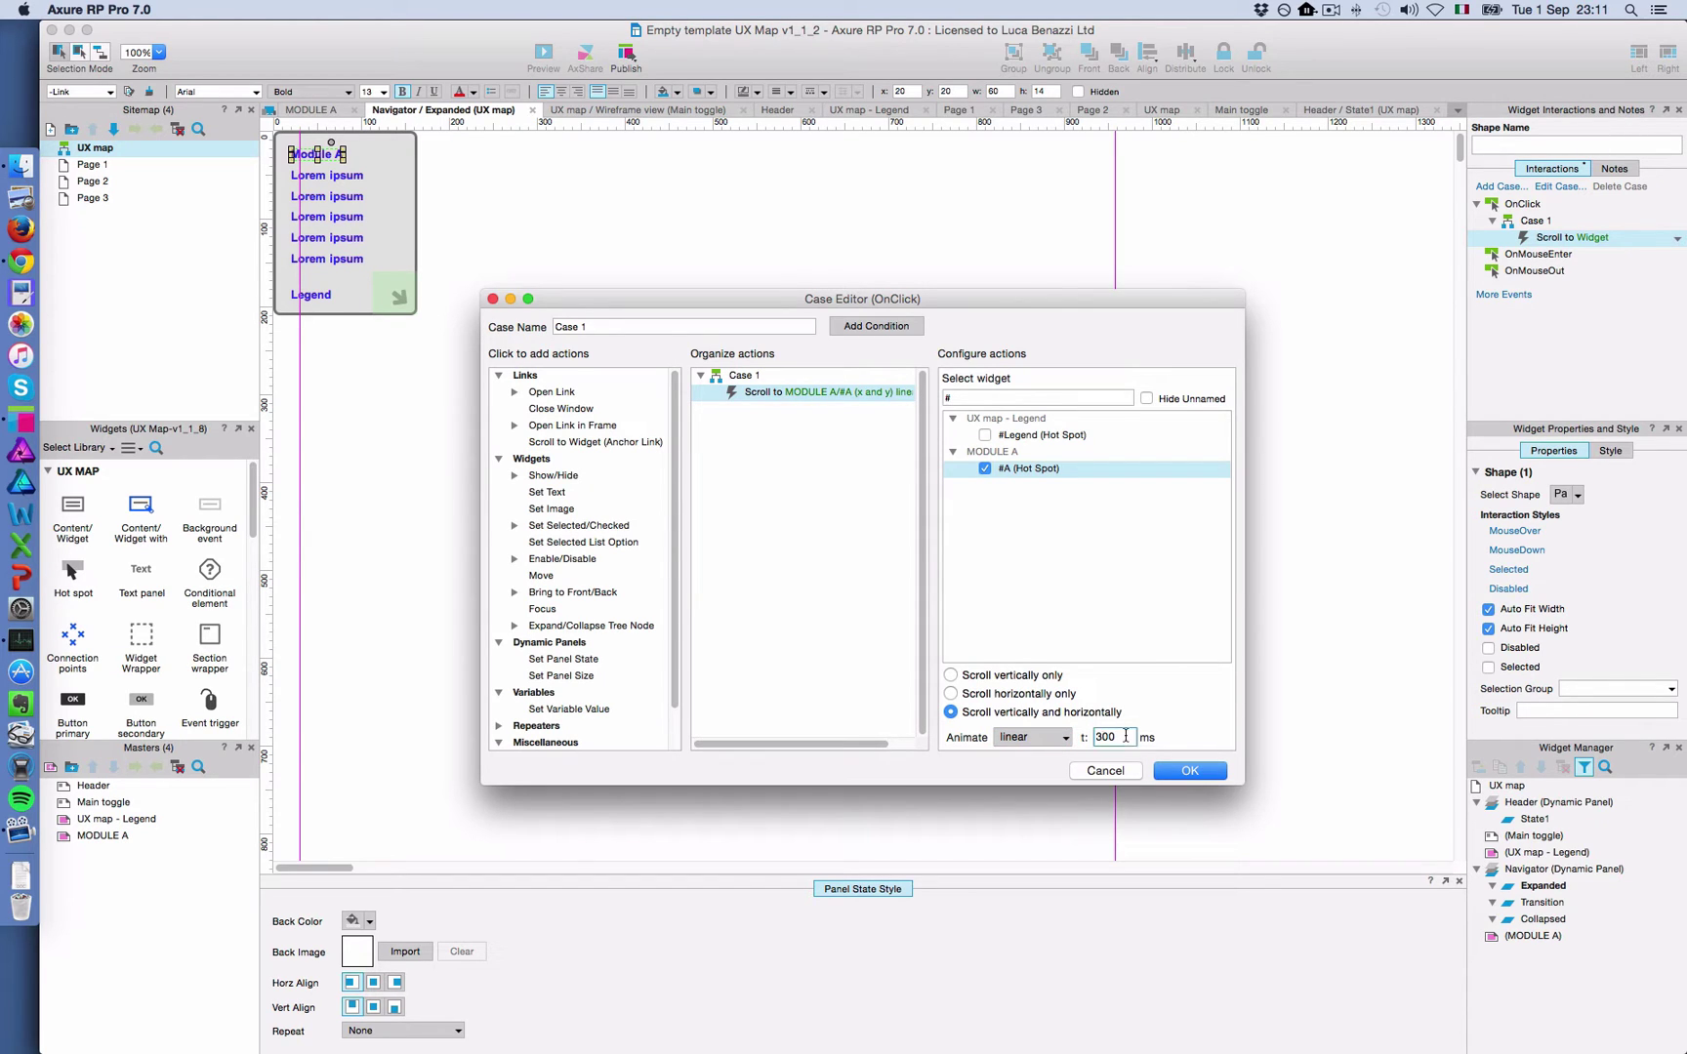
left_click(1188, 772)
left_click(332, 302)
double_click(1593, 240)
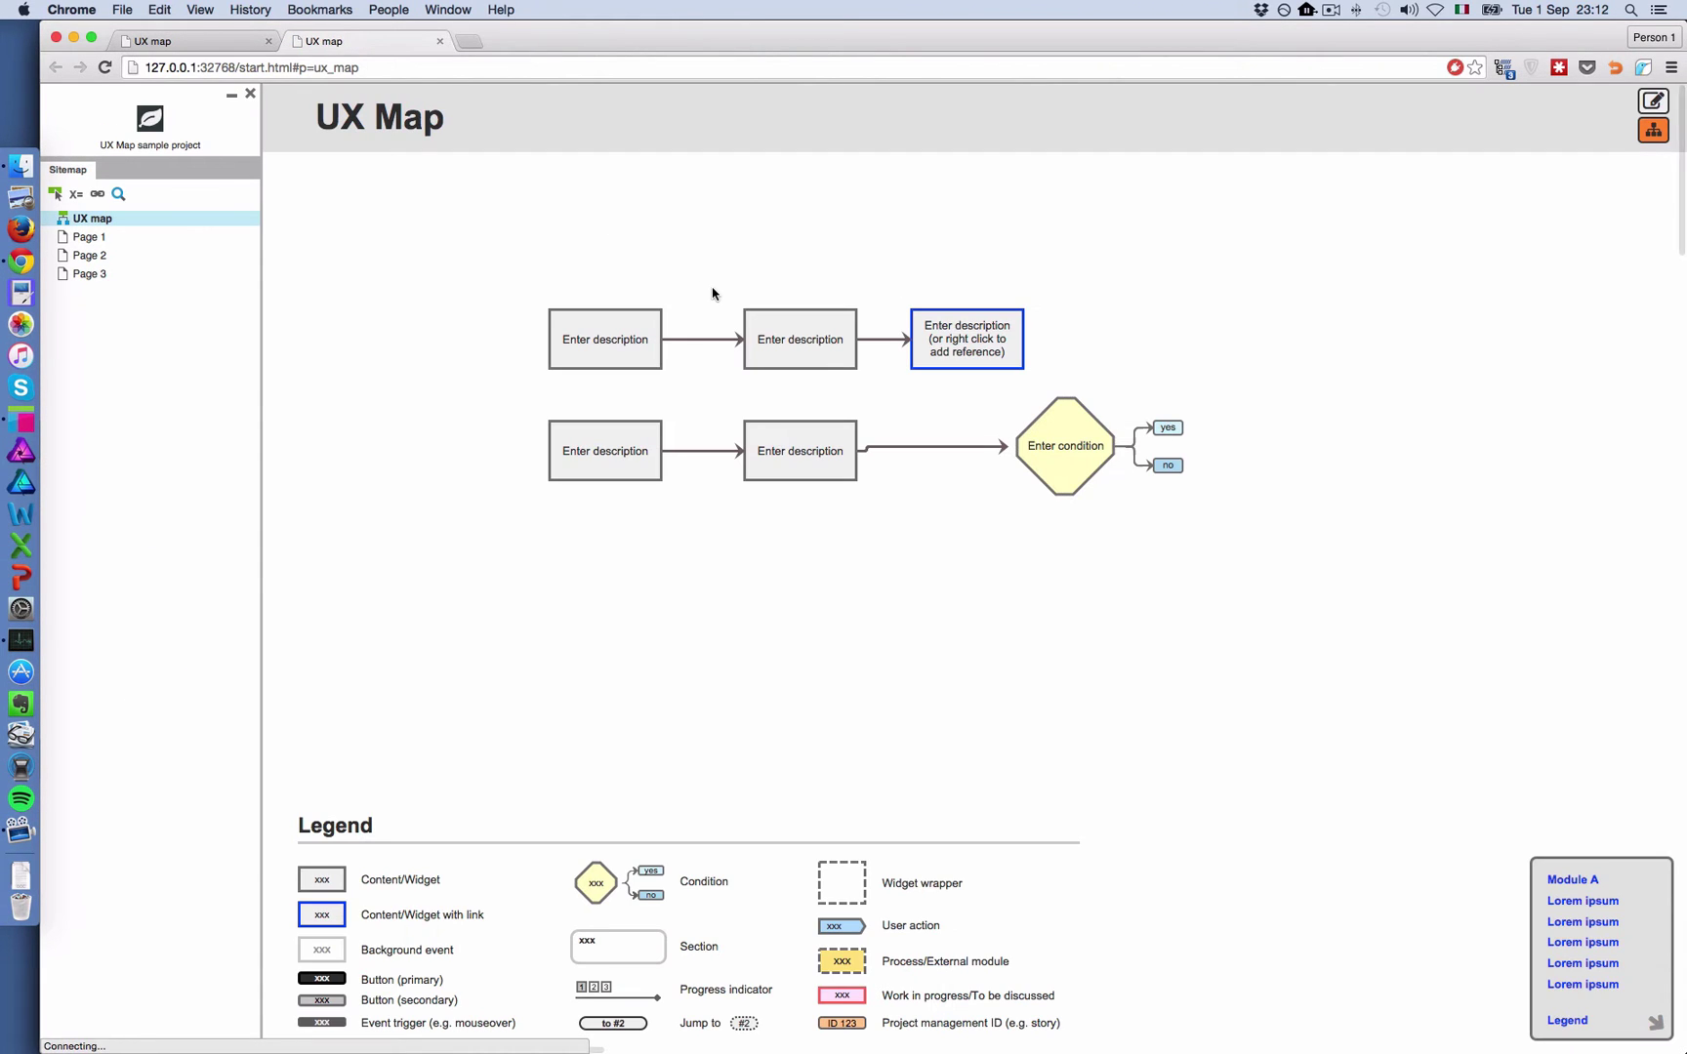
Test the navigator's Module A and Legend links in the Chrome preview, each jumping to its section
scroll(1178, 598, "down", 1)
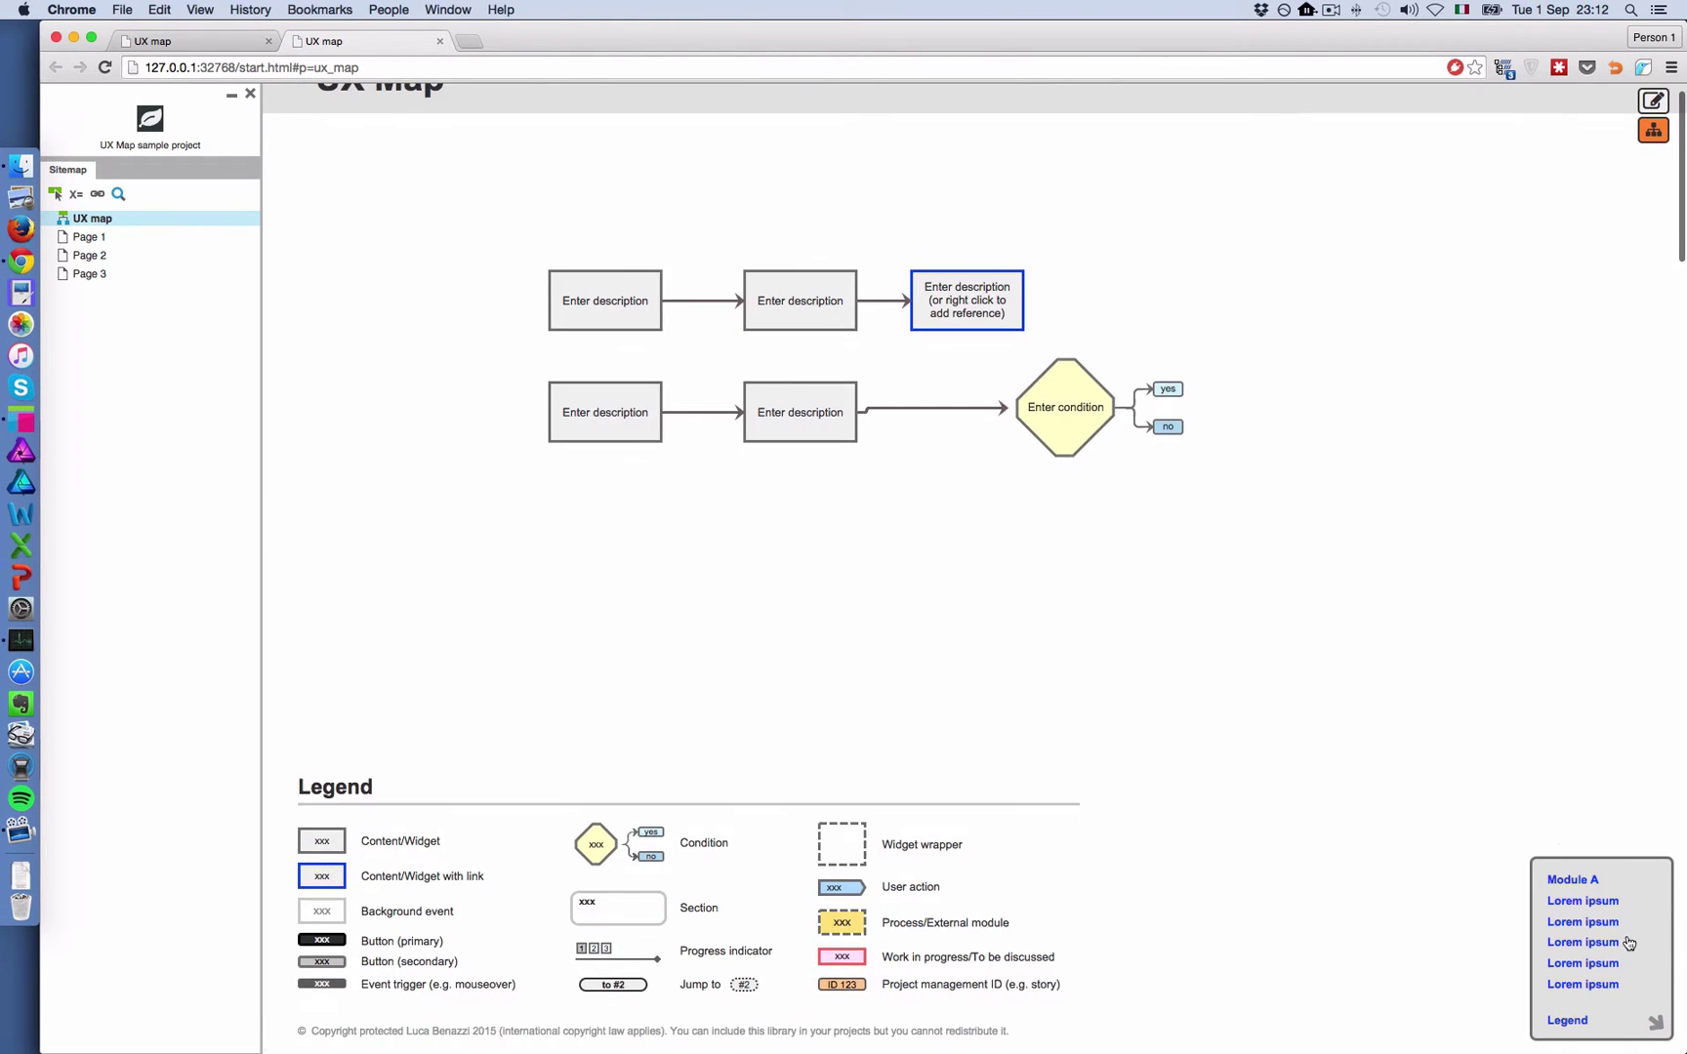
left_click(1579, 883)
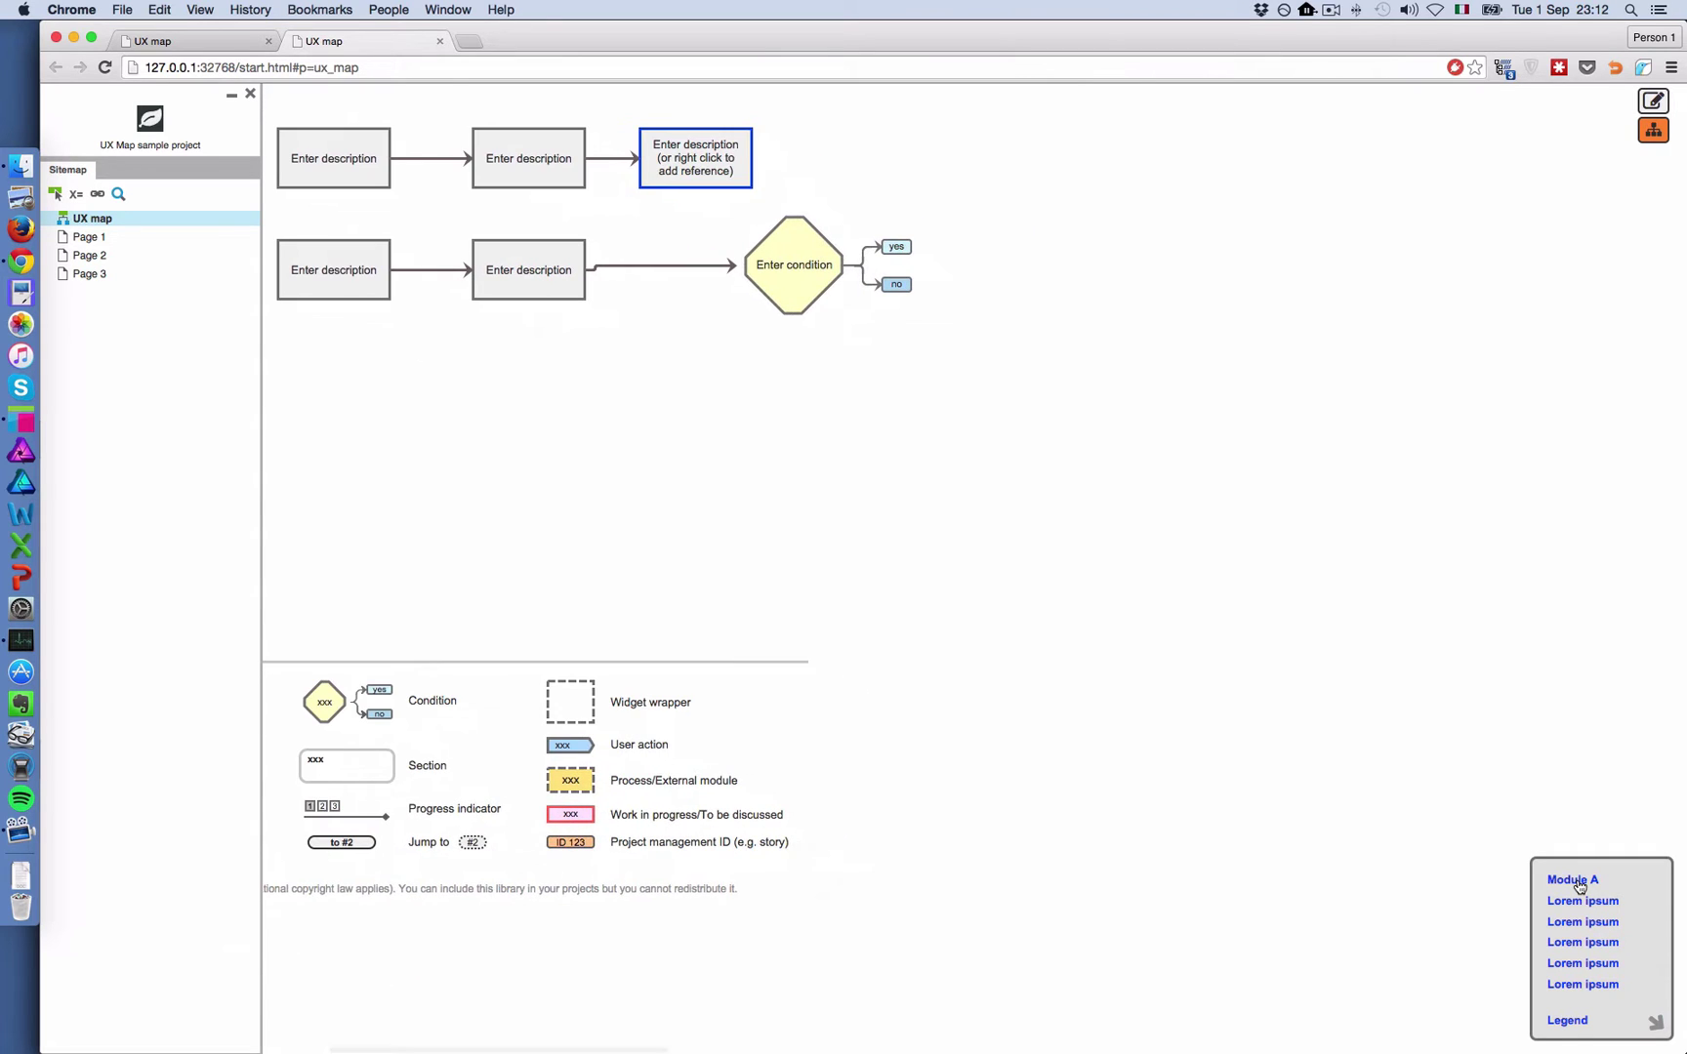
left_click(1570, 1022)
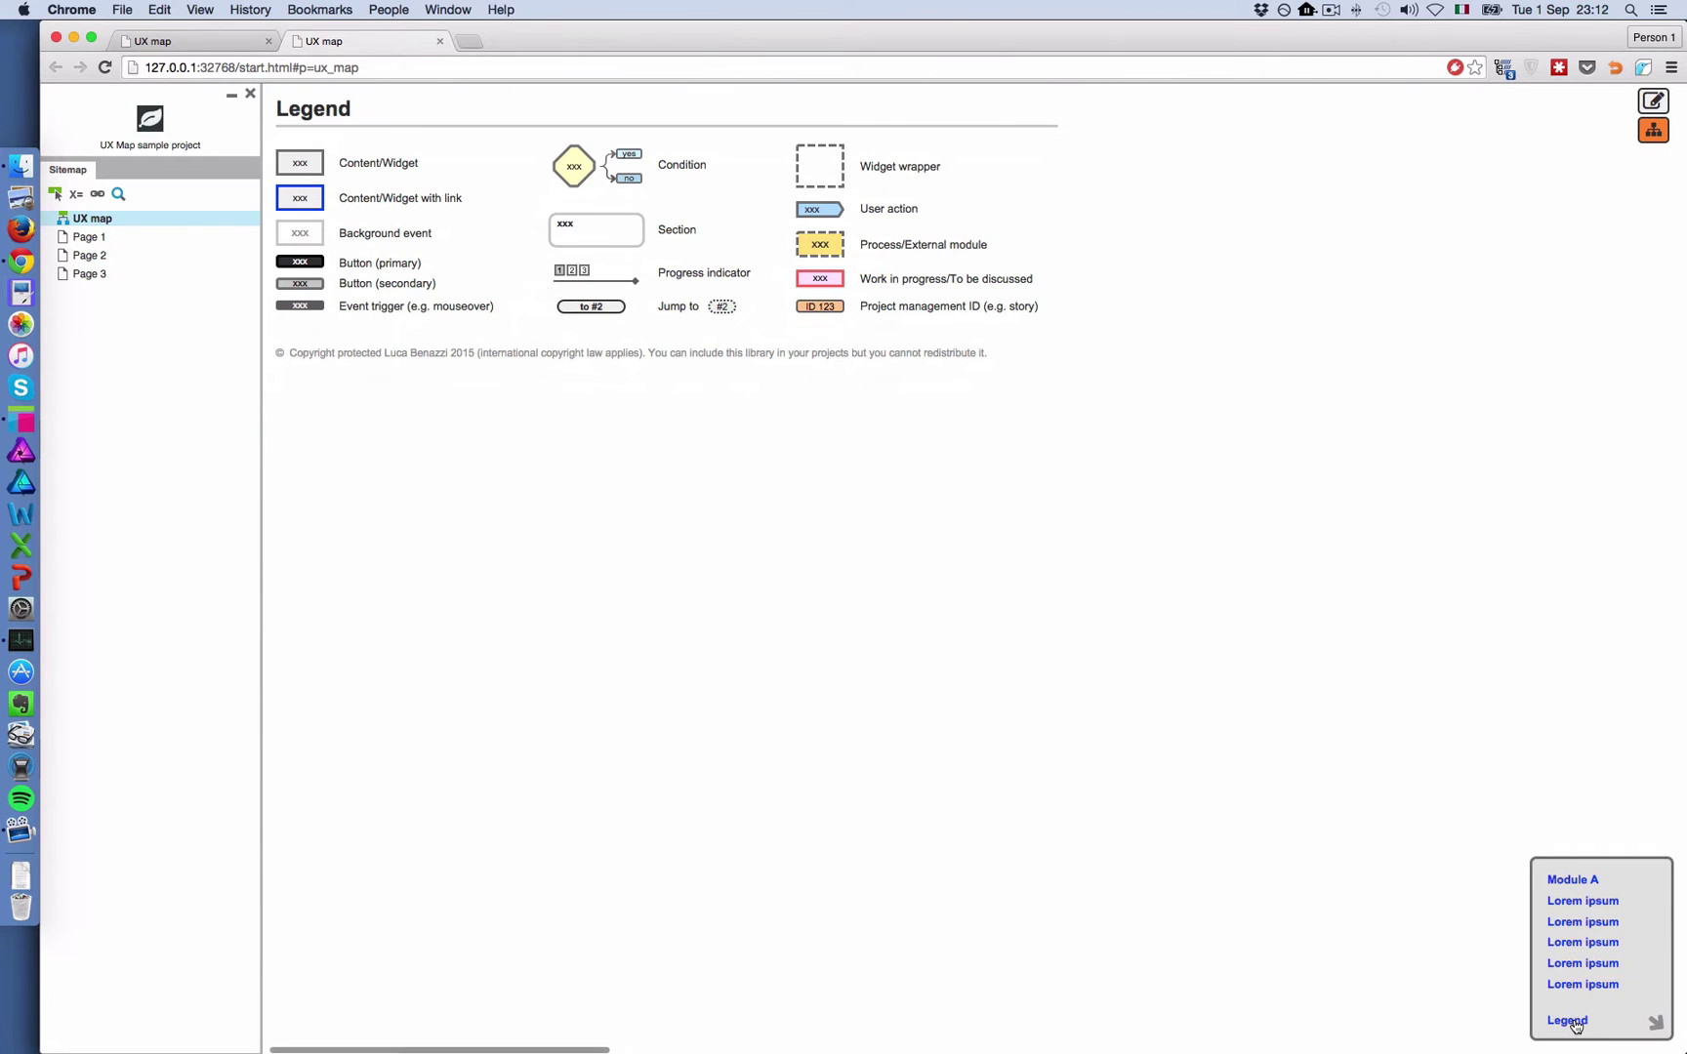
Return to Axure and open the UX map page
key("super+Tab")
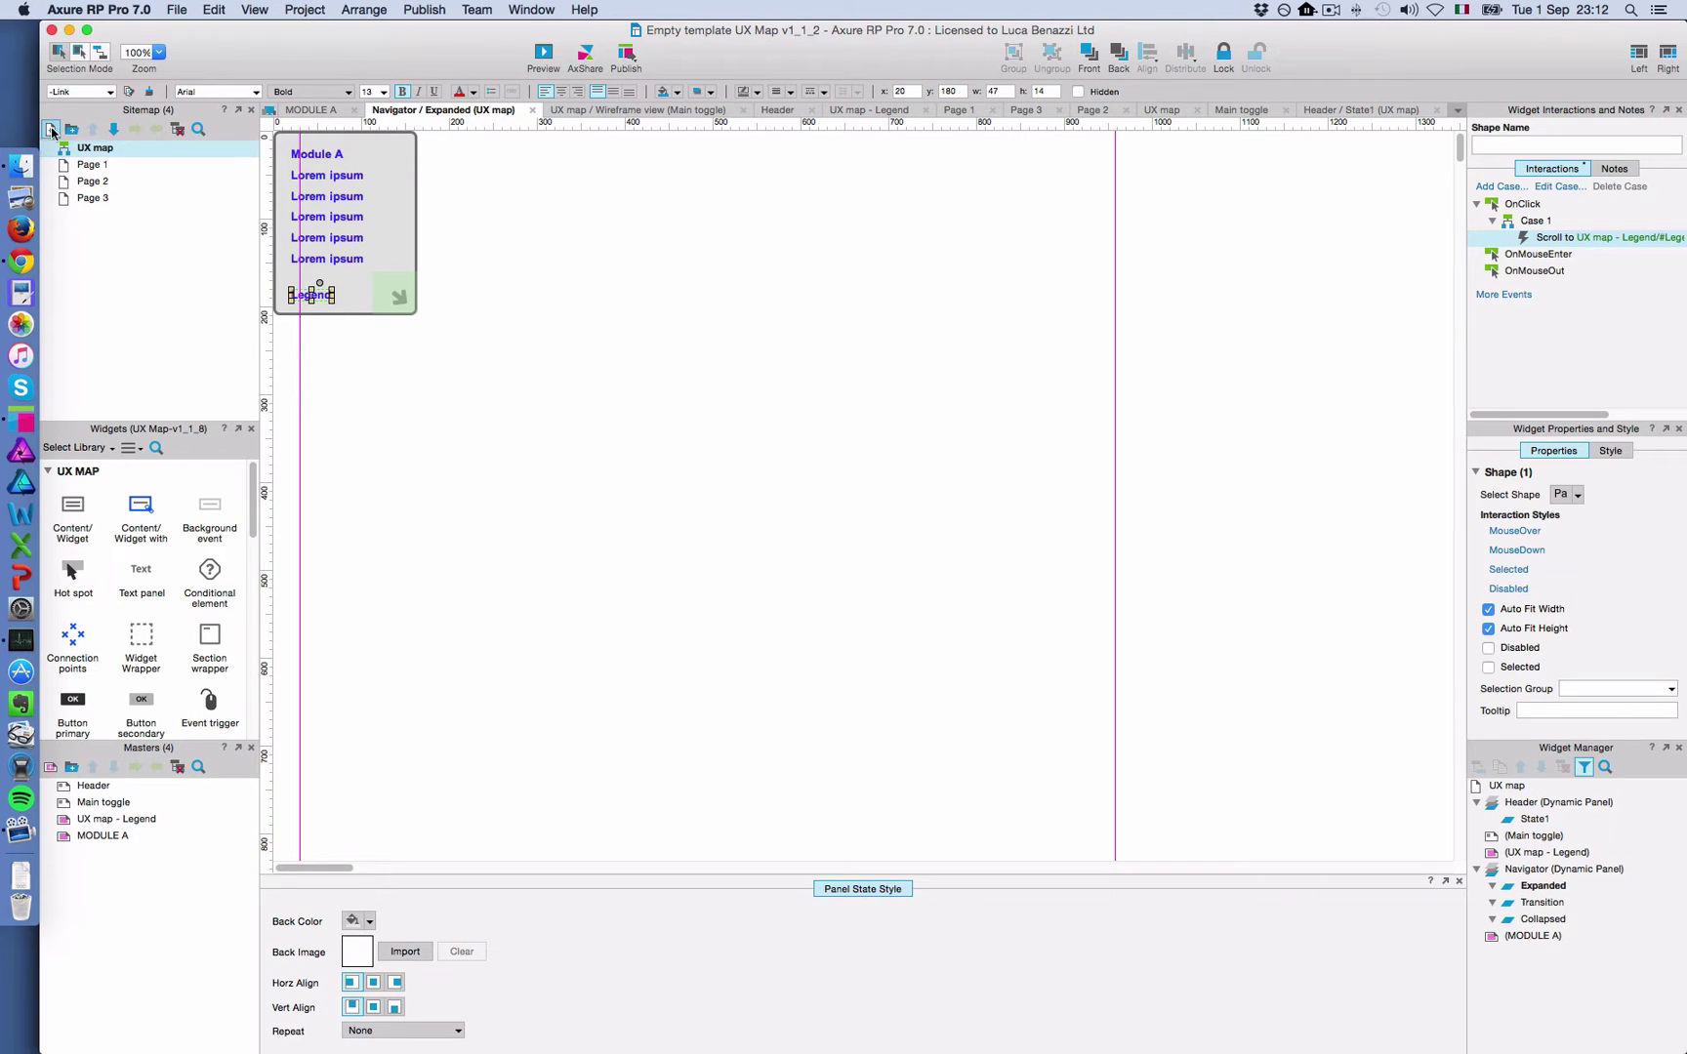
double_click(100, 149)
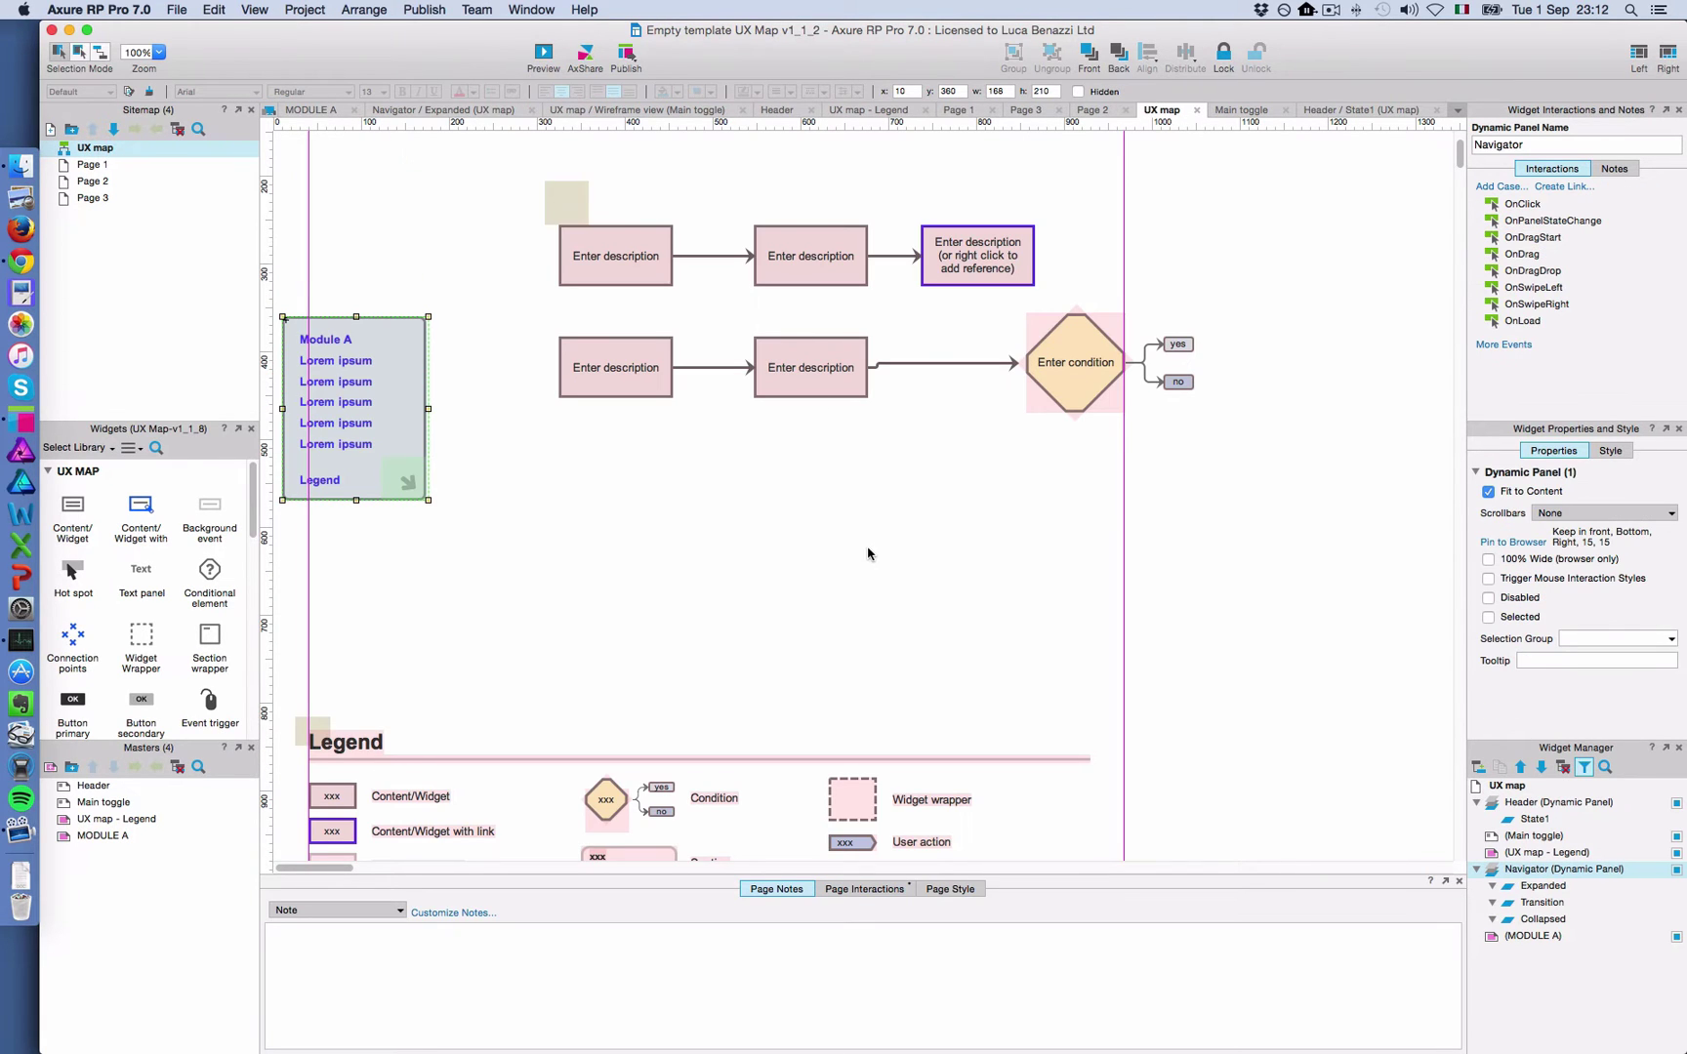
scroll(185, 605, "down", 3)
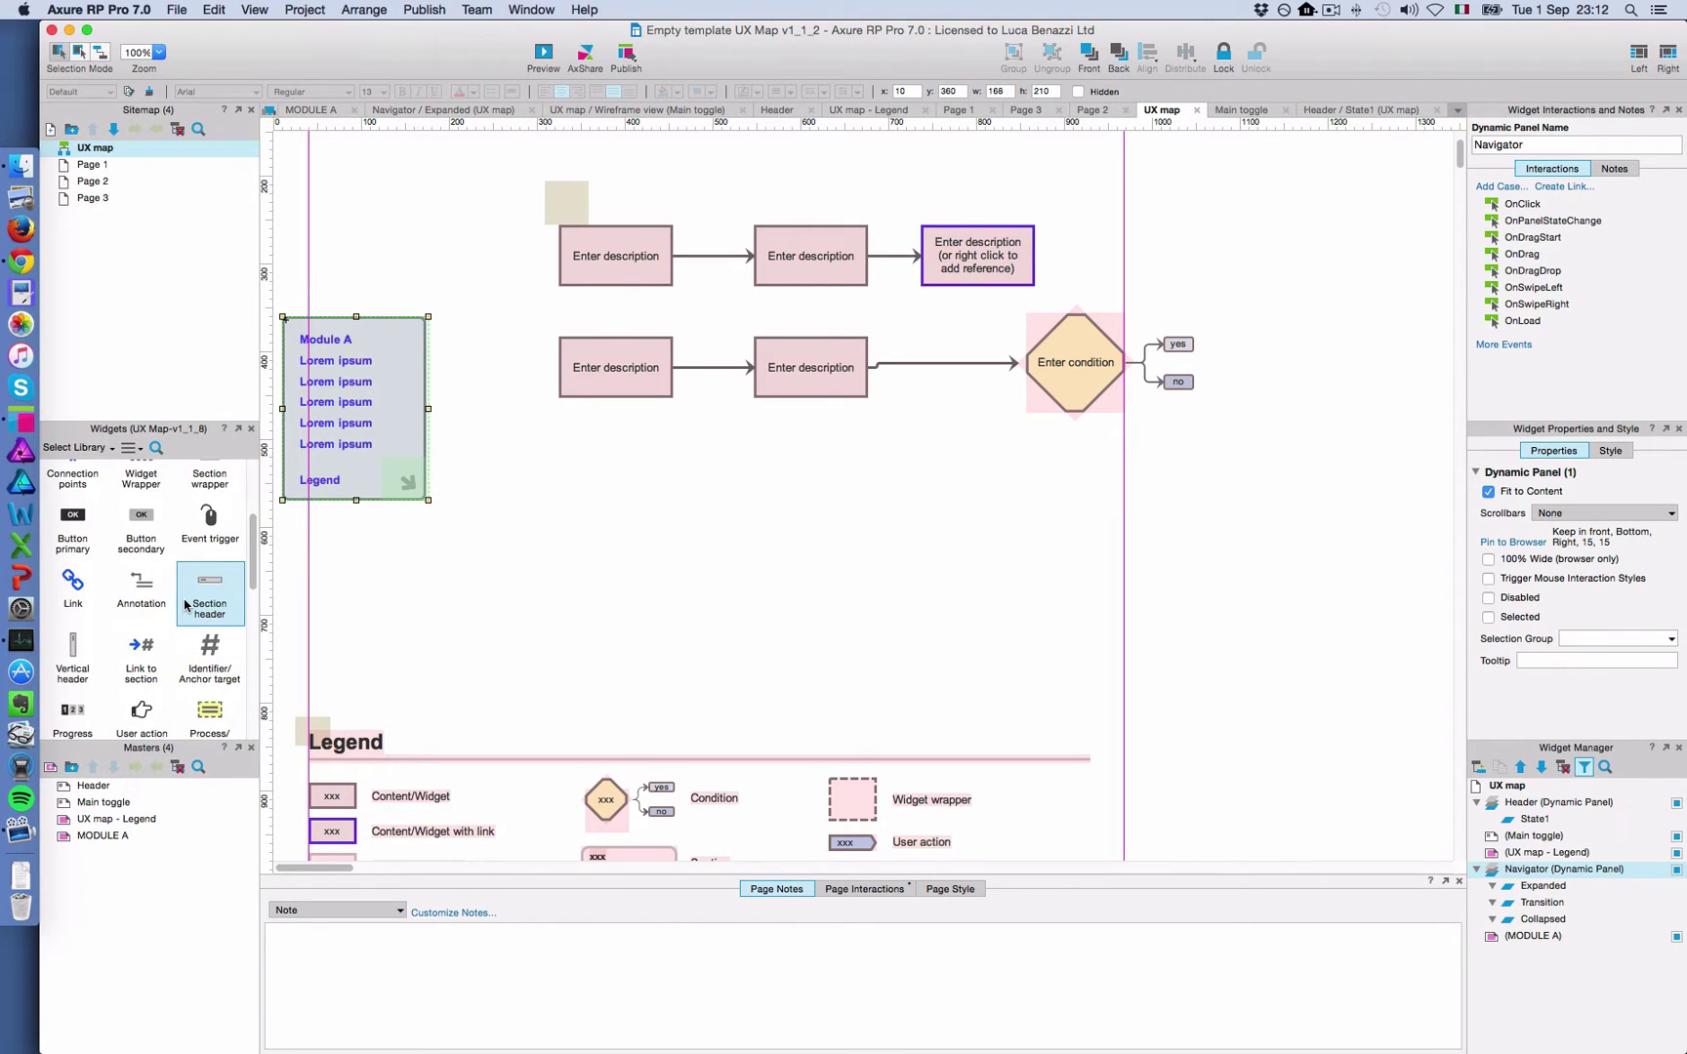
scroll(185, 605, "up", 1)
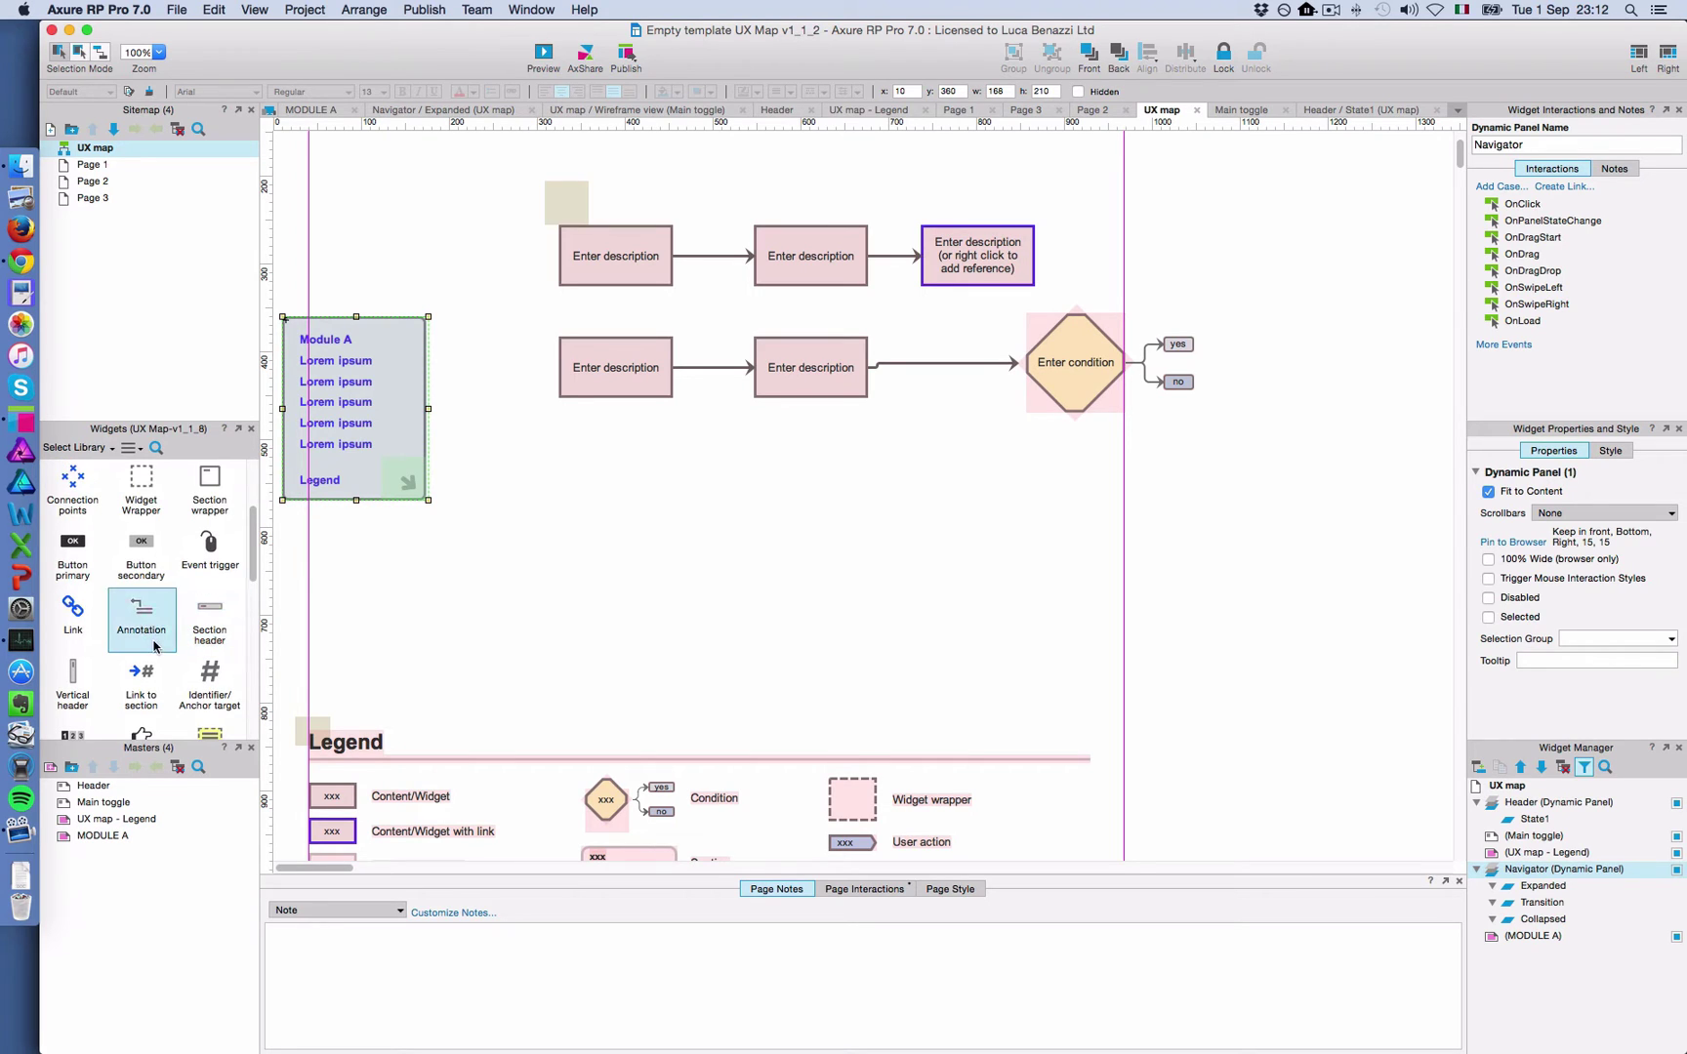
scroll(140, 656, "down", 1)
Place a to#1 section link, a #1 anchor target above the Legend and an Enter description box below the flowchart
left_click_drag(138, 659, 1067, 227)
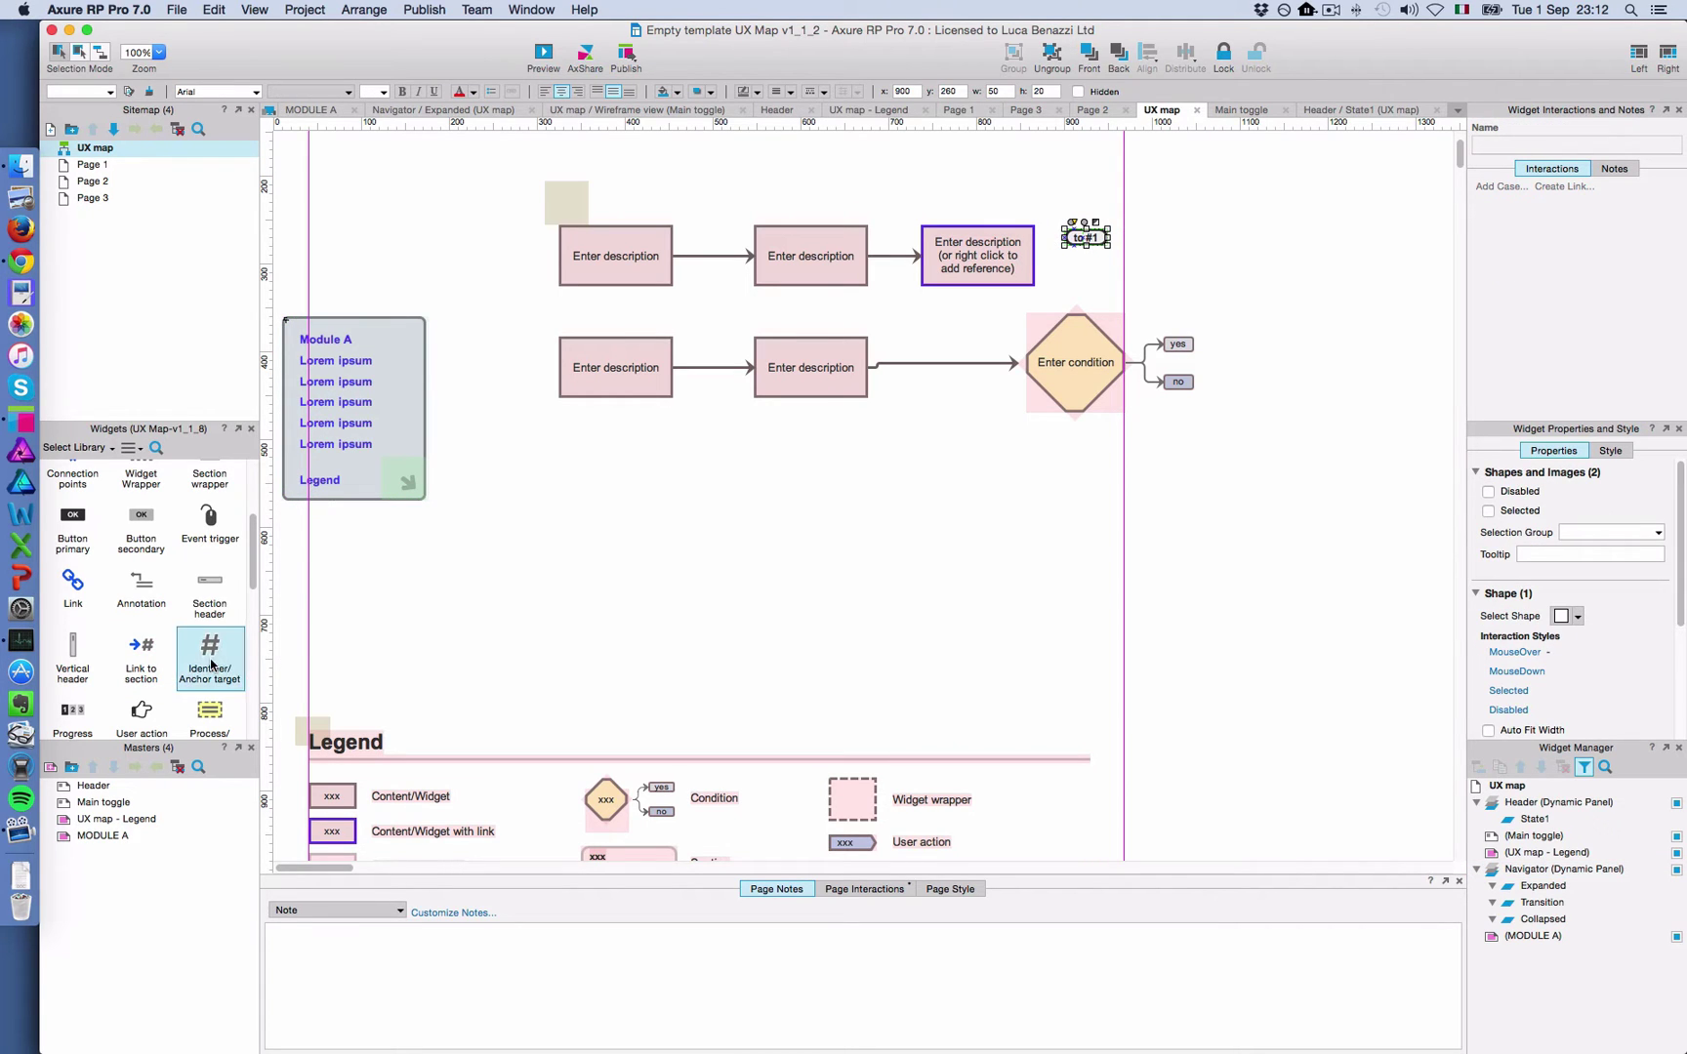
left_click_drag(209, 665, 455, 709)
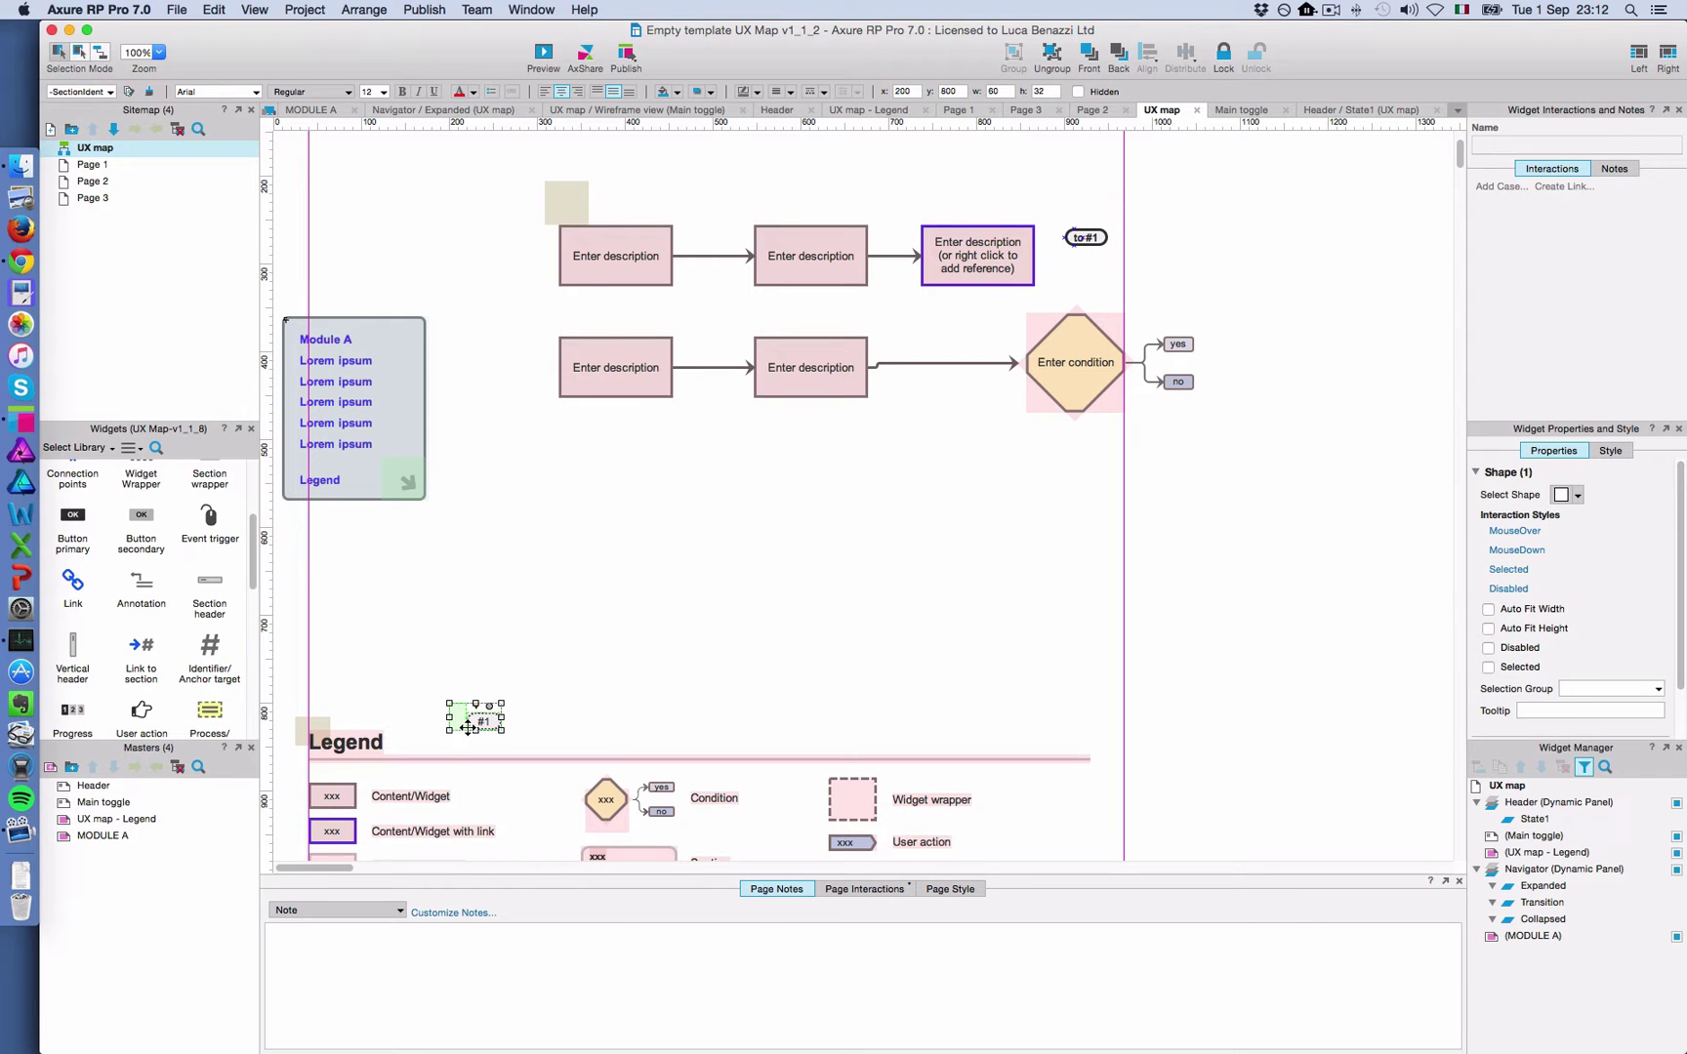
scroll(144, 517, "up", 3)
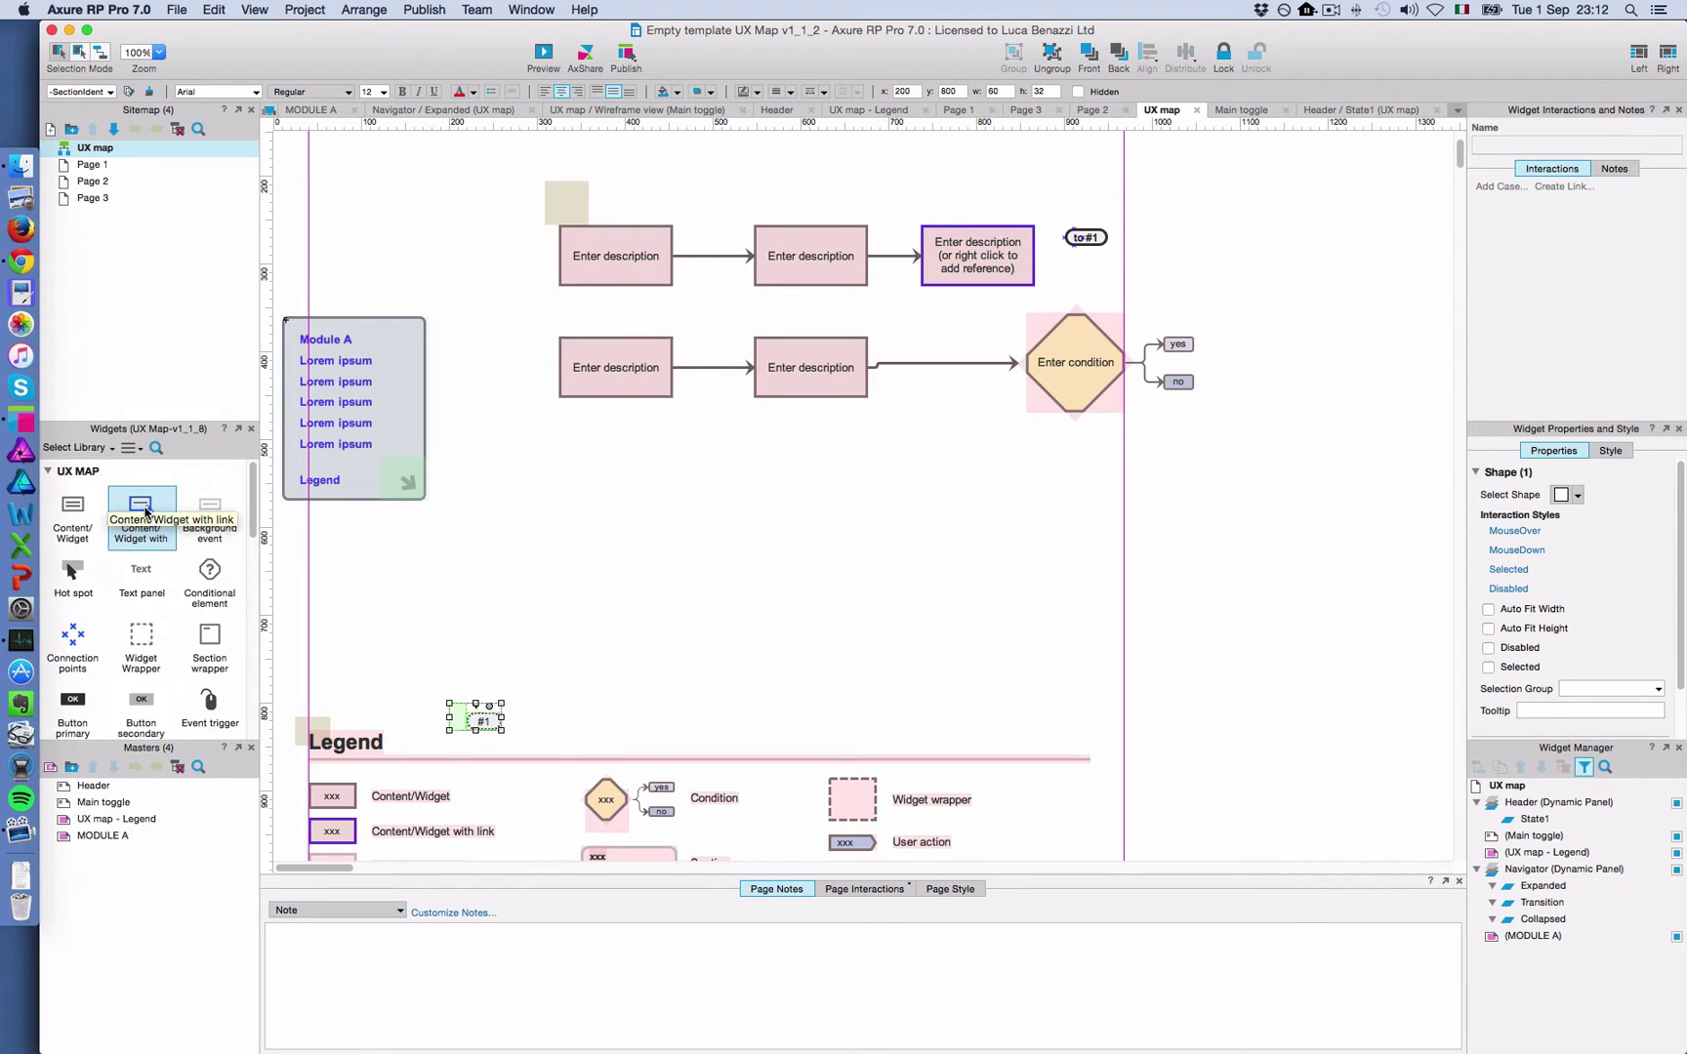
left_click_drag(72, 507, 673, 593)
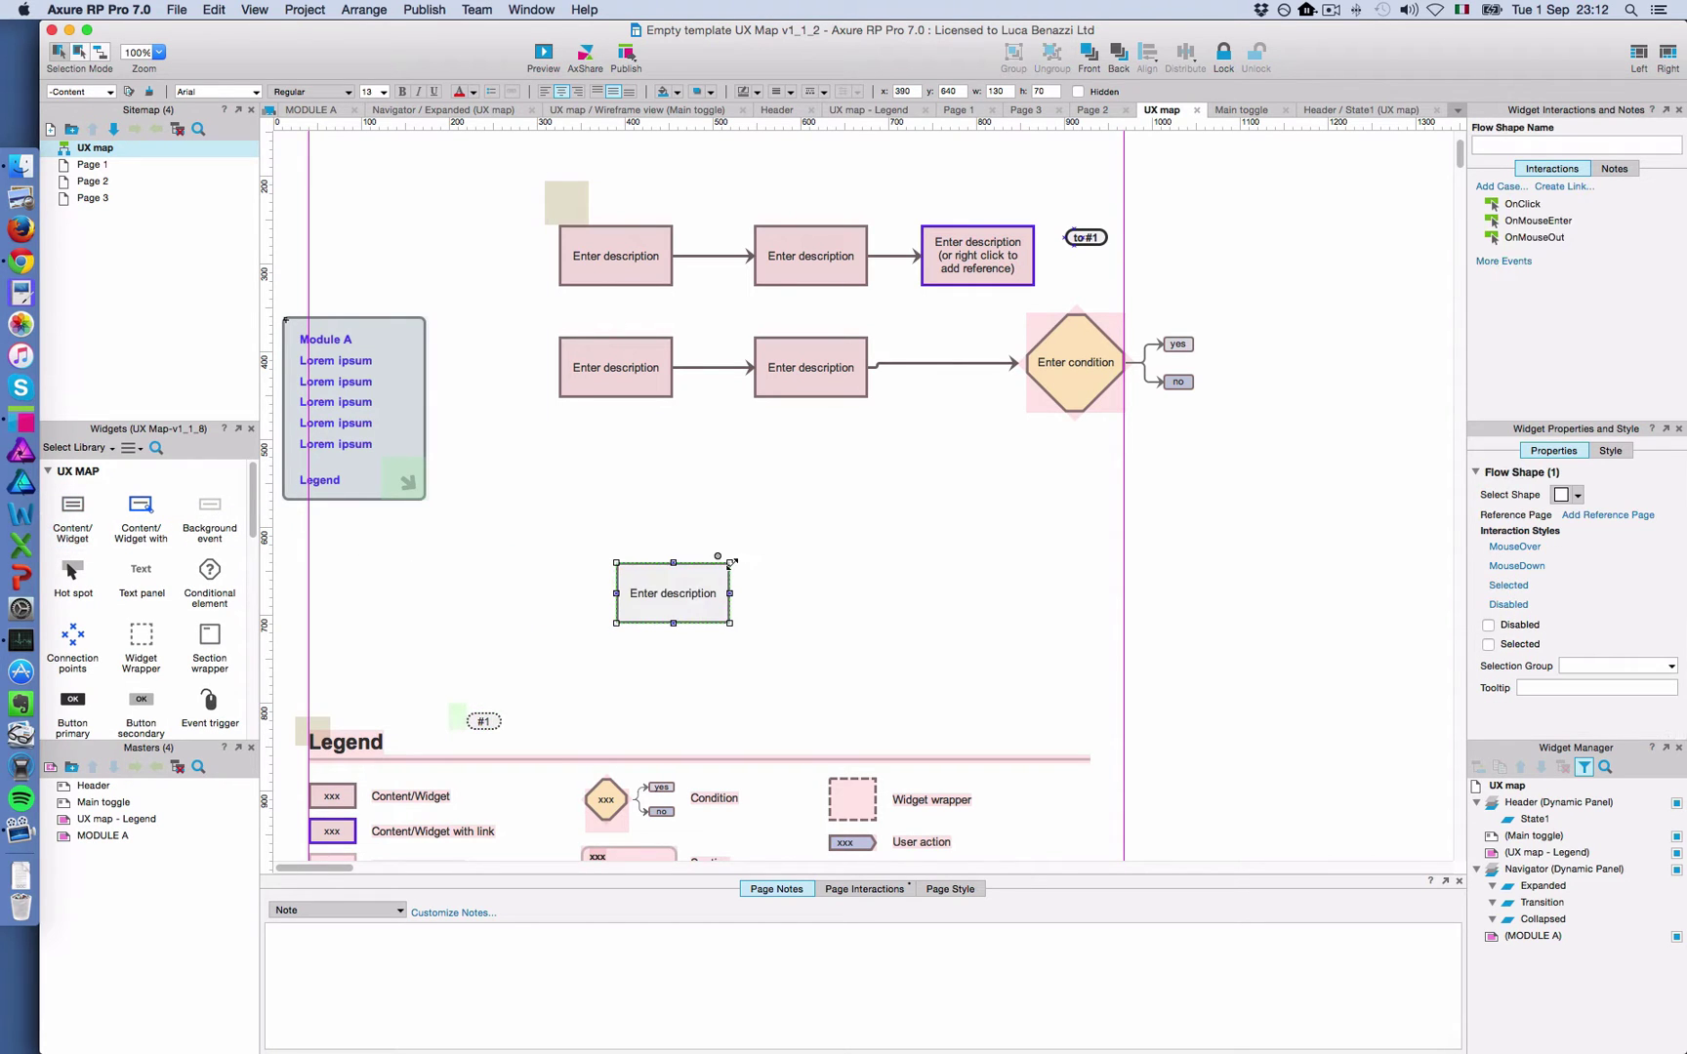
Convert the new Enter description box into a Module B master, then select the #1 anchor target
right_click(674, 581)
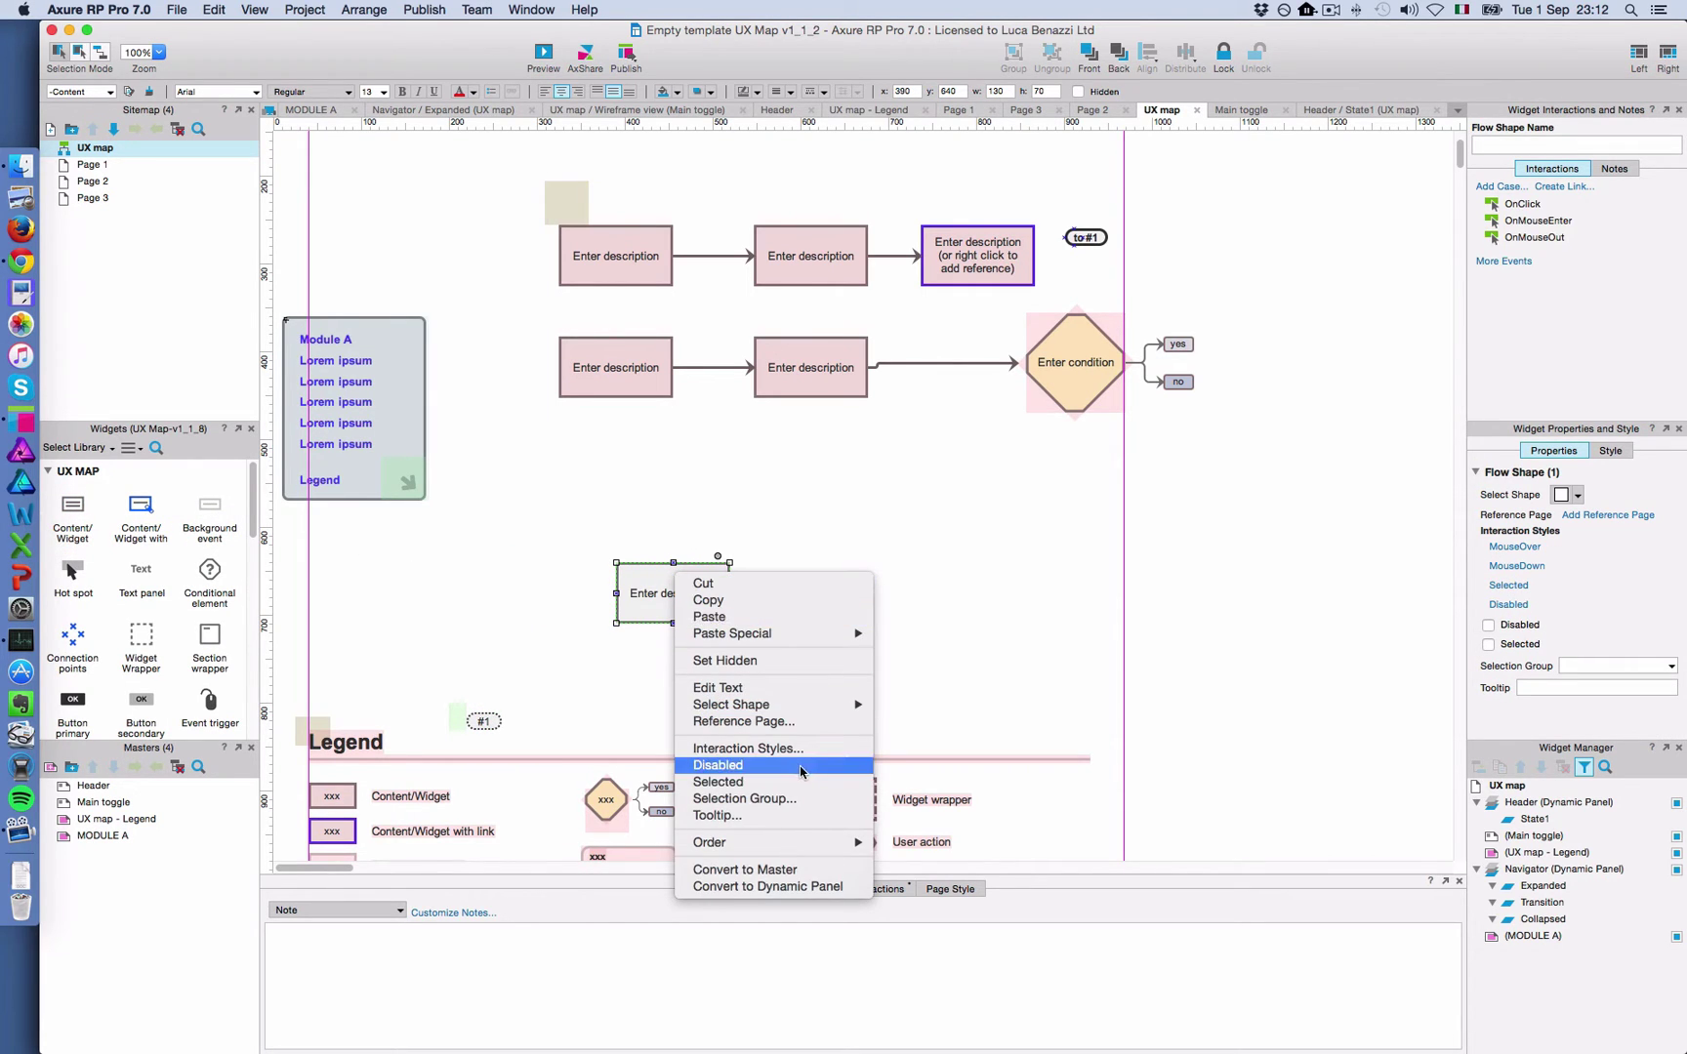
left_click(782, 870)
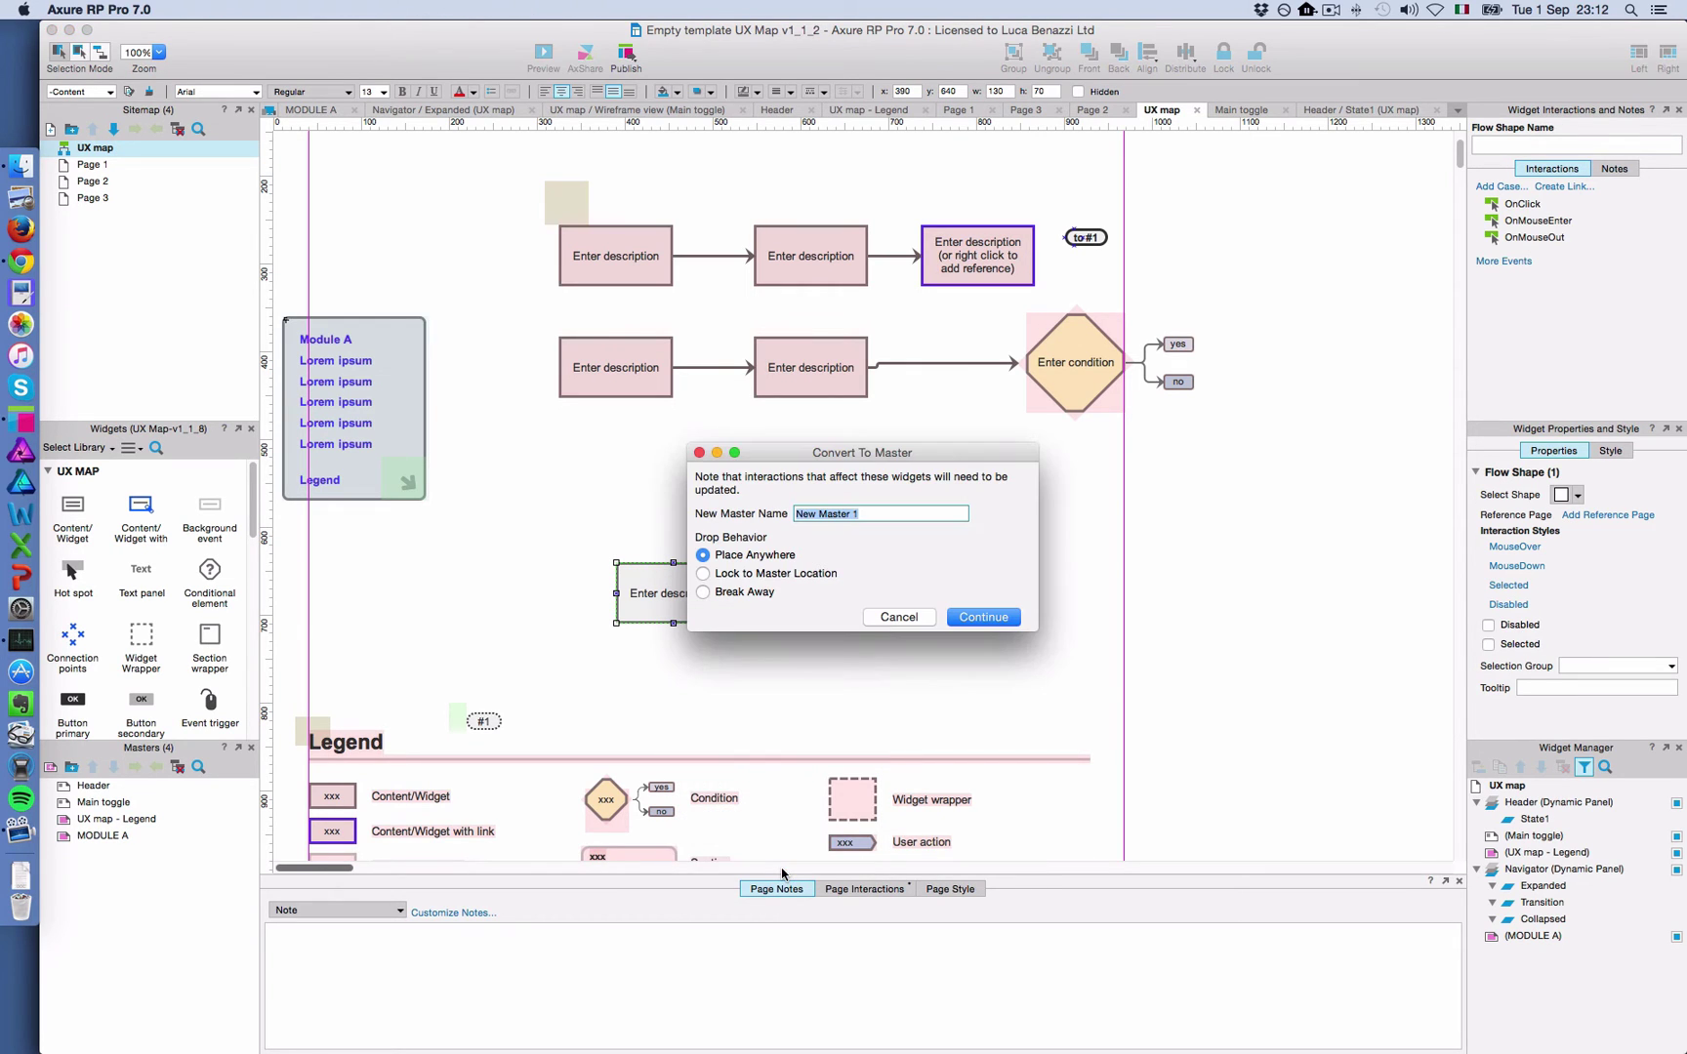
type("Module B")
left_click(979, 619)
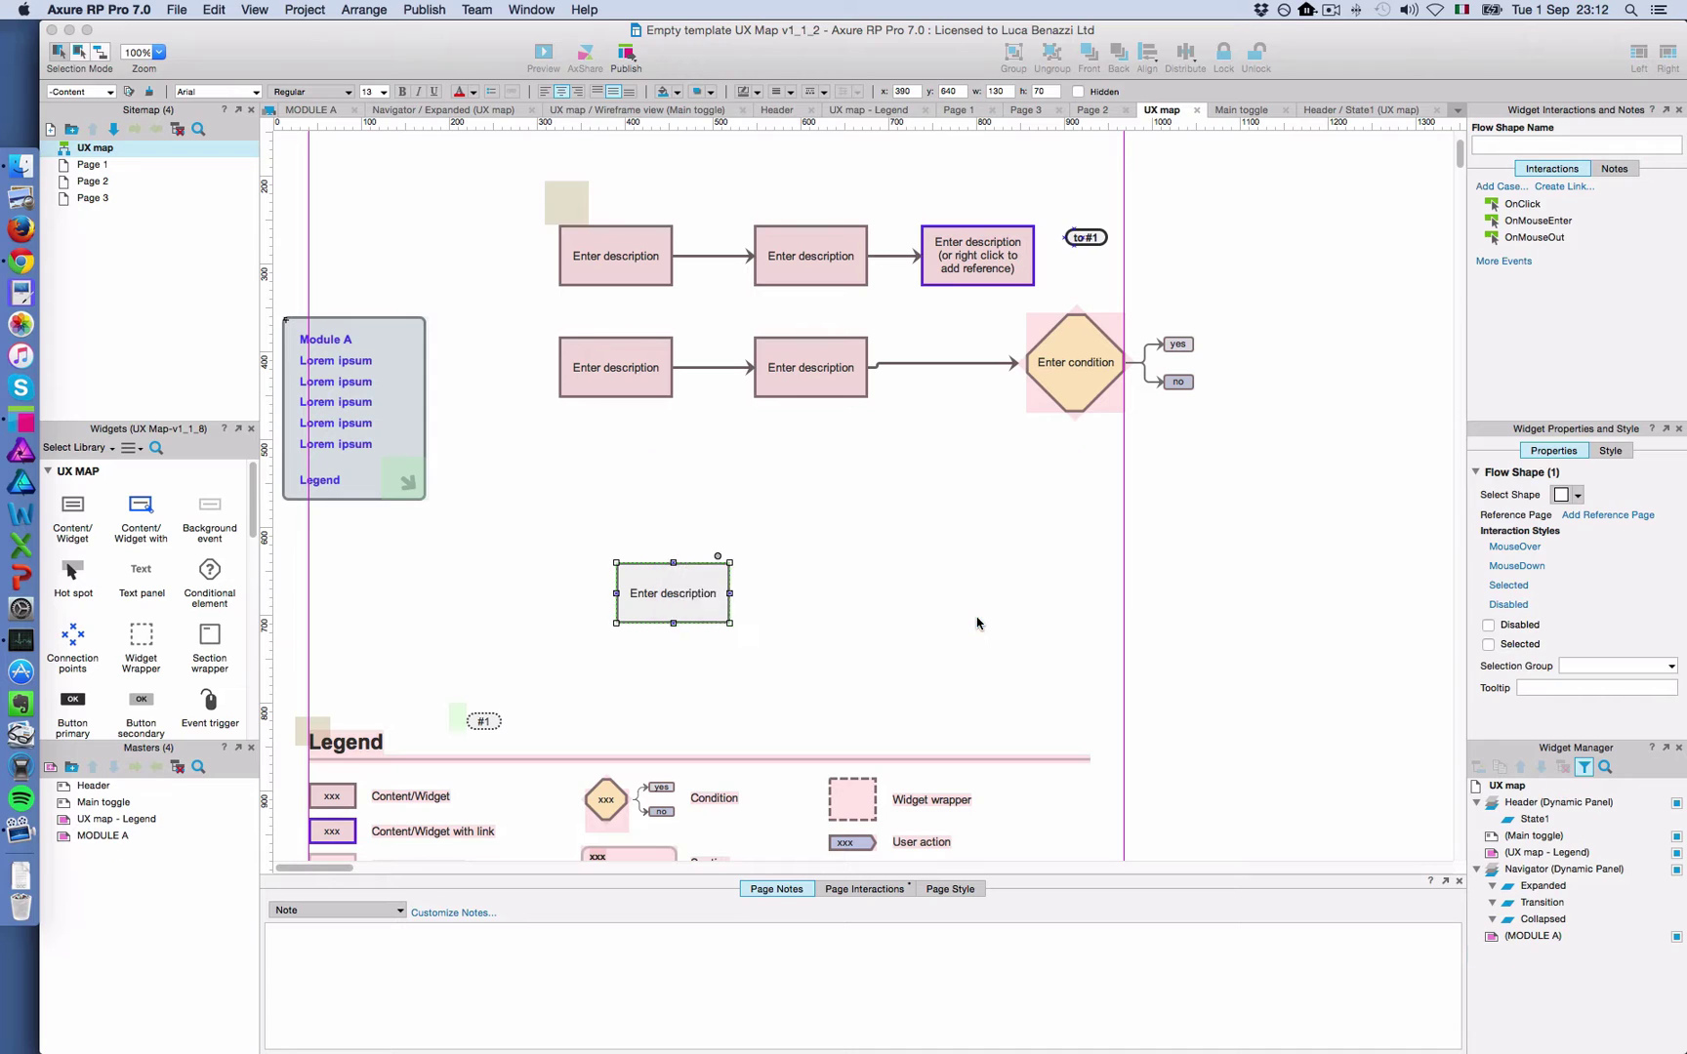
left_click_drag(412, 689, 511, 730)
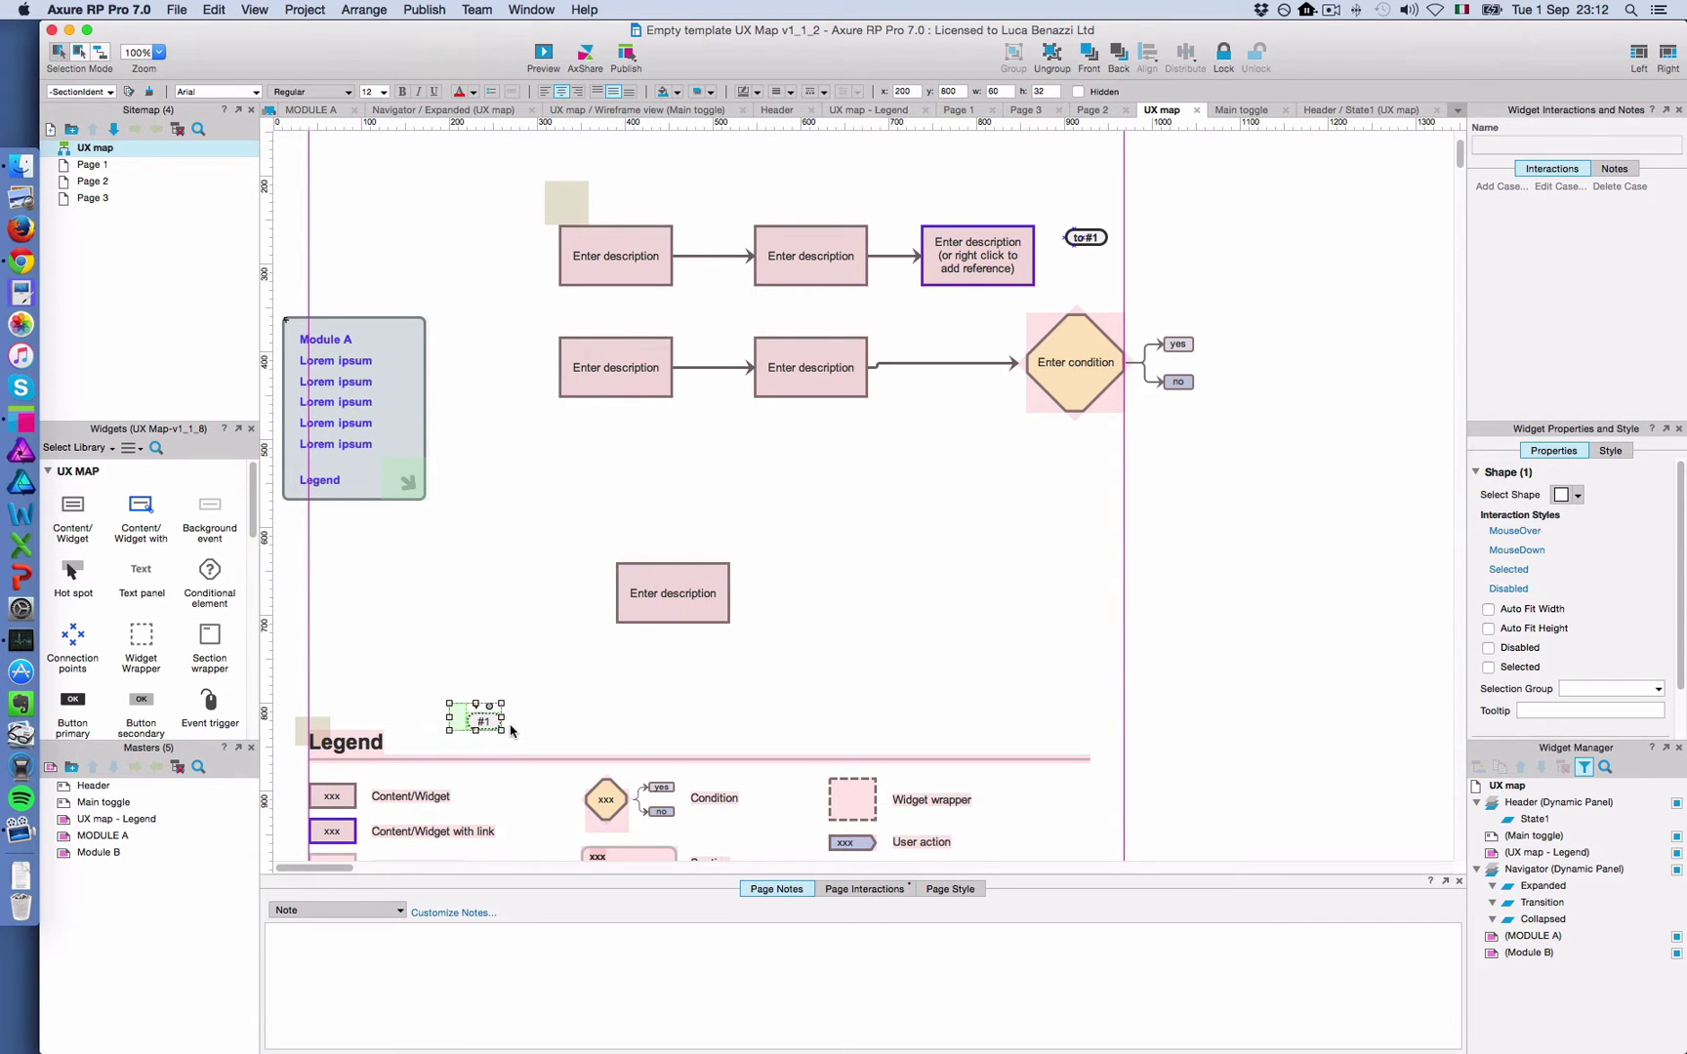
left_click(510, 730)
Paste the #1 anchor into Module B's top-left corner, then return to UX map and select the to#1 link
double_click(689, 573)
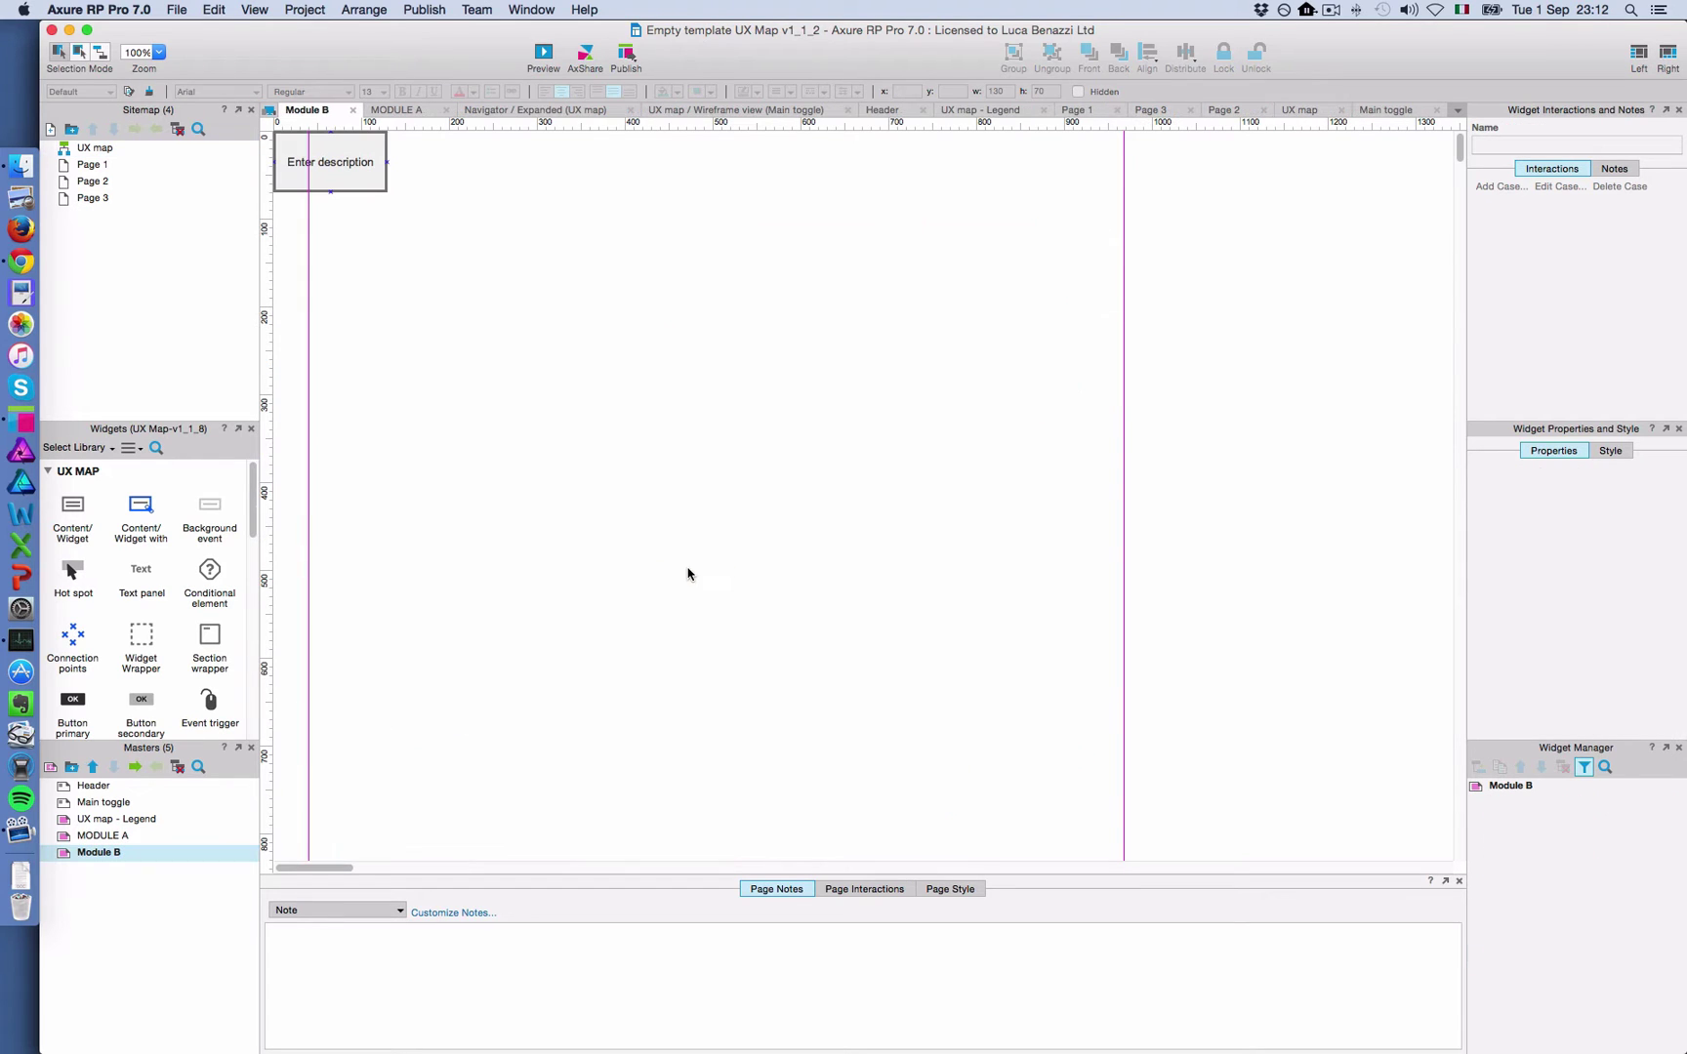
left_click_drag(474, 276, 352, 194)
left_click(422, 295)
key("cmd+v")
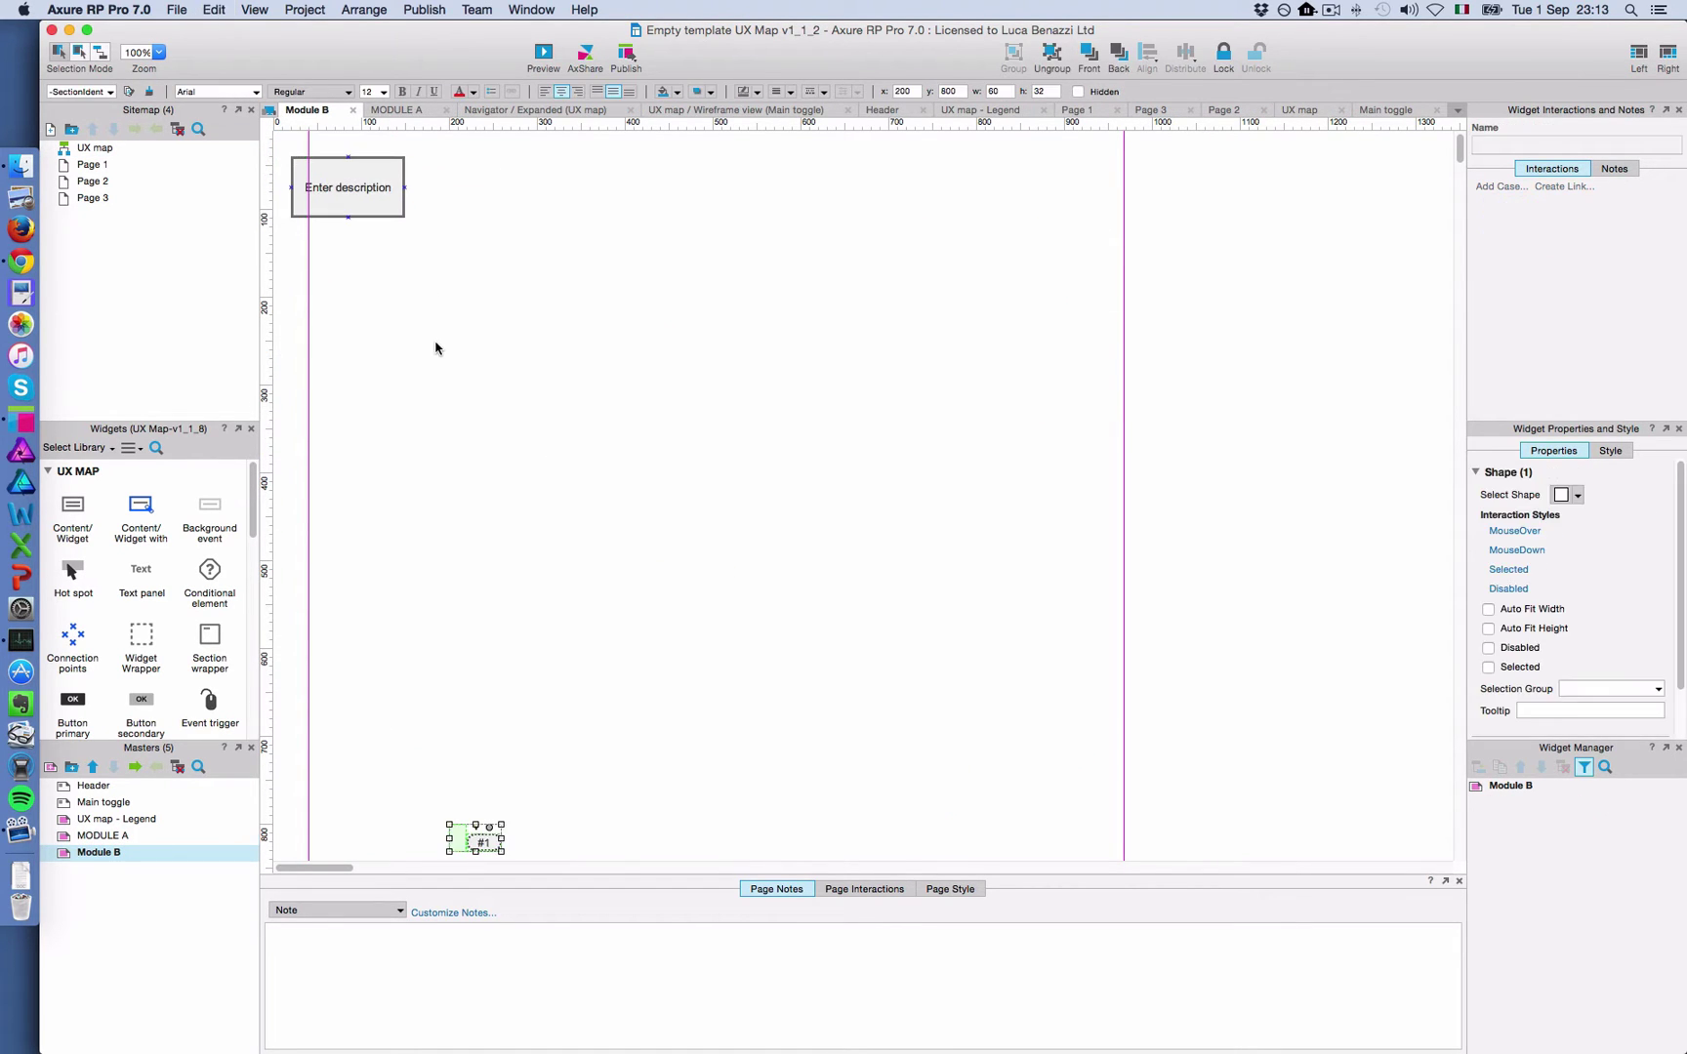
left_click_drag(478, 844, 303, 151)
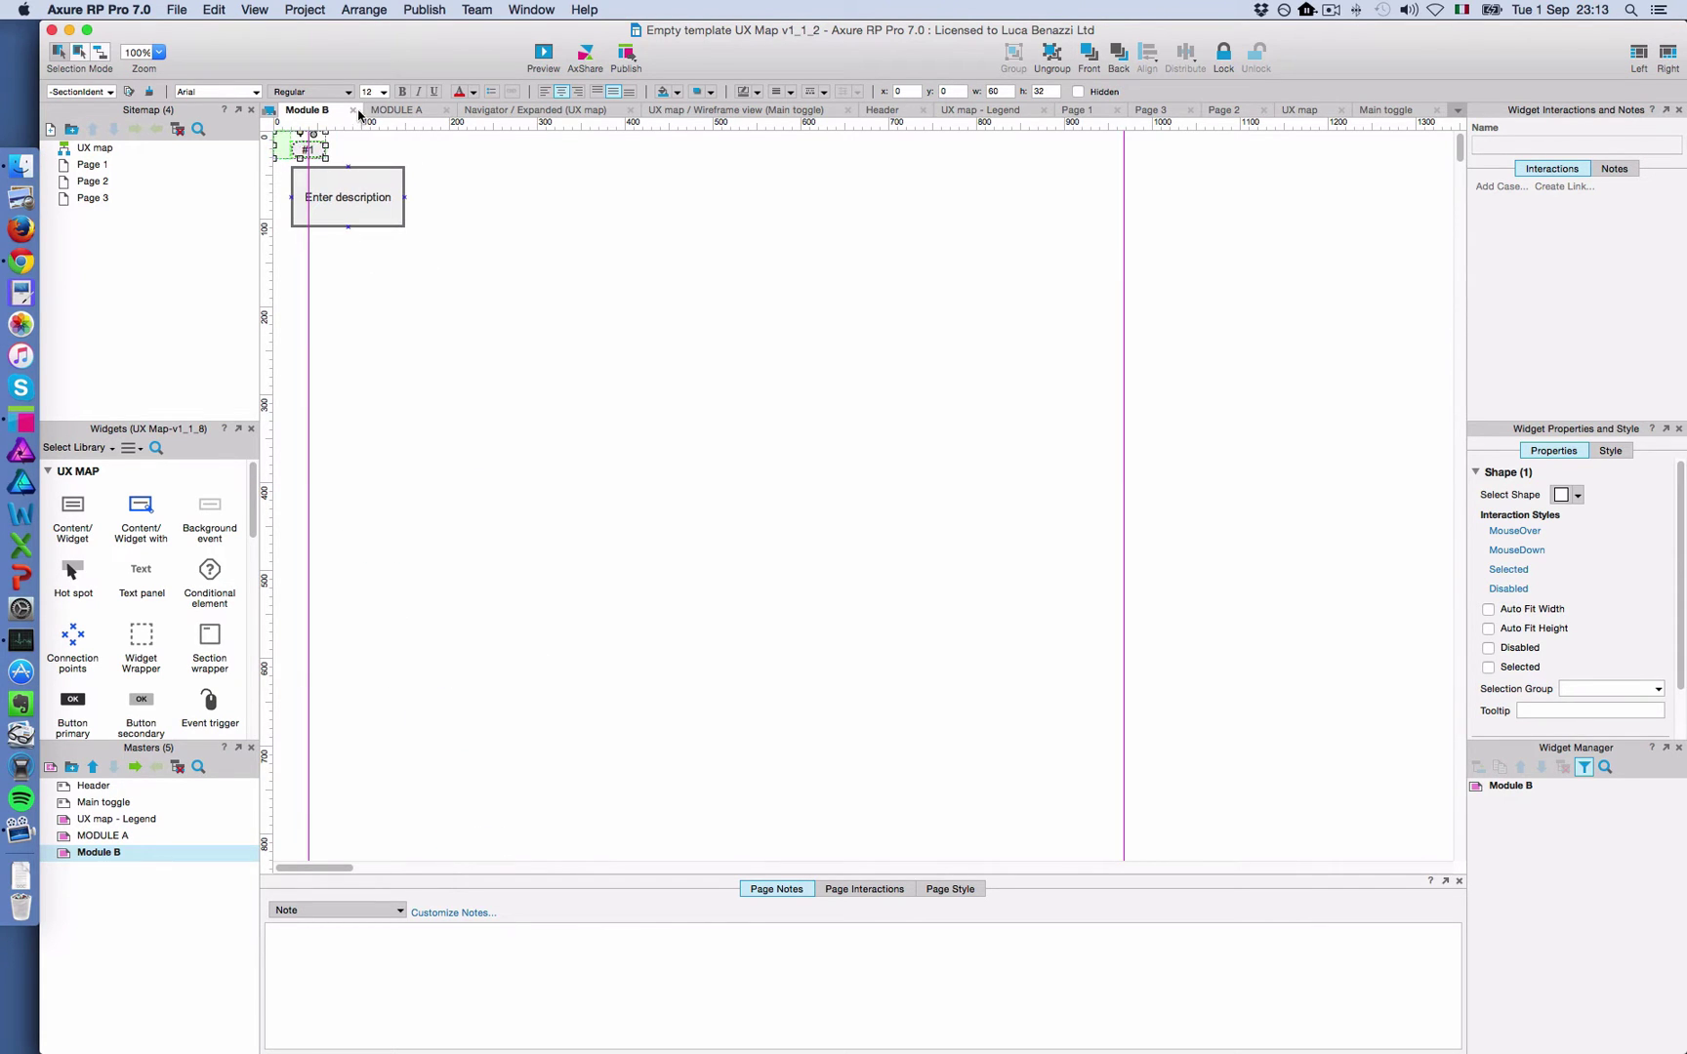
left_click(353, 112)
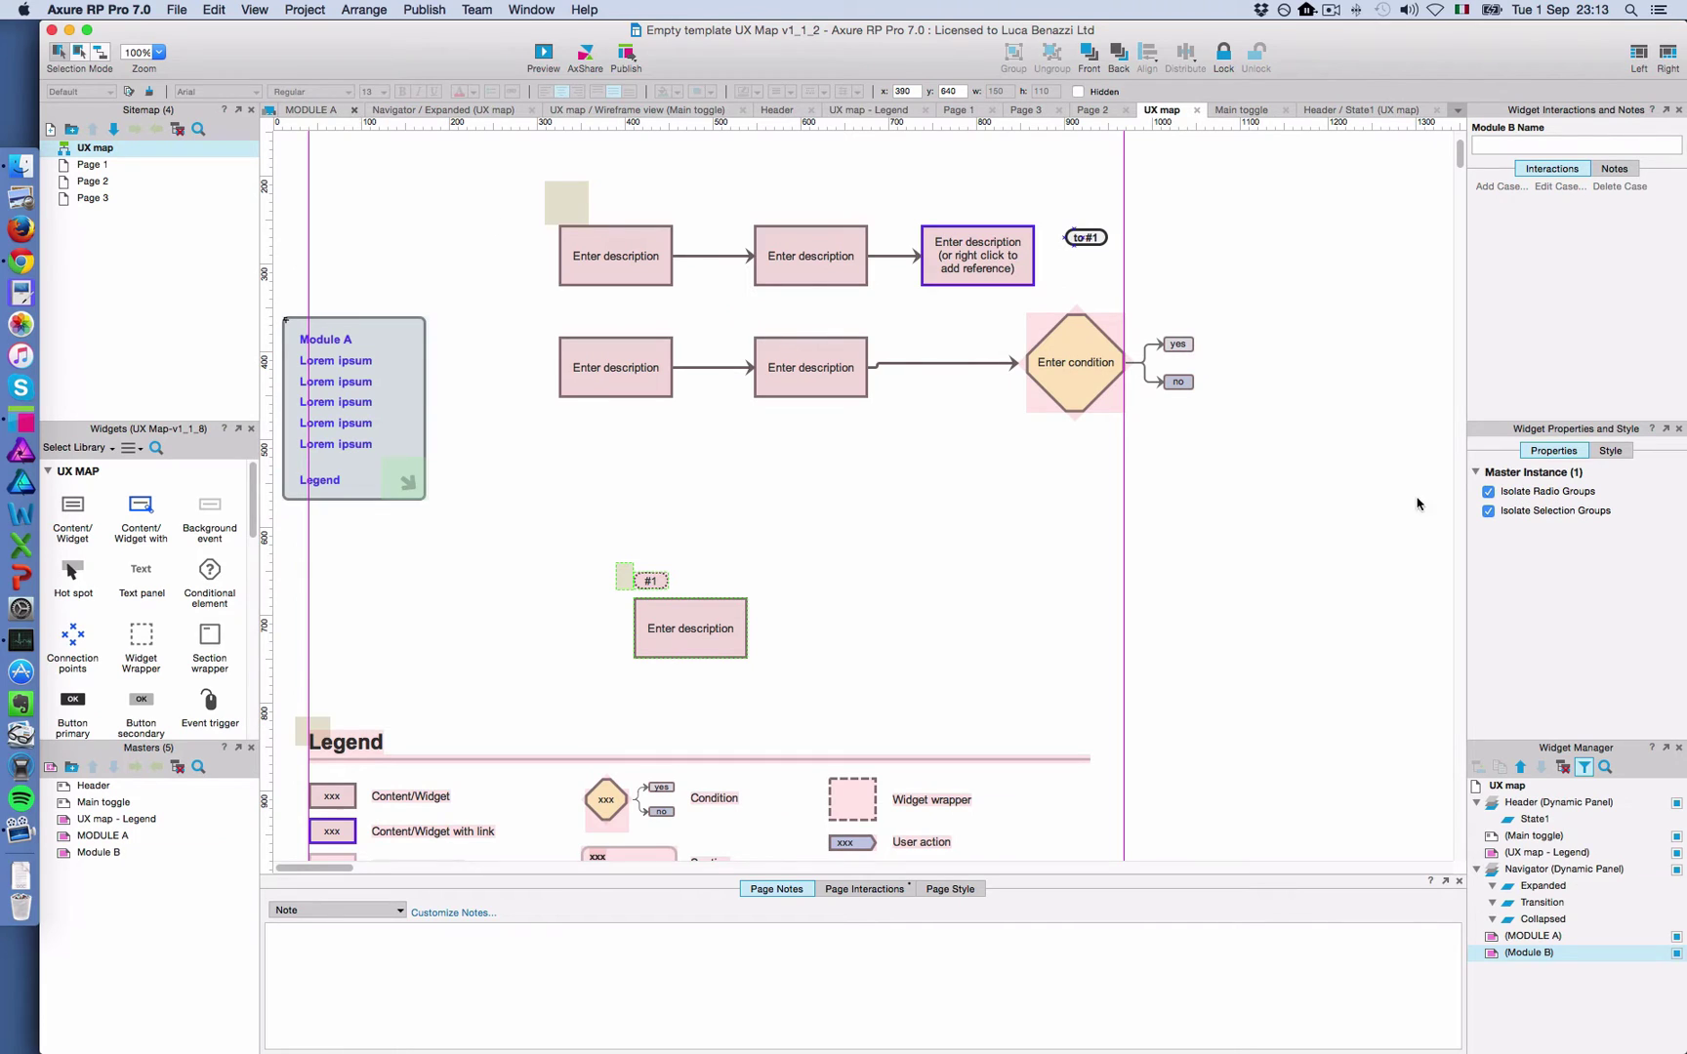
left_click(1084, 232)
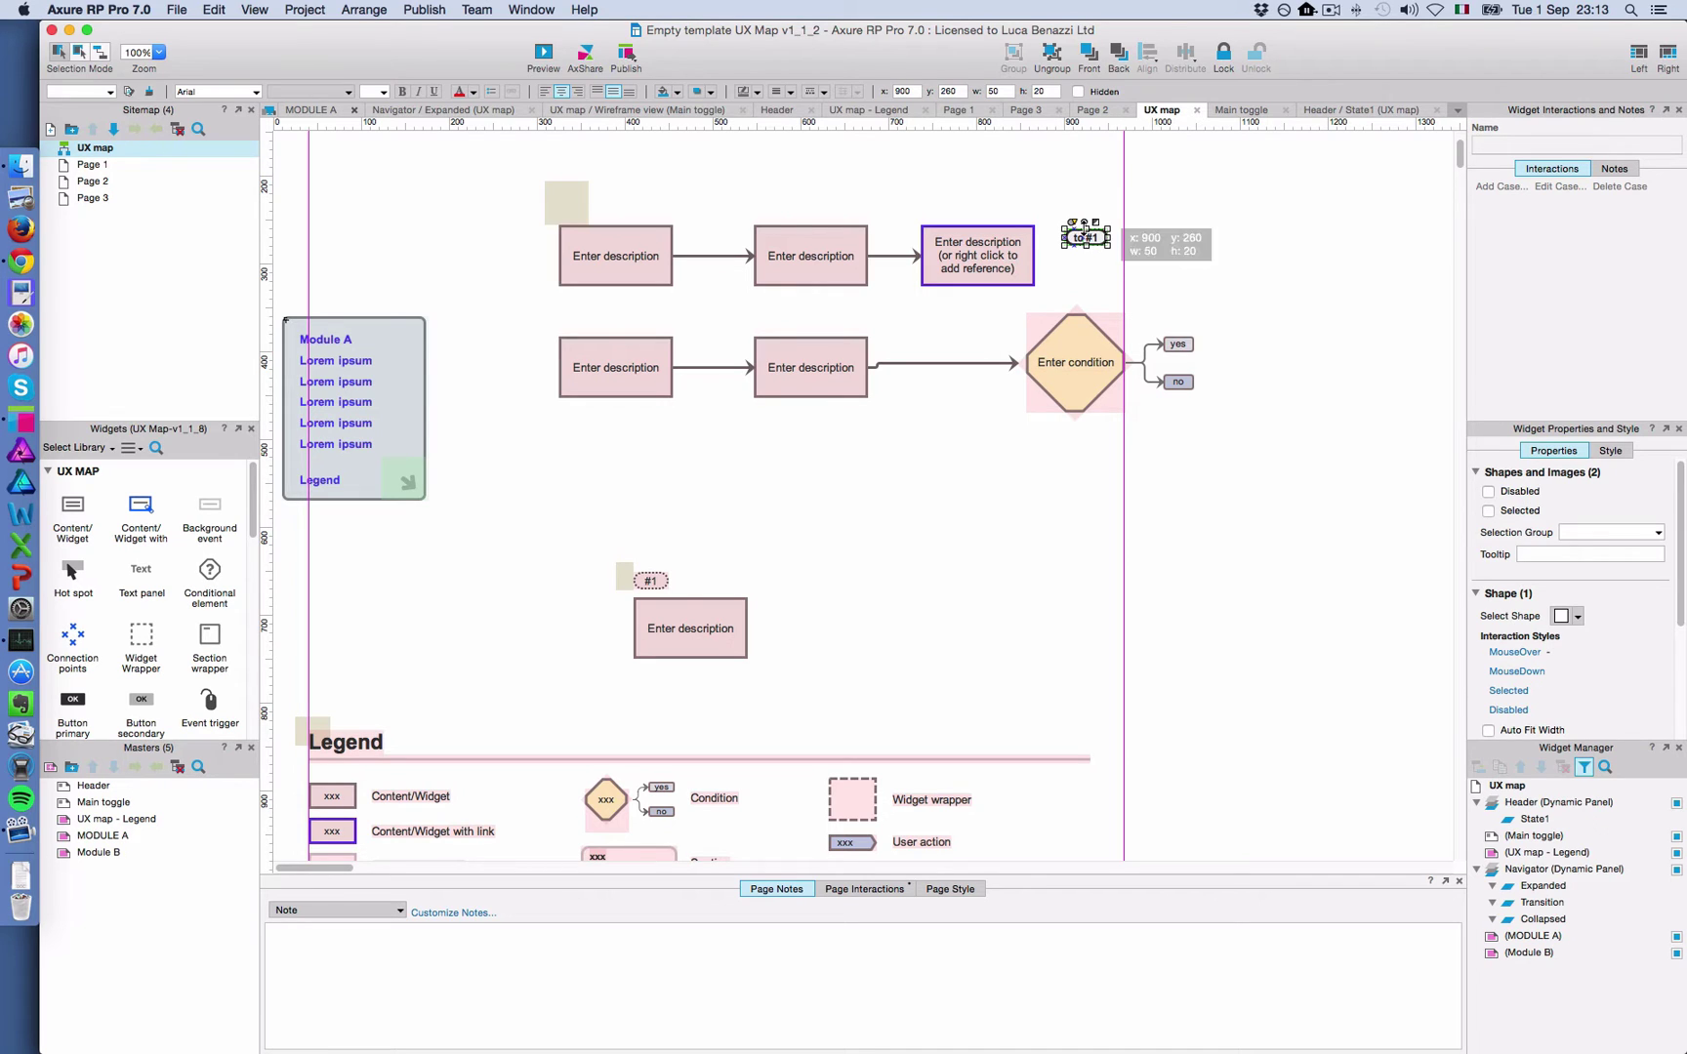
Inspect the to#1 label's Scroll to Widget case, searching '#' for targets, and cancel without changes
left_click(1101, 237)
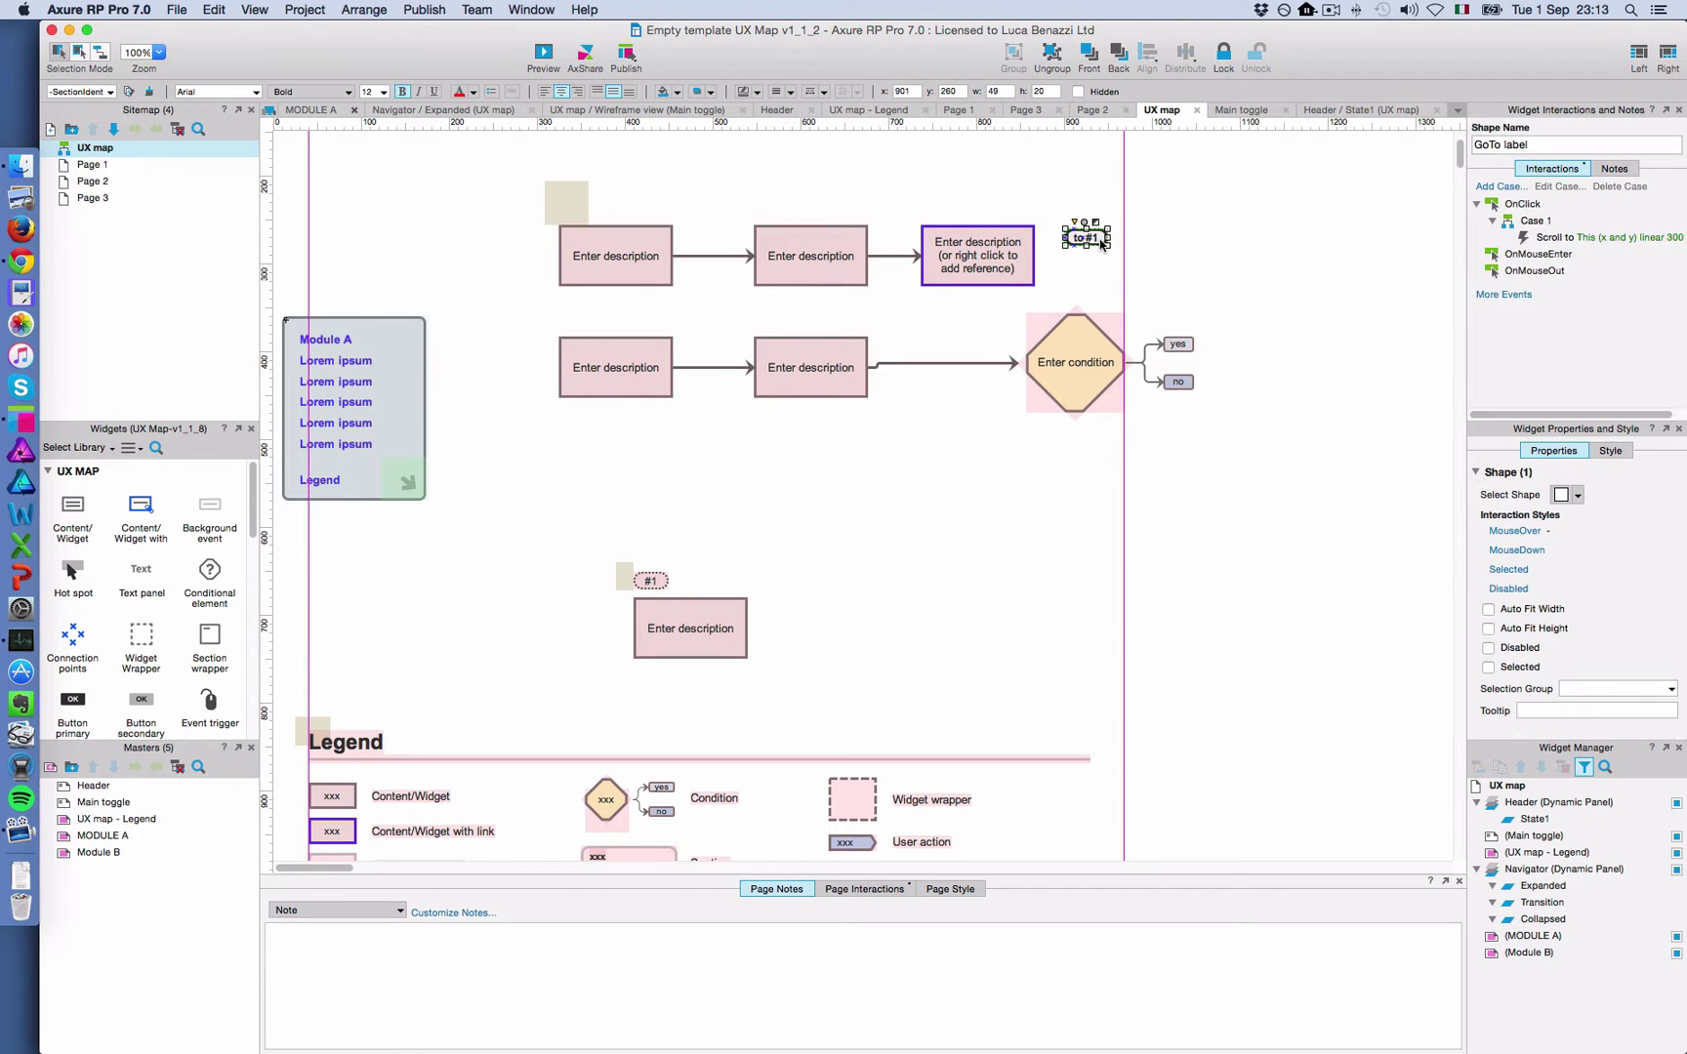
double_click(1592, 238)
left_click(1065, 399)
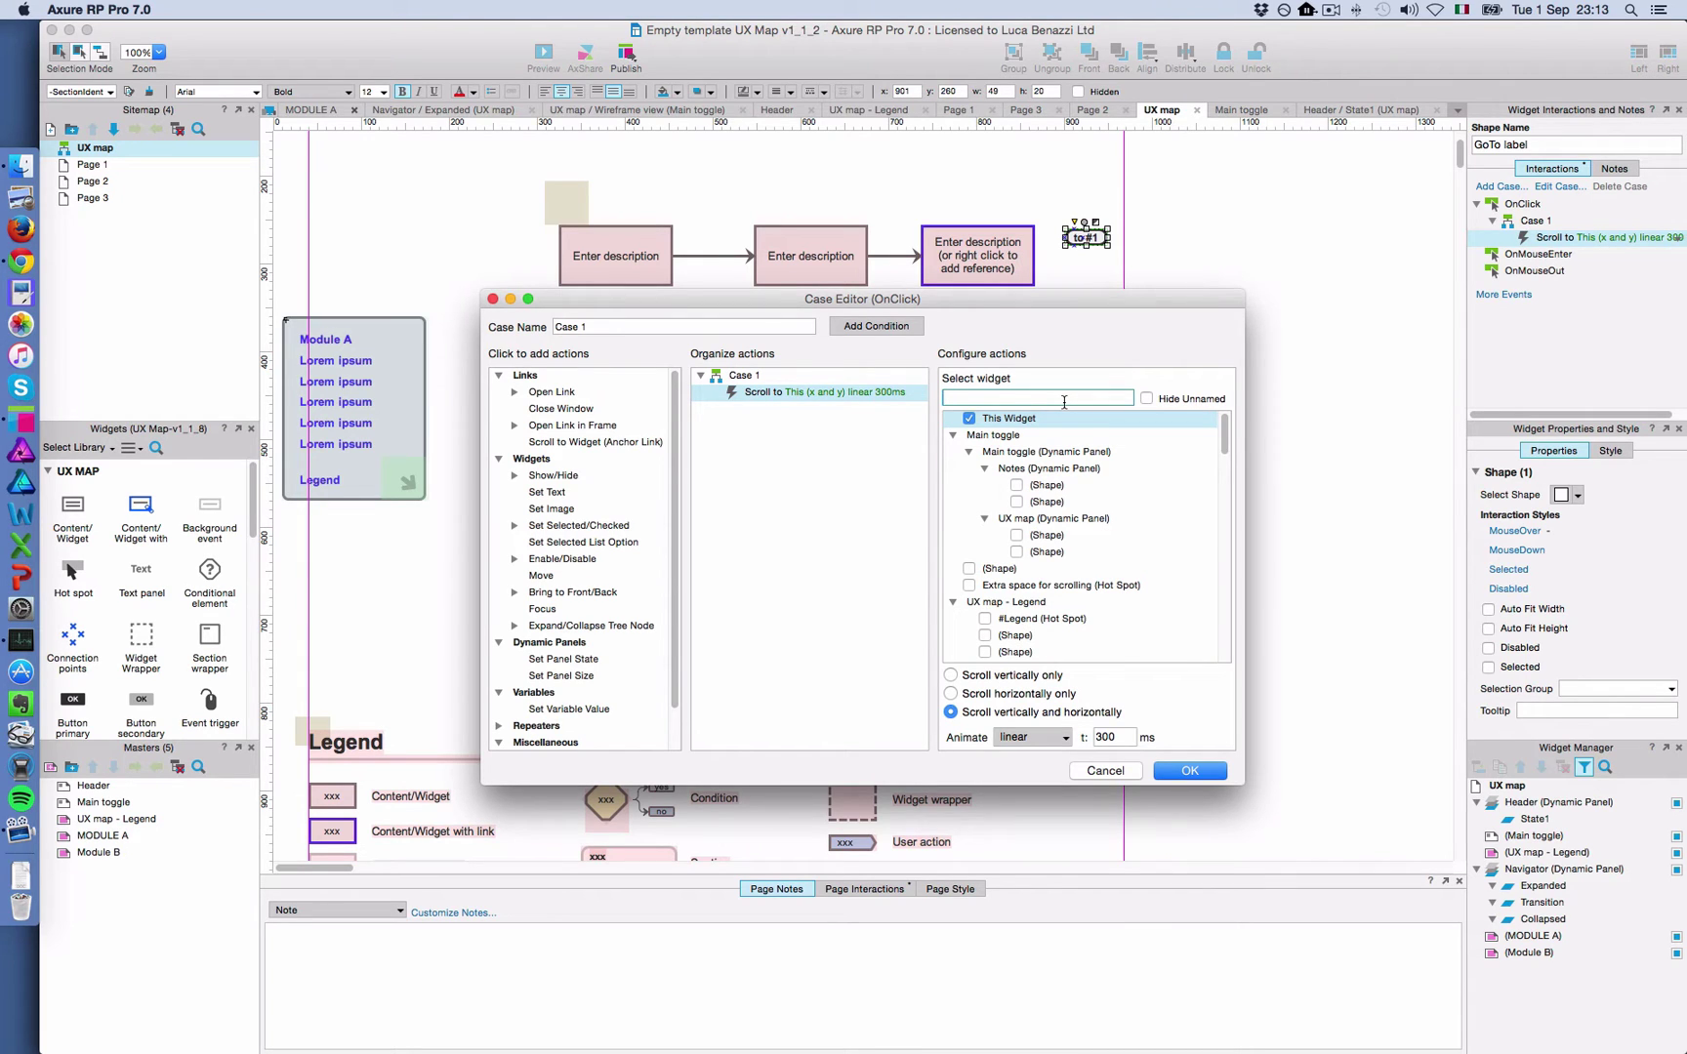
type("#")
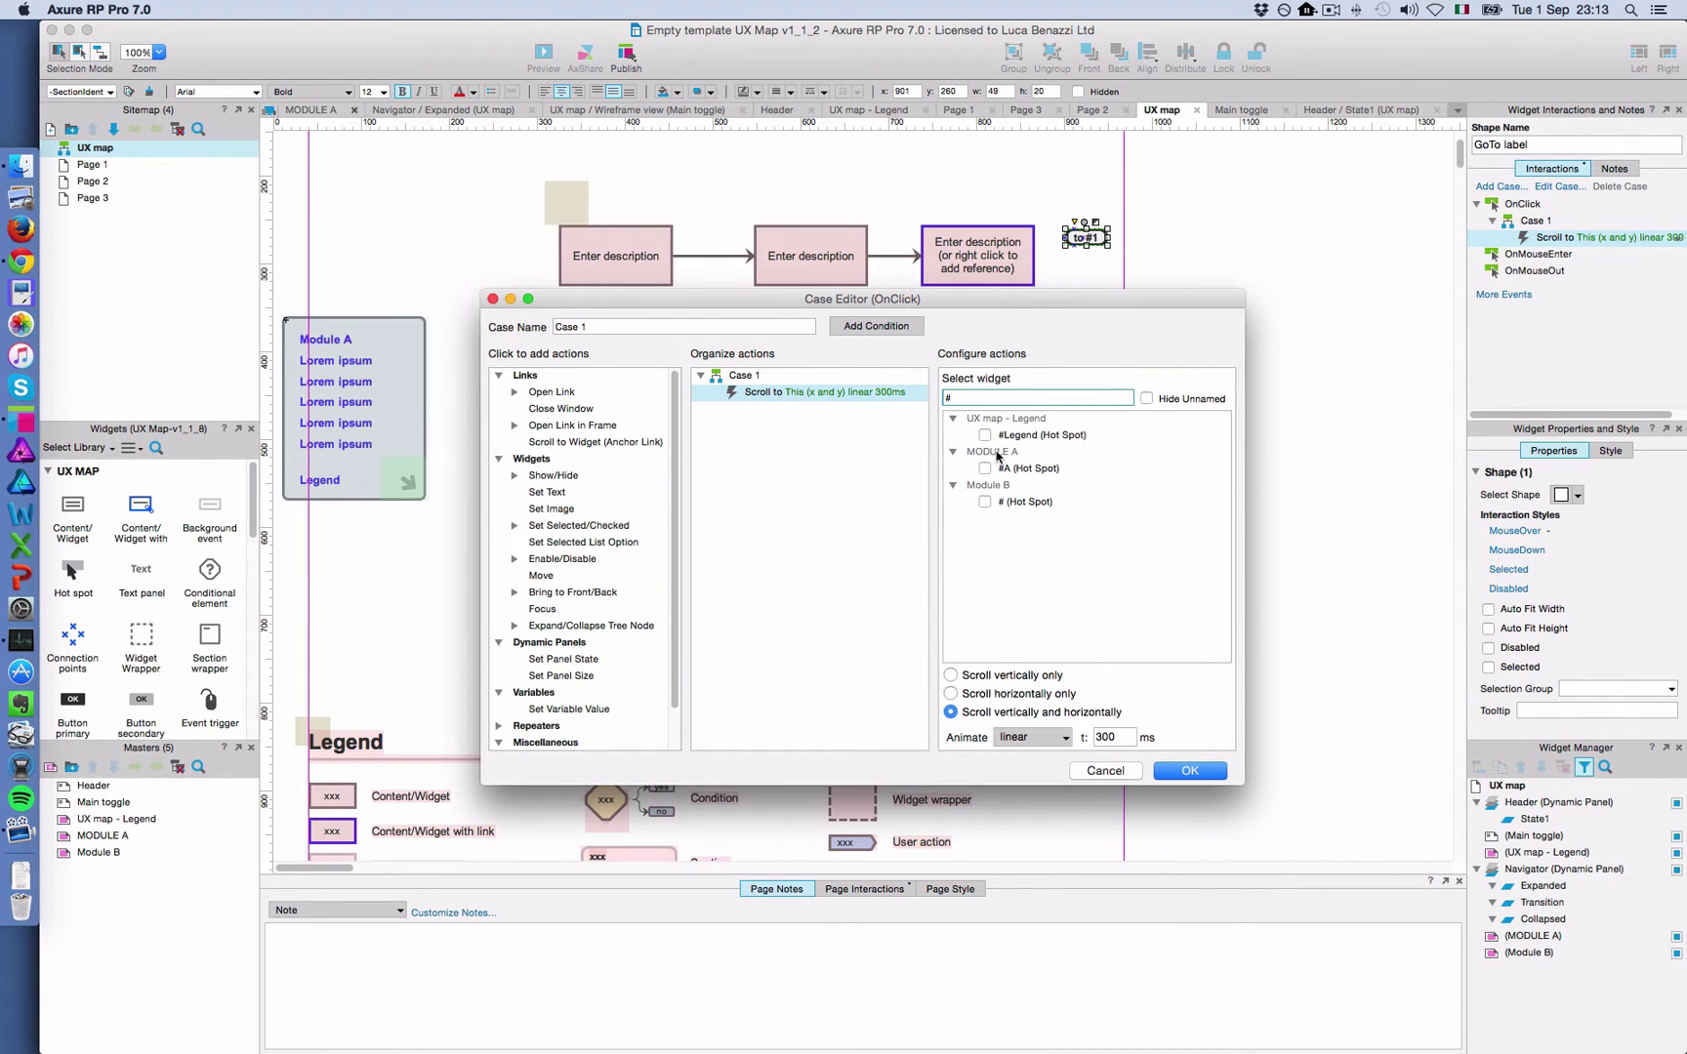
left_click(1120, 777)
Name Module B's anchor hot spot #1, then return to UX map and select the to#1 widget
left_click(654, 580)
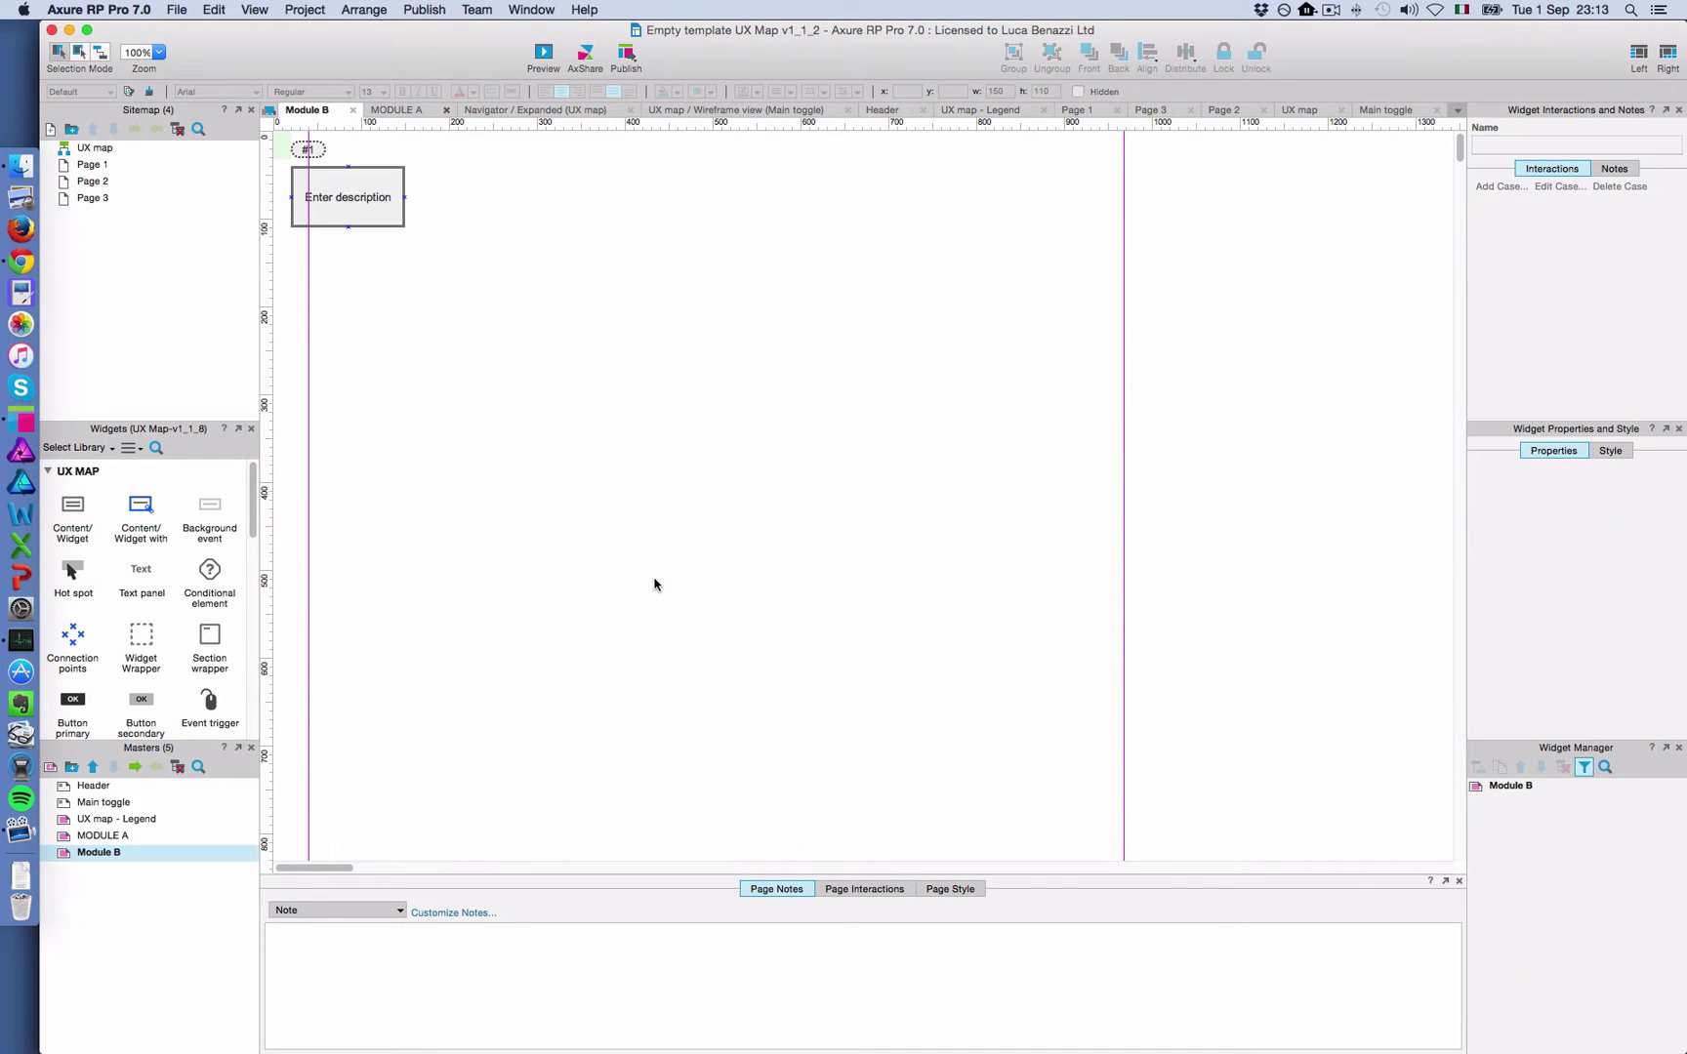
left_click(285, 142)
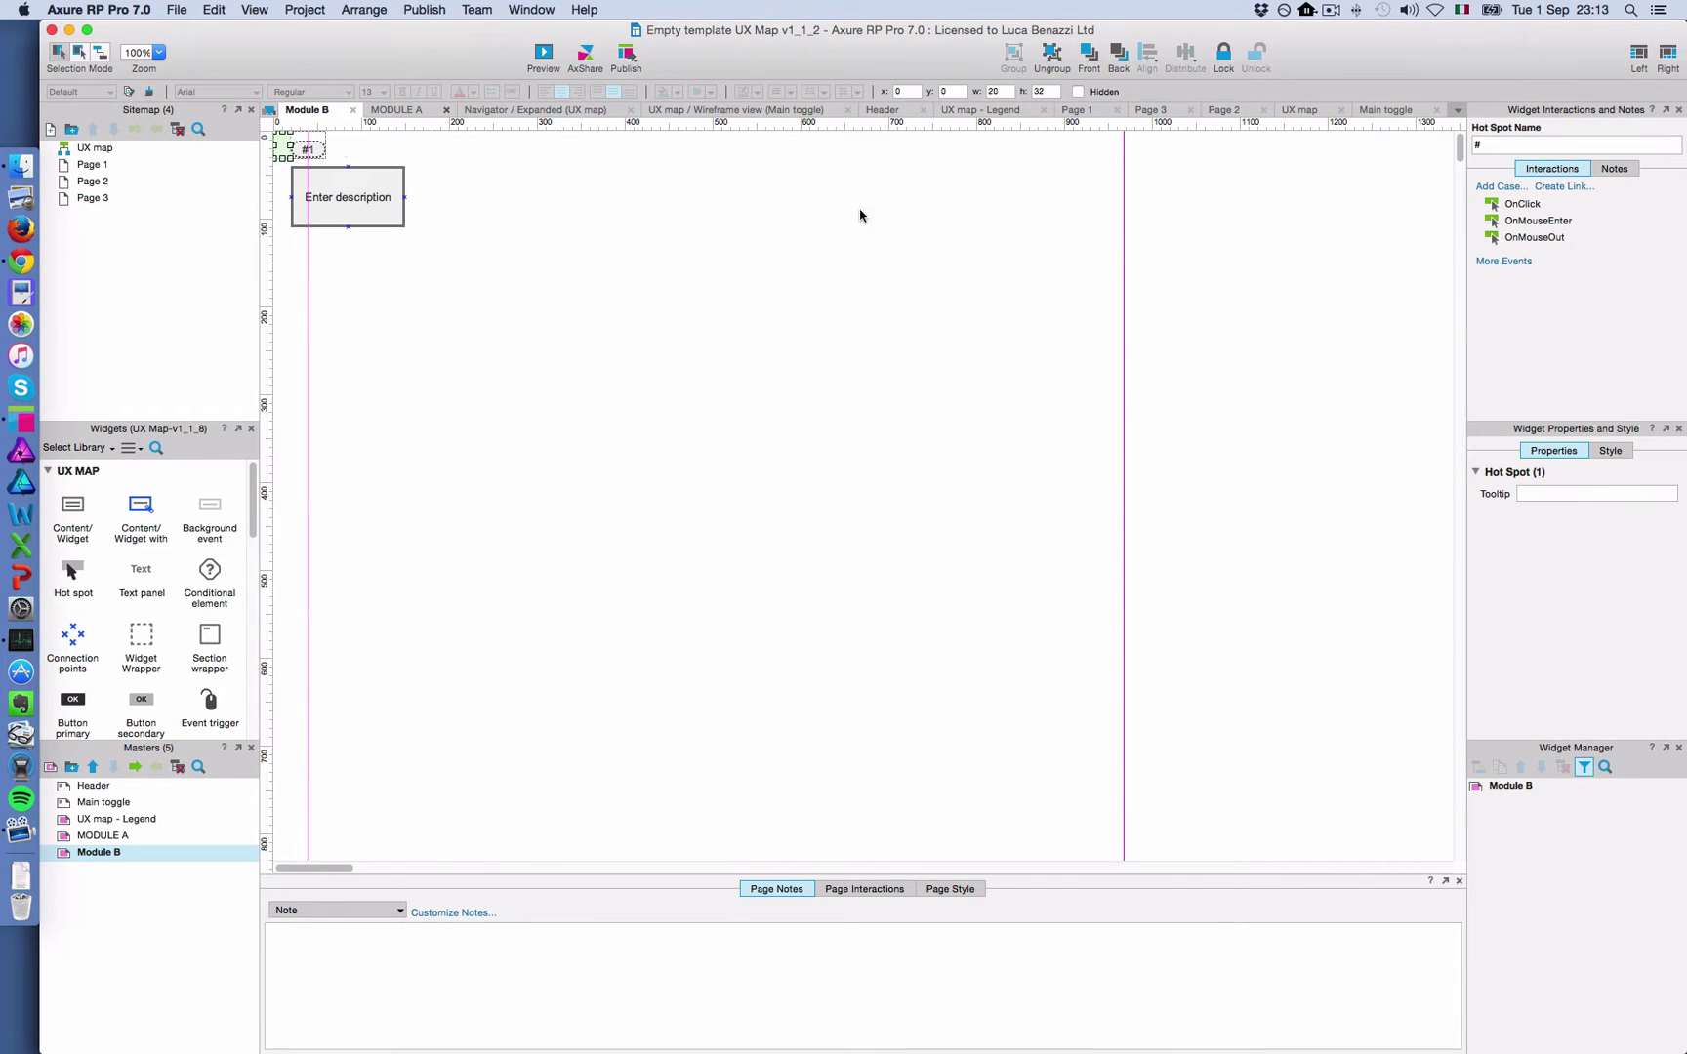
left_click(1525, 146)
left_click(353, 110)
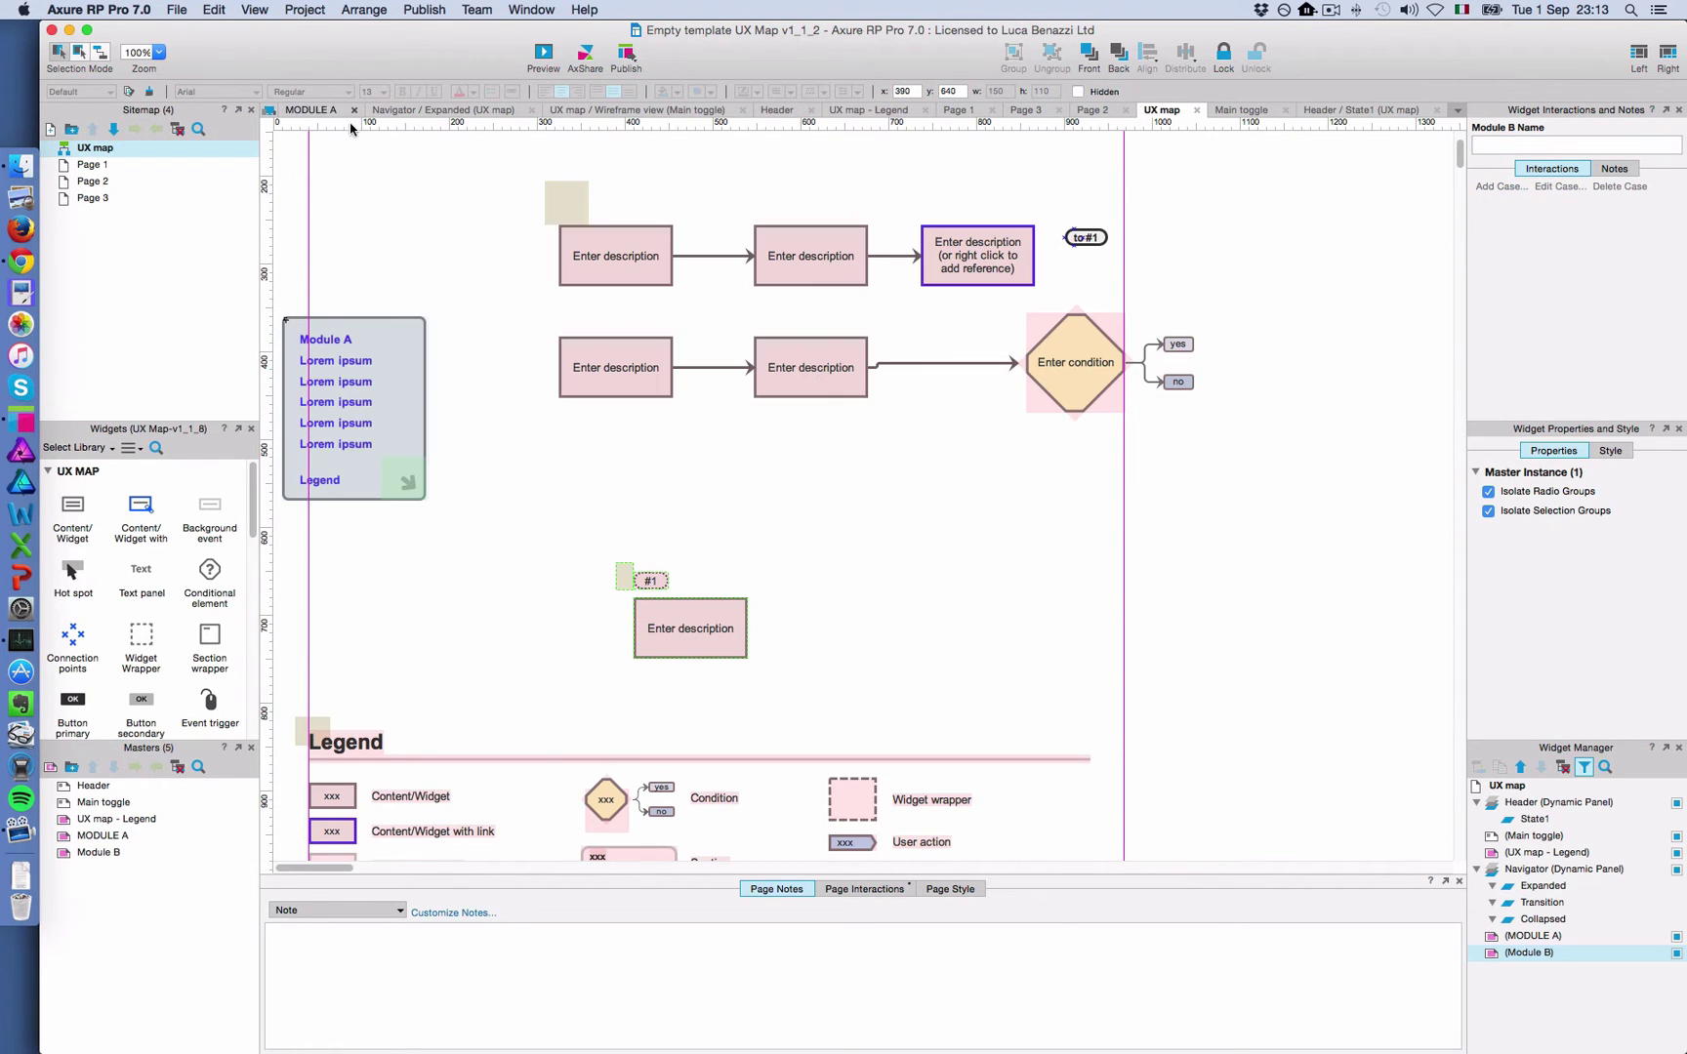
left_click_drag(1147, 211, 1063, 266)
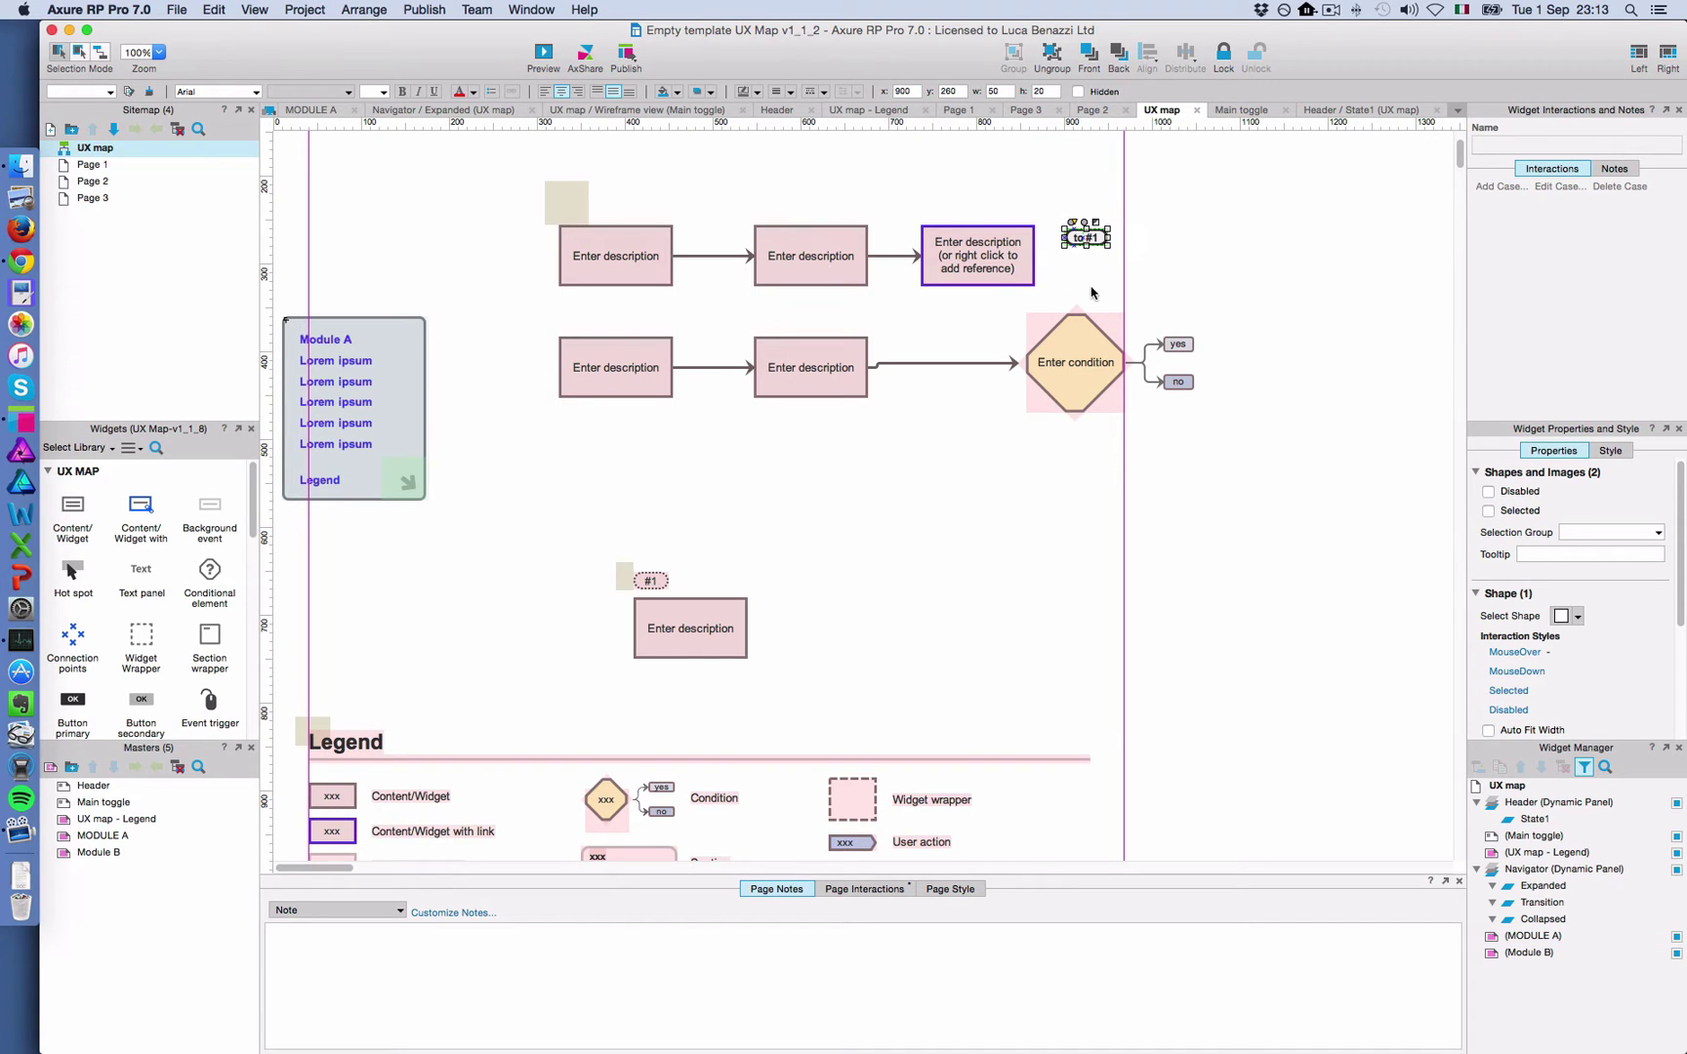
Paste the copied to#1 widget into the MODULE A master and place it near the top (x611, y50)
double_click(1005, 256)
key("super+v")
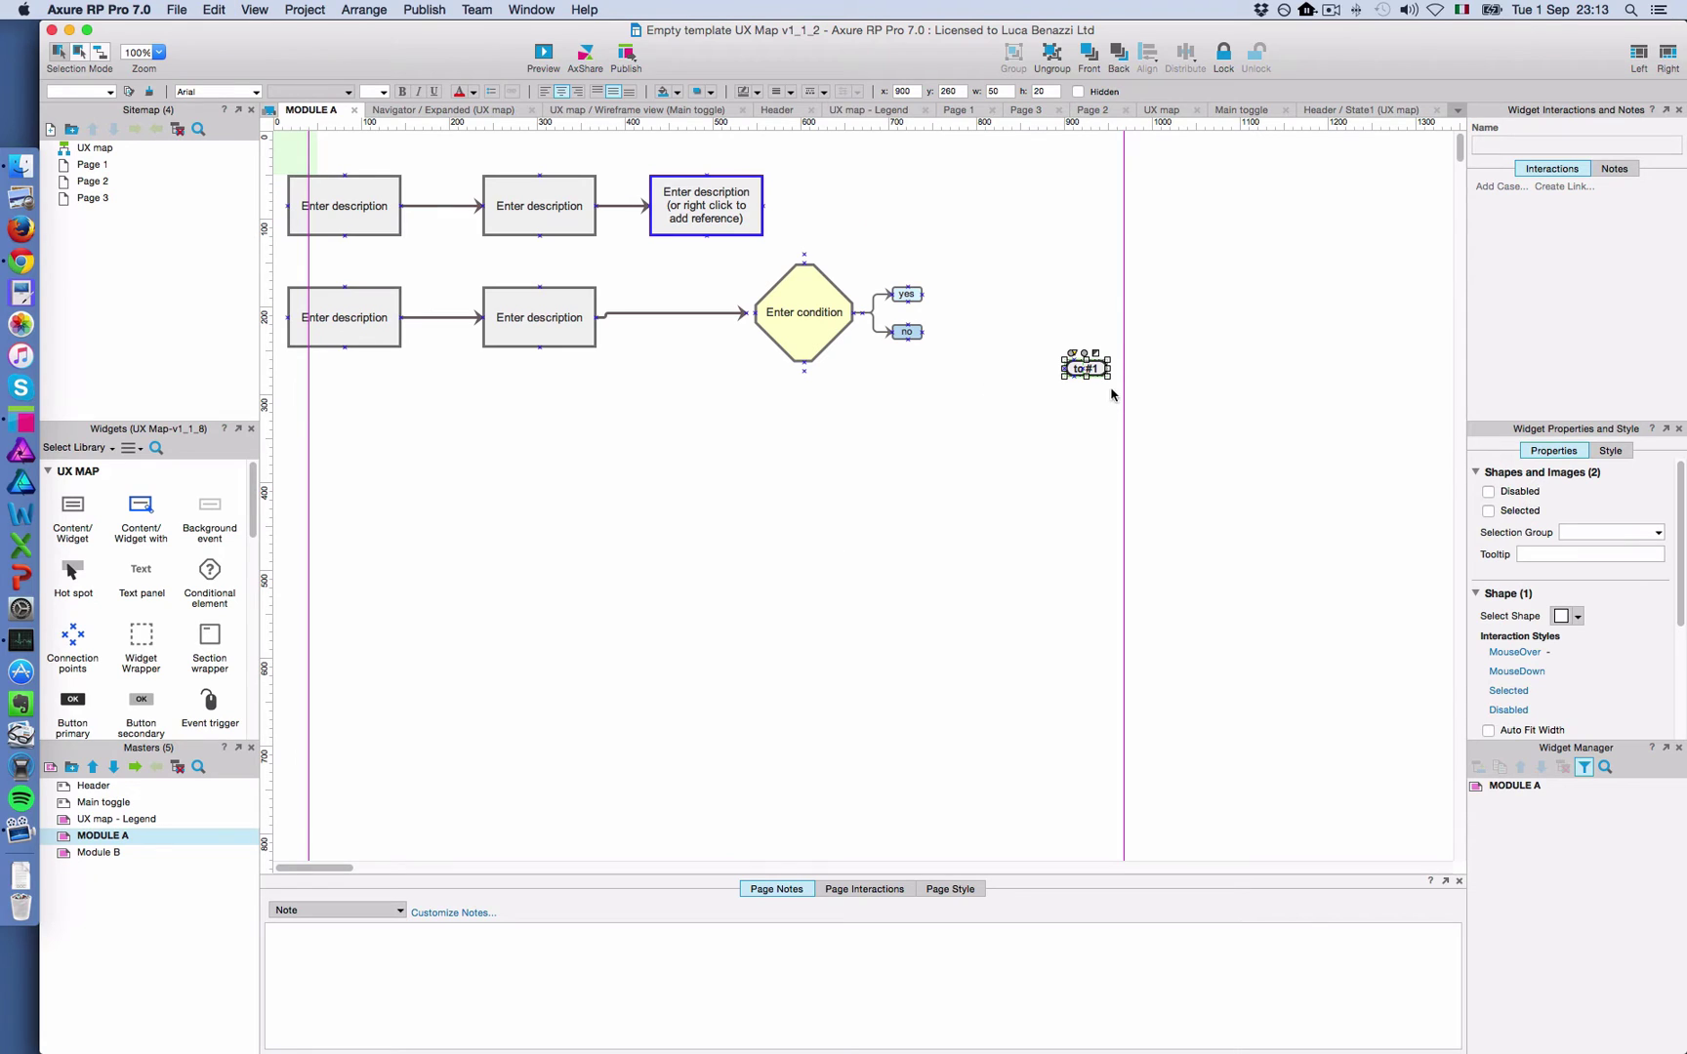
left_click_drag(1086, 365, 841, 184)
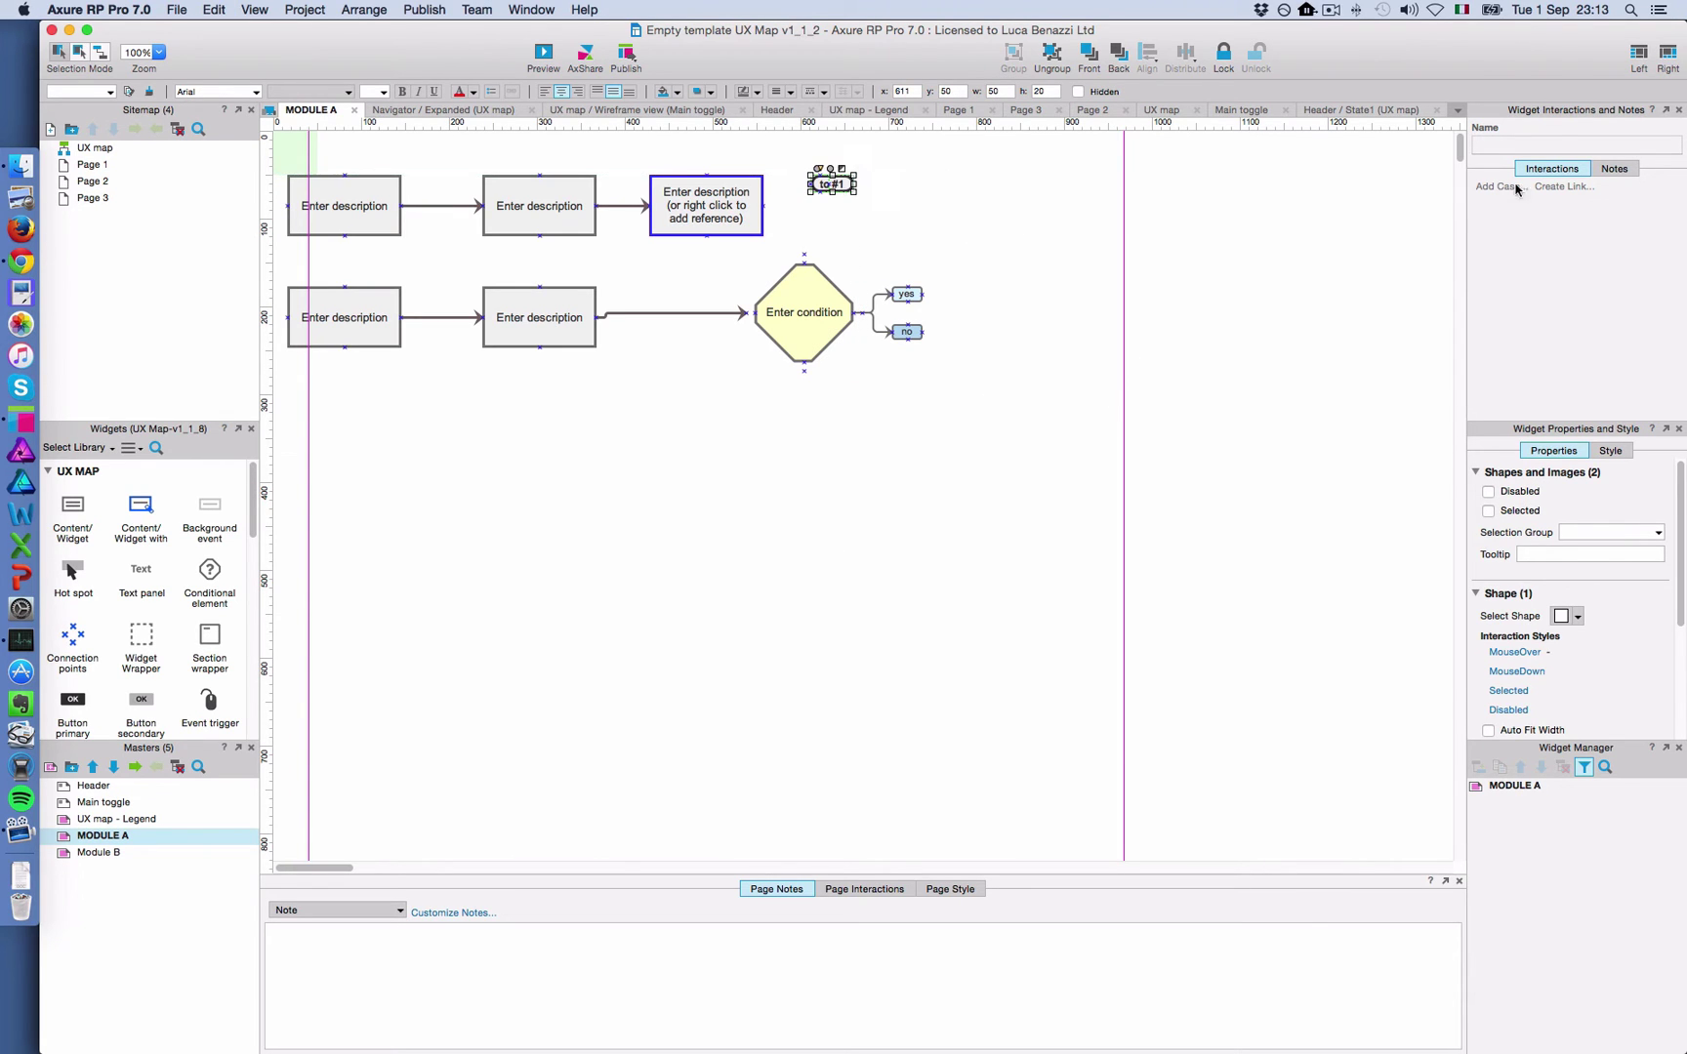
Delete the to#1 label's existing OnClick scroll-to-itself action
double_click(1577, 238)
left_click(1017, 395)
type("#")
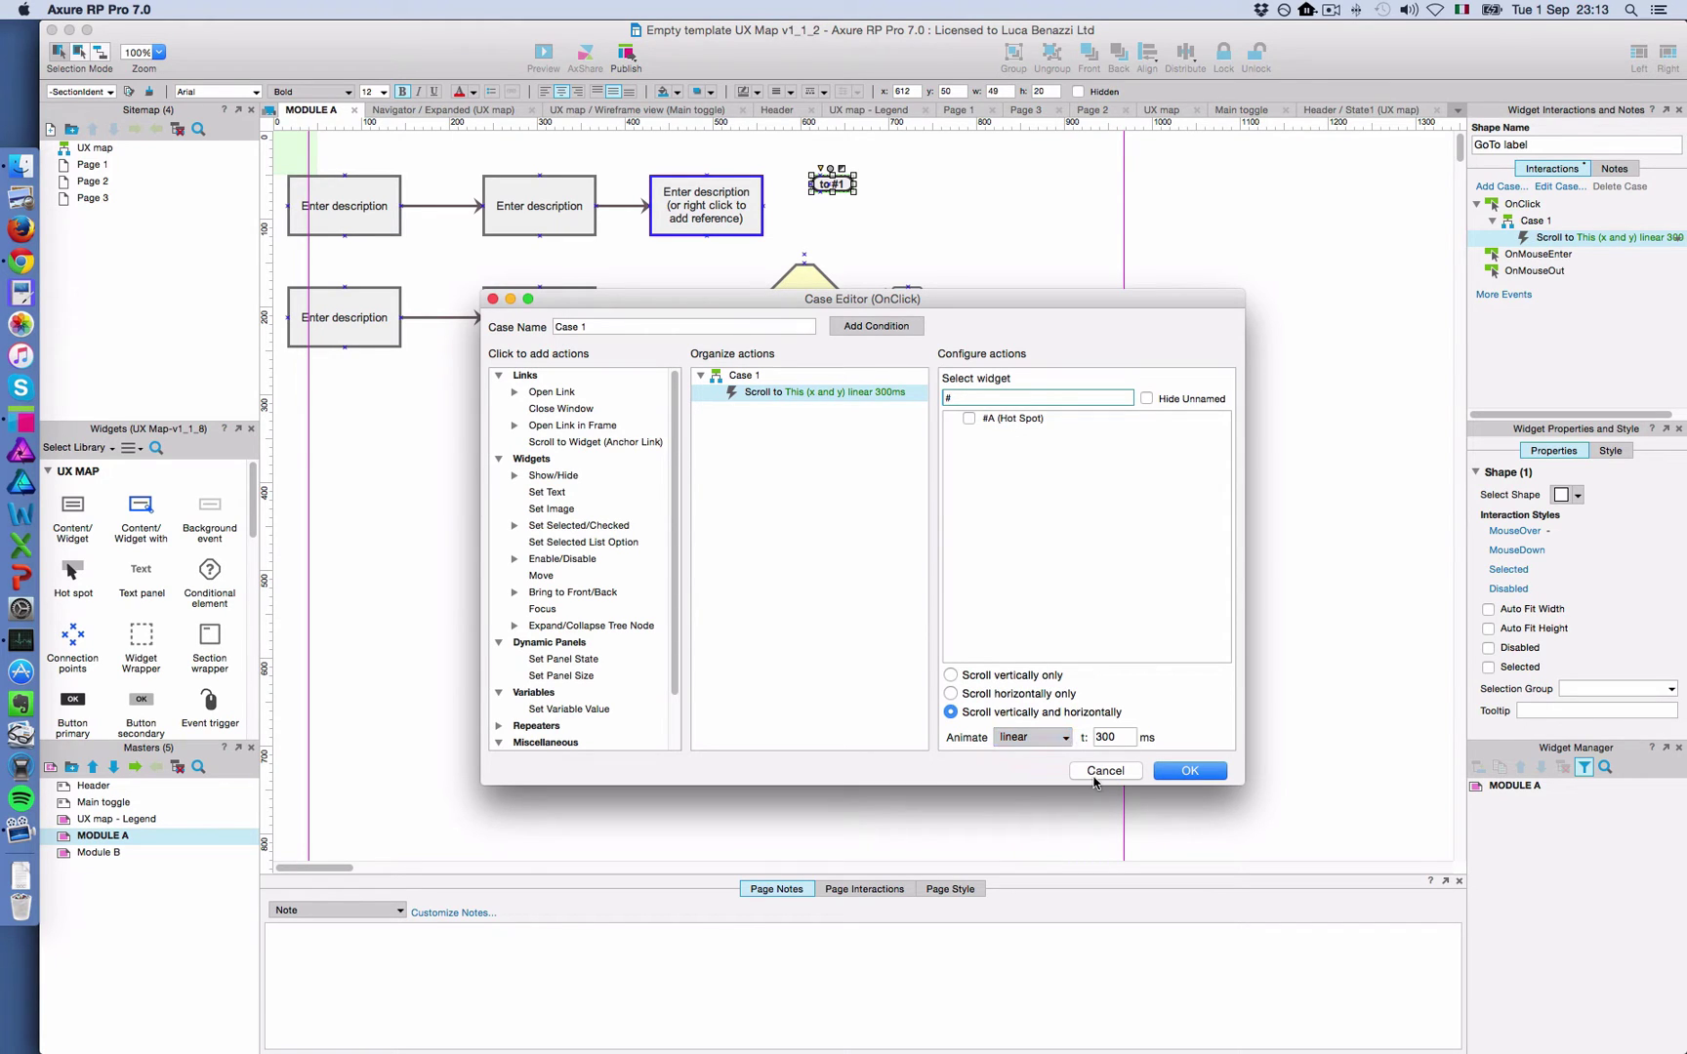
left_click(789, 393)
key("Delete")
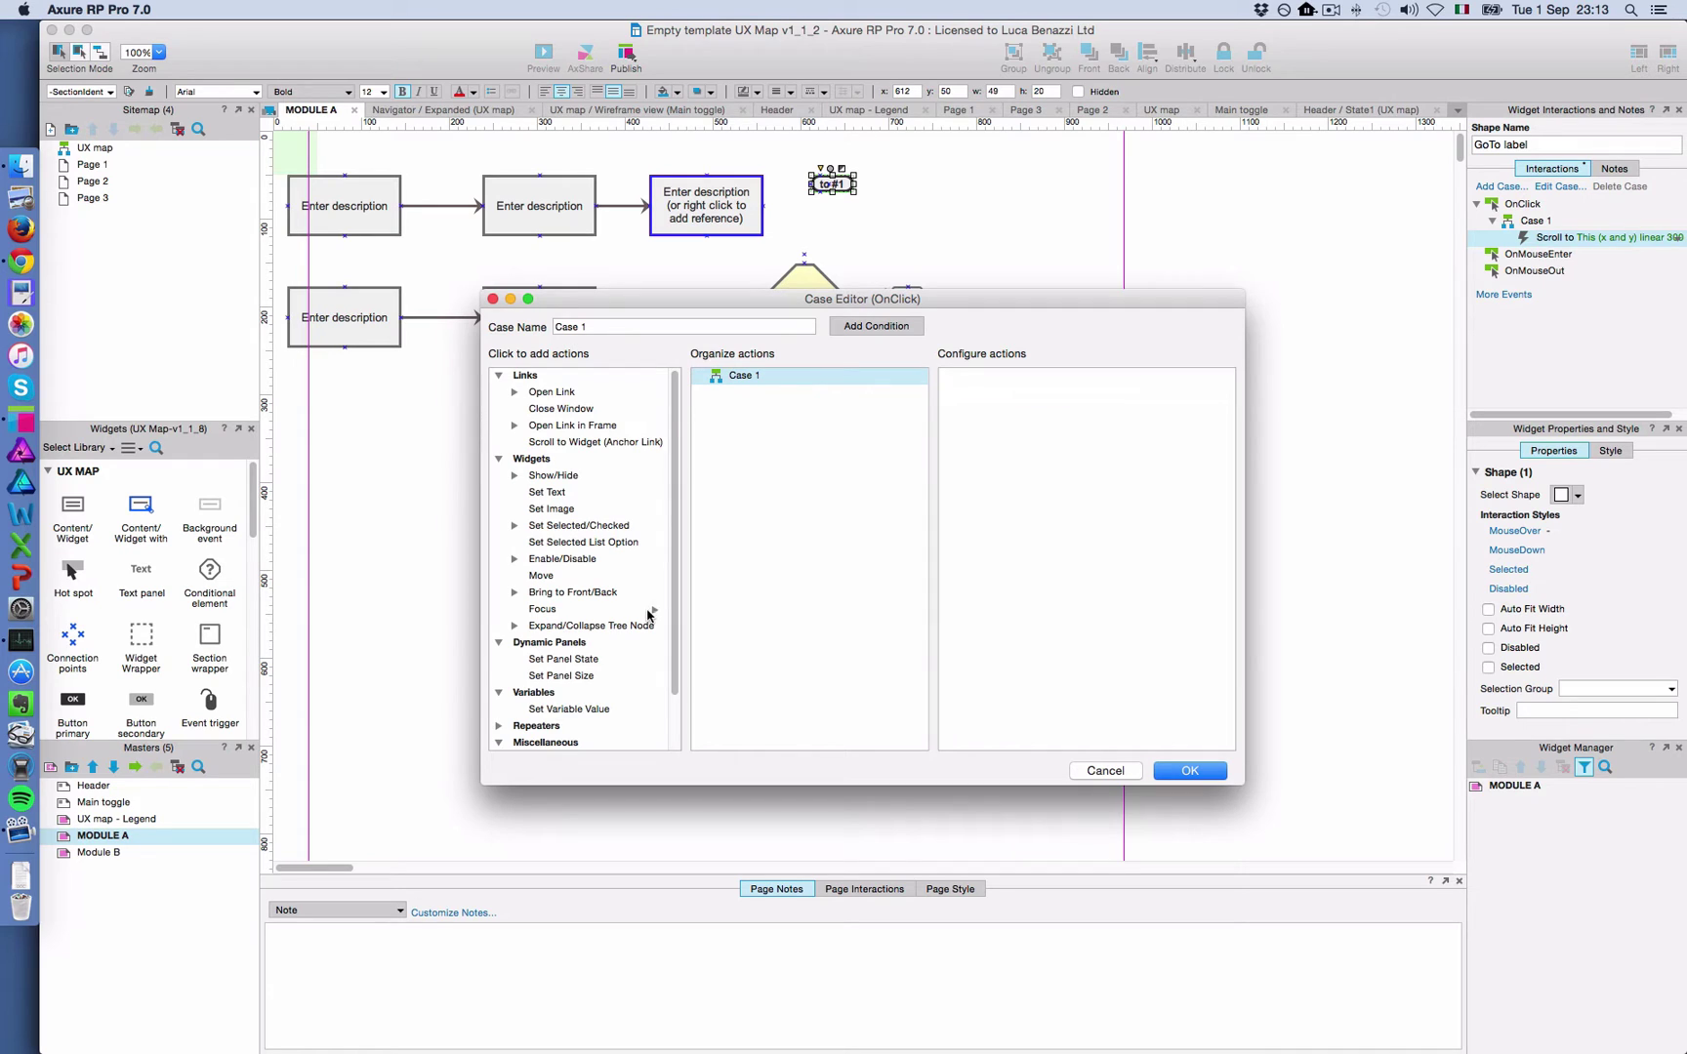
scroll(603, 634, "down", 2)
Add a Raise Event action that raises a new, checked event named ScrollTo1
left_click(555, 733)
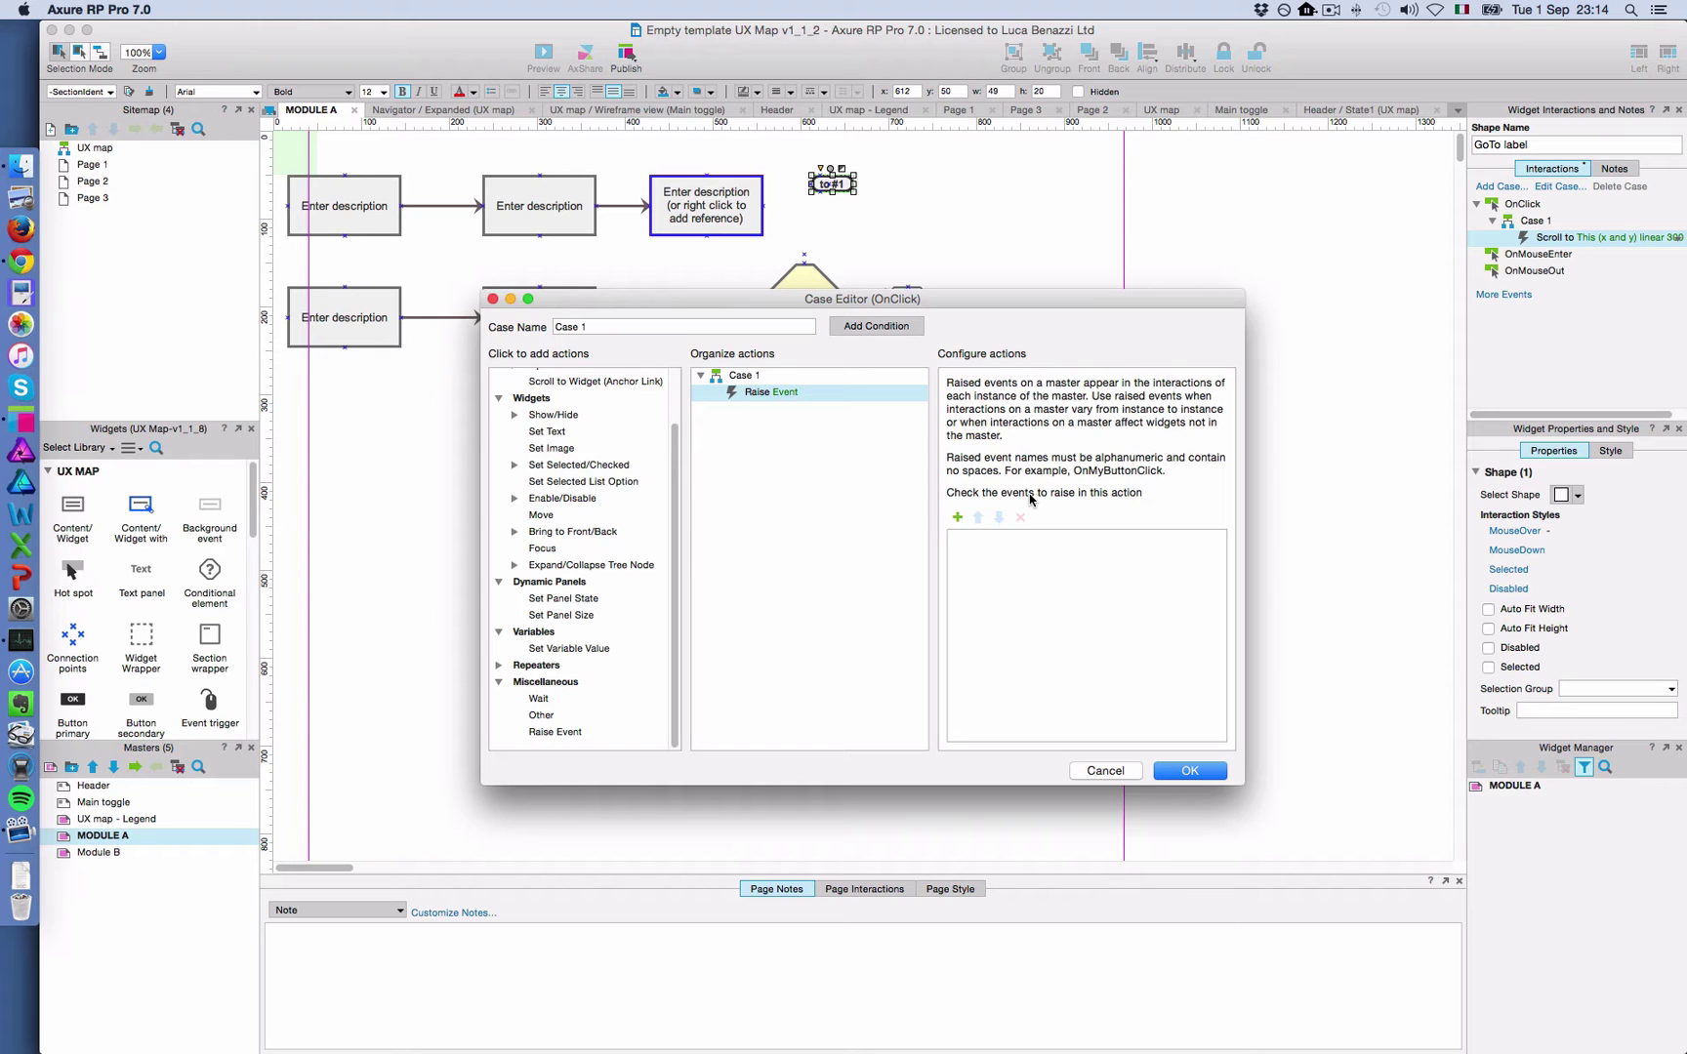
left_click(957, 519)
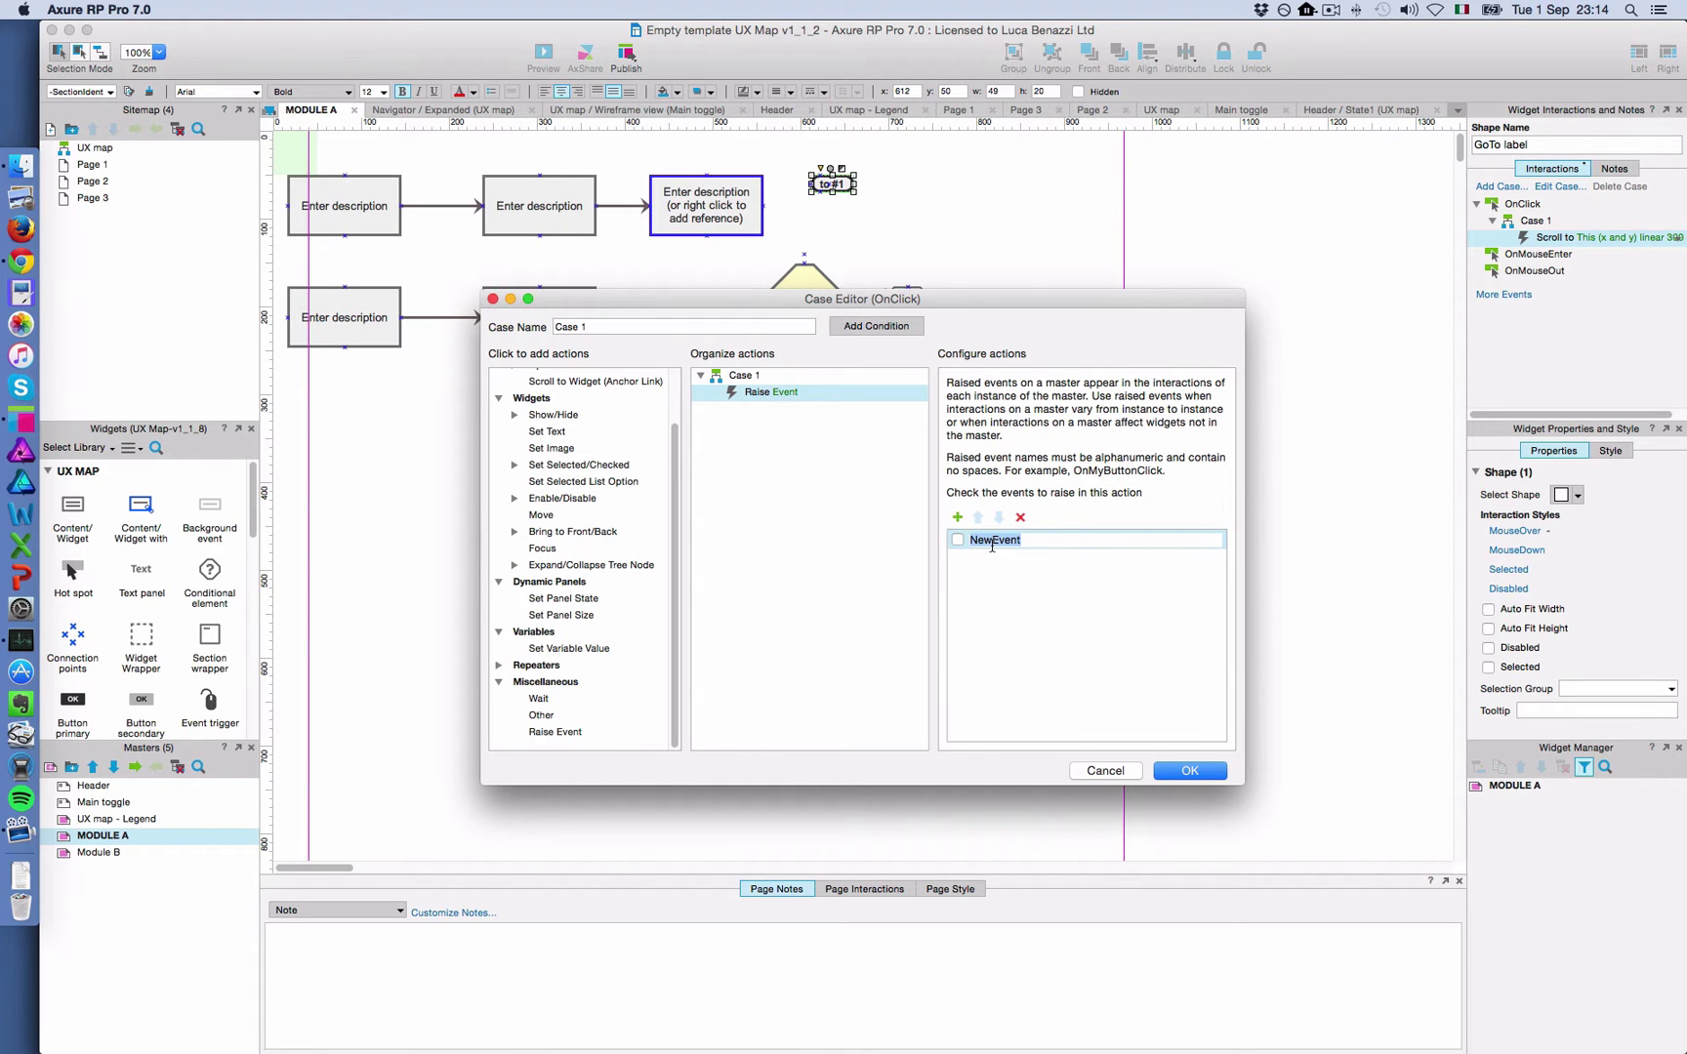
type("ScrollTo1")
left_click(957, 540)
left_click(1181, 773)
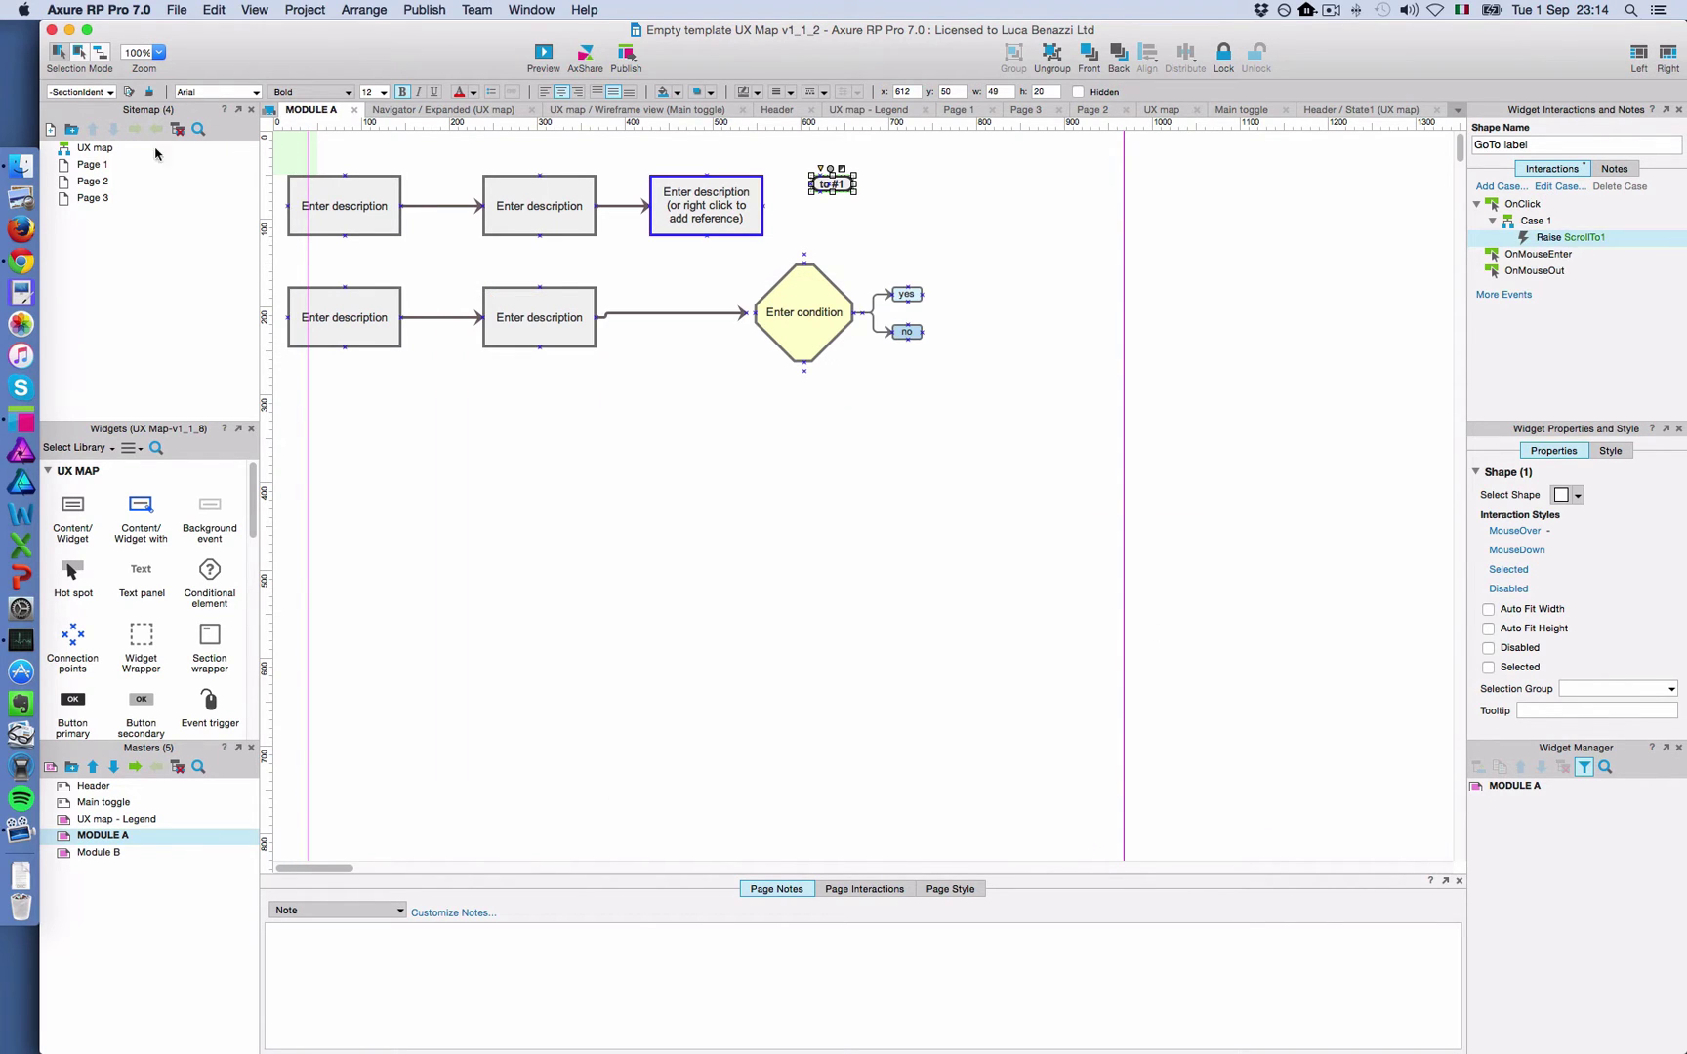
On the UX map, make MODULE A's ScrollTo1 scroll linearly (500 ms, x and y) to Module B's #1, then preview it
double_click(123, 148)
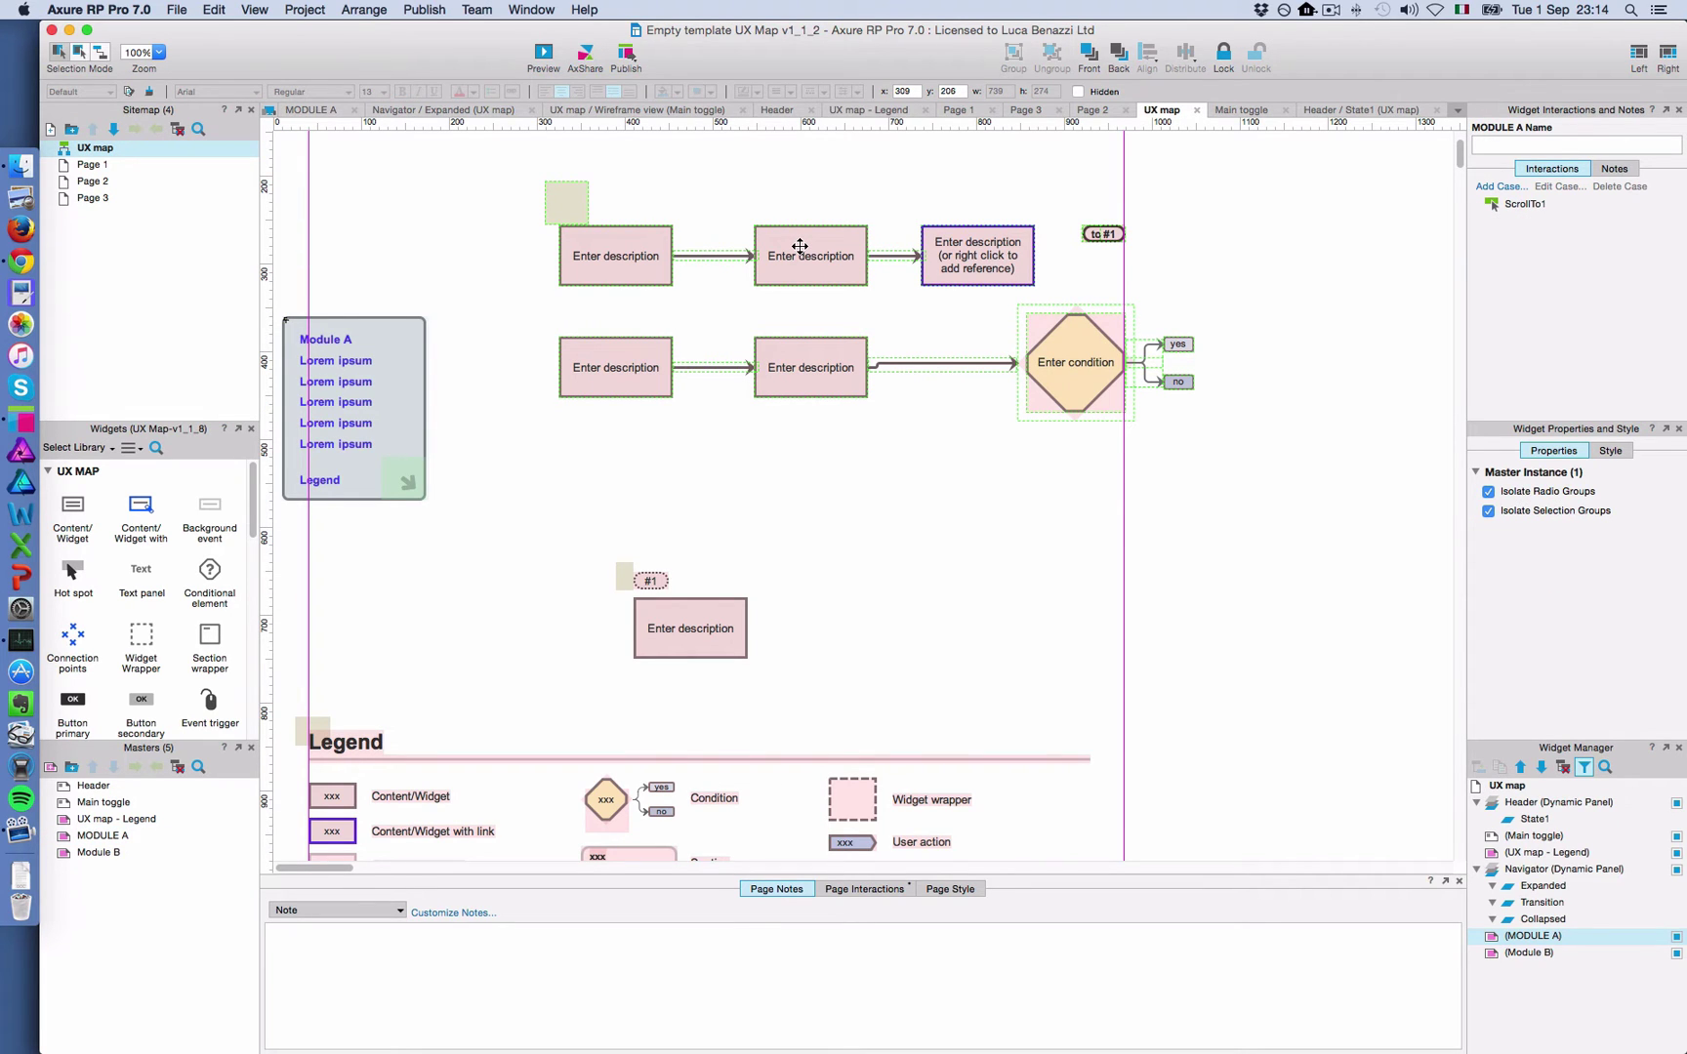
double_click(1531, 205)
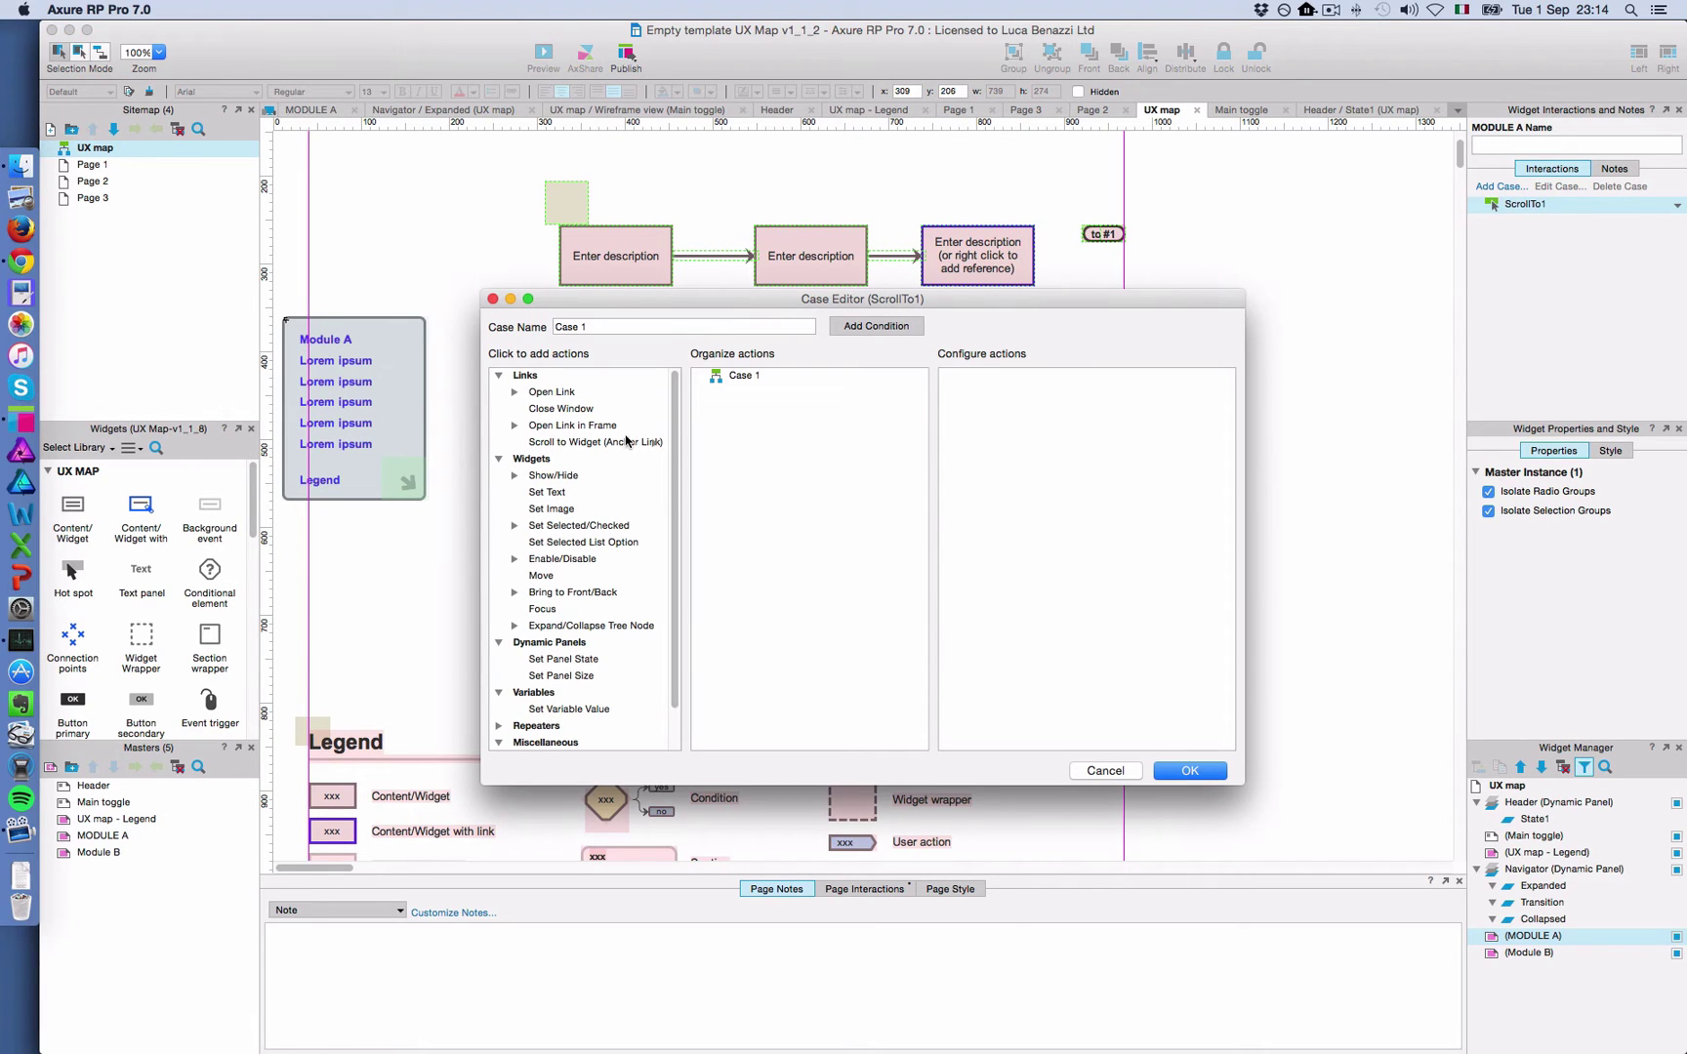
left_click(588, 445)
left_click(961, 398)
type("#")
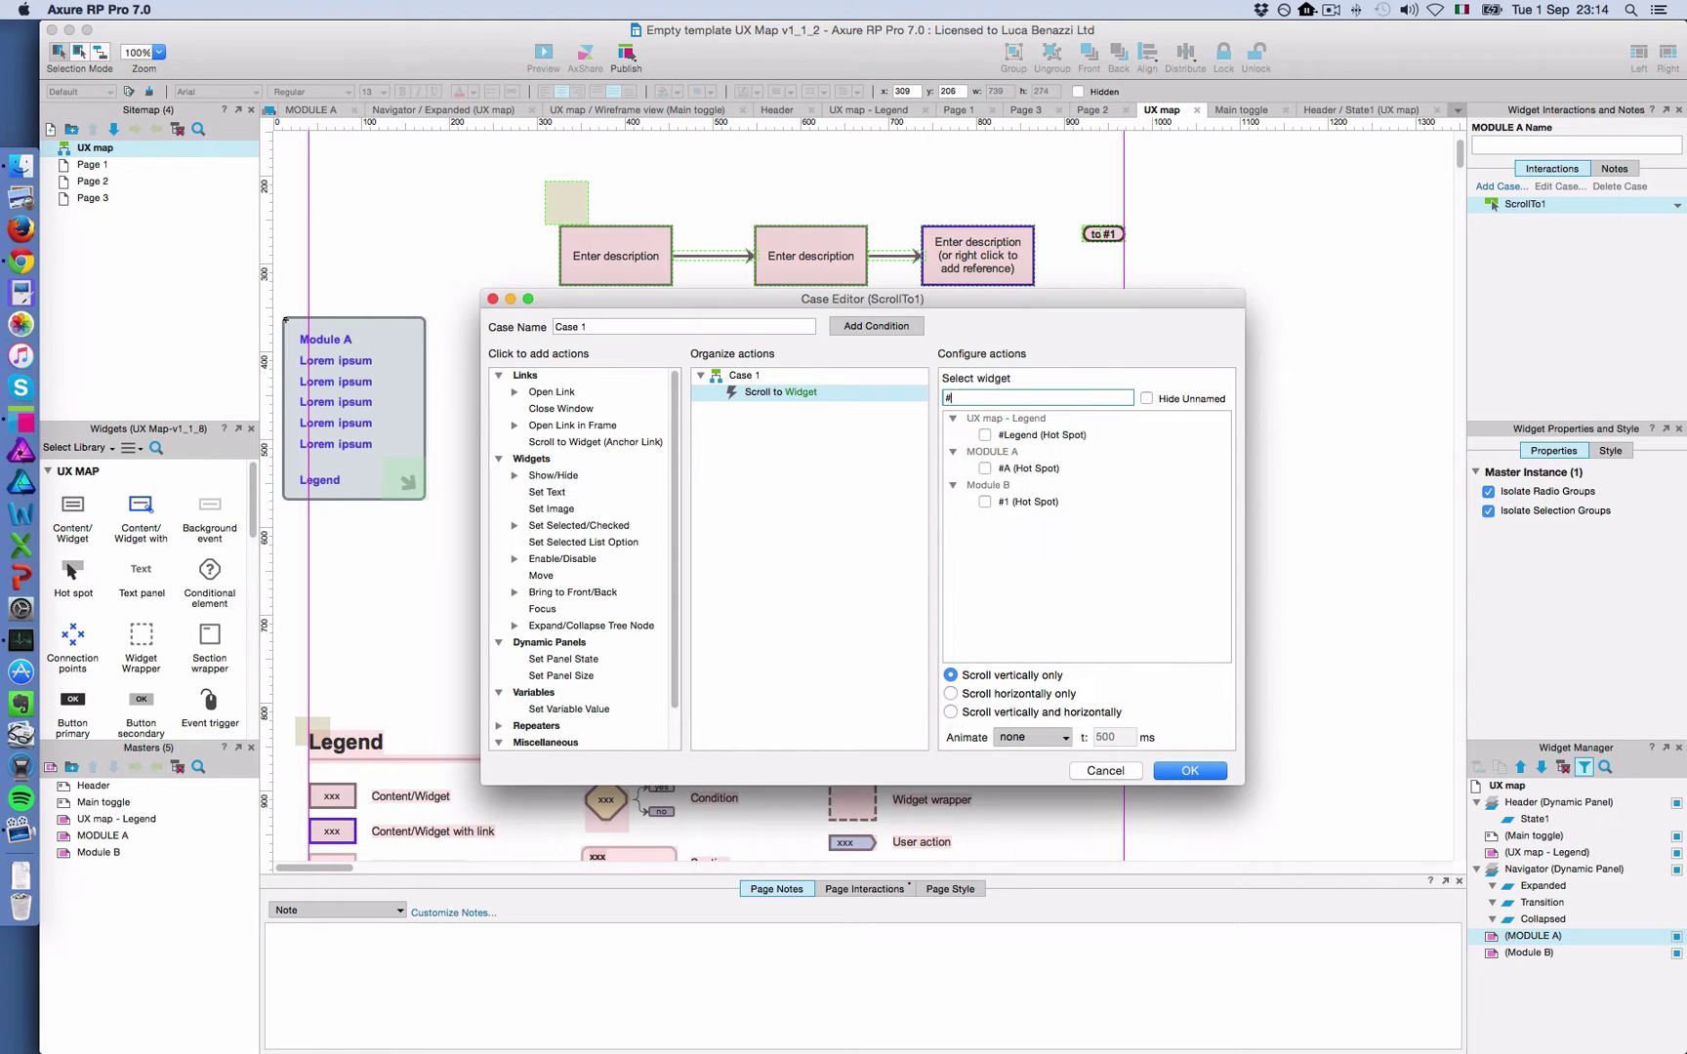
type("1")
left_click(985, 434)
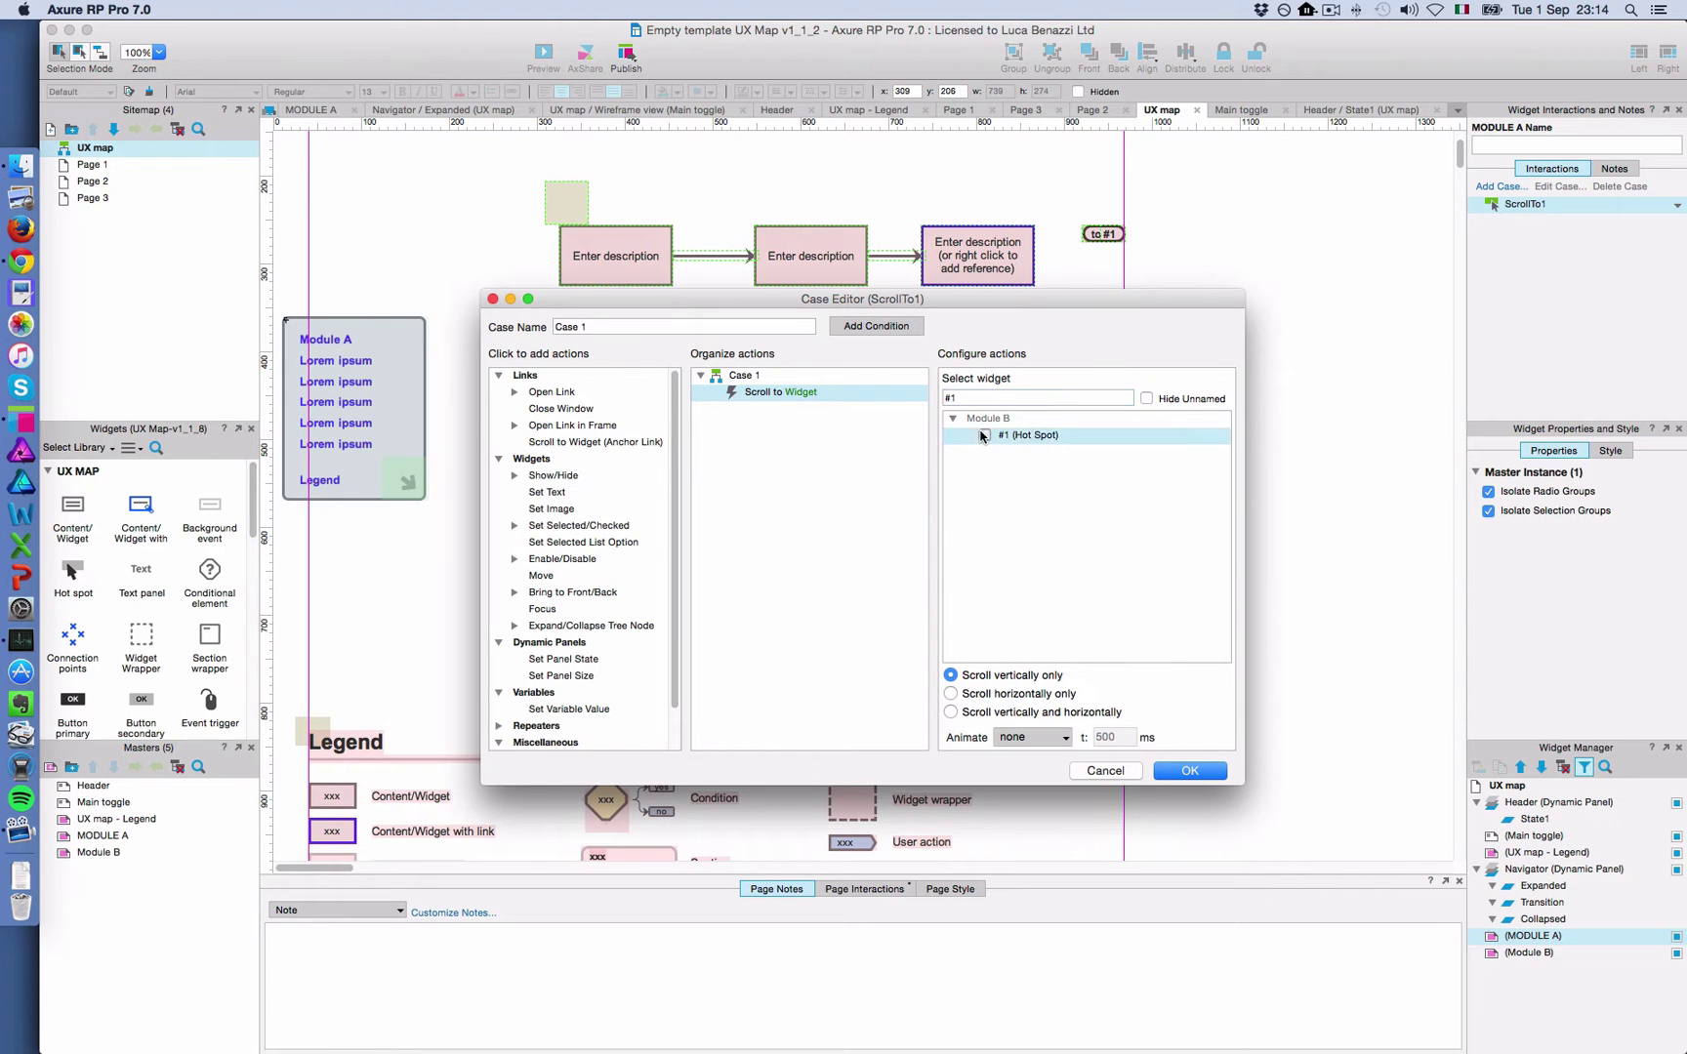
left_click(955, 712)
left_click(1015, 738)
left_click(1008, 789)
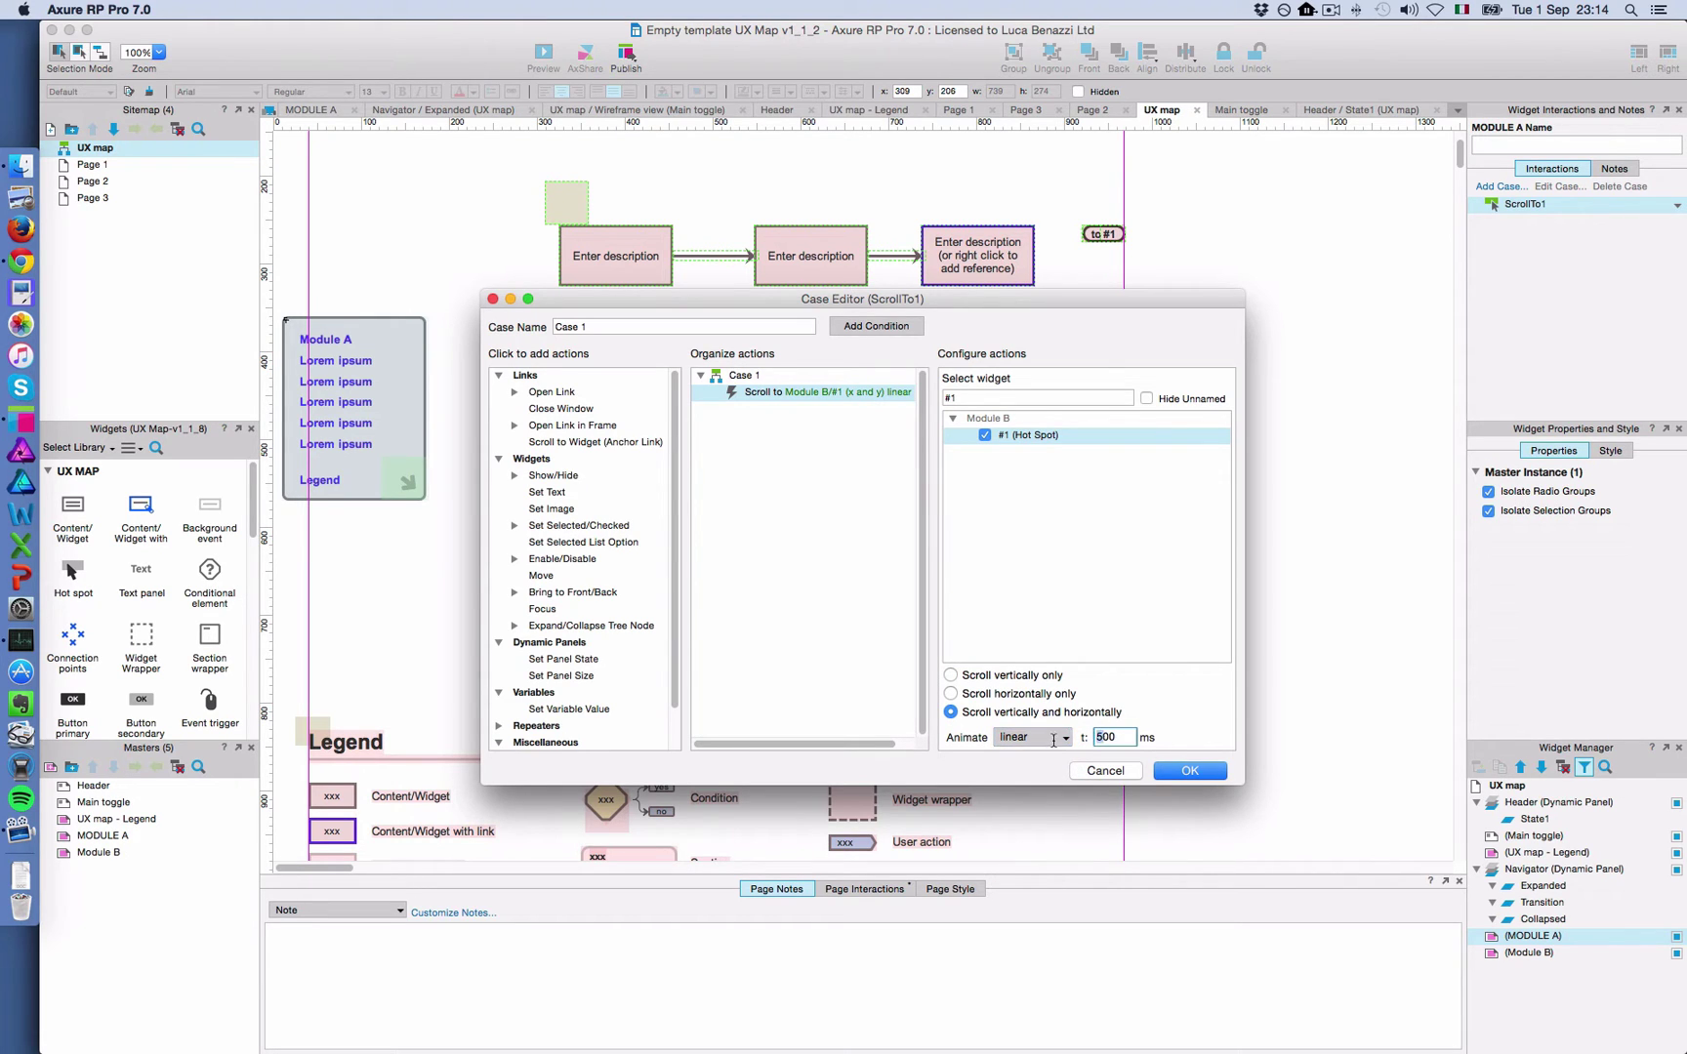
left_click(1197, 772)
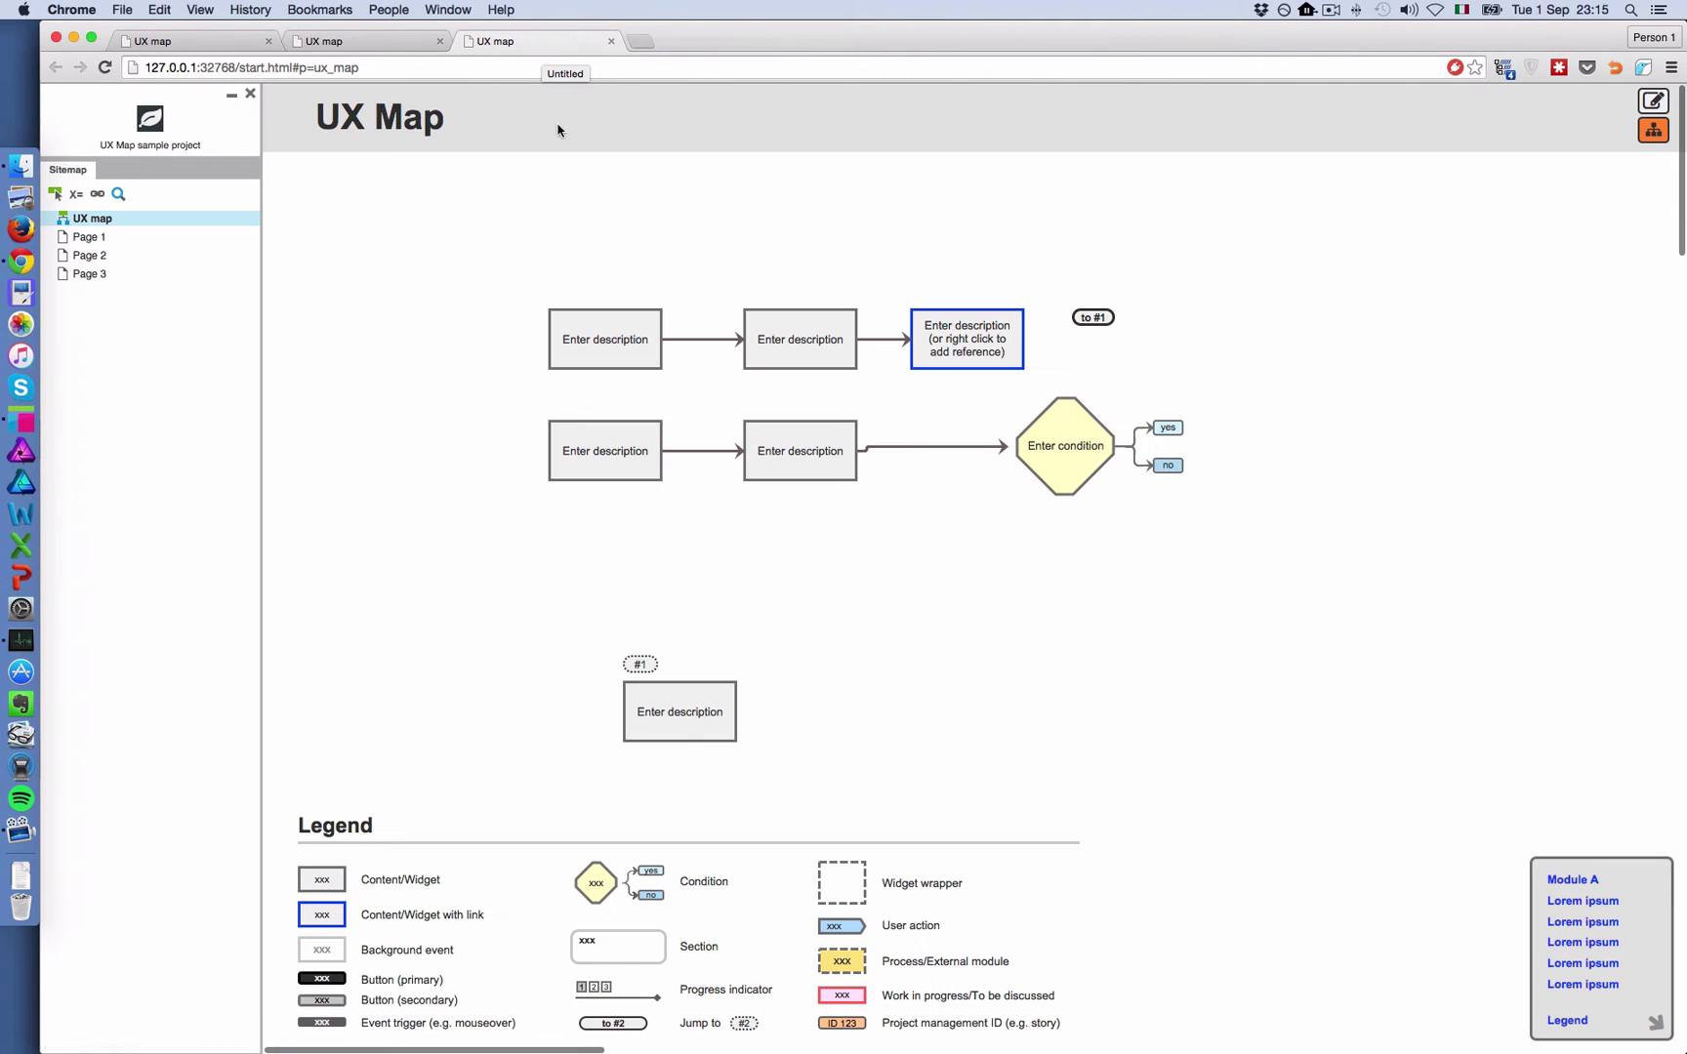
left_click(1094, 318)
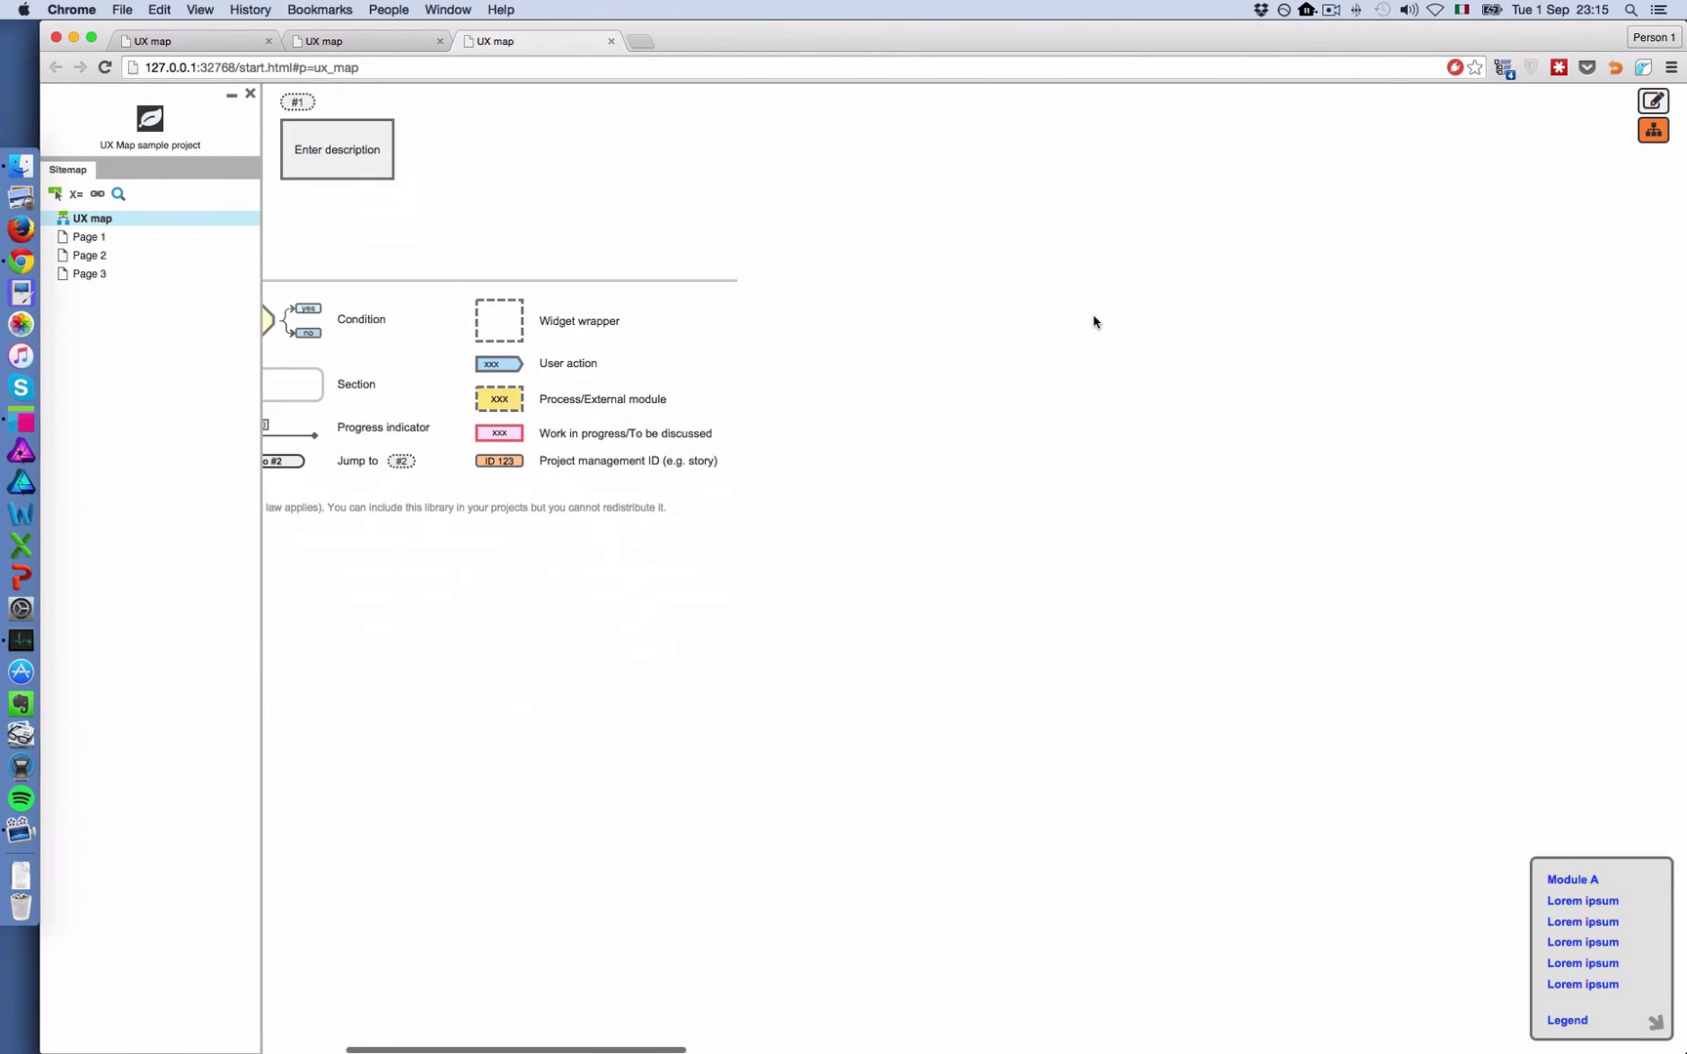
Back in Axure, select the MODULE A instance on the UX map to review its ScrollTo1 case
key("super+Tab")
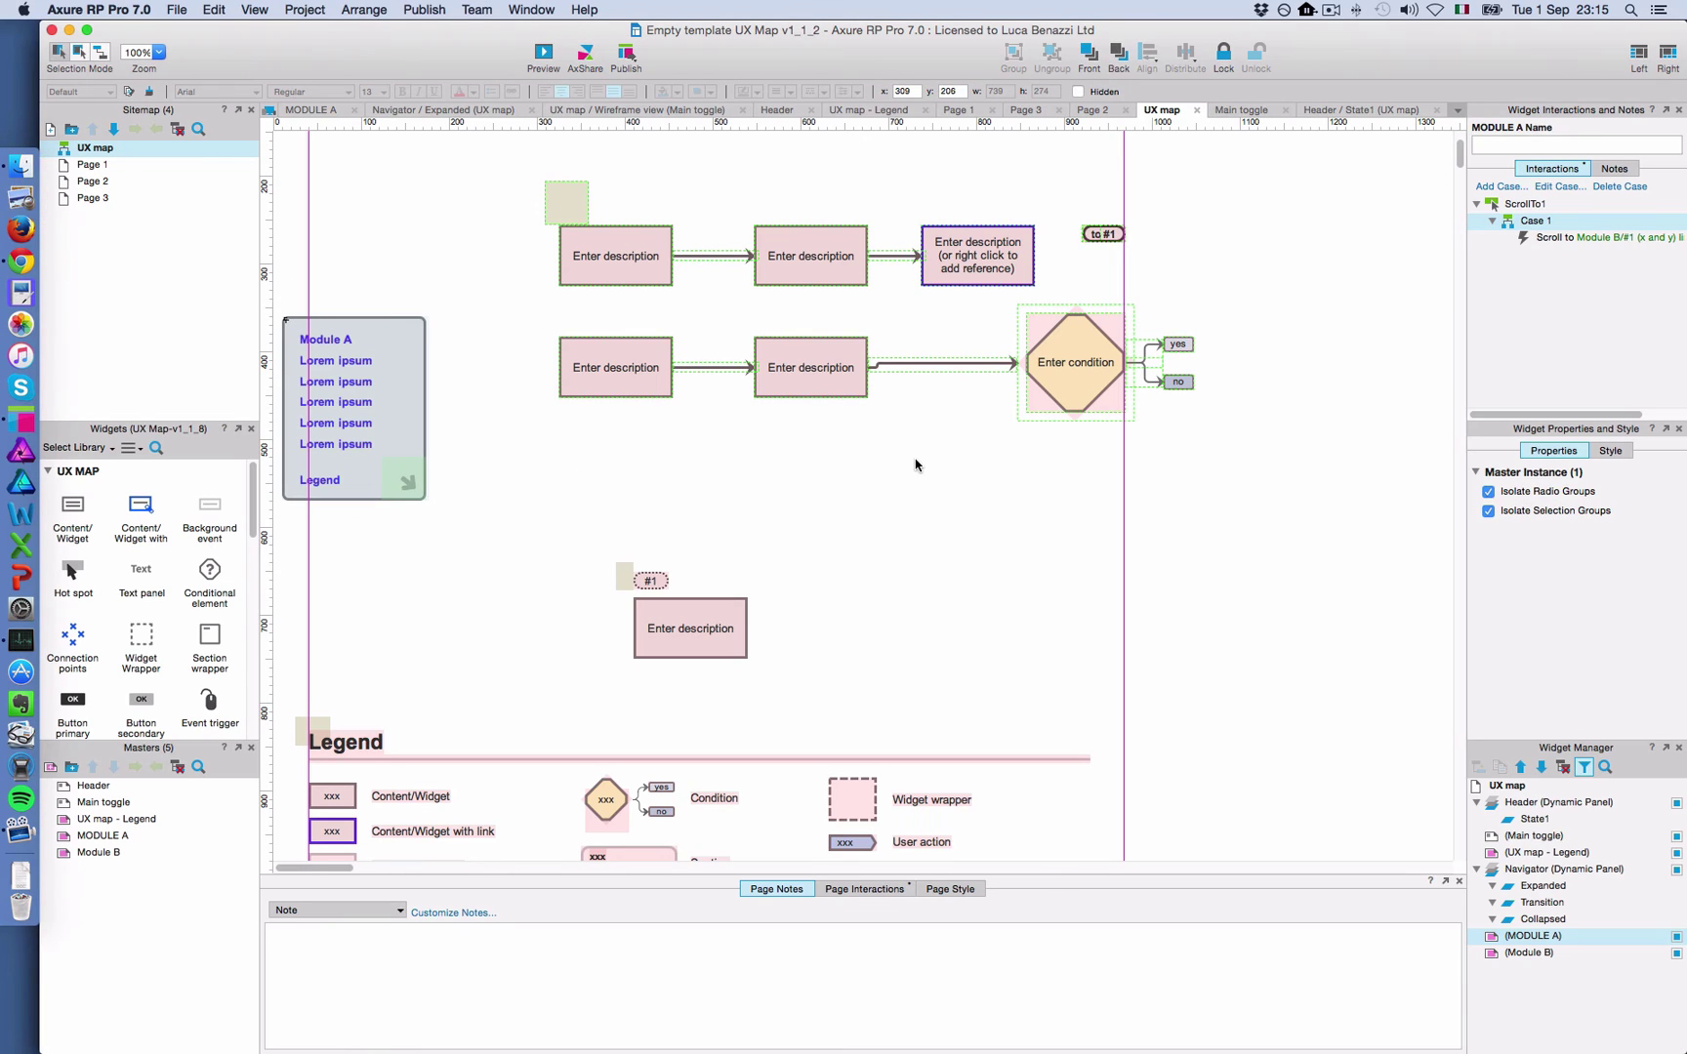
scroll(916, 465, "up", 5)
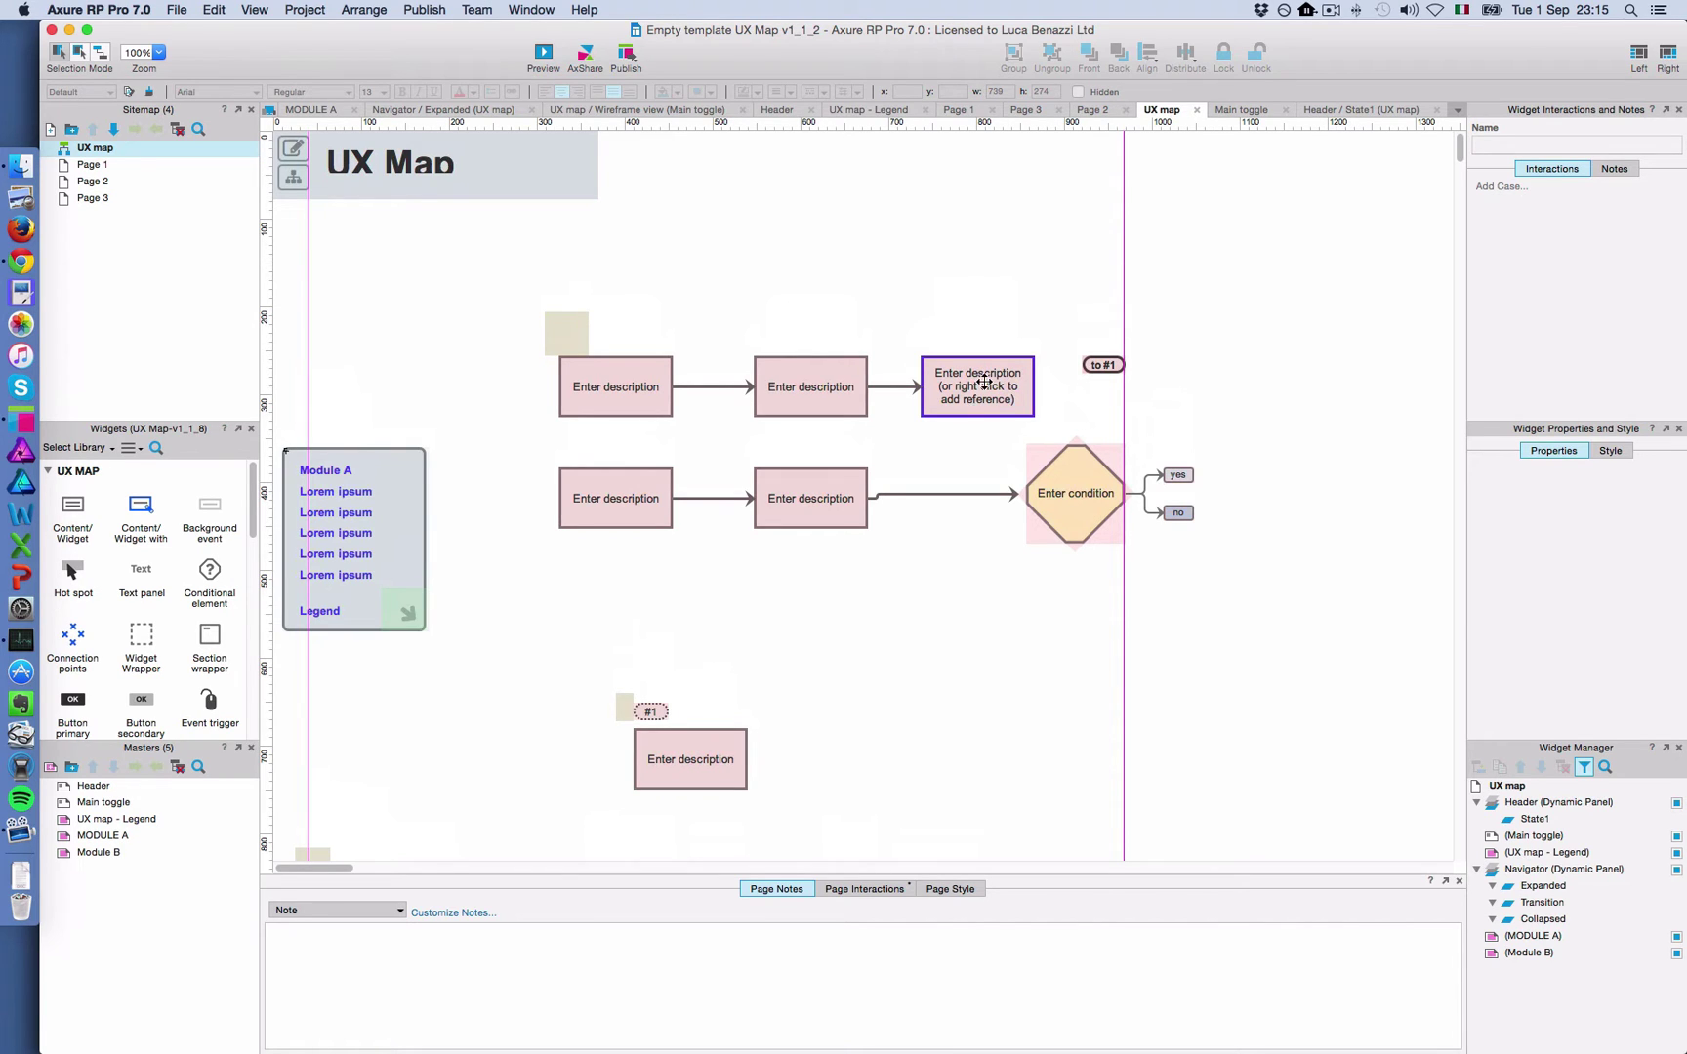
left_click(984, 382)
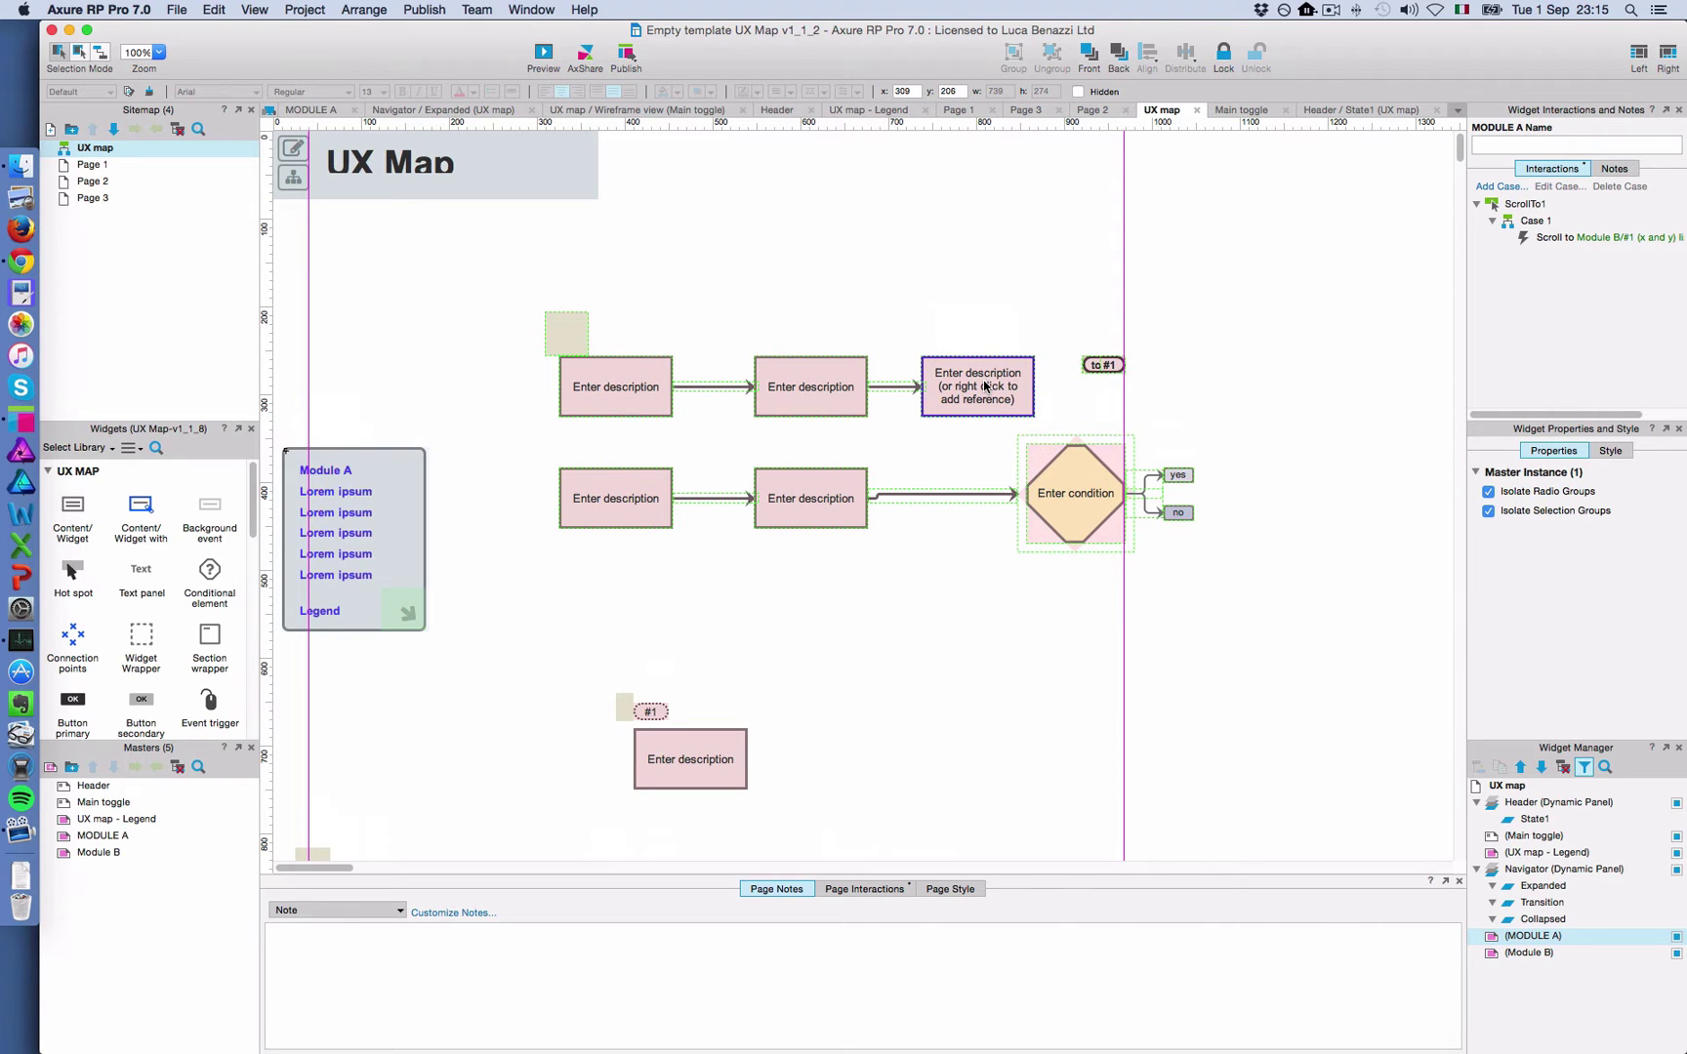
In the Chrome preview, open the full sample UX map prototype and scroll through its page flow
left_click(20, 261)
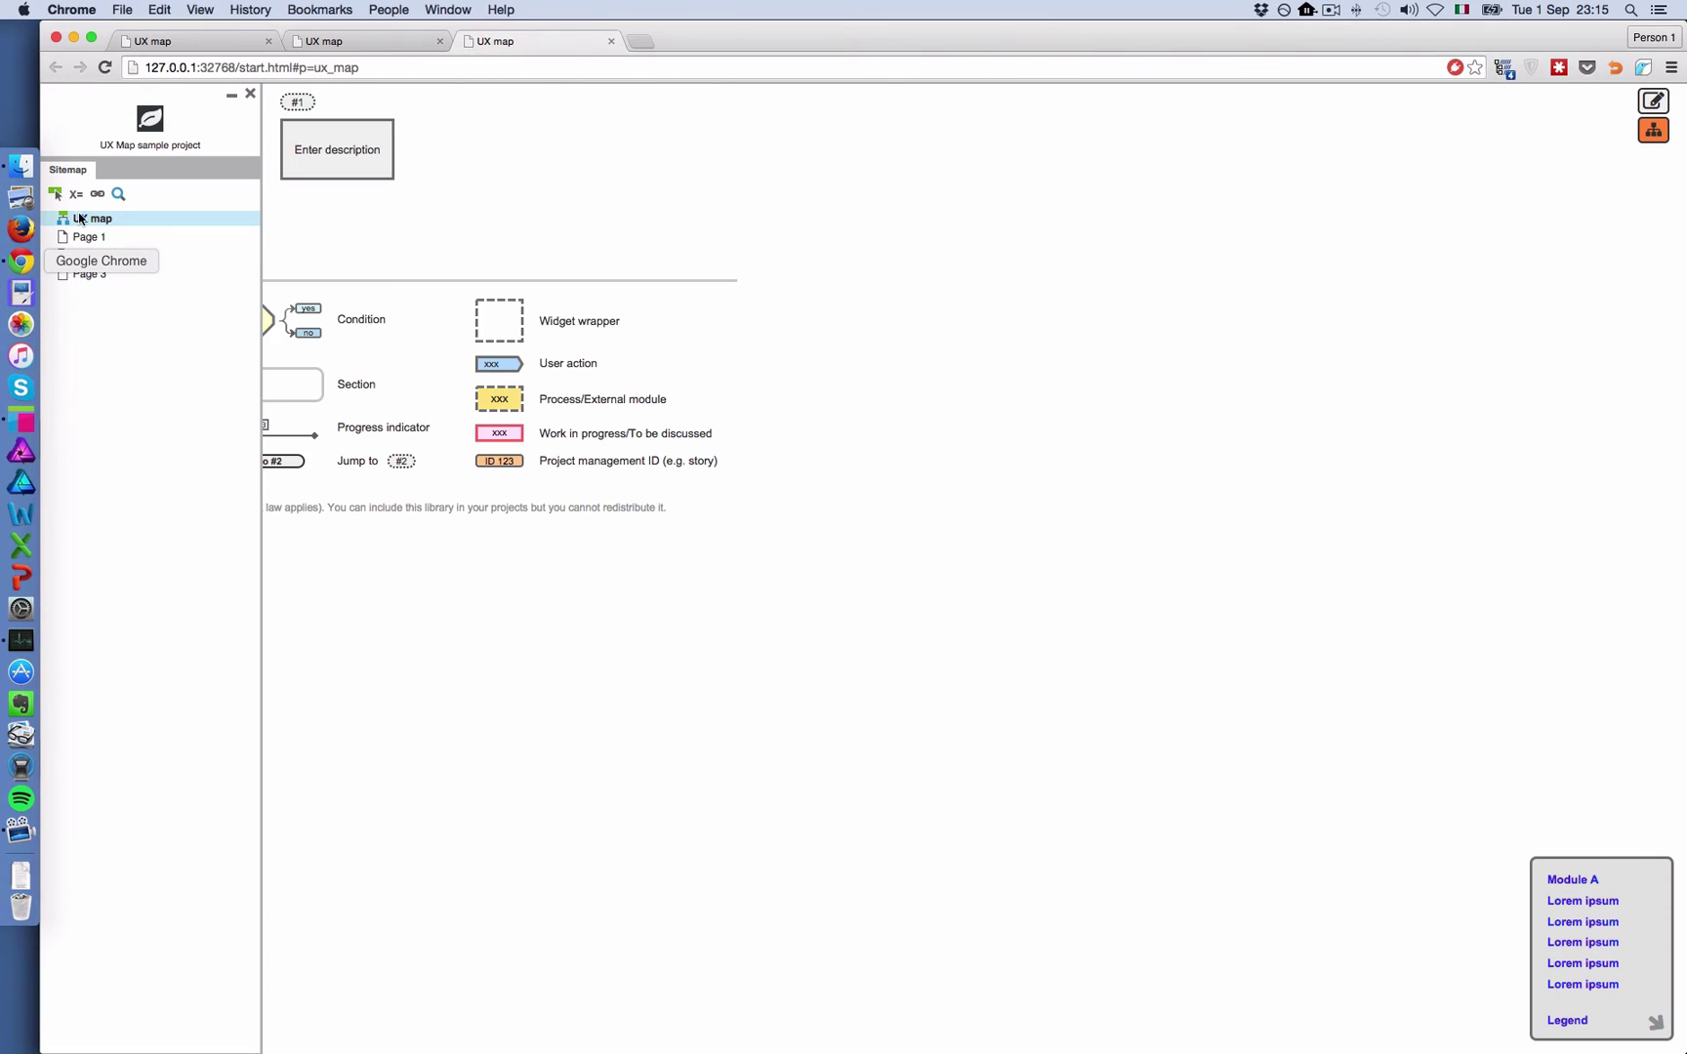
left_click(208, 44)
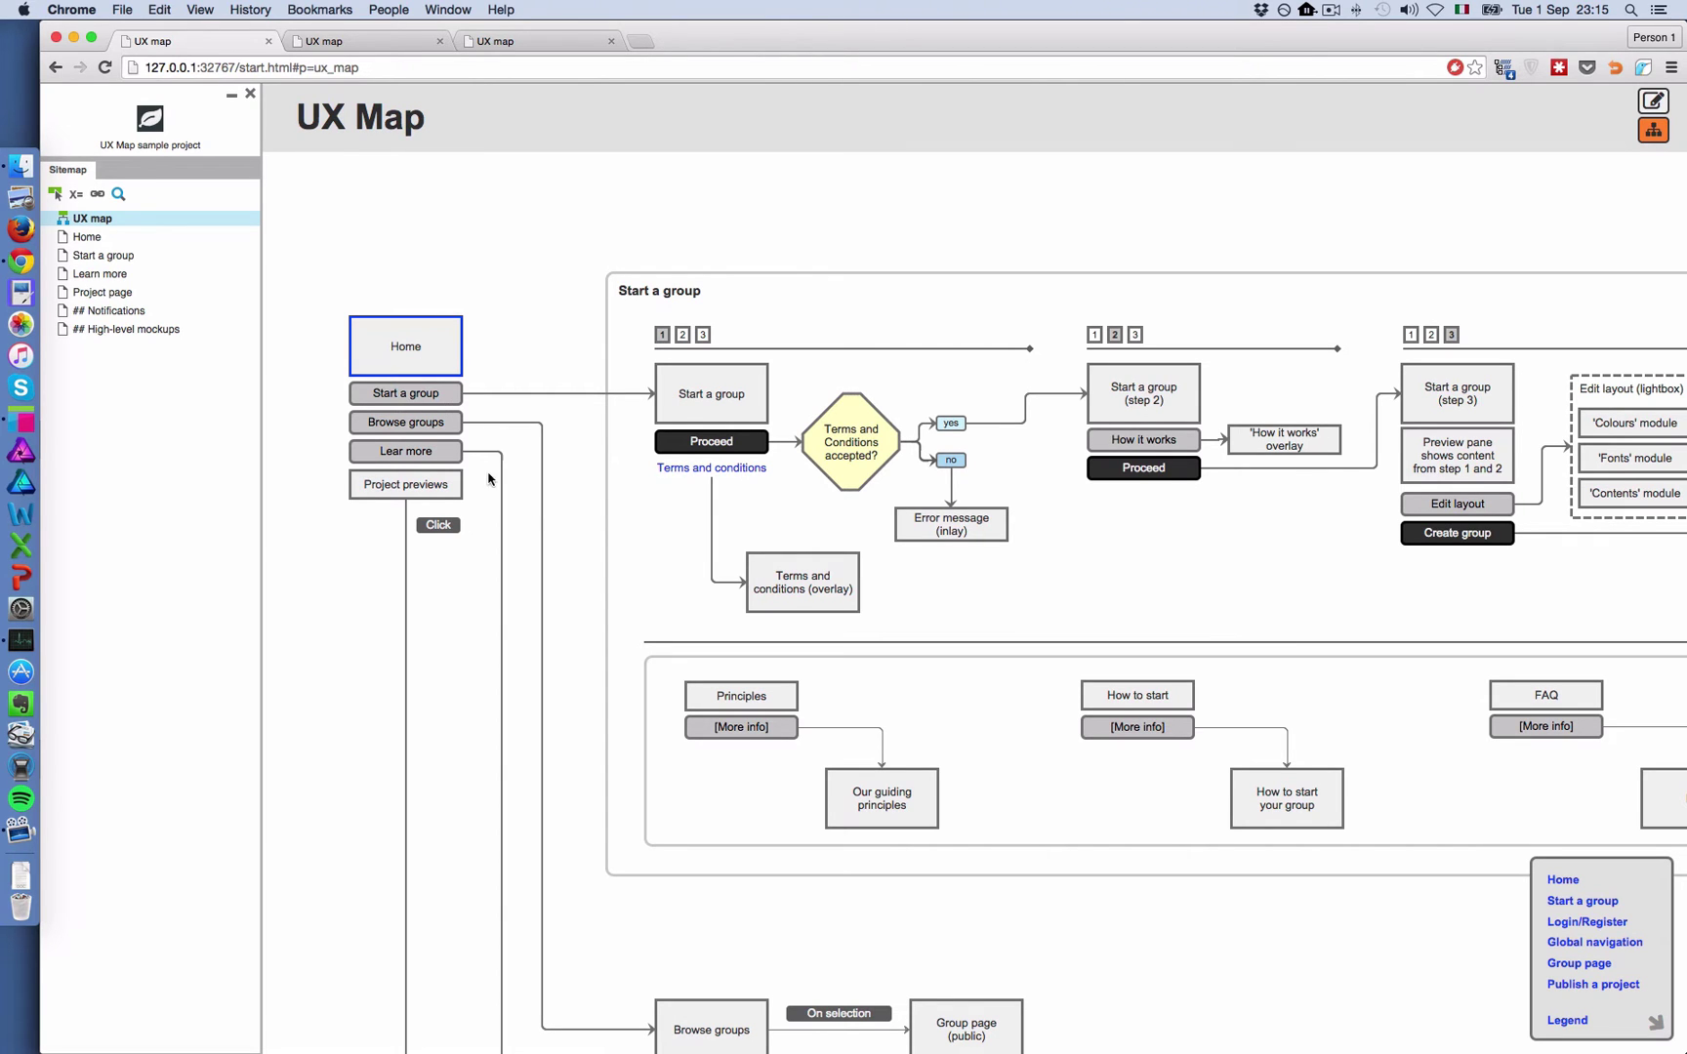
scroll(1371, 393, "right", 10)
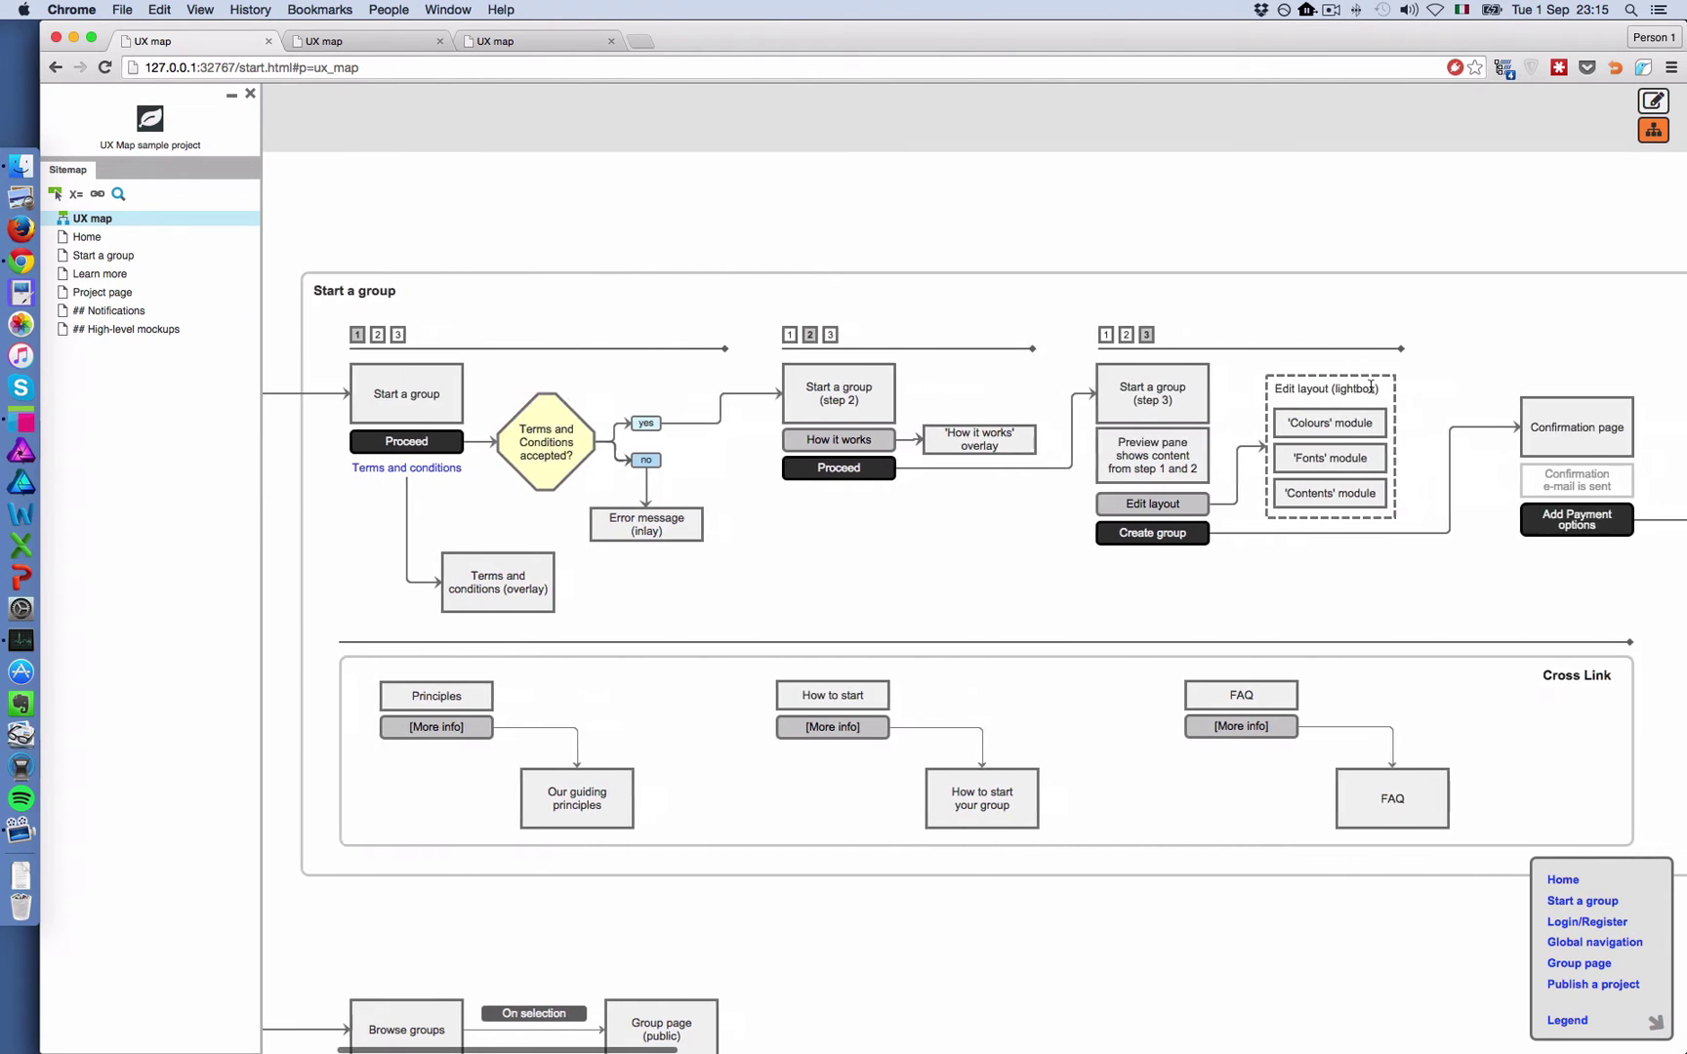
scroll(1371, 393, "left", 10)
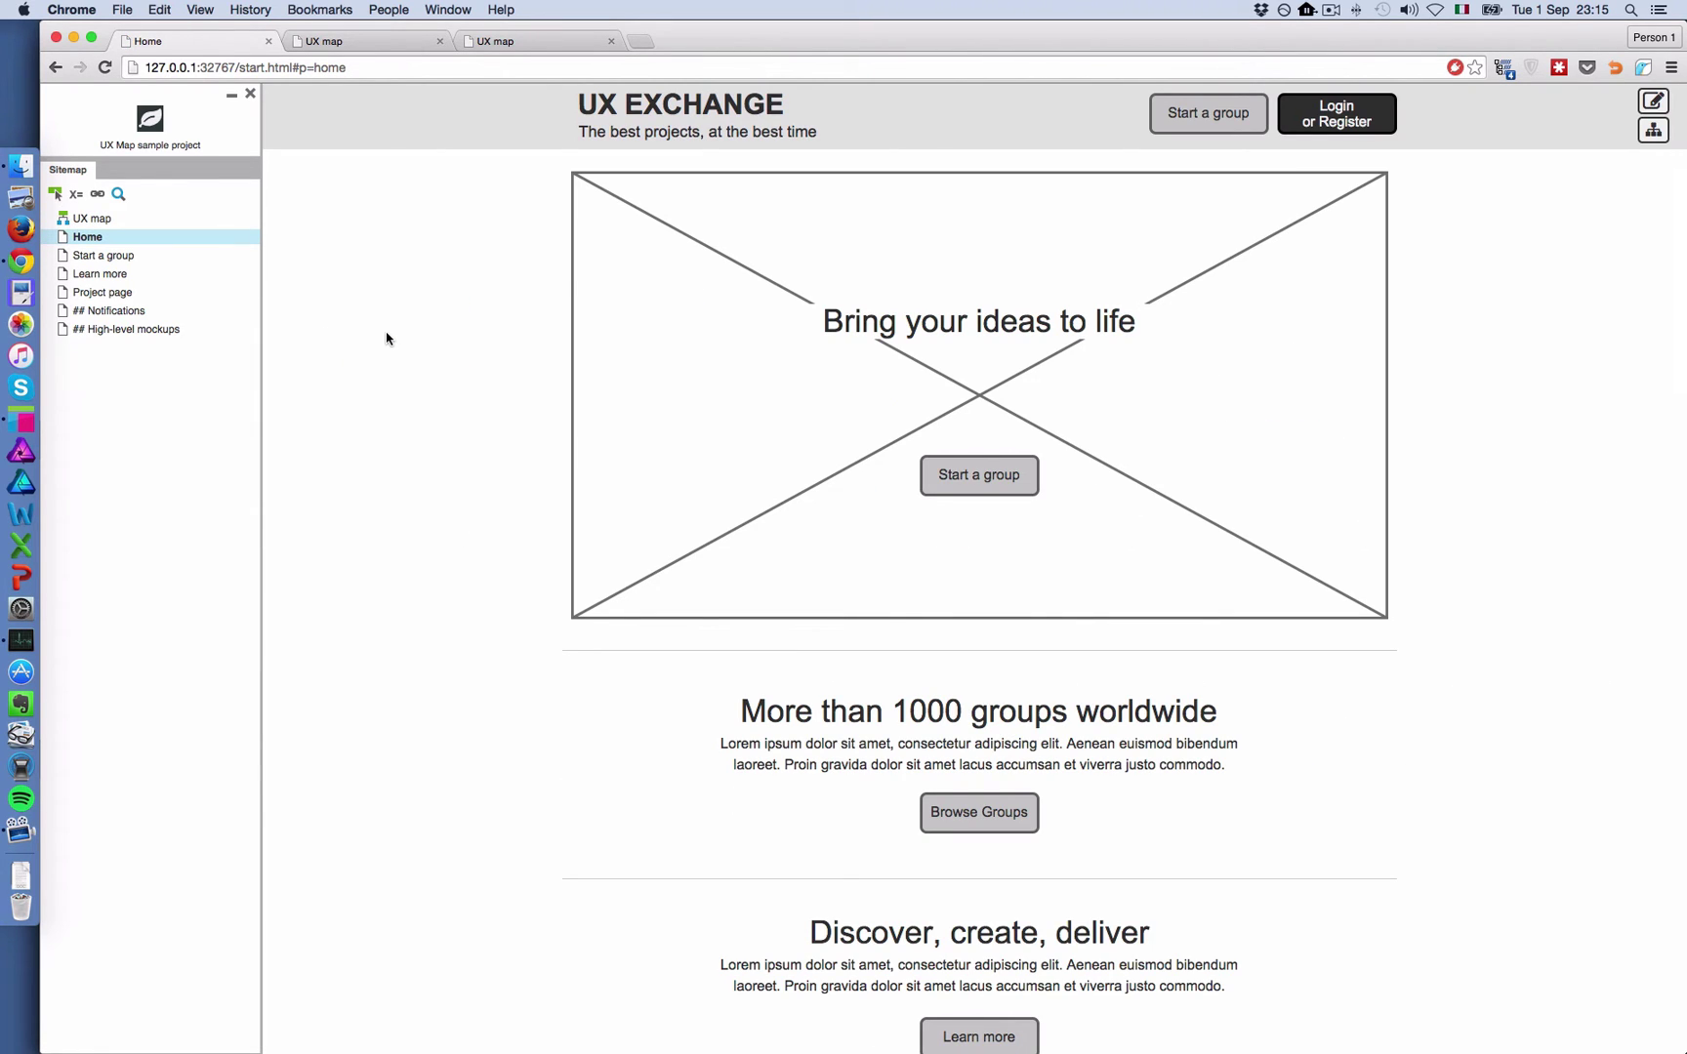
left_click(54, 67)
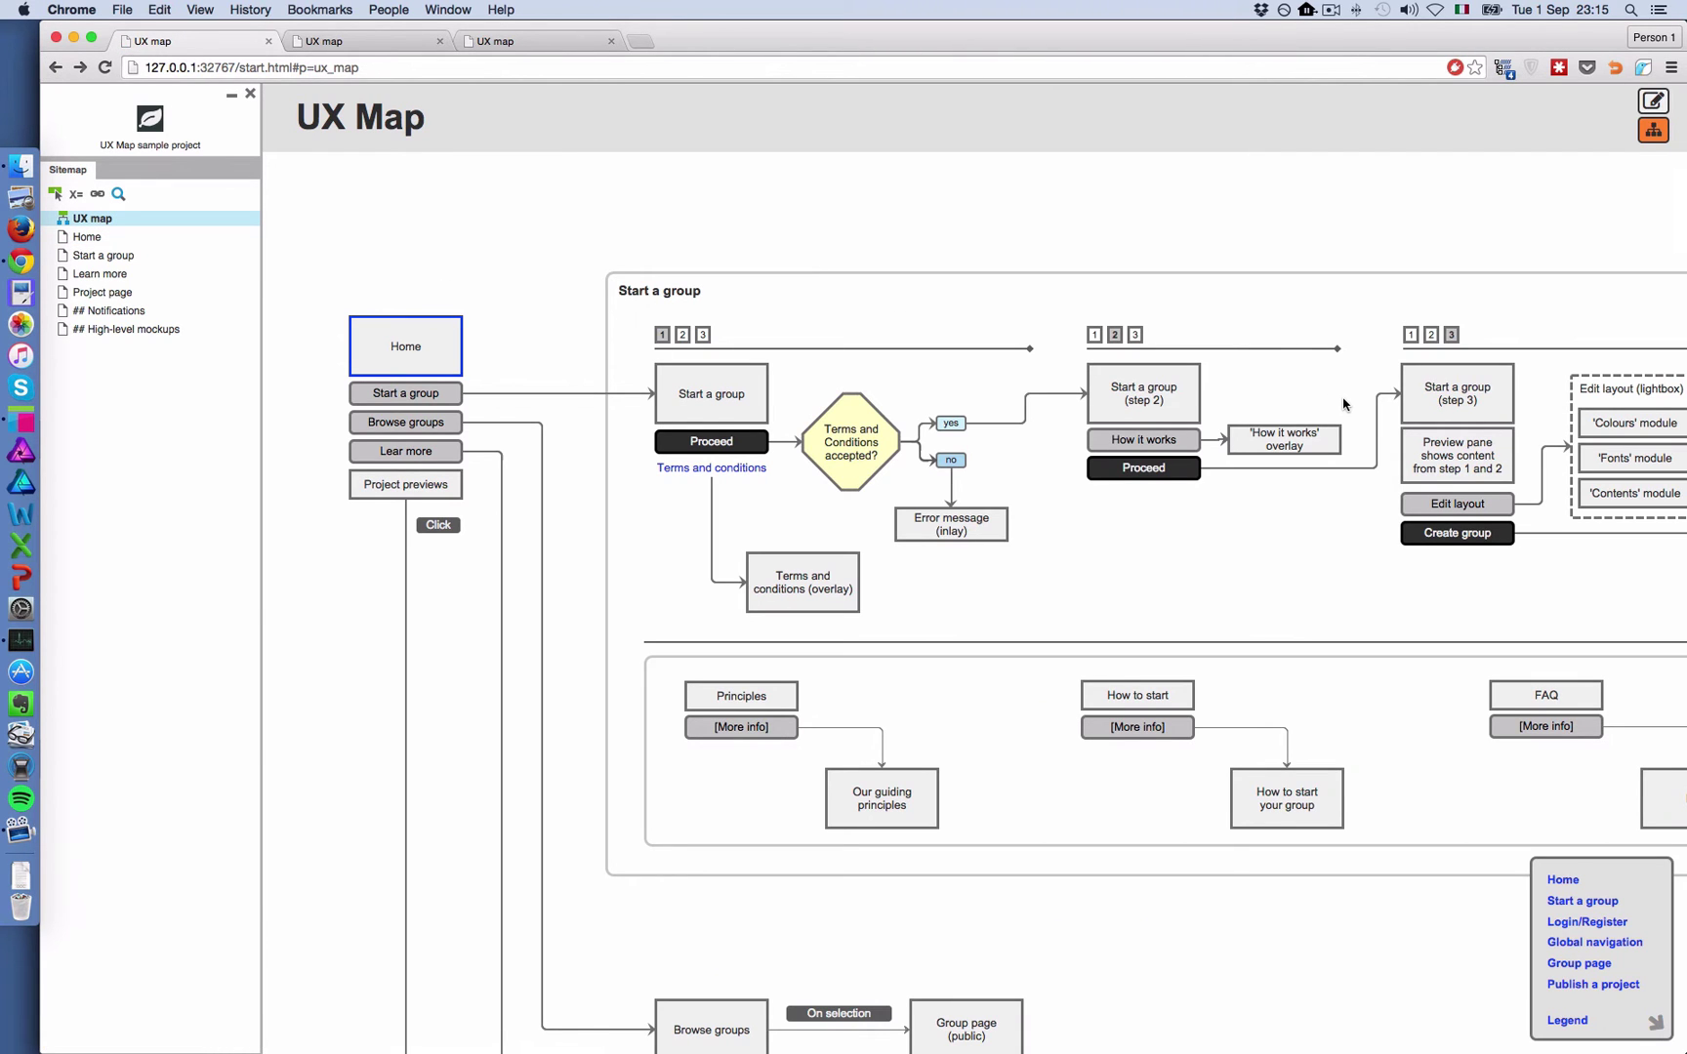
scroll(1343, 403, "right", 7)
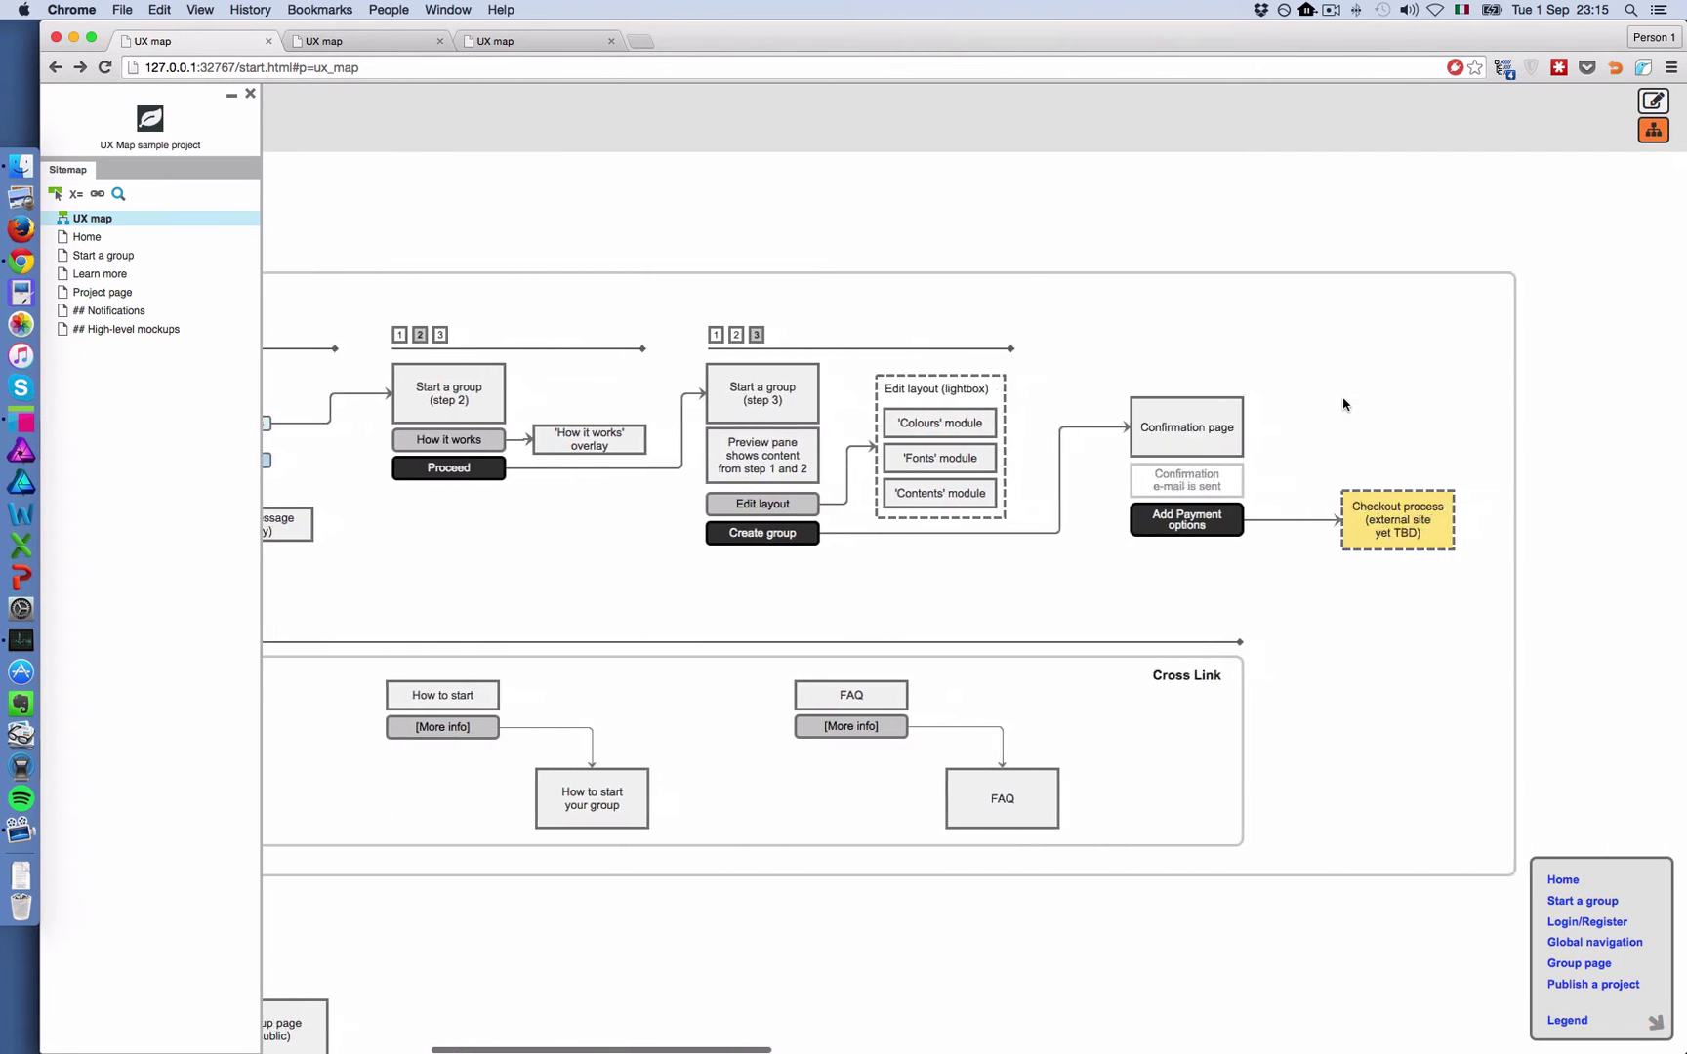
scroll(1344, 403, "down", 5)
scroll(1344, 403, "down", 1)
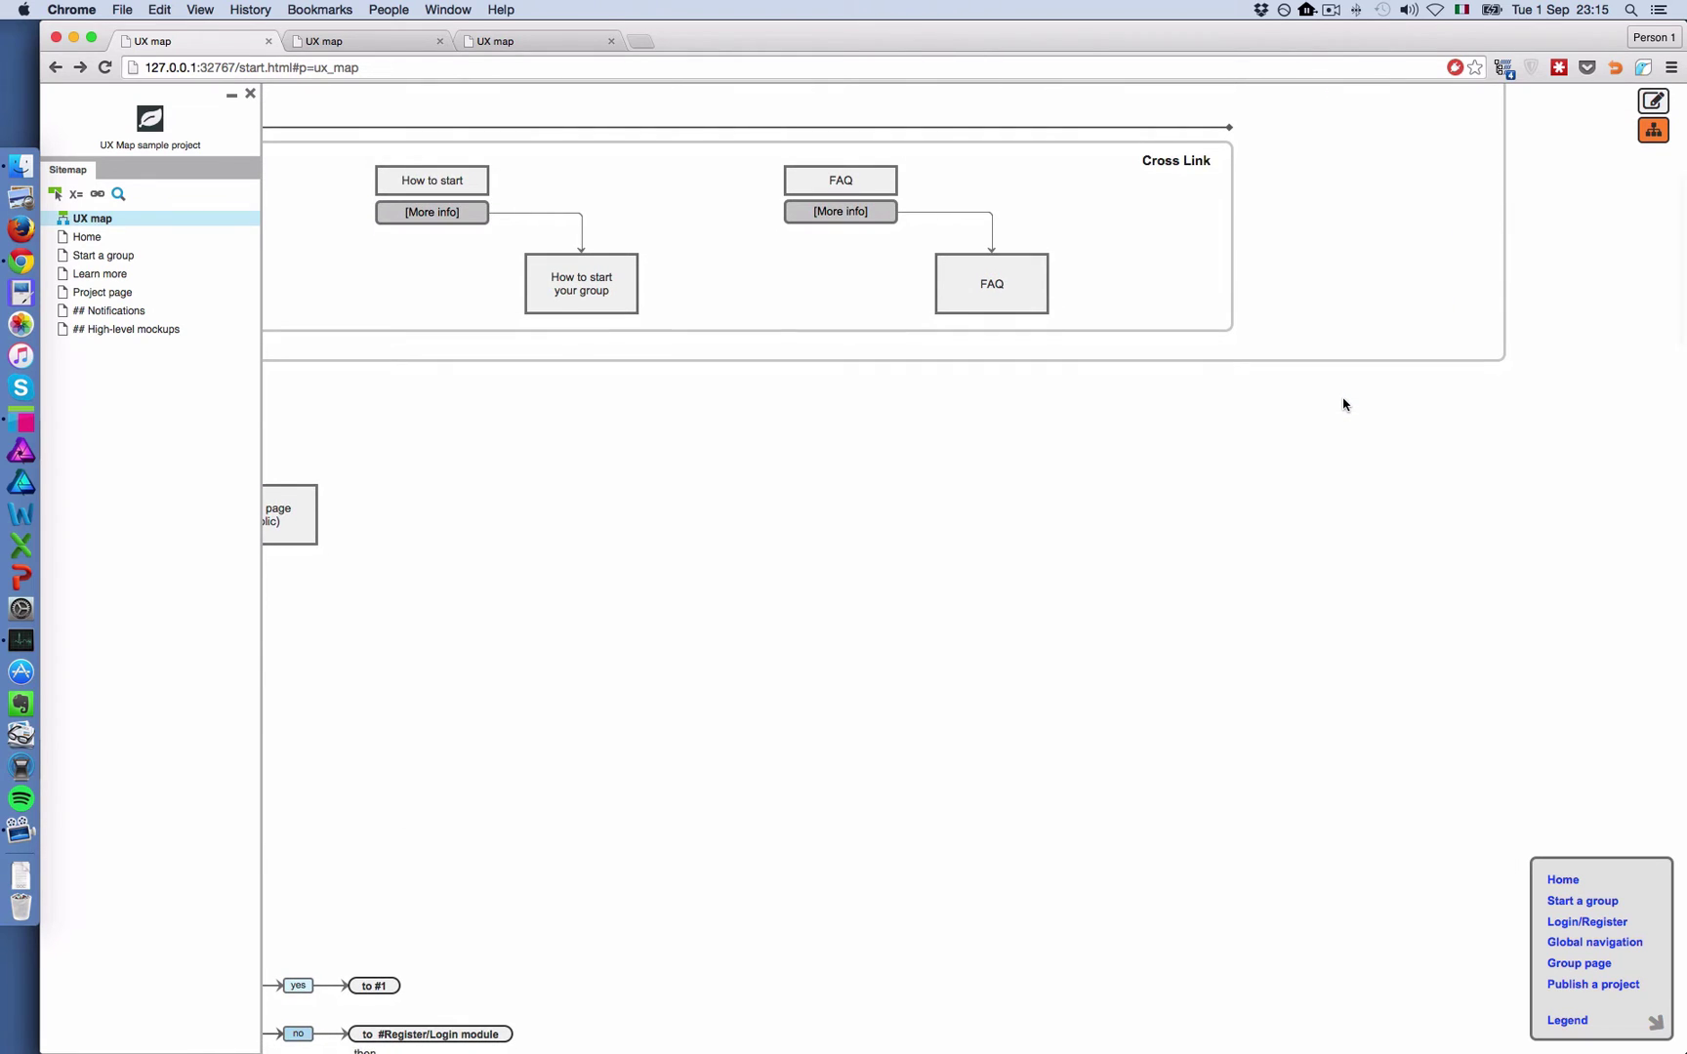
scroll(1344, 404, "down", 5)
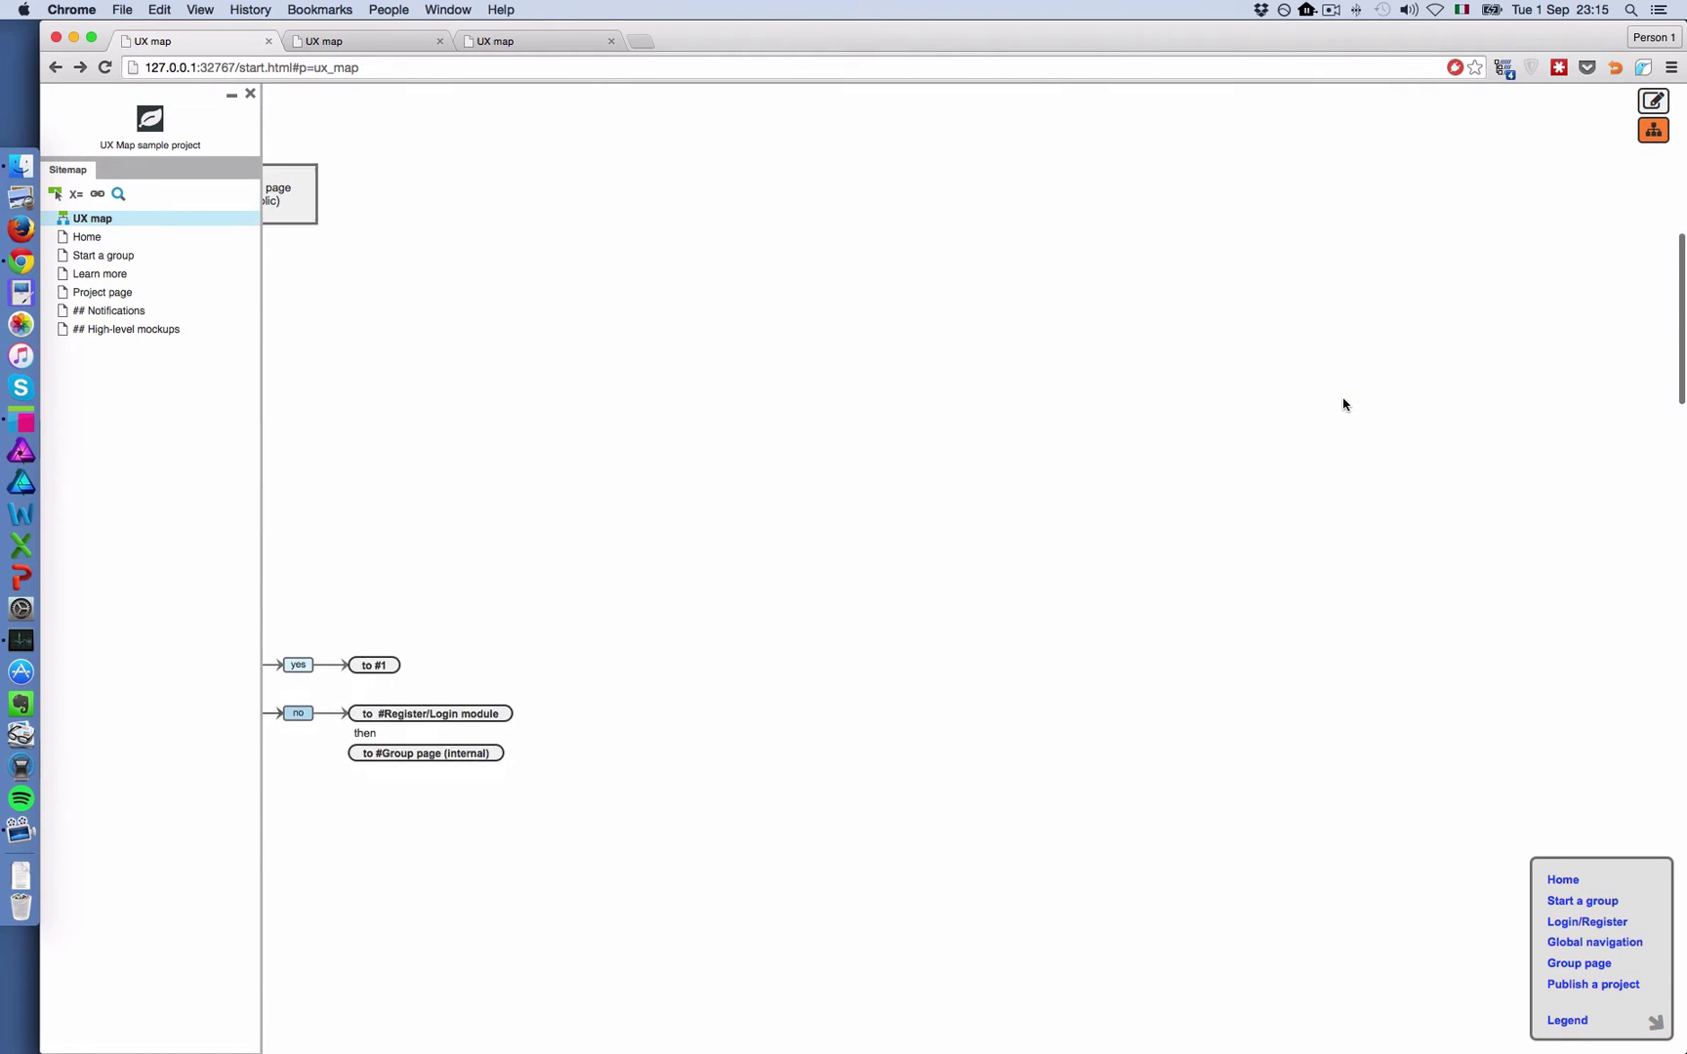
scroll(1344, 403, "left", 5)
scroll(728, 410, "left", 5)
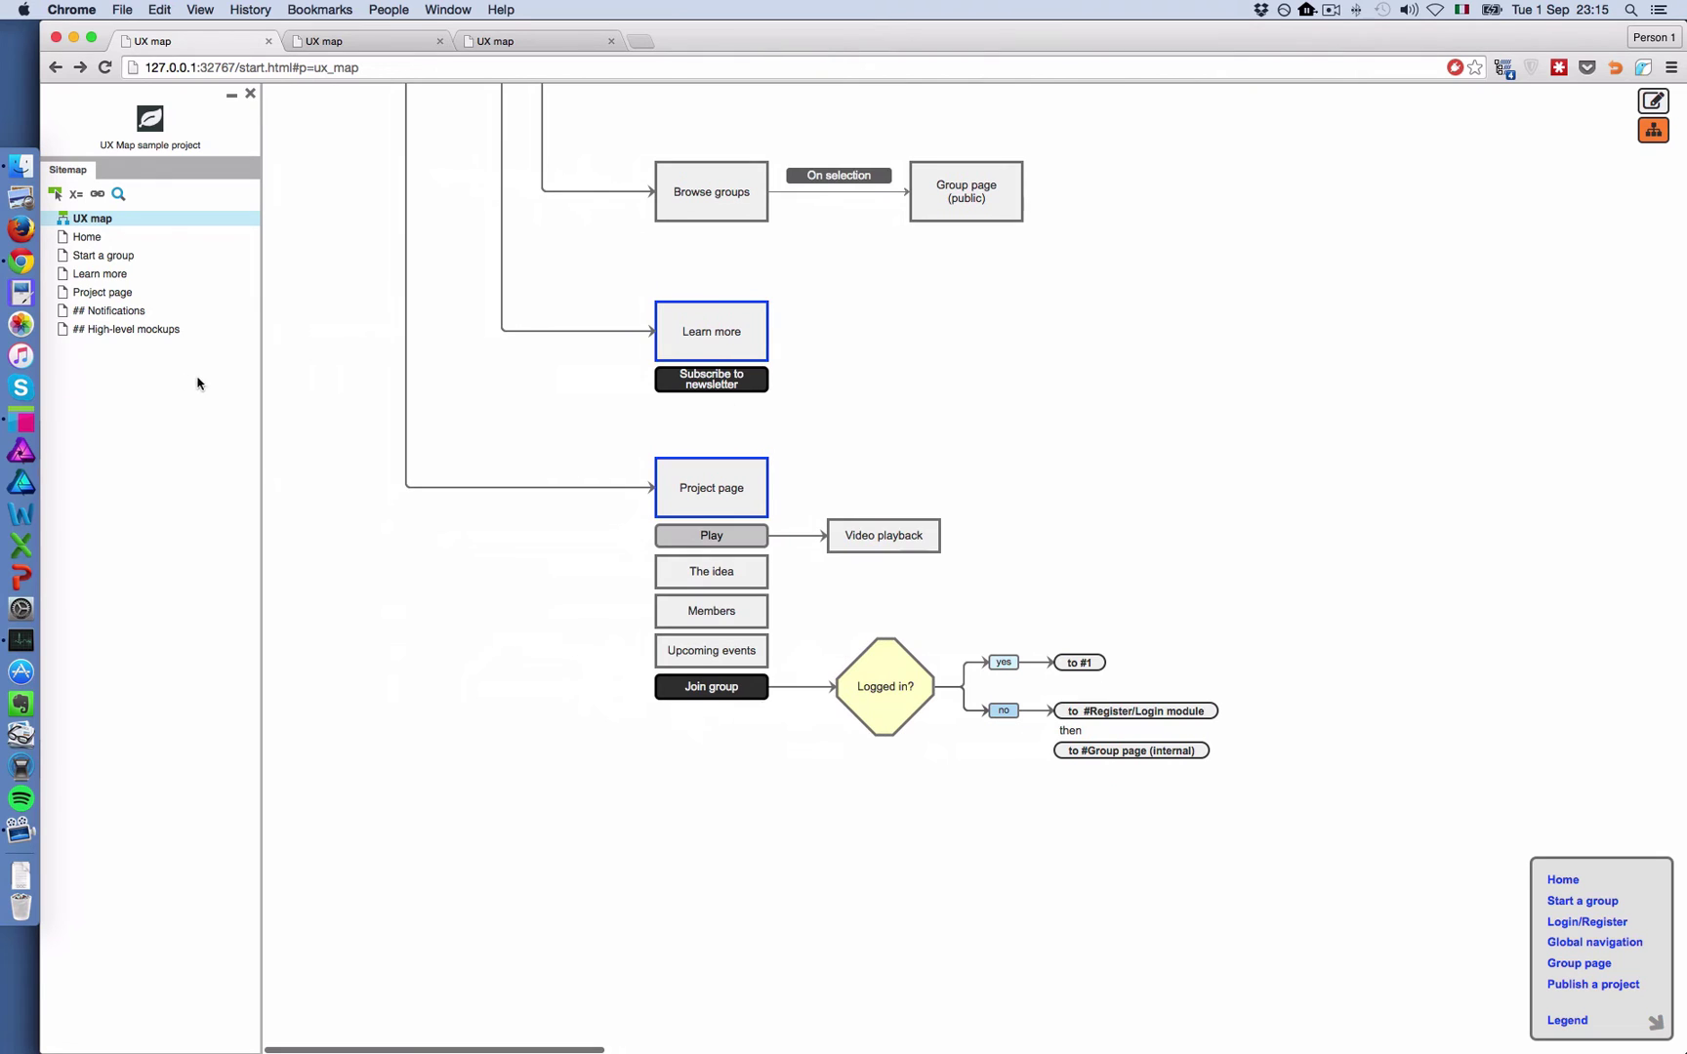
Open the Notifications page, scroll through its error and PIN mockups, then return to the UX map page
left_click(114, 312)
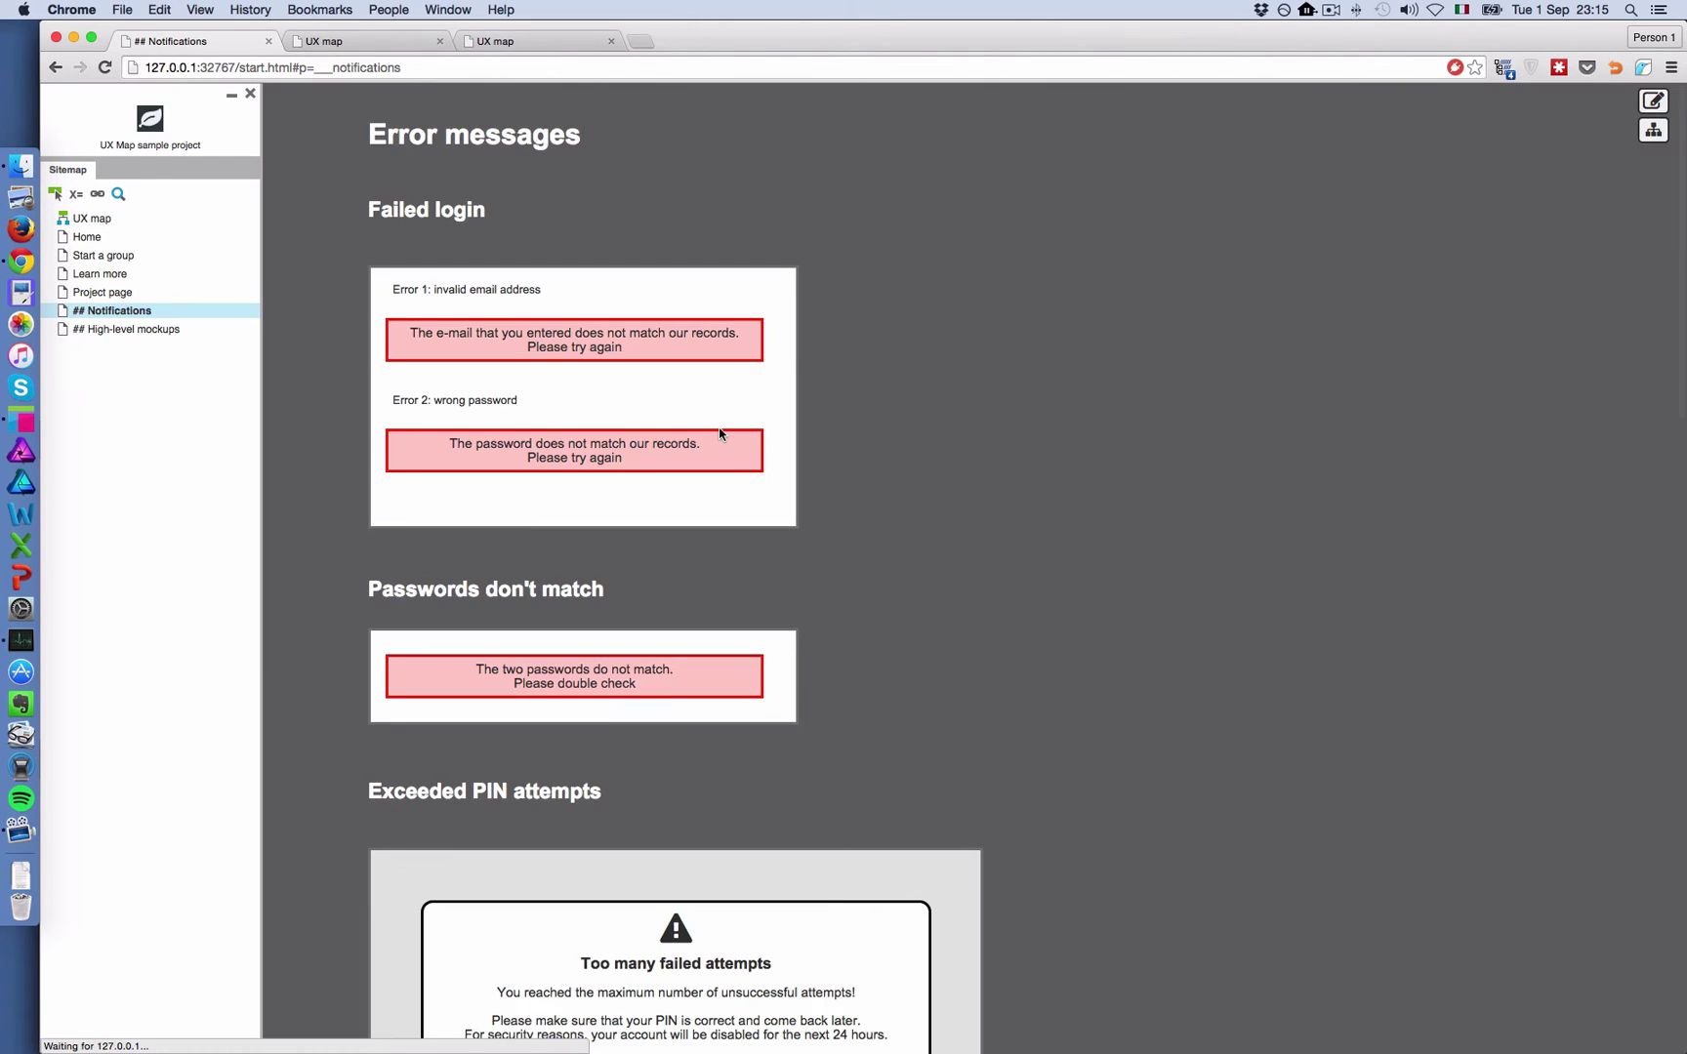
scroll(720, 434, "down", 10)
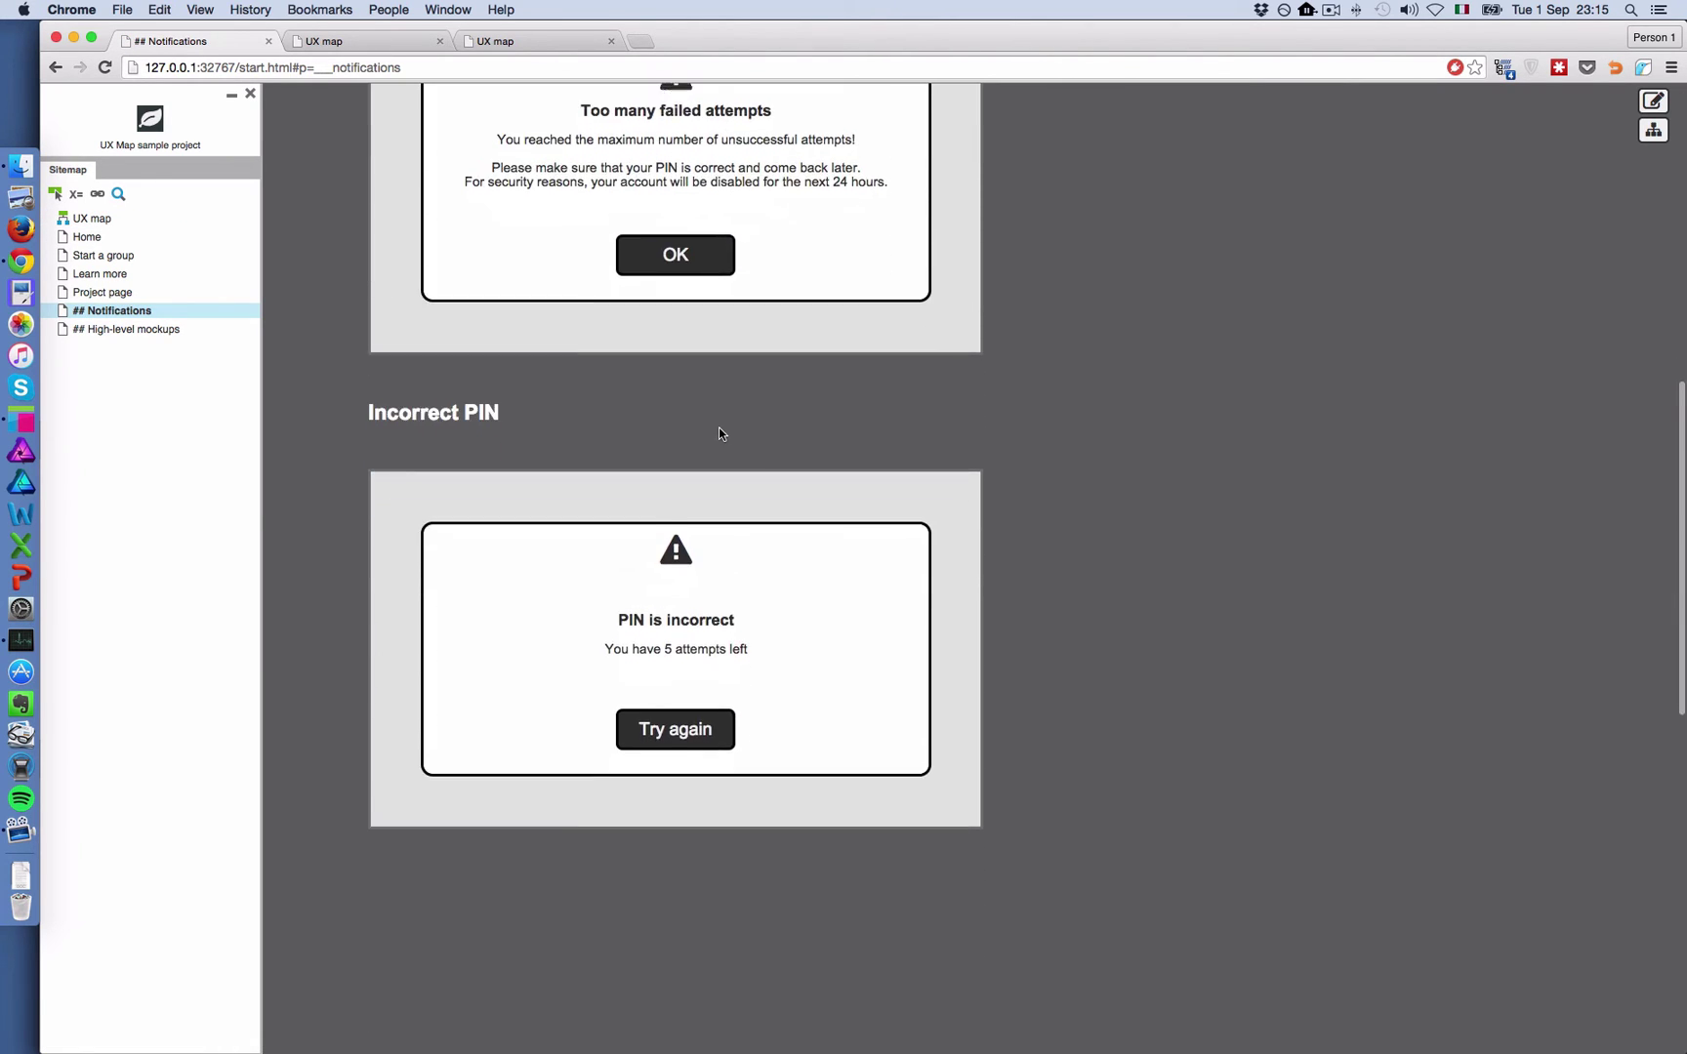
scroll(720, 433, "down", 3)
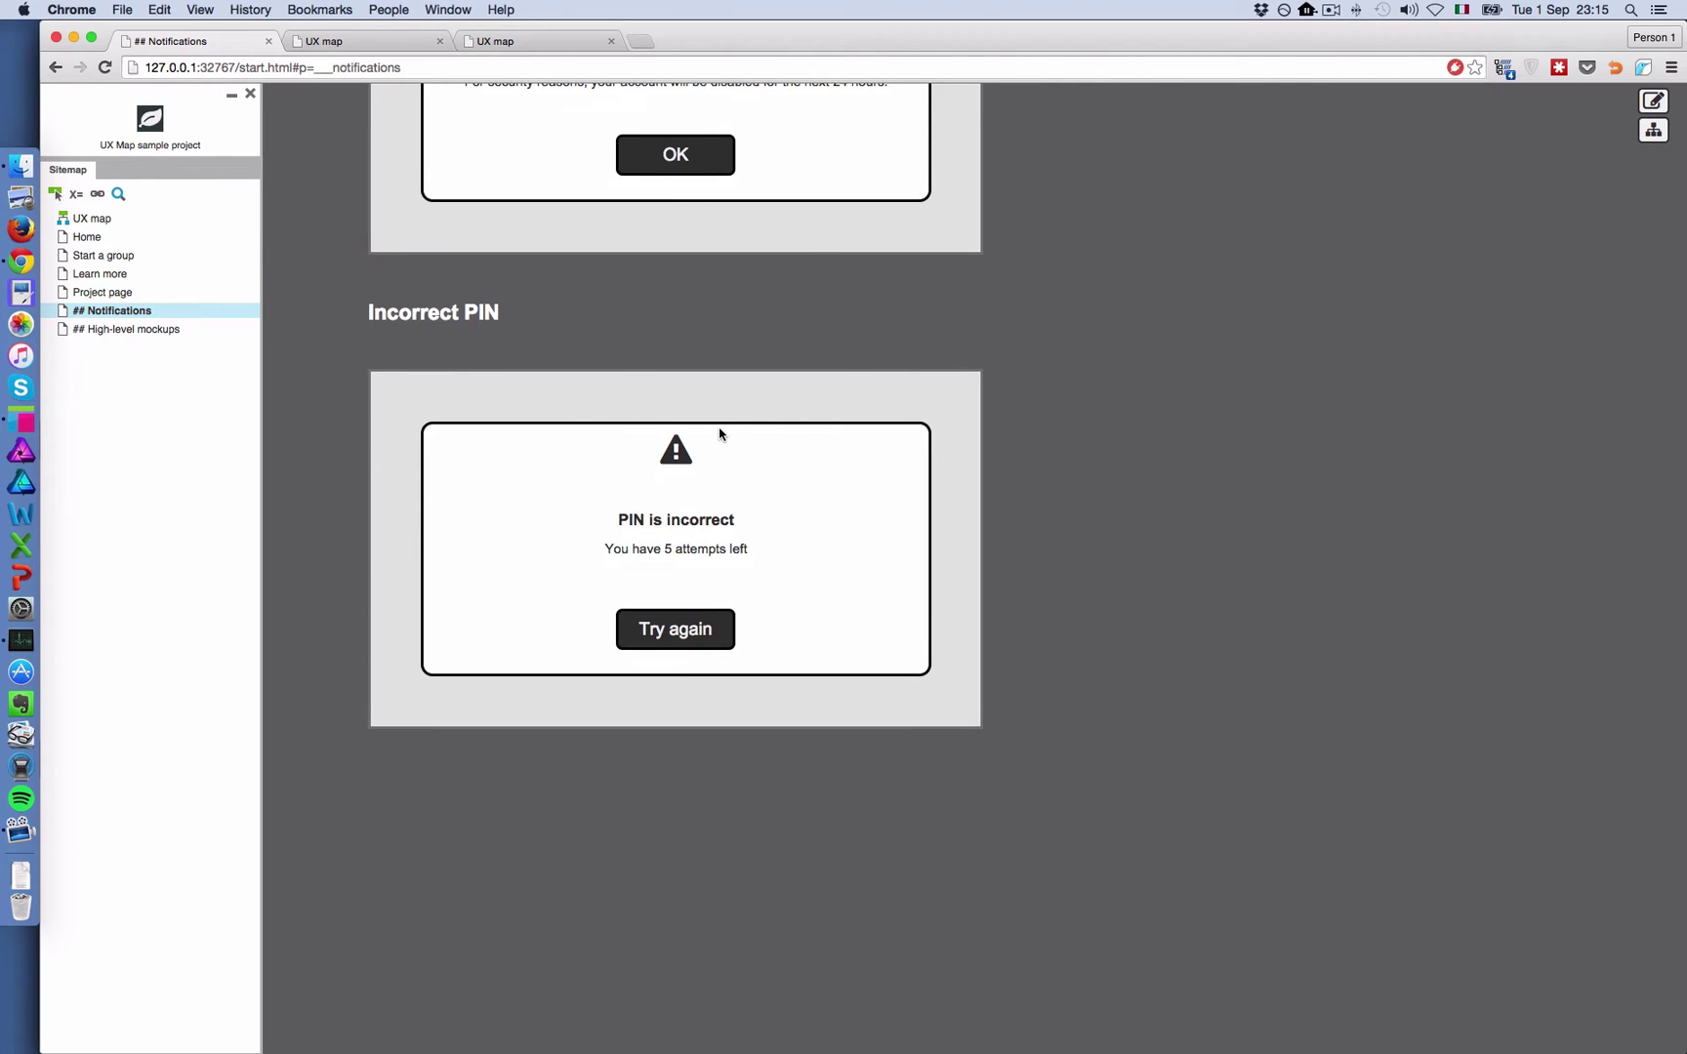
scroll(654, 536, "up", 5)
left_click(81, 223)
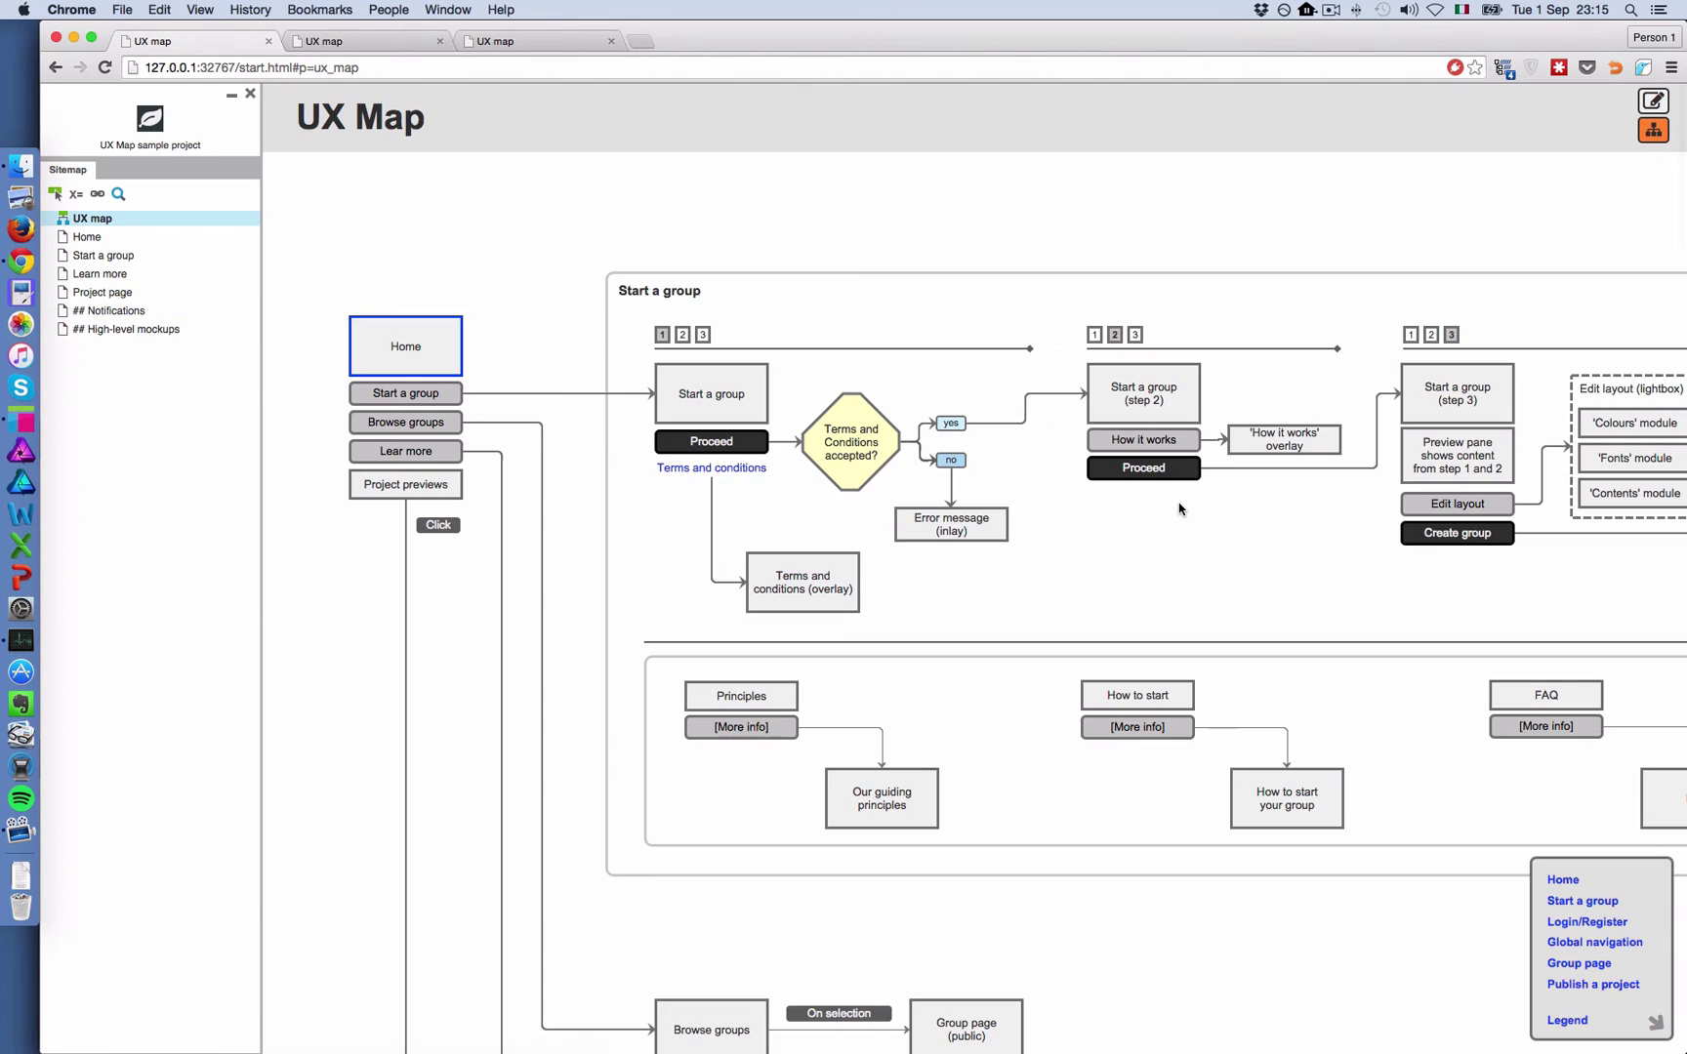
Scroll the UX map preview over to the PIN section
scroll(1179, 507, "right", 20)
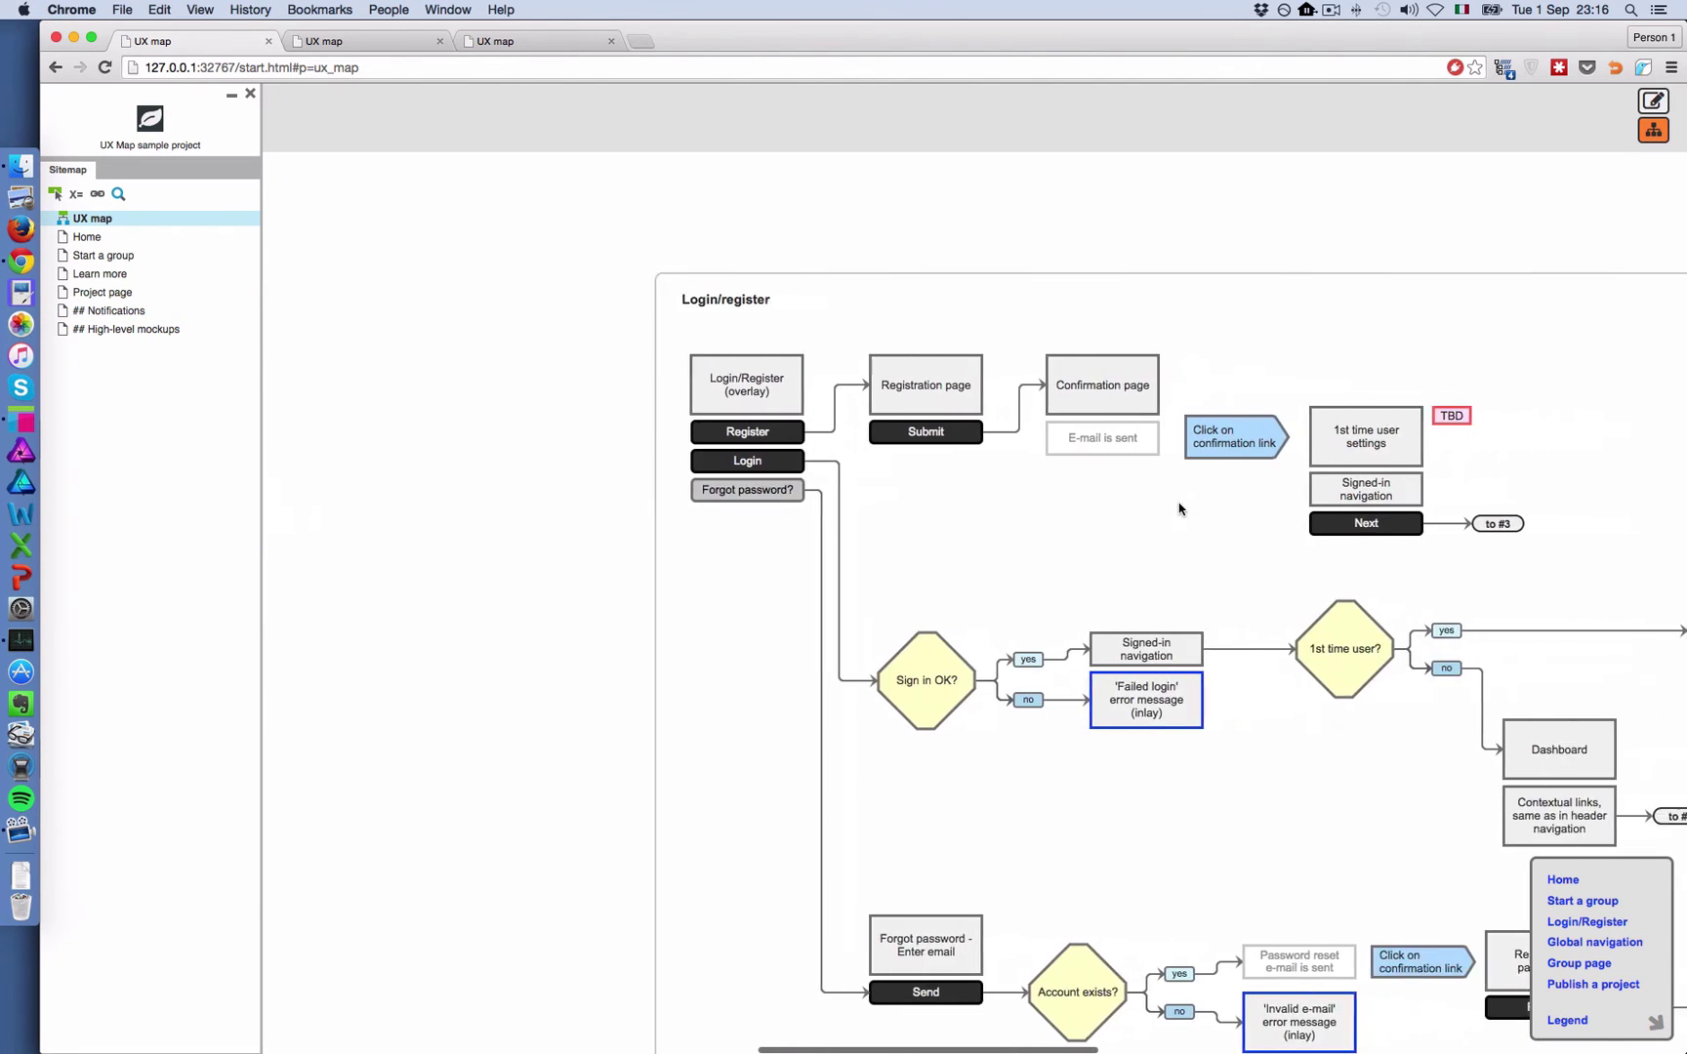
scroll(1178, 507, "right", 10)
scroll(1179, 508, "down", 3)
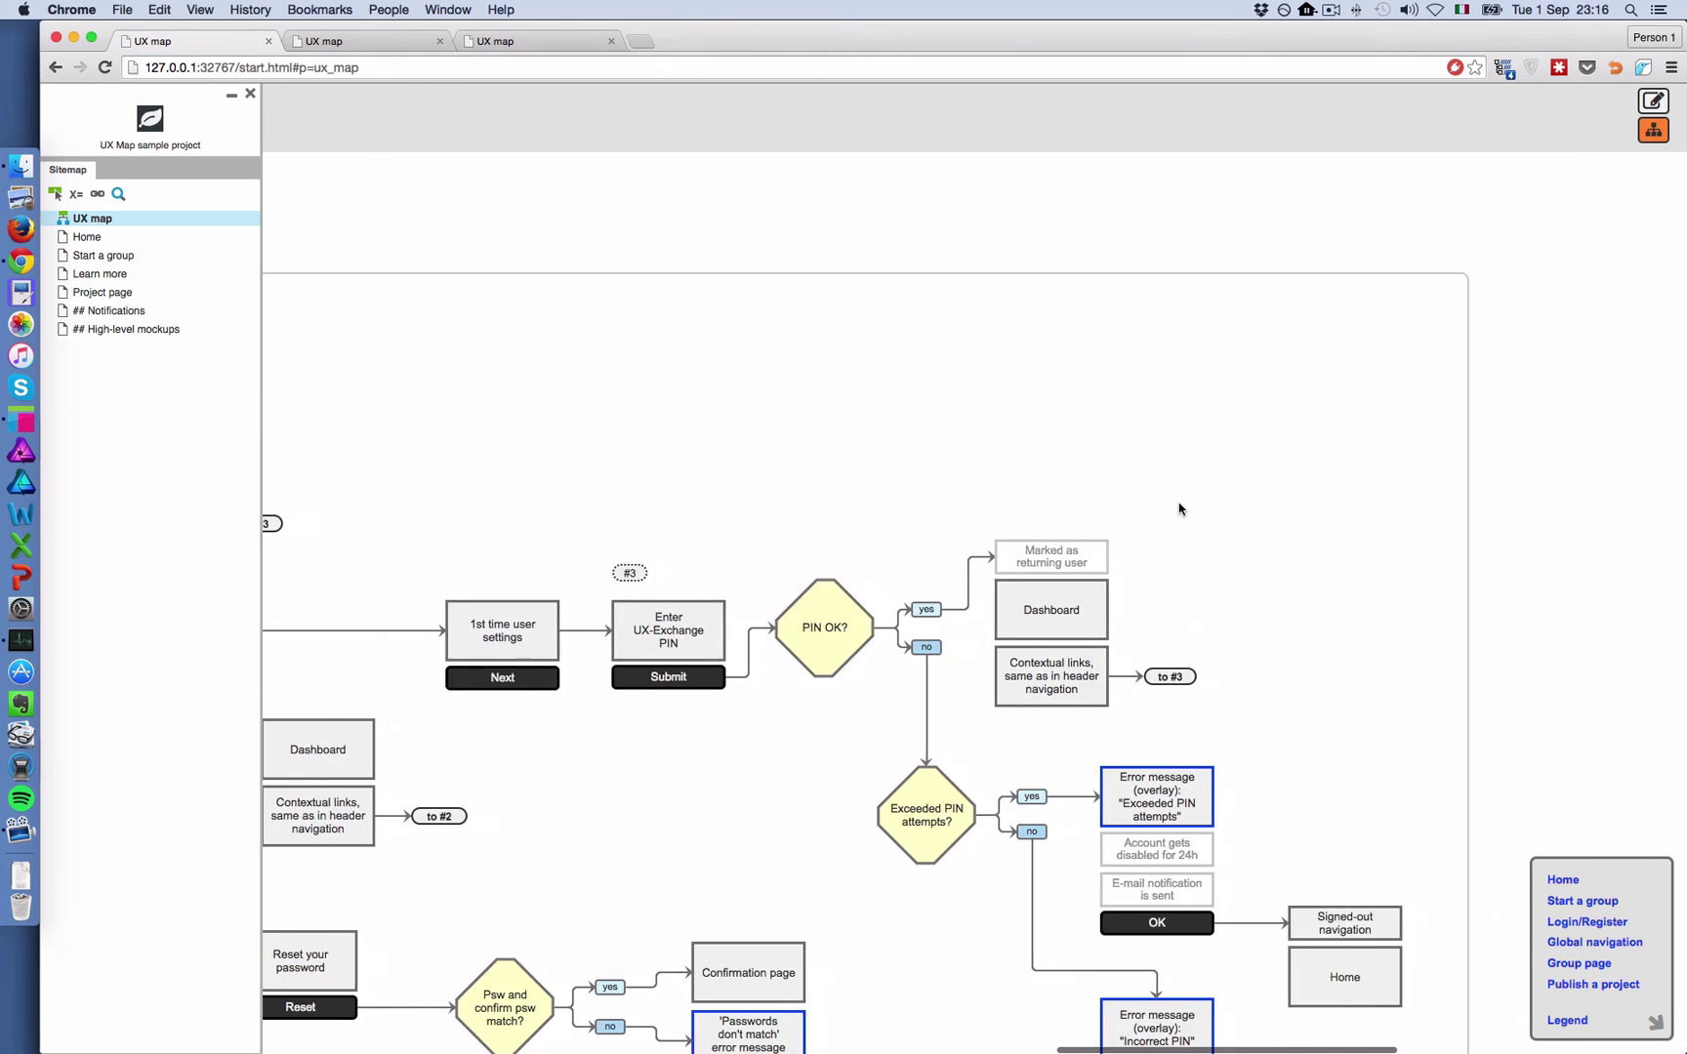
scroll(1180, 510, "left", 5)
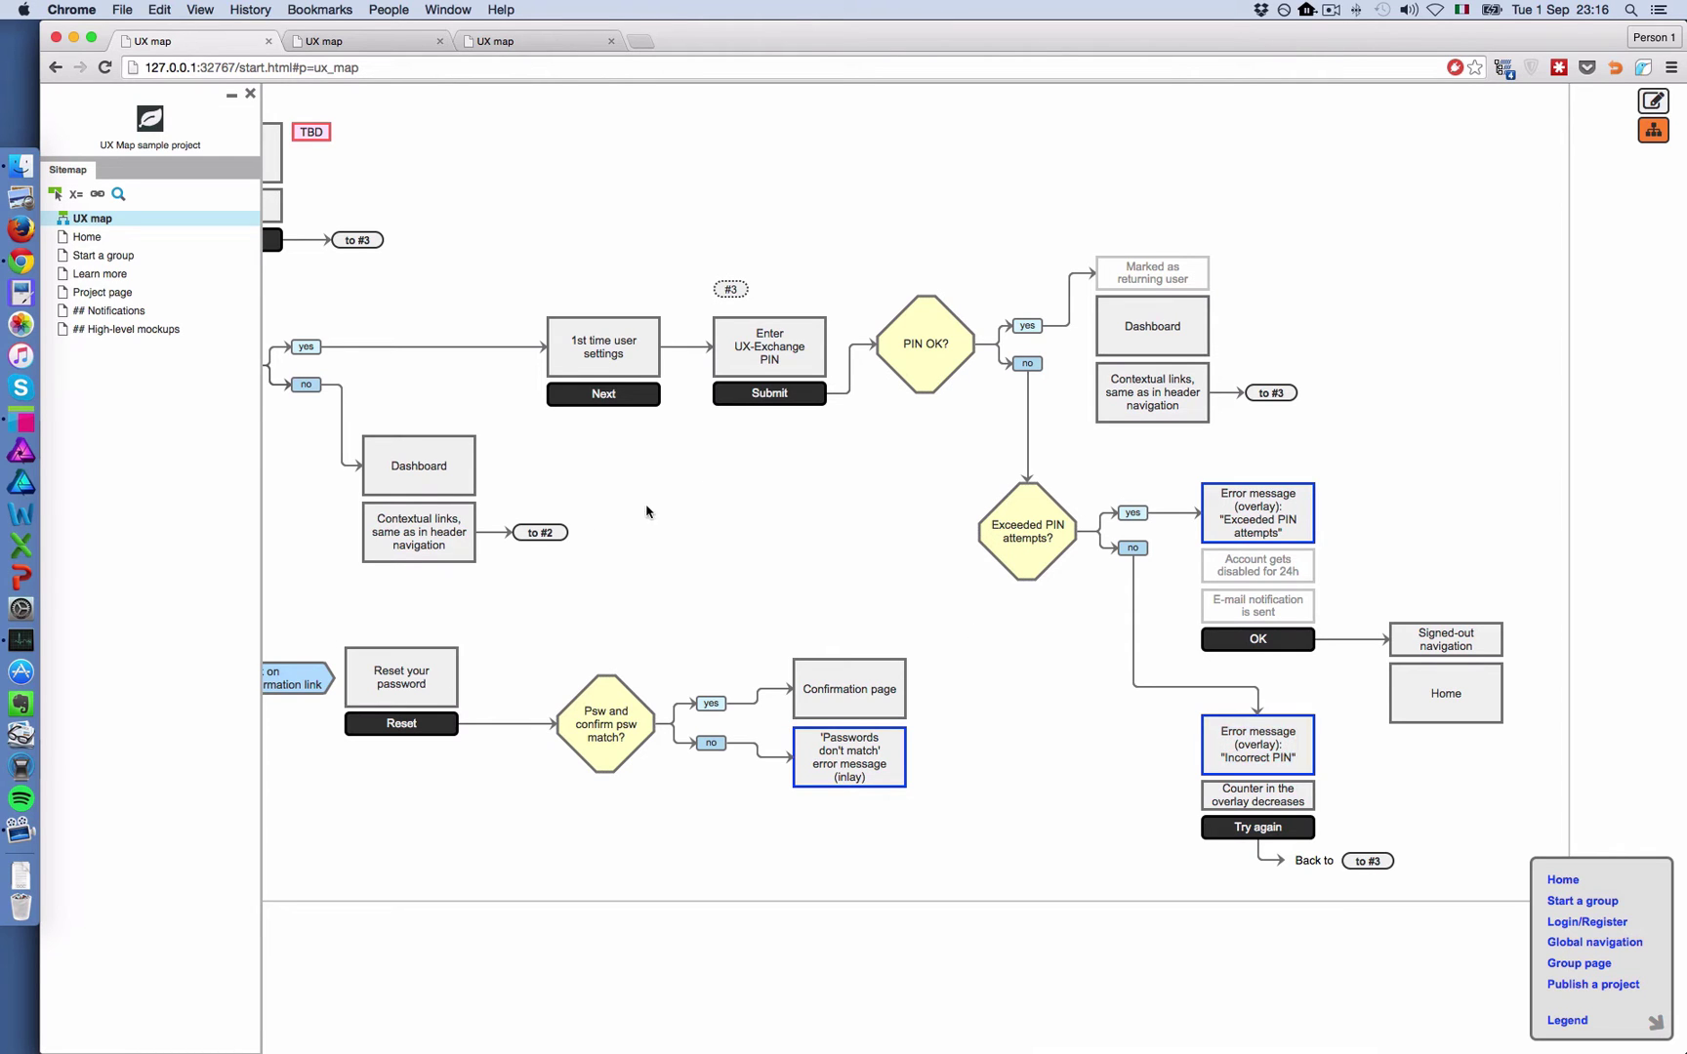
Switch to Axure and choose the Demo file UX Map project window
left_click(24, 422)
key("ctrl+Down")
left_click(478, 211)
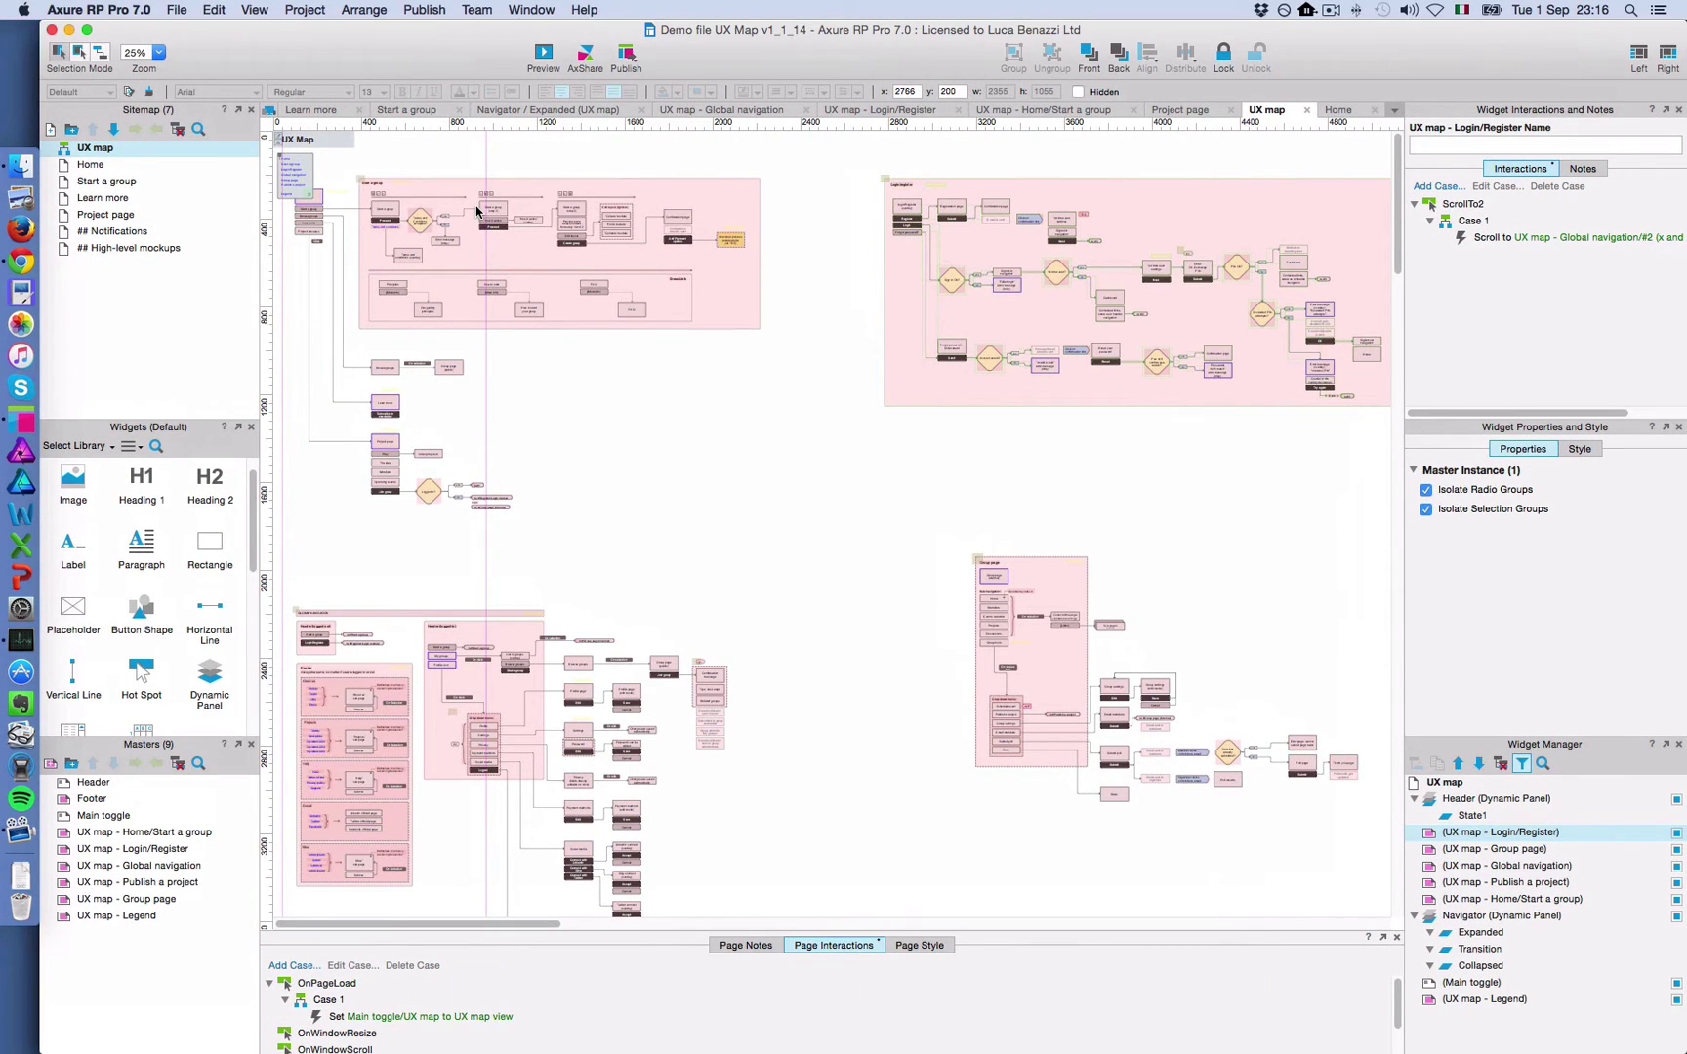
left_click(19, 262)
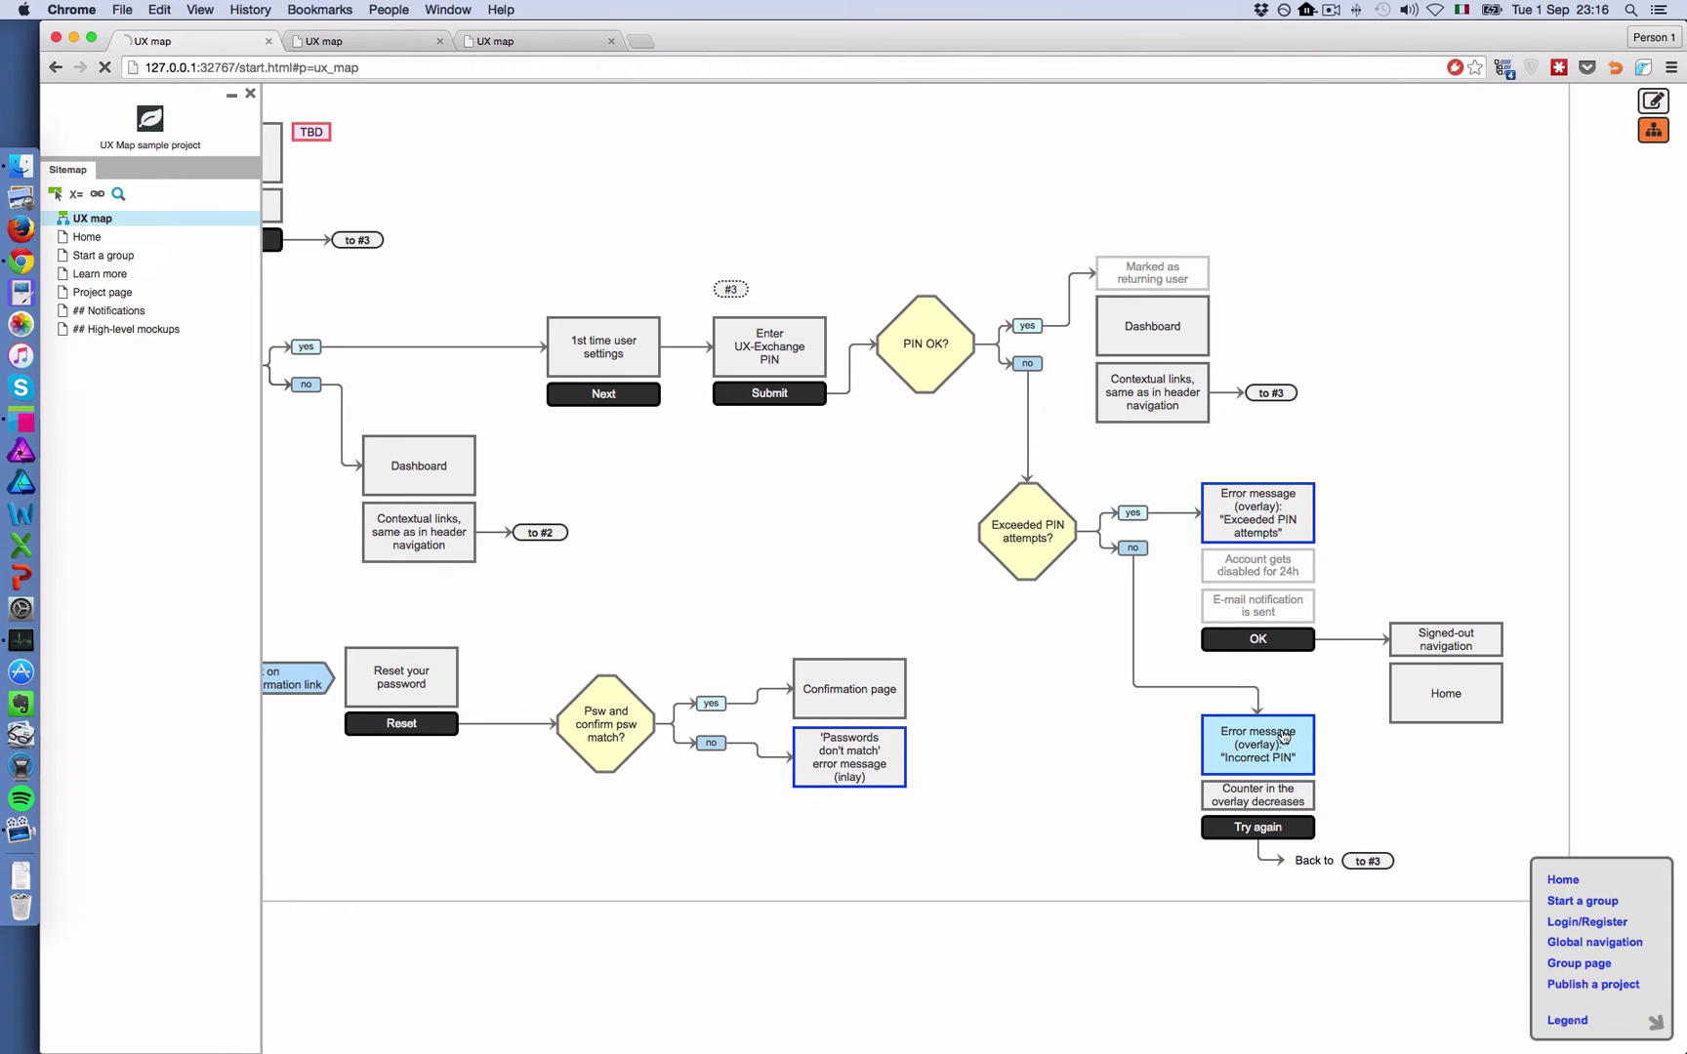
left_click(1283, 734)
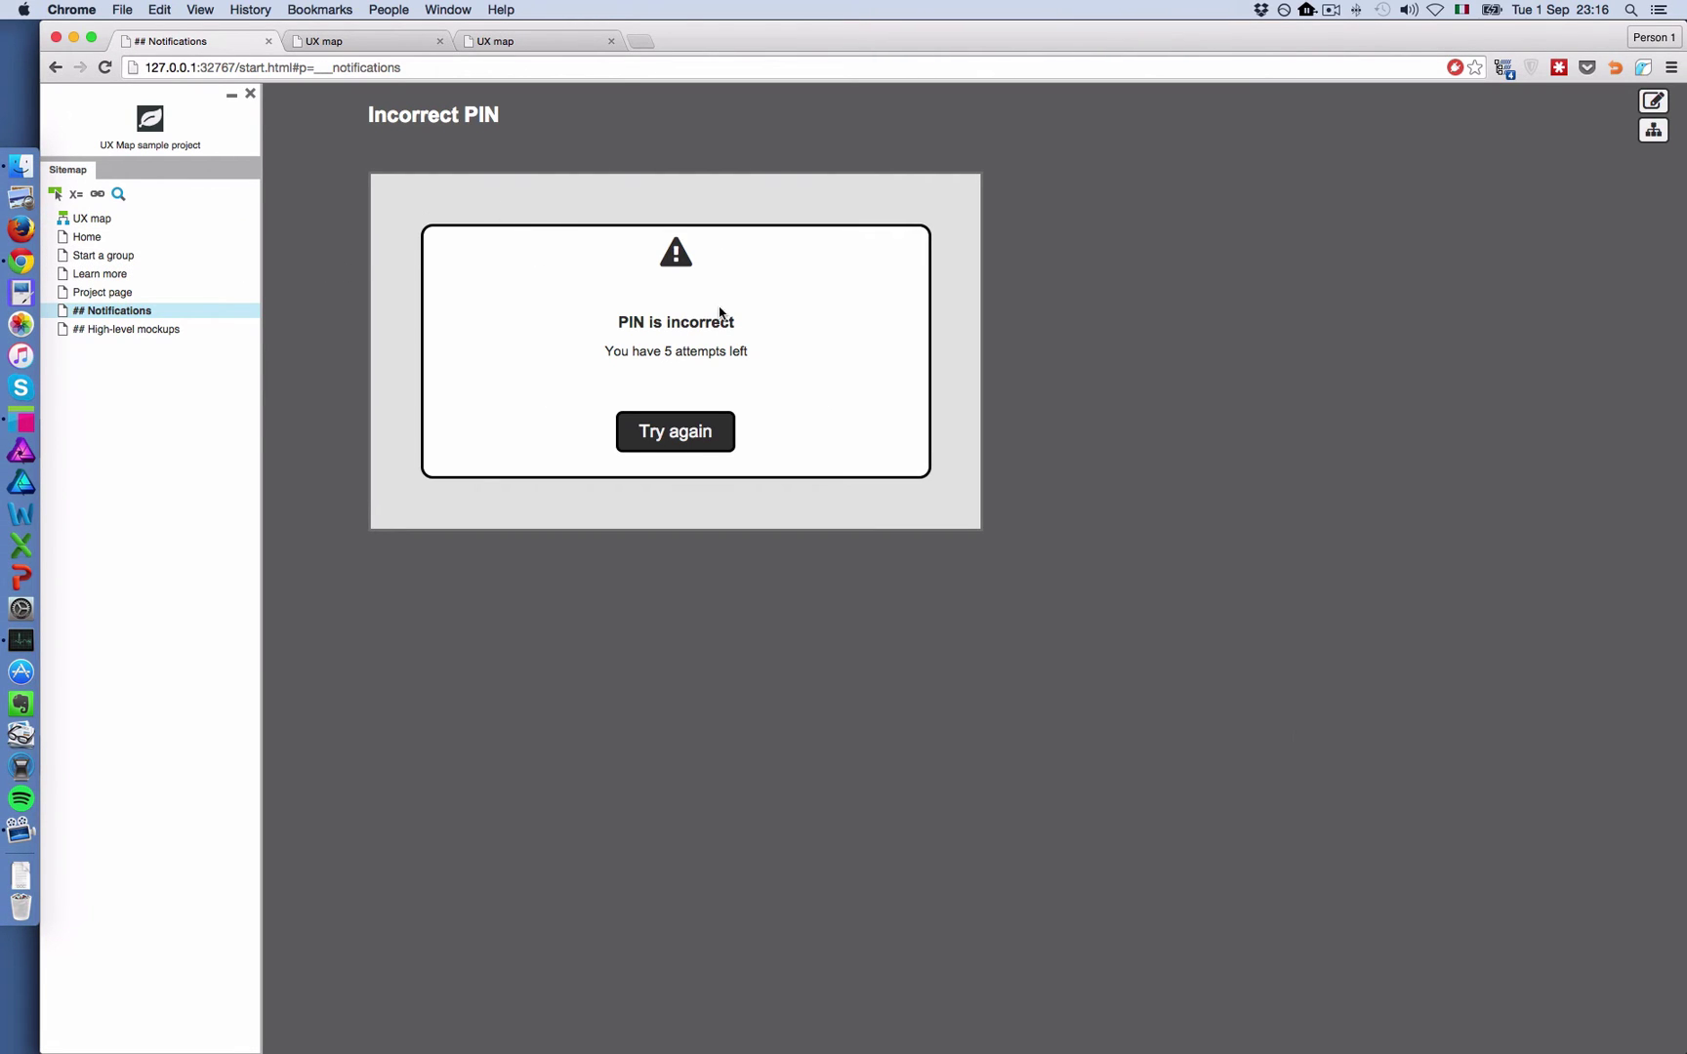
scroll(749, 367, "up", 10)
scroll(749, 367, "down", 5)
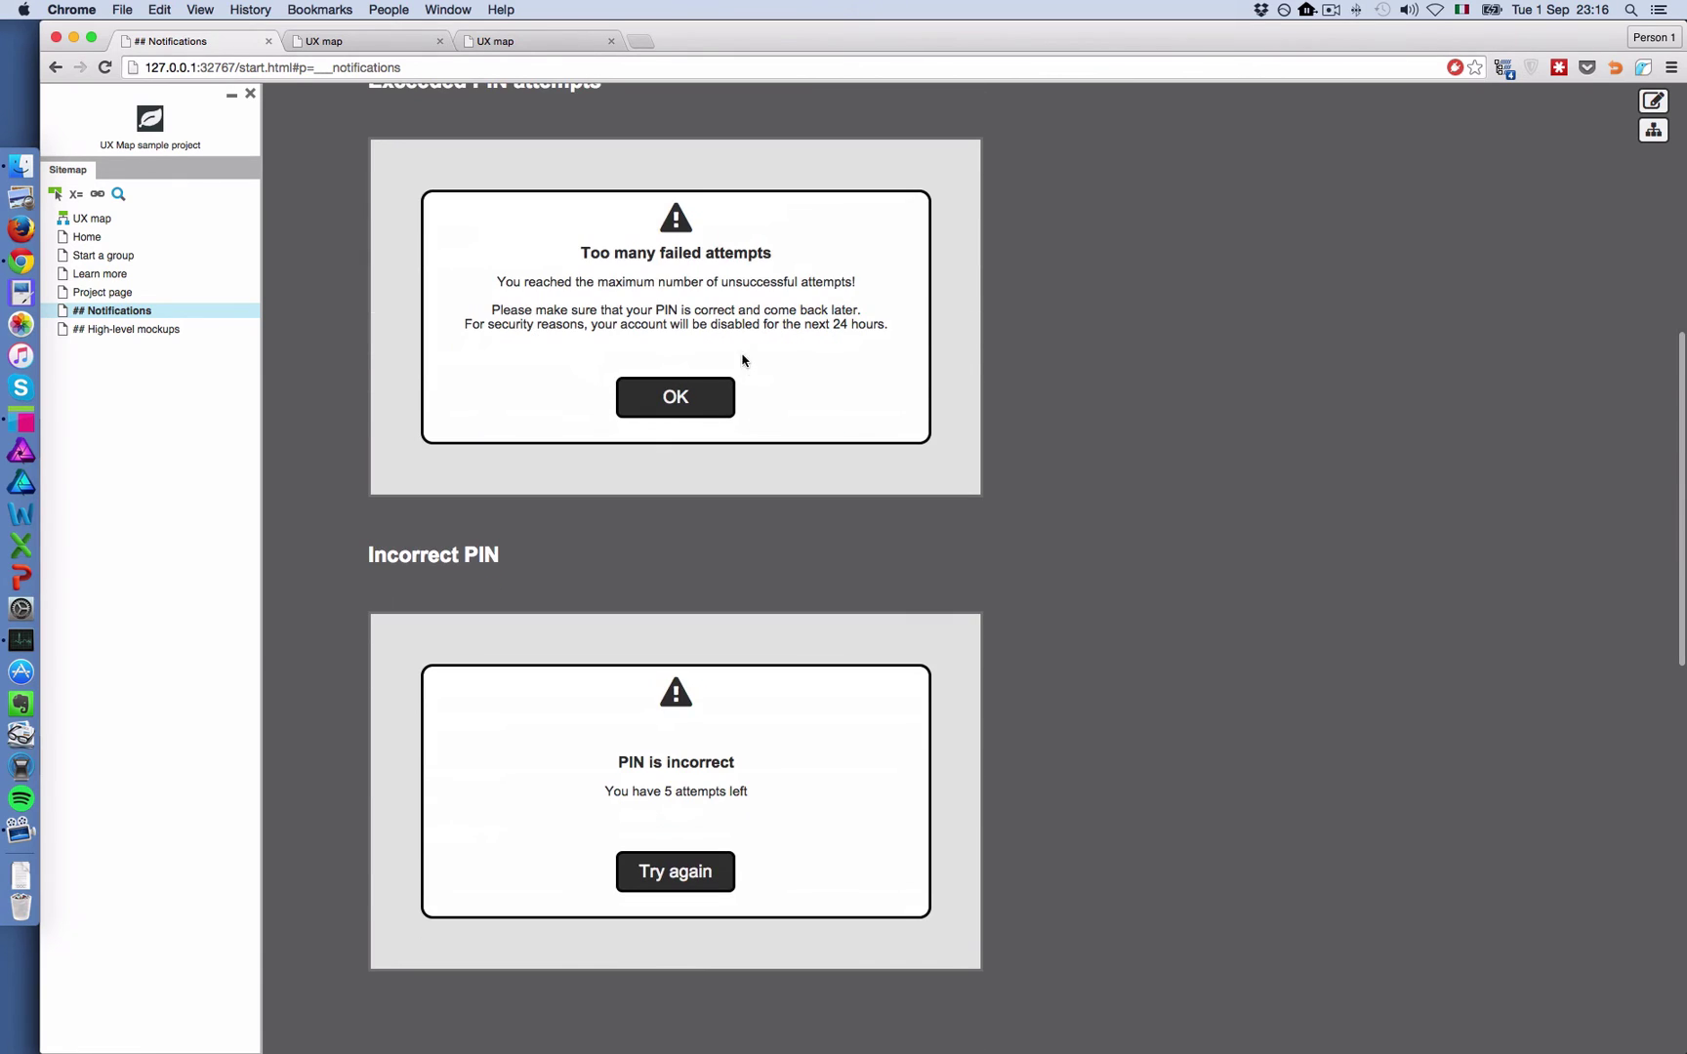
left_click(51, 73)
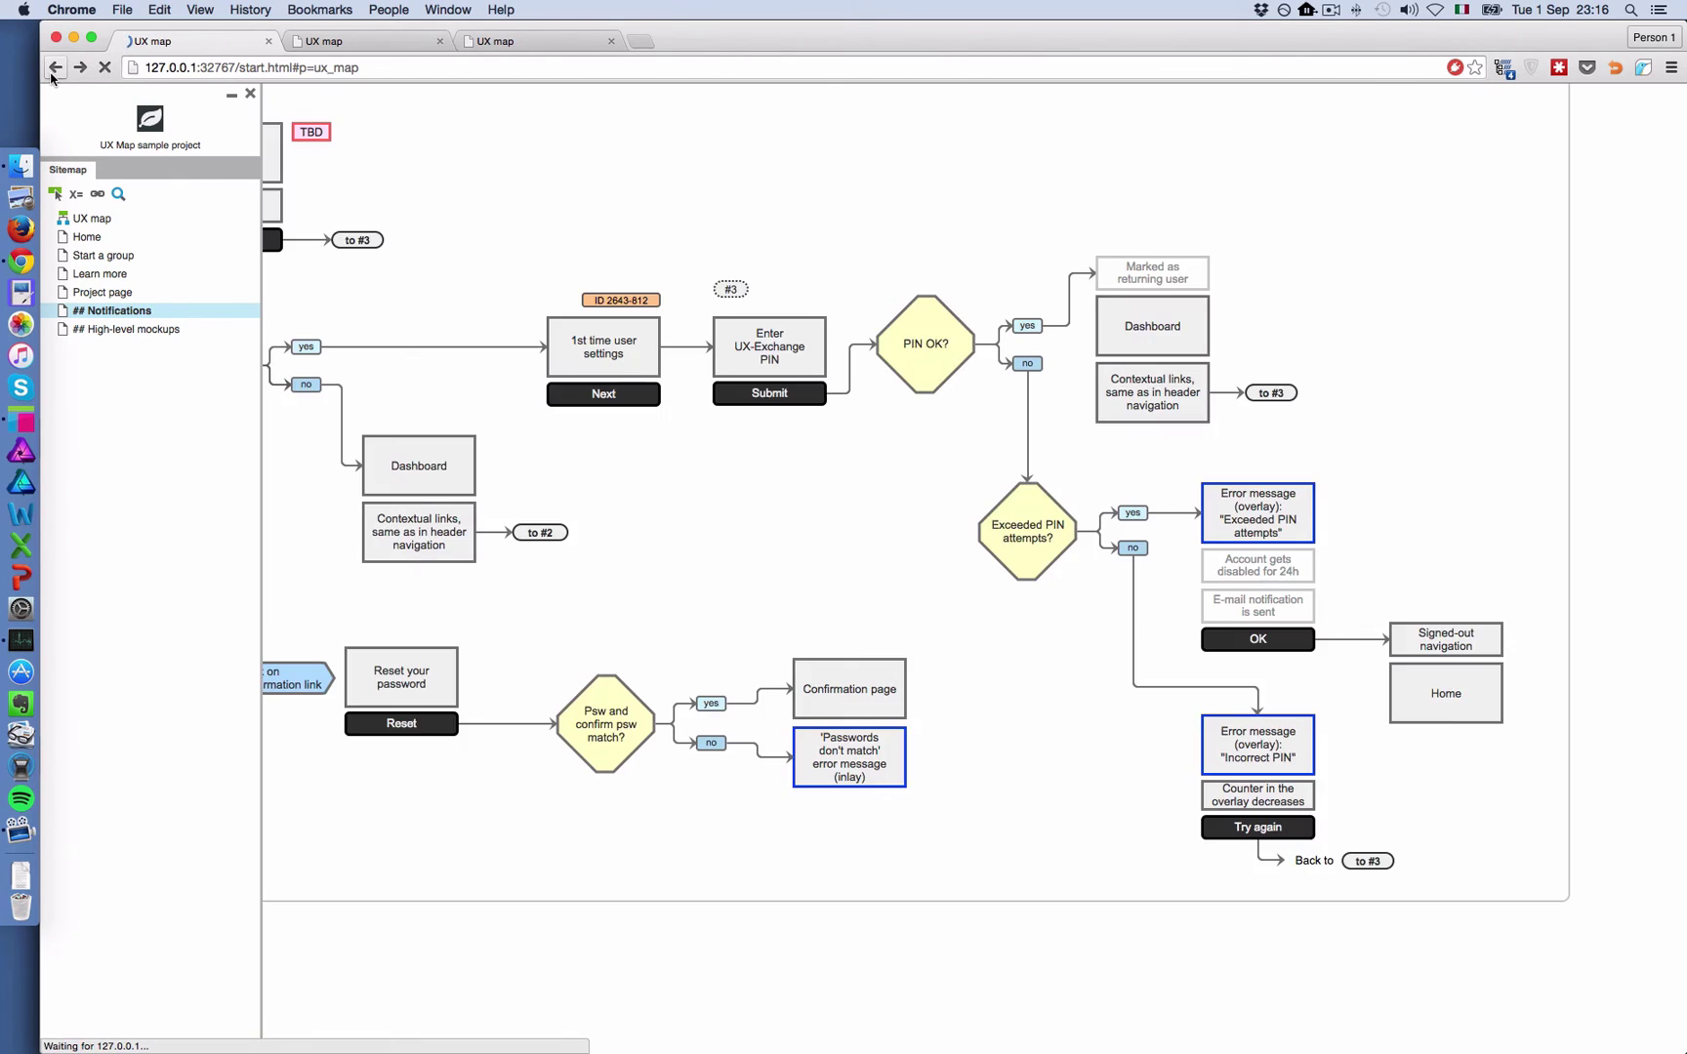
key("super+Tab")
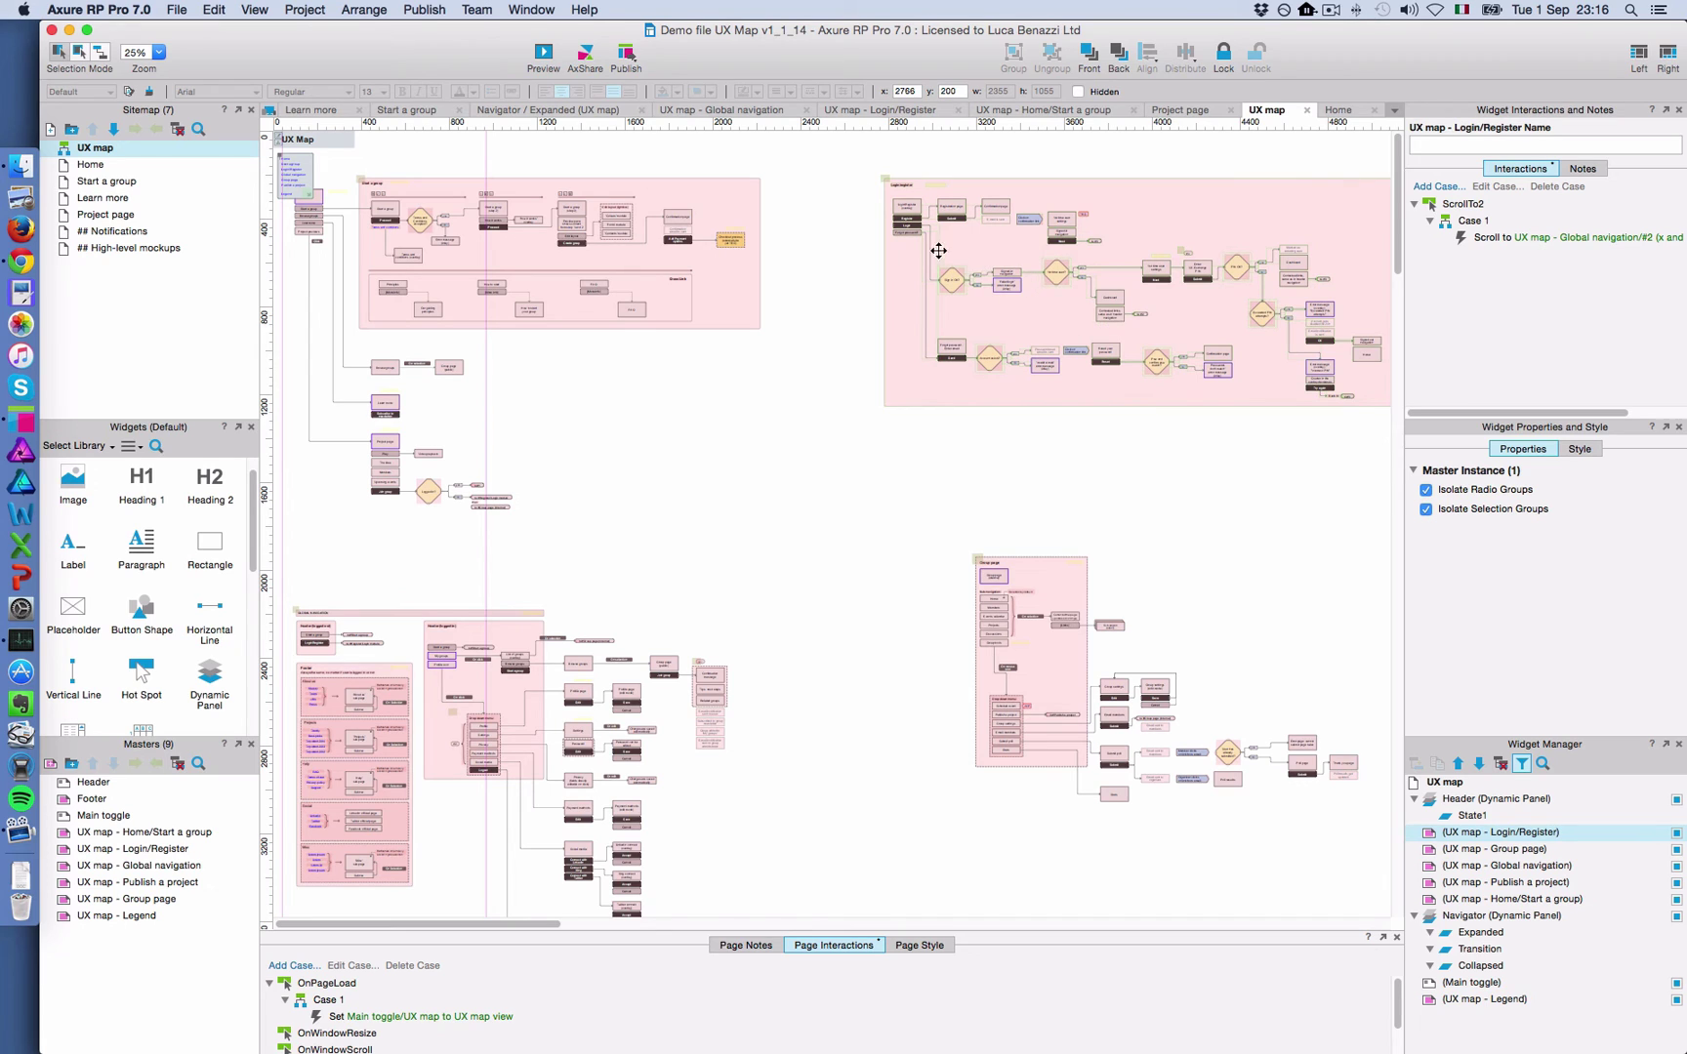
In the Login/Register master, drag a UX Map 'Content/Widget with link' beside the Incorrect PIN box
double_click(1011, 247)
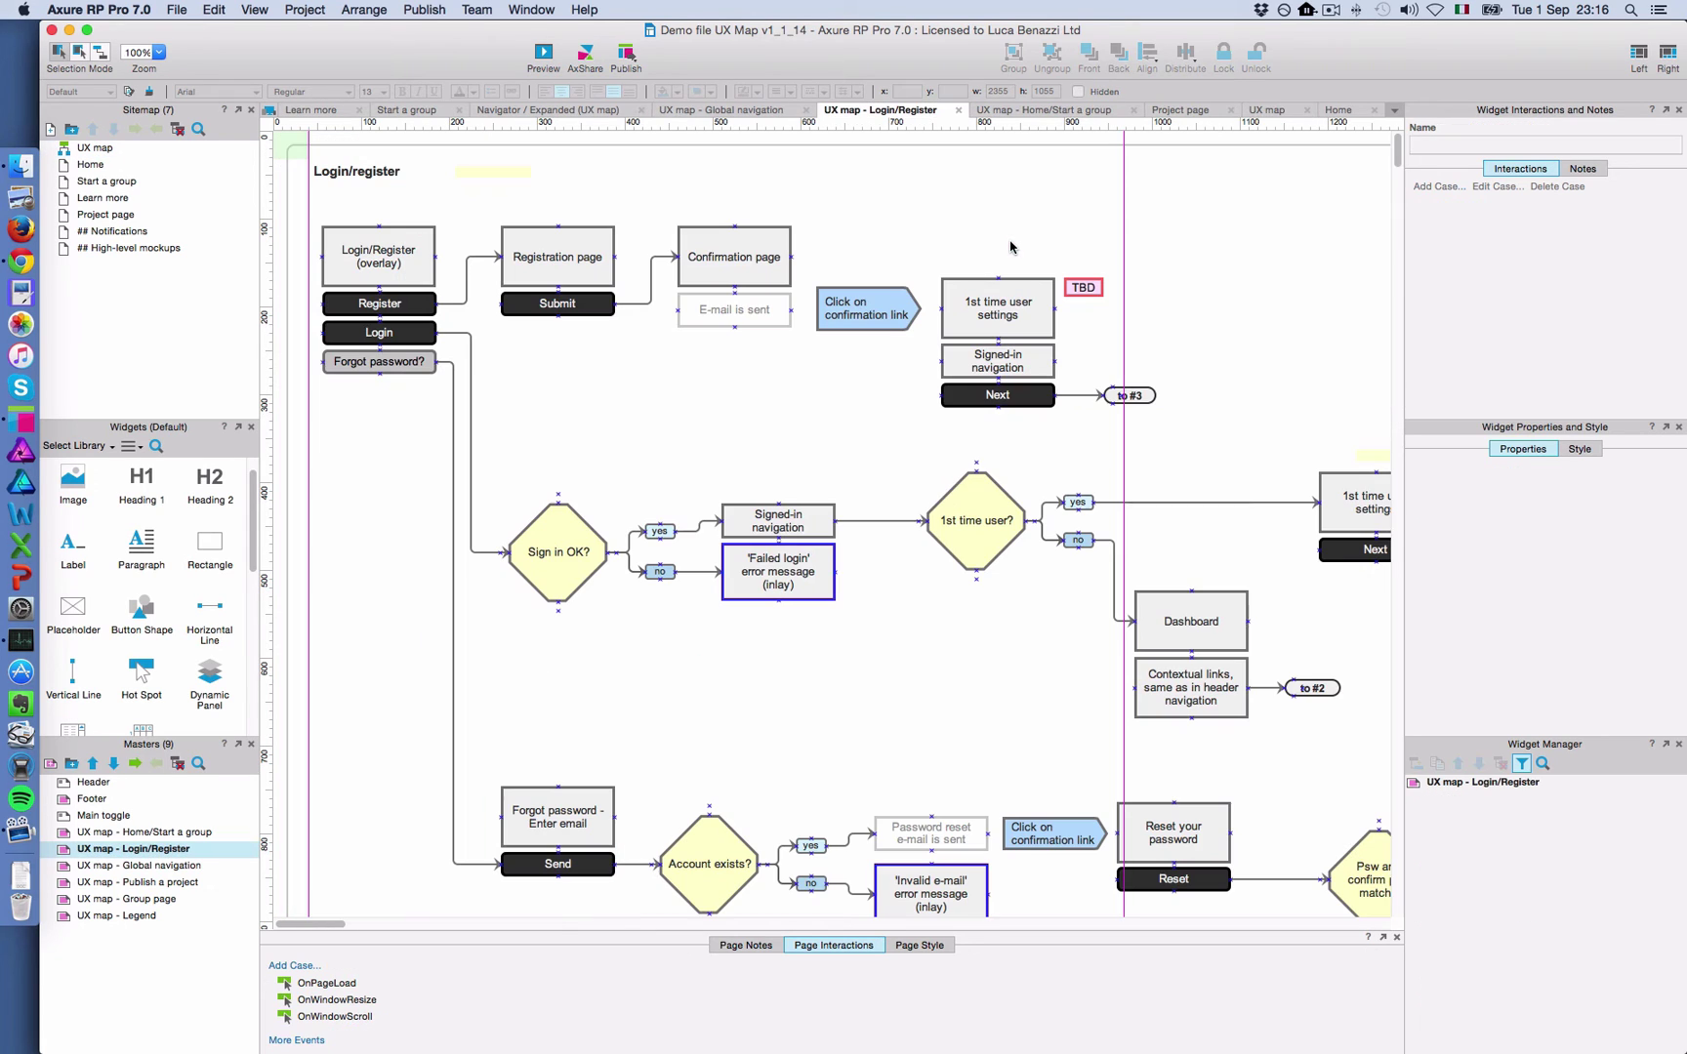
left_click(756, 563)
scroll(756, 563, "right", 15)
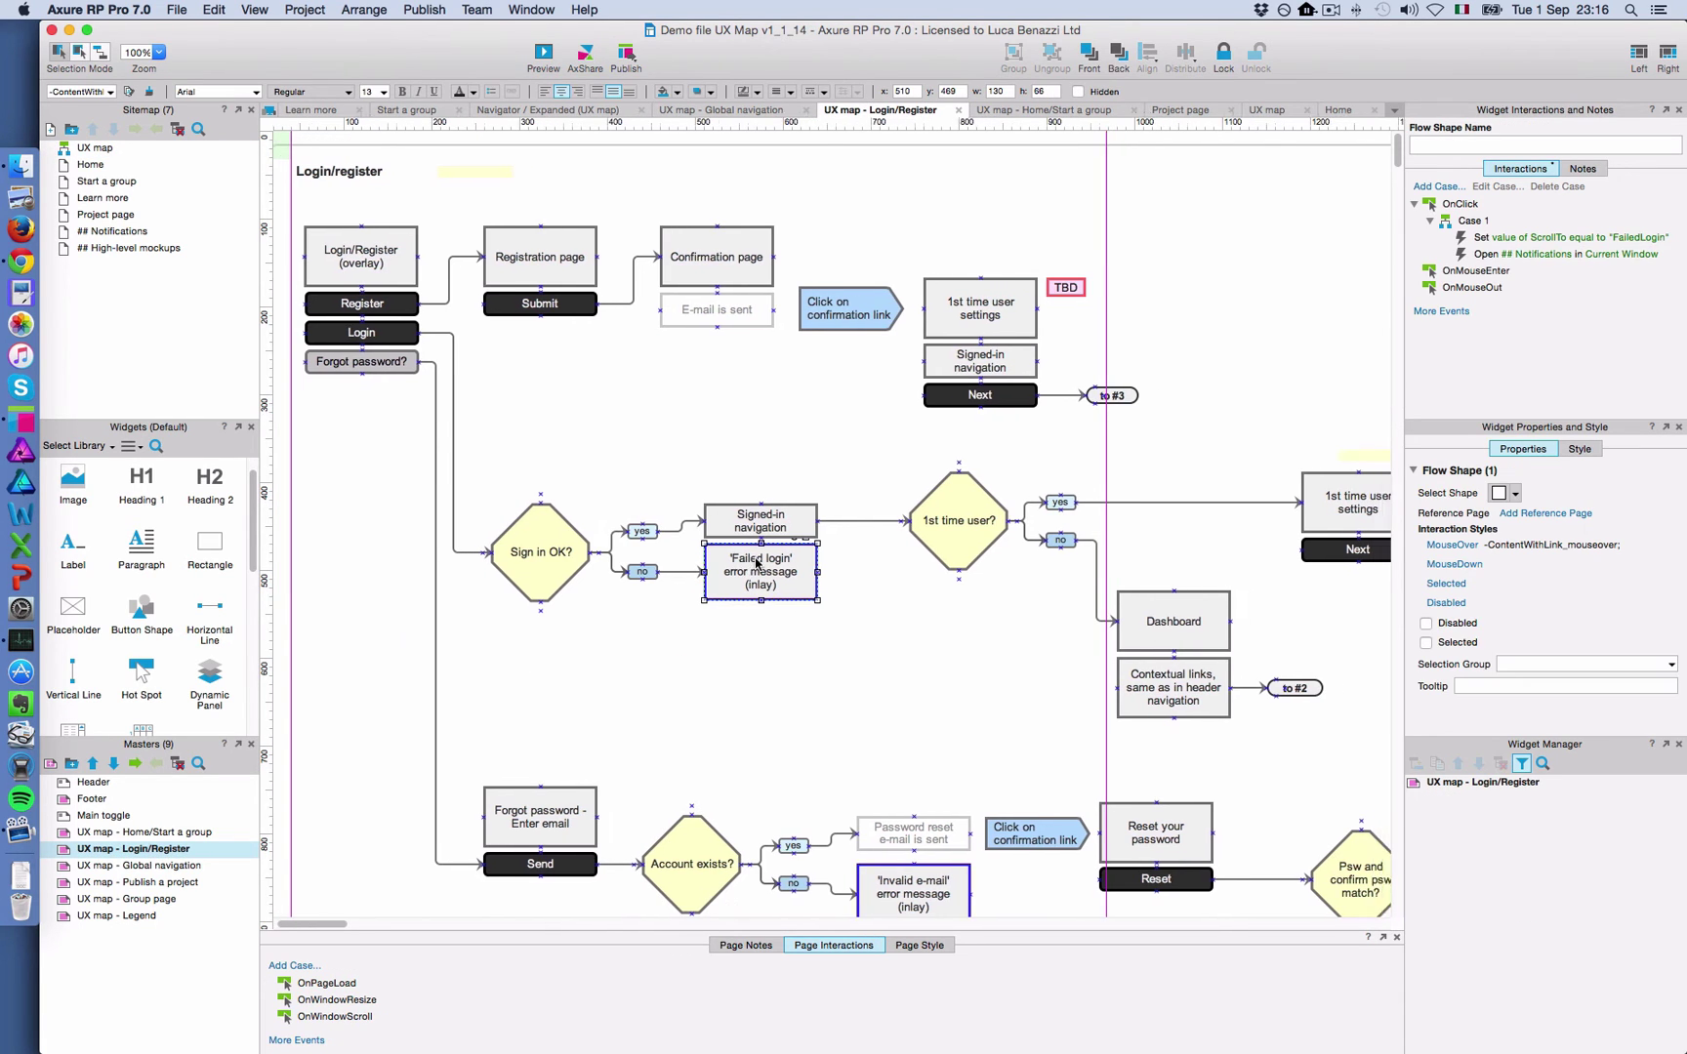
scroll(1224, 778, "right", 5)
left_click(1098, 810)
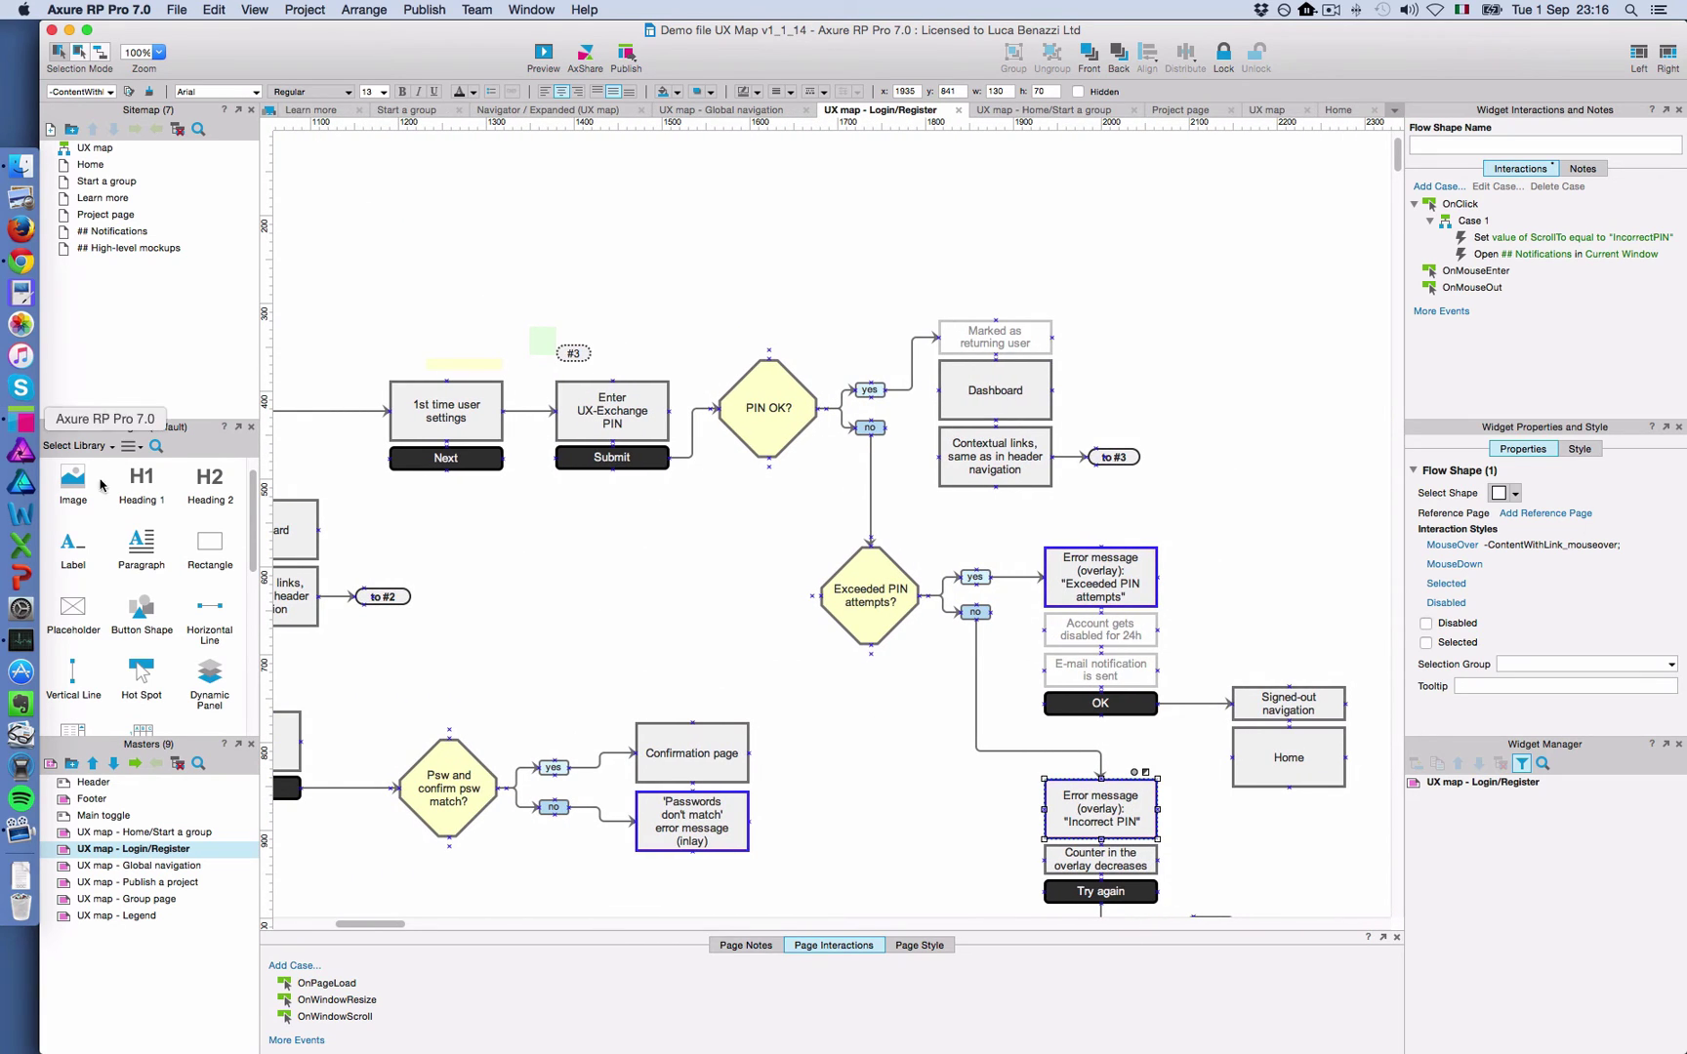
left_click(74, 446)
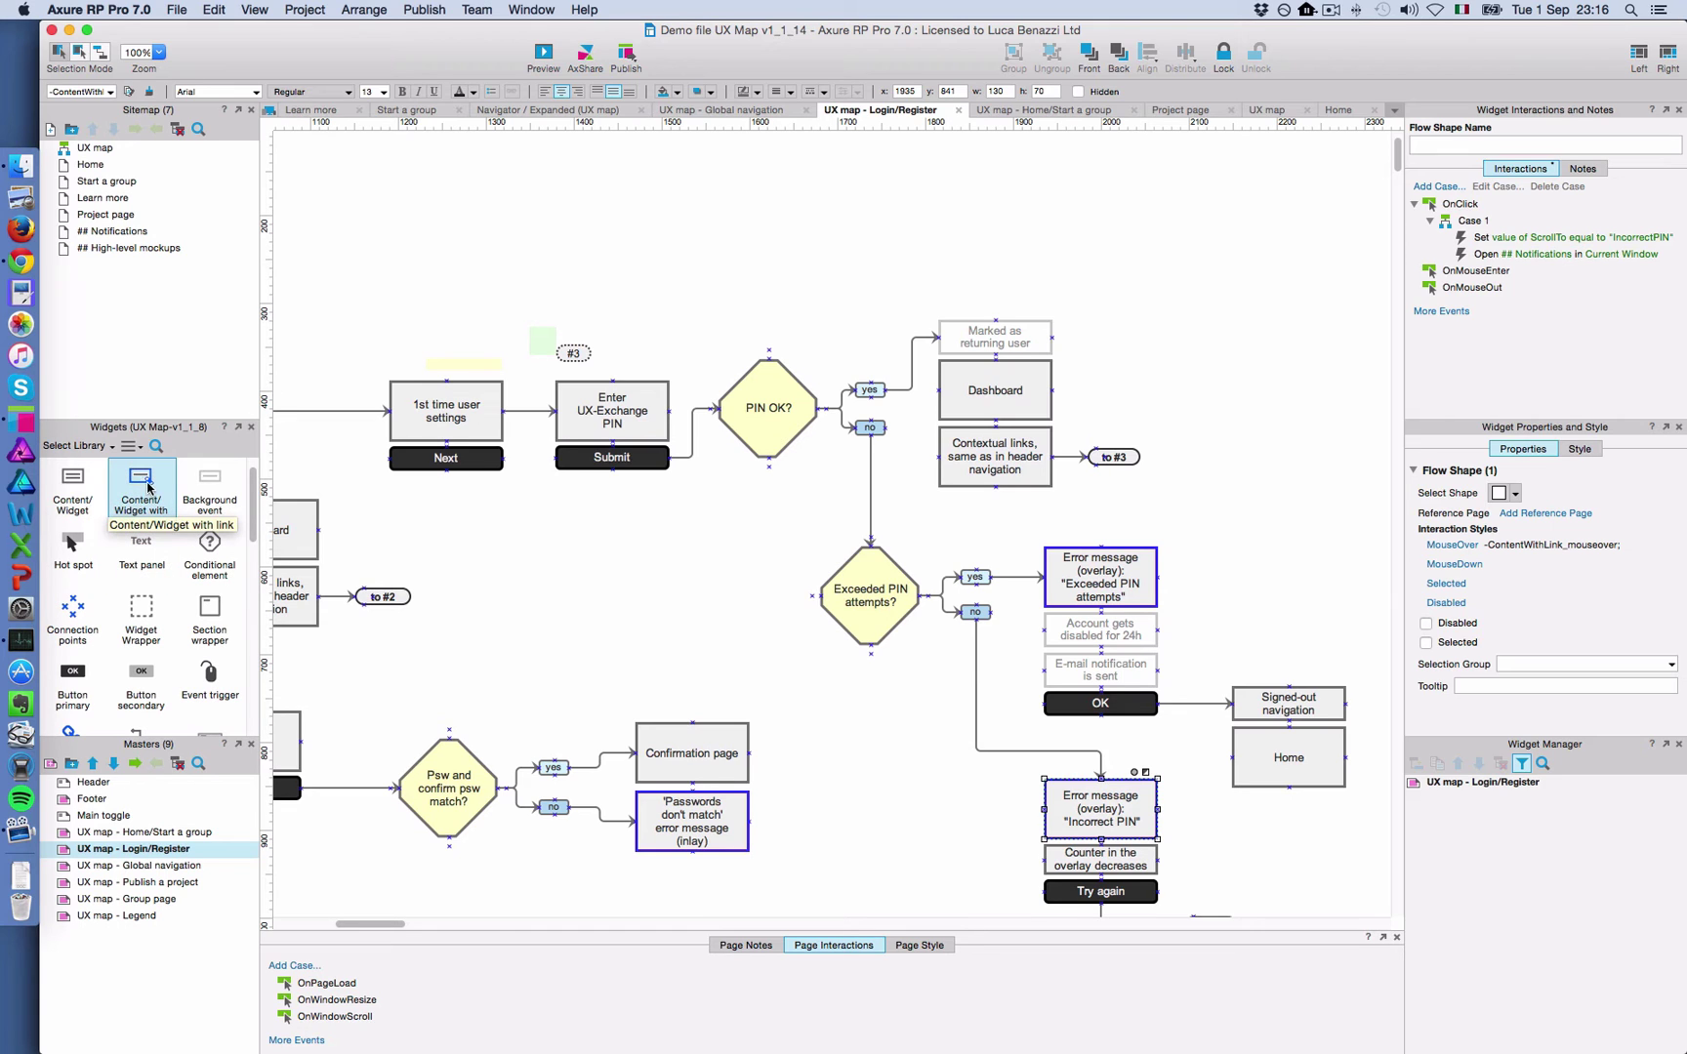
left_click_drag(148, 488, 889, 778)
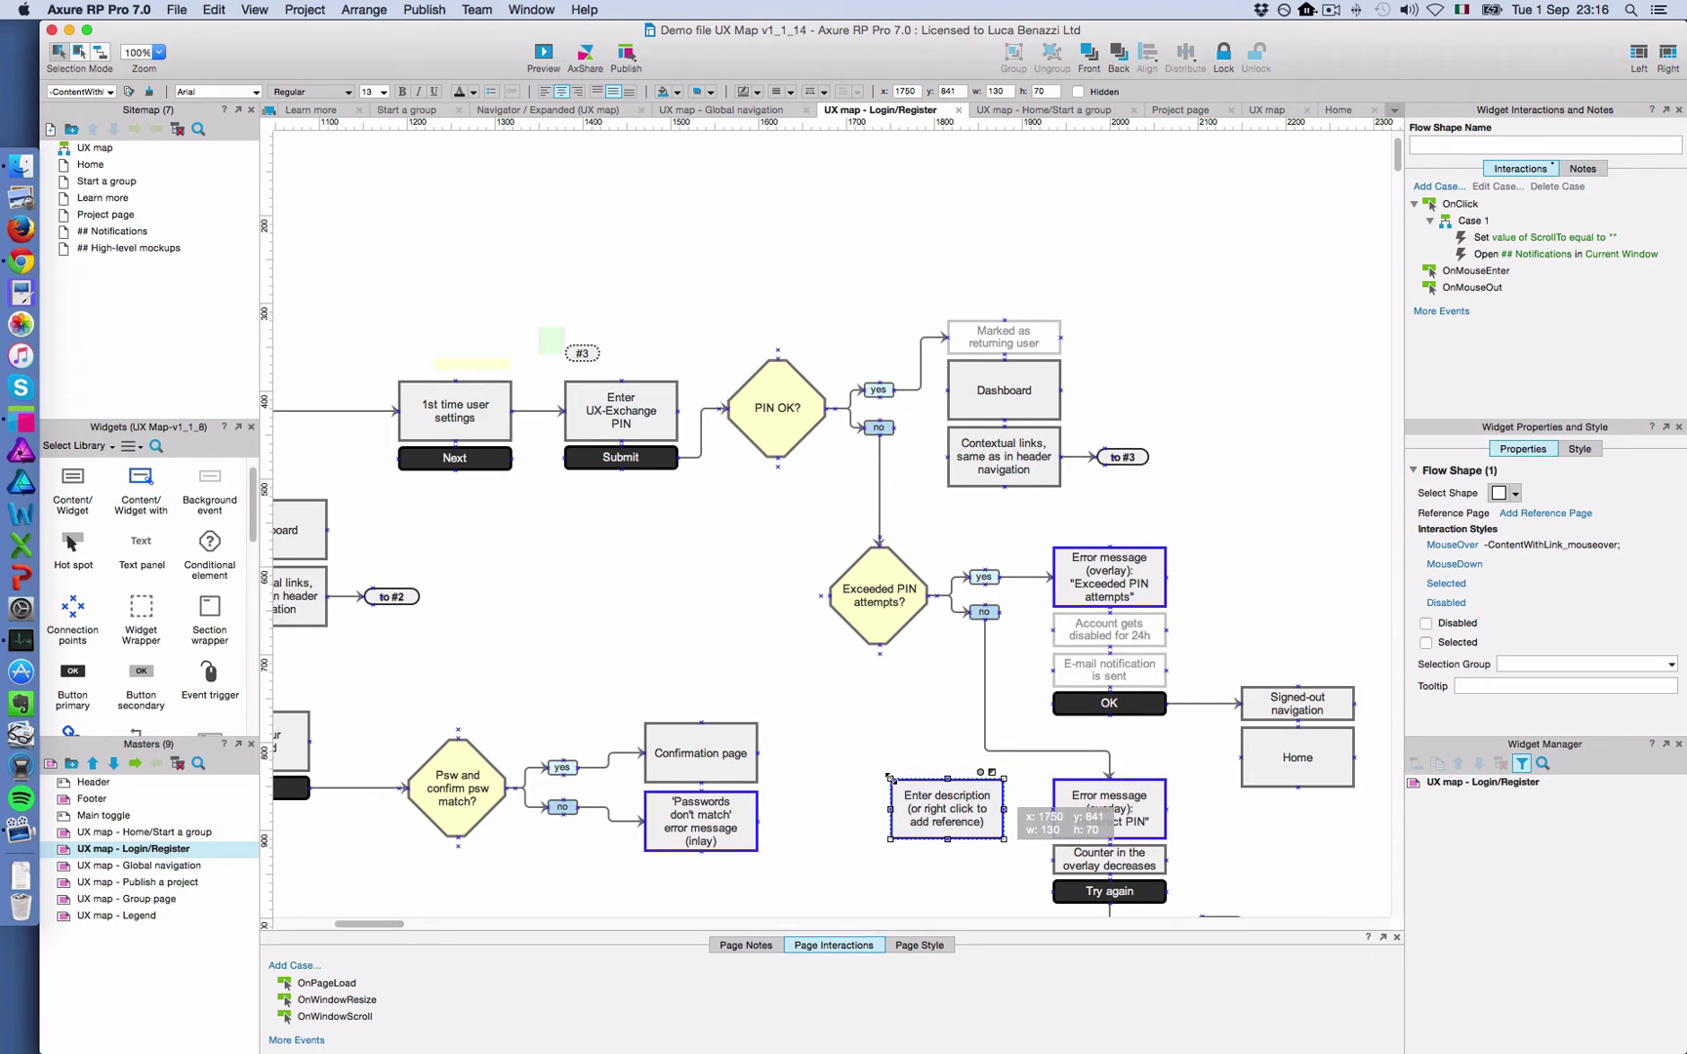
Delete the 'Set value of ScrollTo' action, restoring the accidentally deleted Open Notifications action
left_click(1526, 241)
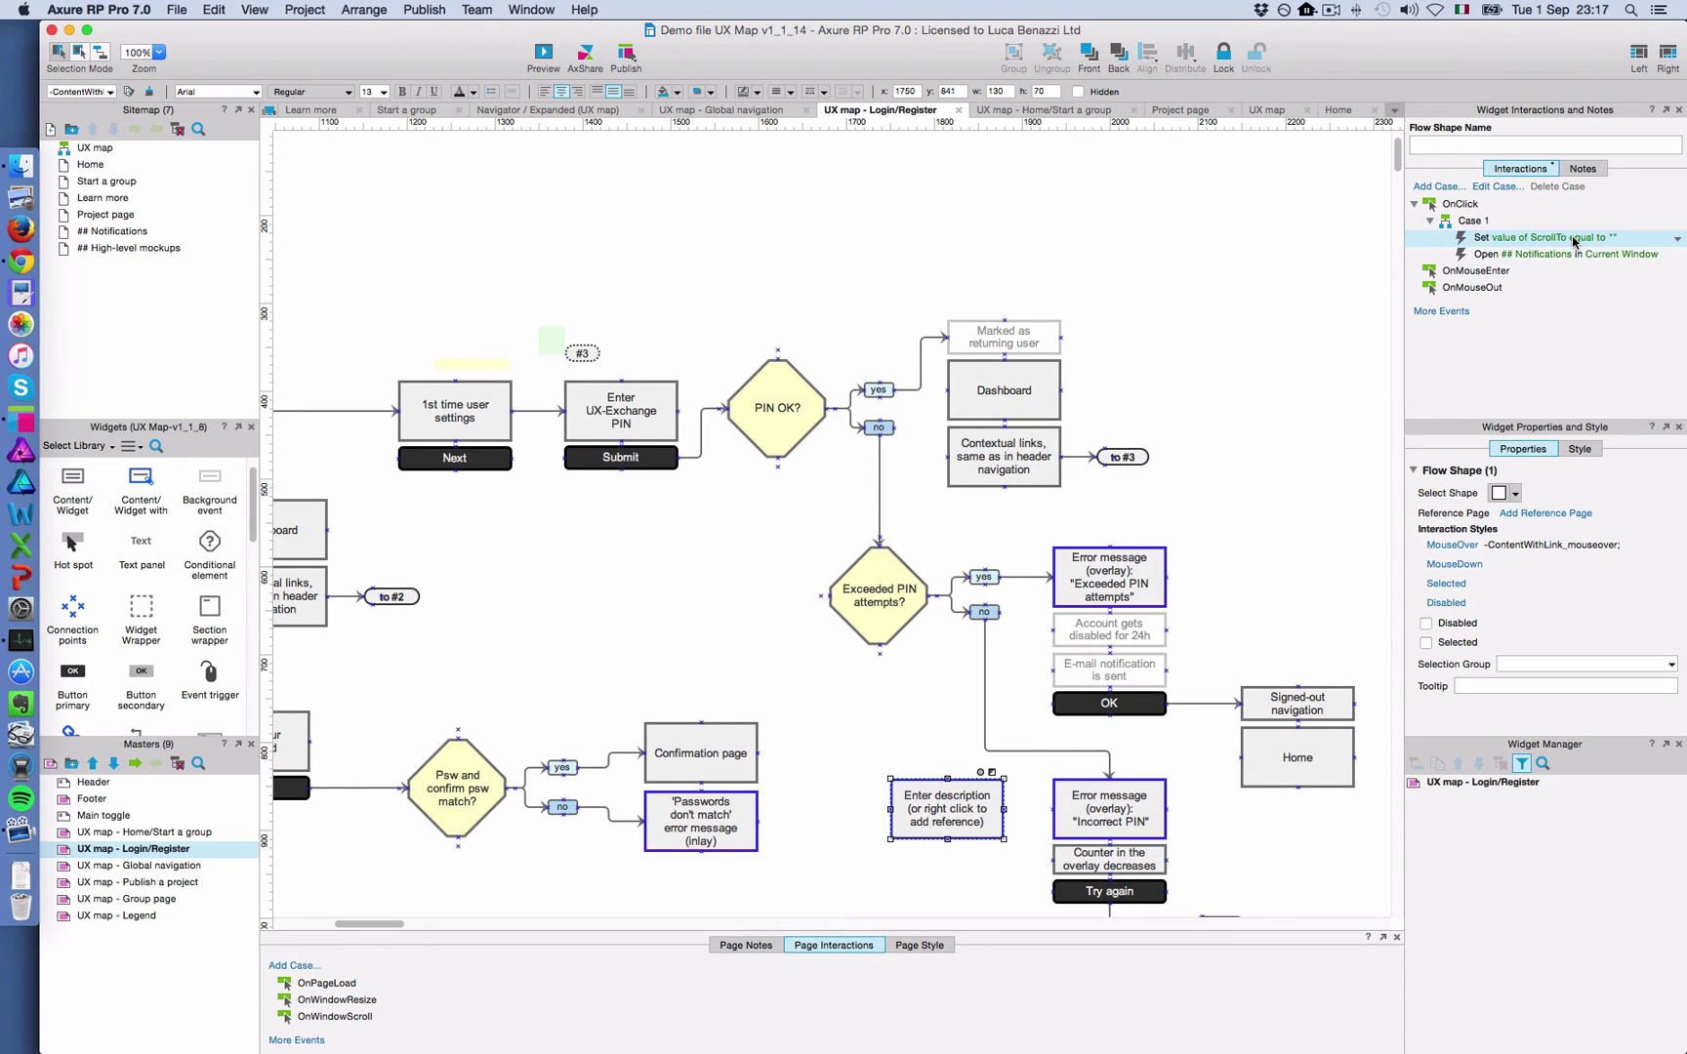
left_click(1540, 255)
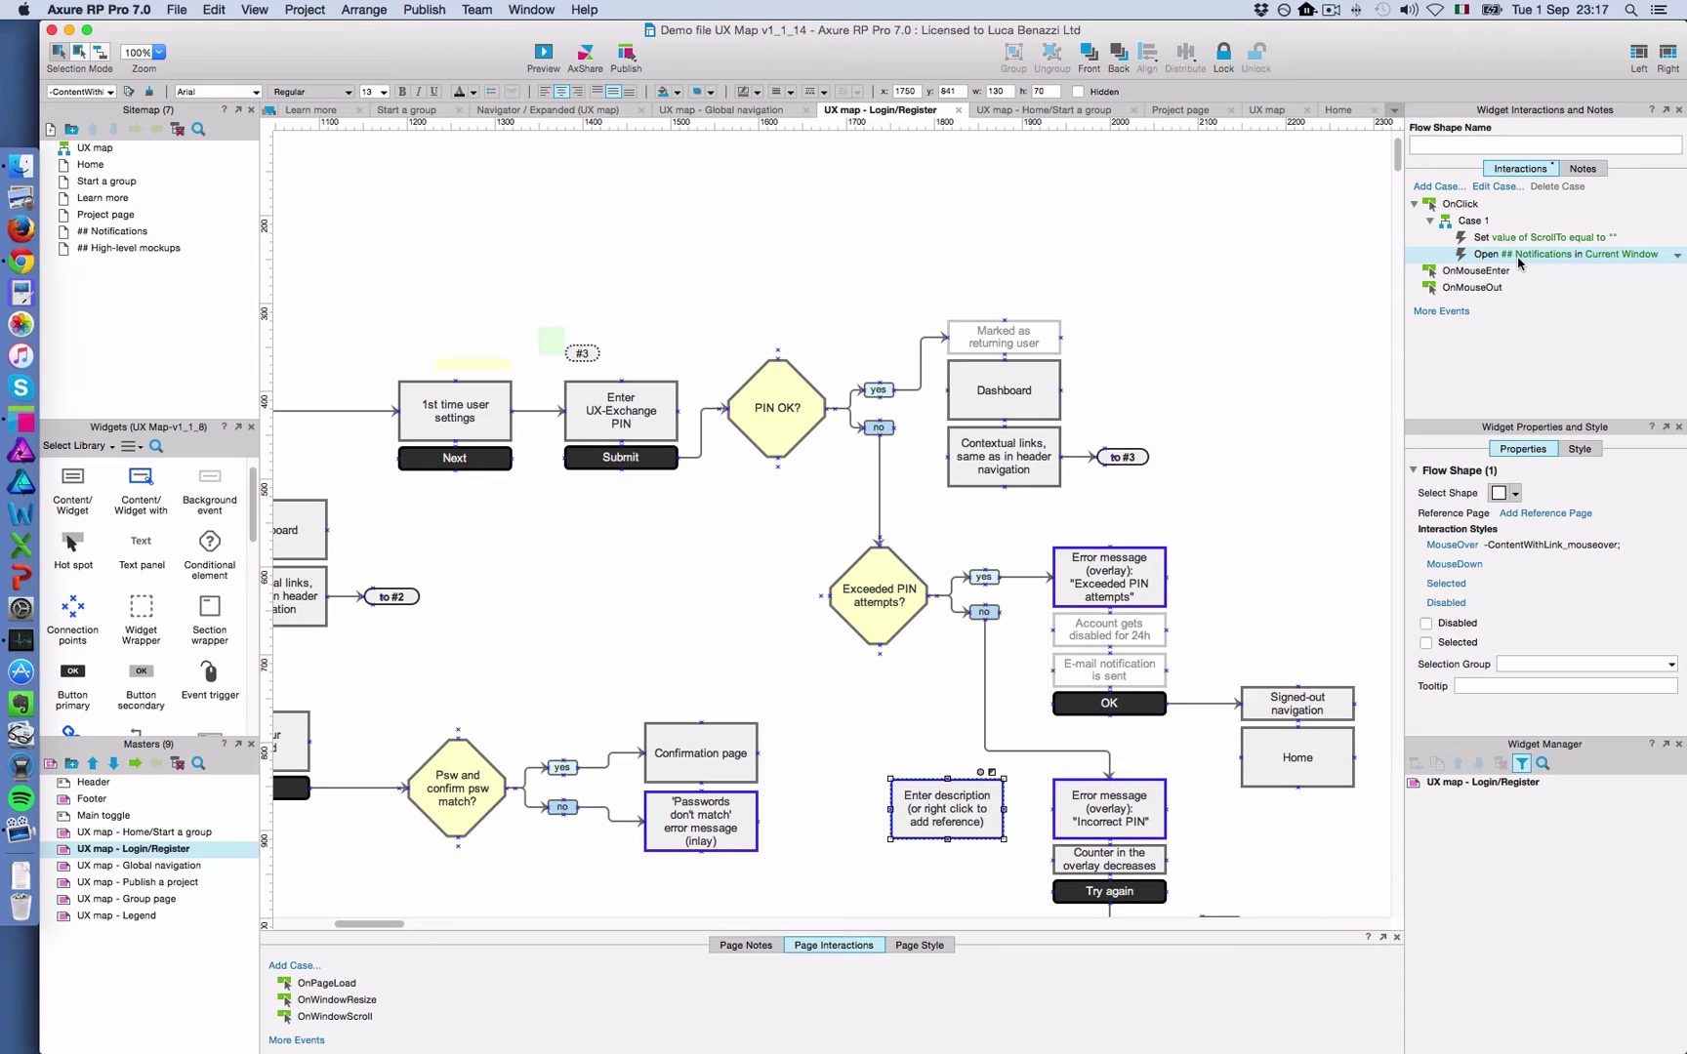
key("Delete")
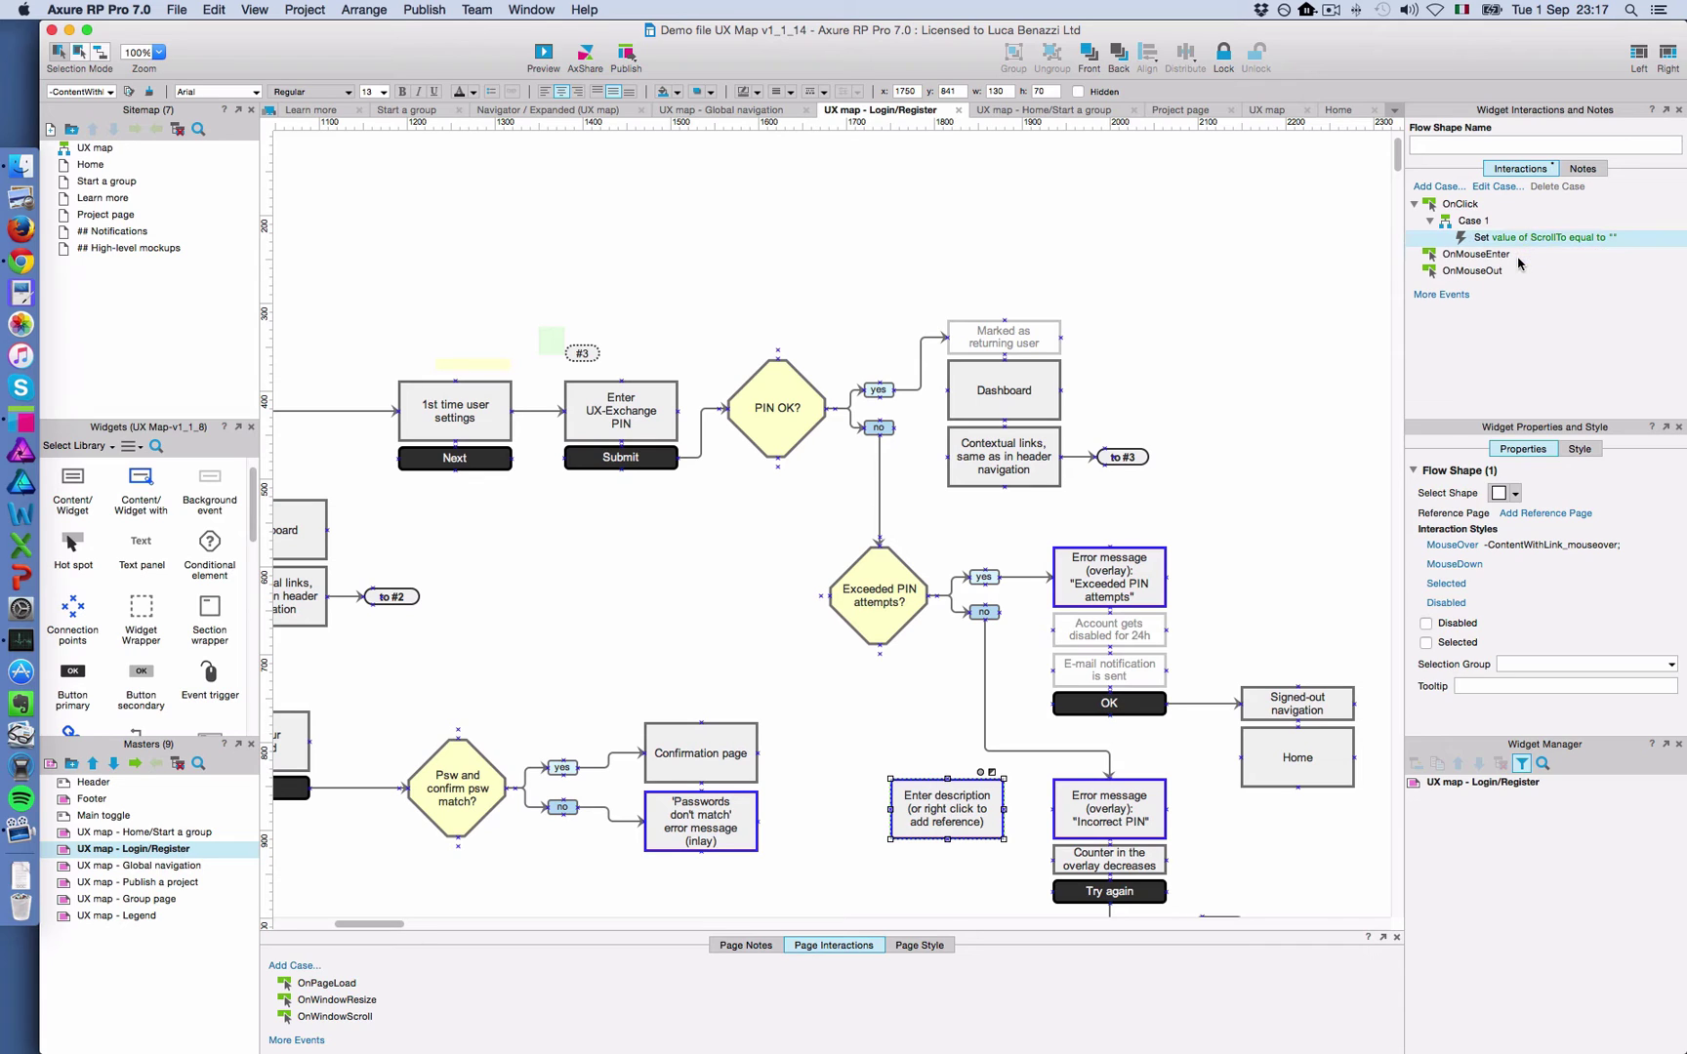
left_click(929, 810)
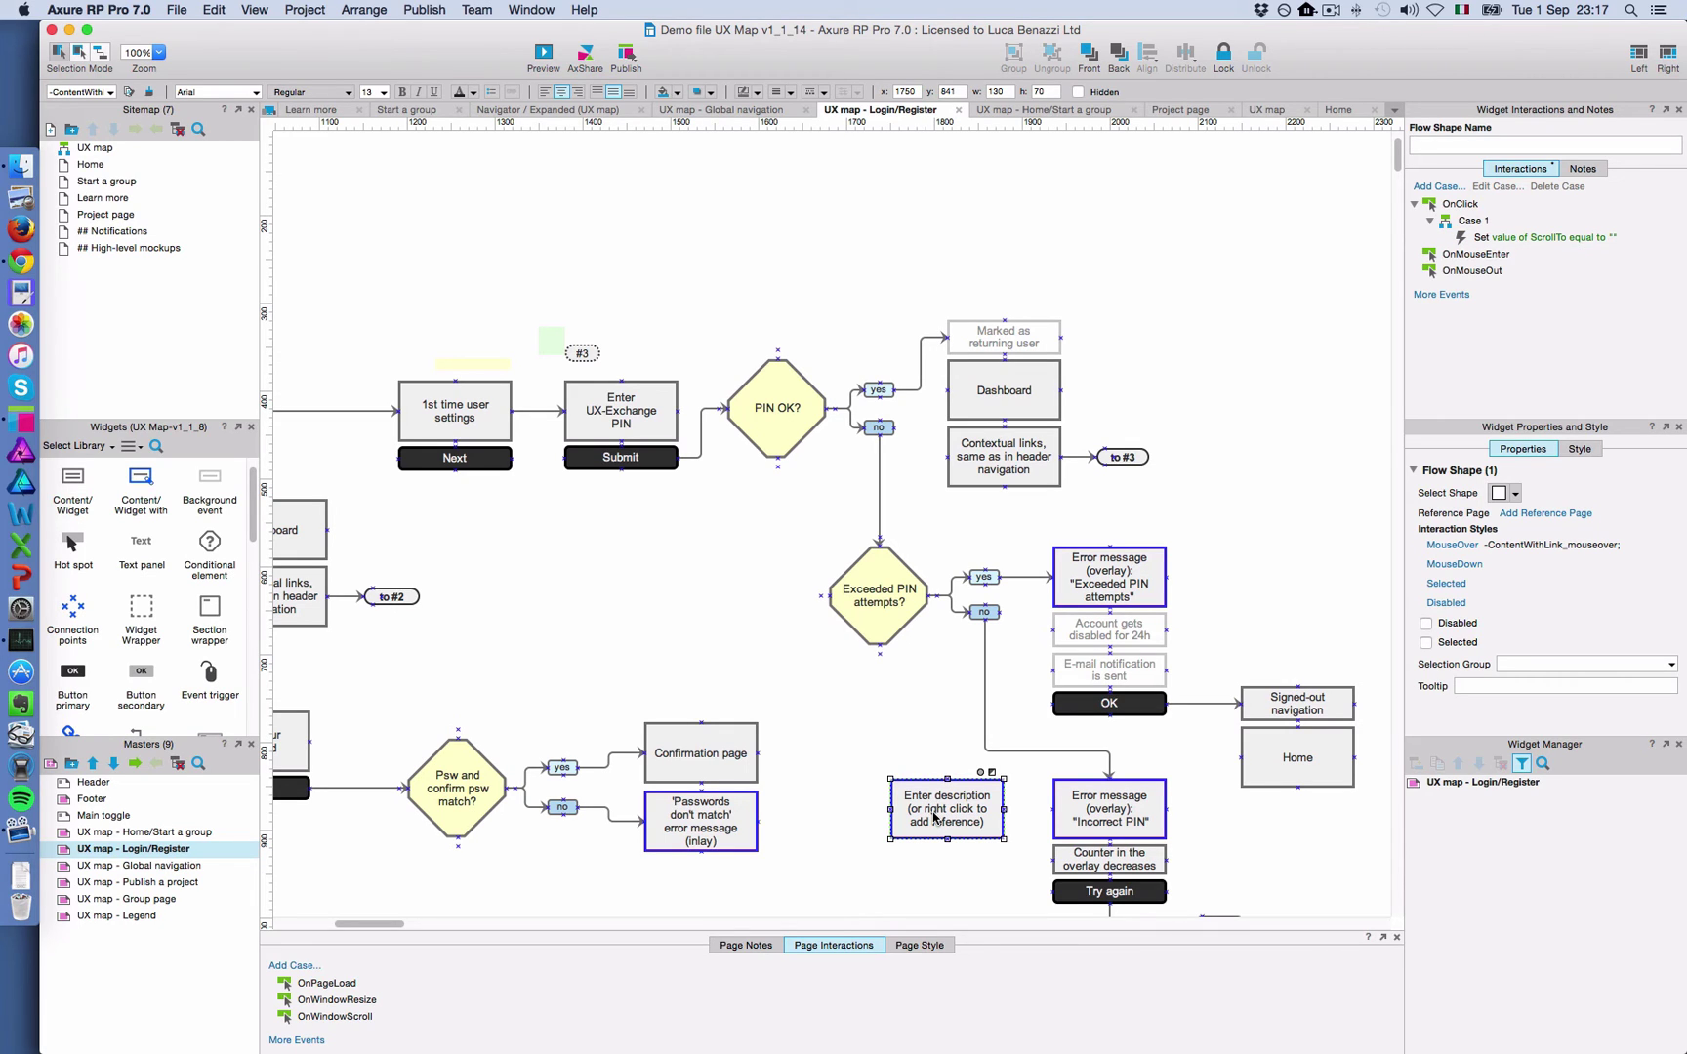
key("super+z")
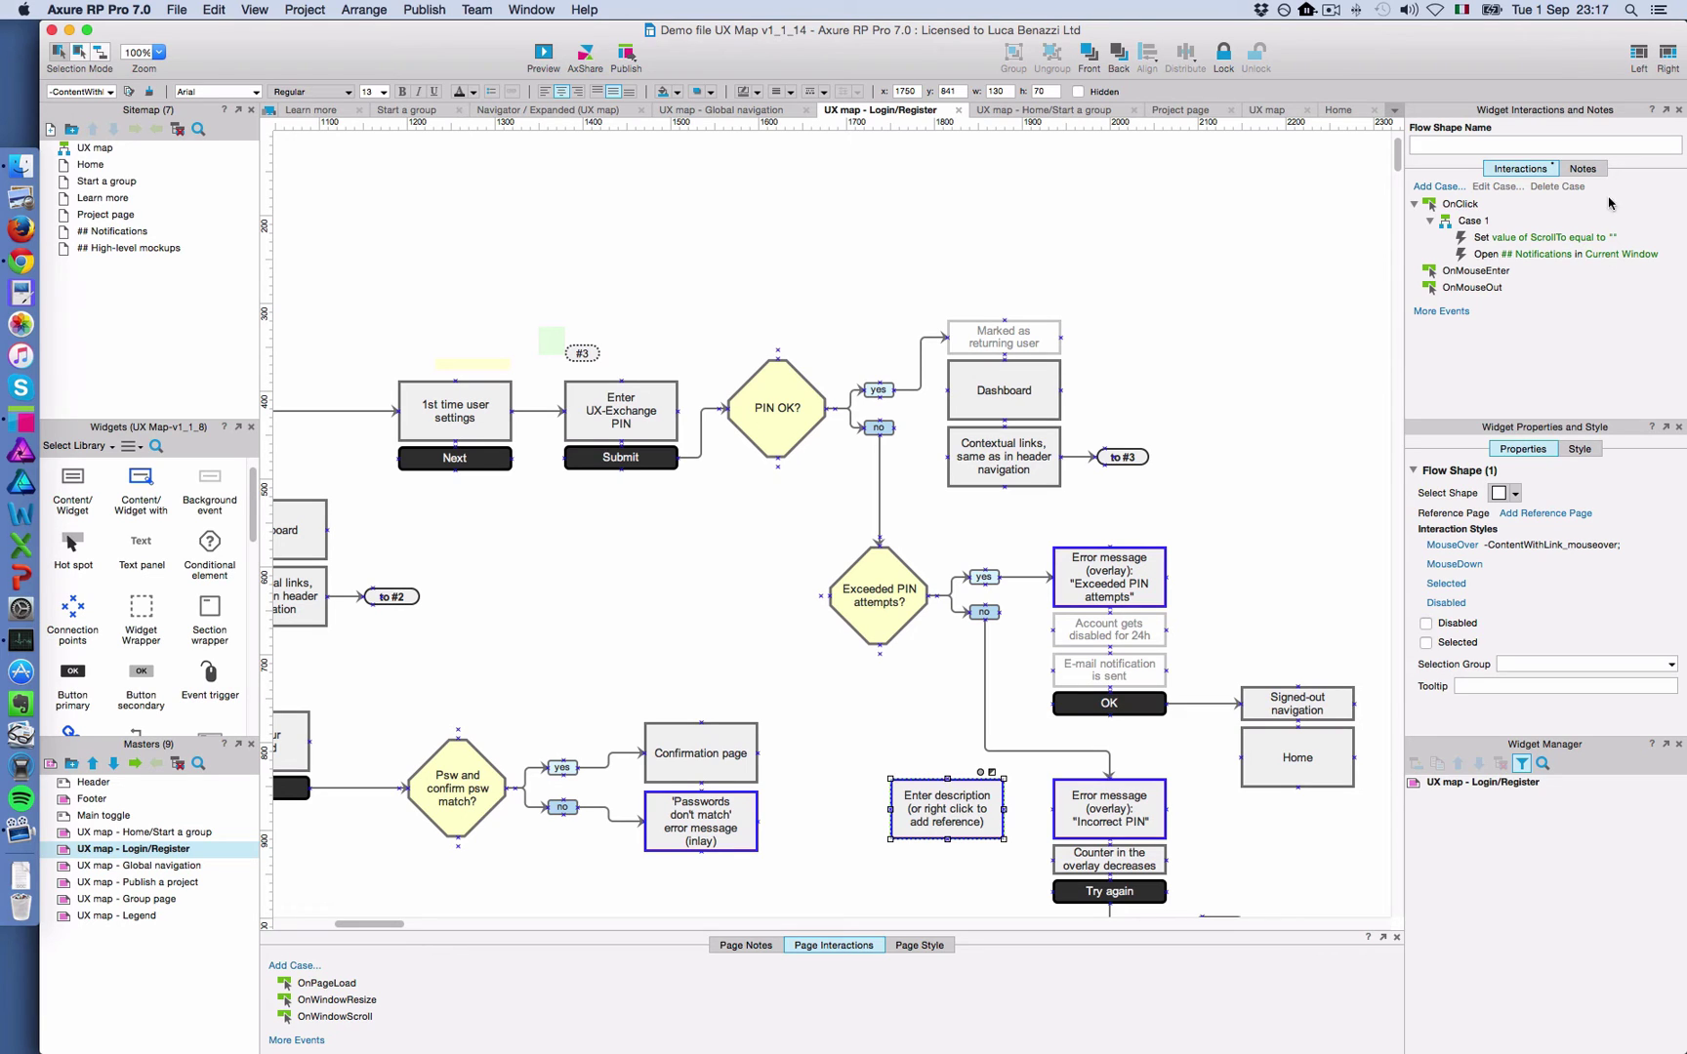
left_click(1528, 238)
key("Delete")
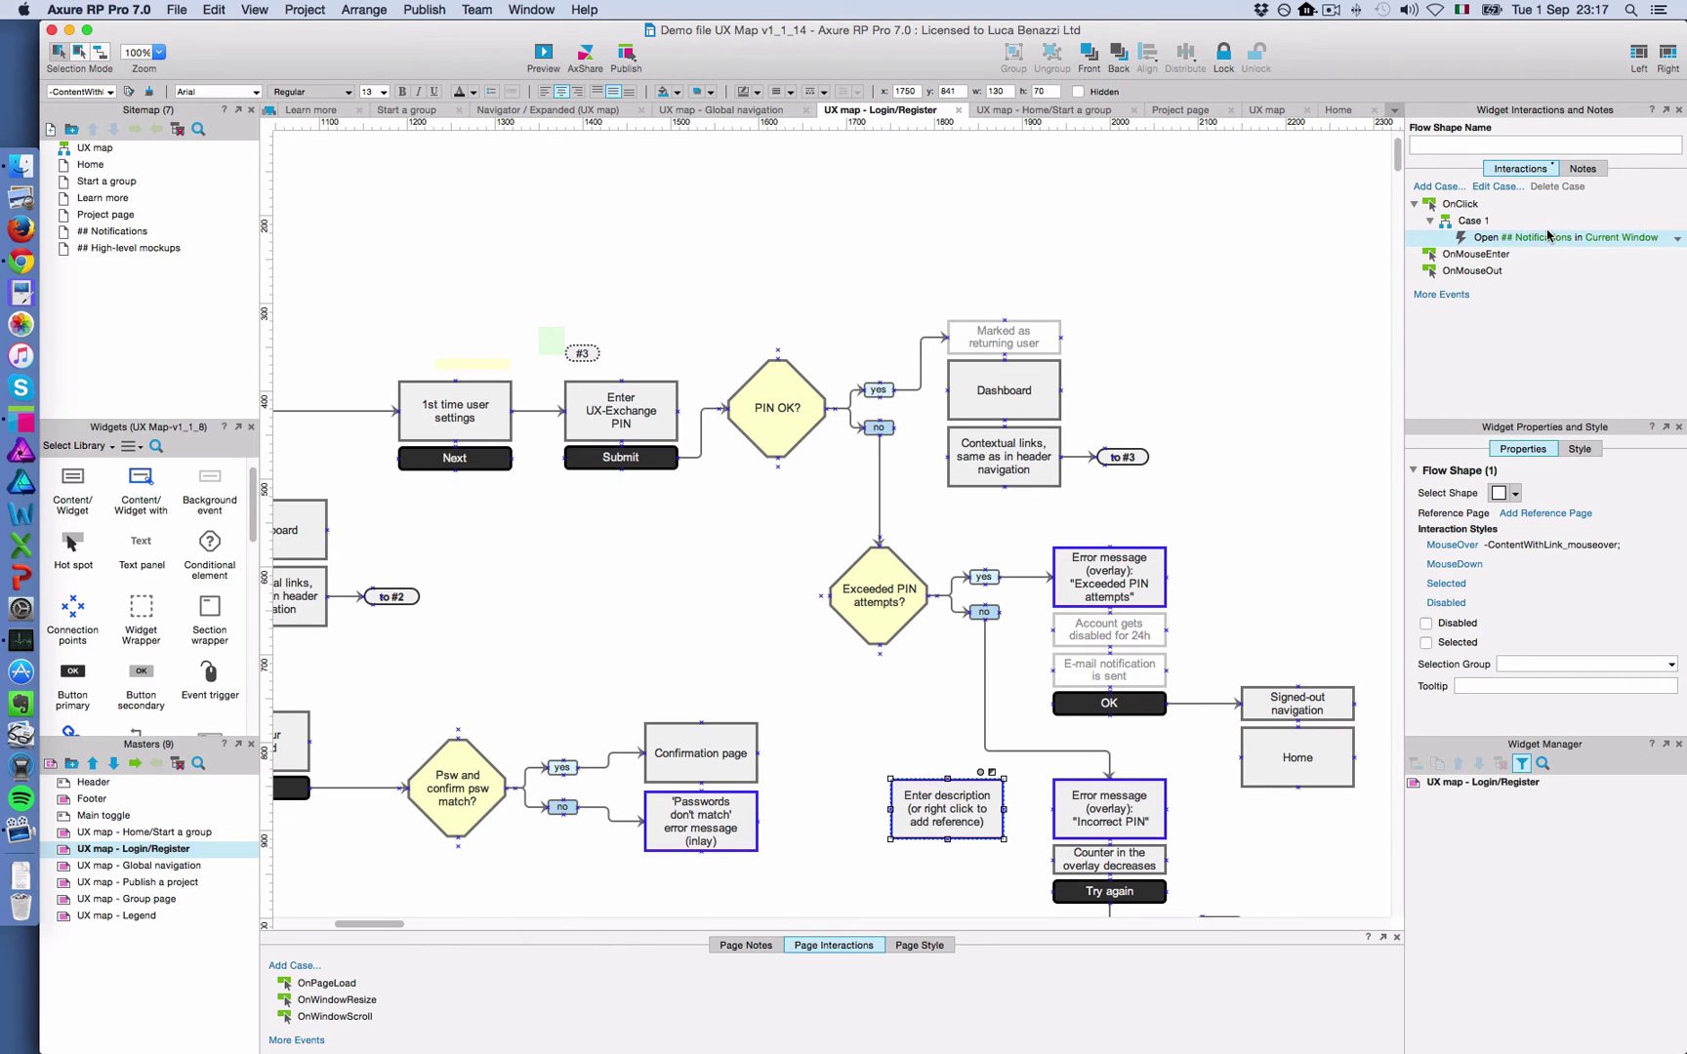
double_click(1545, 238)
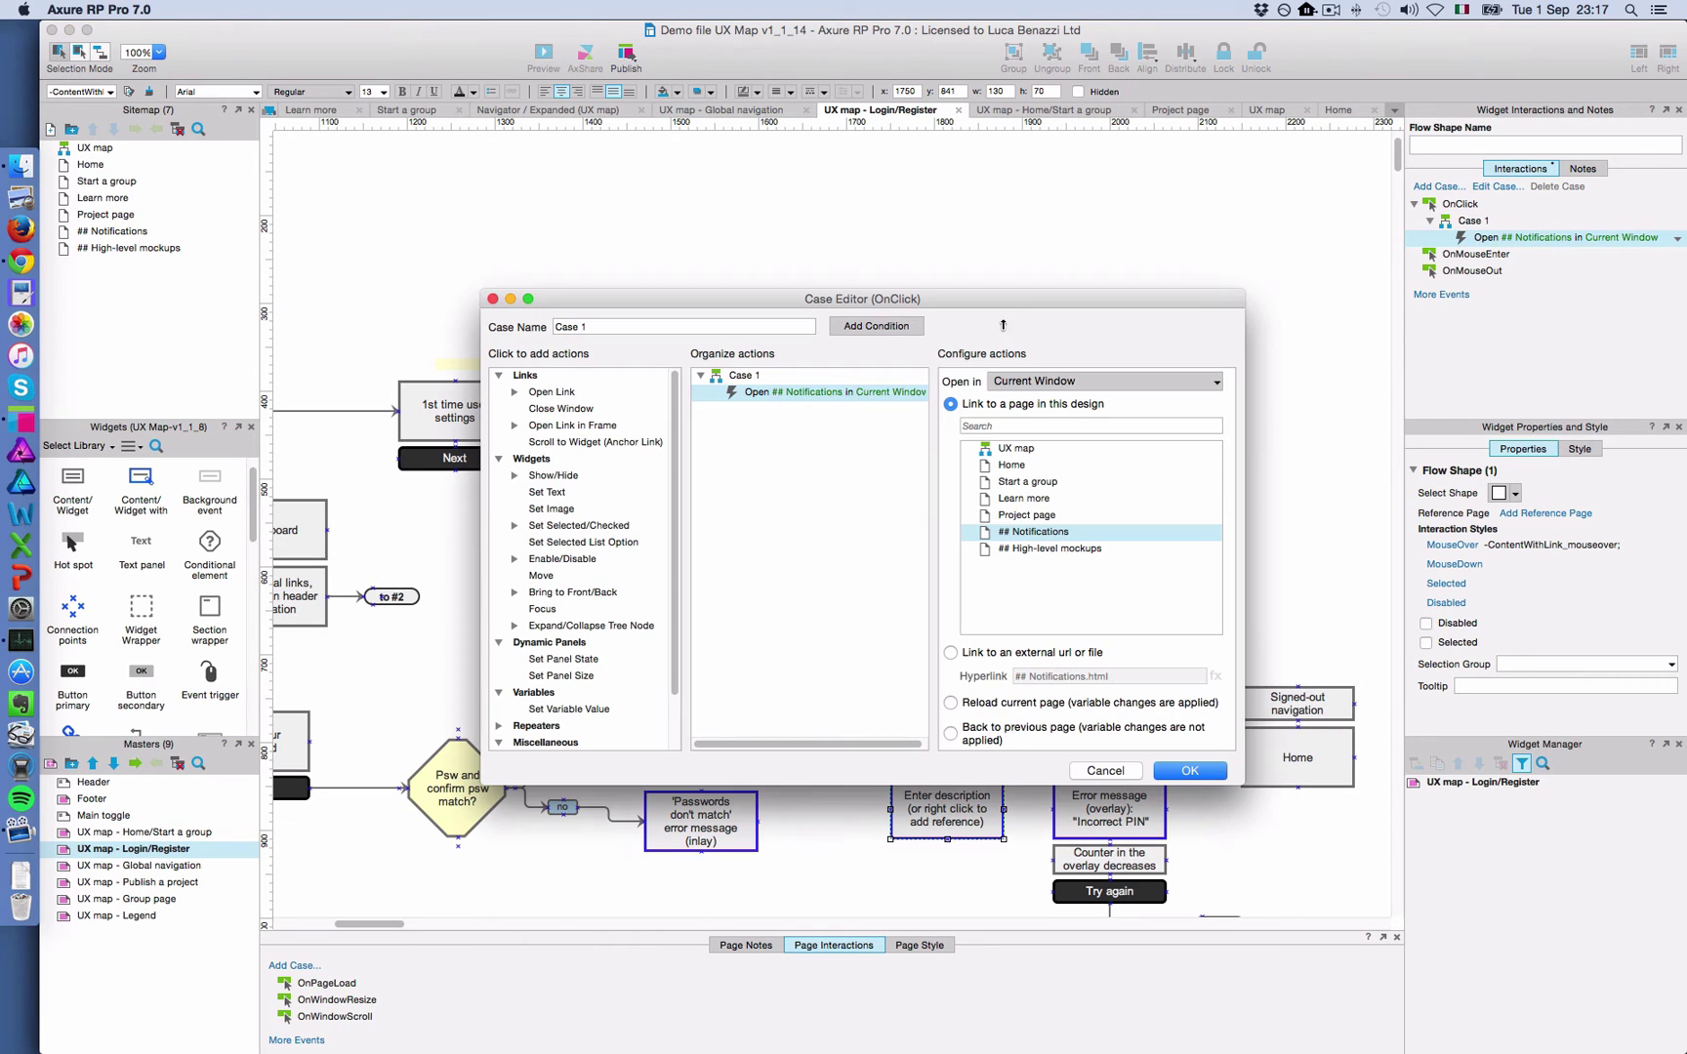
left_click(1111, 771)
key("Delete")
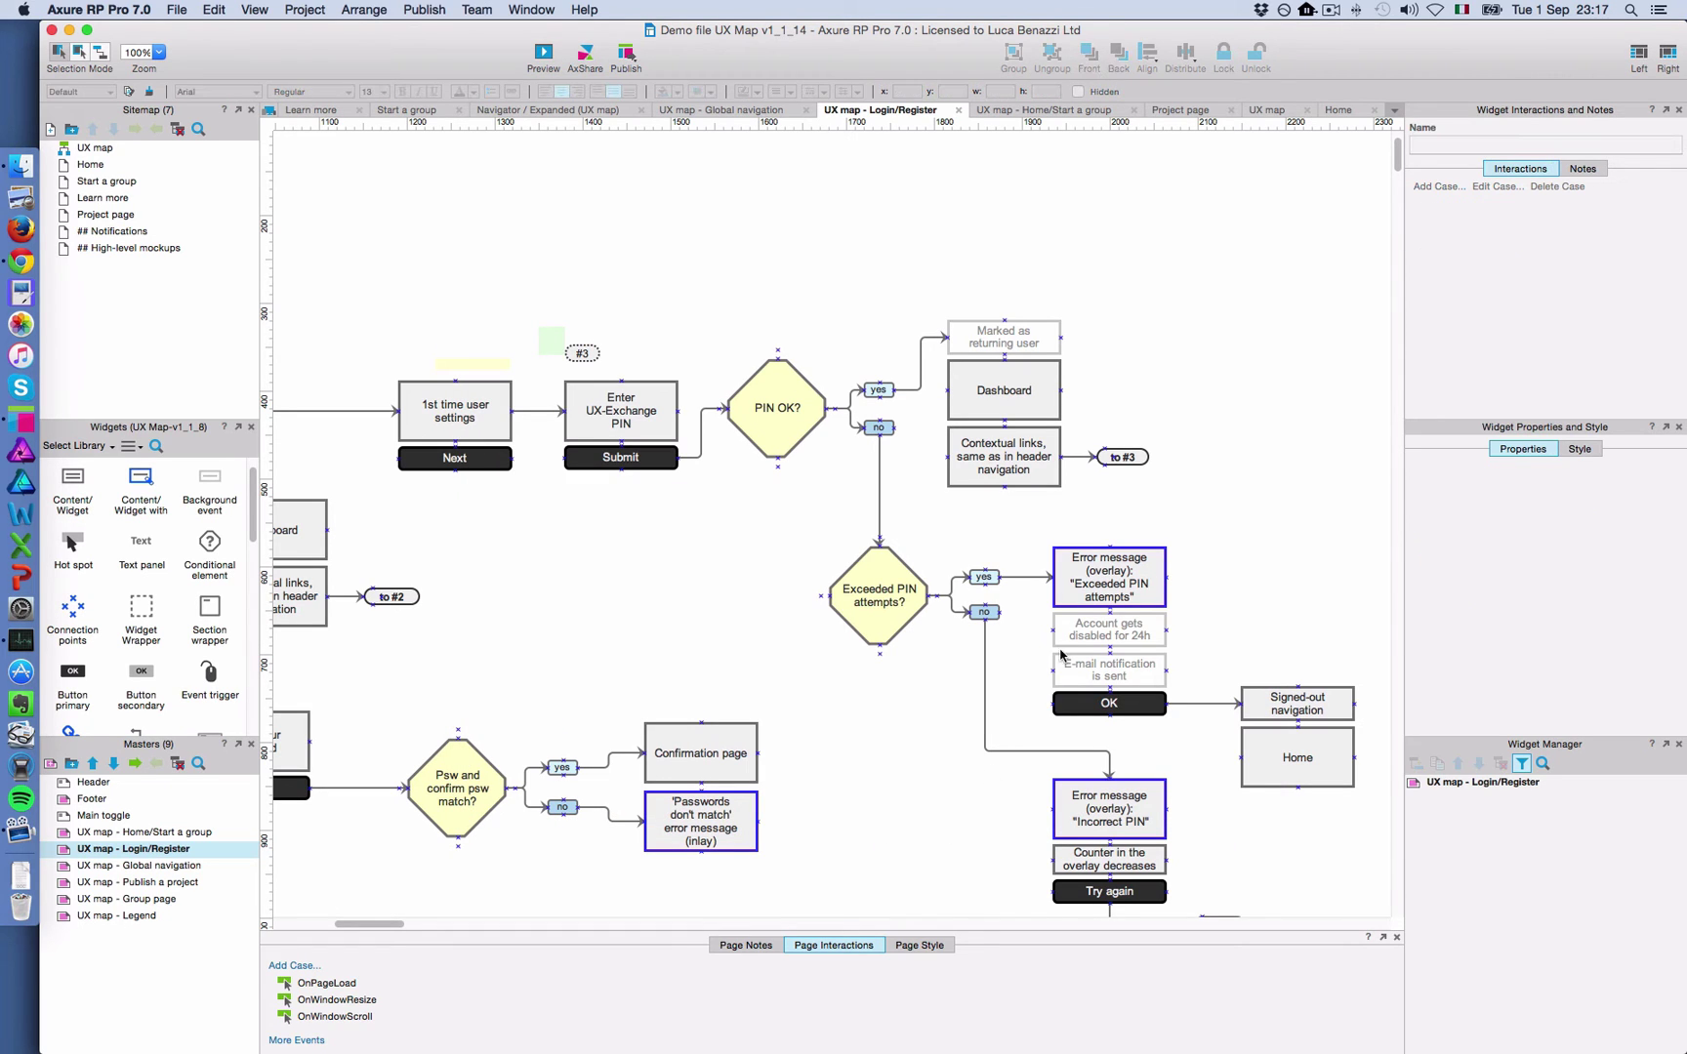
left_click(1113, 797)
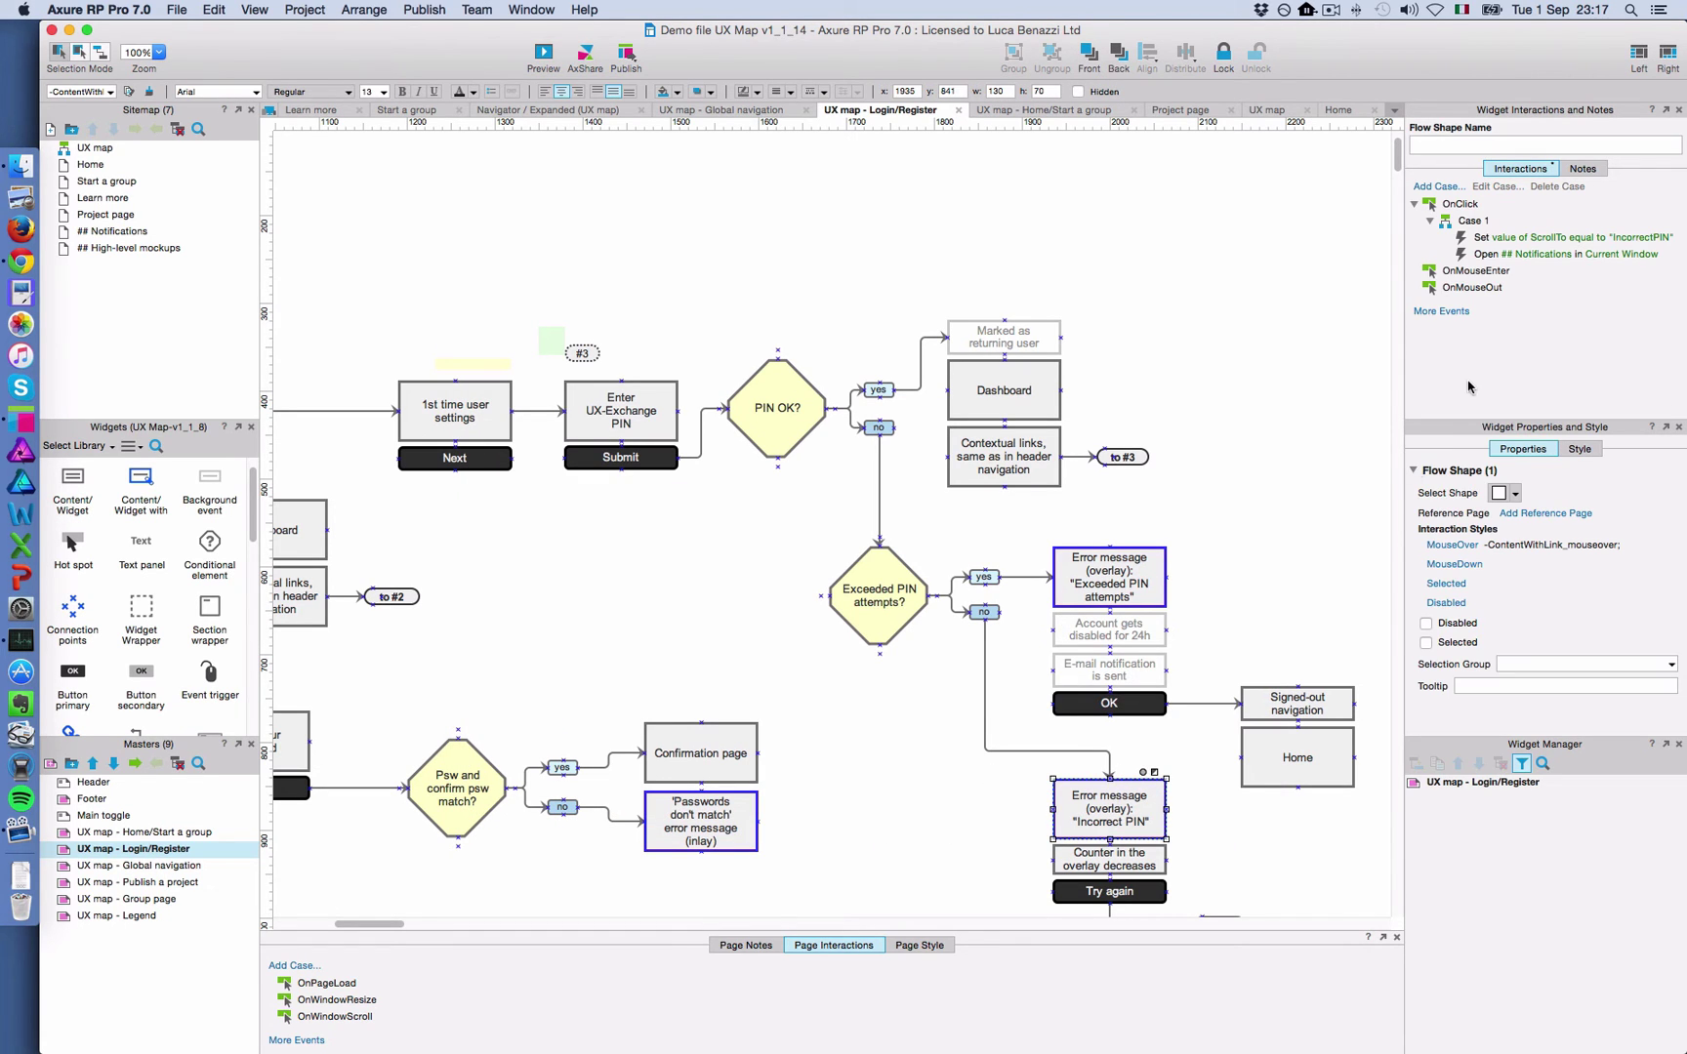
double_click(1543, 240)
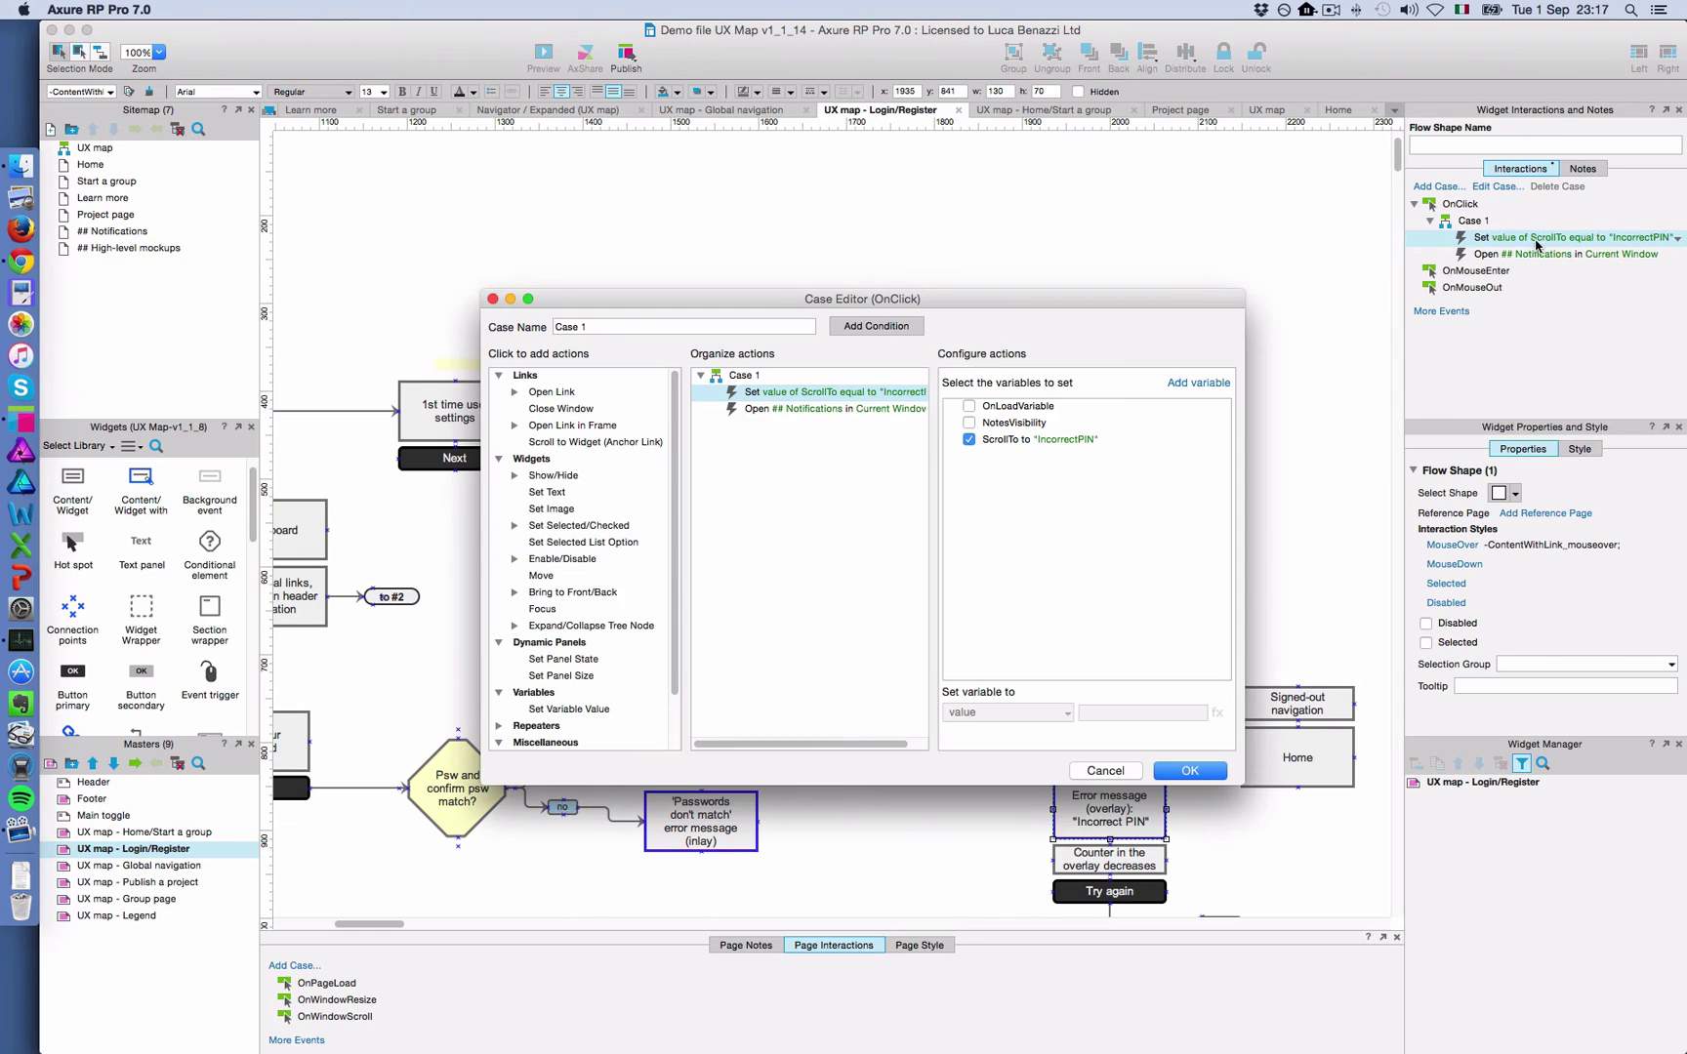
left_click(1030, 439)
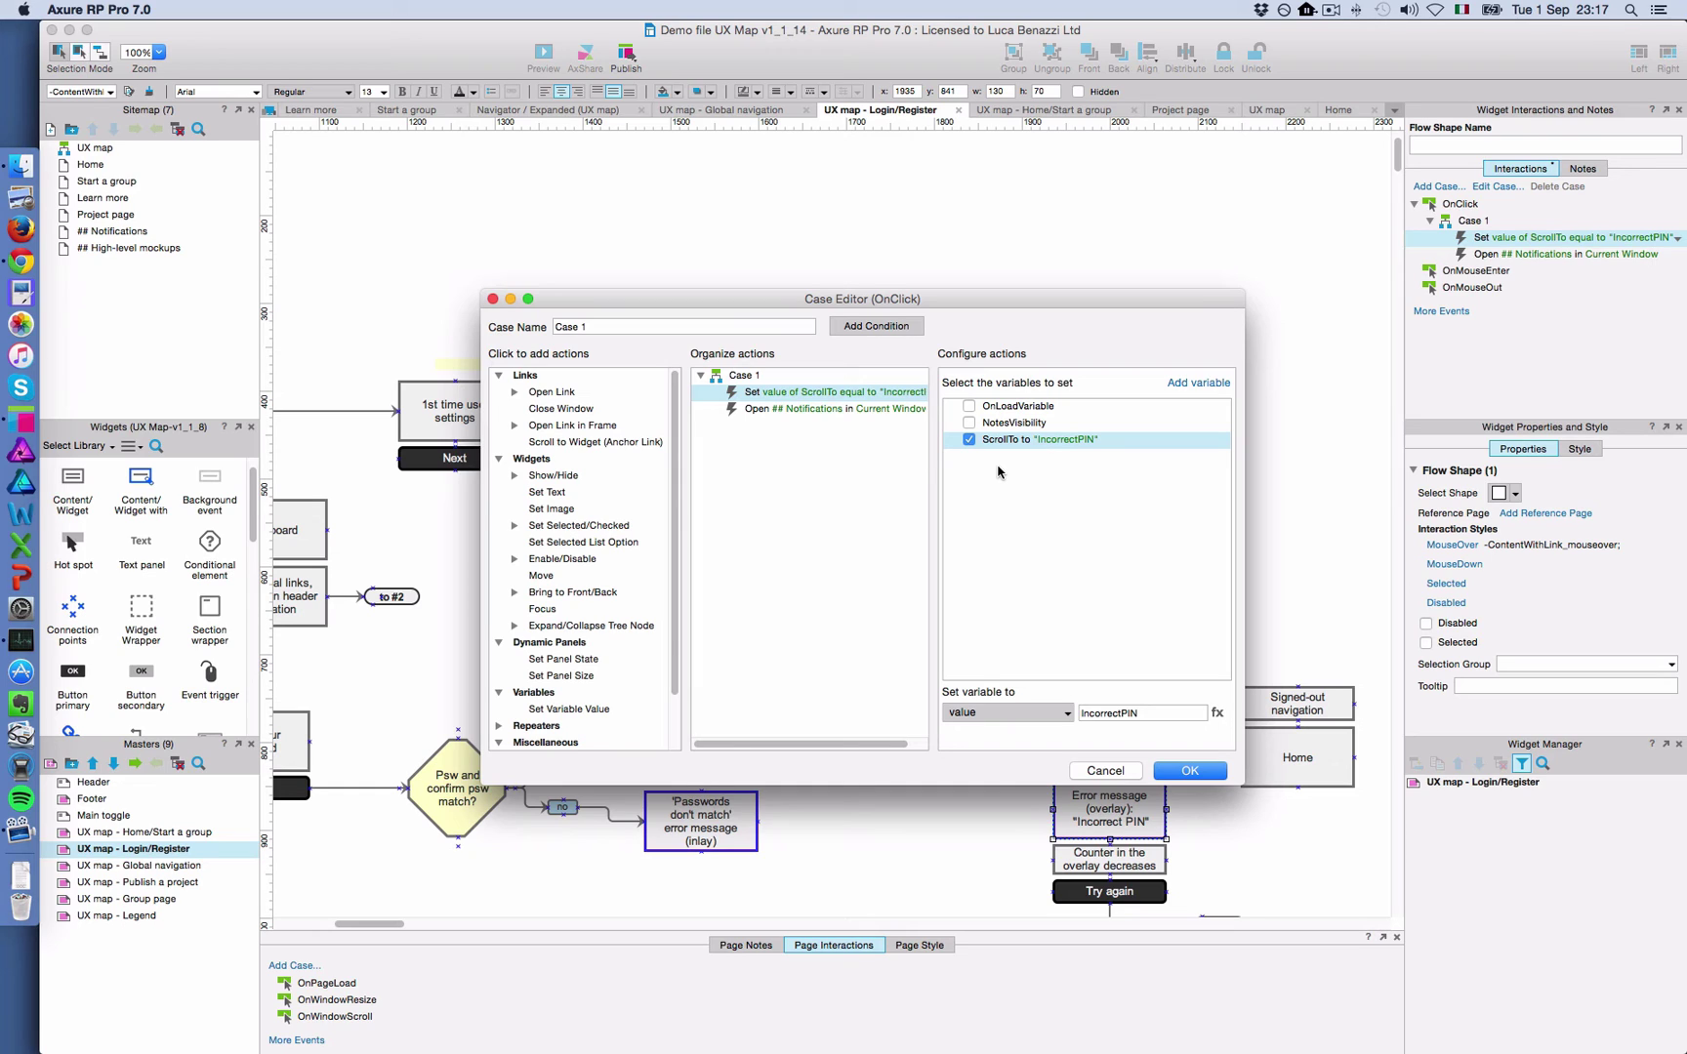
double_click(1115, 712)
left_click(1116, 776)
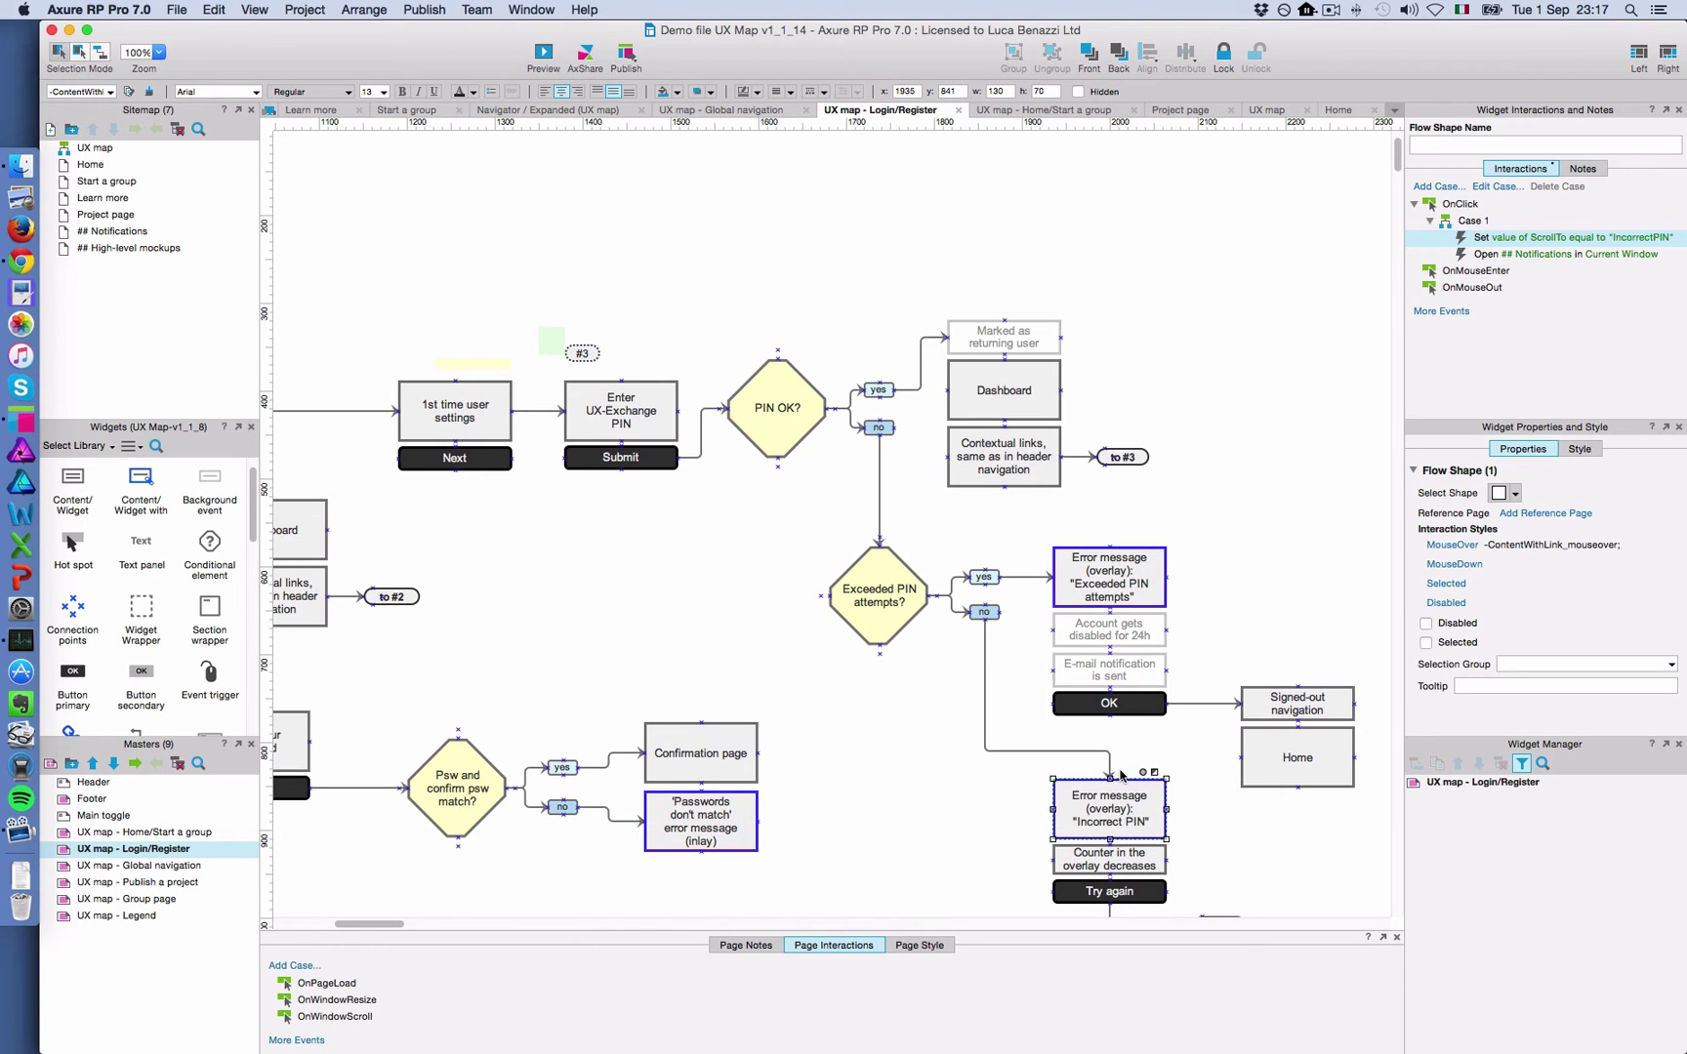
scroll(1120, 774, "down", 3)
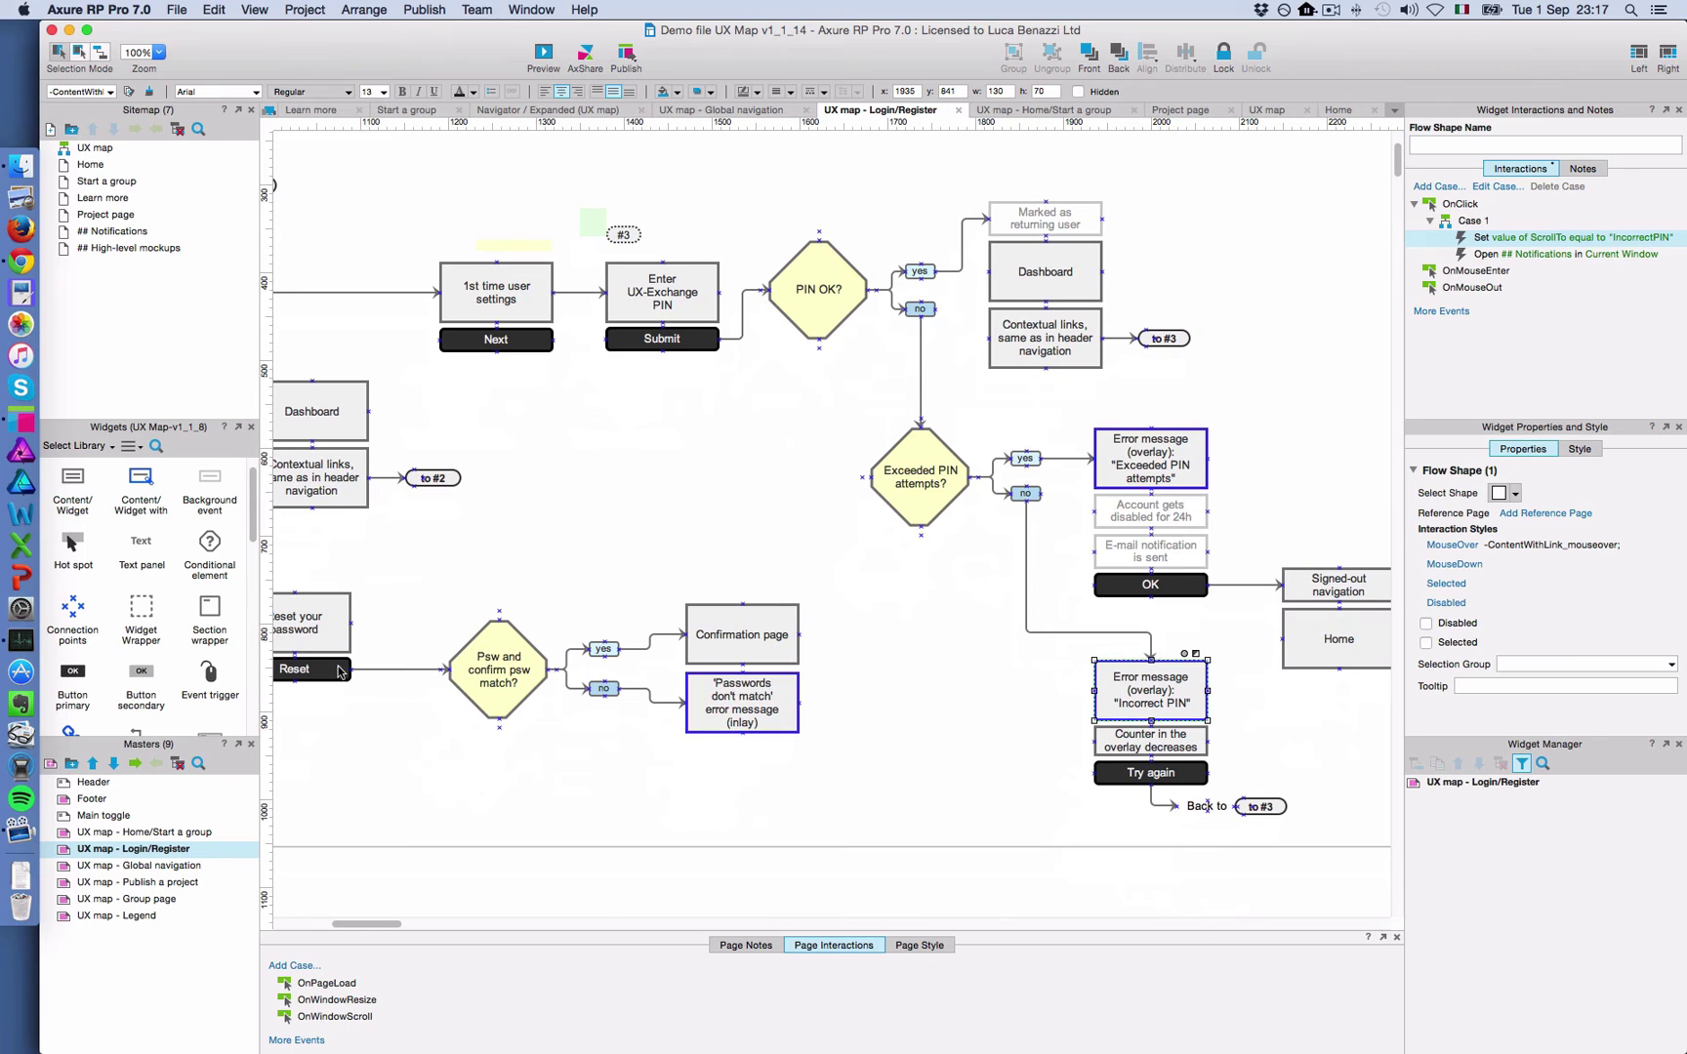
Open the ## Notifications page, enlarge Page Interactions and select its OnPageLoad event
left_click(116, 234)
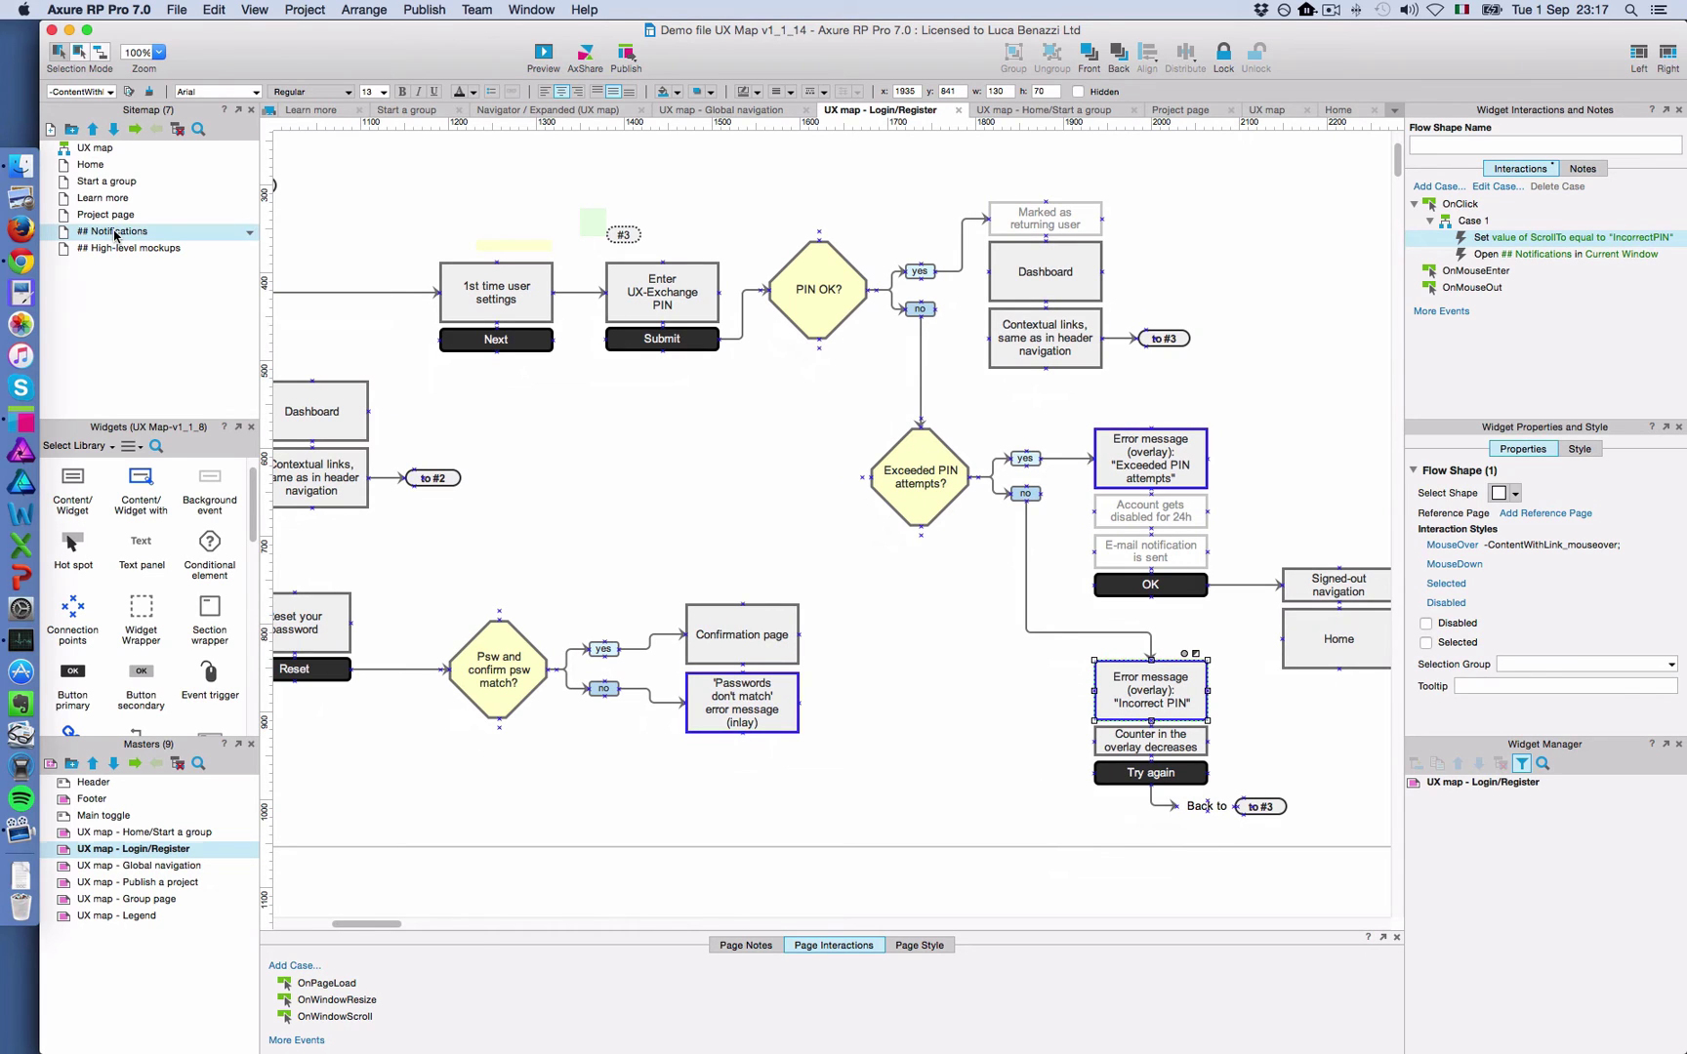
double_click(115, 235)
scroll(750, 882, "down", 2)
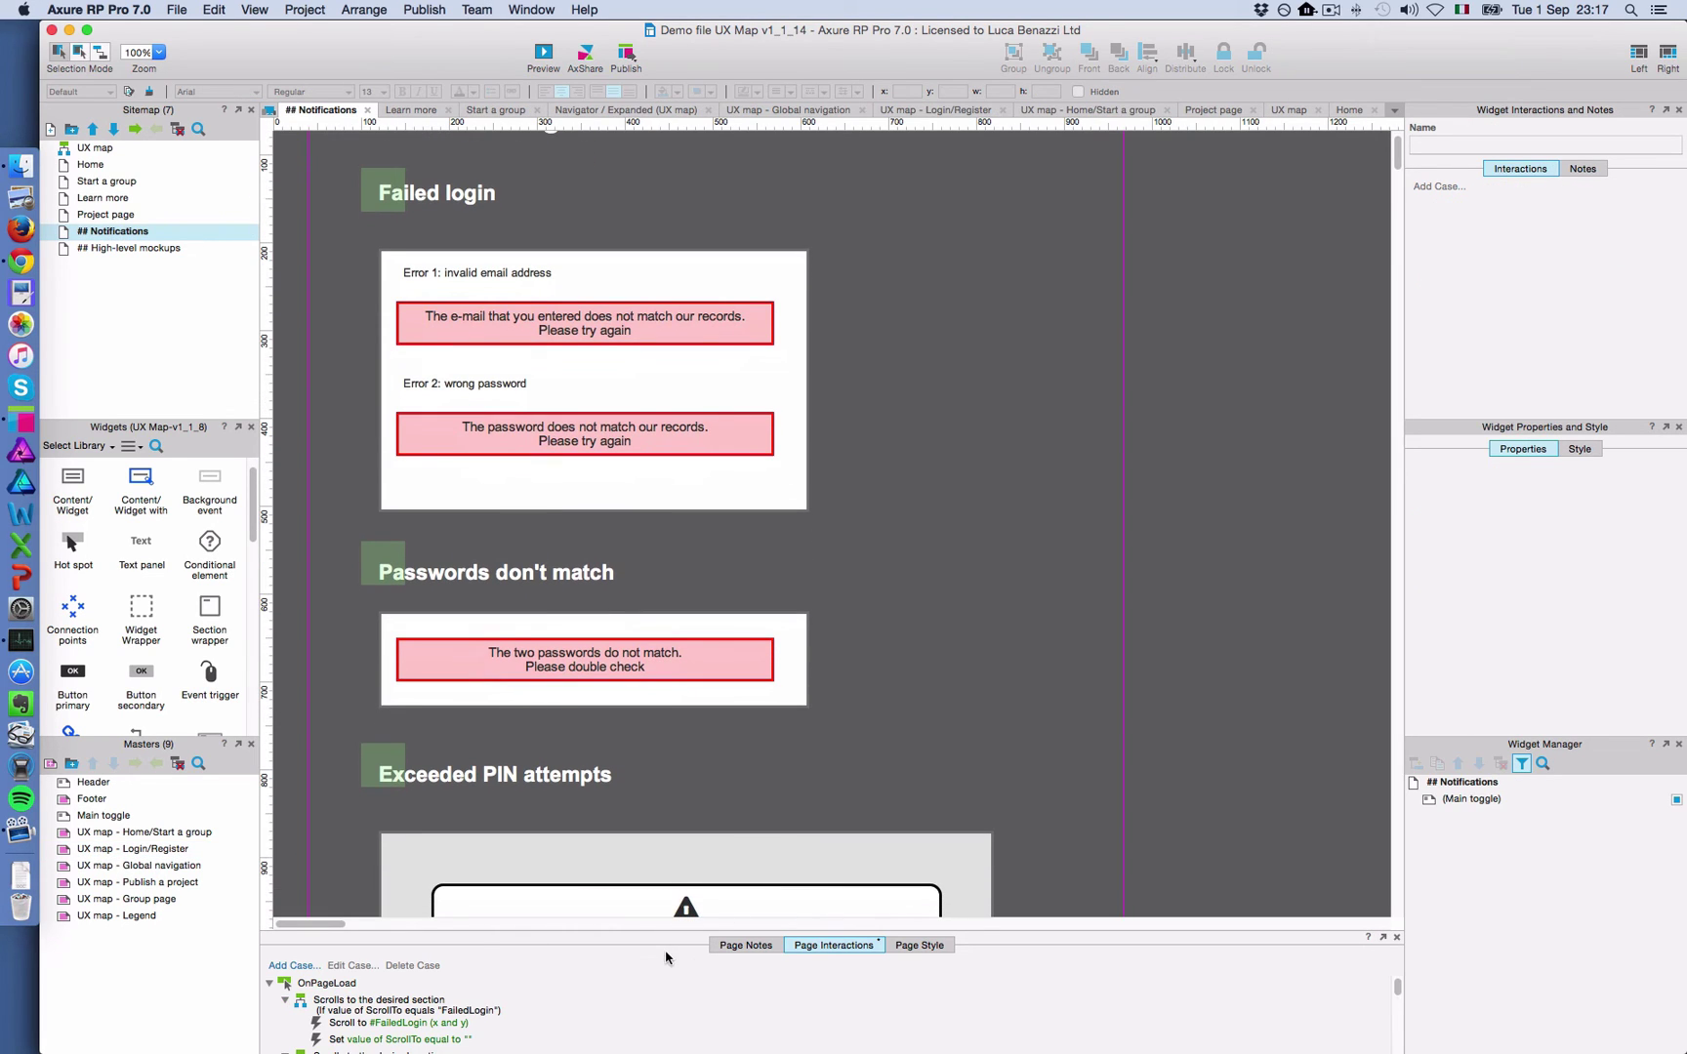
left_click_drag(676, 931, 681, 786)
left_click(348, 845)
scroll(435, 865, "down", 3)
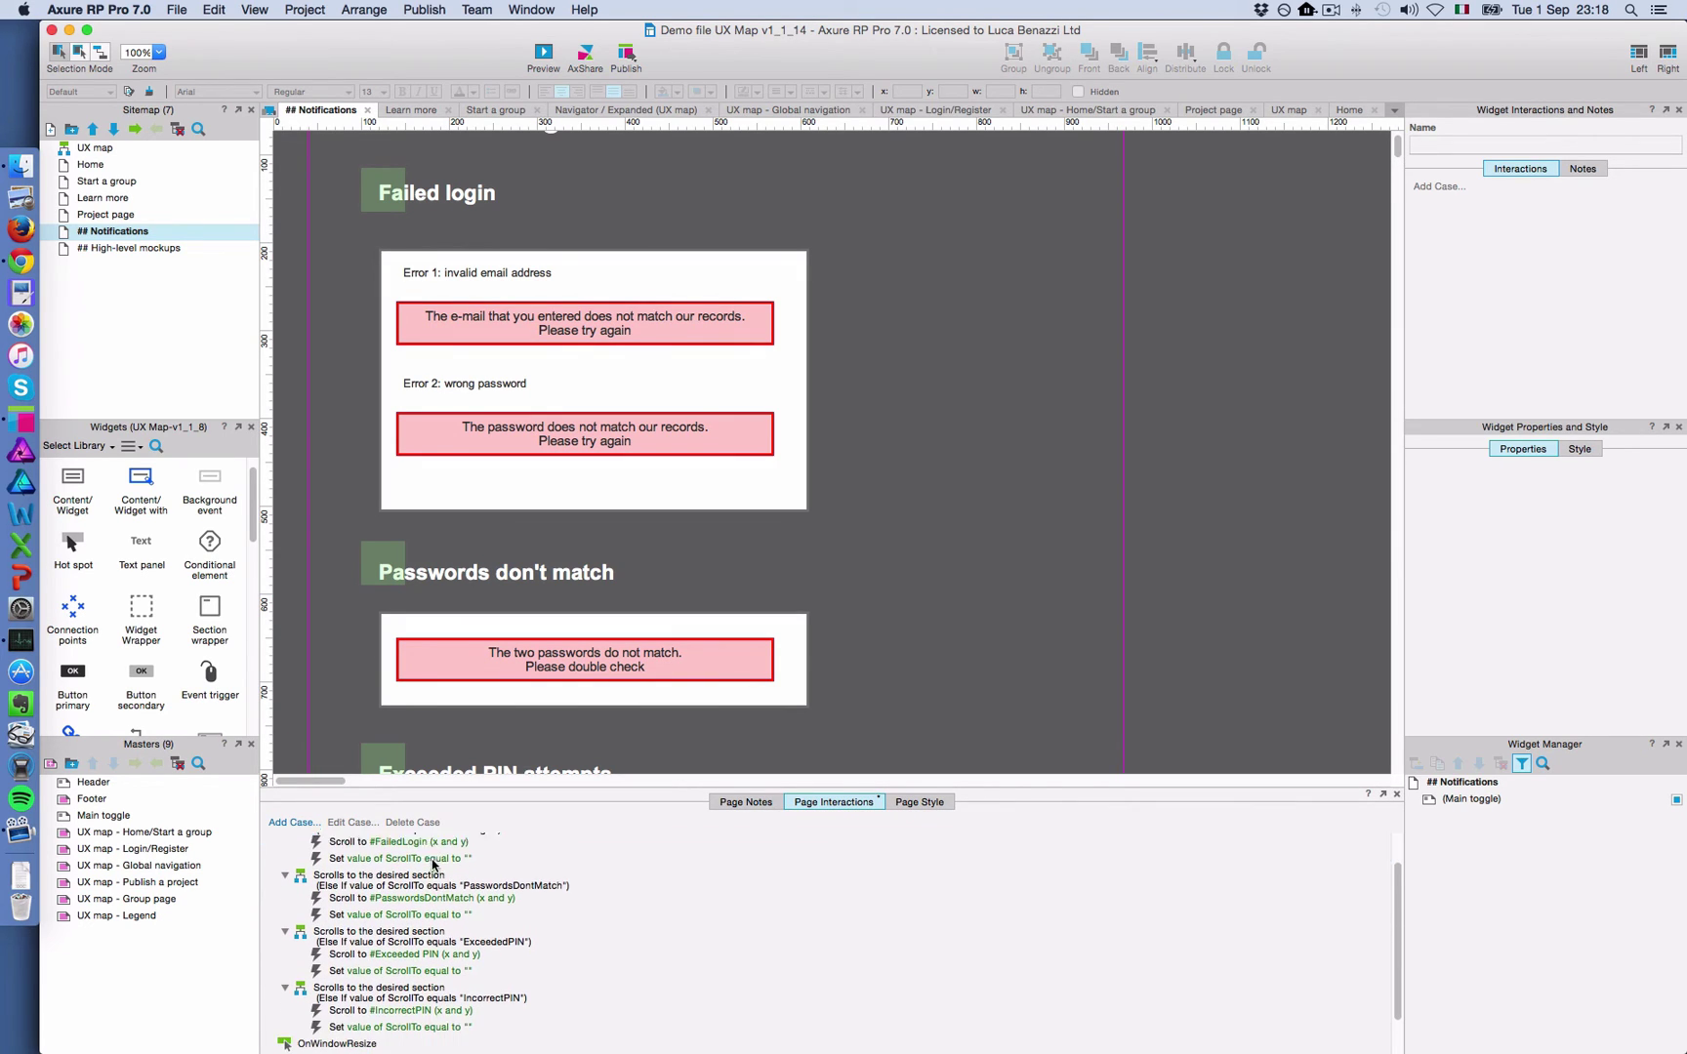
scroll(435, 865, "up", 3)
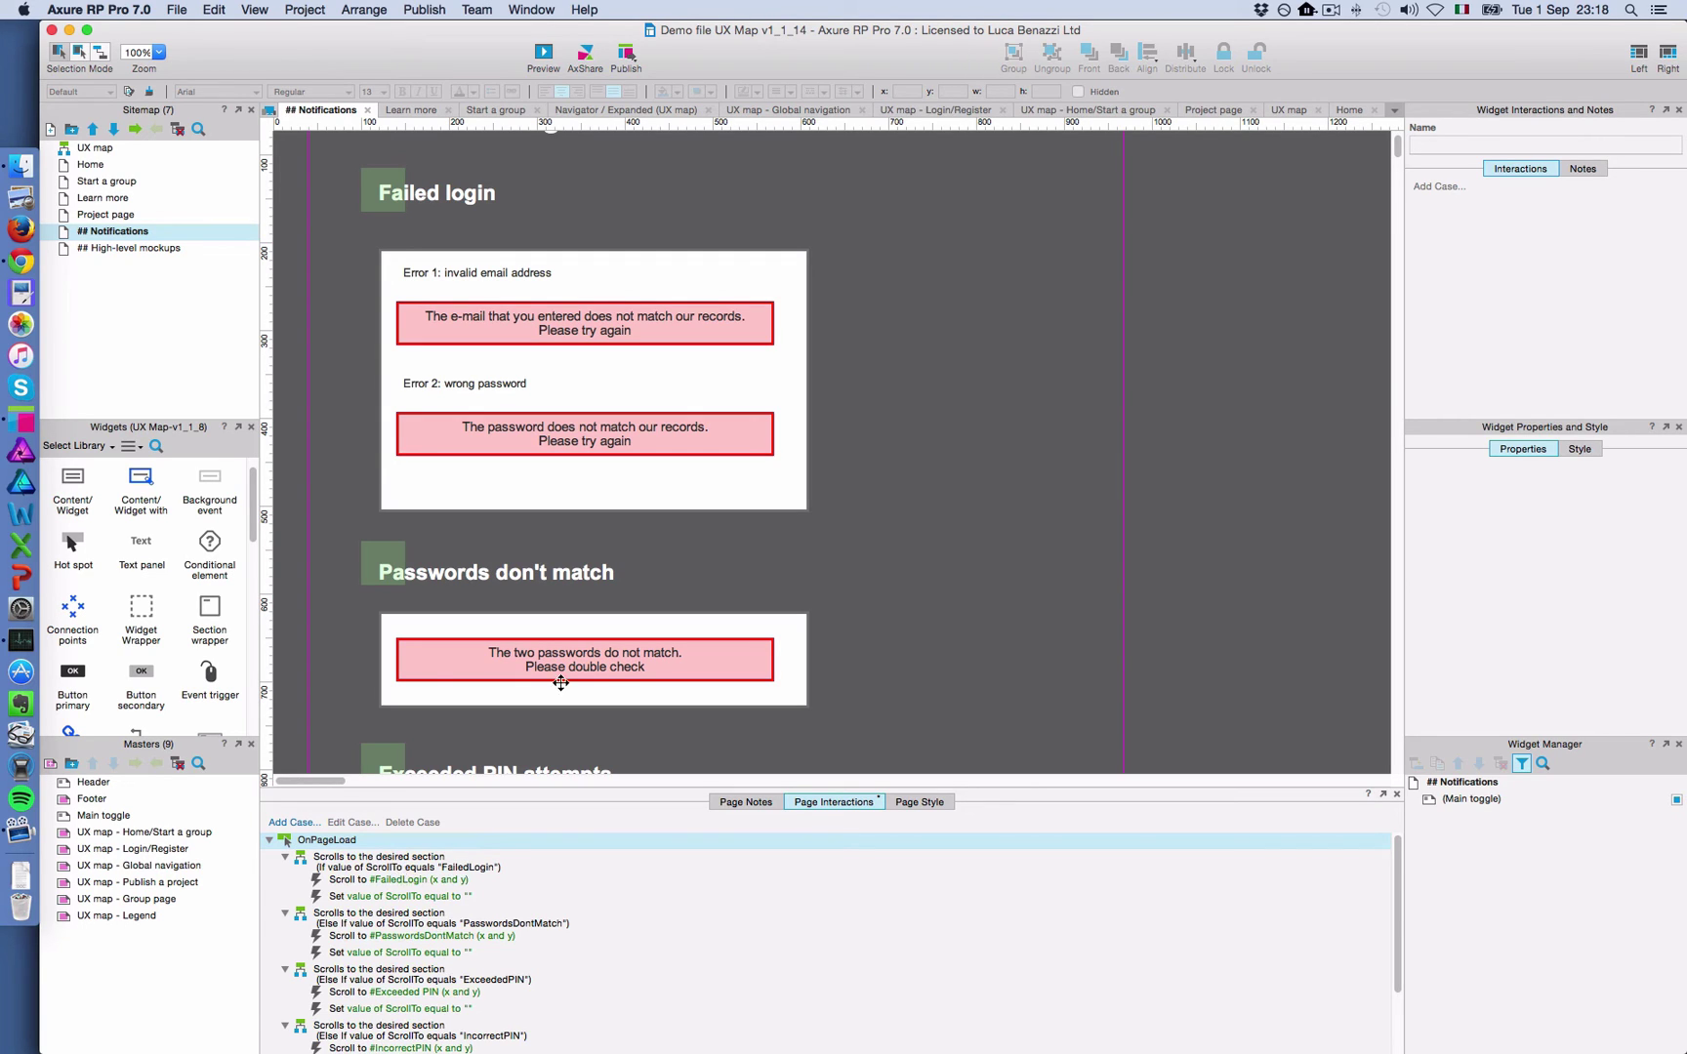
Inspect the IncorrectPIN case, its scroll to #IncorrectPIN and ScrollTo reset actions, and the hot spot
scroll(562, 687, "down", 10)
scroll(562, 688, "down", 3)
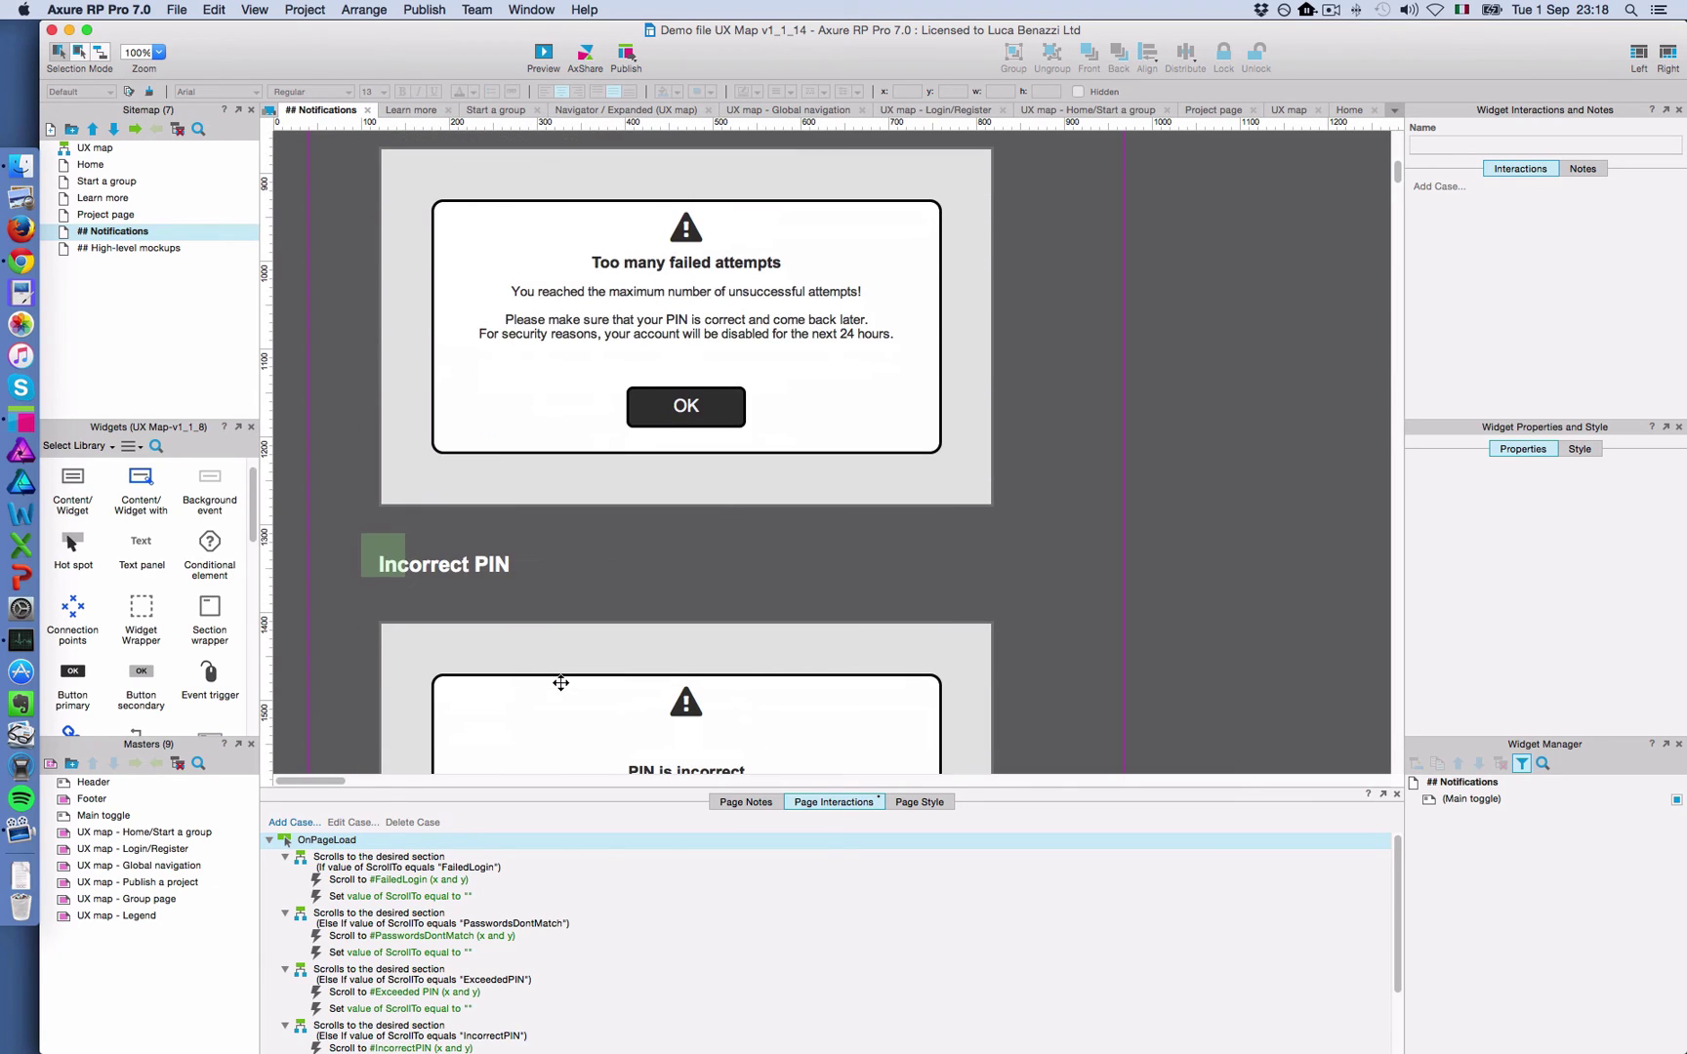
scroll(448, 876, "down", 3)
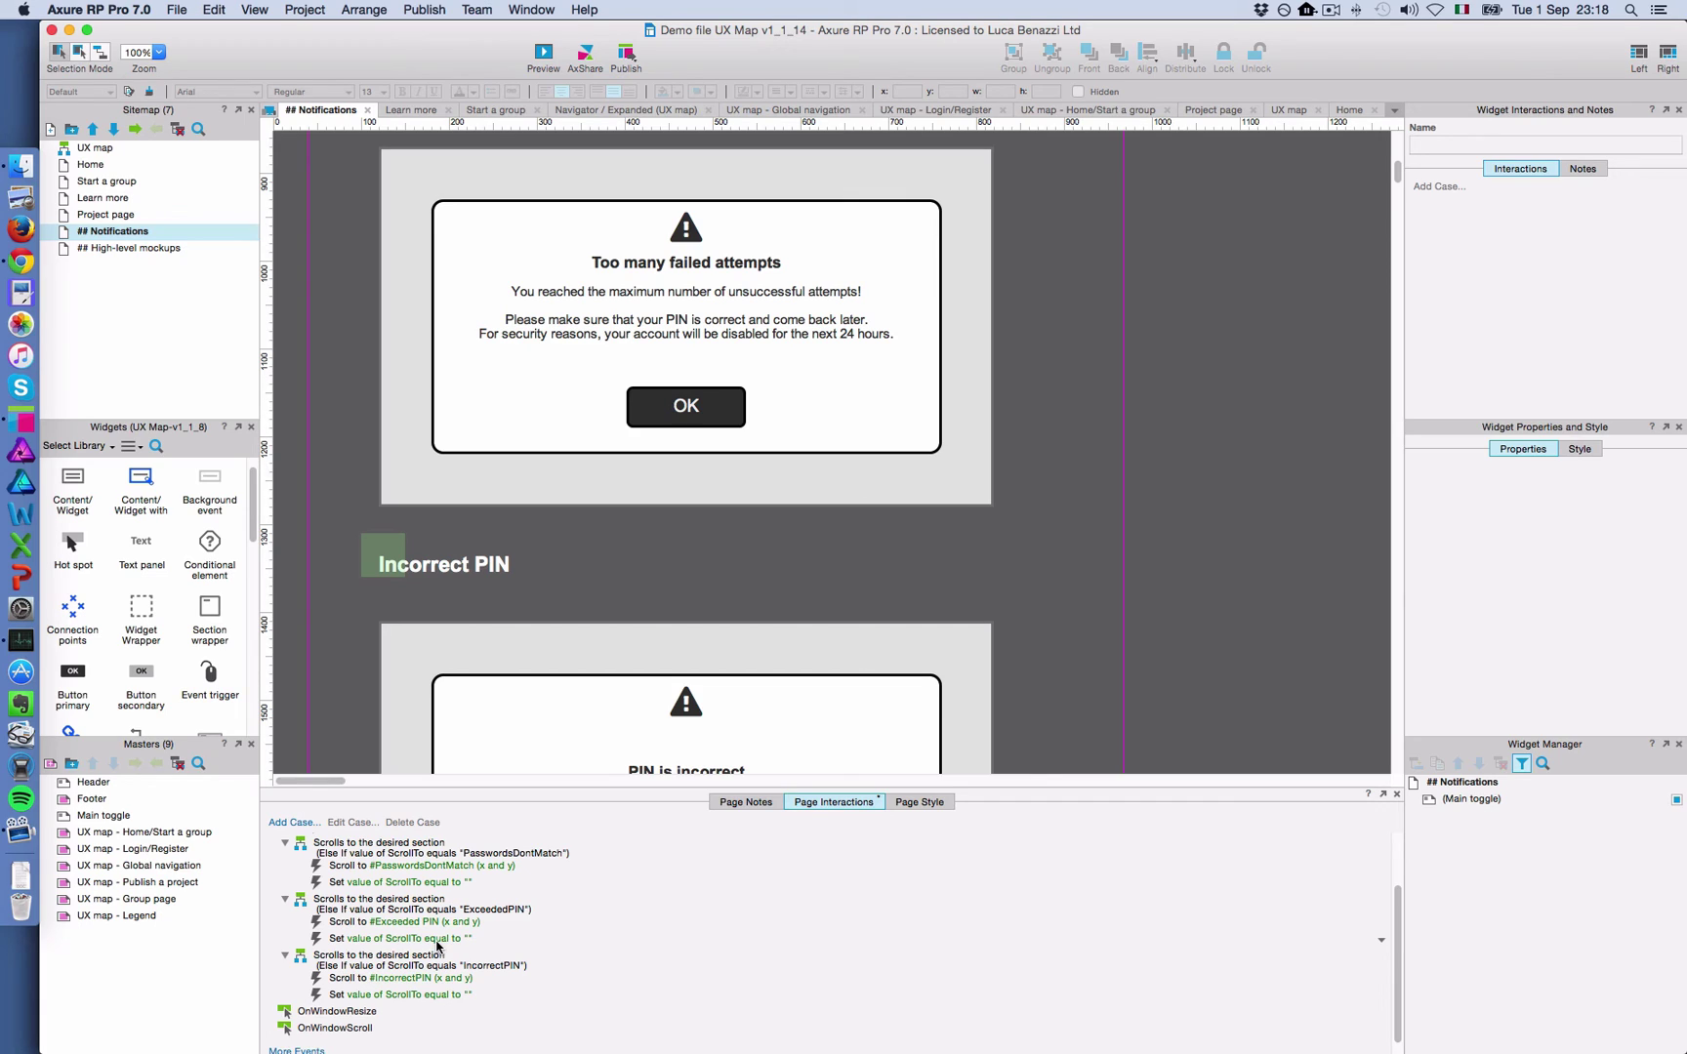
left_click(411, 967)
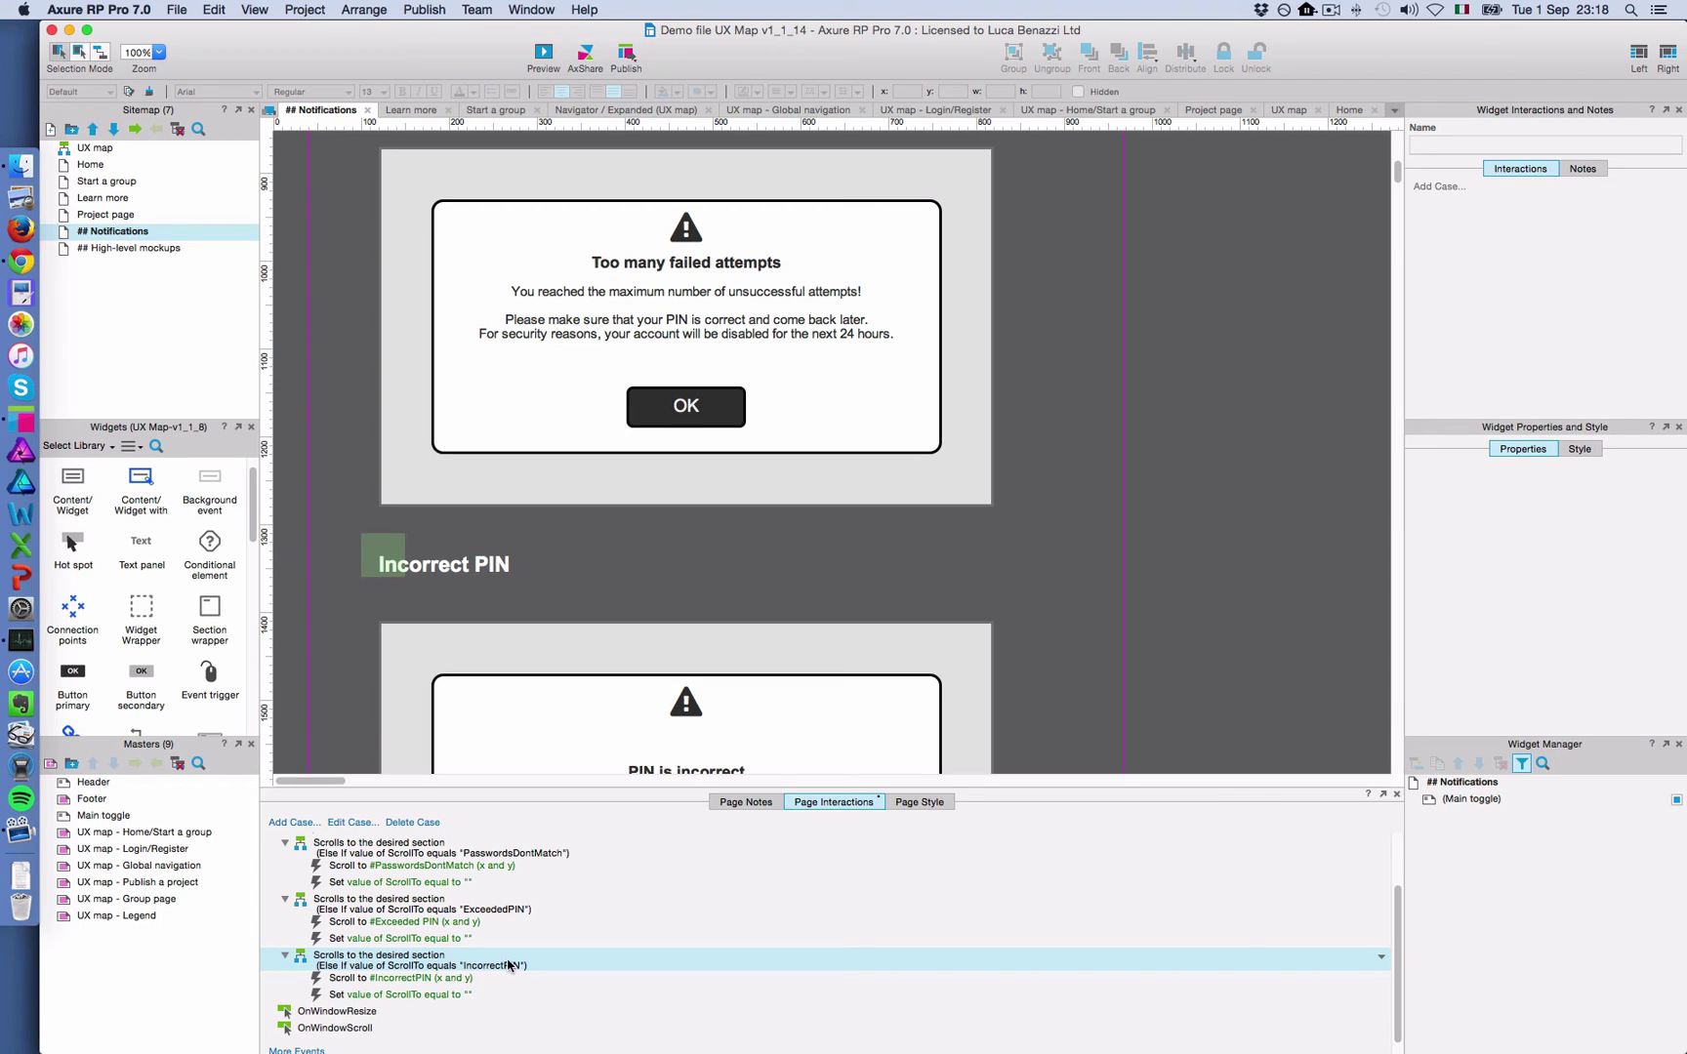
left_click(346, 982)
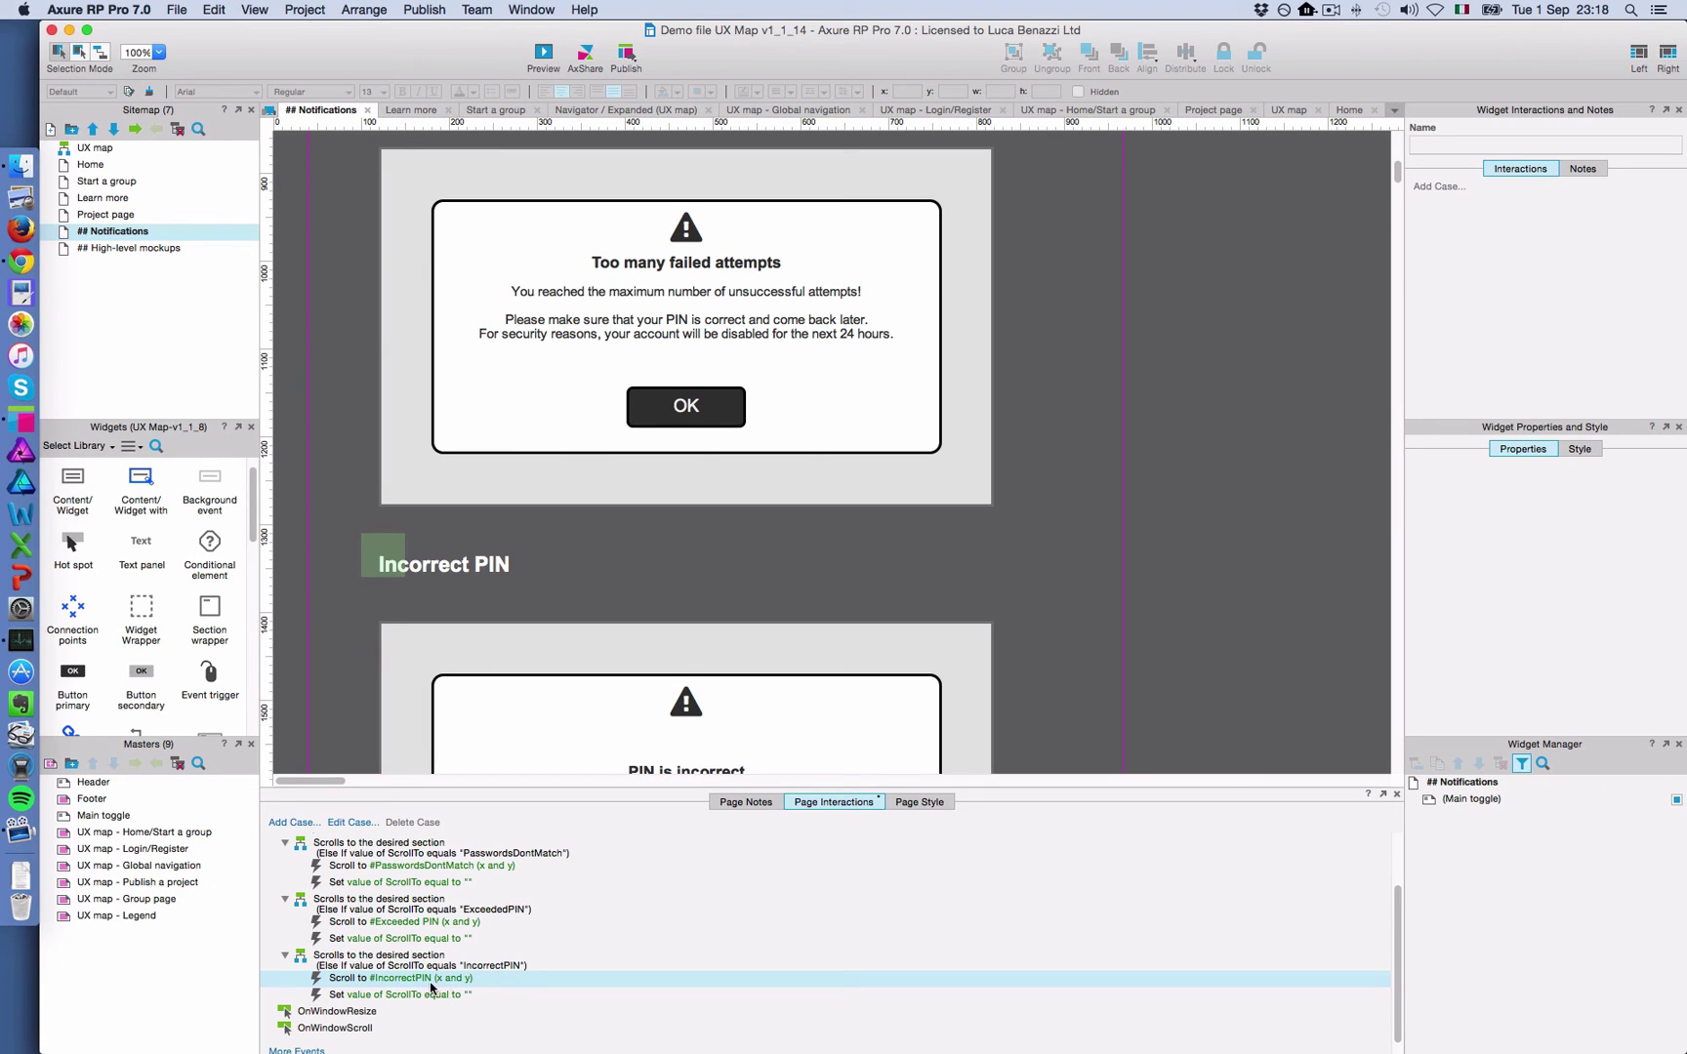
left_click(389, 568)
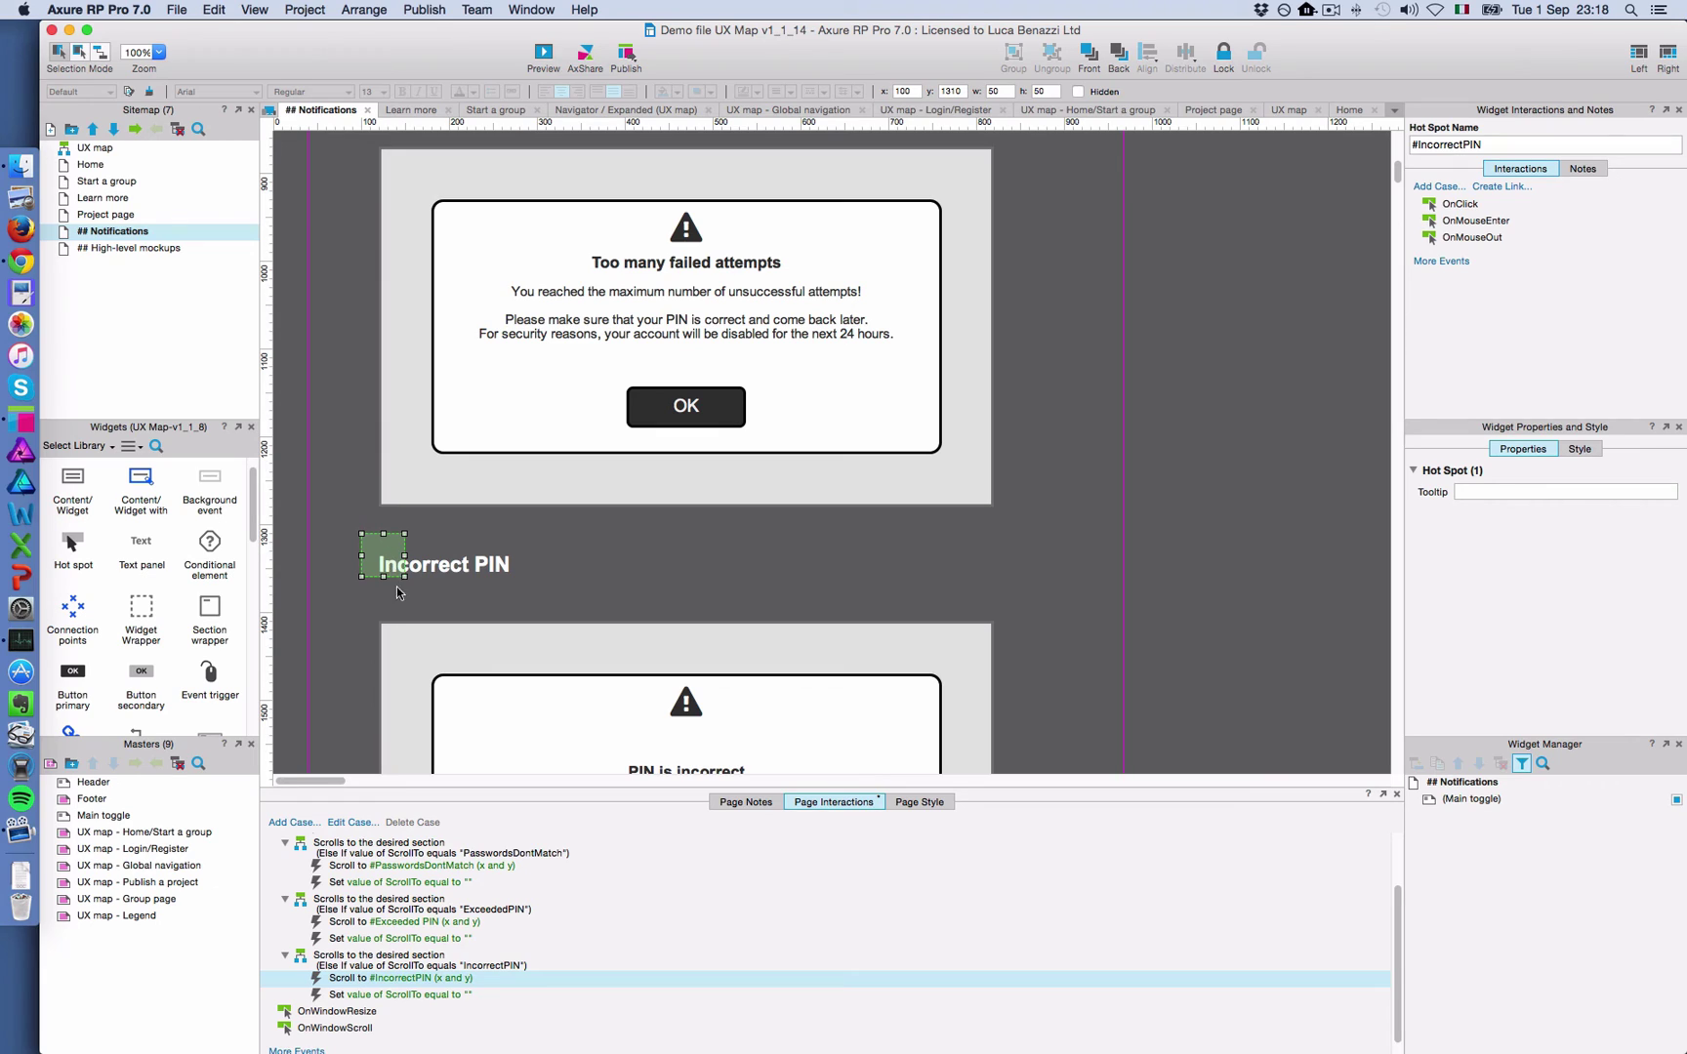
left_click(414, 997)
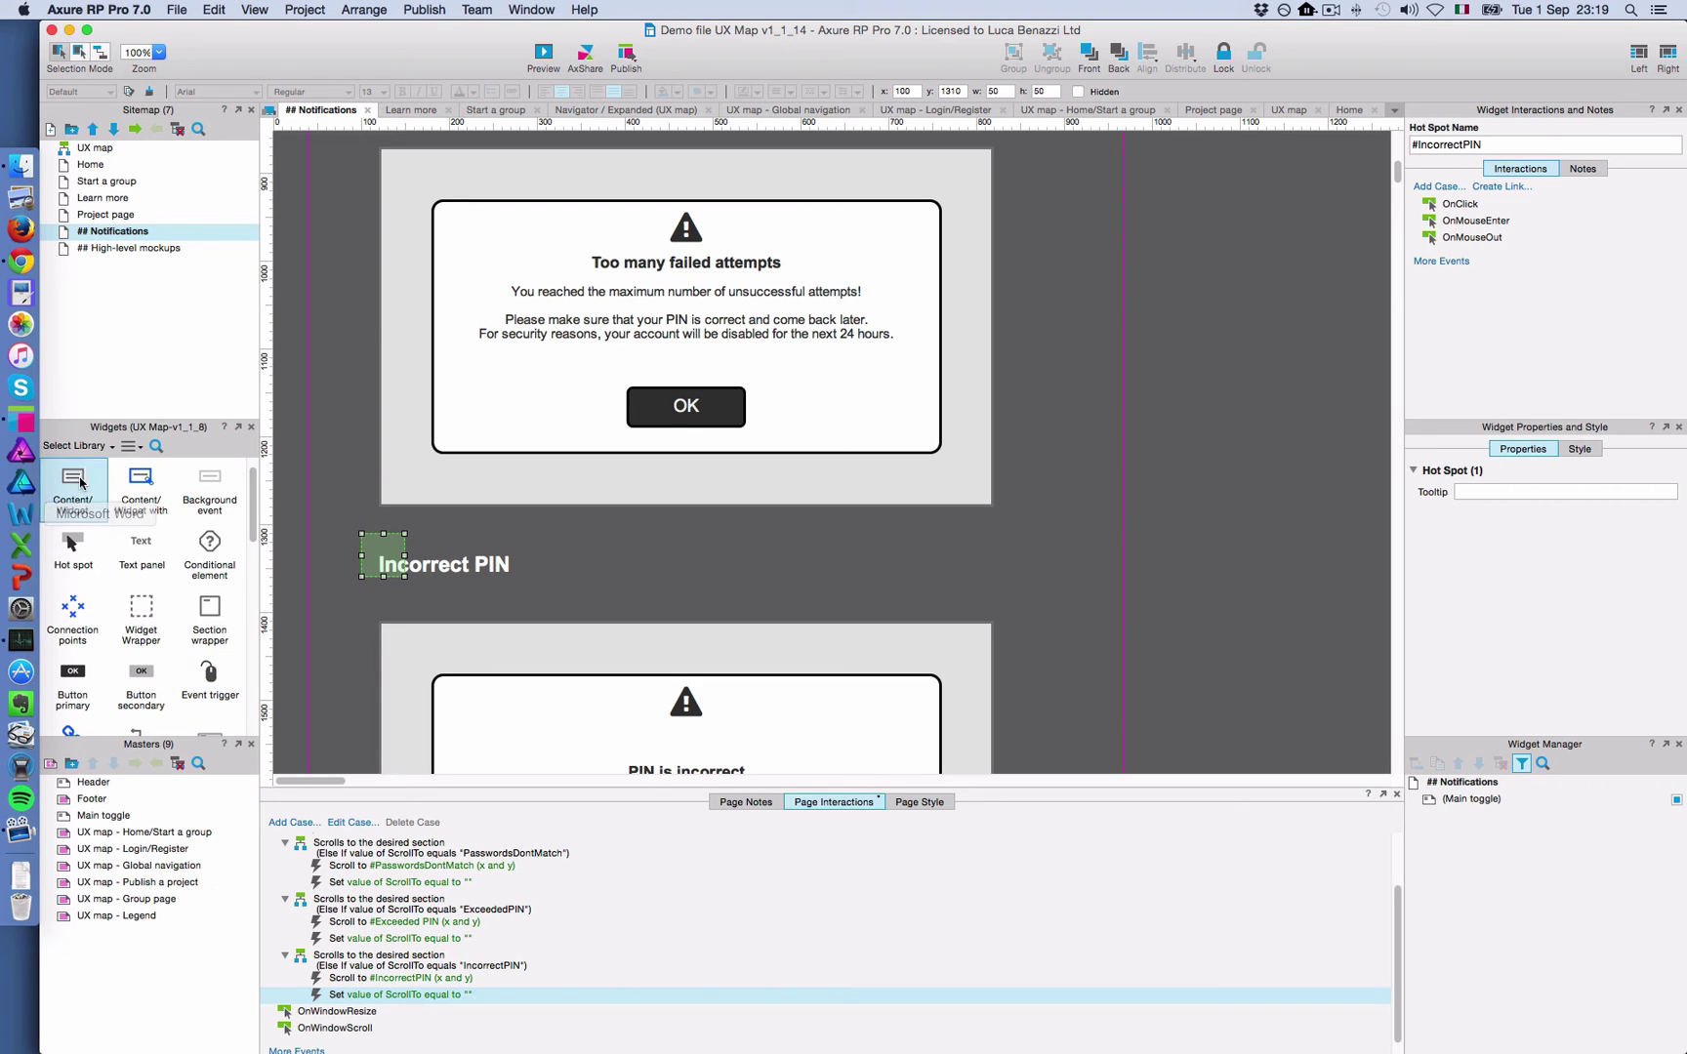
Open the UX map page at 100% zoom and switch to the Empty template UX Map document
double_click(123, 149)
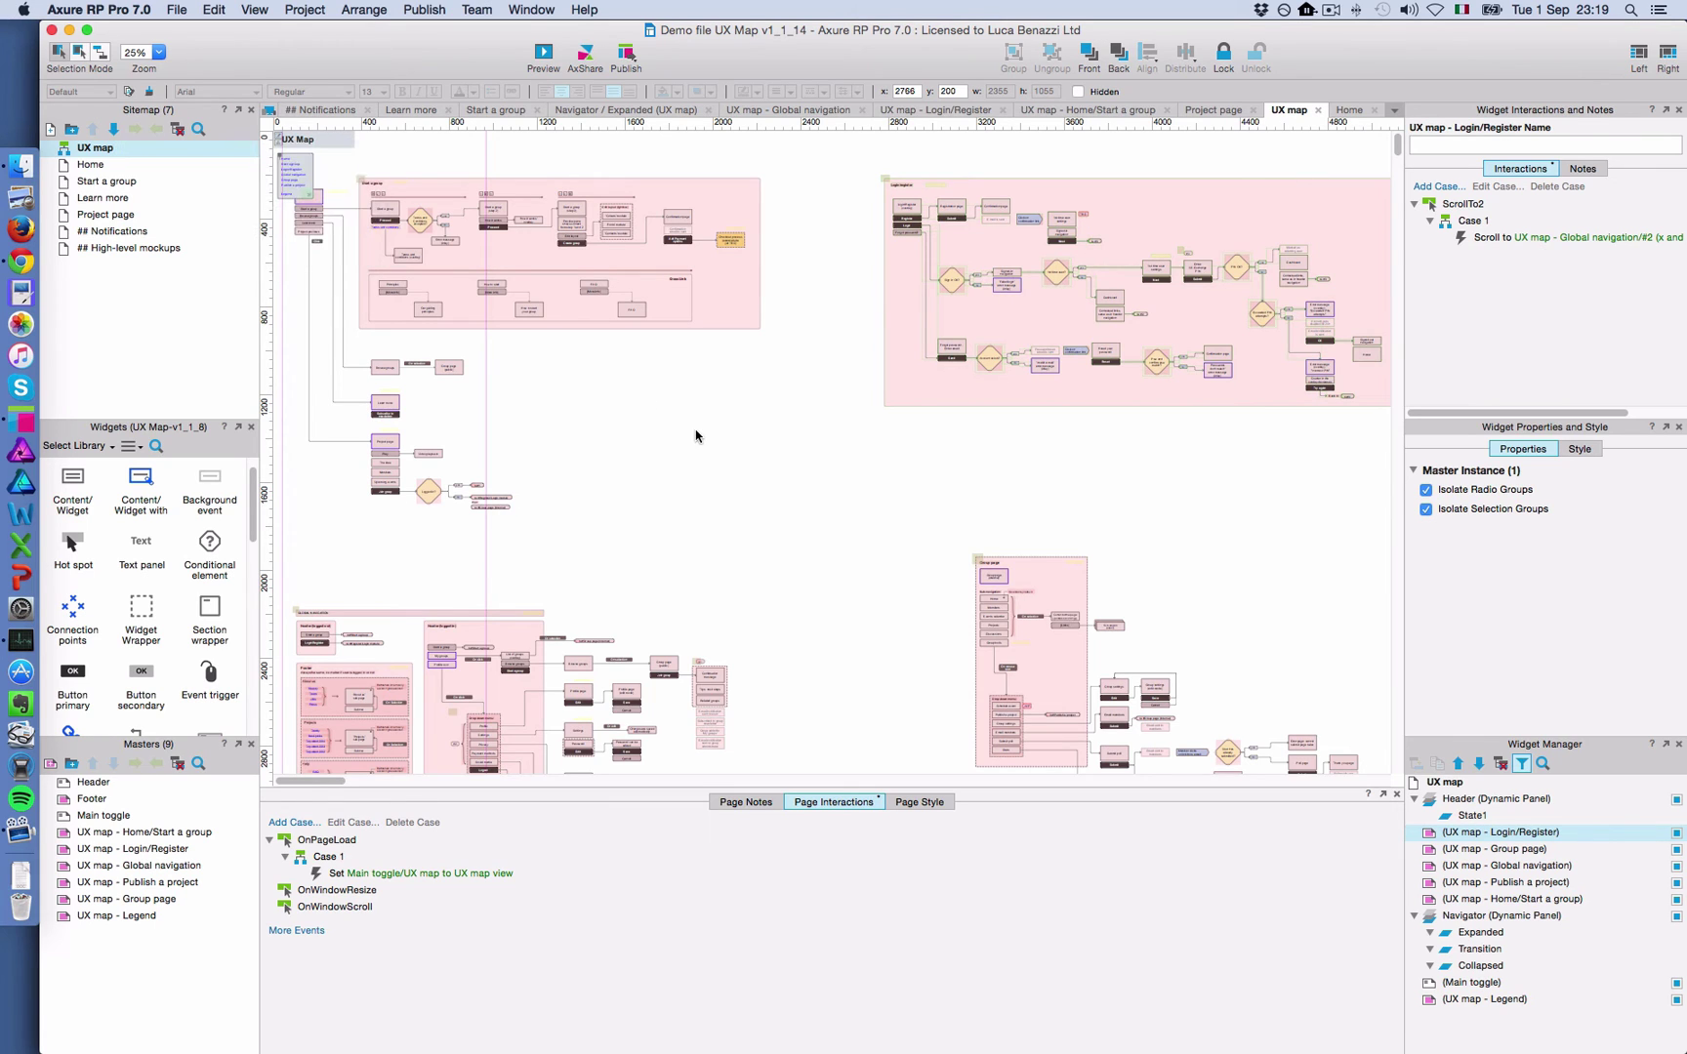
key("super+0")
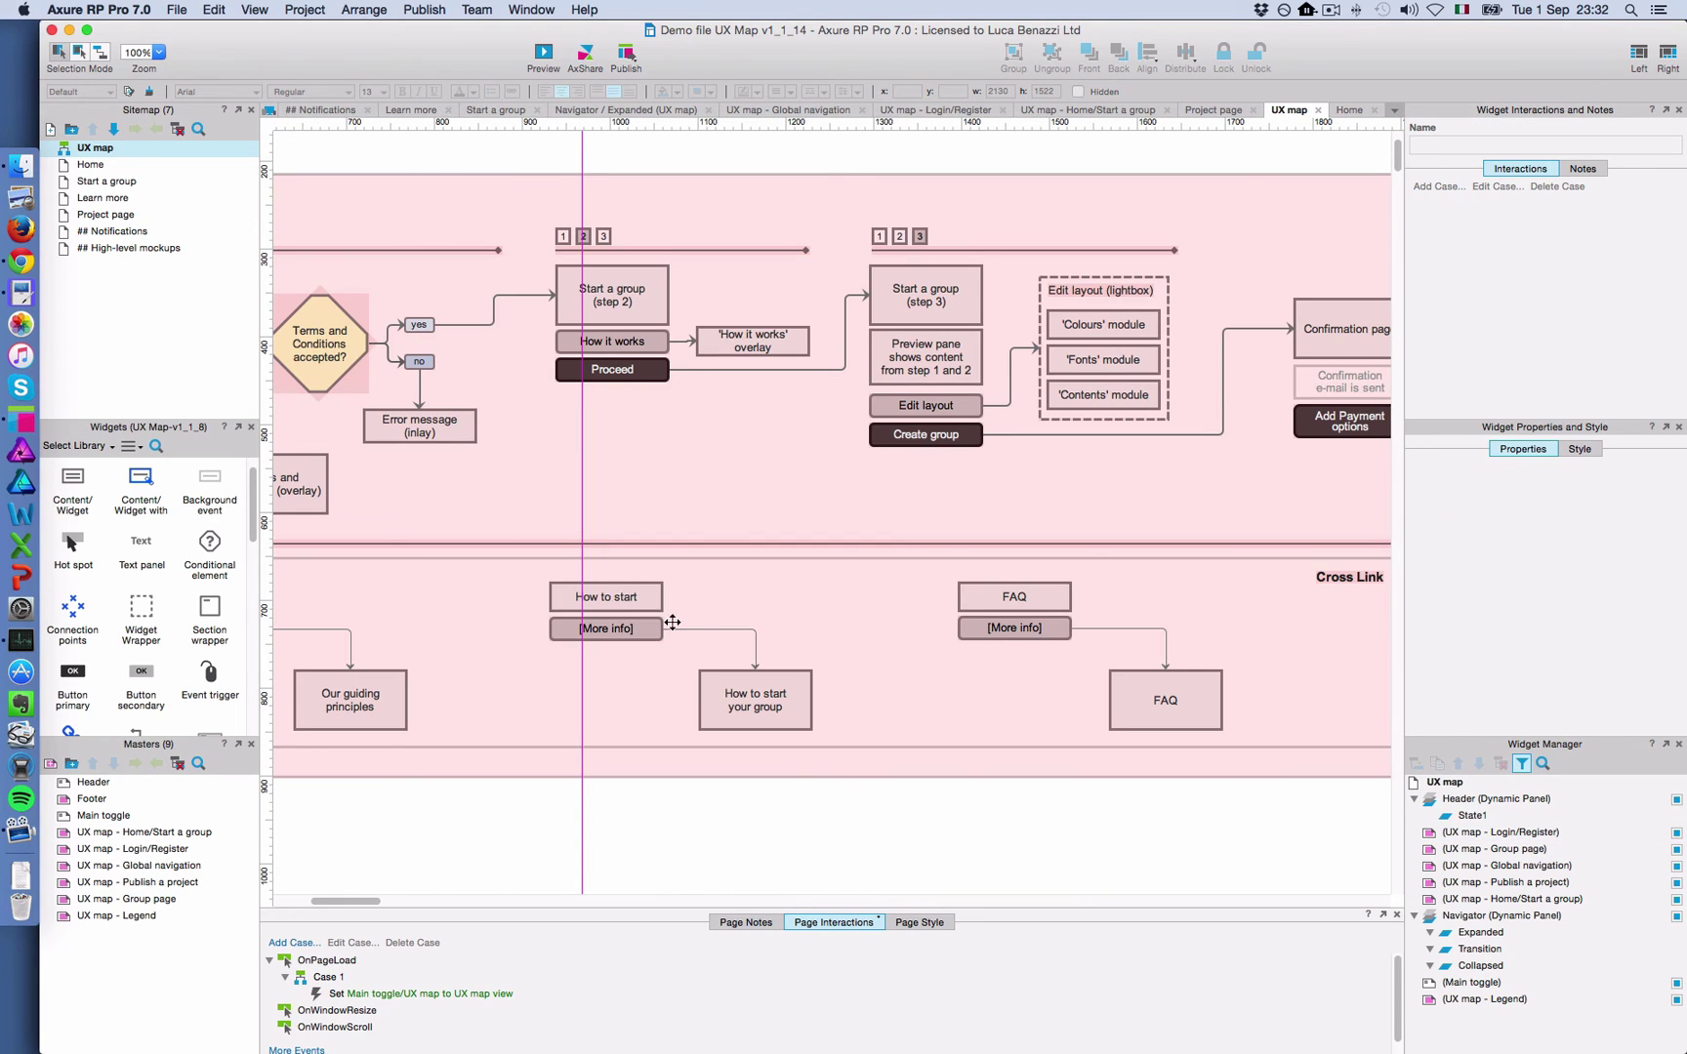
key("ctrl+Down")
left_click(466, 267)
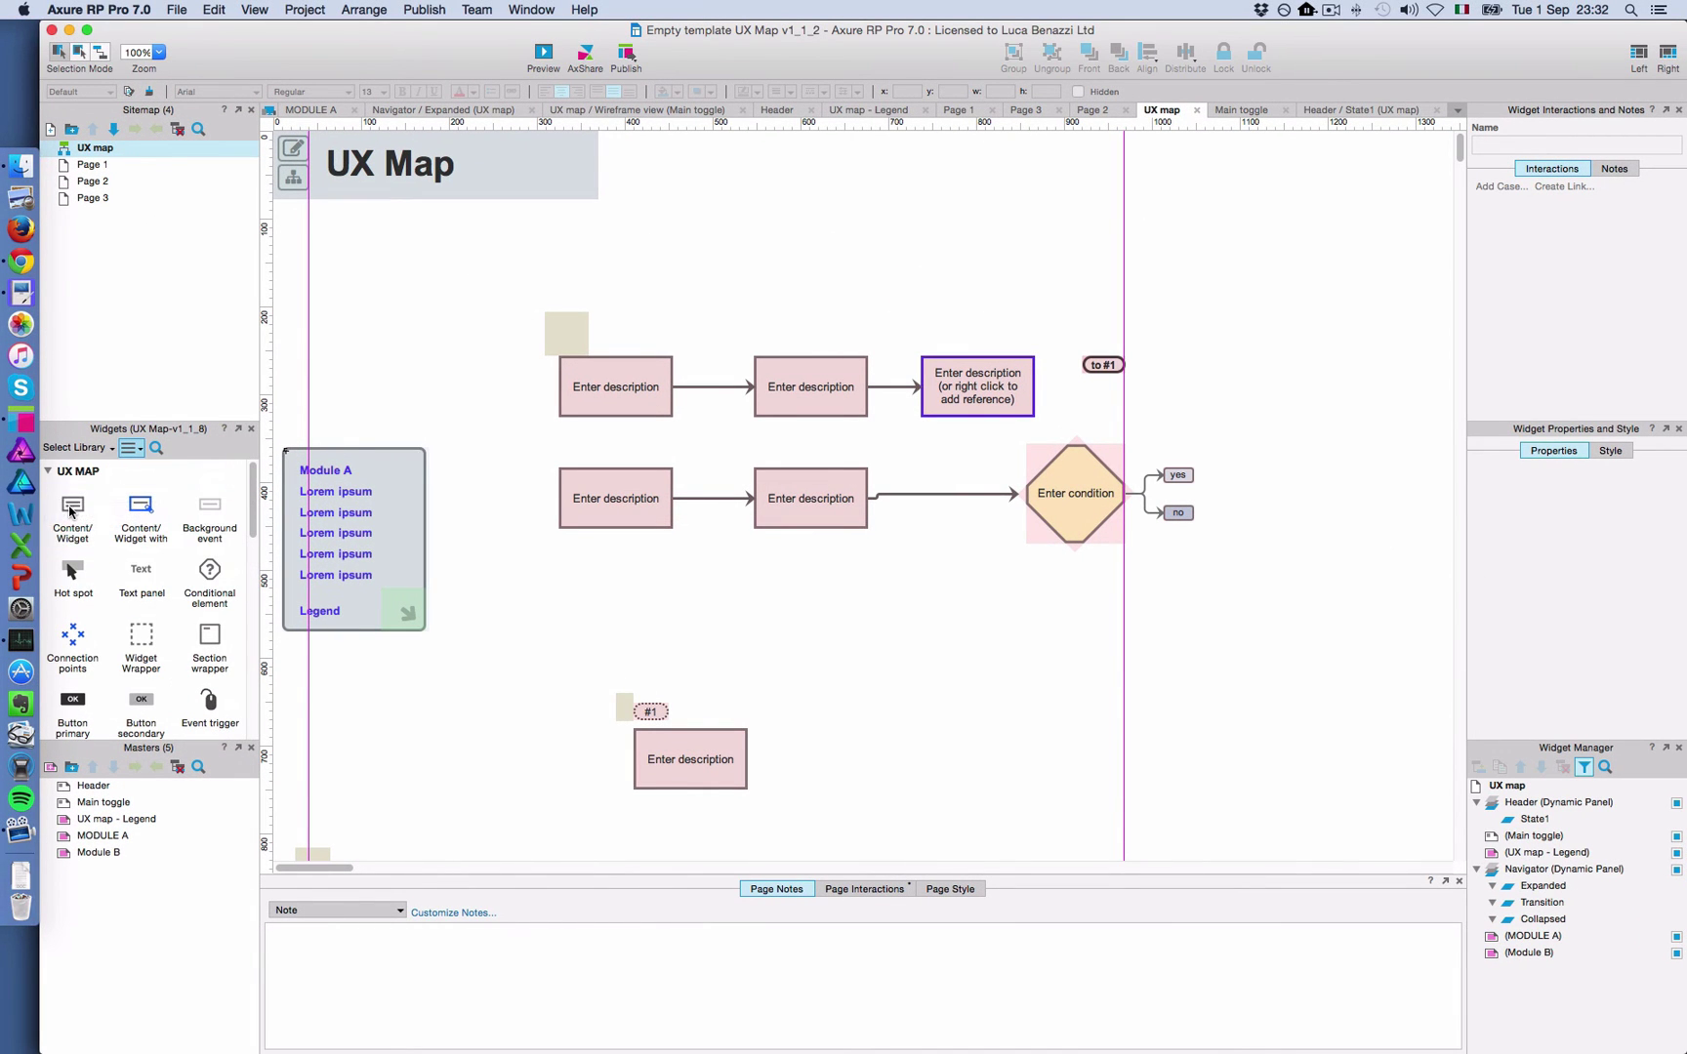
Add a Content/Widget box below the flows, keeping its -Content style
left_click_drag(73, 513, 567, 565)
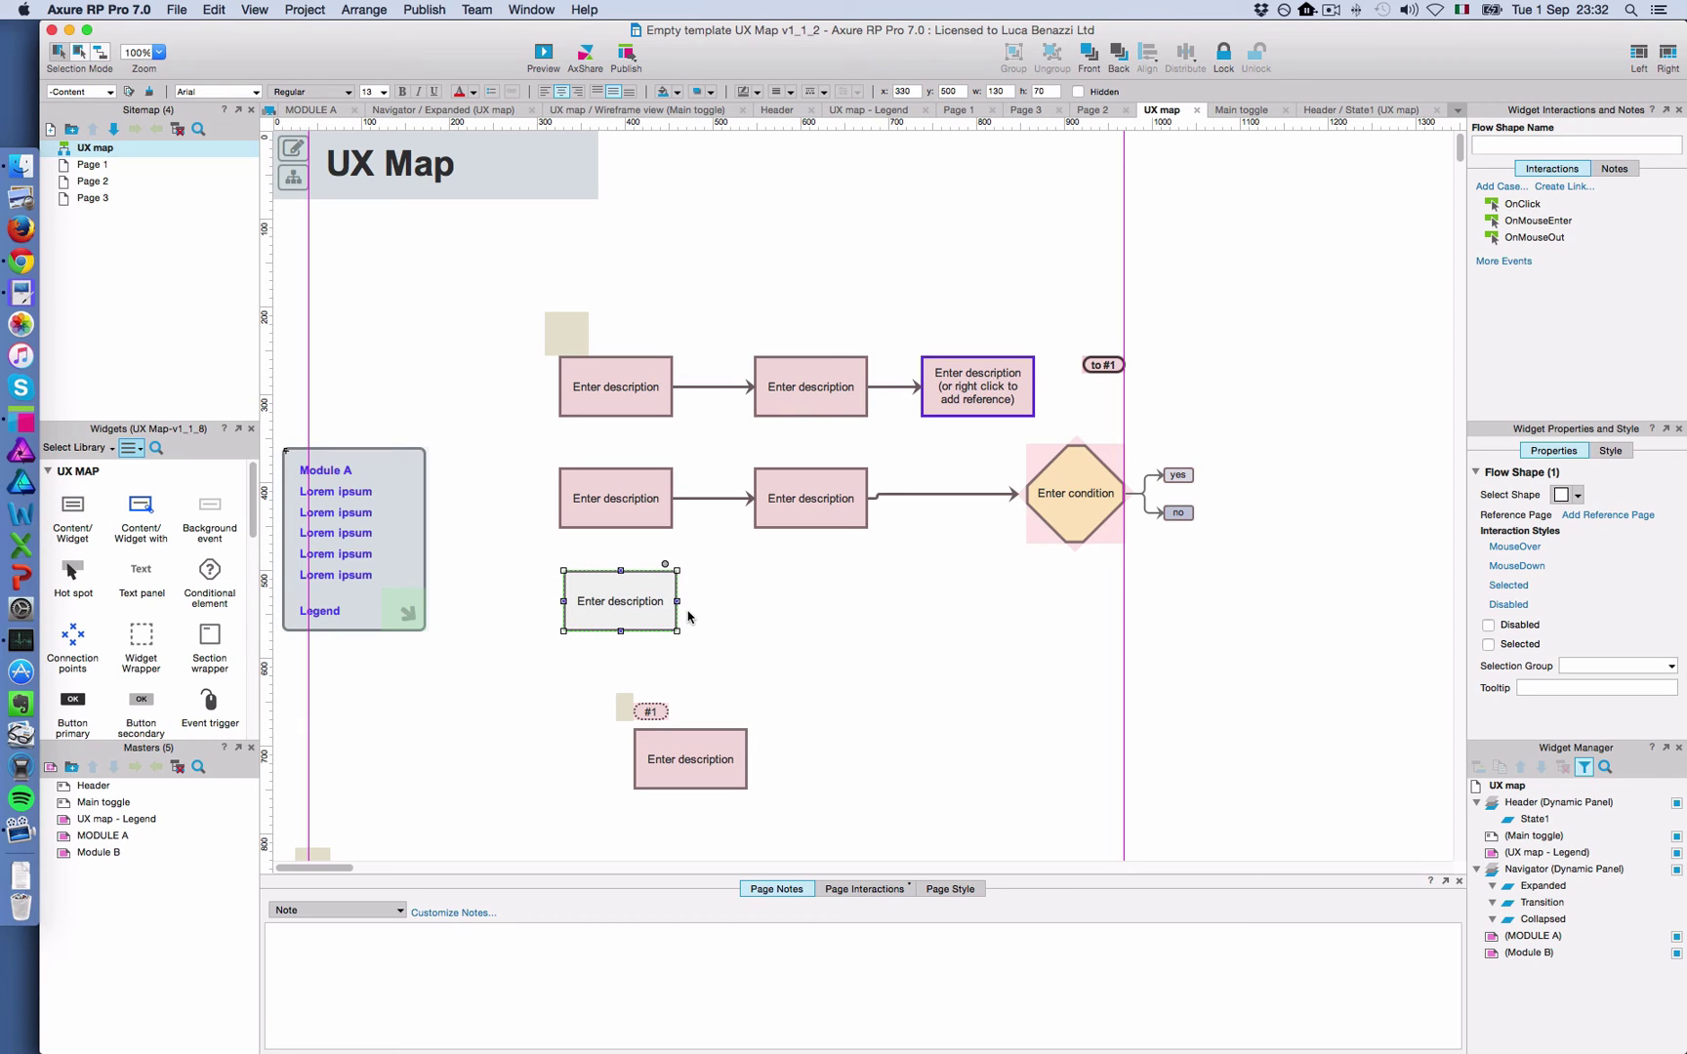
mouse_move(678, 632)
left_mouse_down()
mouse_move(742, 688)
mouse_move(674, 624)
left_mouse_up()
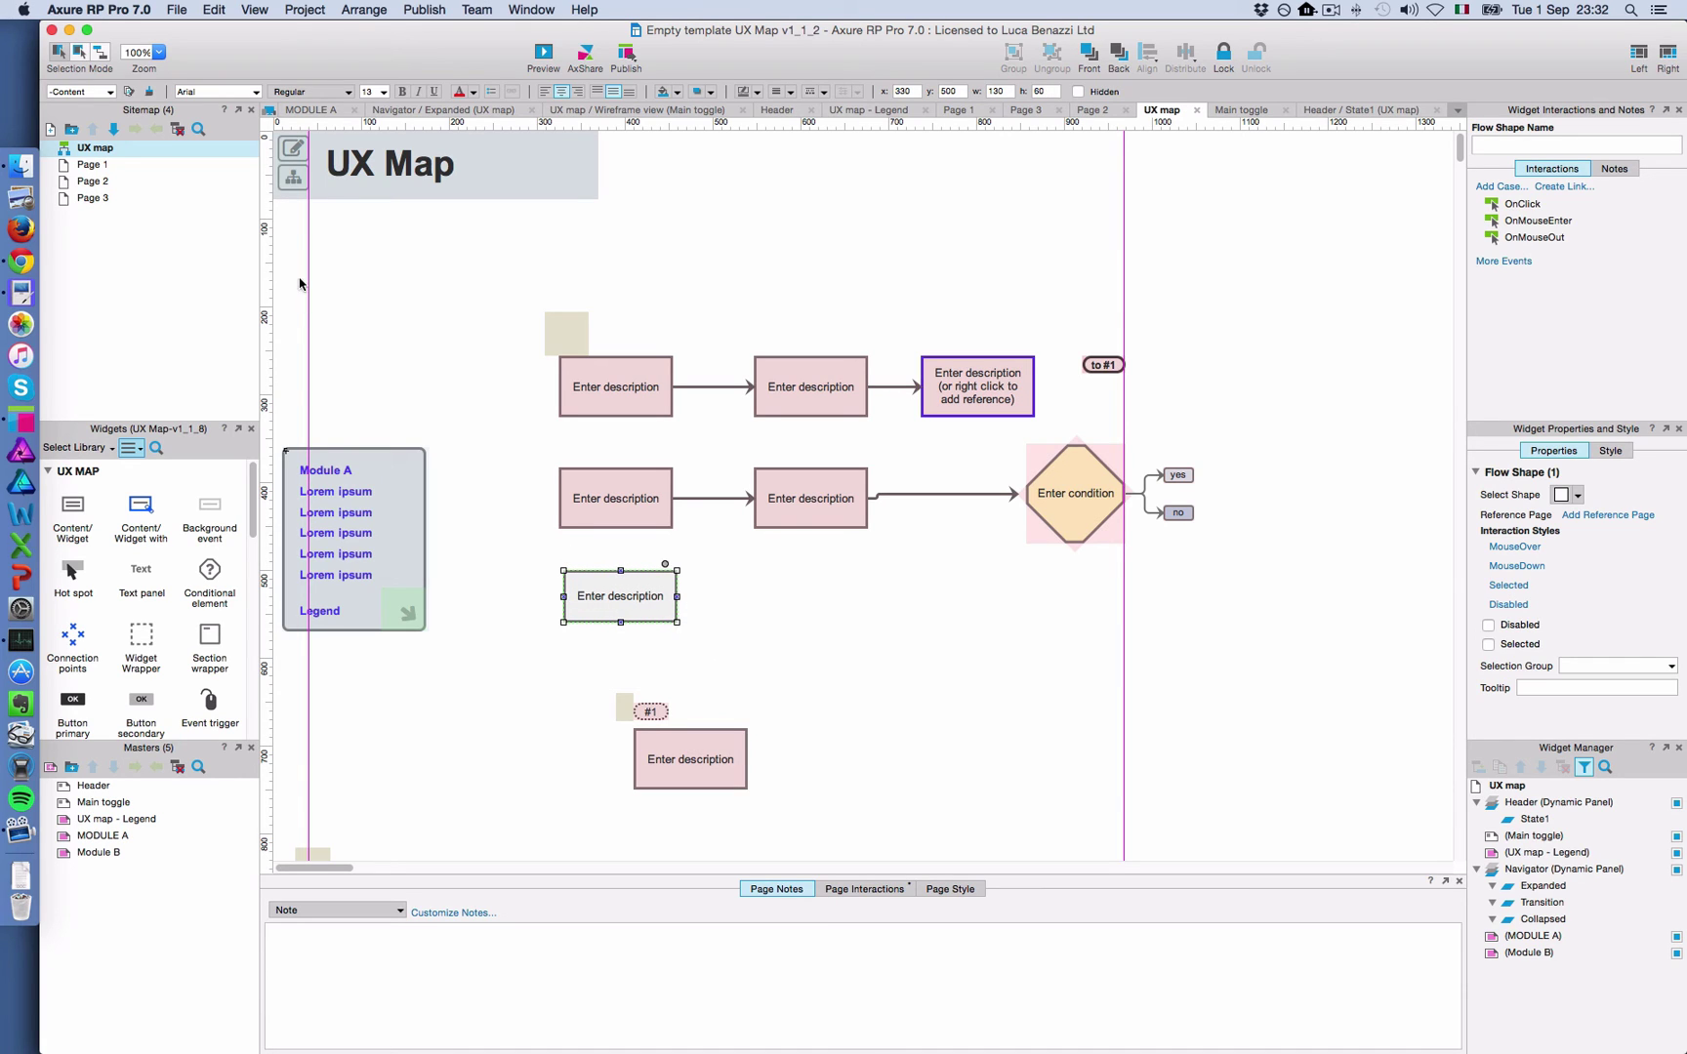
left_click(110, 92)
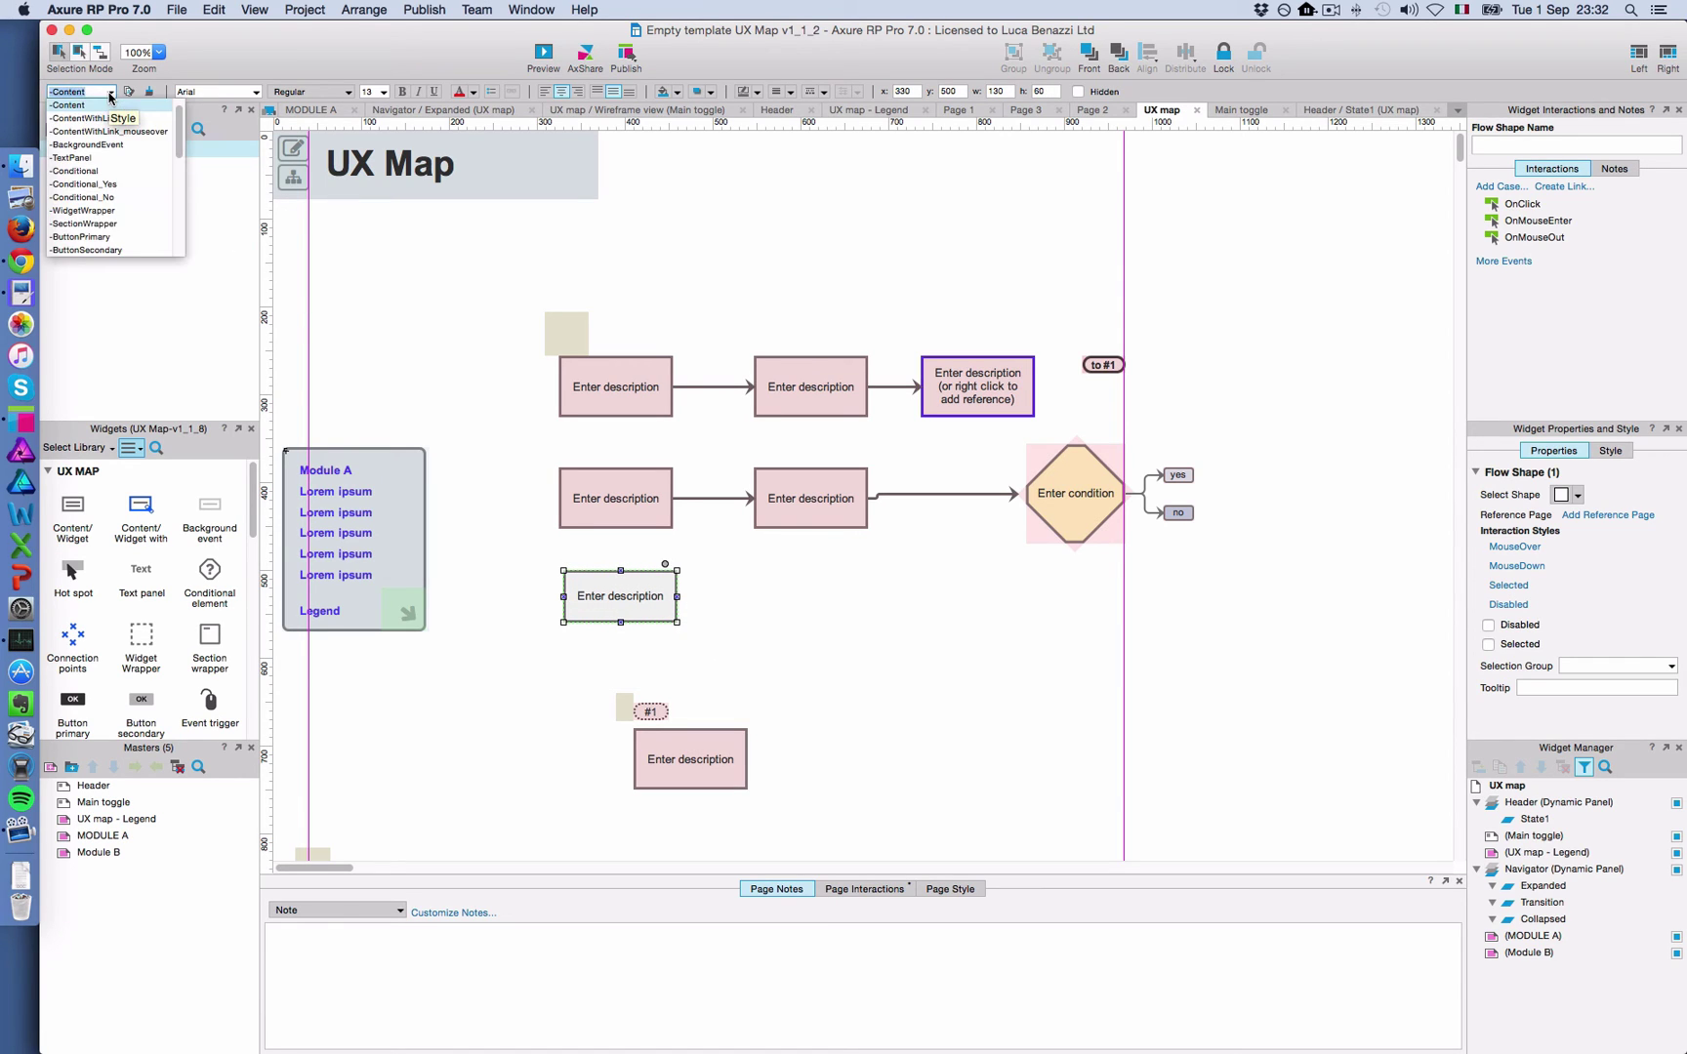
left_click(112, 94)
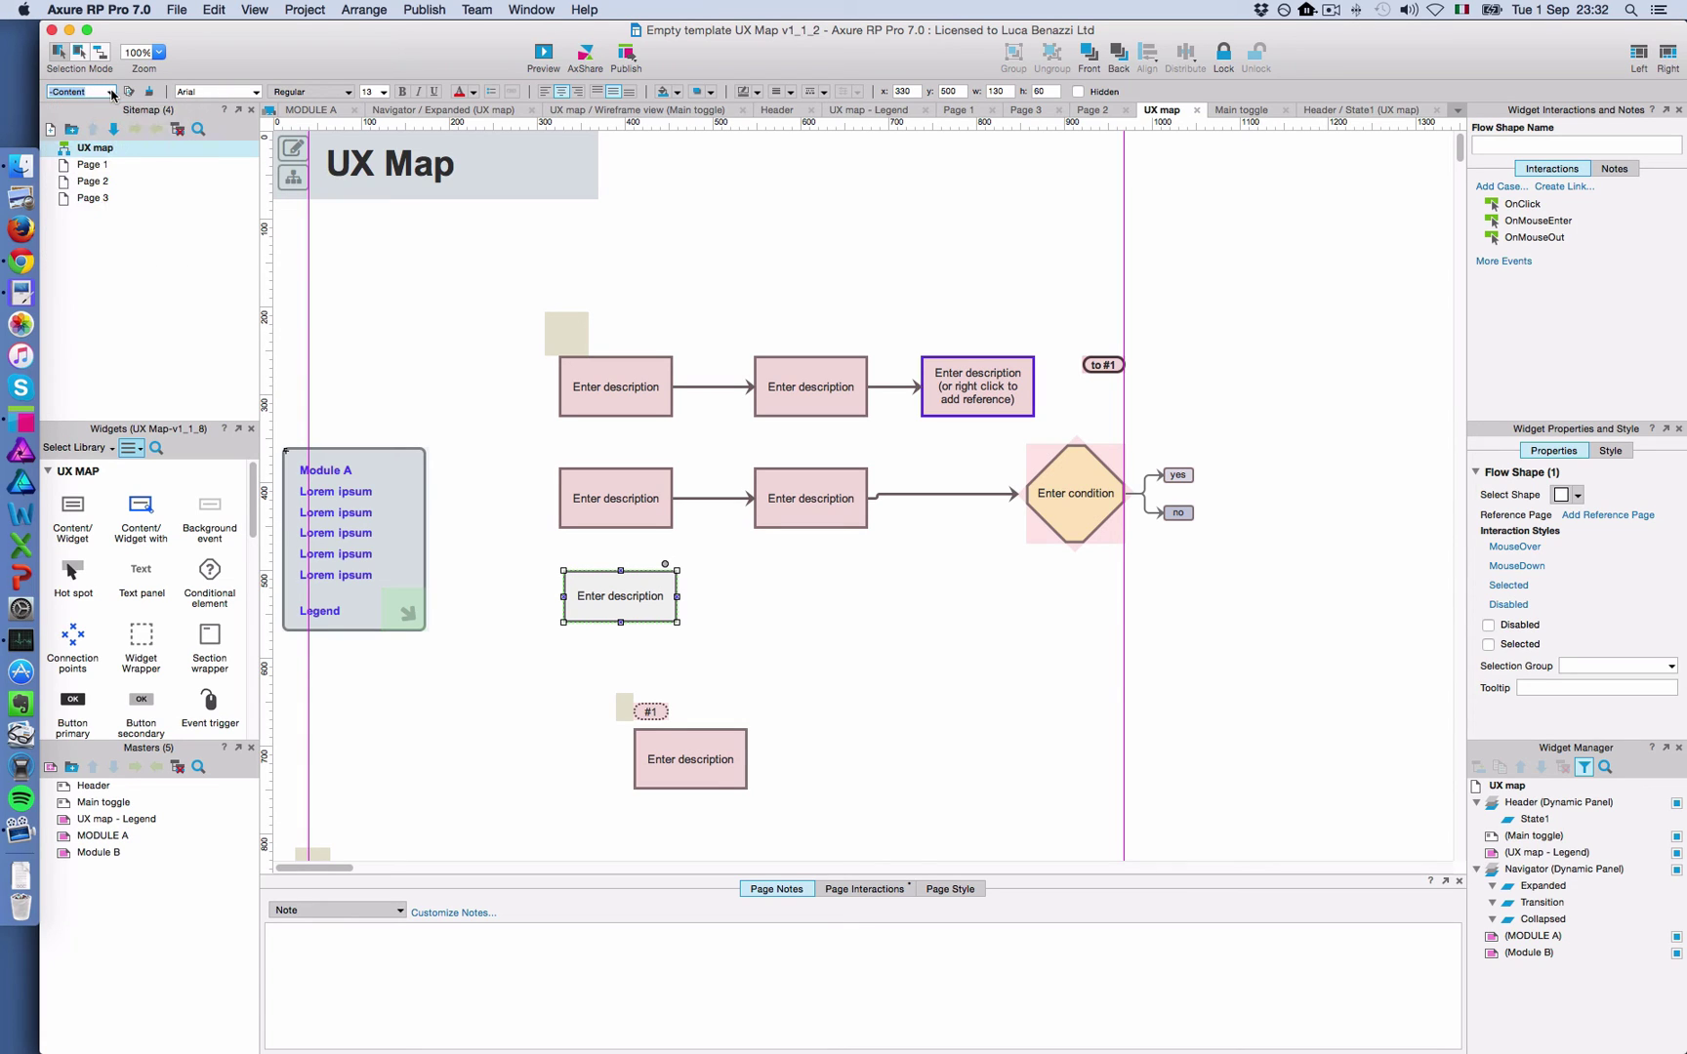
left_click(747, 667)
Add a Content/Widget with link box beside the plain Enter description box
left_click_drag(139, 509, 805, 600)
left_click(640, 598)
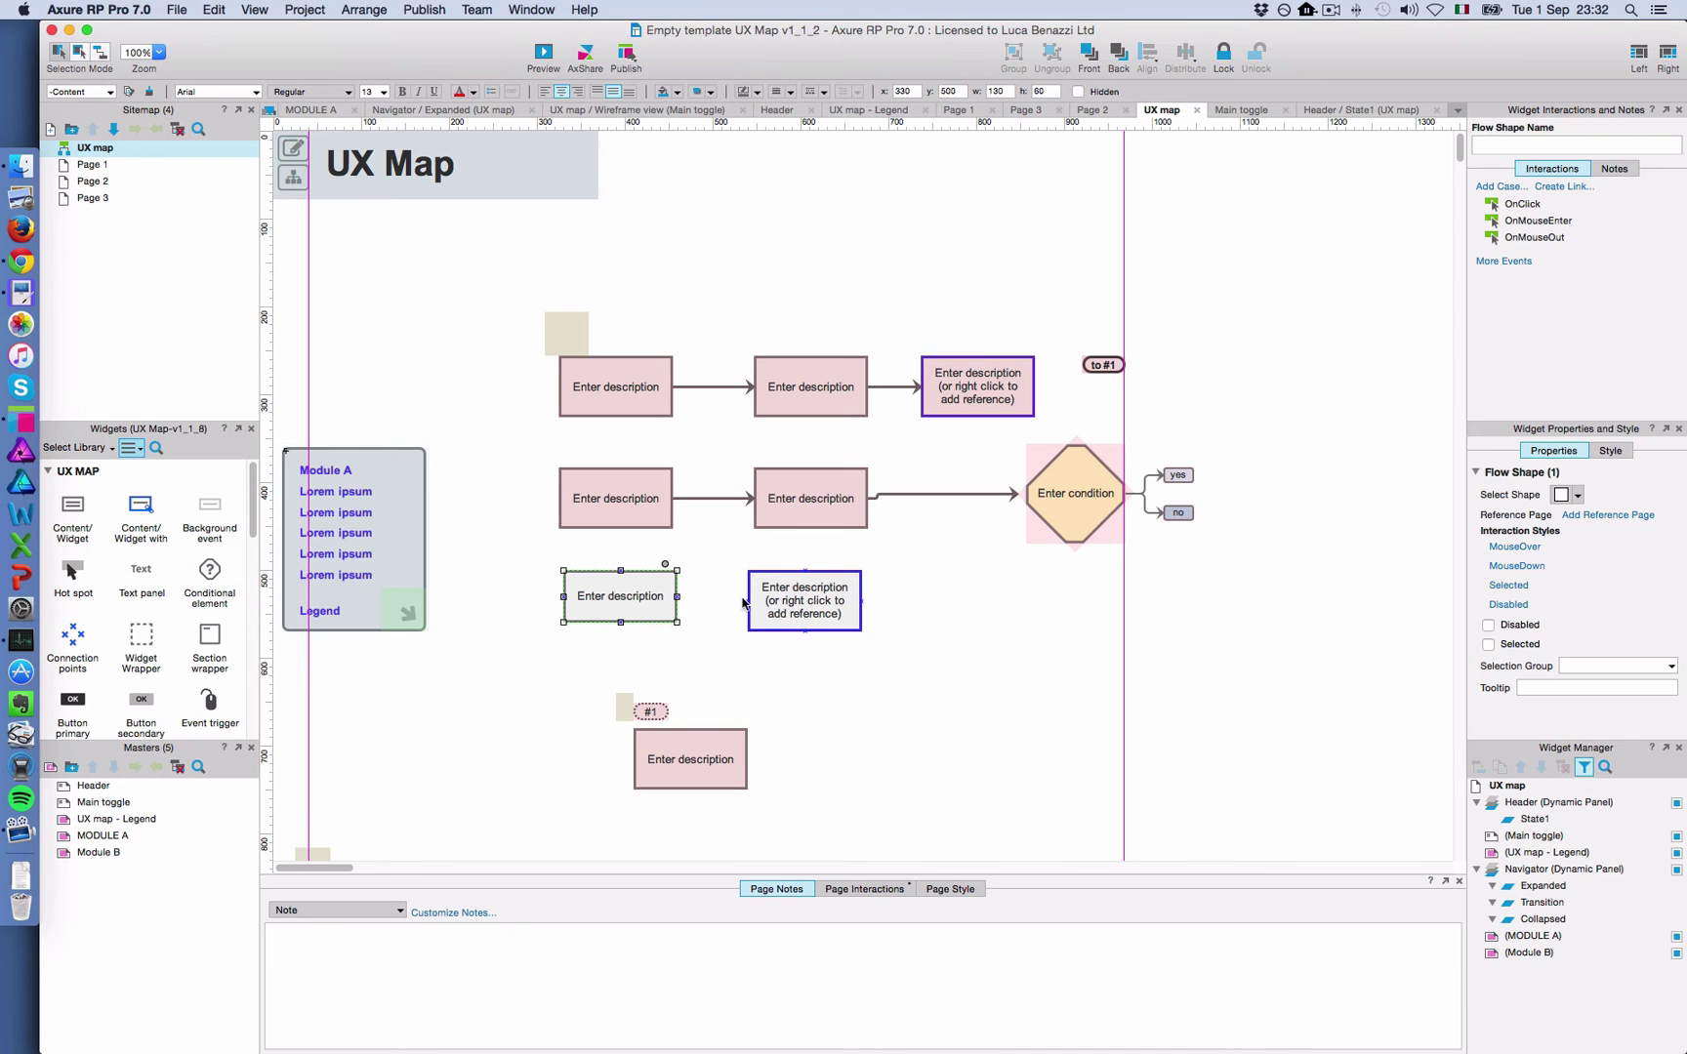
left_click(796, 605)
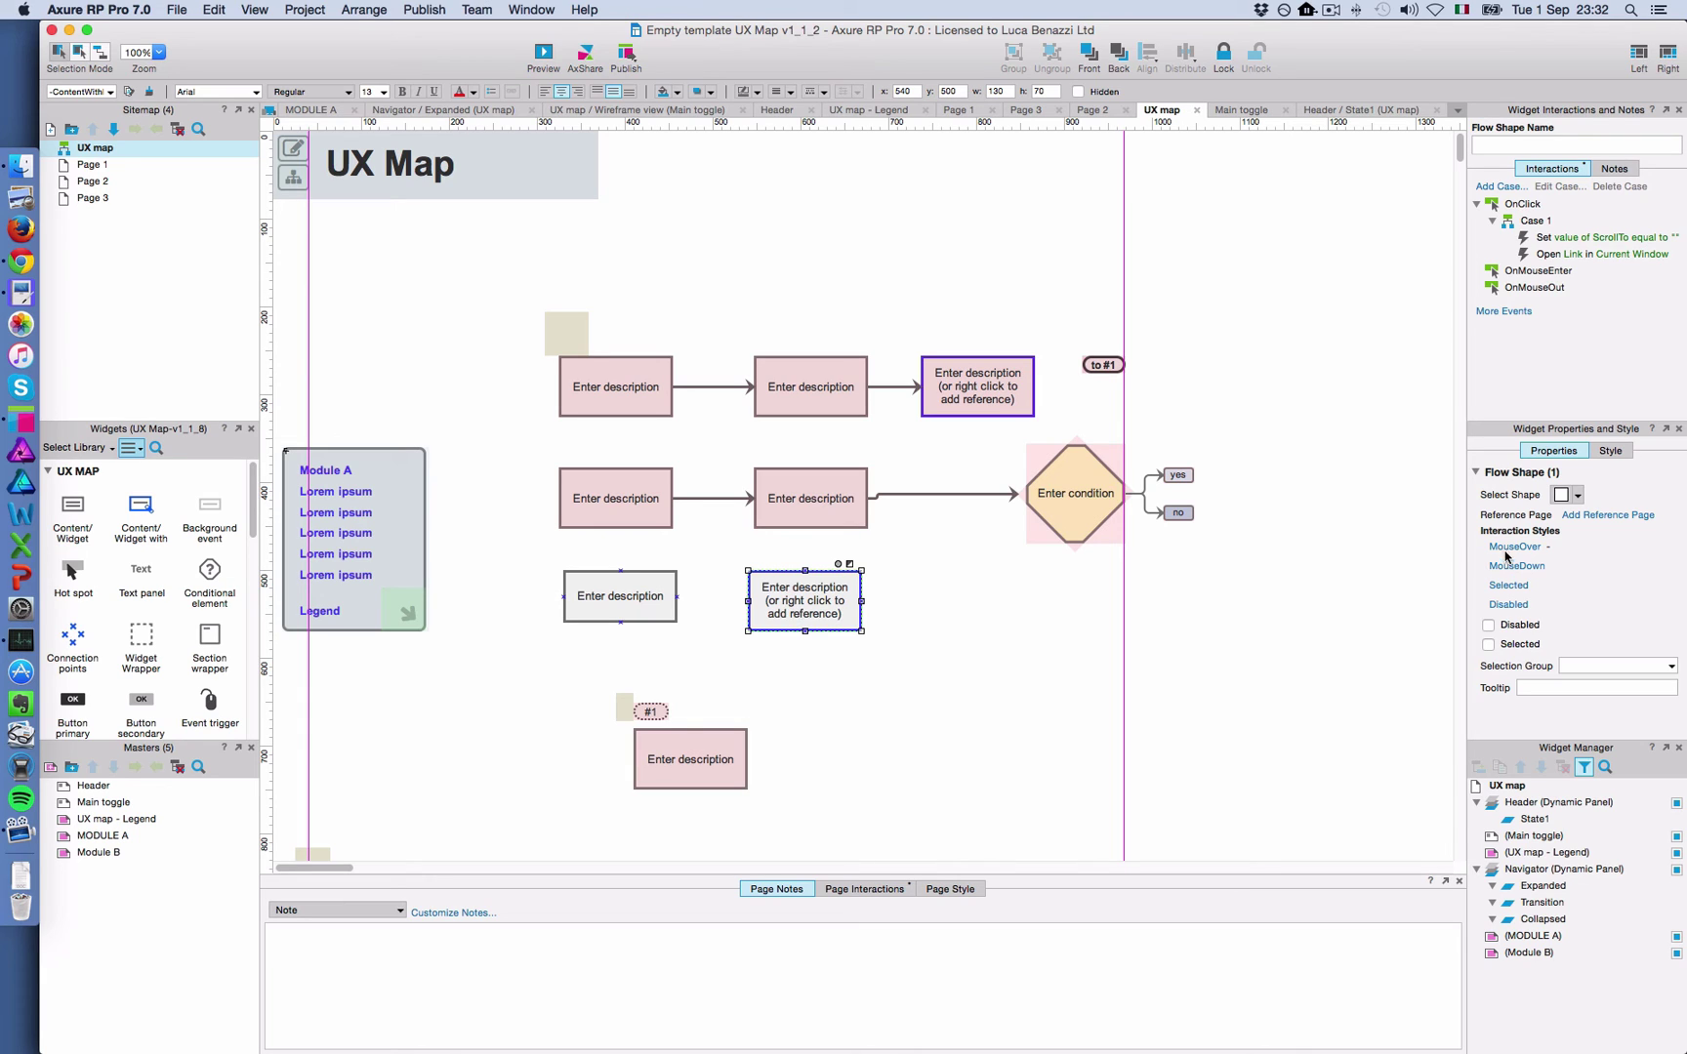
left_click(128, 92)
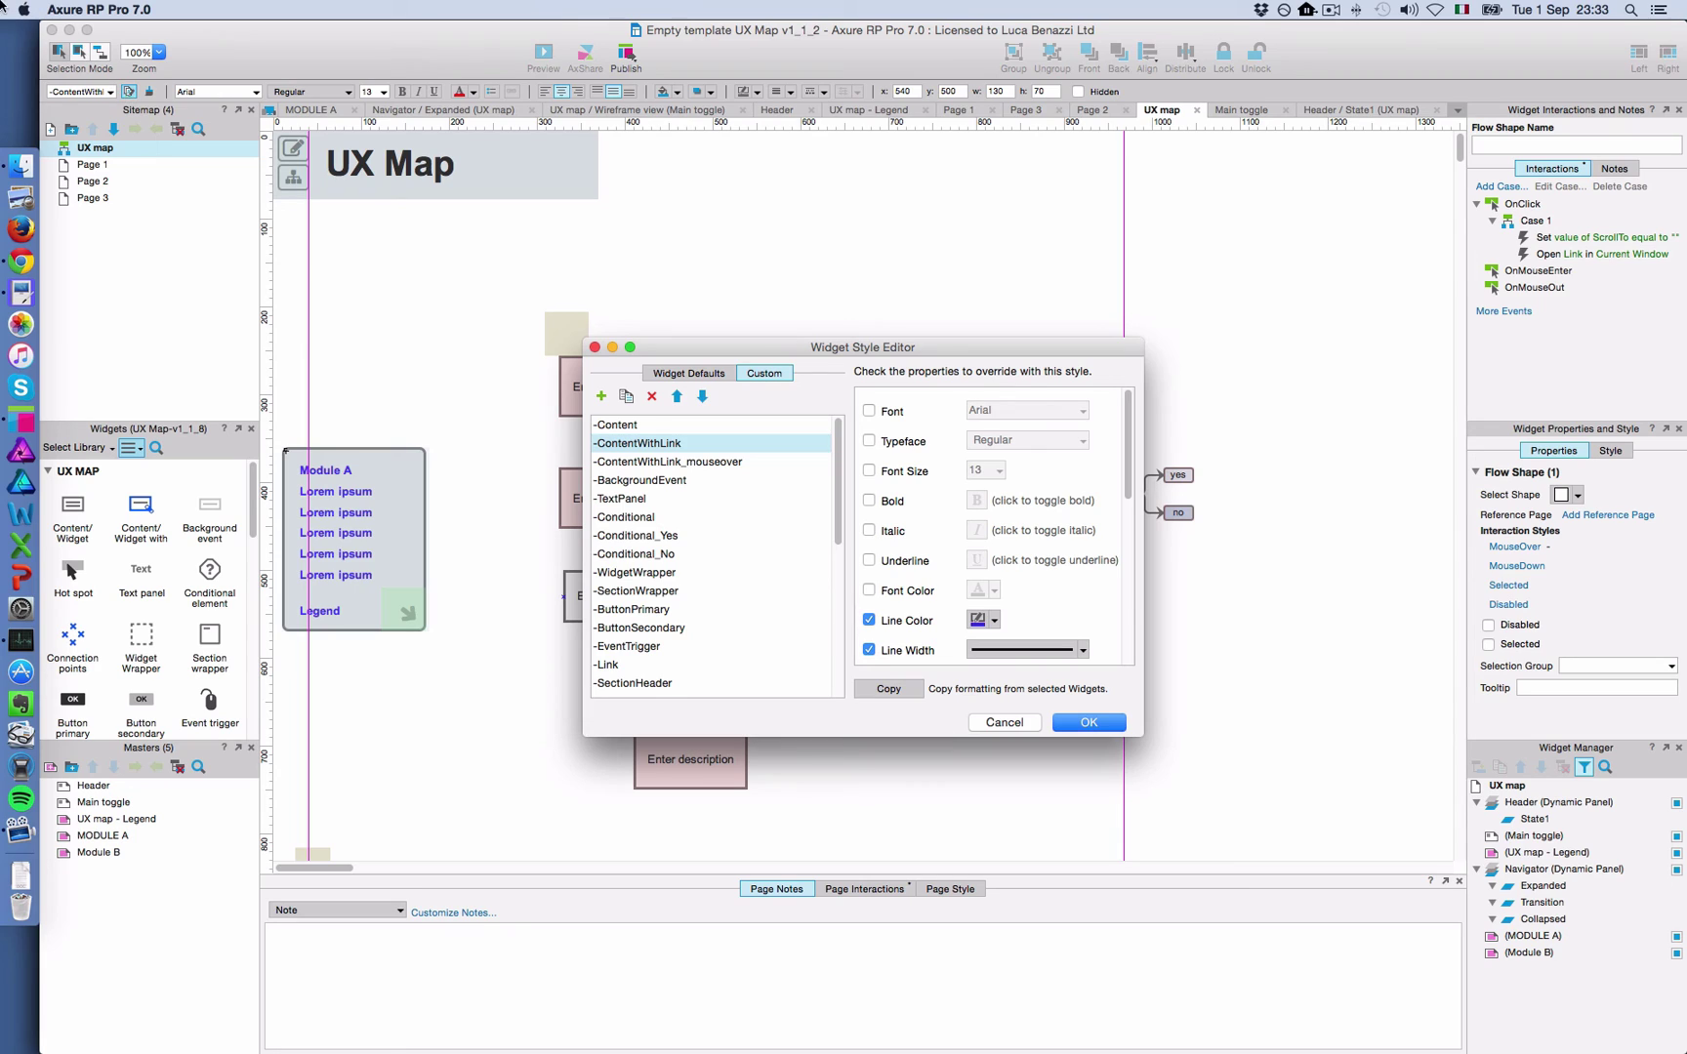
left_click(629, 432)
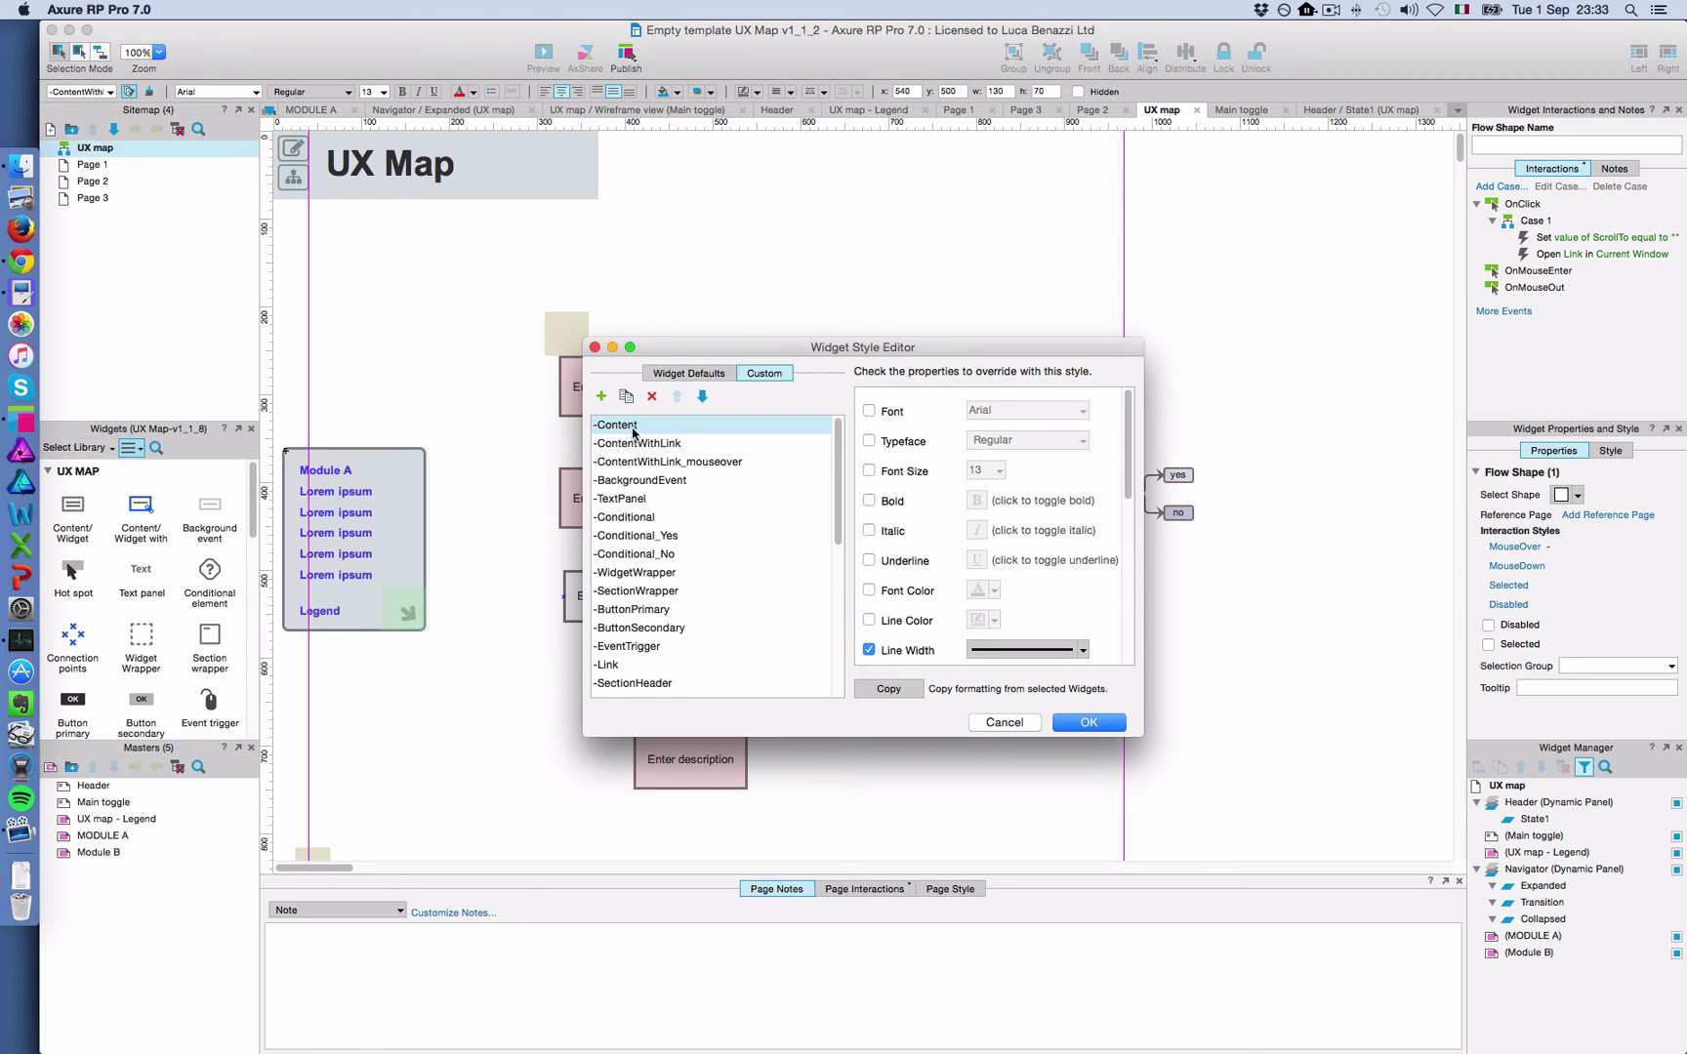
left_click(869, 620)
left_click(994, 621)
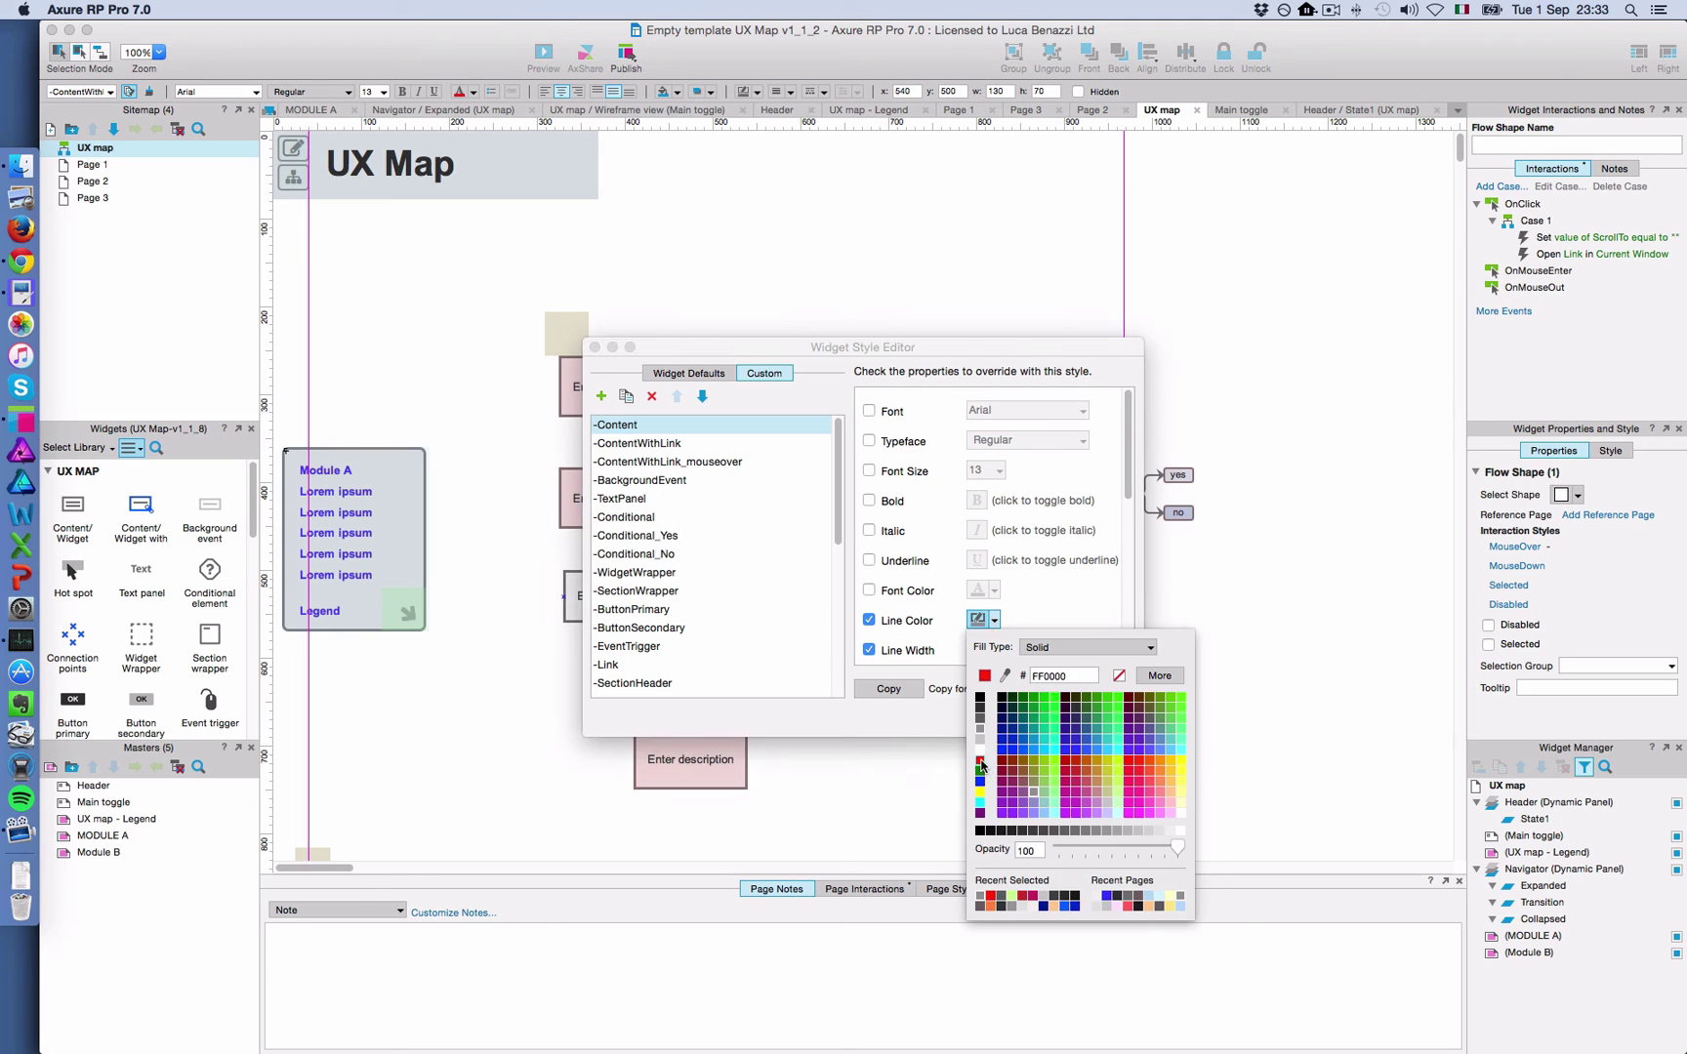
left_click(981, 761)
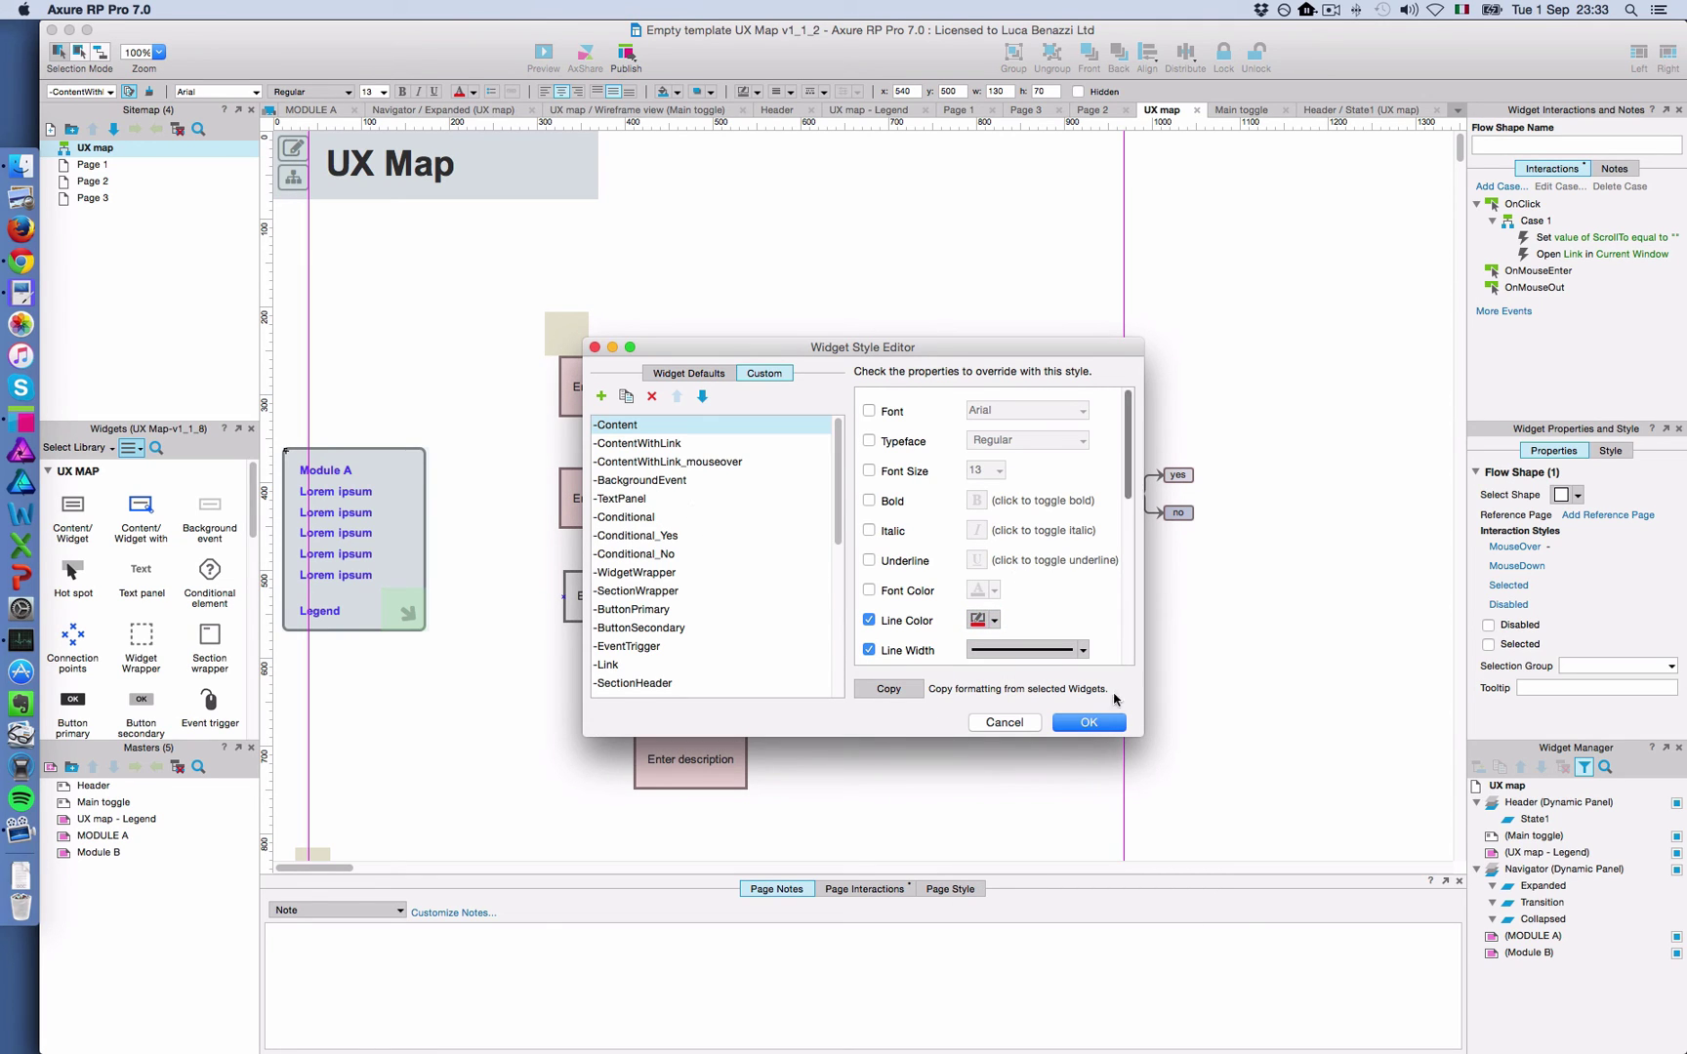
left_click(1083, 724)
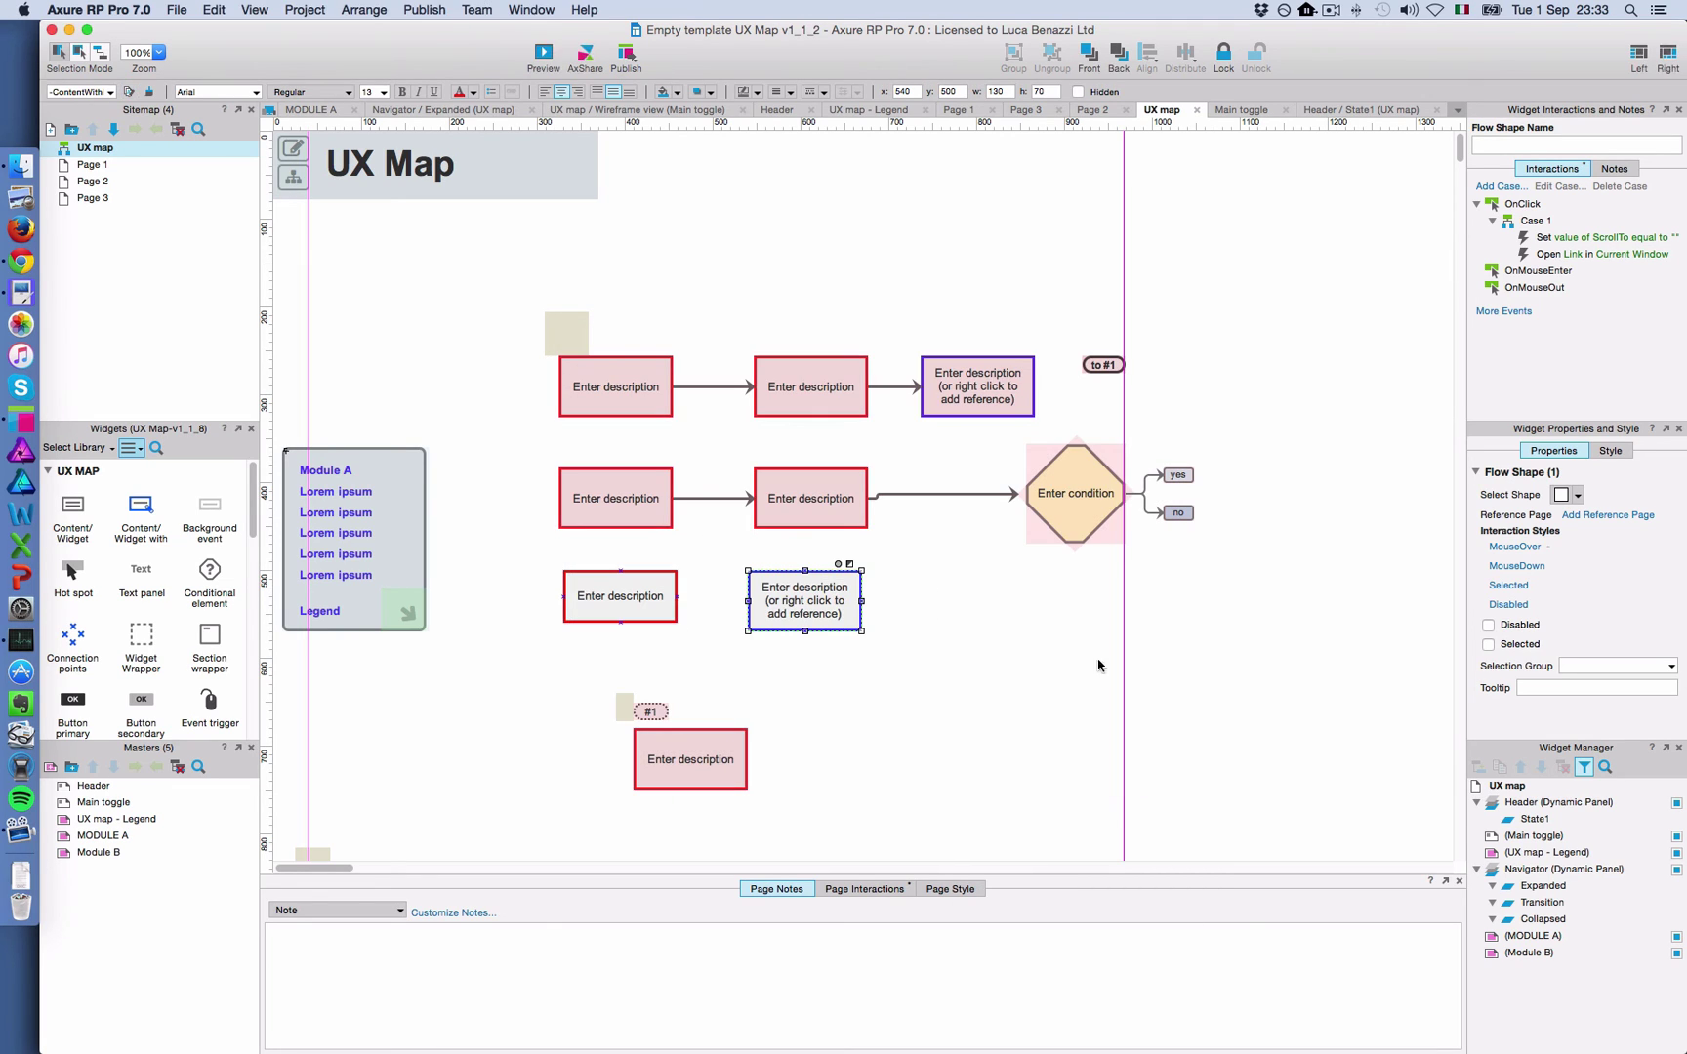
left_click(896, 298)
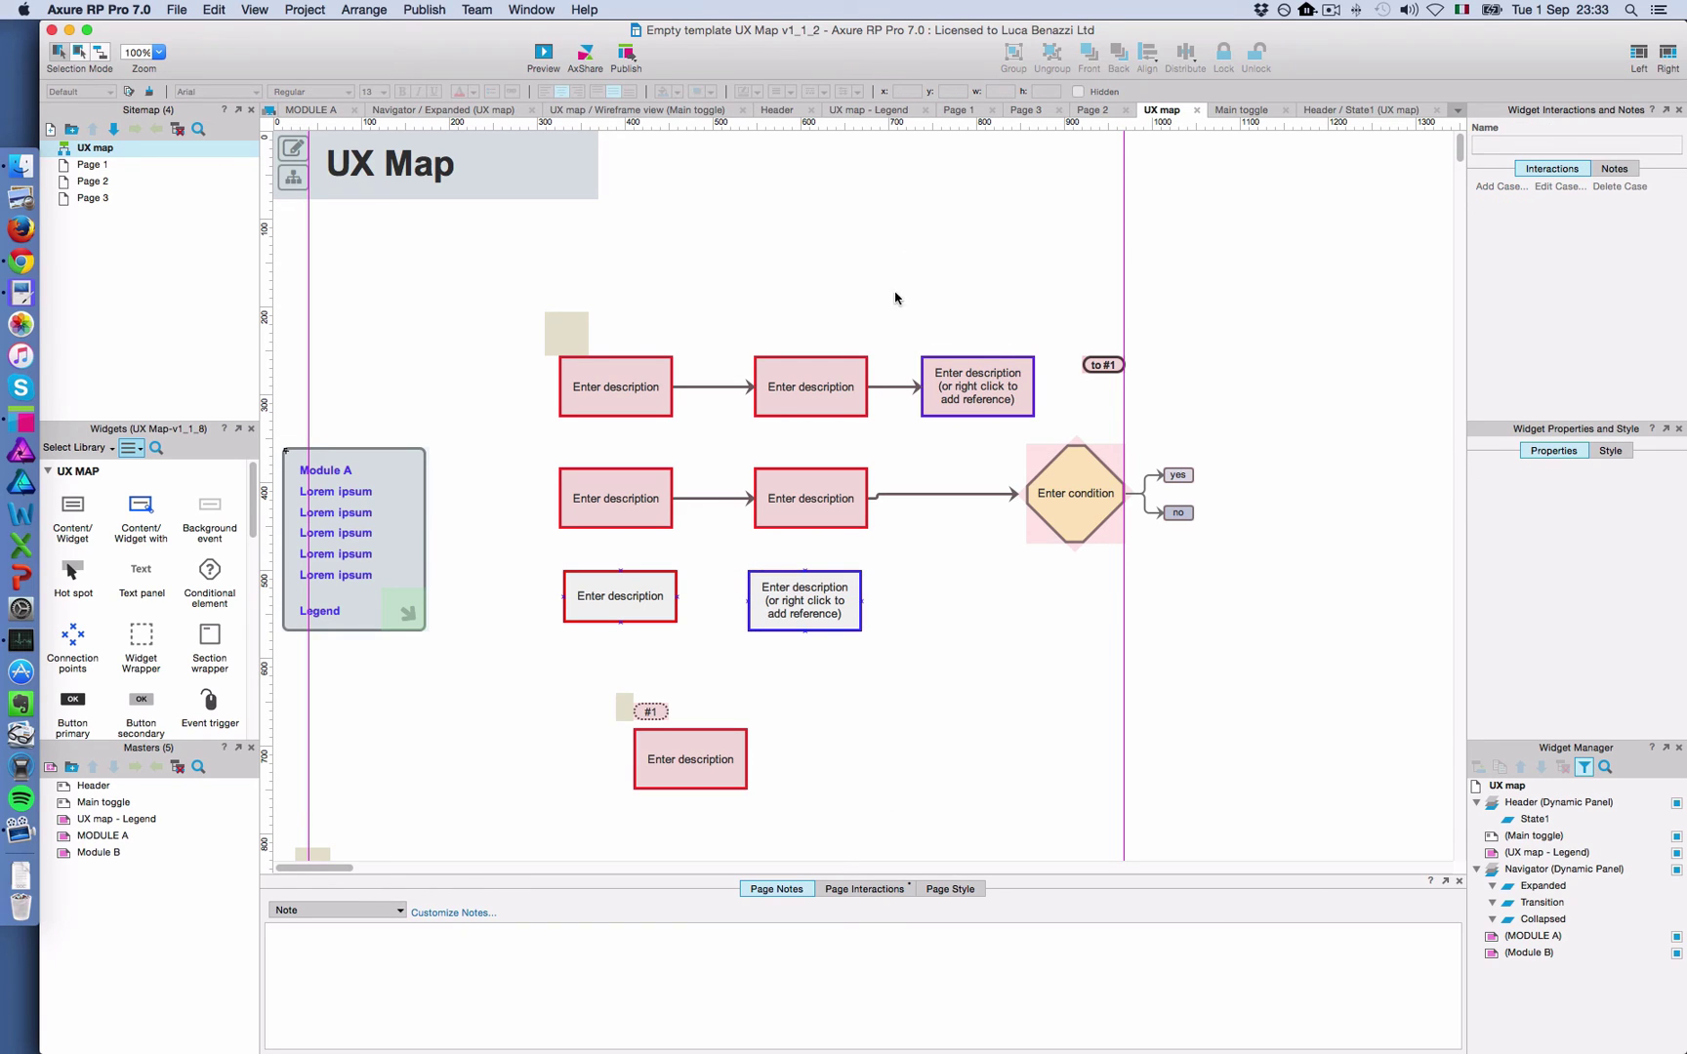
left_click(630, 403)
left_click(914, 629)
scroll(1006, 641, "right", 1)
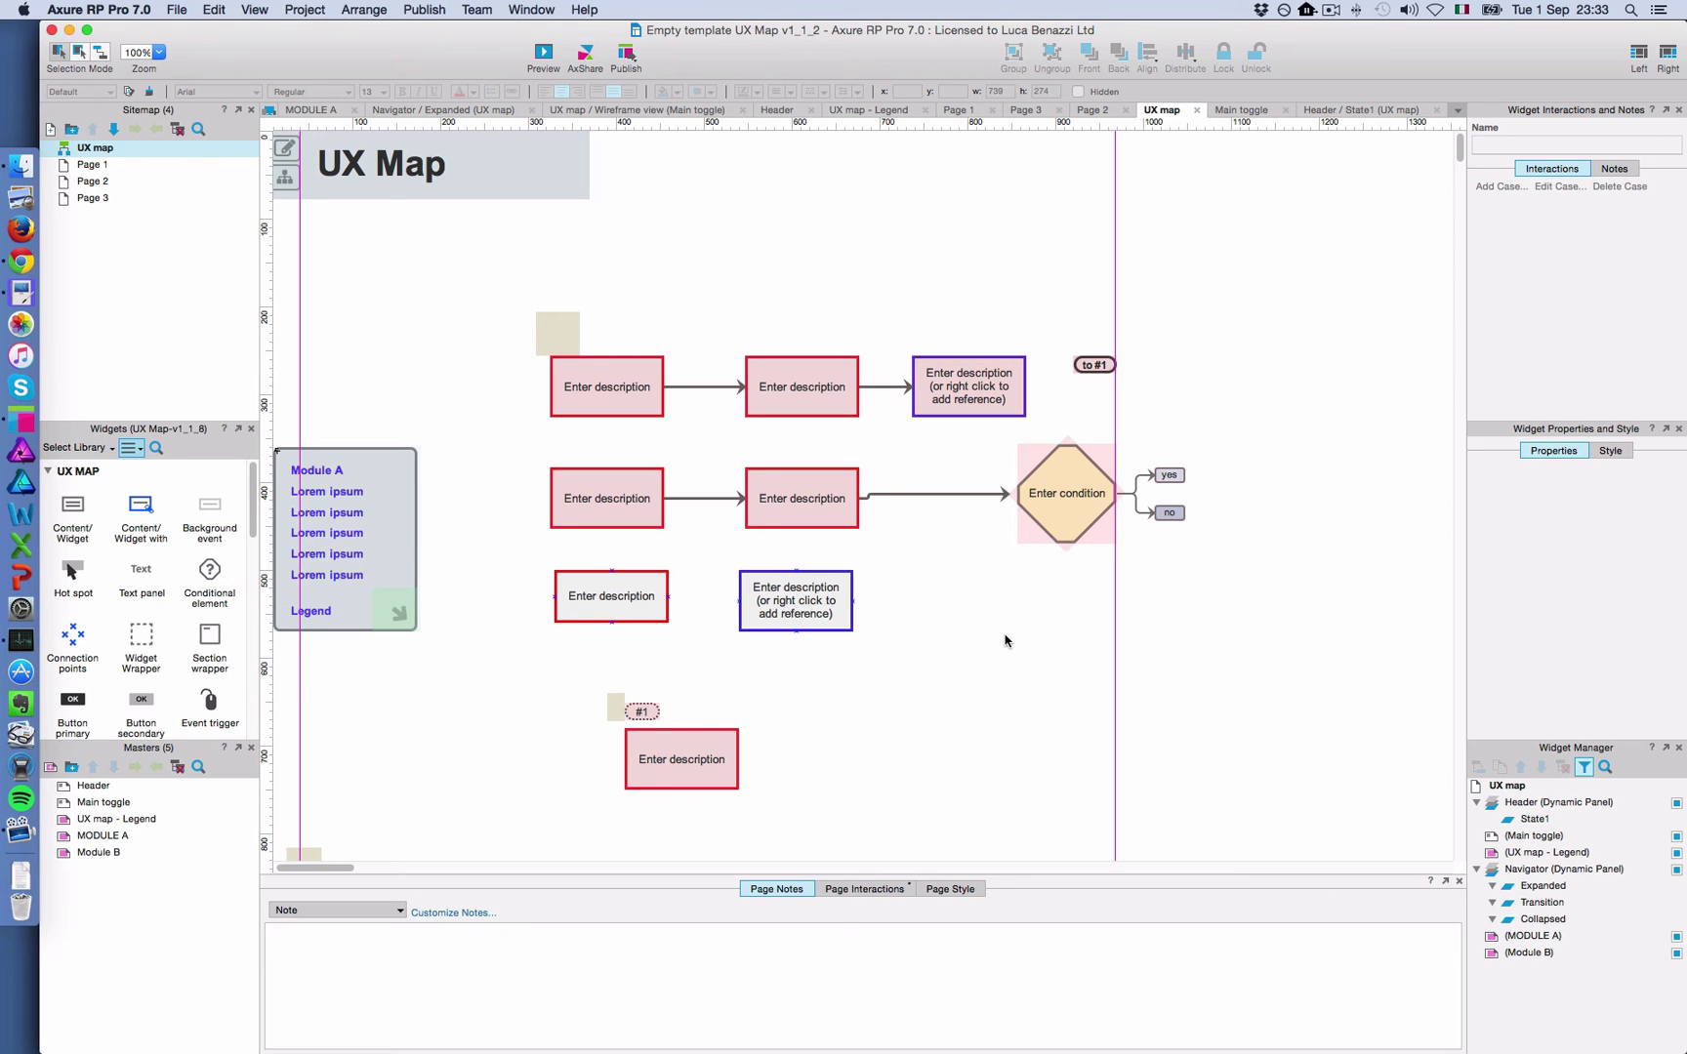
left_click(130, 448)
left_click(175, 526)
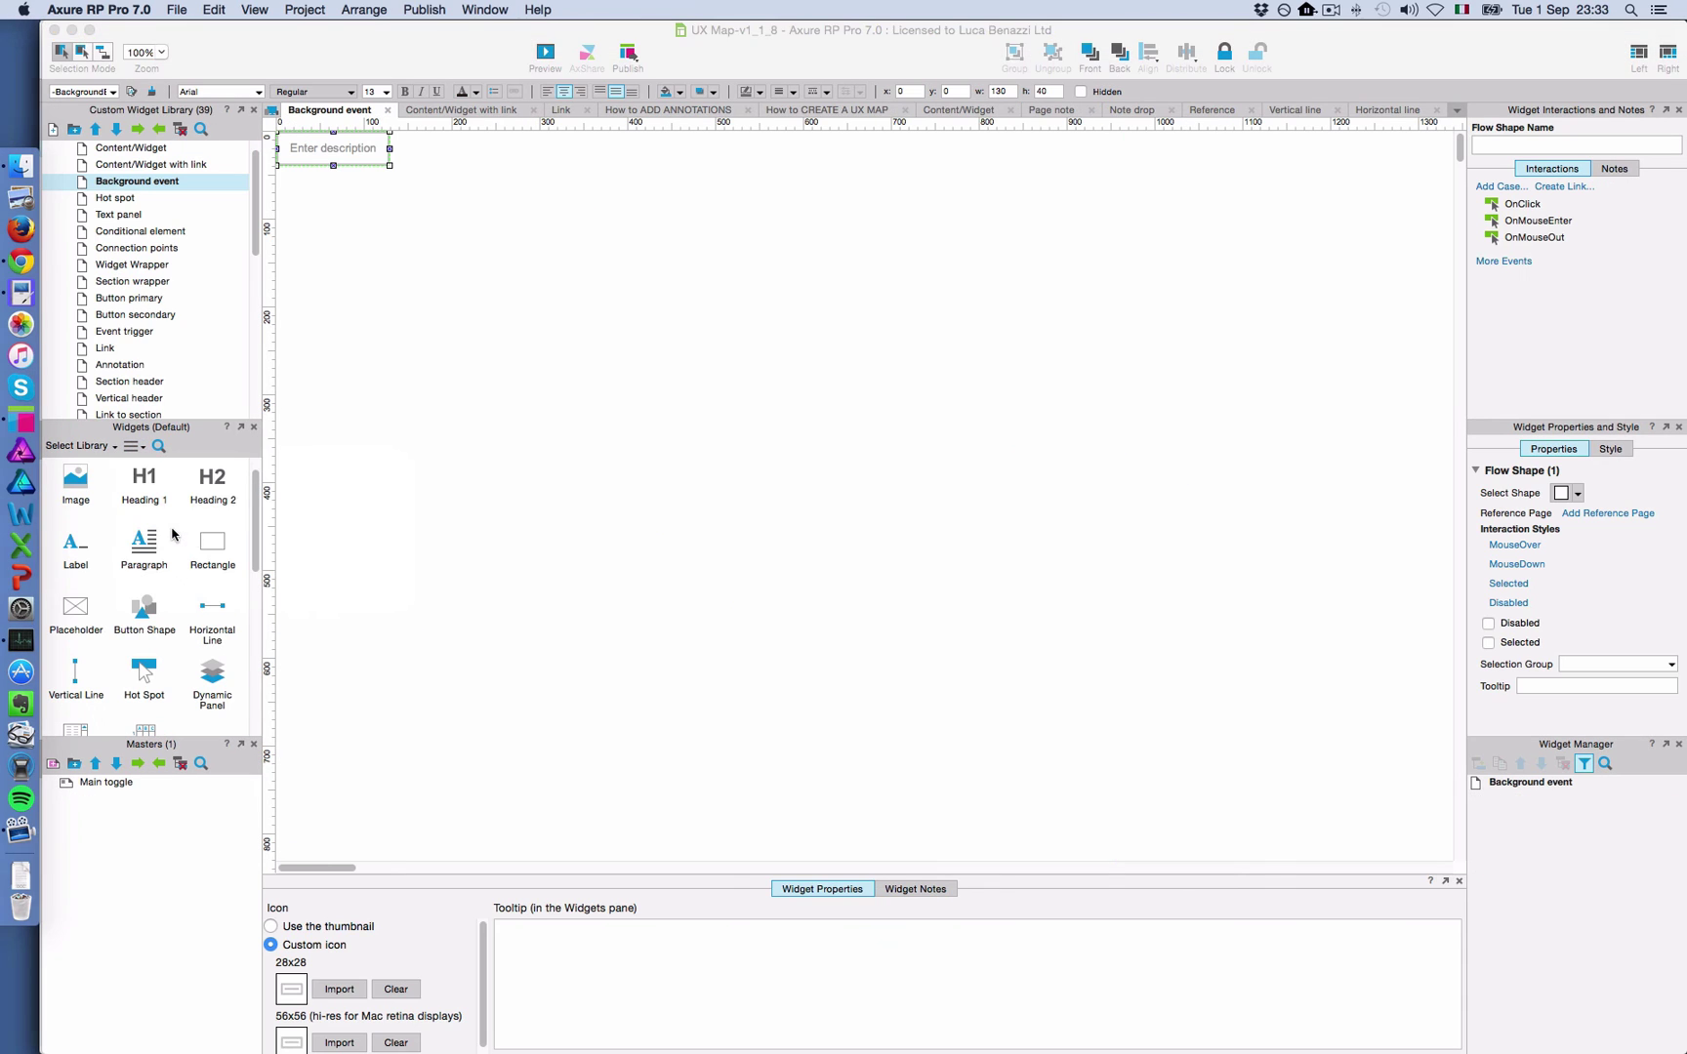
left_click(131, 91)
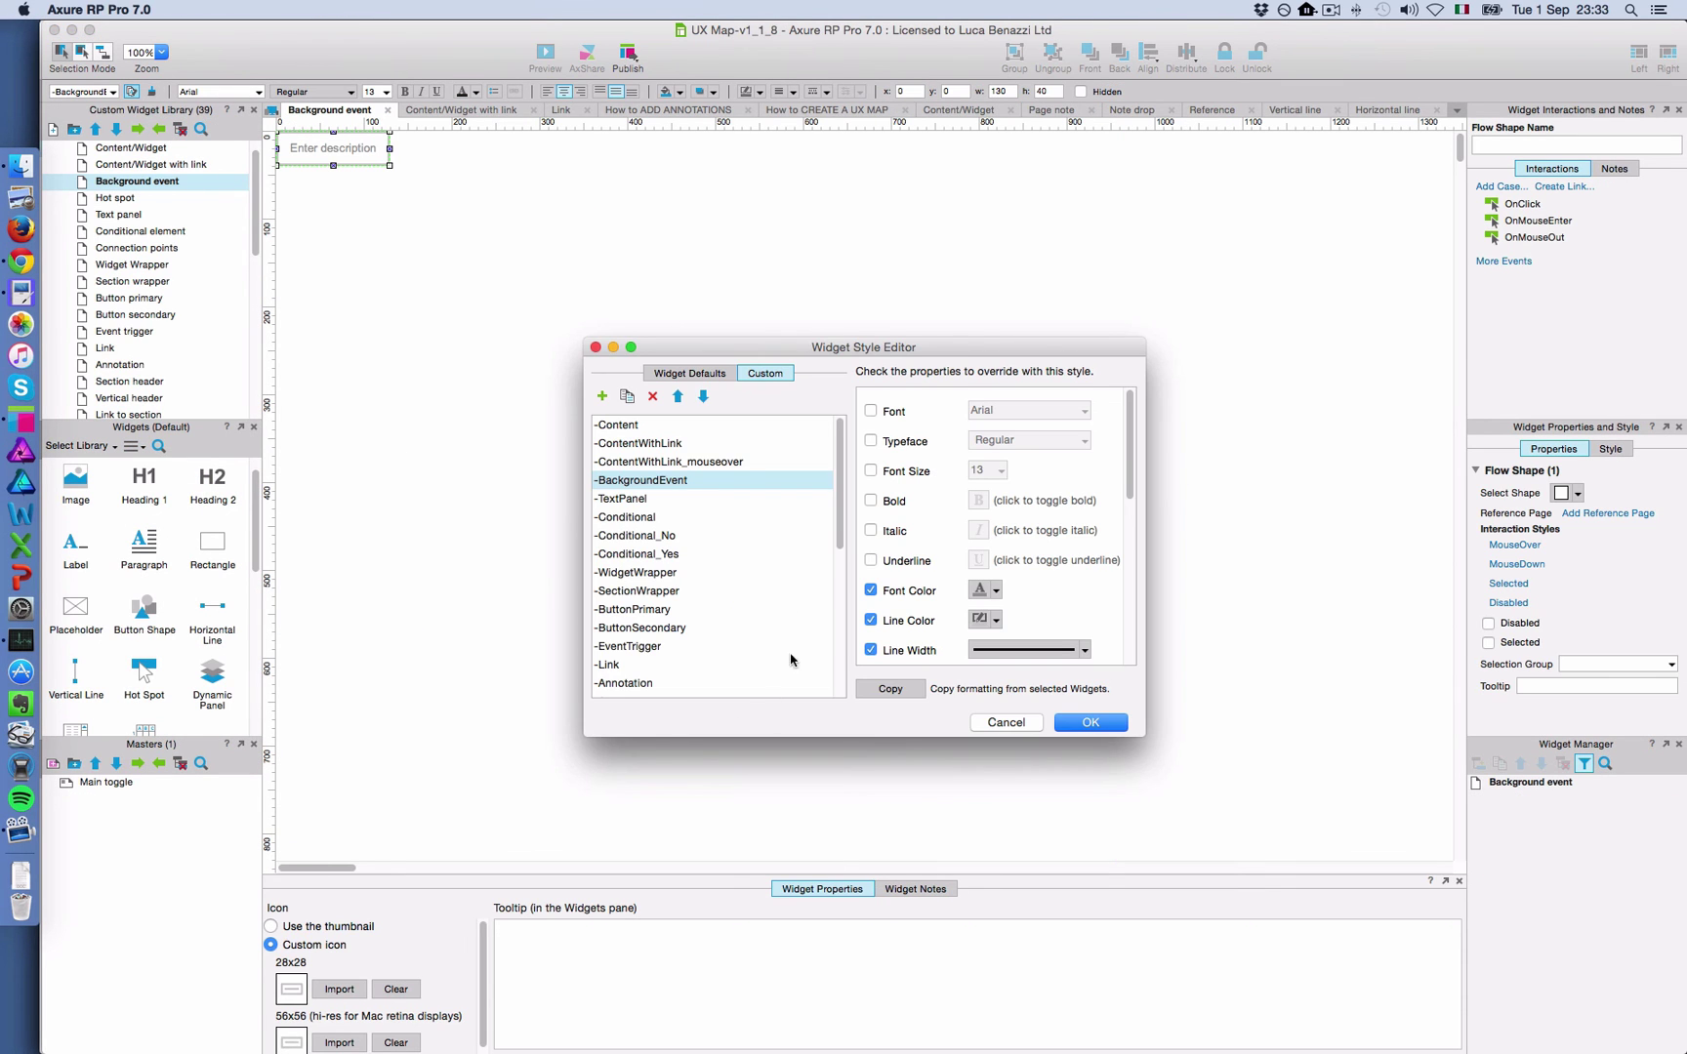
scroll(722, 550, "down", 5)
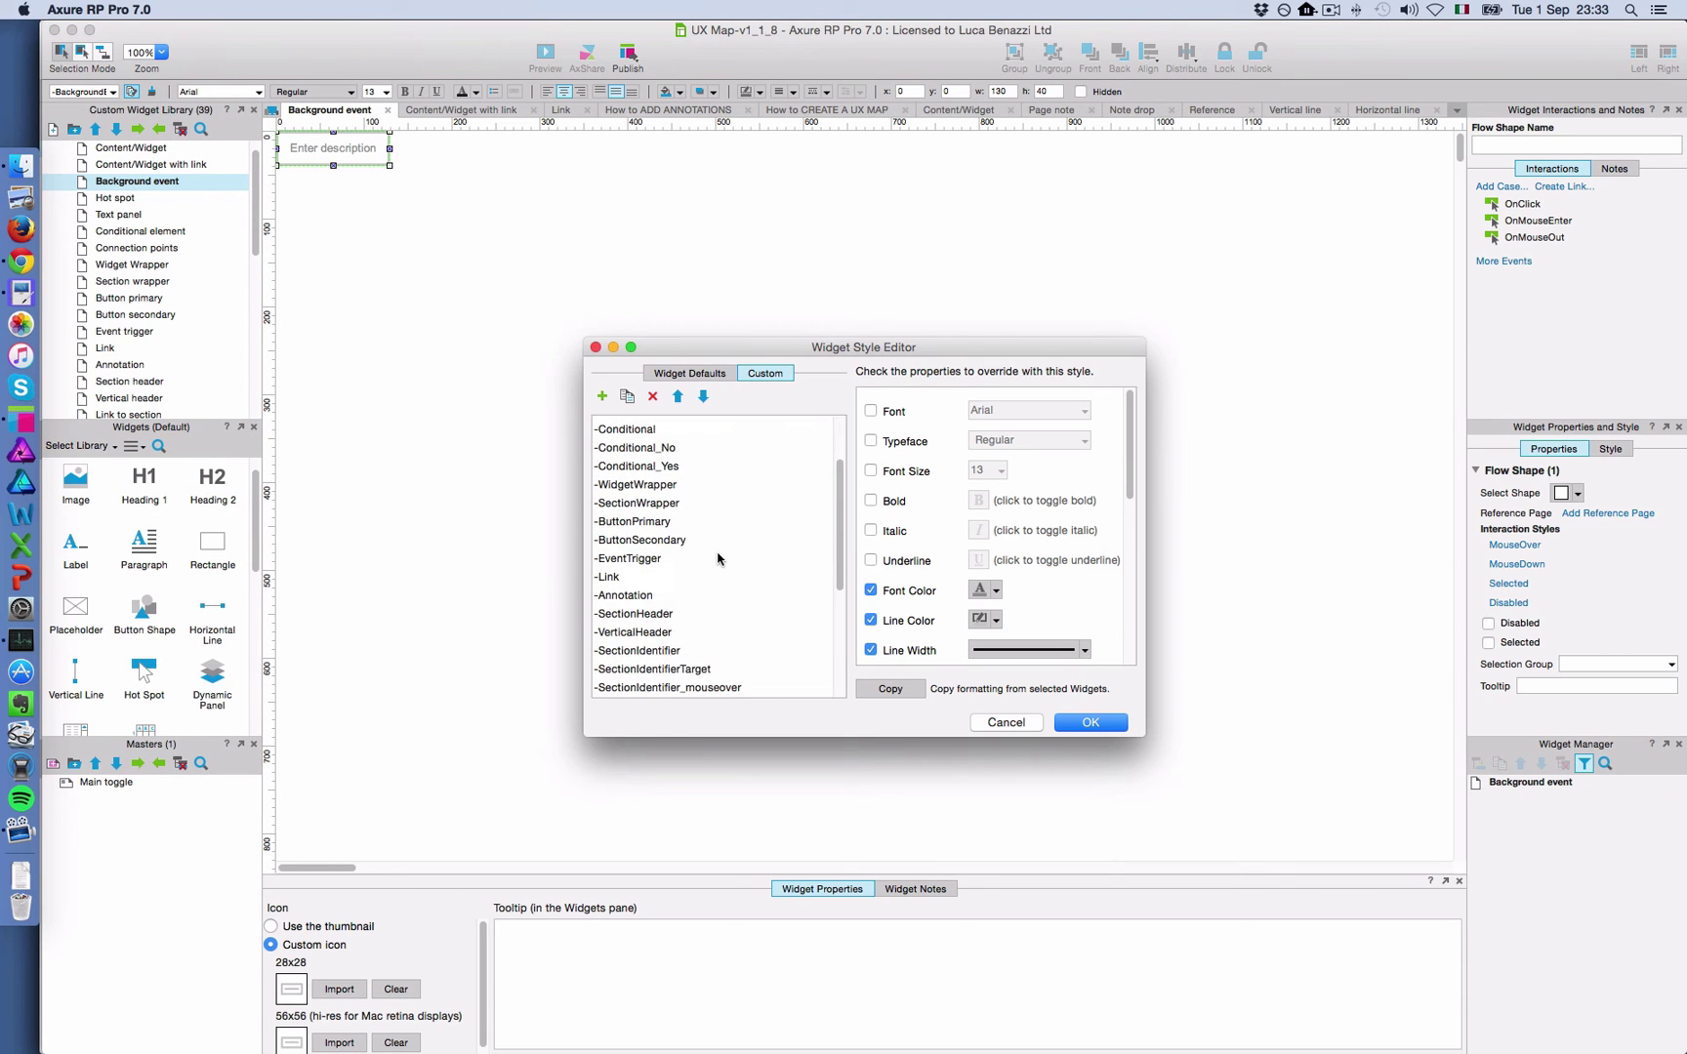
left_click(1008, 723)
key("ctrl+Down")
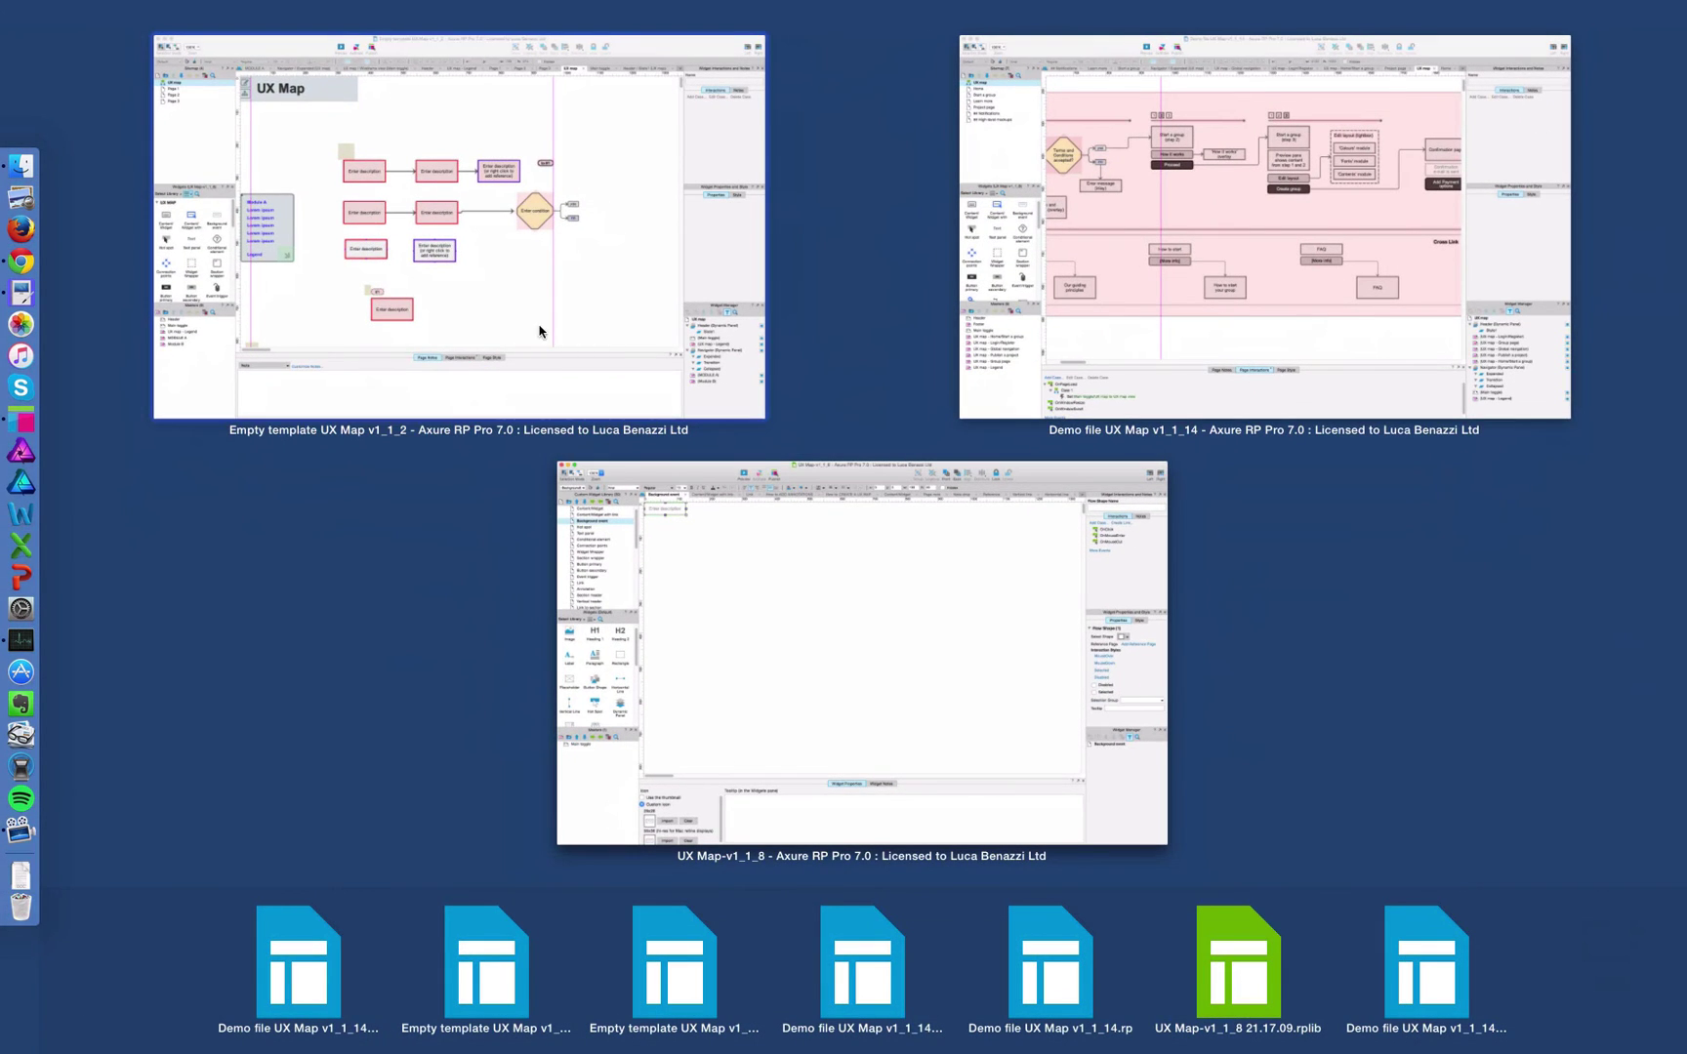
left_click(752, 430)
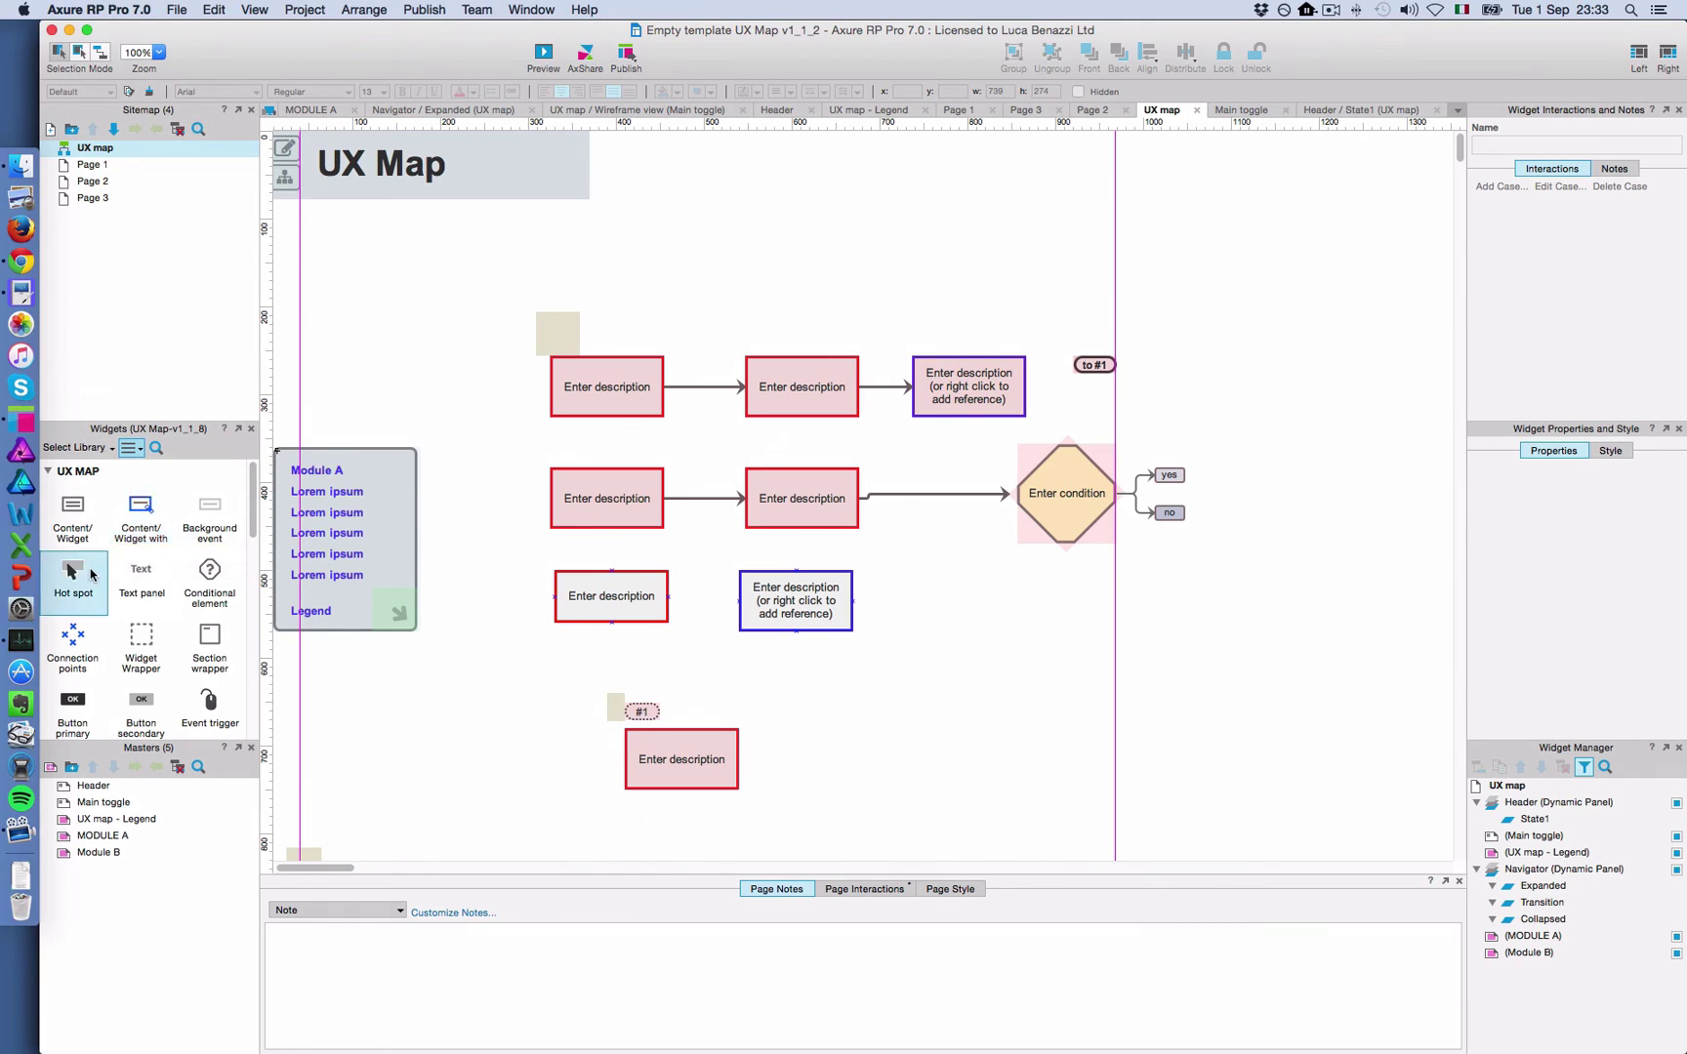
Place a hot spot and a background event shape right of the blue box, then inspect MODULE A's scroll action
left_click_drag(67, 574, 933, 618)
left_click_drag(210, 516, 984, 623)
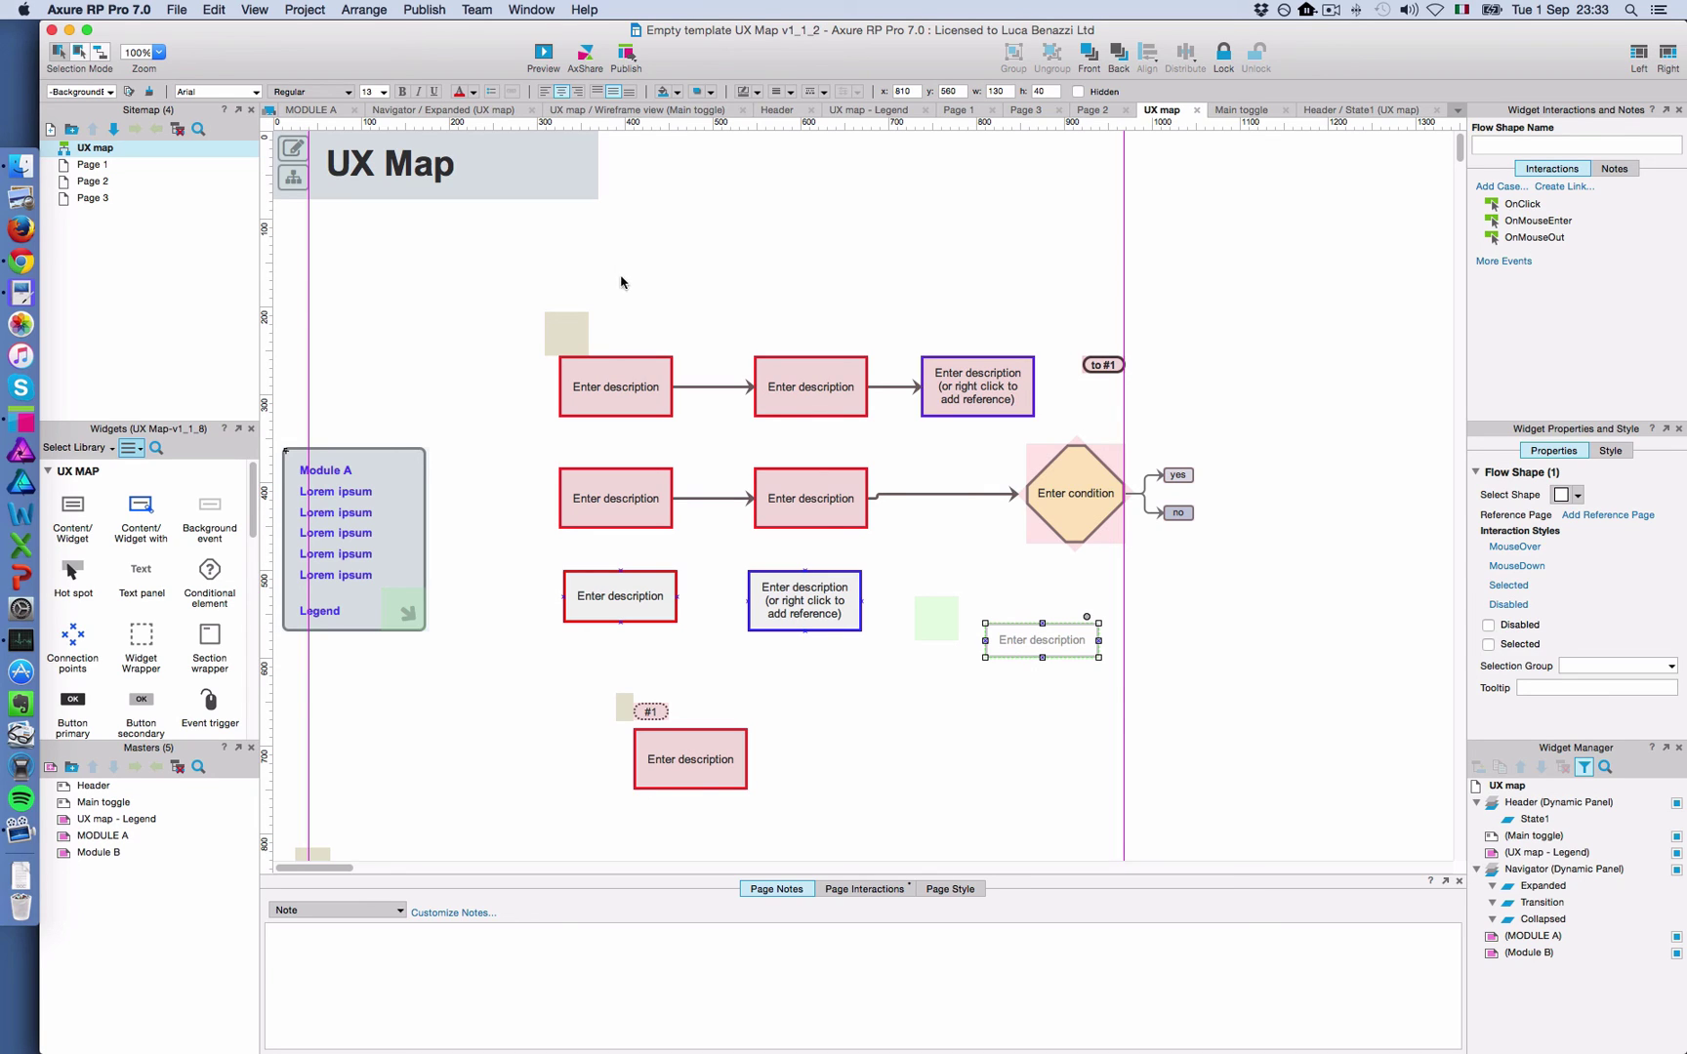
left_click(707, 387)
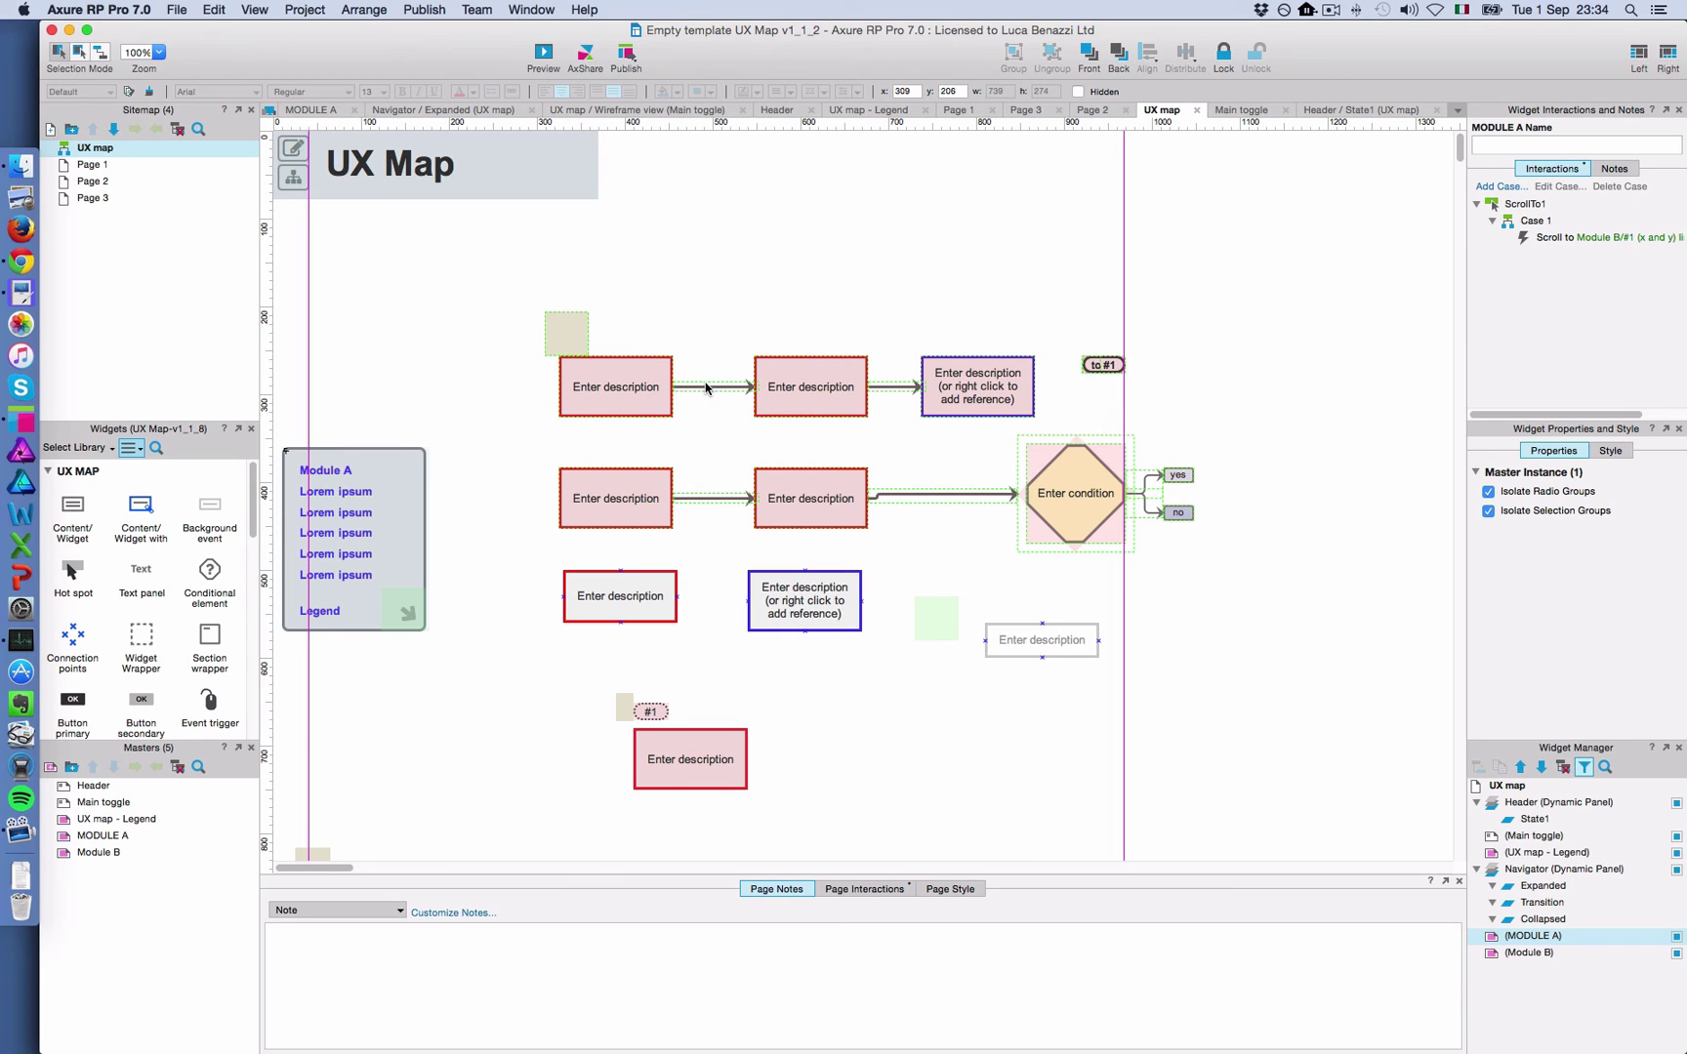
left_click(702, 423)
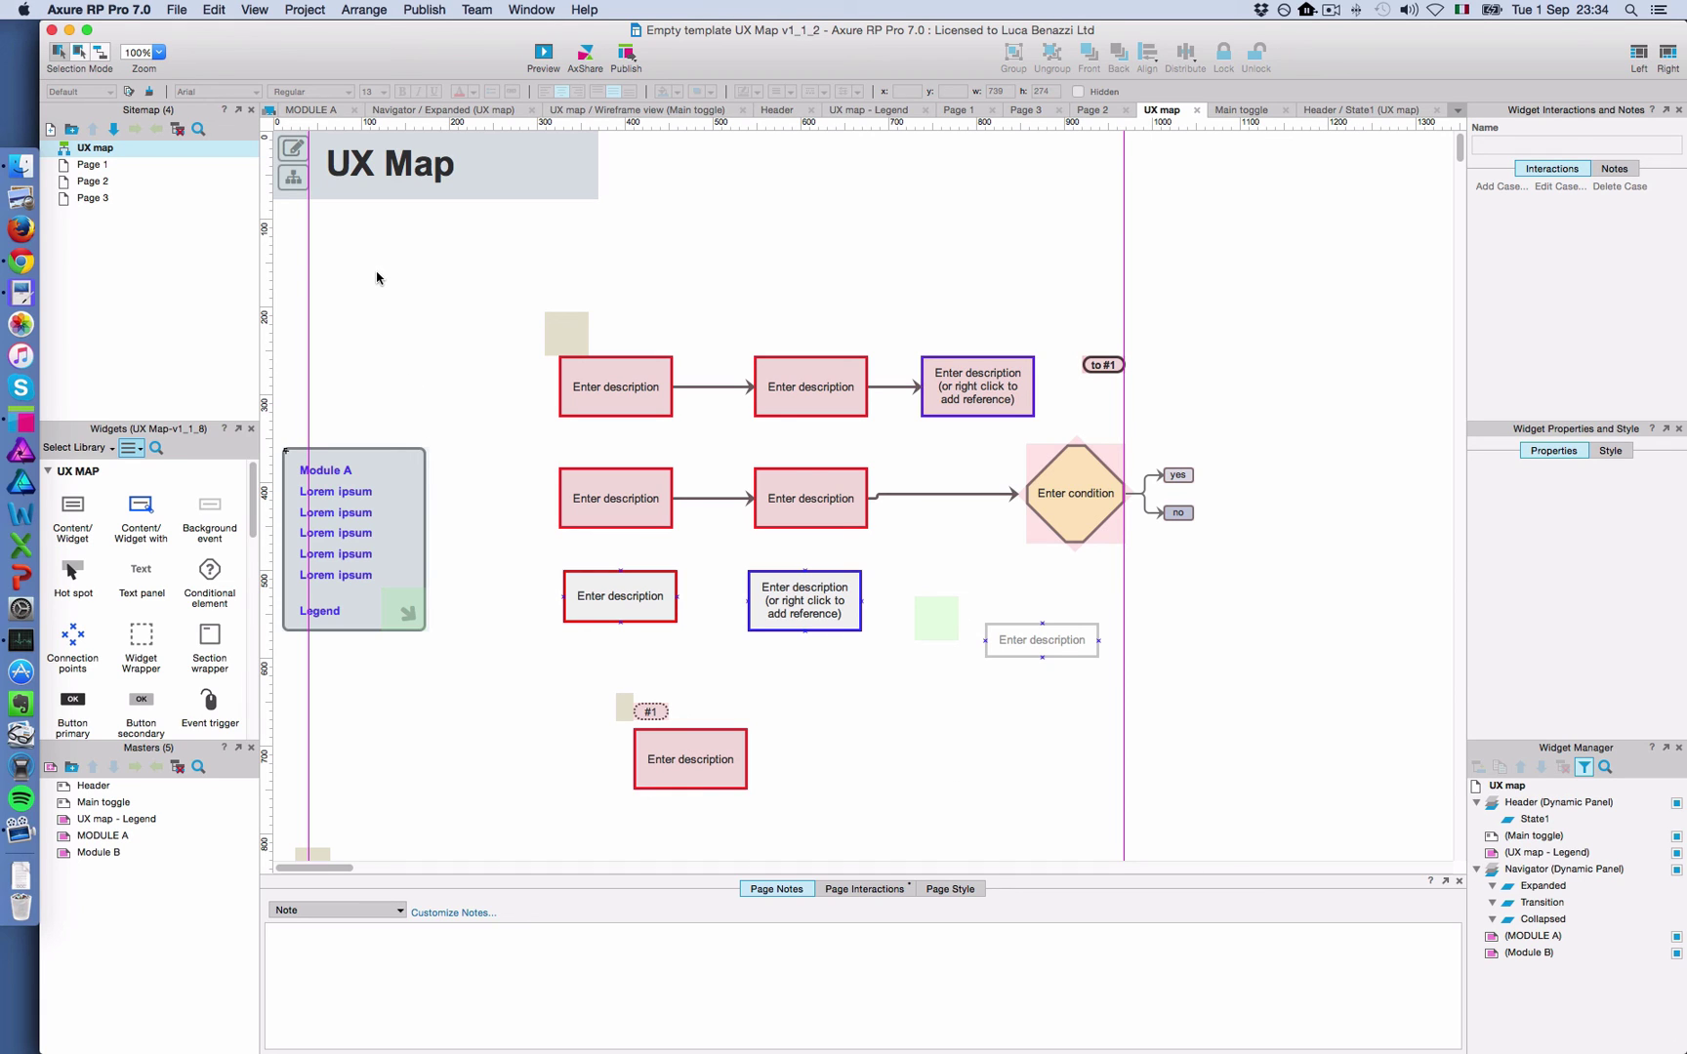
In the Chrome prototype preview, use the orange sitemap toggle to reach Page 1, then return to Axure
left_click(20, 262)
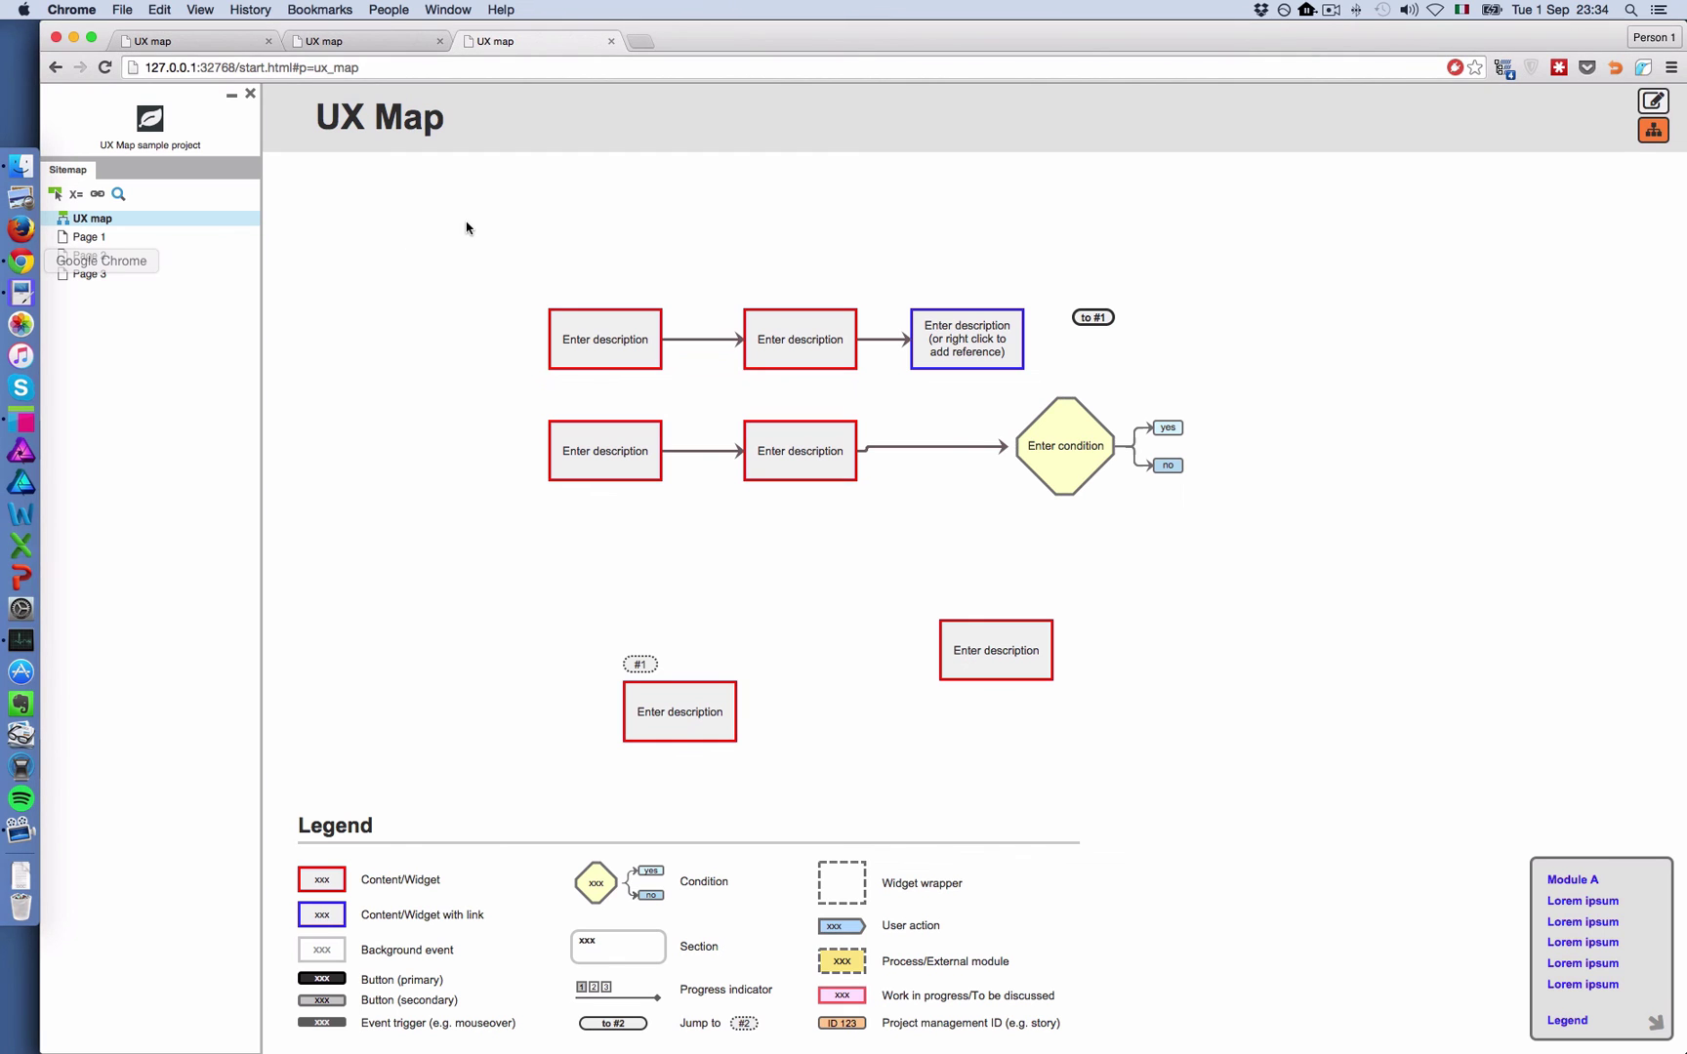
left_click(1657, 136)
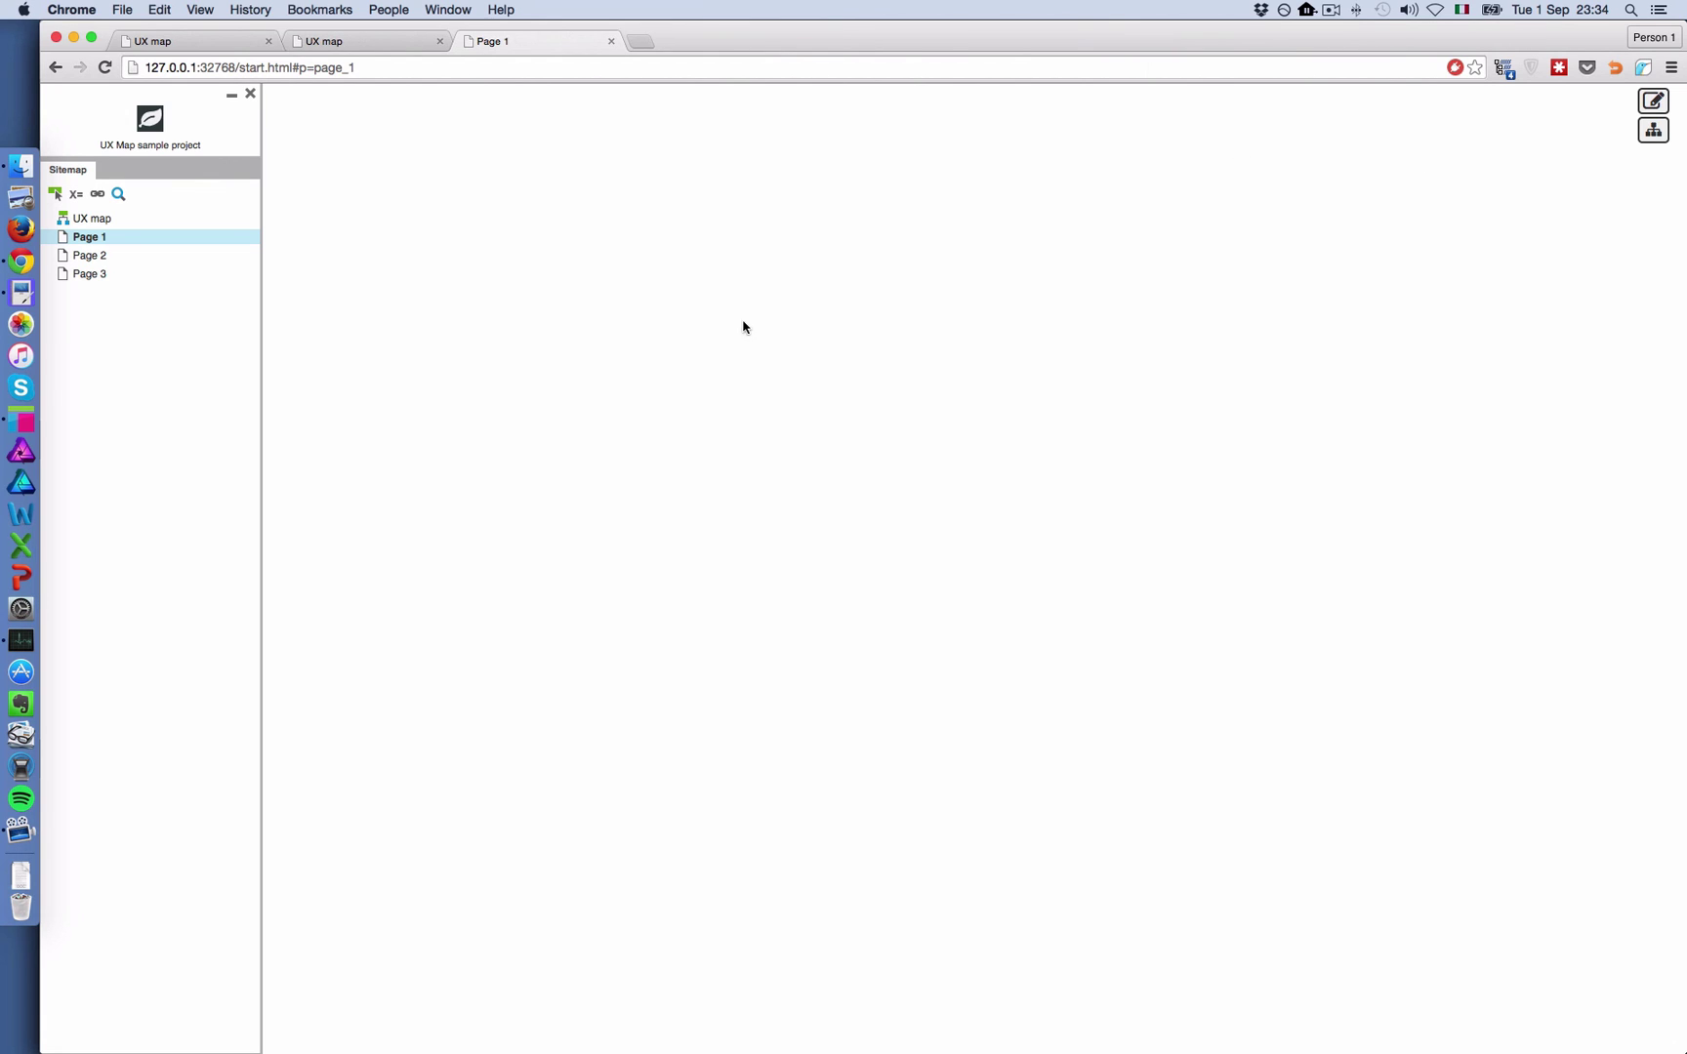
key("super+Tab")
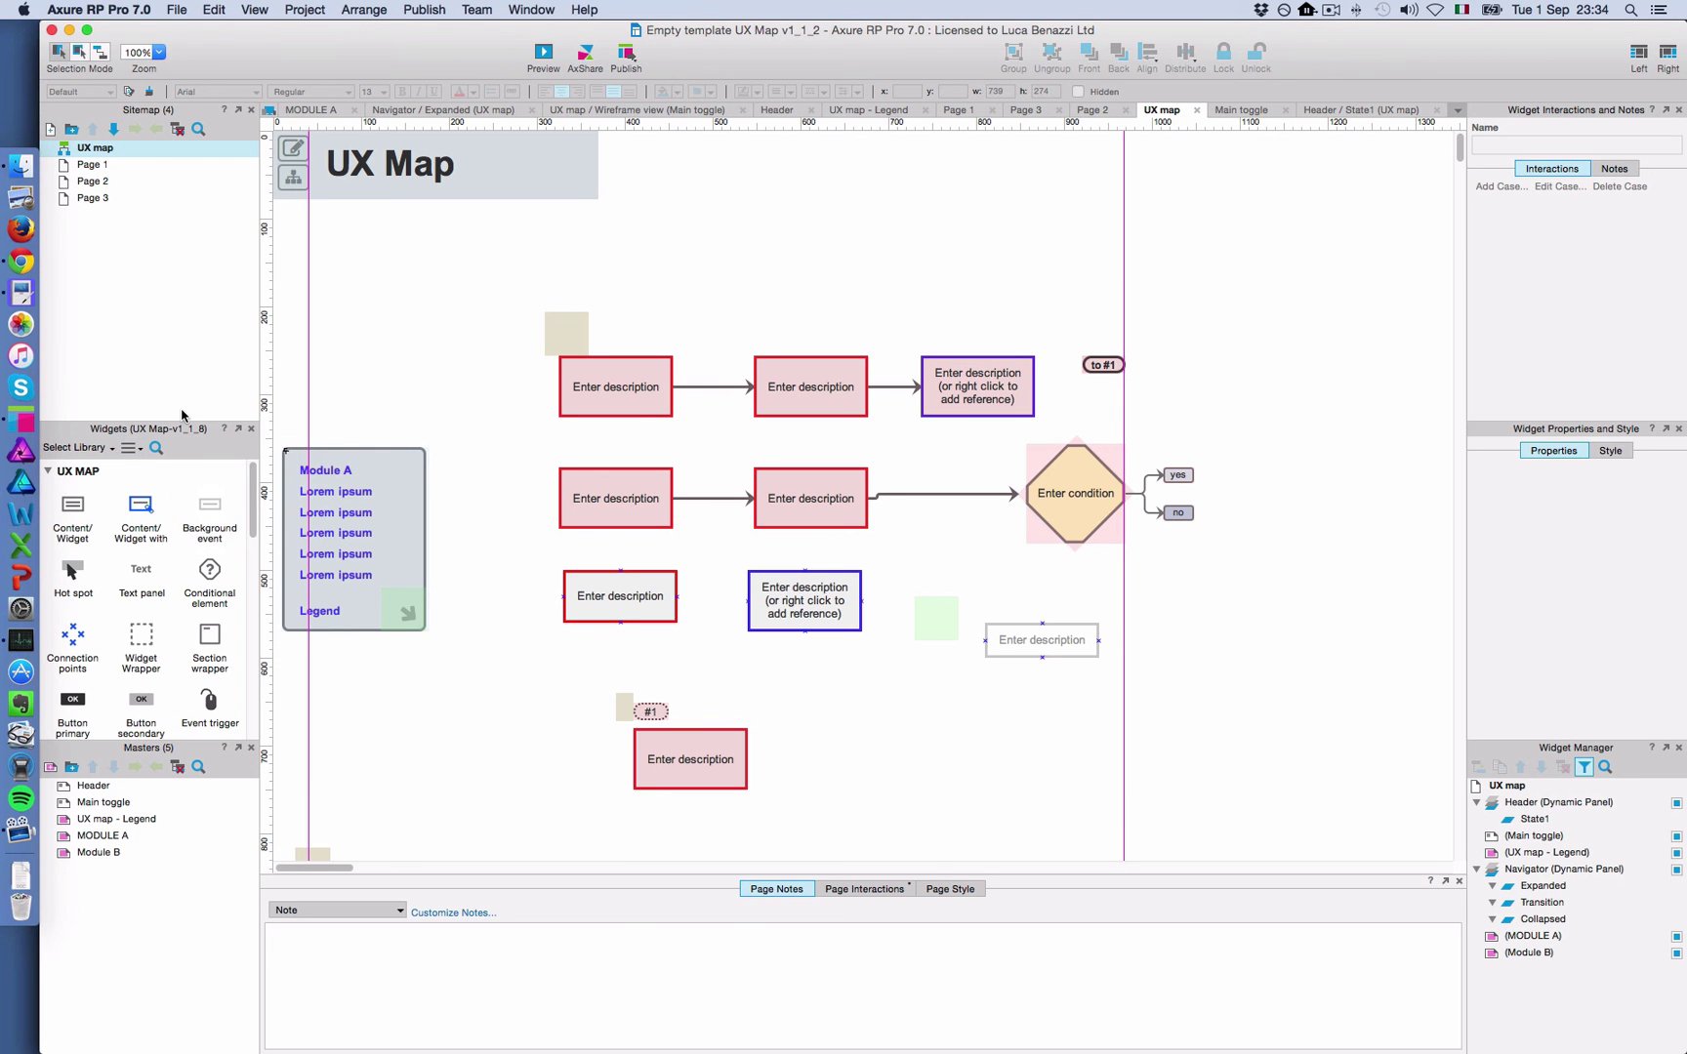
scroll(184, 628, "down", 10)
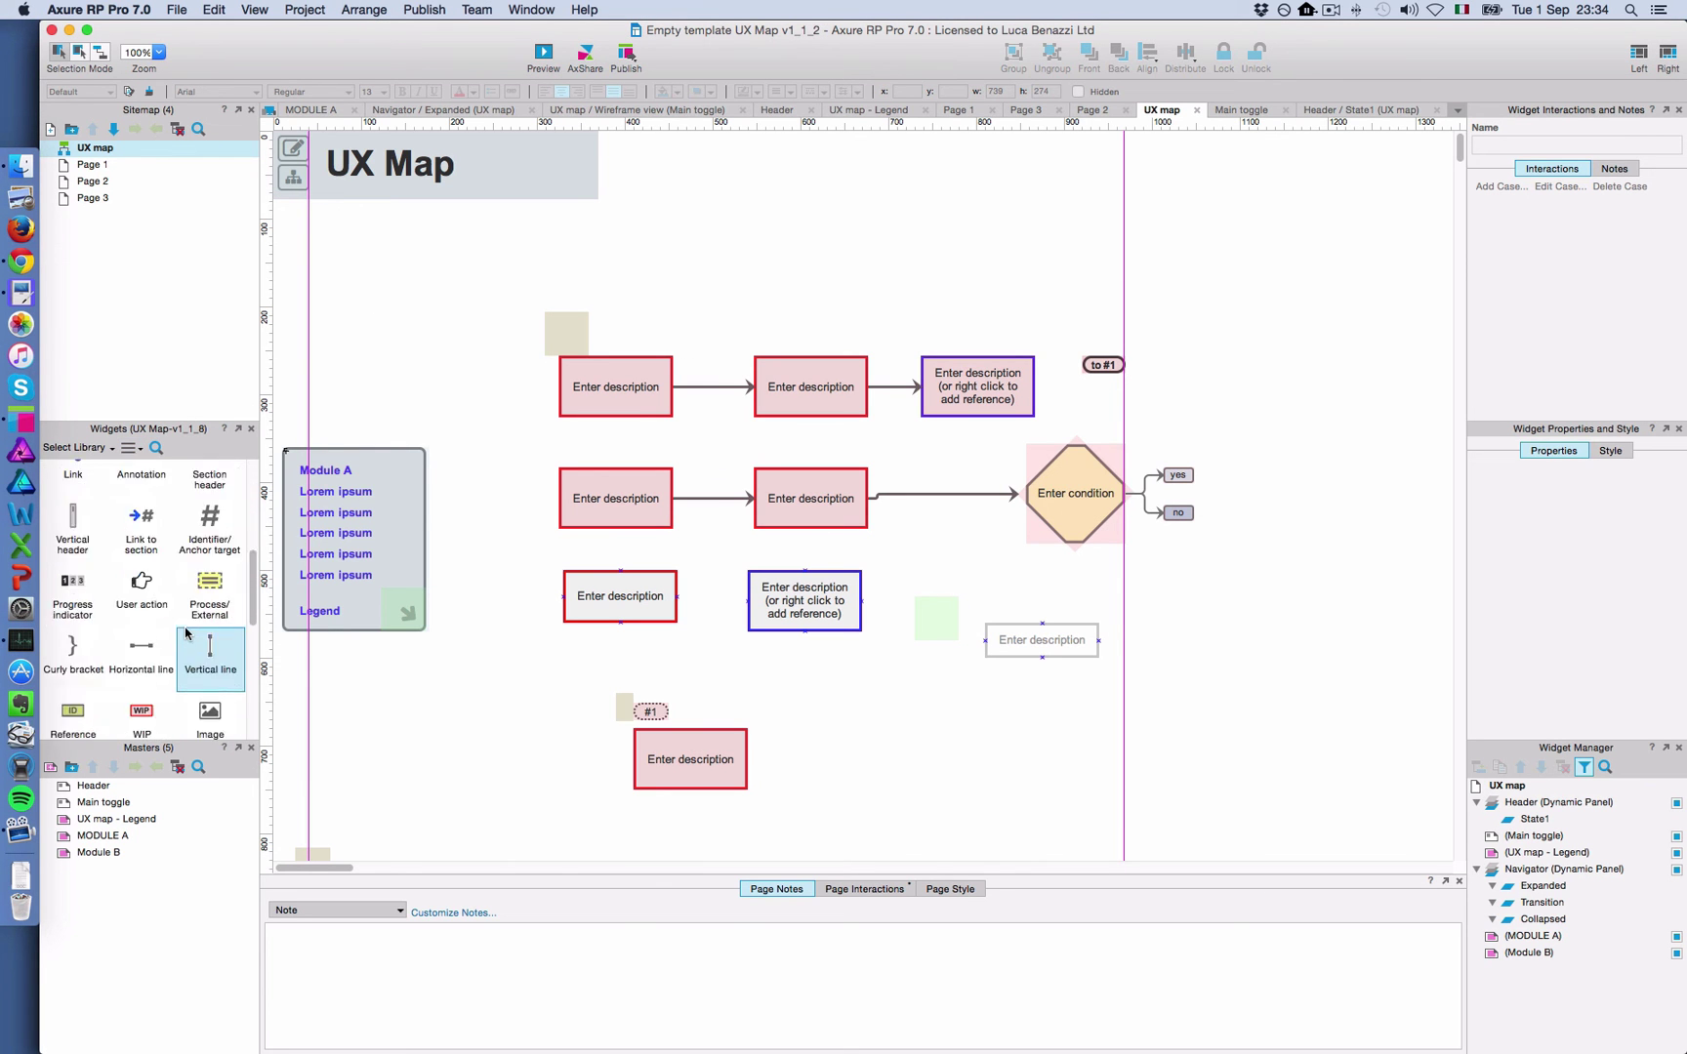
scroll(185, 633, "down", 3)
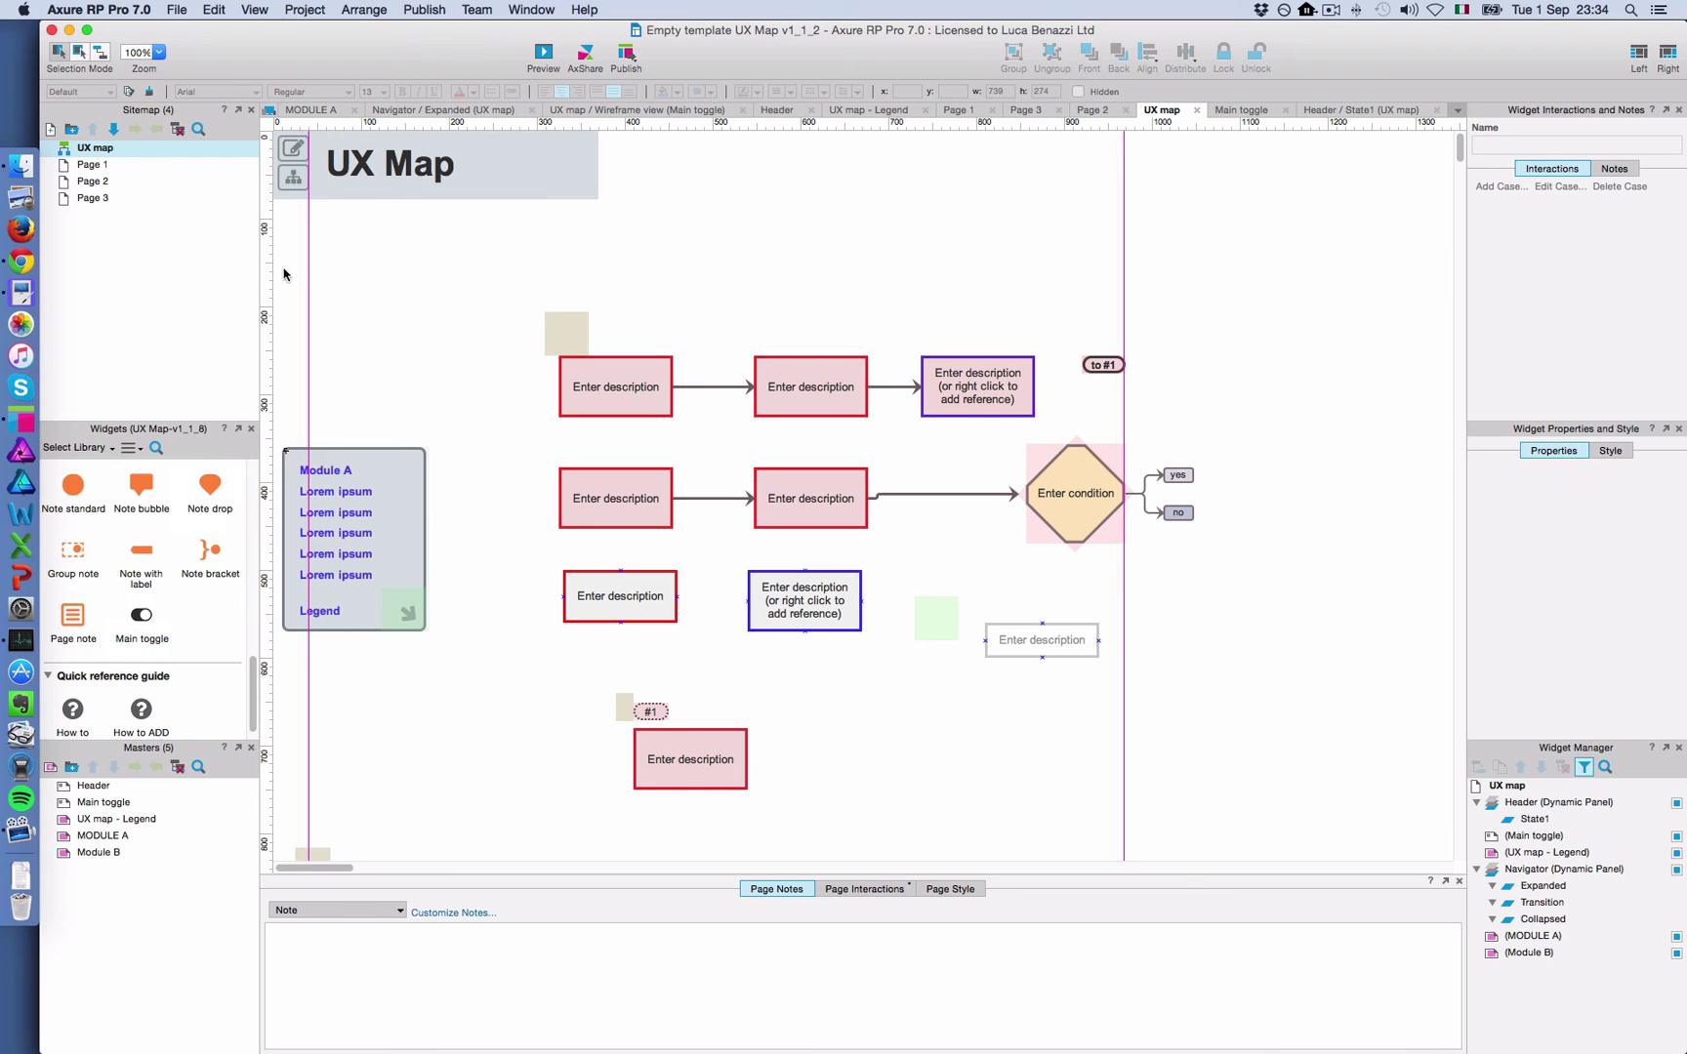
left_click(104, 805)
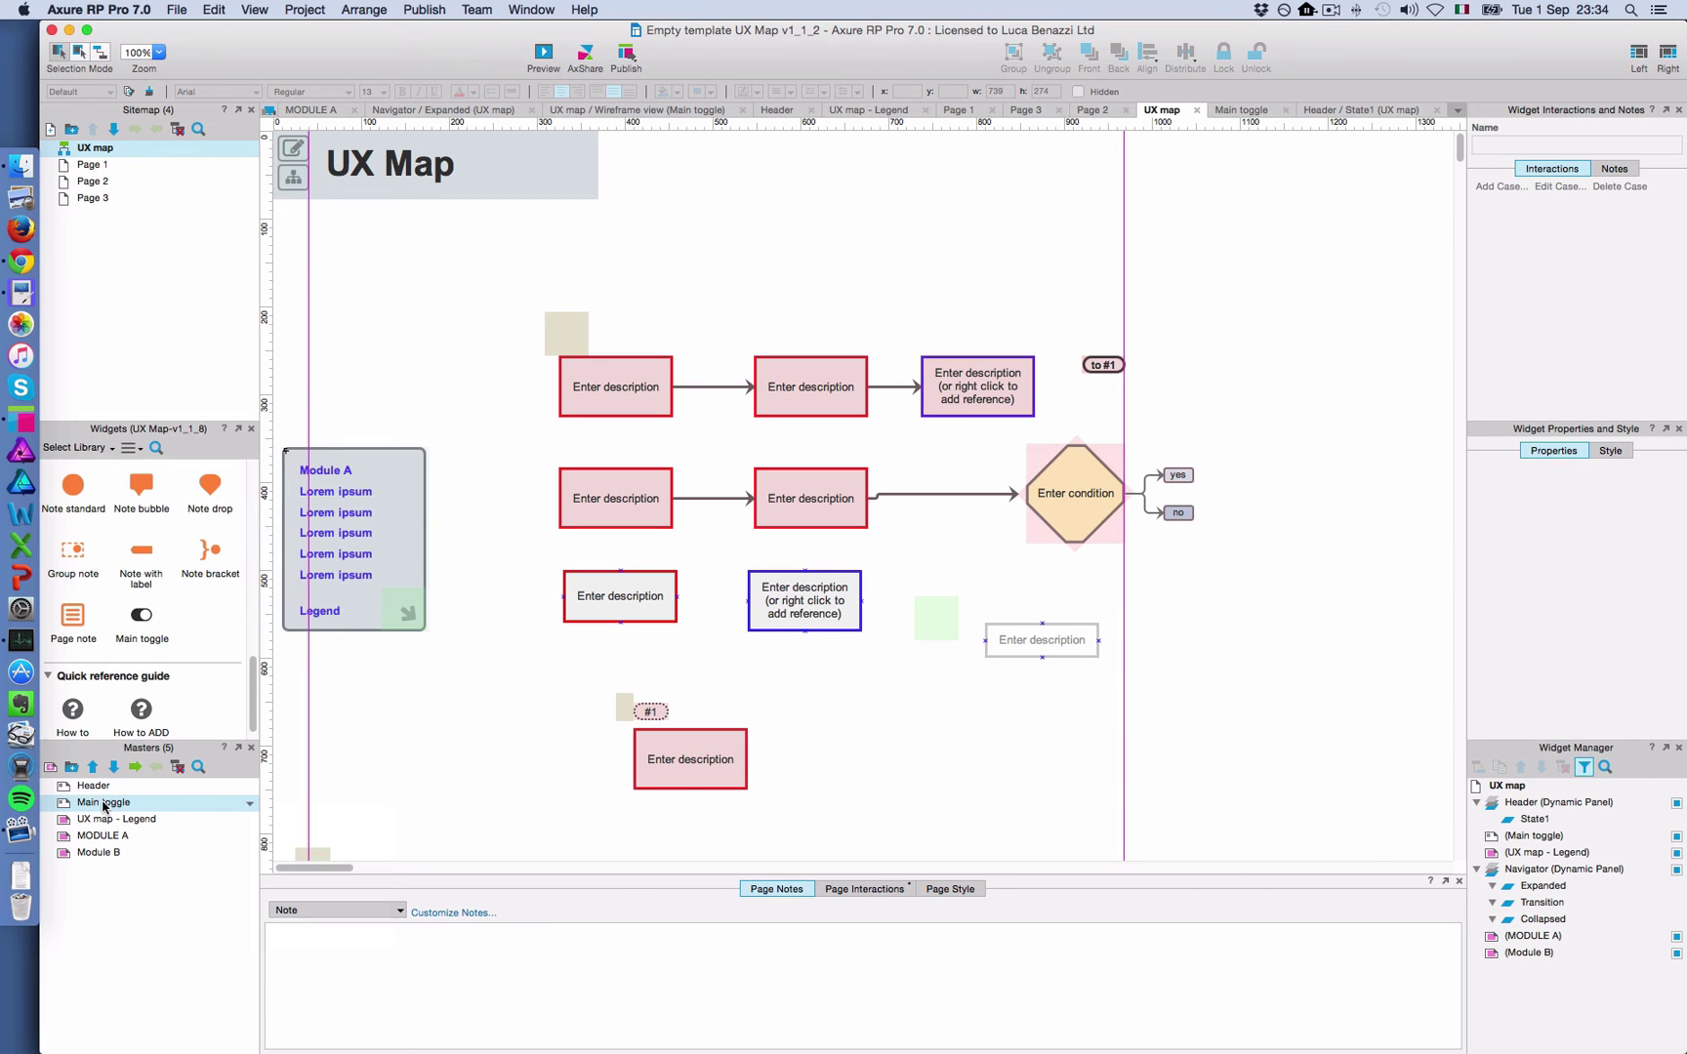
double_click(103, 805)
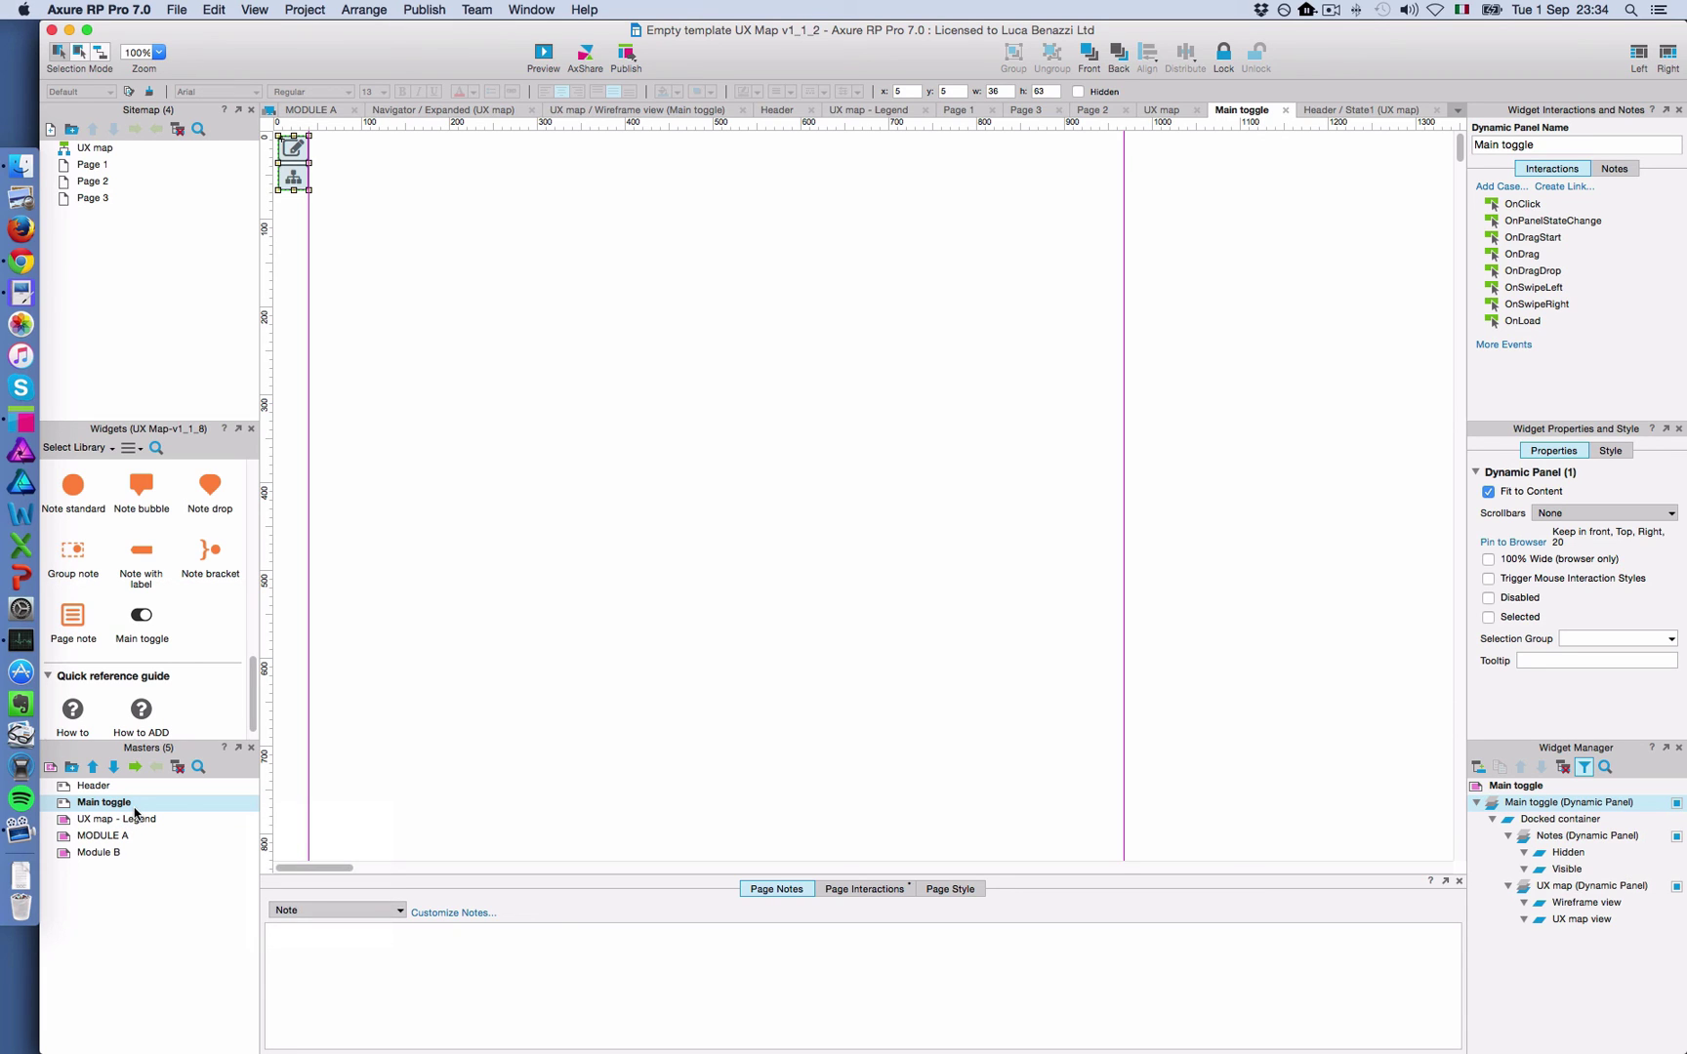
left_click(366, 182)
left_click(295, 146)
double_click(1568, 853)
double_click(1567, 870)
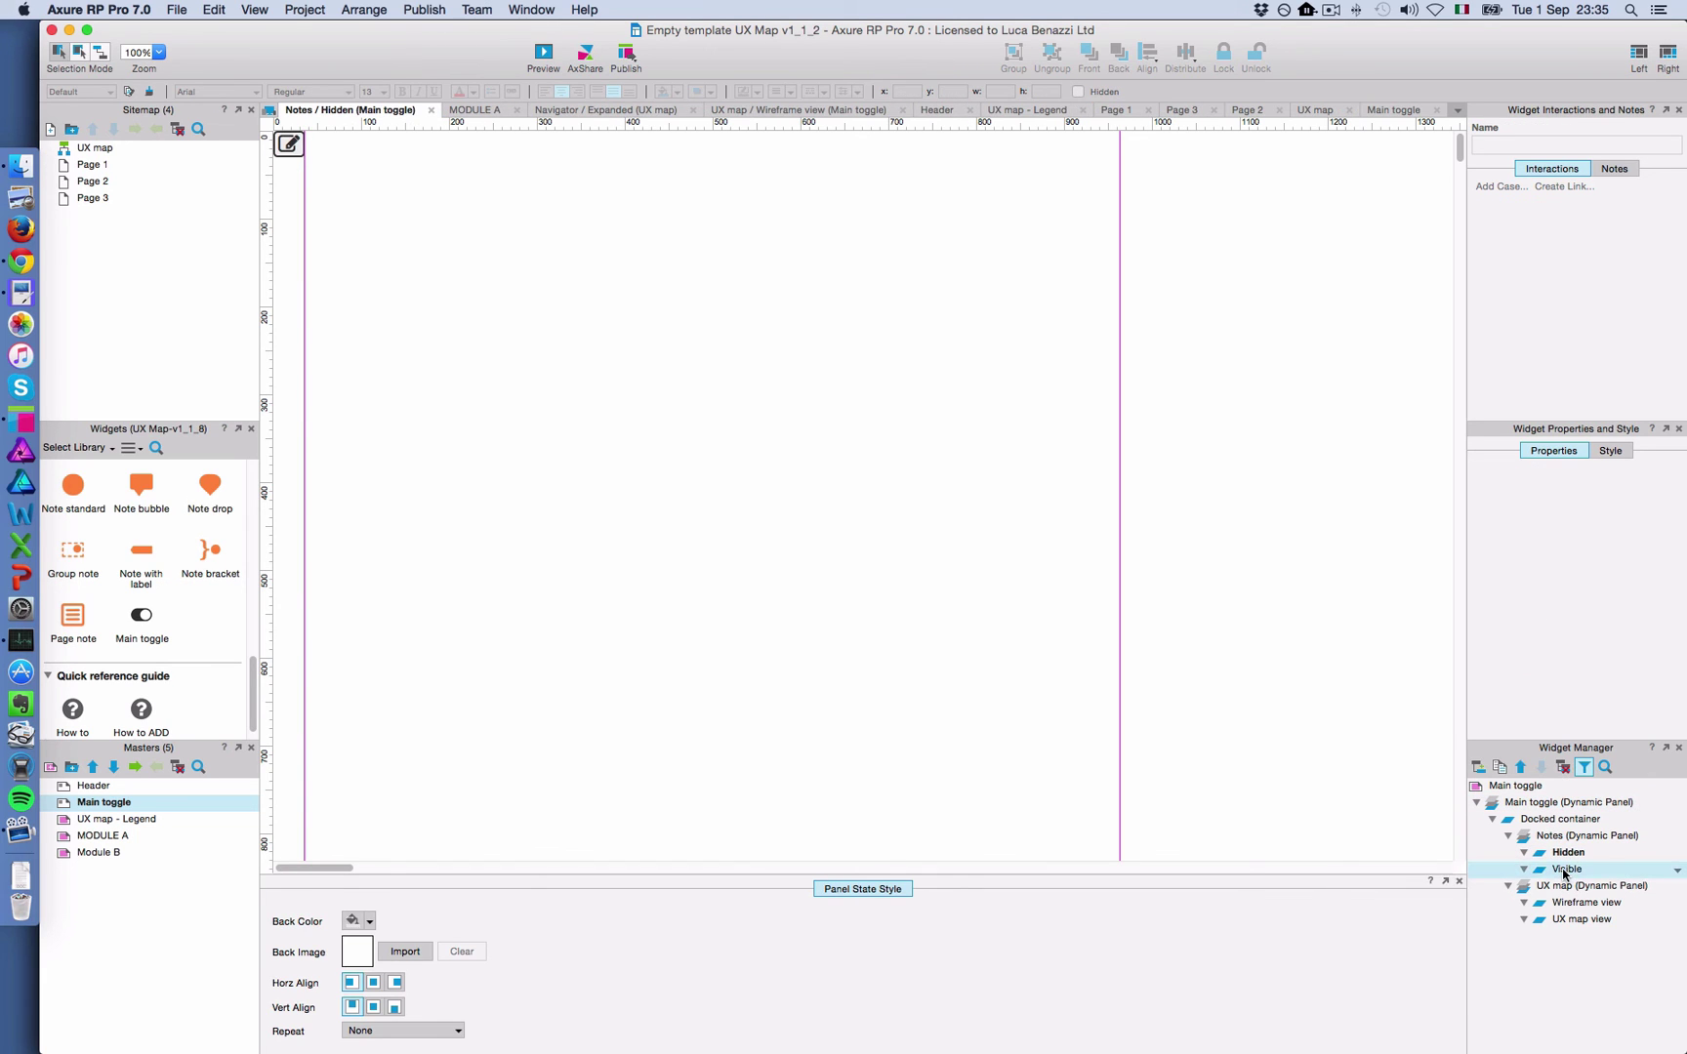
left_click(1565, 903)
double_click(1565, 903)
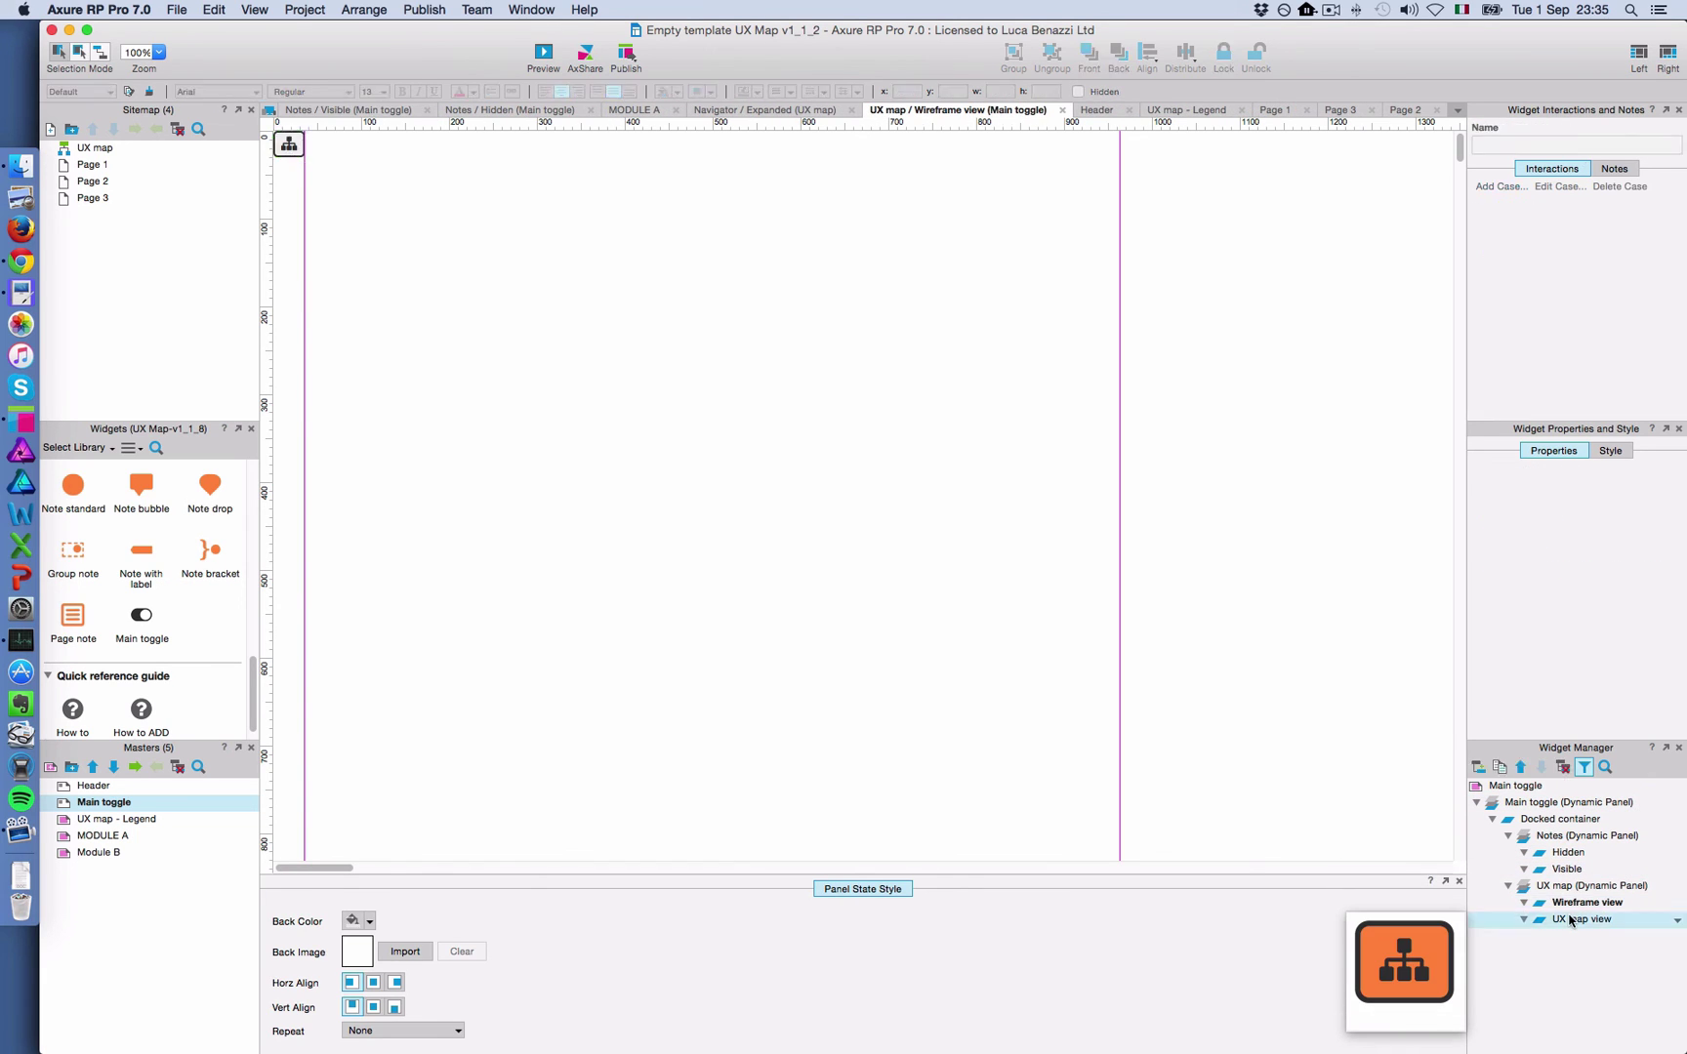
double_click(1570, 919)
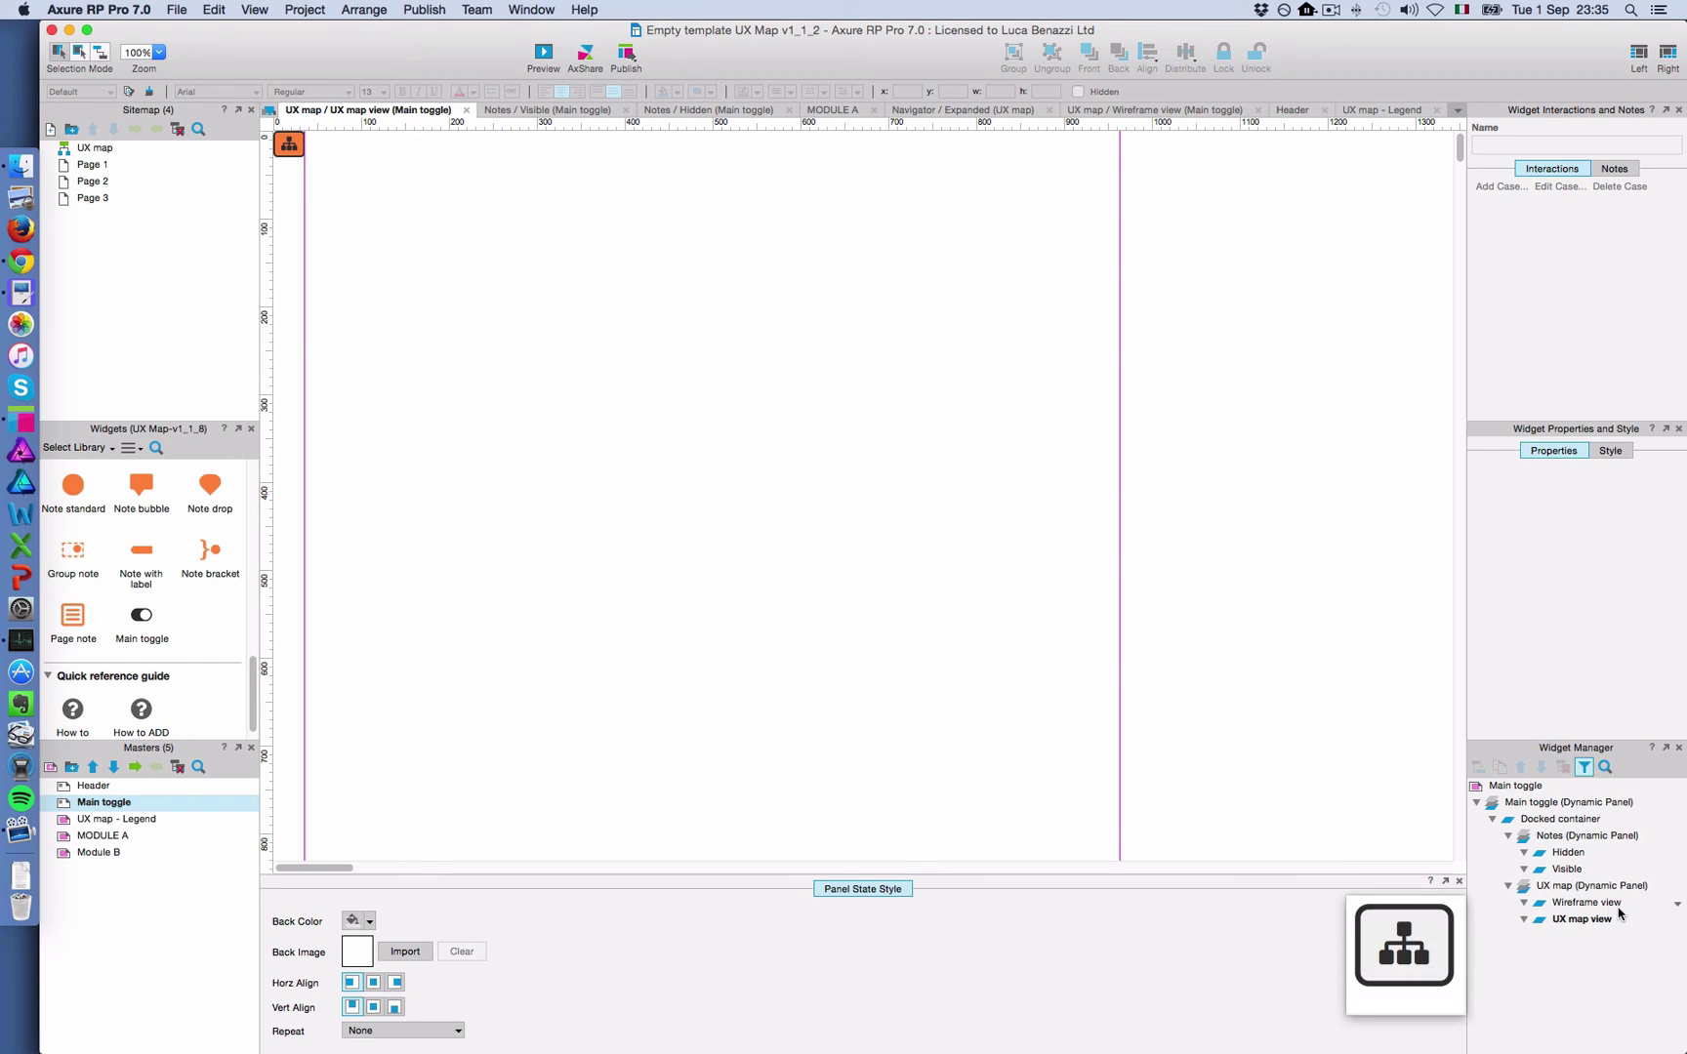
double_click(1587, 904)
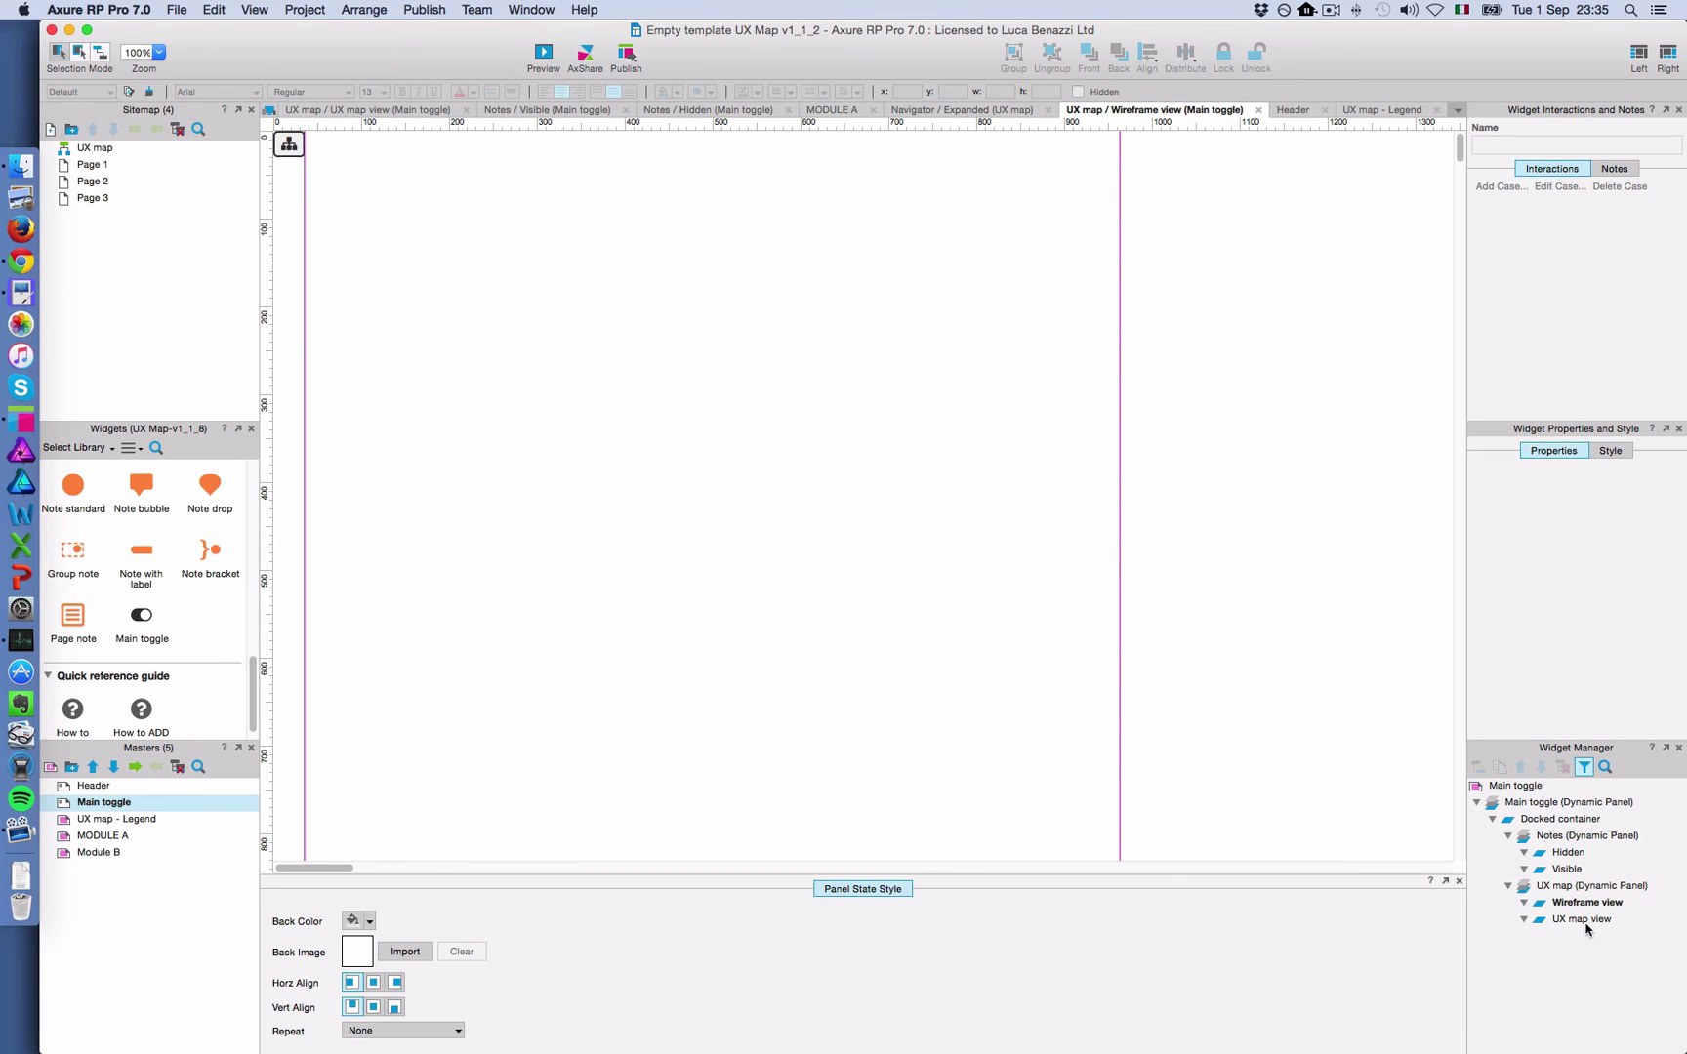
double_click(1589, 920)
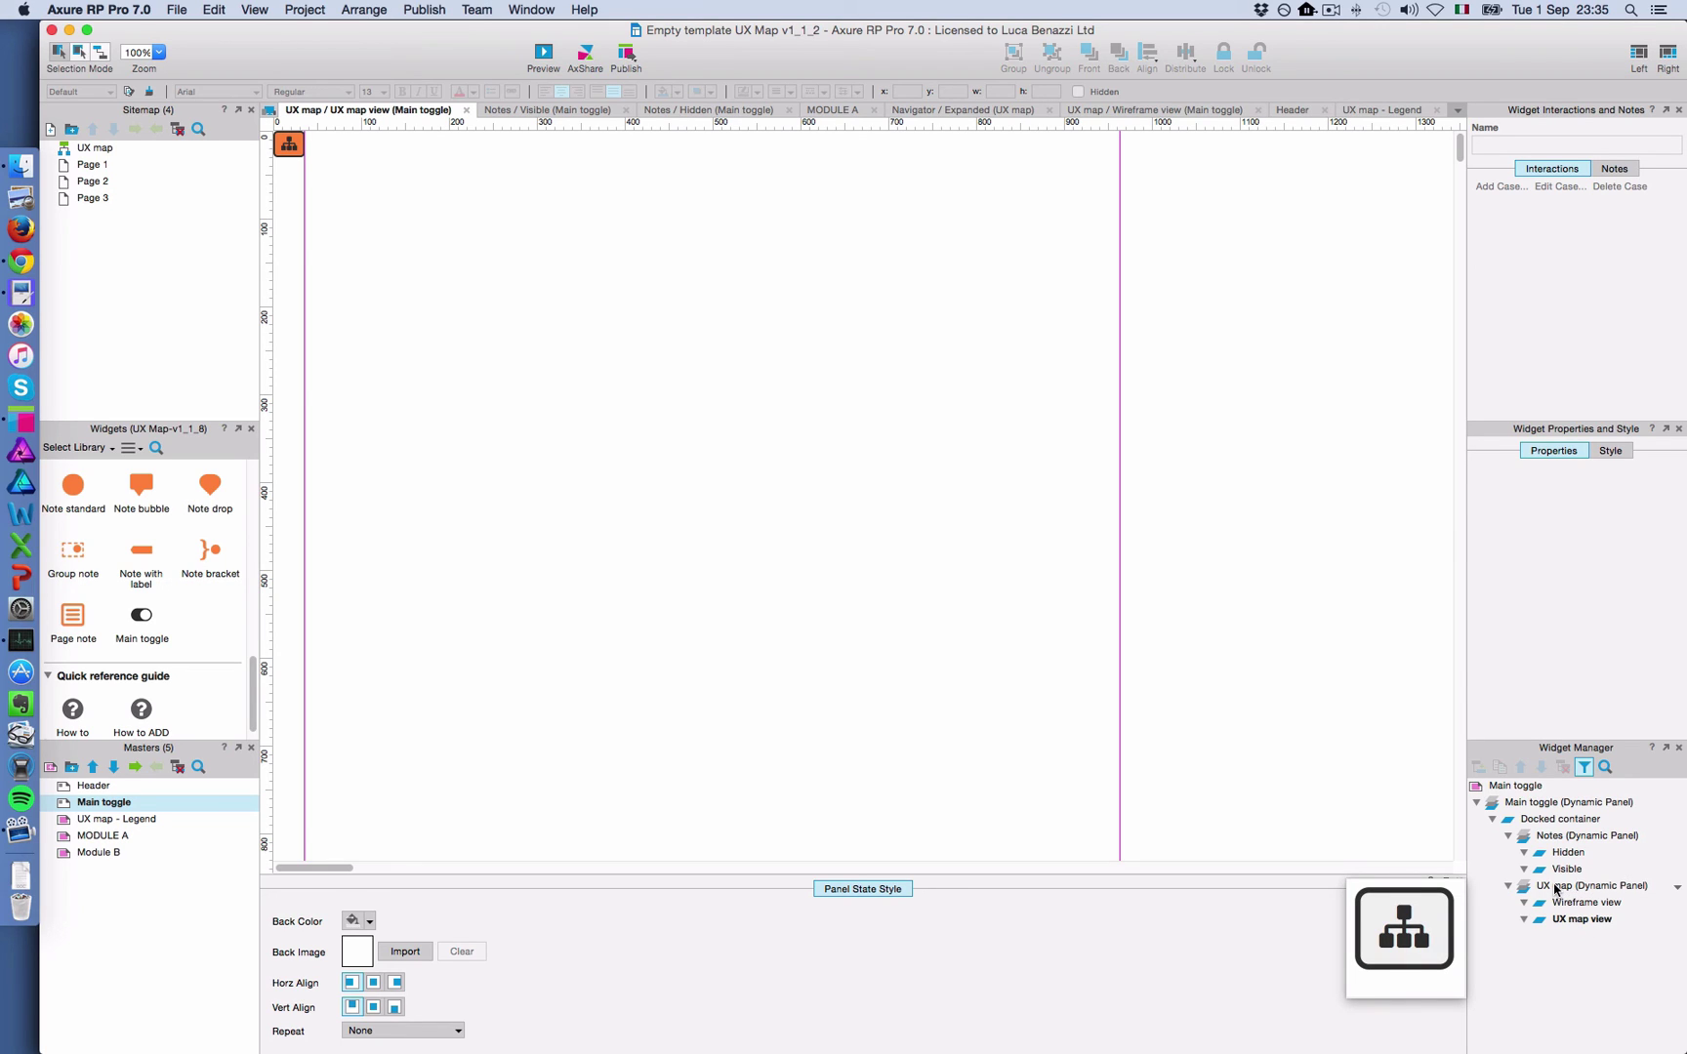
double_click(110, 149)
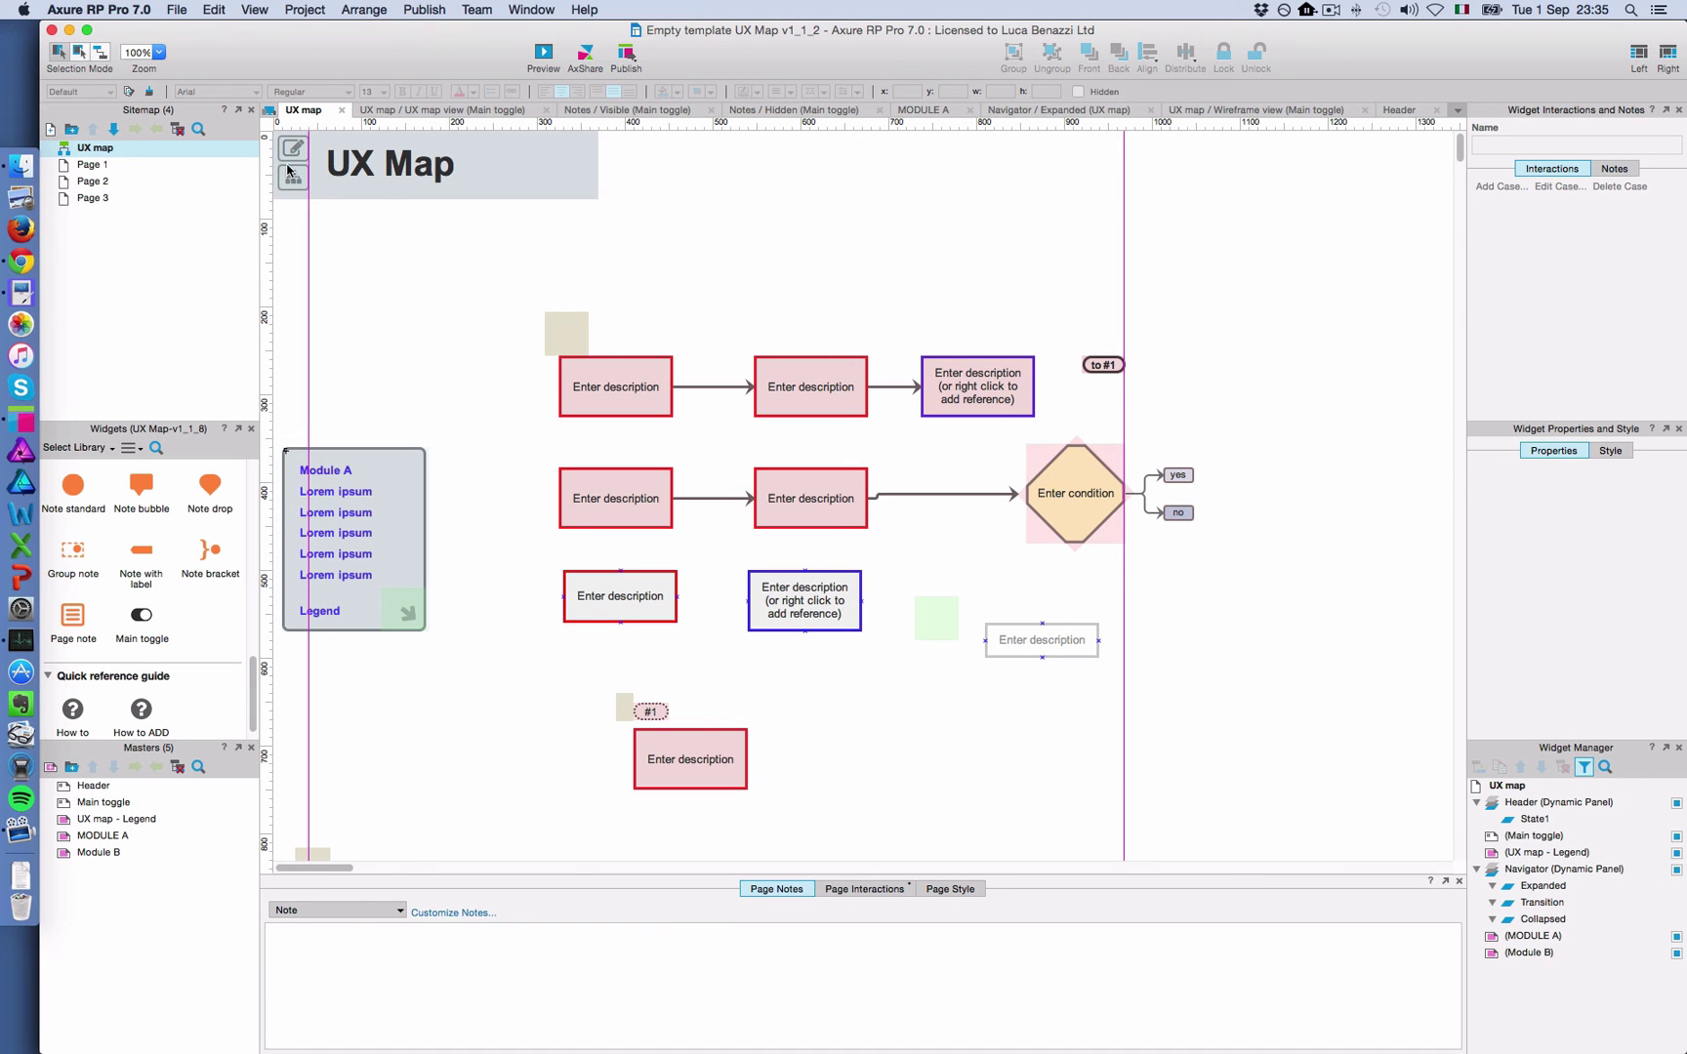
Confirm the OnPageLoad Set Panel State action keeps the Main toggle on UX map view, without changes
left_click(861, 894)
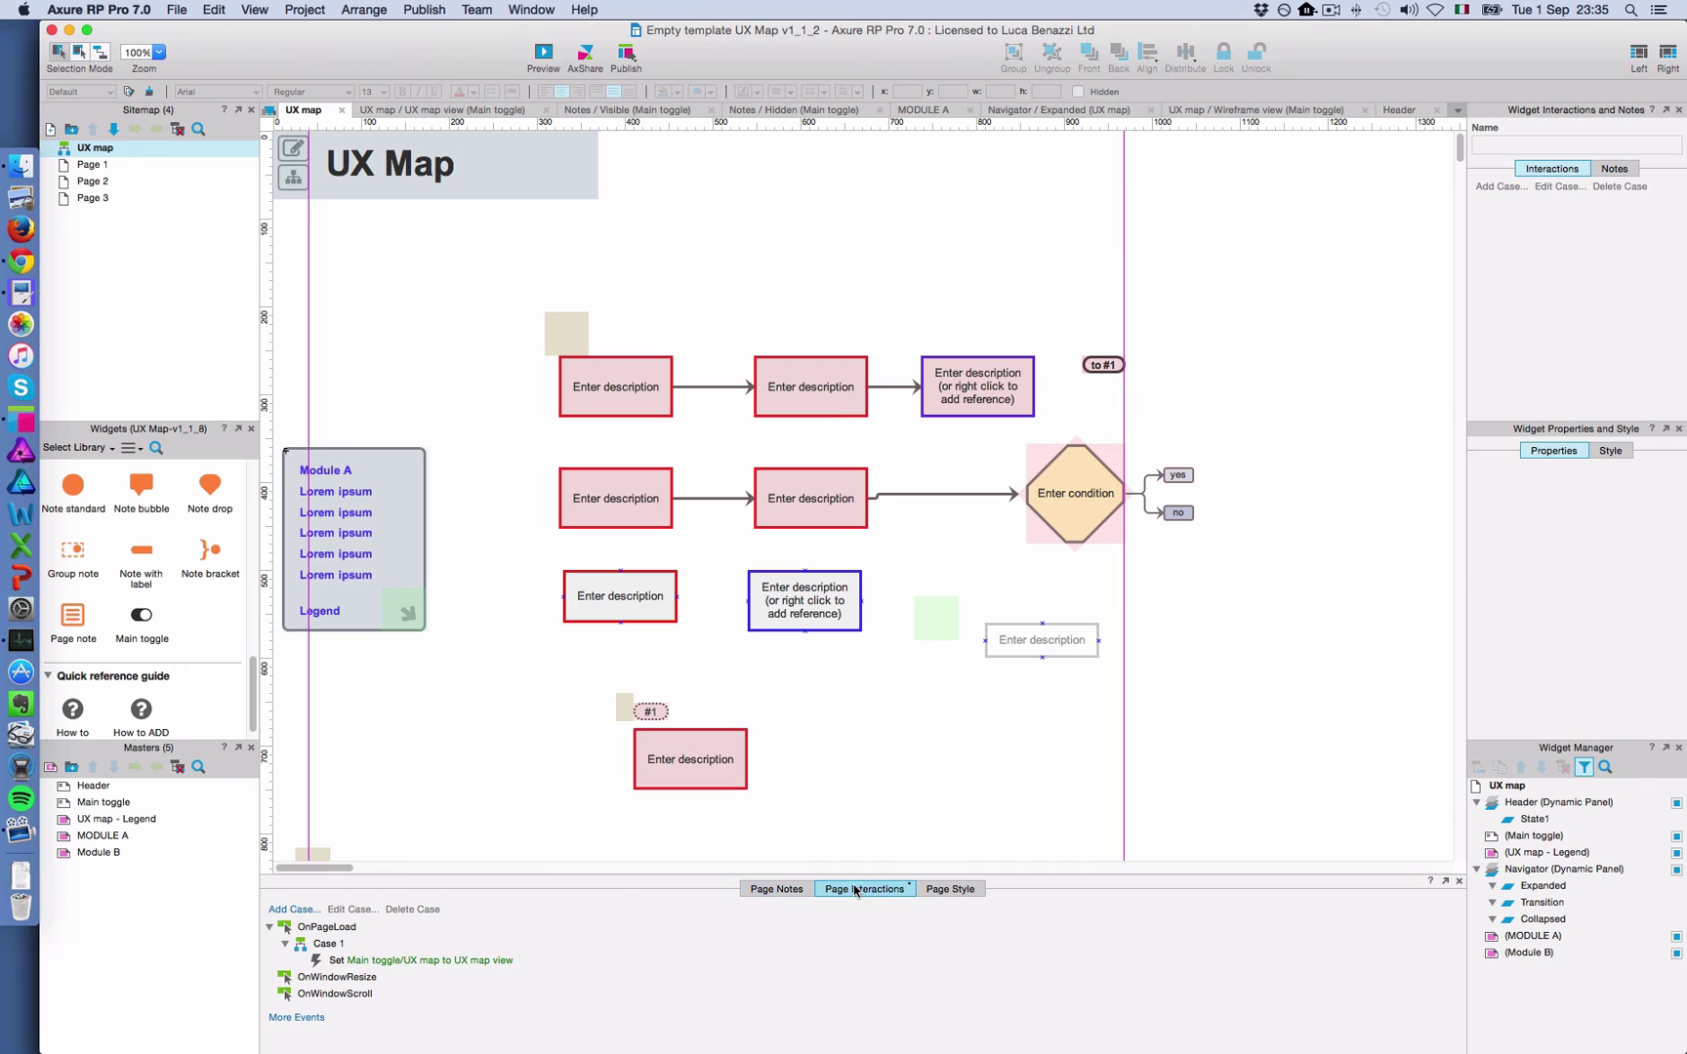
double_click(428, 962)
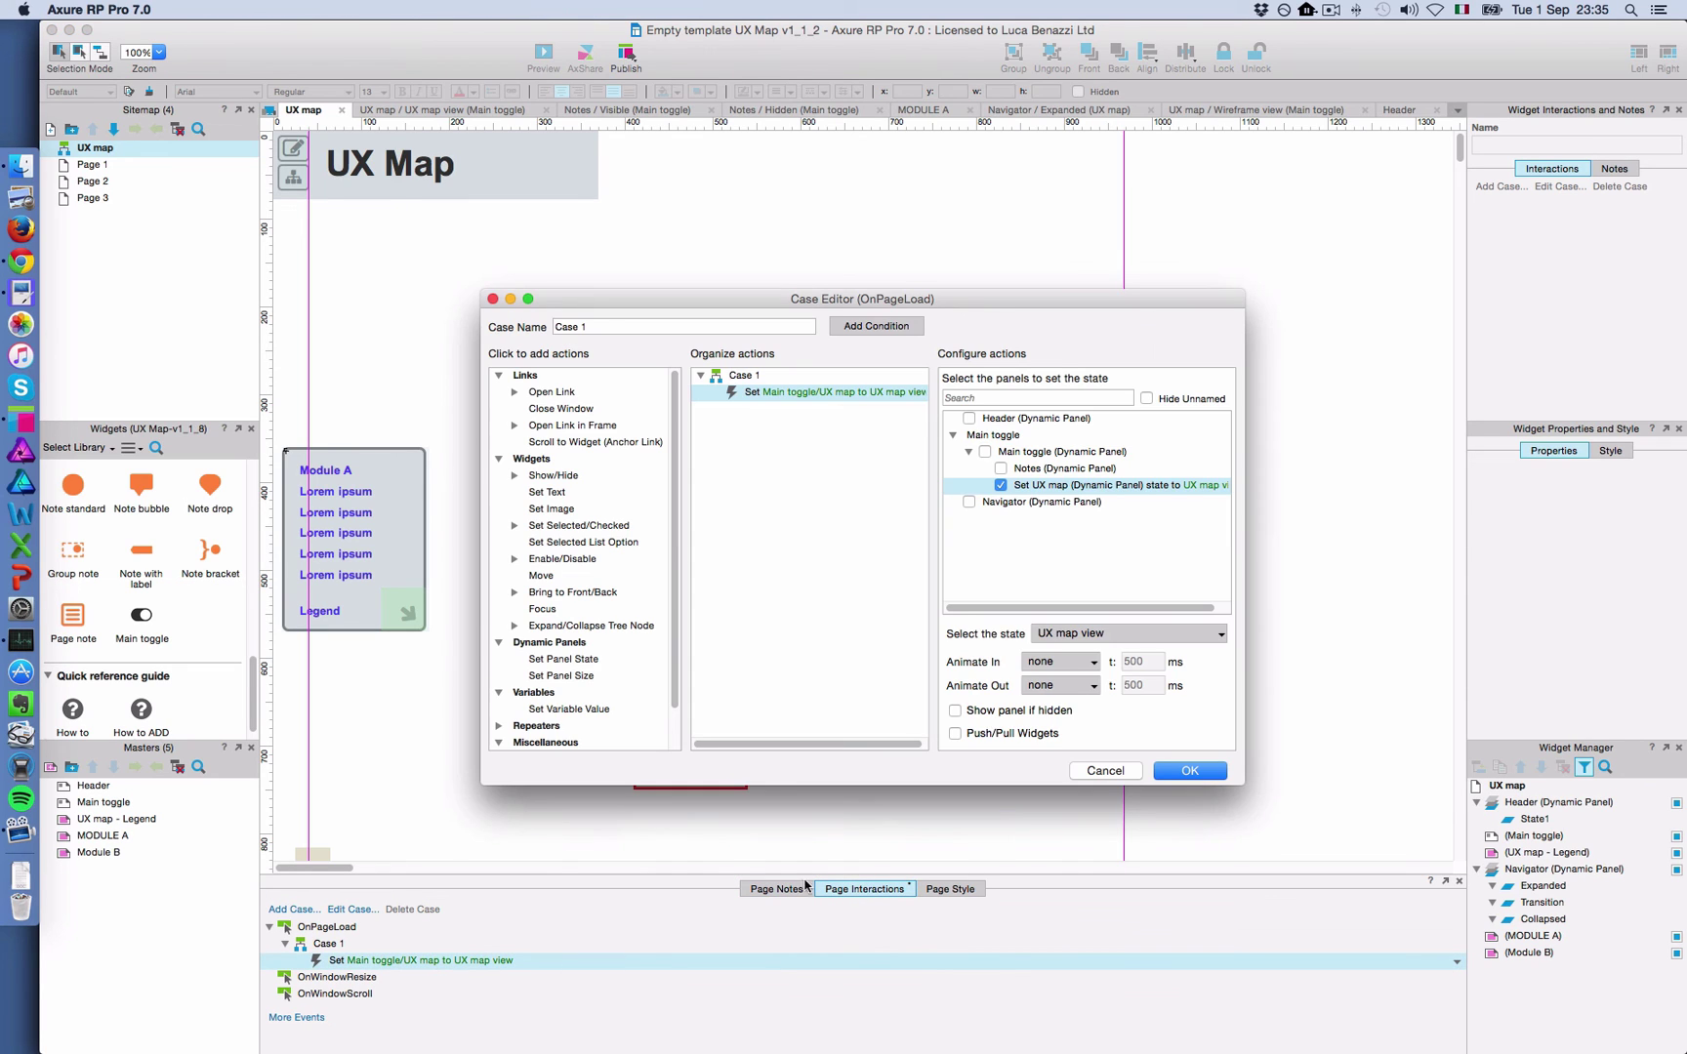
left_click(1107, 635)
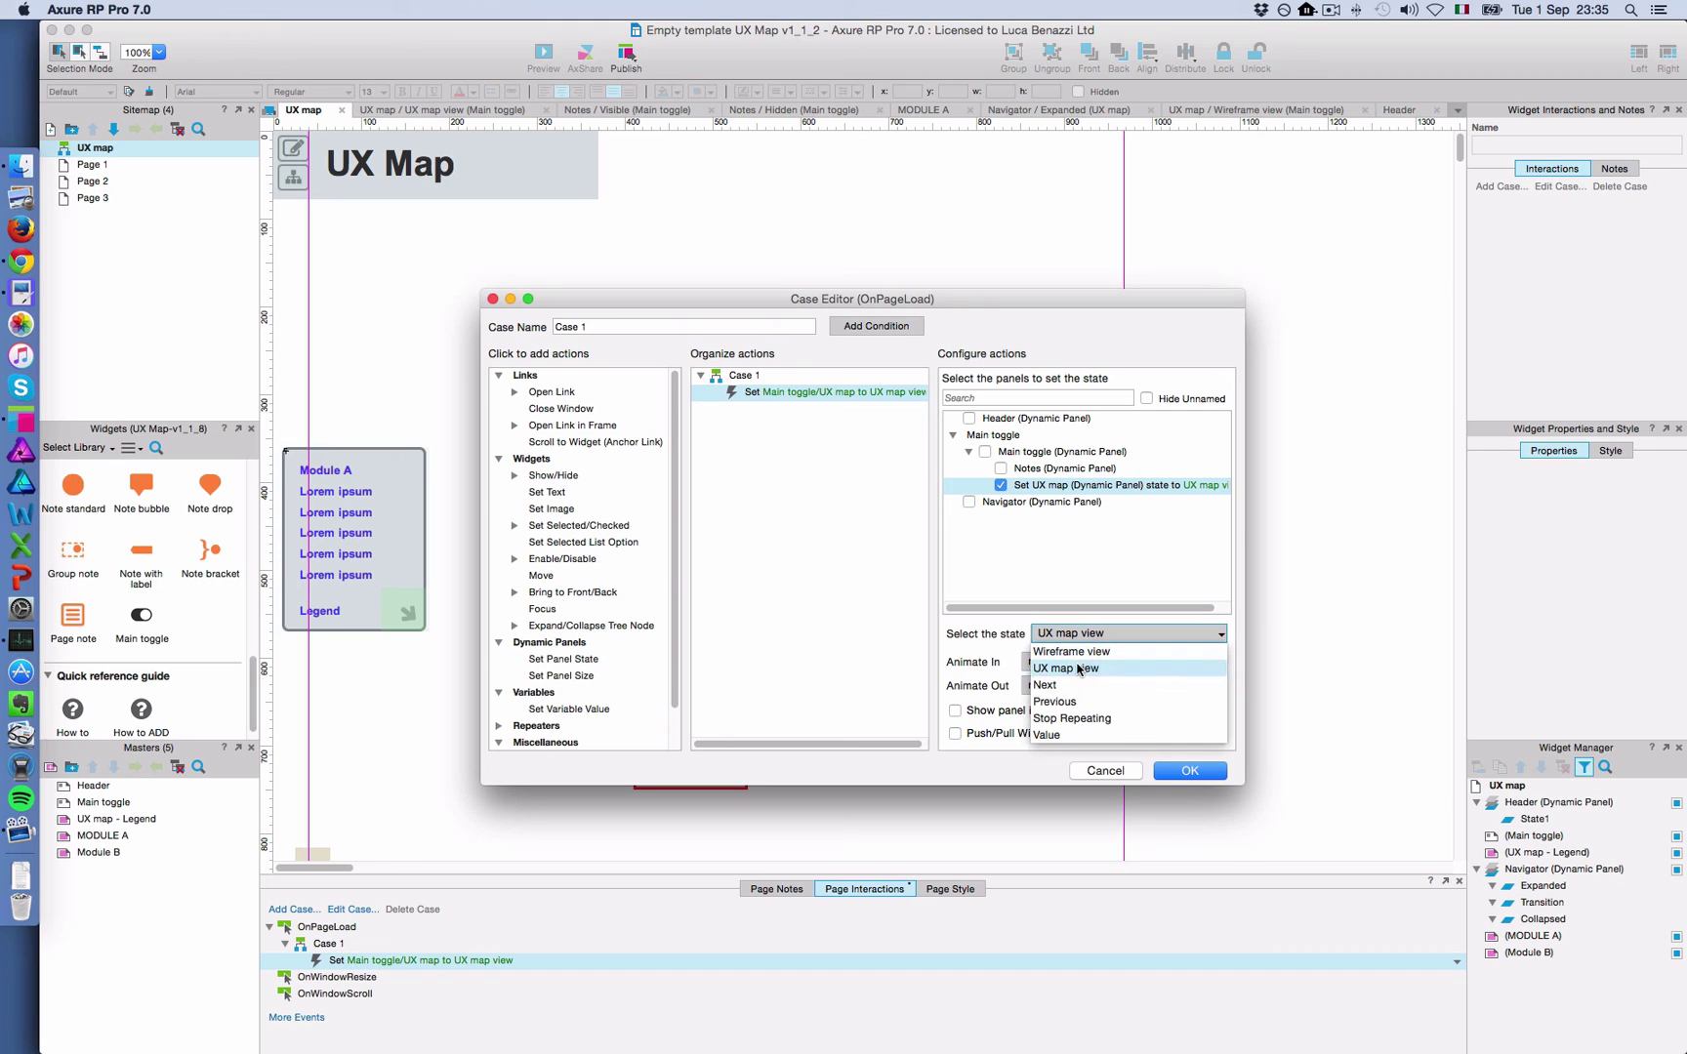
left_click(1079, 670)
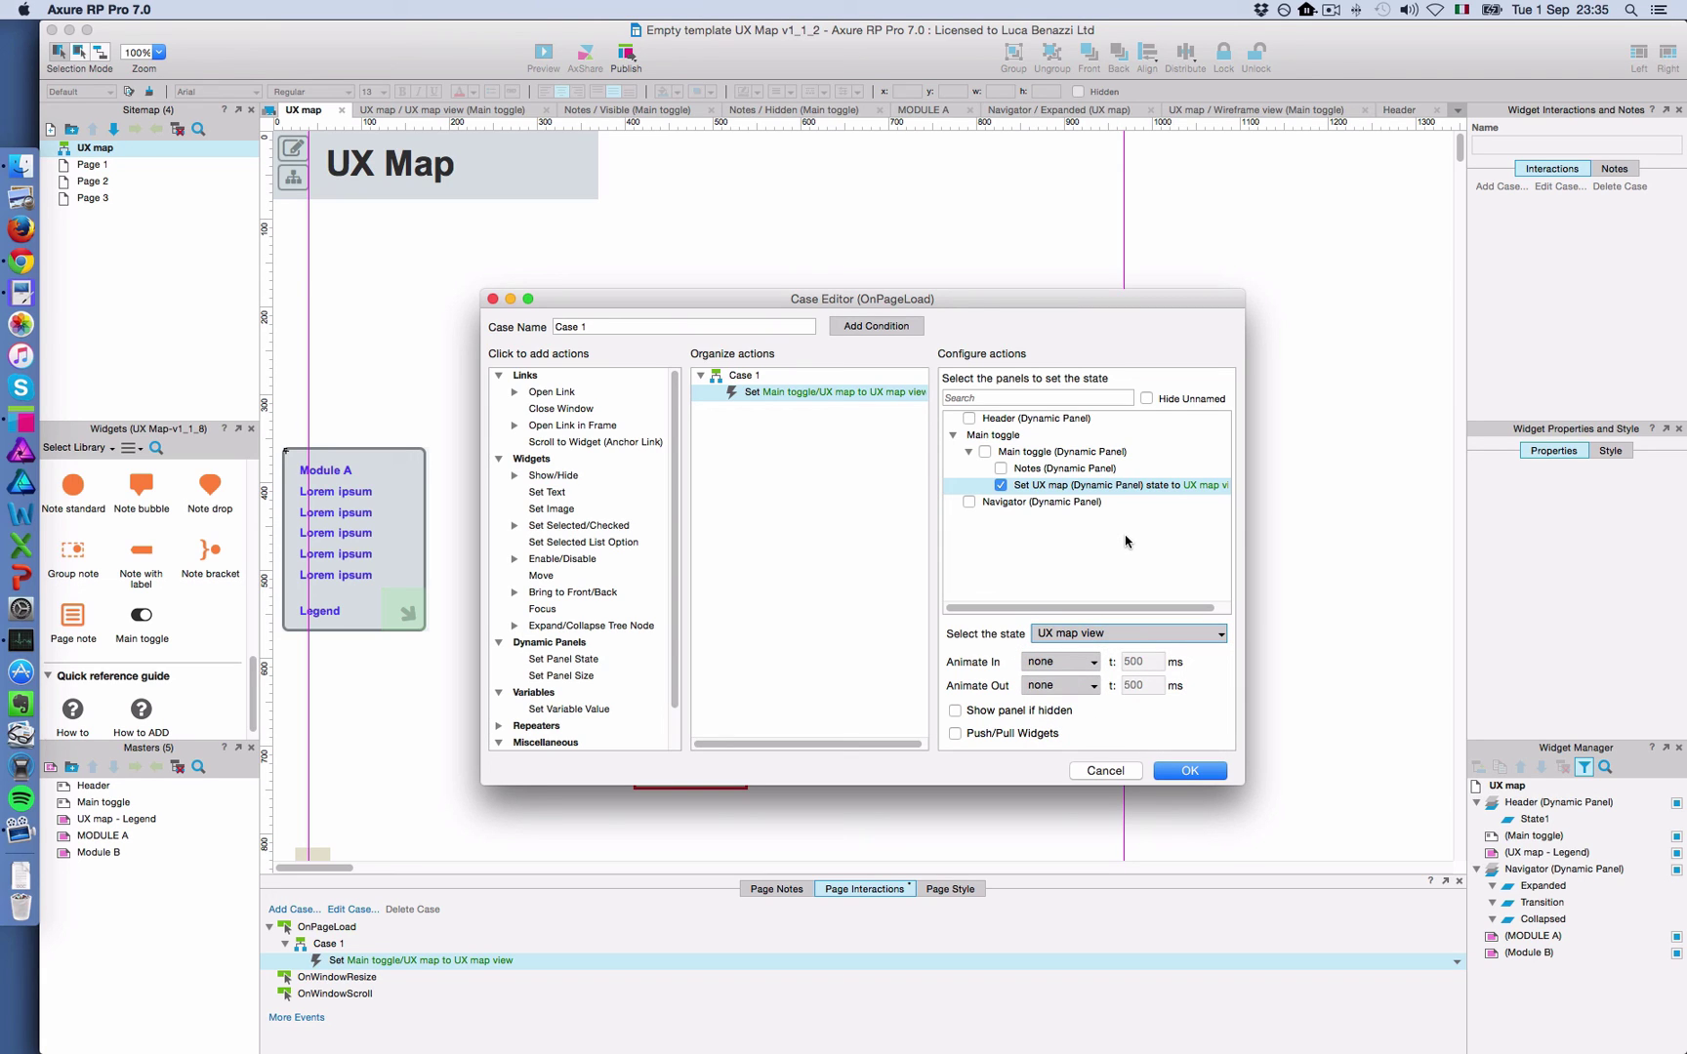
left_click(1126, 771)
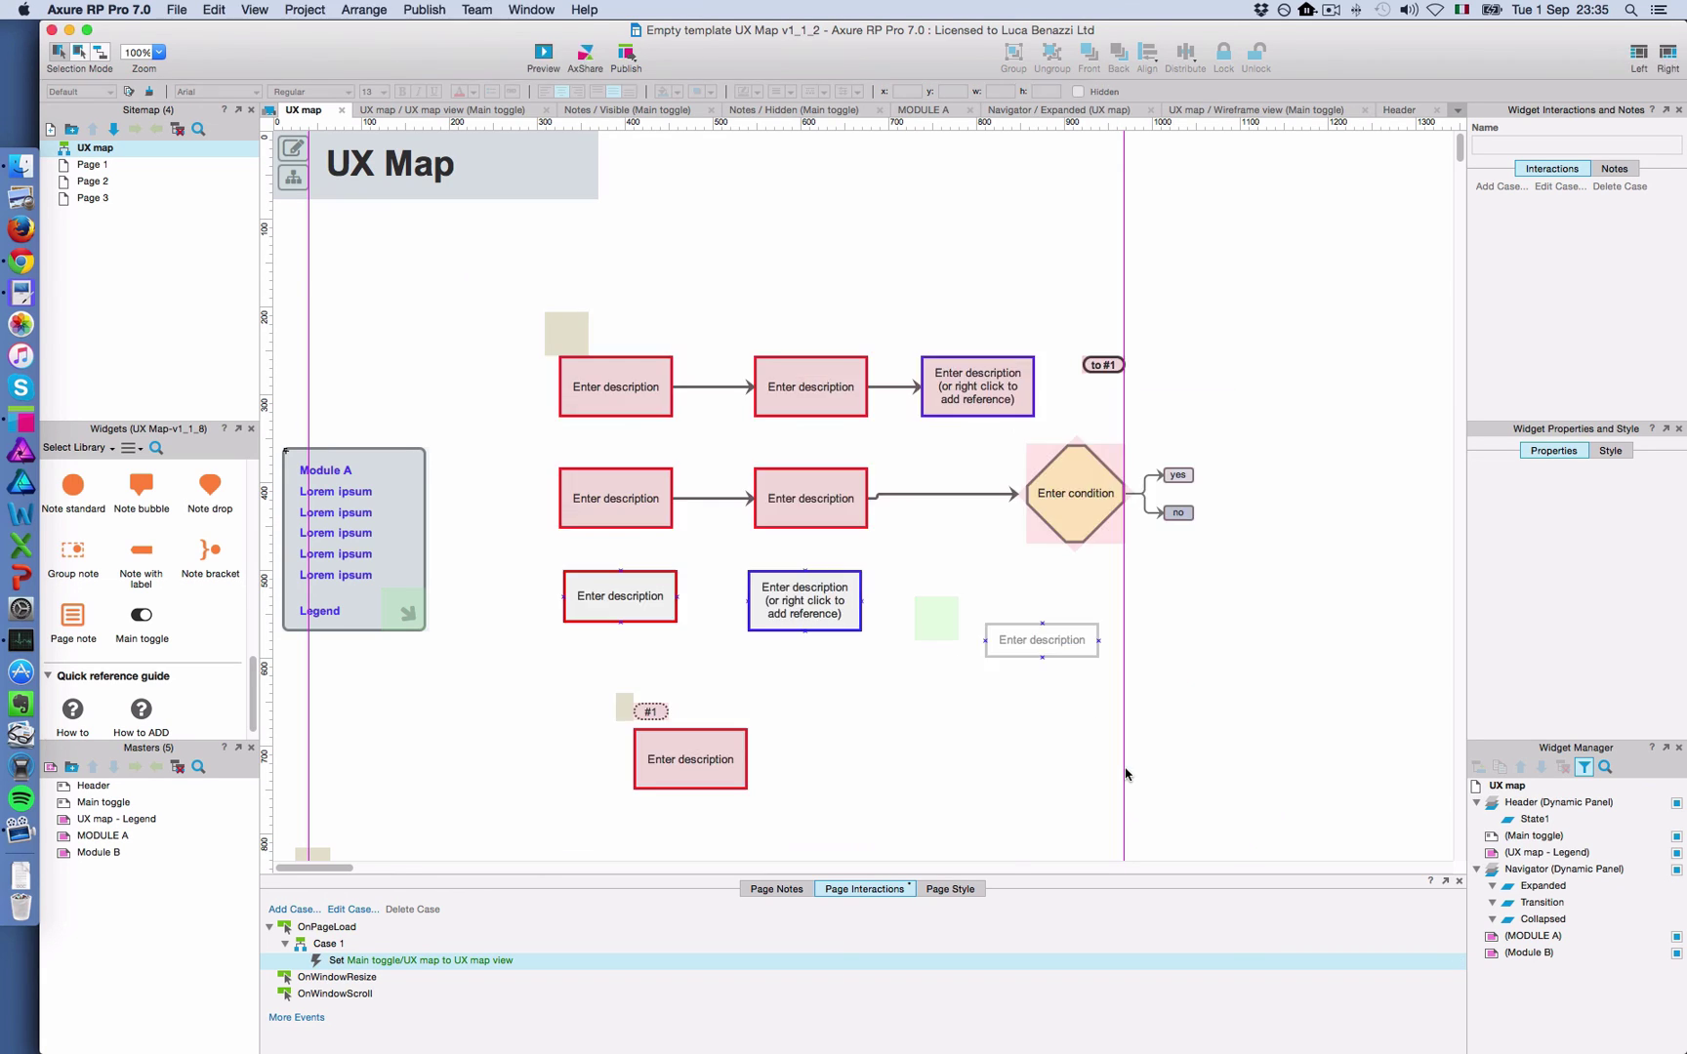